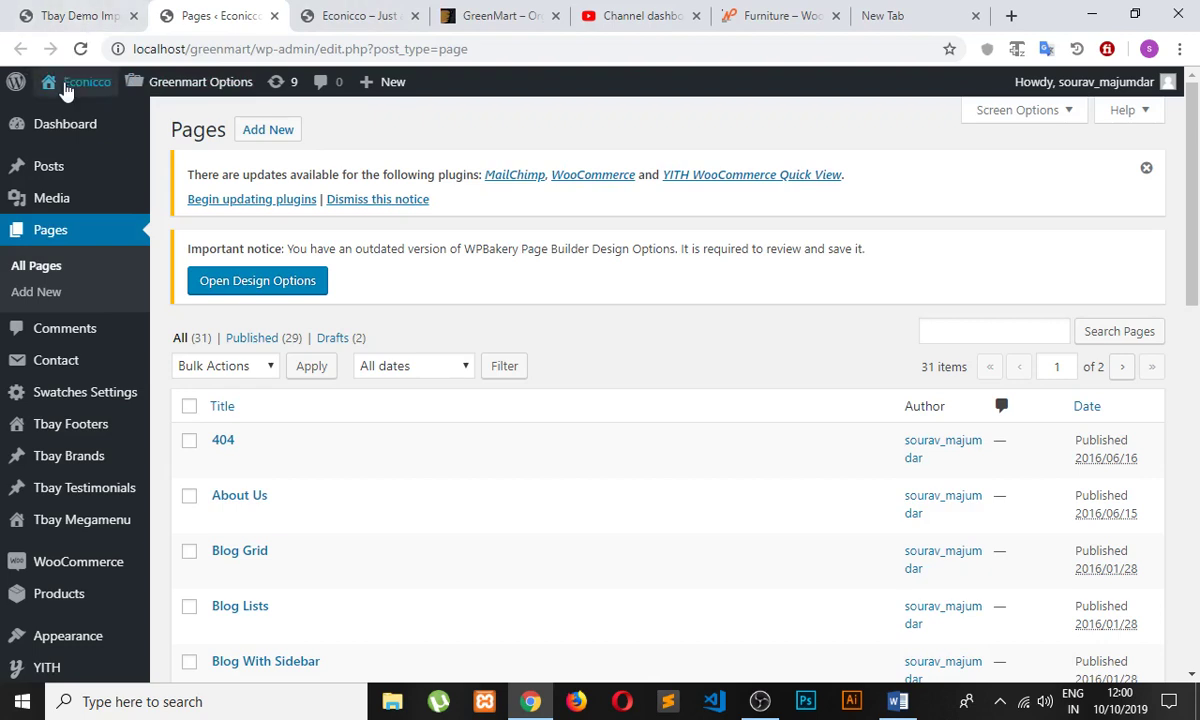
- Open the Econicco site's front end in a new browser tab and switch to it
right_click(58, 82)
click(95, 96)
click(326, 18)
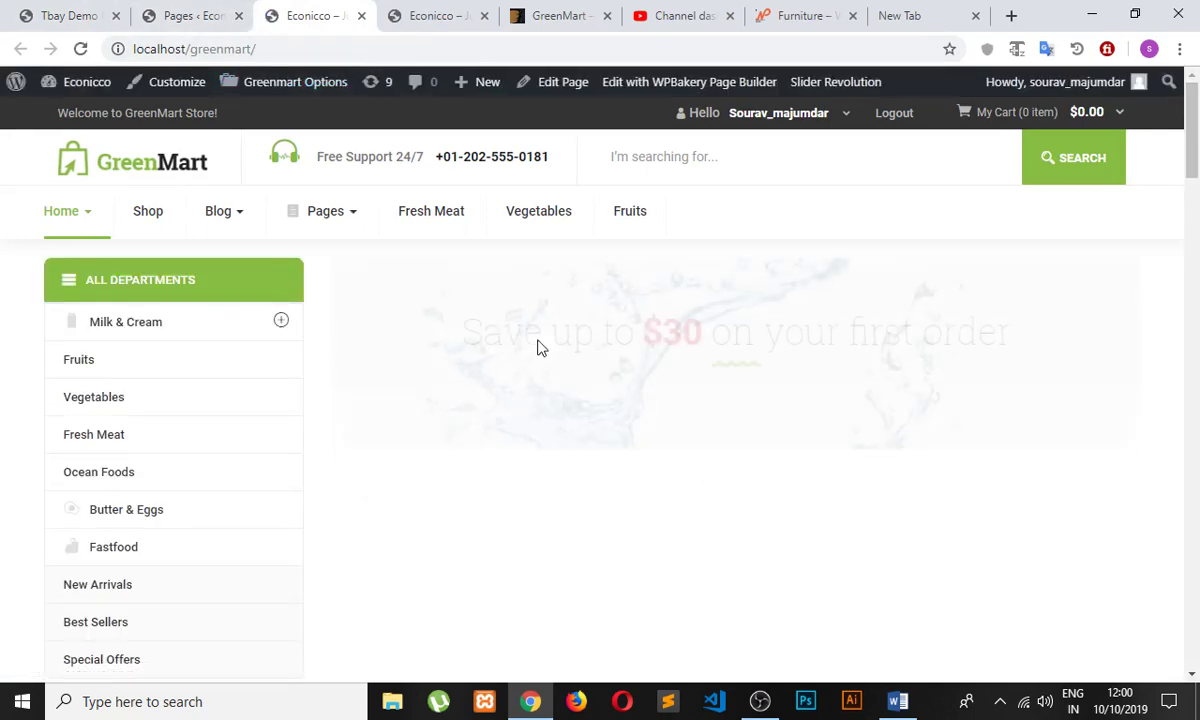
- Examine the imported GreenMart demo home page, from the navigation and banner through the product sections to the footer
scroll(656, 254, down, 5)
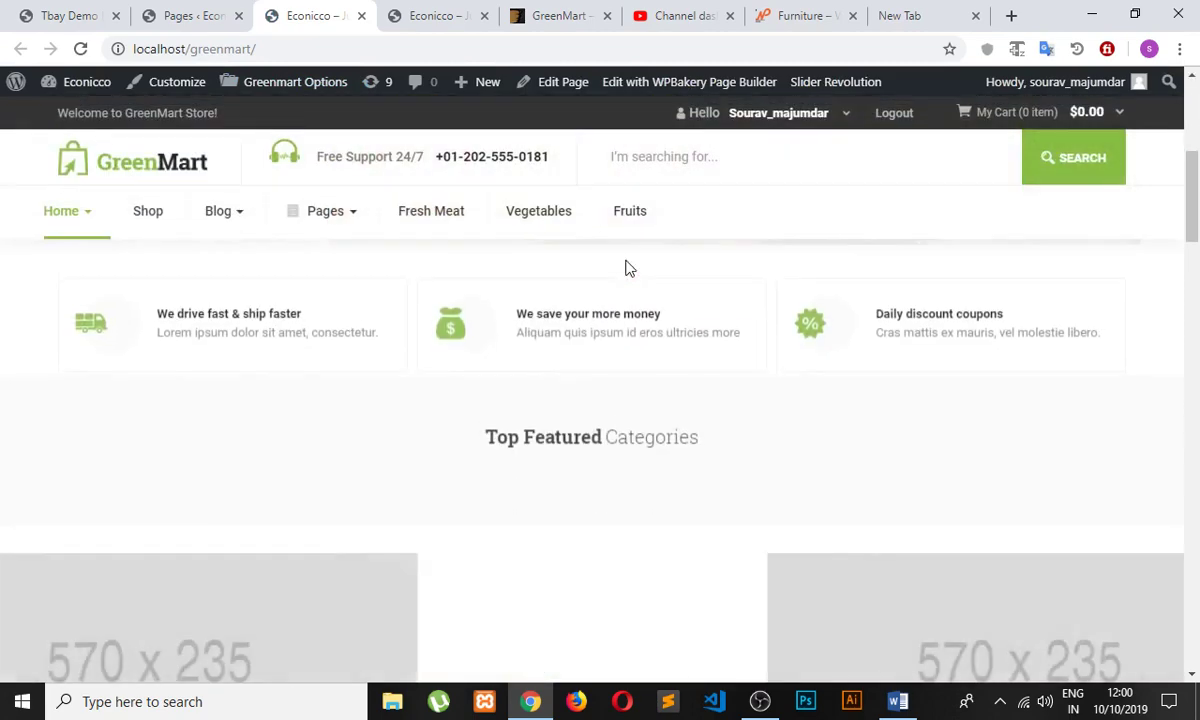
scroll(580, 325, up, 5)
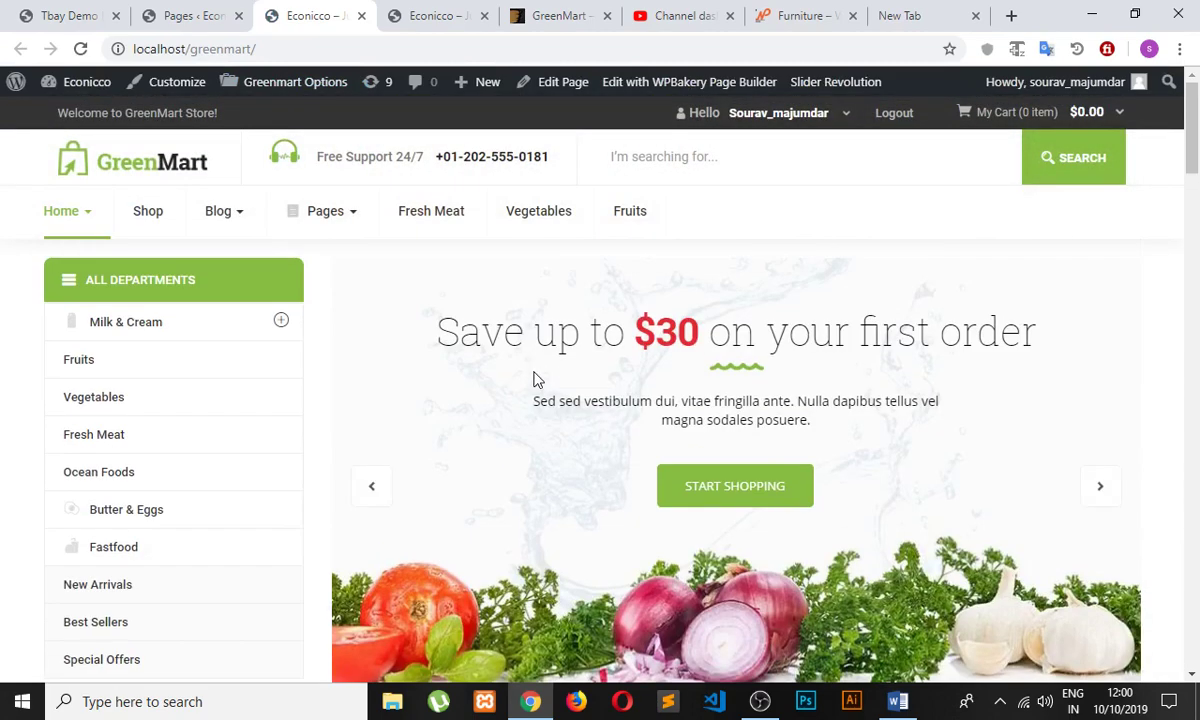
scroll(670, 375, down, 10)
scroll(769, 335, up, 10)
scroll(662, 338, down, 10)
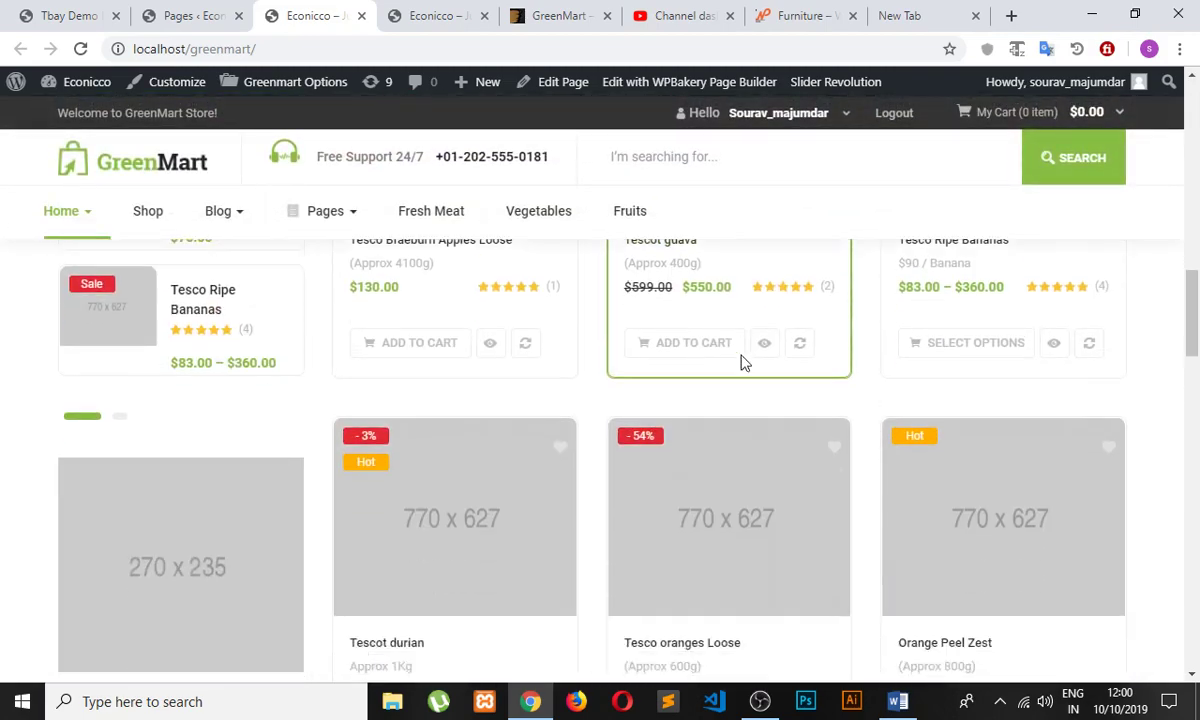
scroll(750, 360, down, 3)
scroll(278, 356, down, 3)
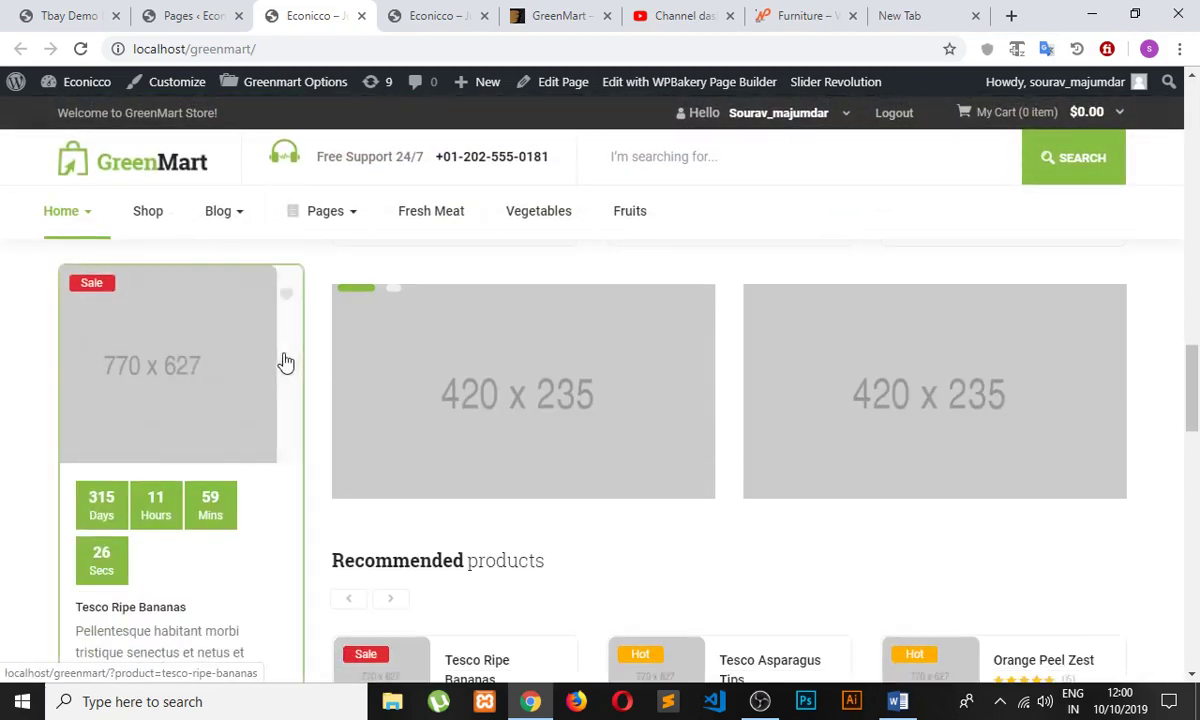
scroll(918, 413, down, 4)
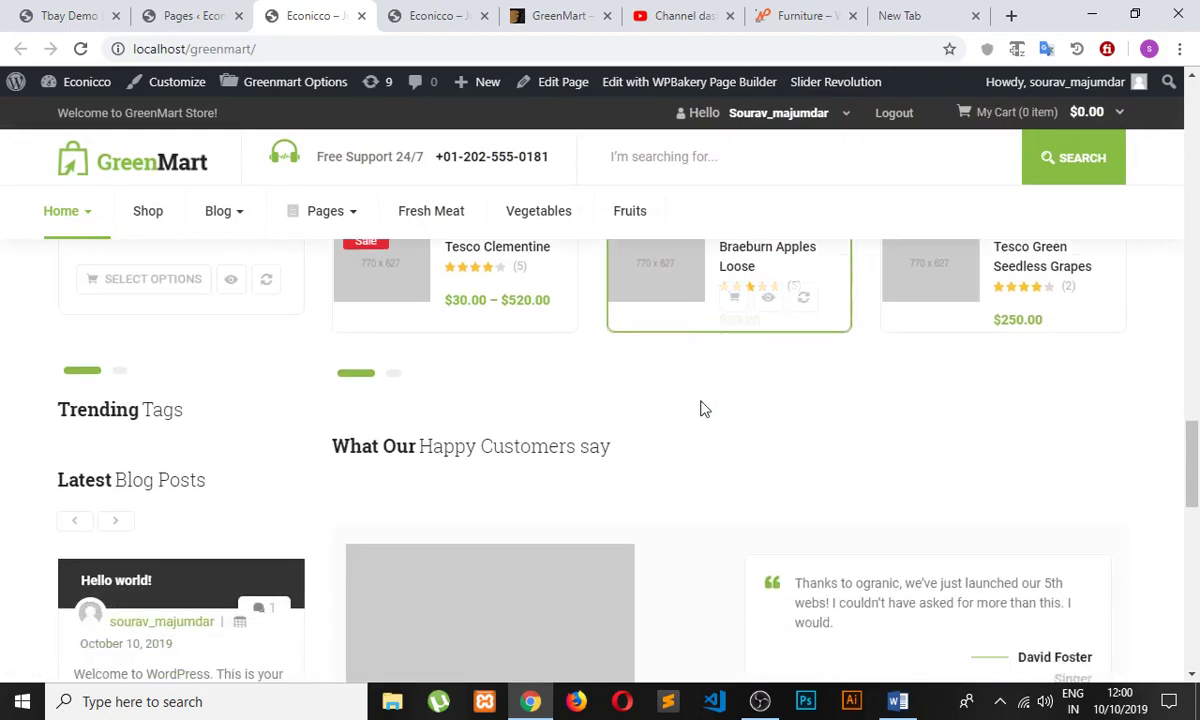
scroll(635, 429, down, 8)
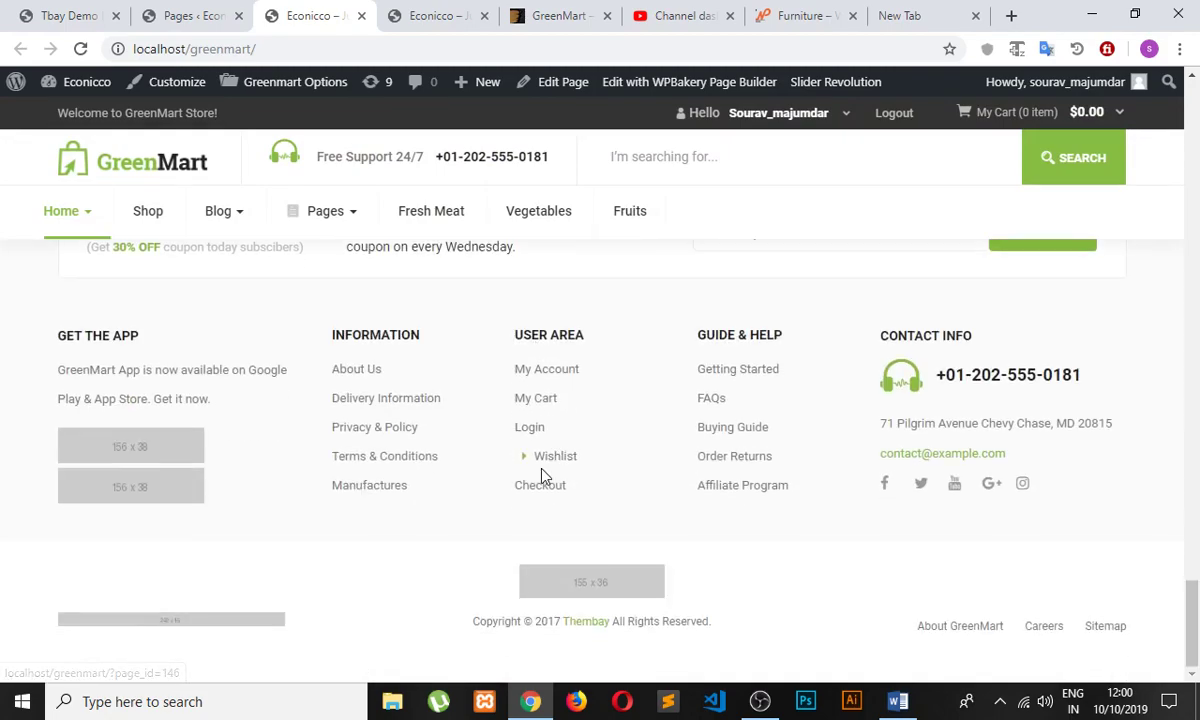
scroll(541, 476, up, 20)
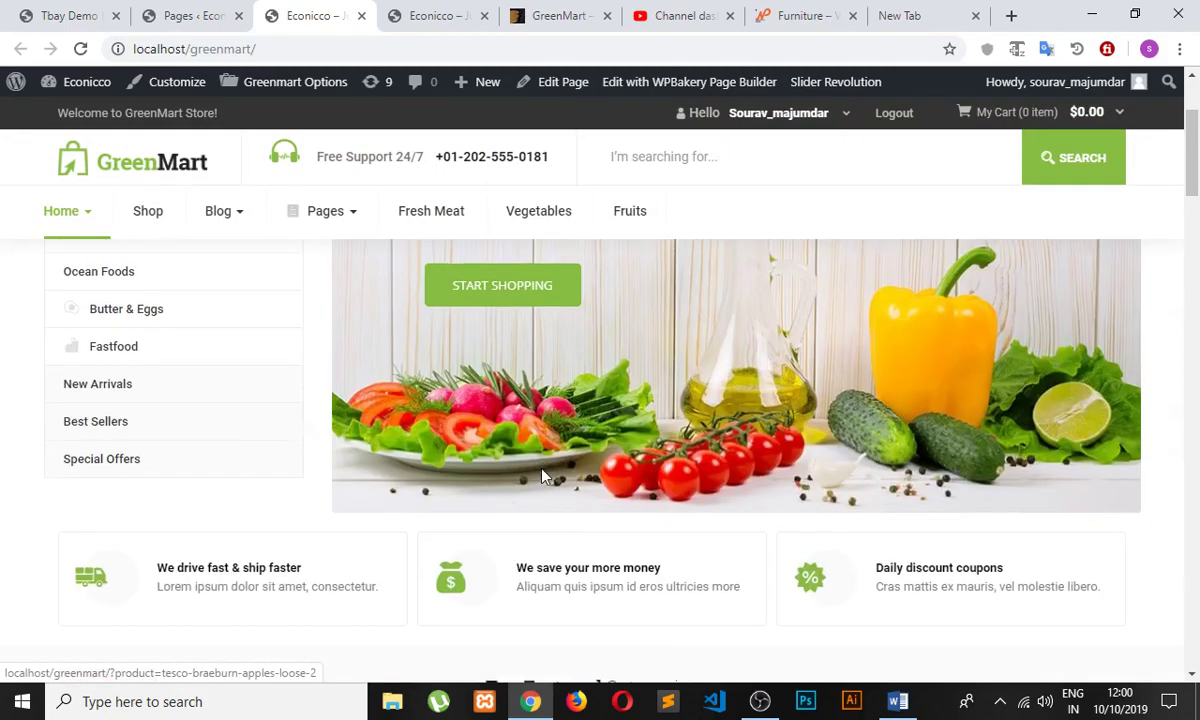
scroll(541, 476, up, 3)
mouse_move(222, 219)
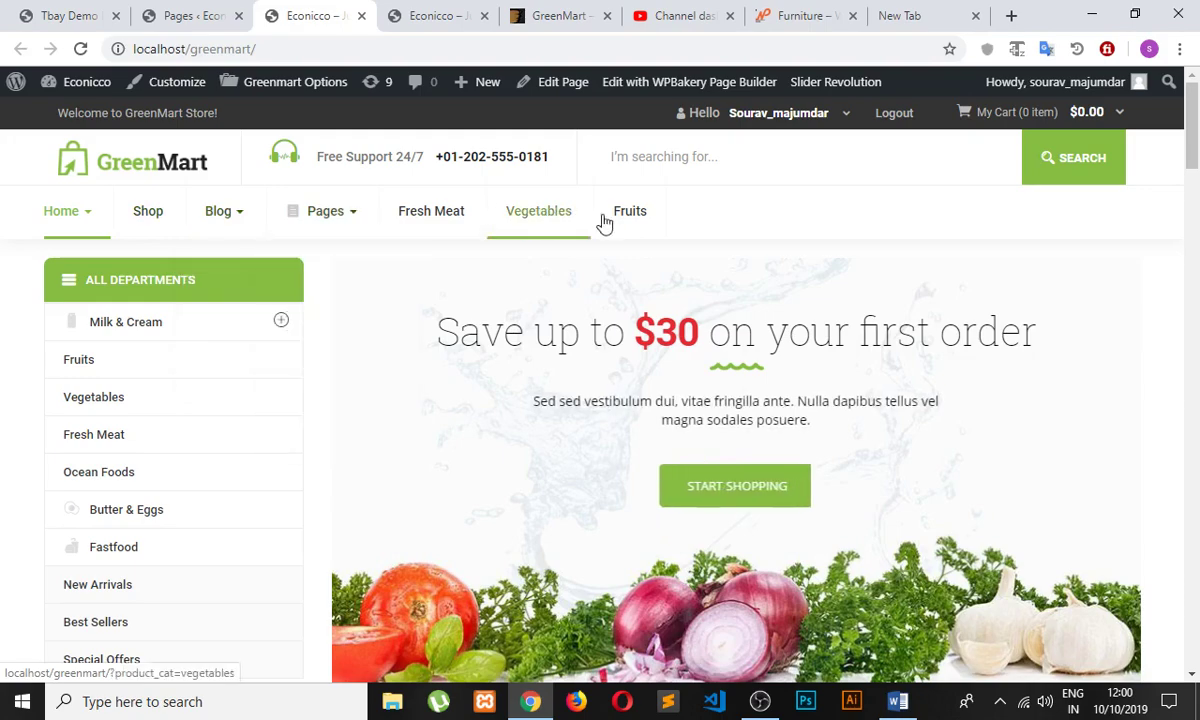
scroll(316, 418, down, 10)
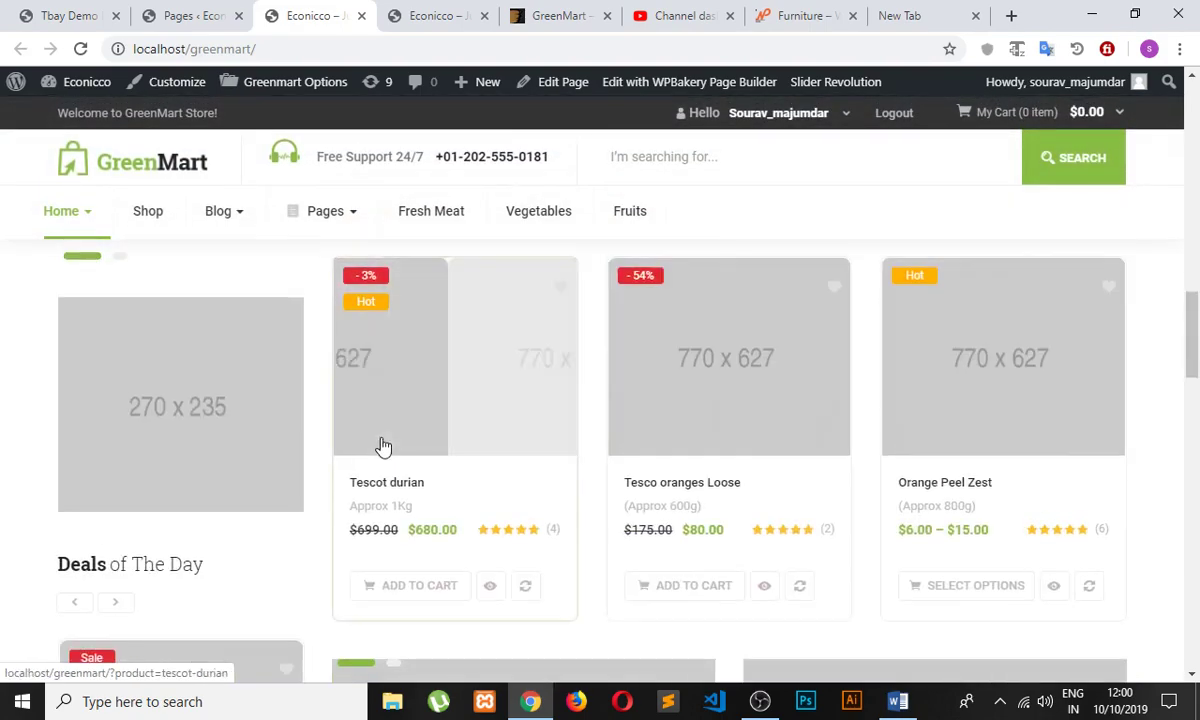
scroll(383, 446, up, 10)
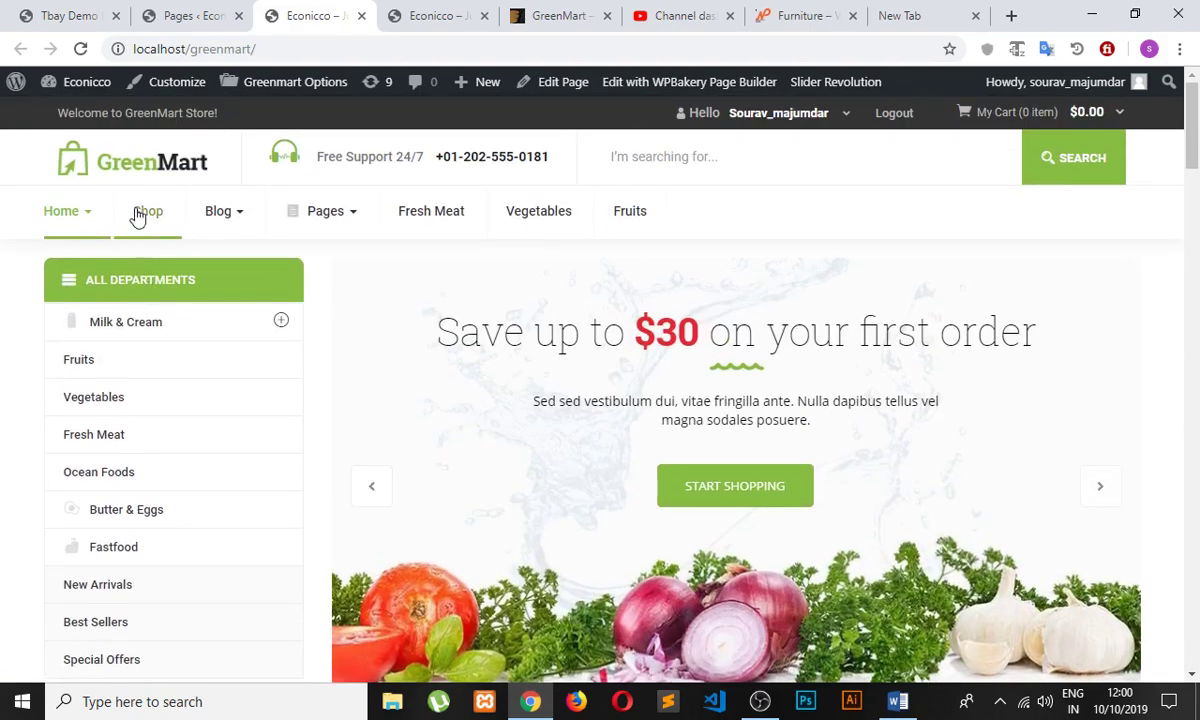
- Close the Pages list tab and dismiss the Importing dialog on the Tbay Demo Import page
click(238, 16)
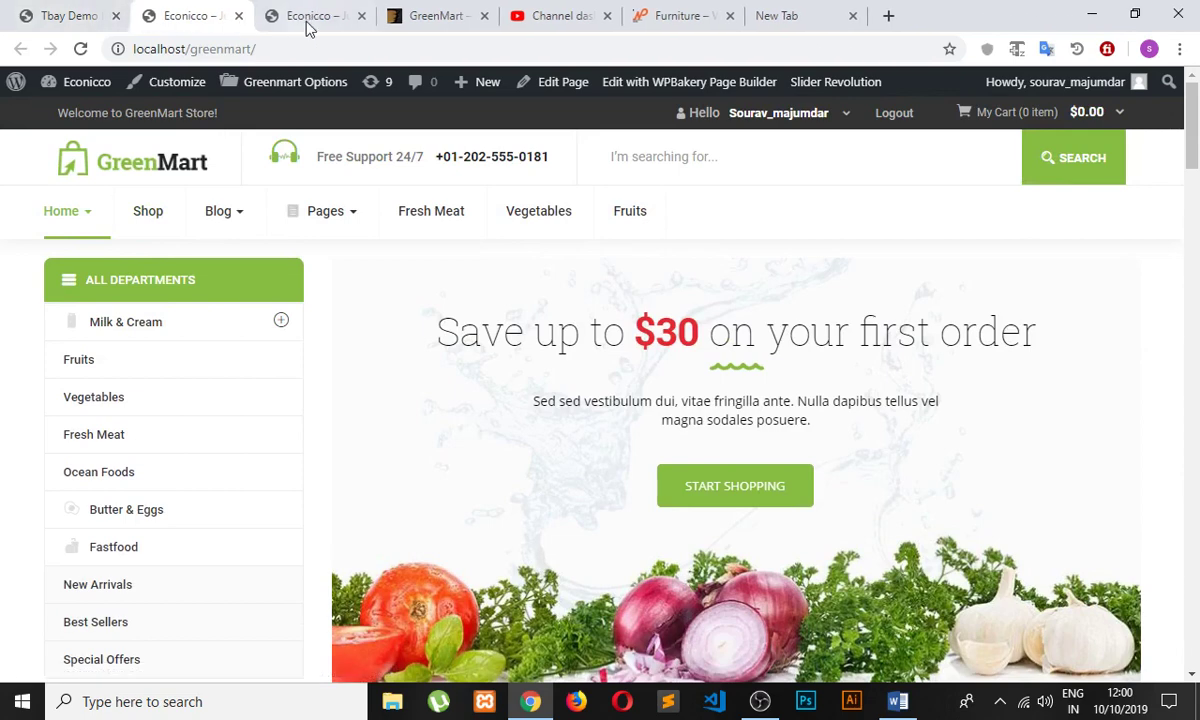
click(24, 15)
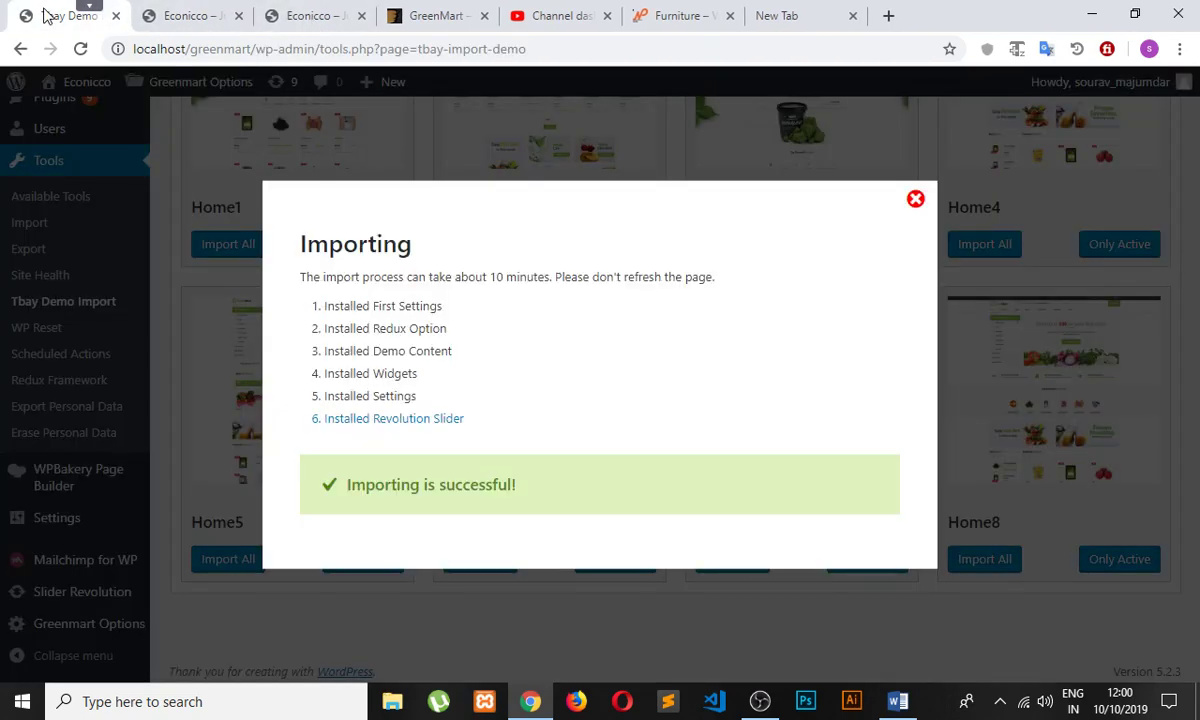
click(916, 200)
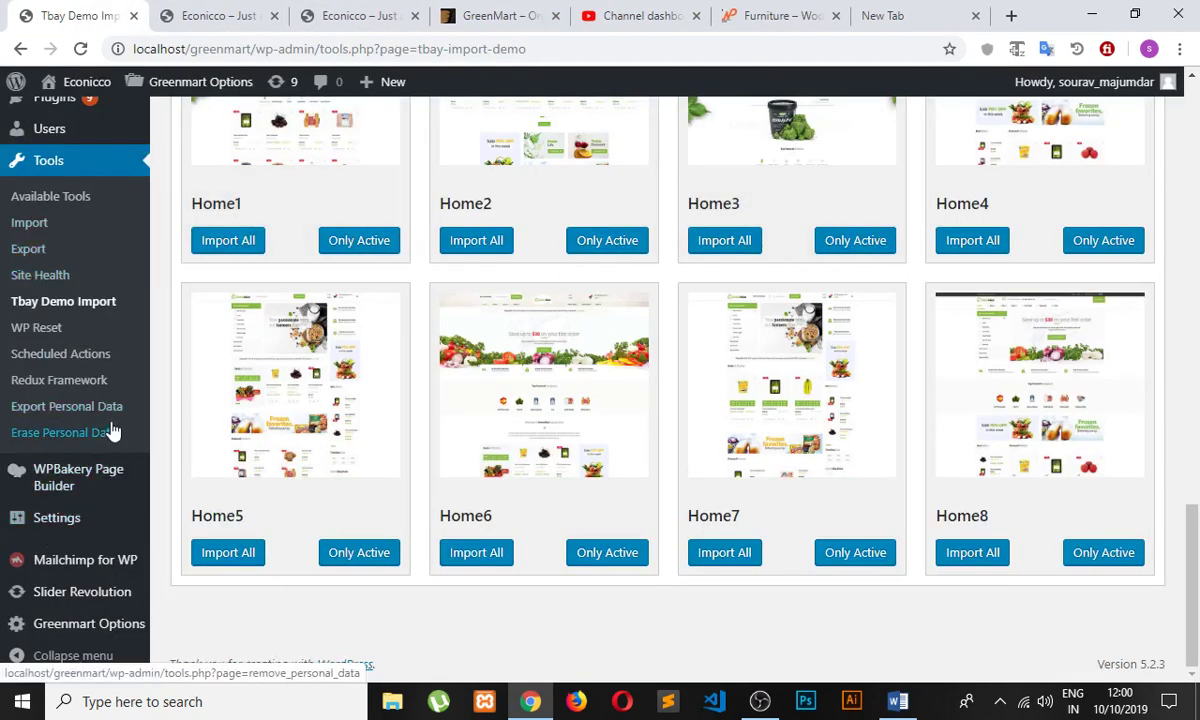
- Open the Greenmart theme options and review the Header Config settings
scroll(80, 472, up, 1)
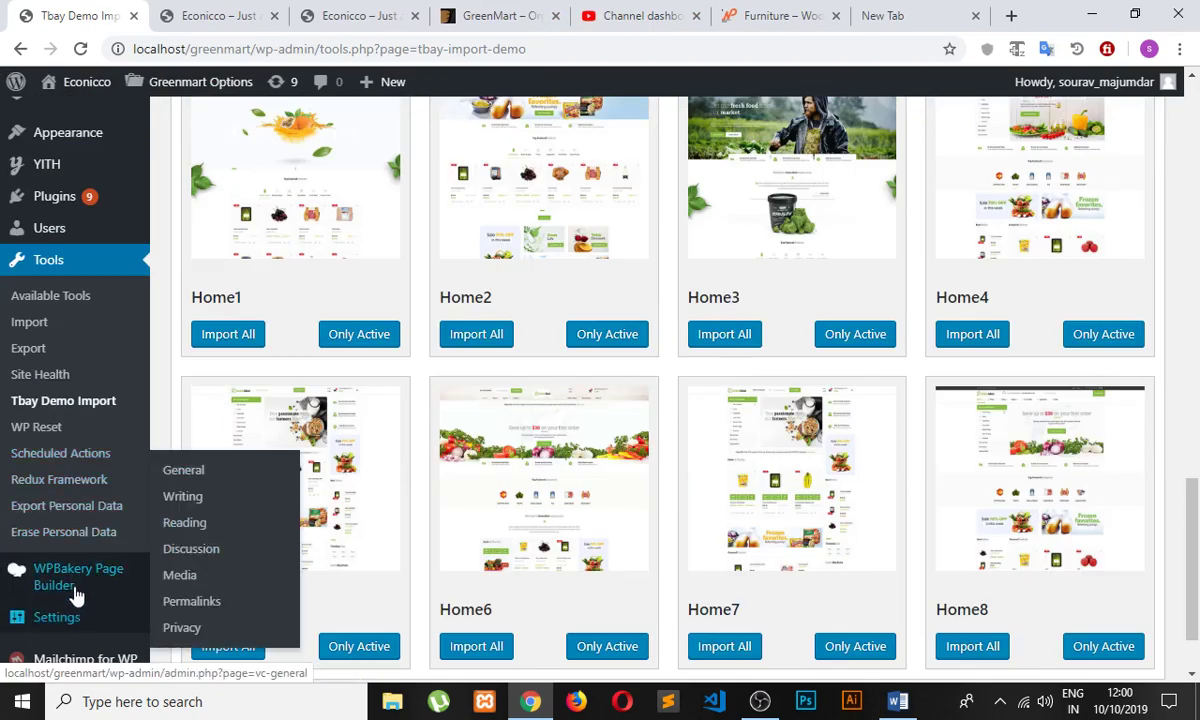
scroll(60, 470, up, 4)
scroll(75, 400, down, 4)
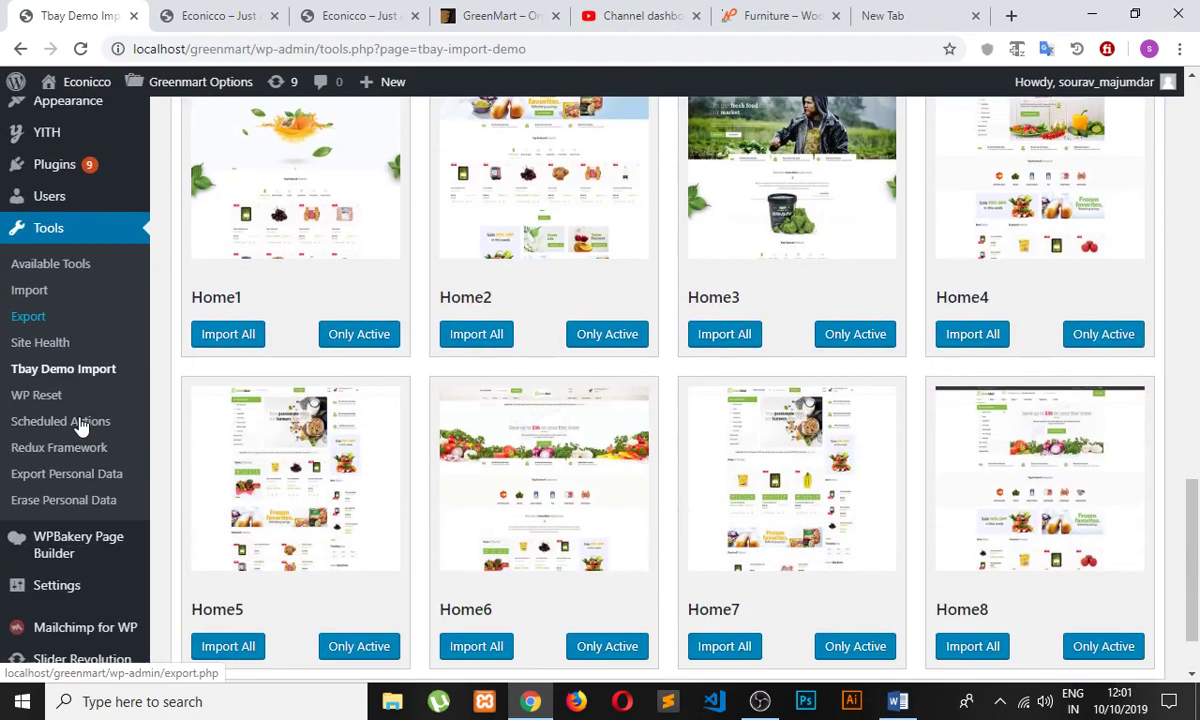
scroll(80, 430, down, 1)
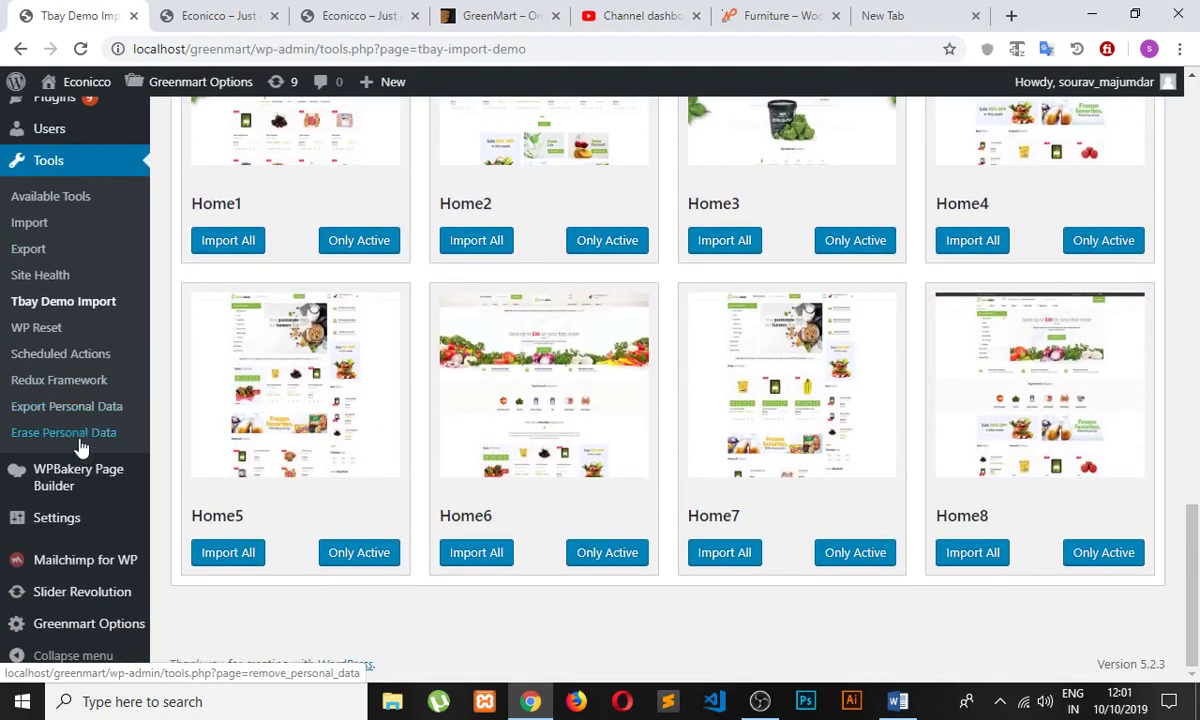
click(90, 625)
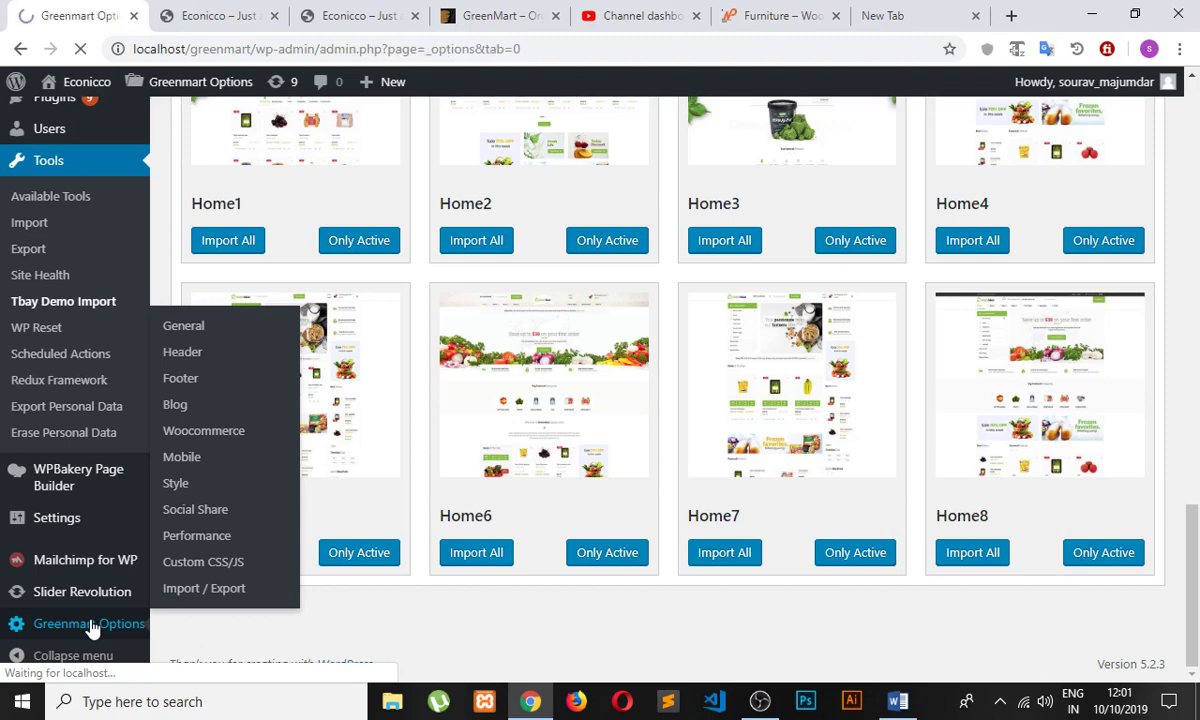
scroll(285, 468, down, 5)
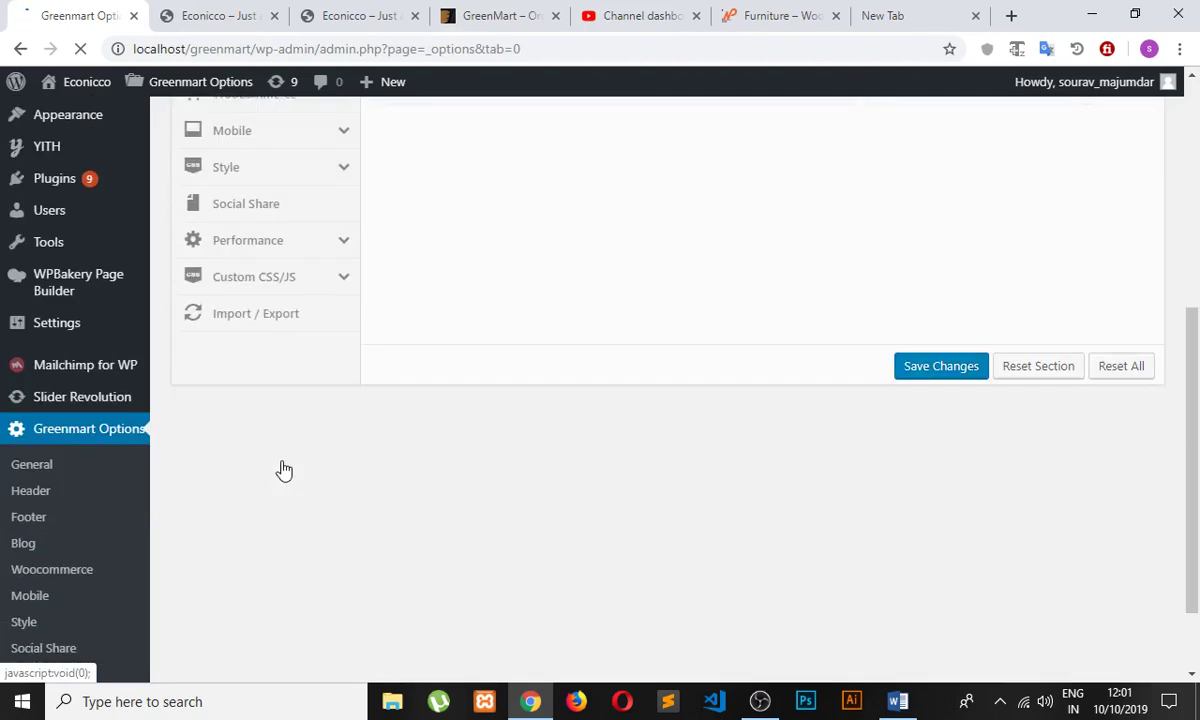
scroll(270, 477, down, 2)
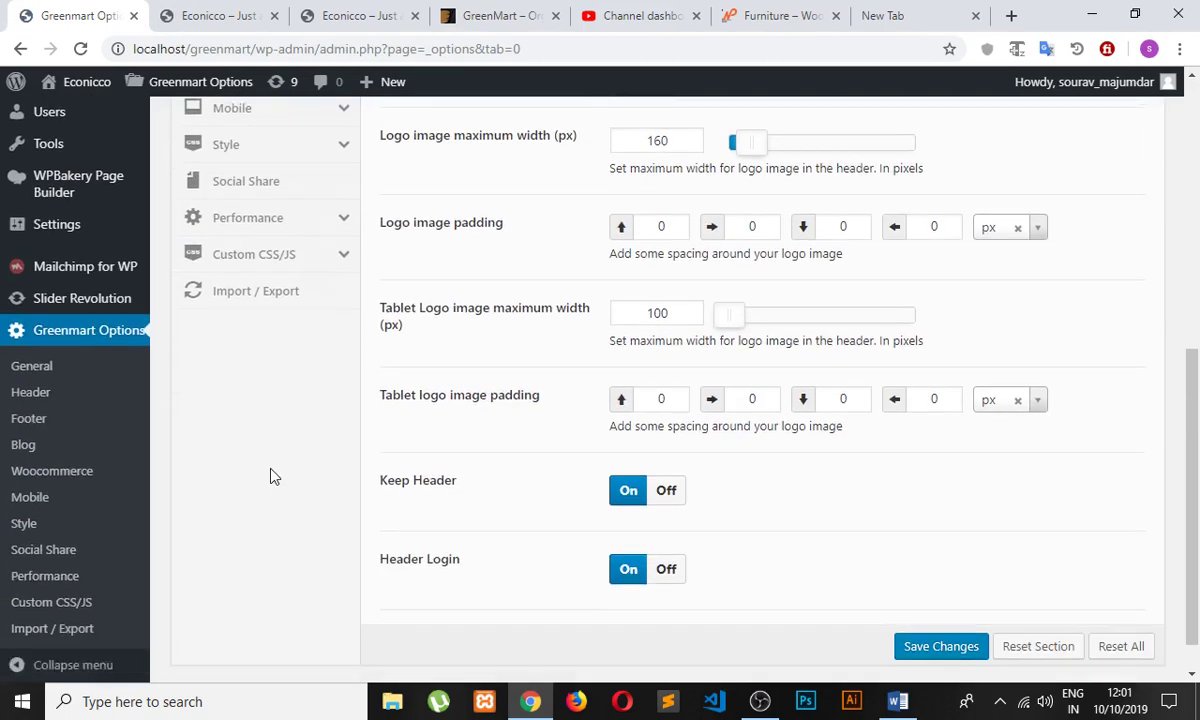
scroll(270, 477, up, 5)
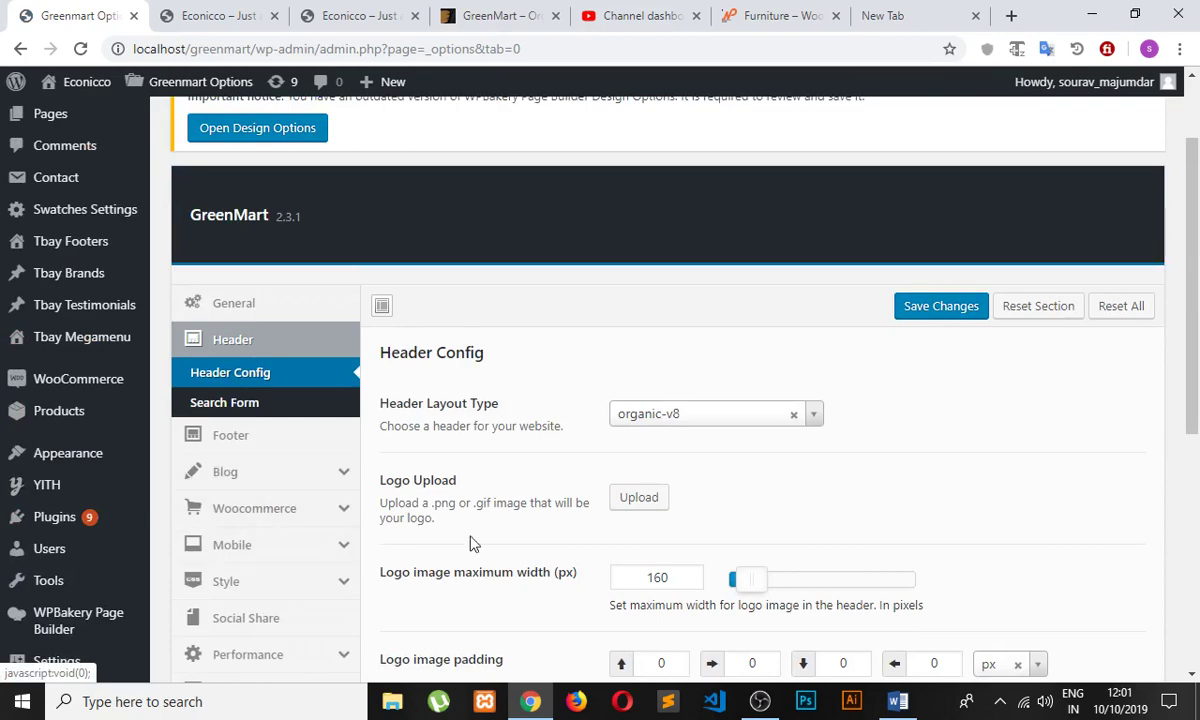
- Review the storefront home page again, from the featured categories down to the footer and back to the header
click(236, 17)
scroll(643, 372, down, 15)
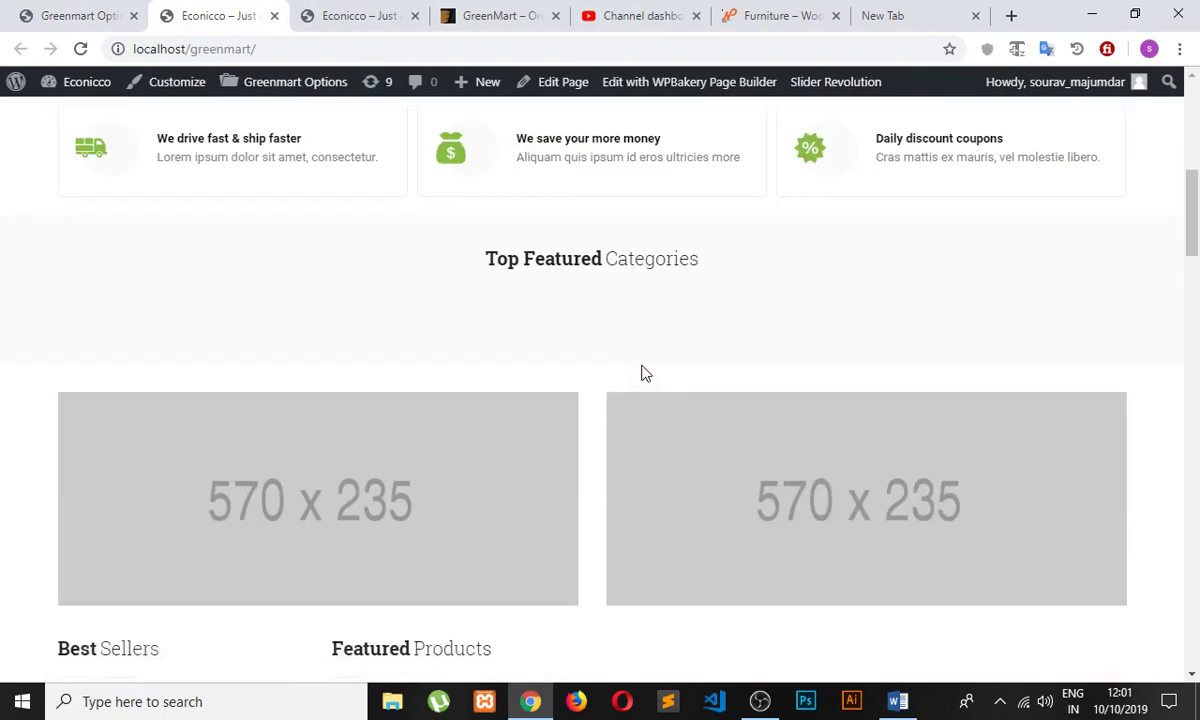
scroll(627, 389, down, 10)
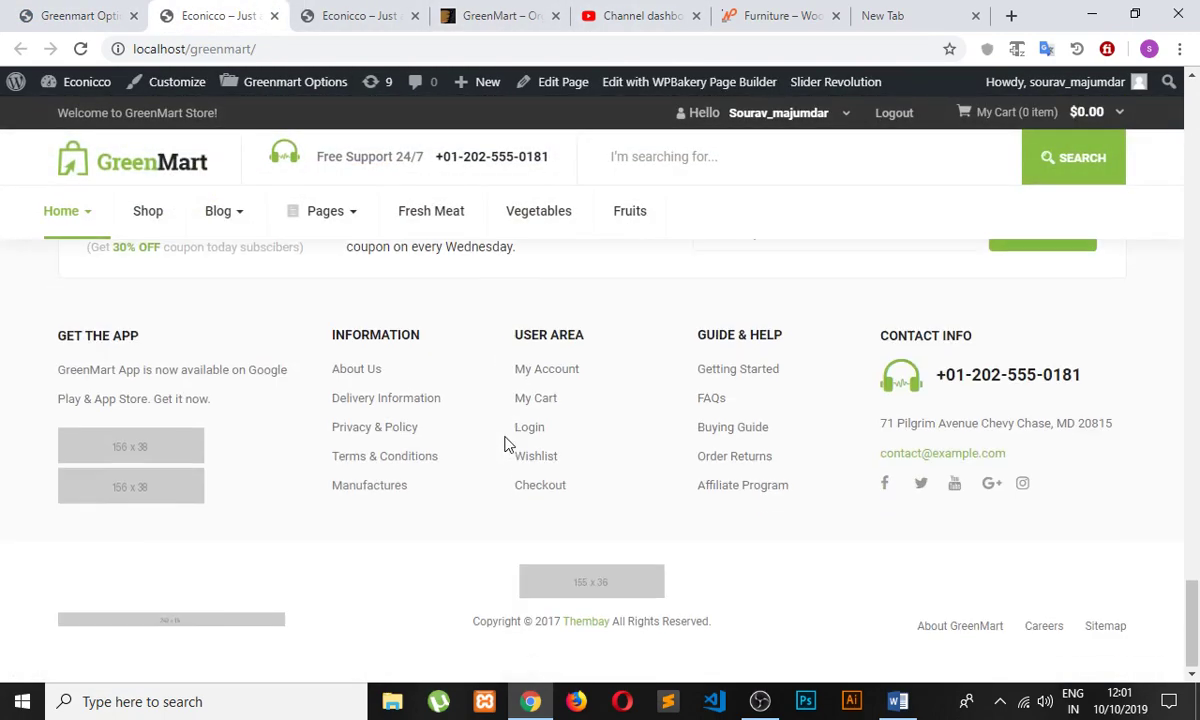
scroll(370, 447, up, 20)
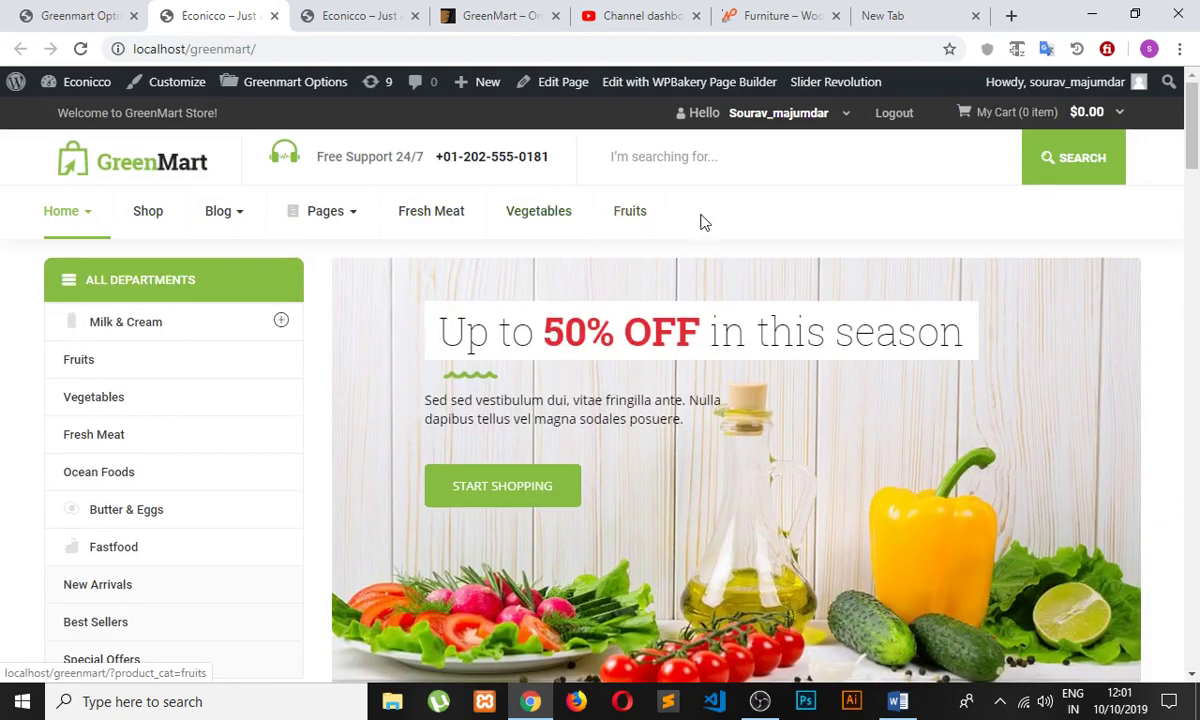
mouse_move(773, 140)
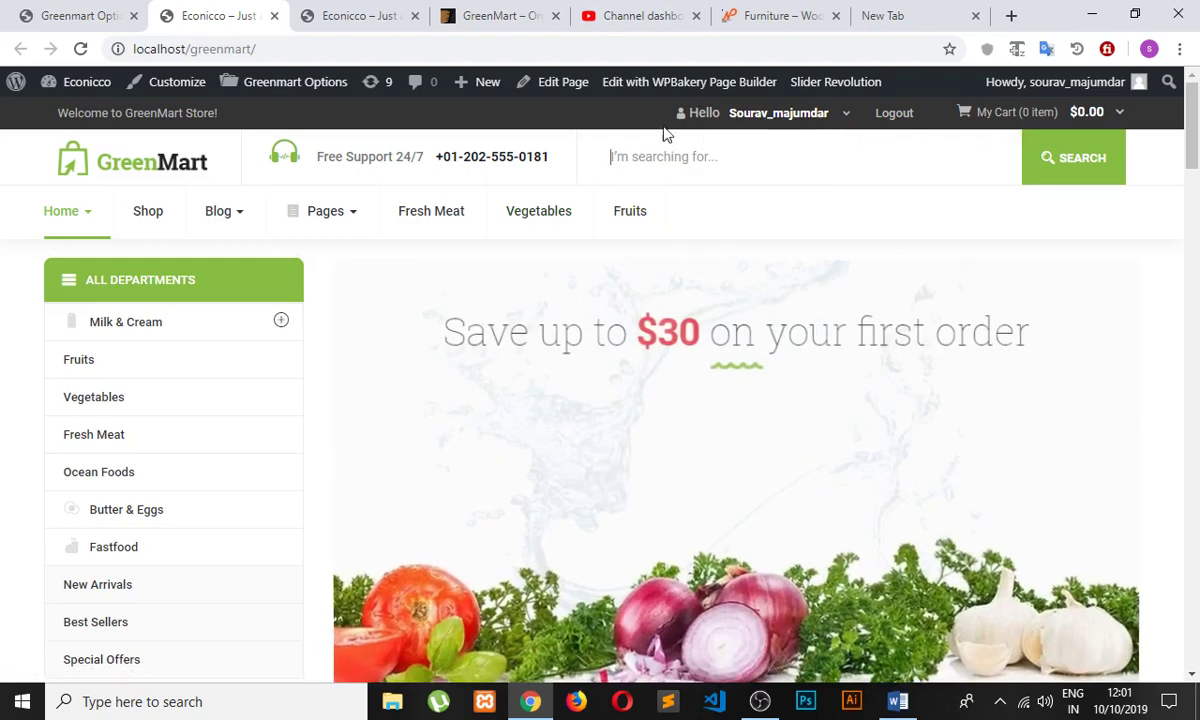
- Set the Header Layout Type to organic-v5 in the Greenmart header configuration
click(78, 15)
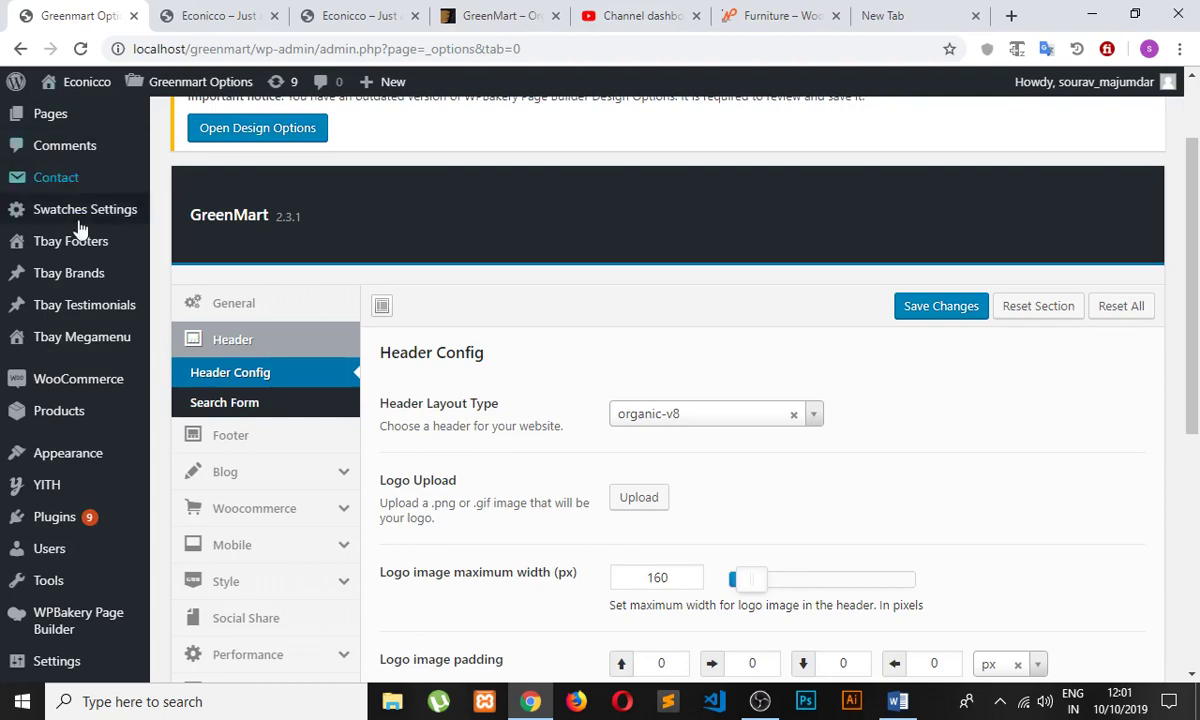
scroll(99, 289, down, 4)
scroll(99, 290, up, 3)
scroll(268, 316, down, 2)
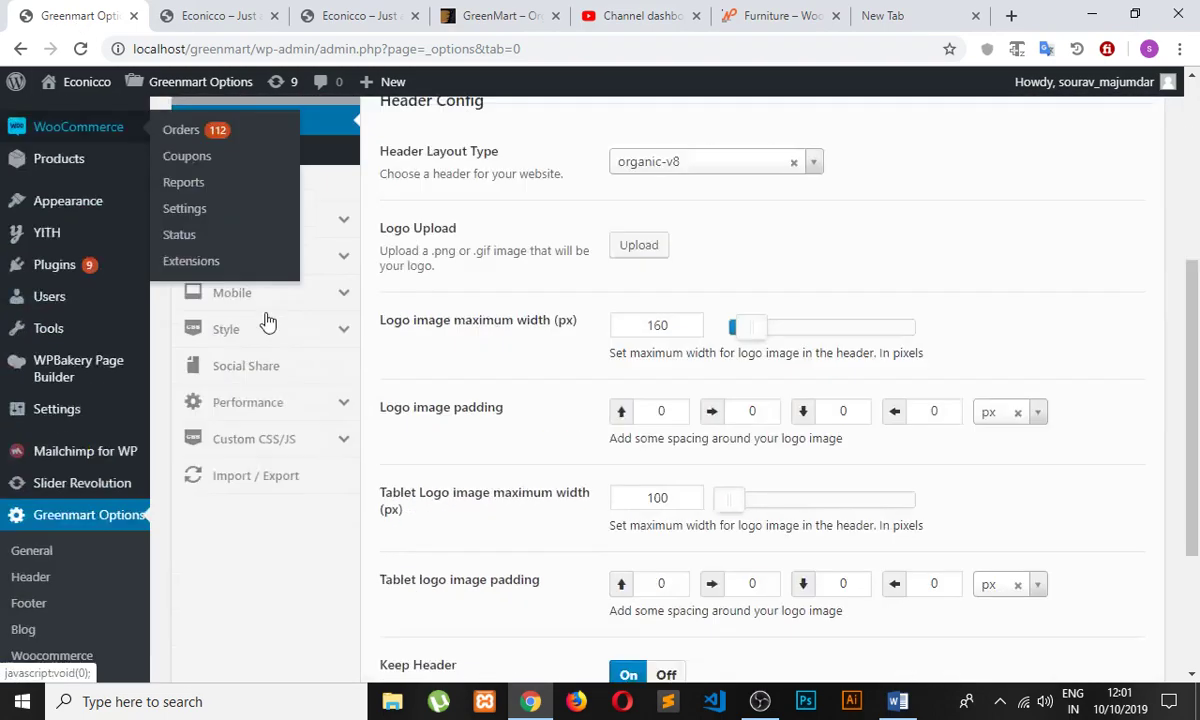
scroll(447, 220, up, 2)
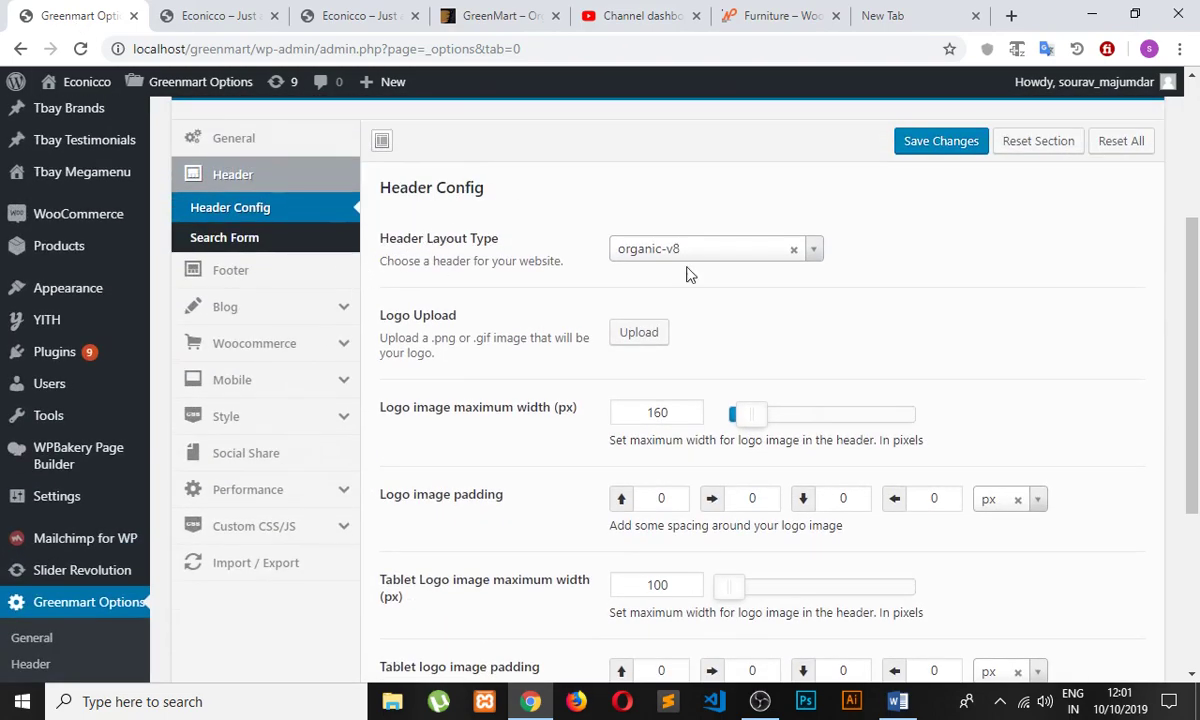
click(815, 249)
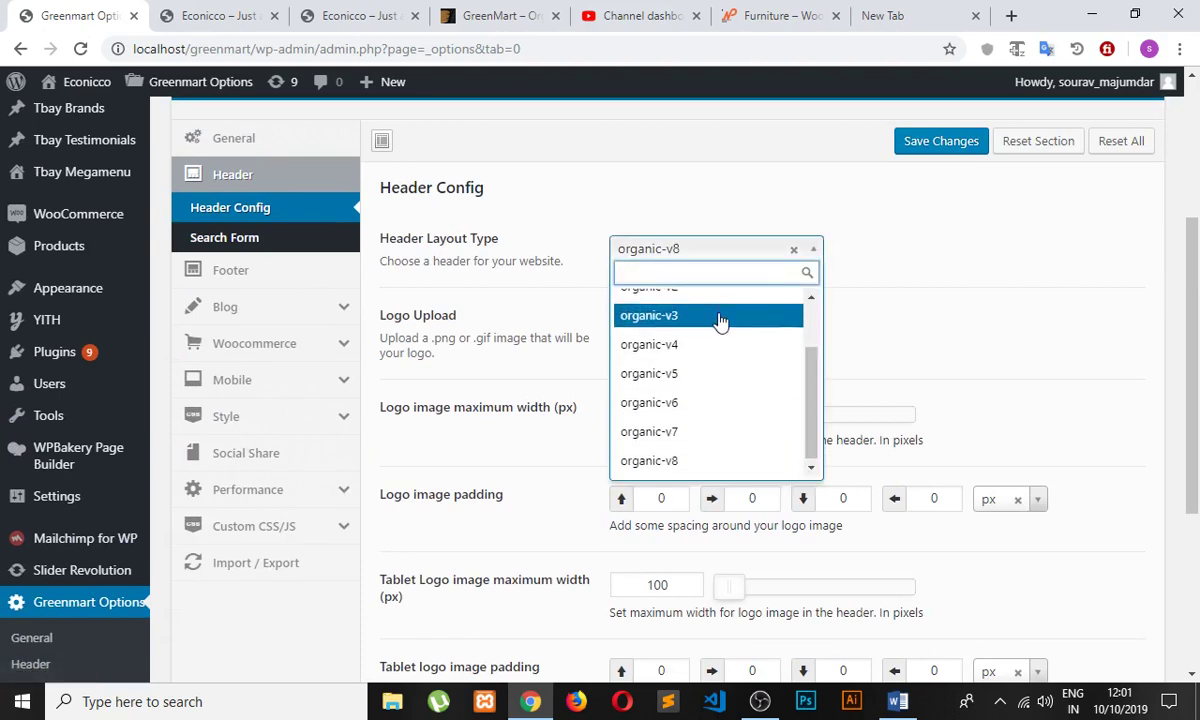
scroll(716, 355, down, 1)
scroll(716, 355, up, 1)
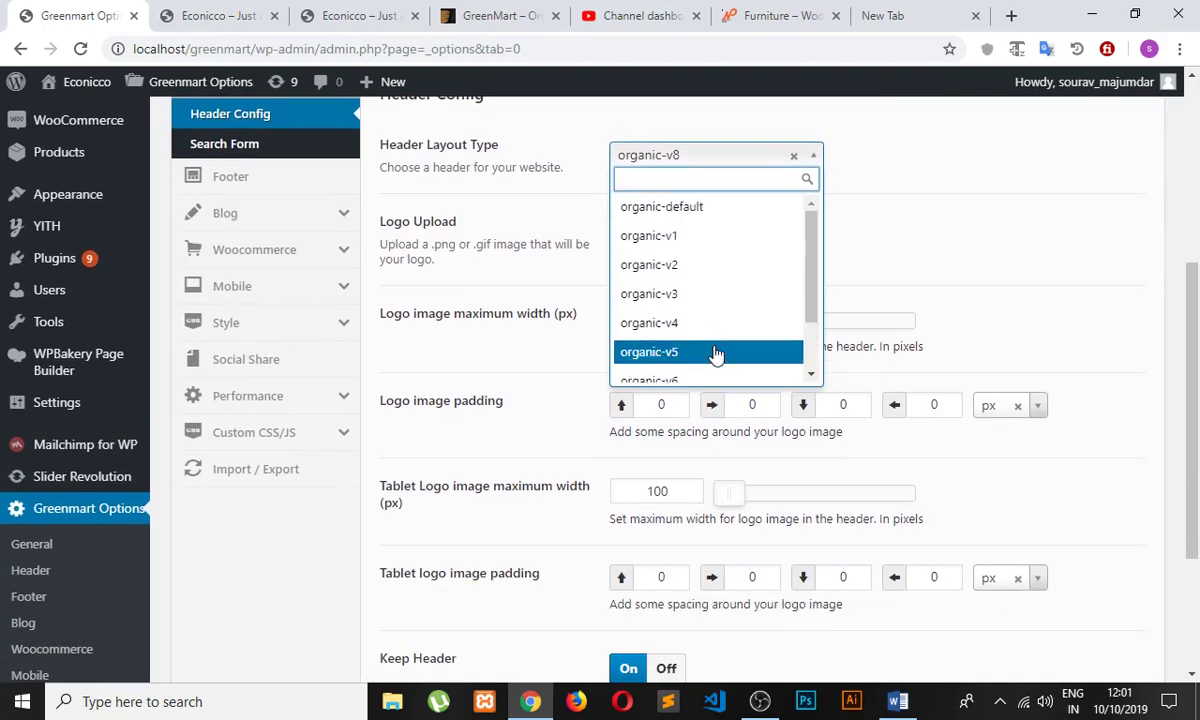
scroll(697, 313, down, 1)
click(688, 276)
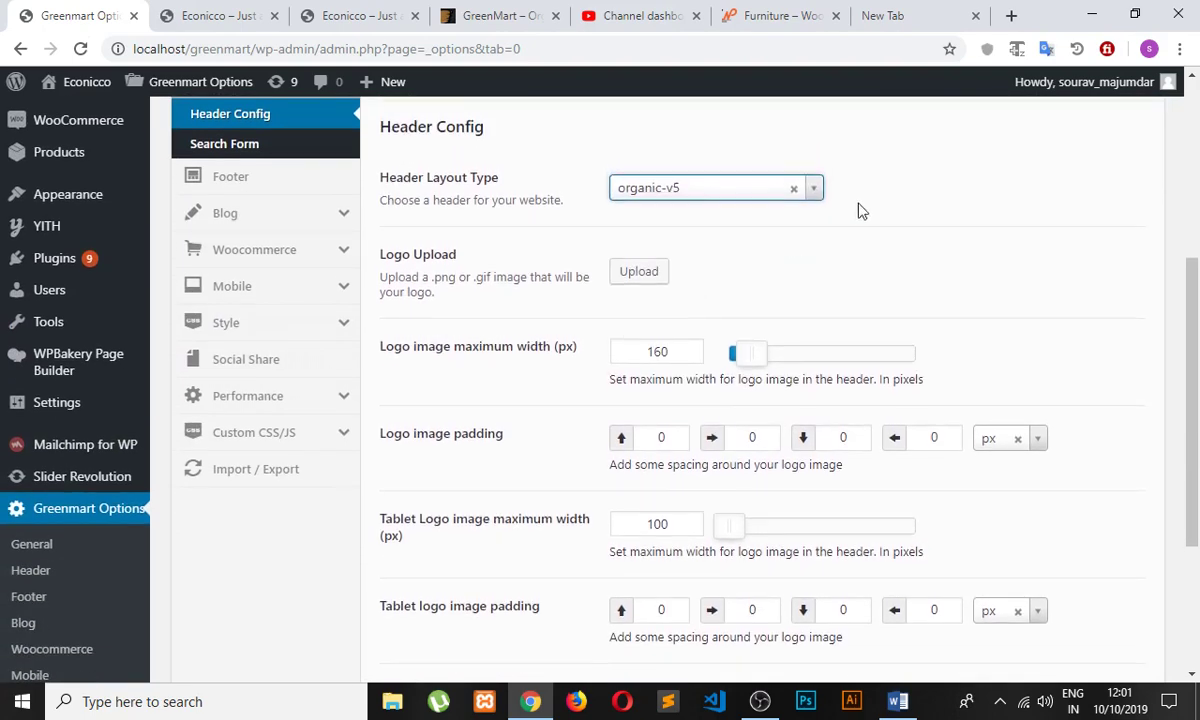
- Save the Greenmart theme options, view the storefront header, and return to the options page
scroll(686, 488, down, 3)
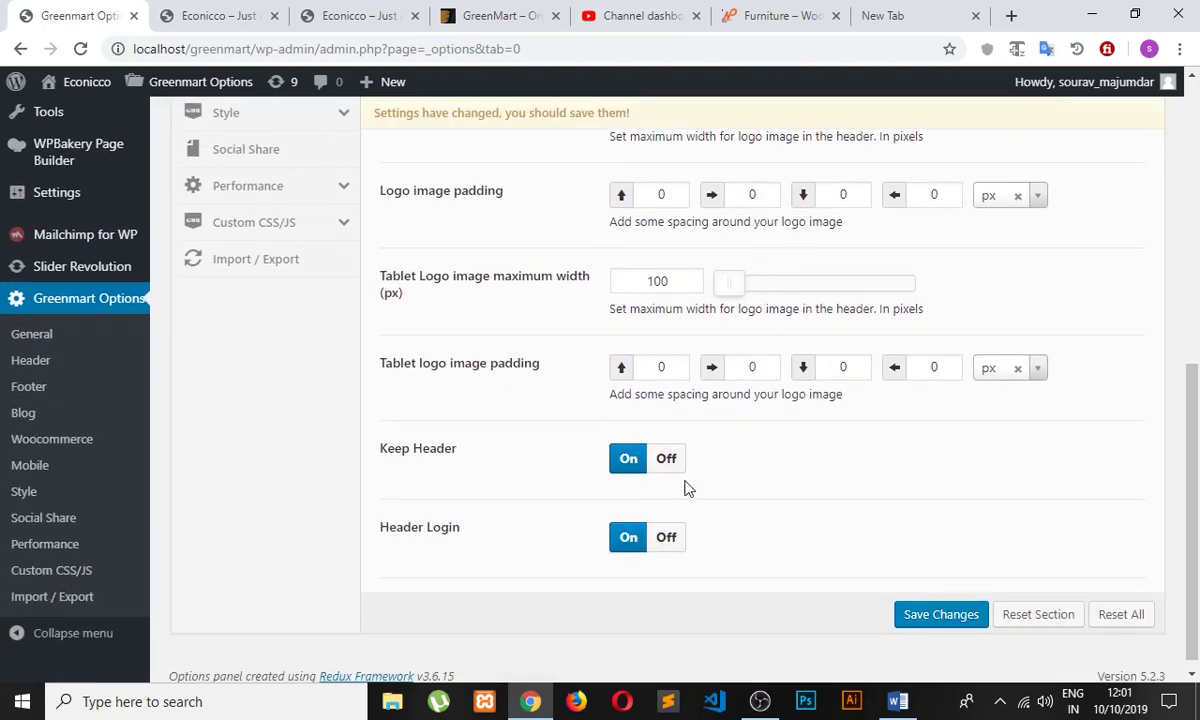
click(941, 615)
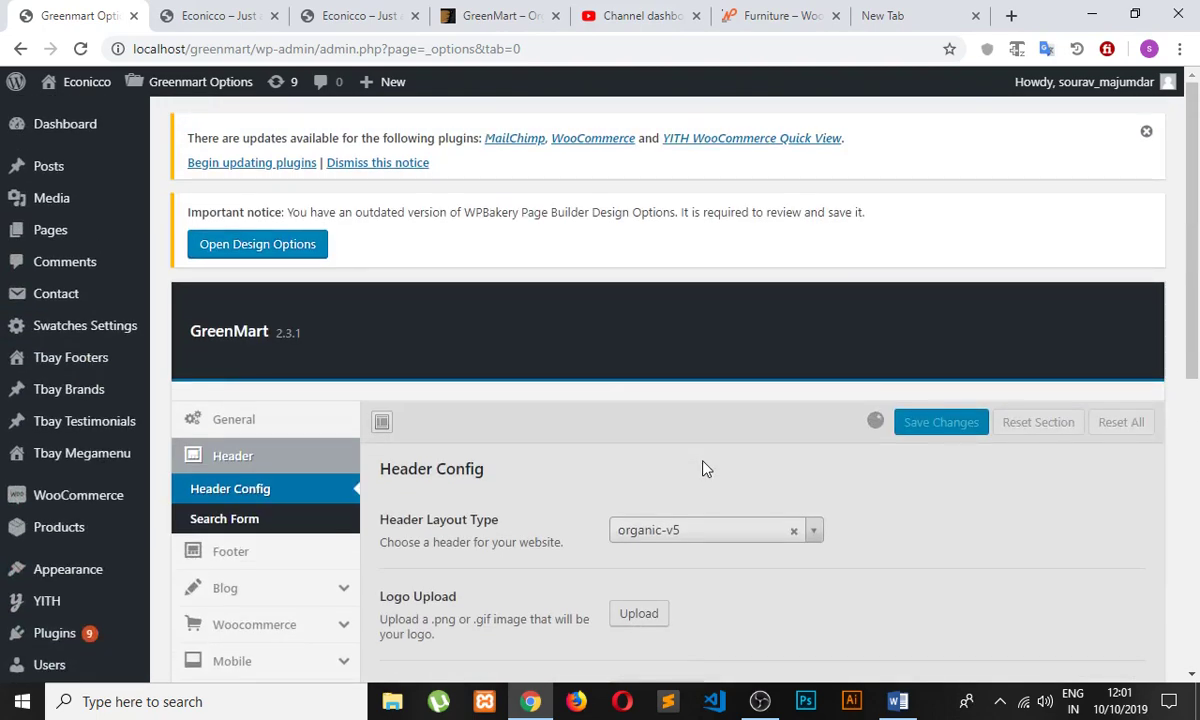
click(215, 15)
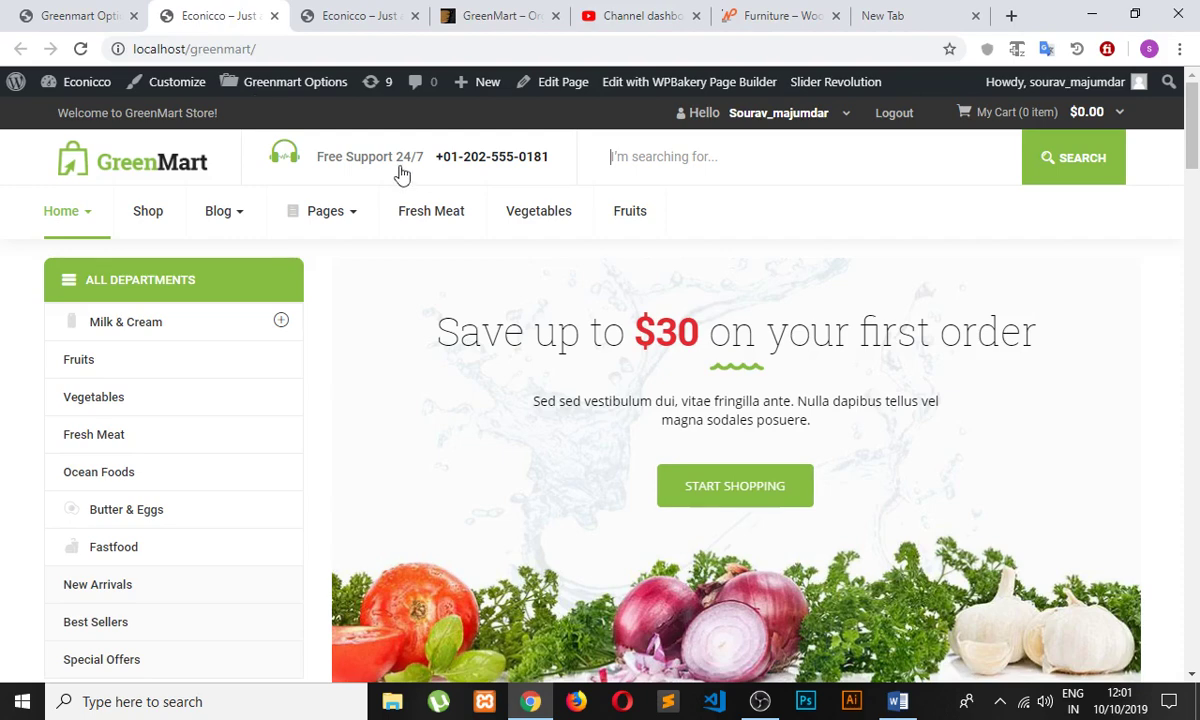
click(80, 15)
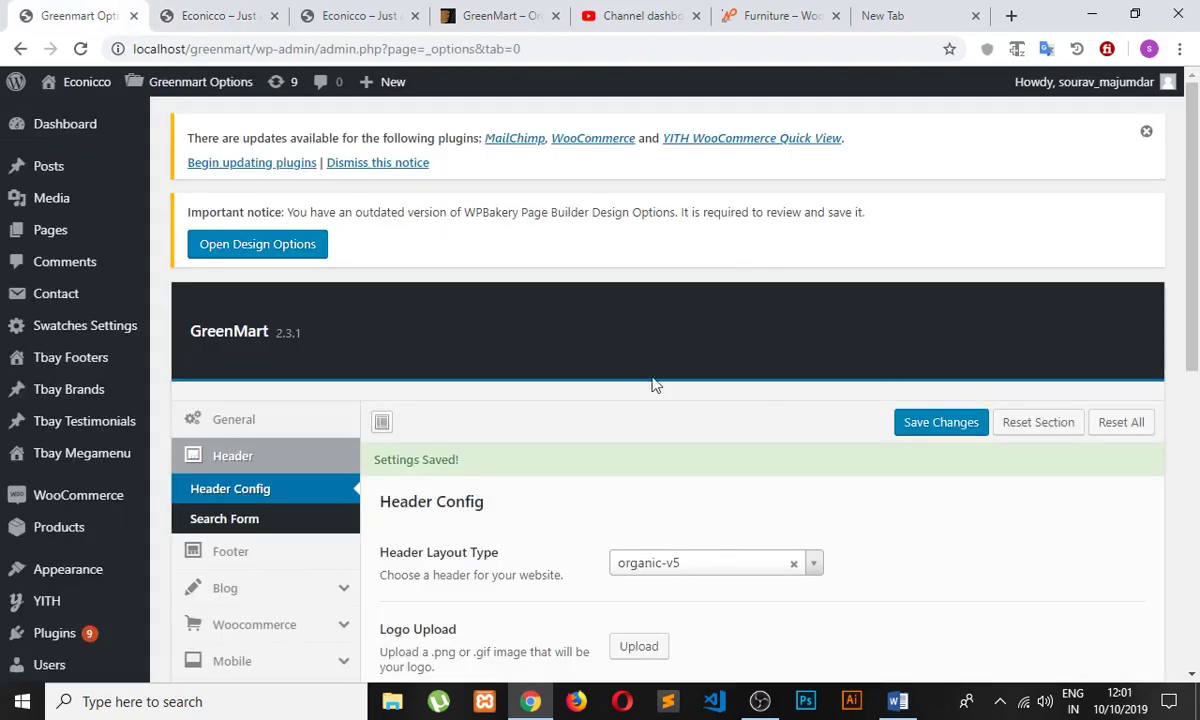
- Reload the storefront home page to check its header, and review the Header Config settings in the Greenmart options again
click(215, 15)
key(F5)
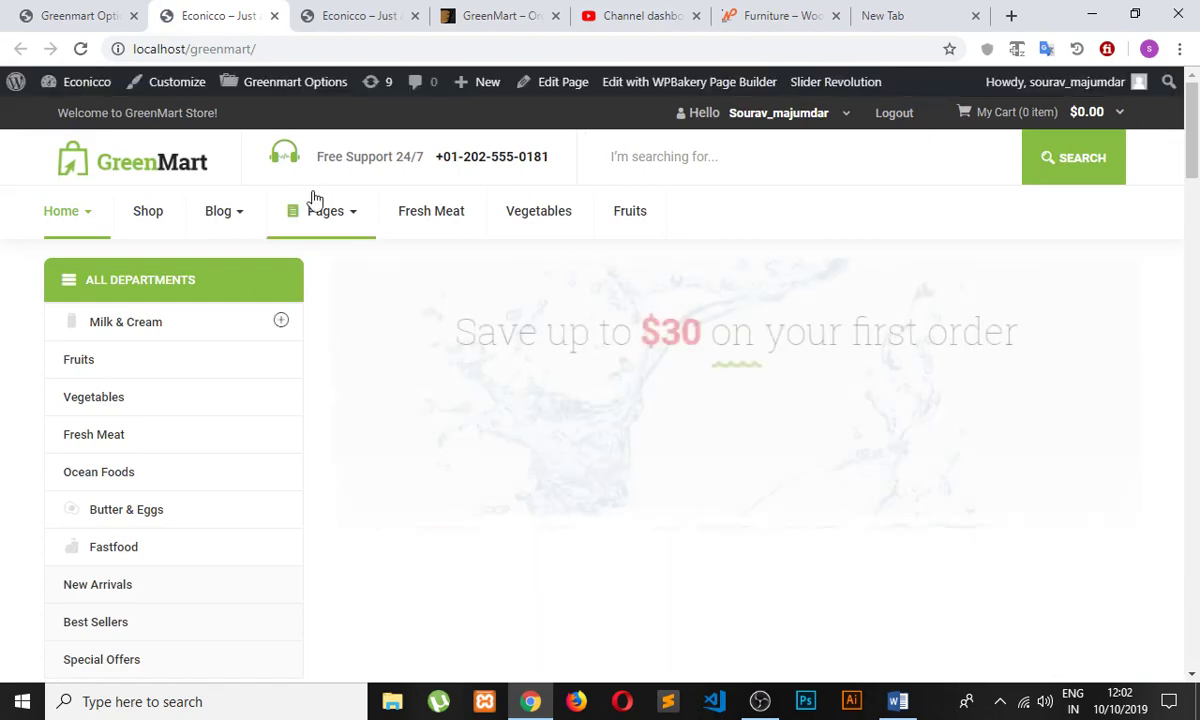
mouse_move(313, 195)
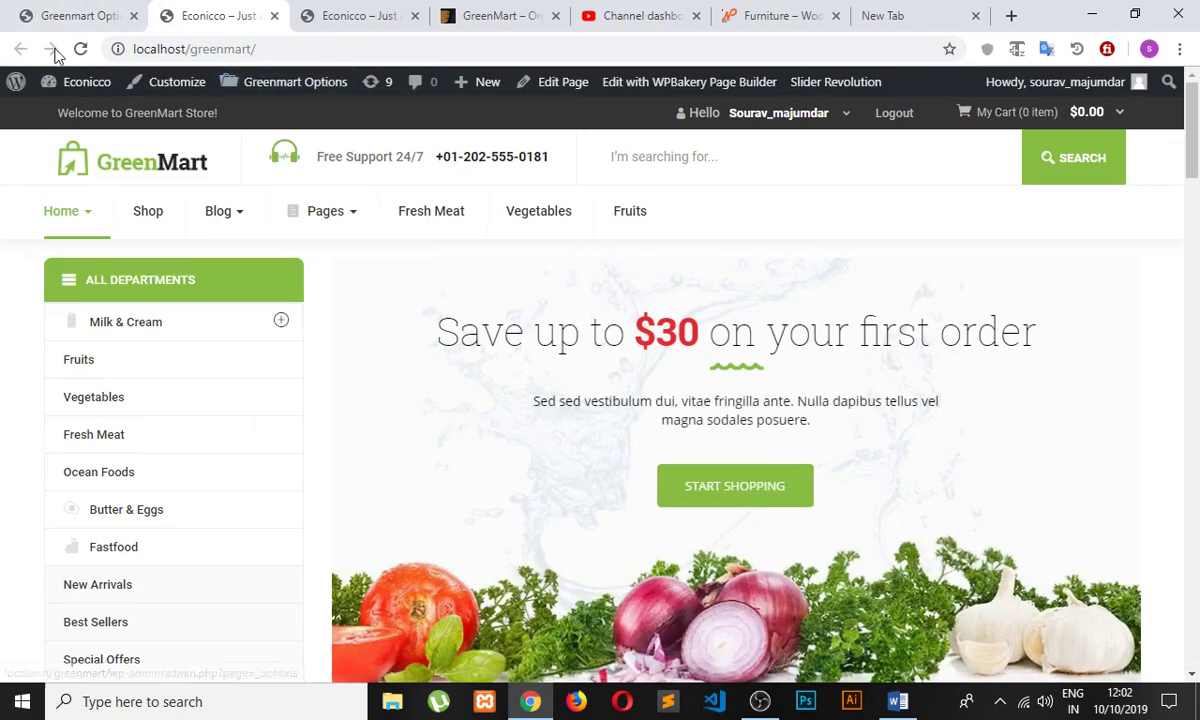
click(68, 20)
scroll(685, 378, down, 3)
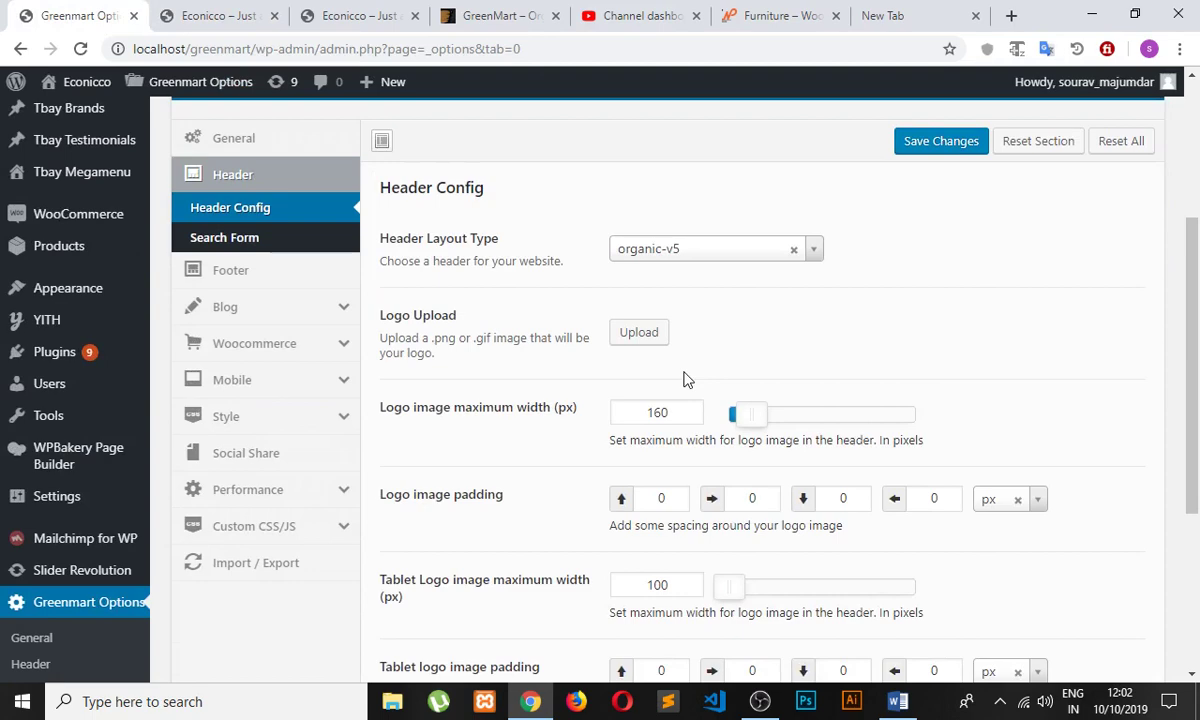
scroll(688, 385, down, 3)
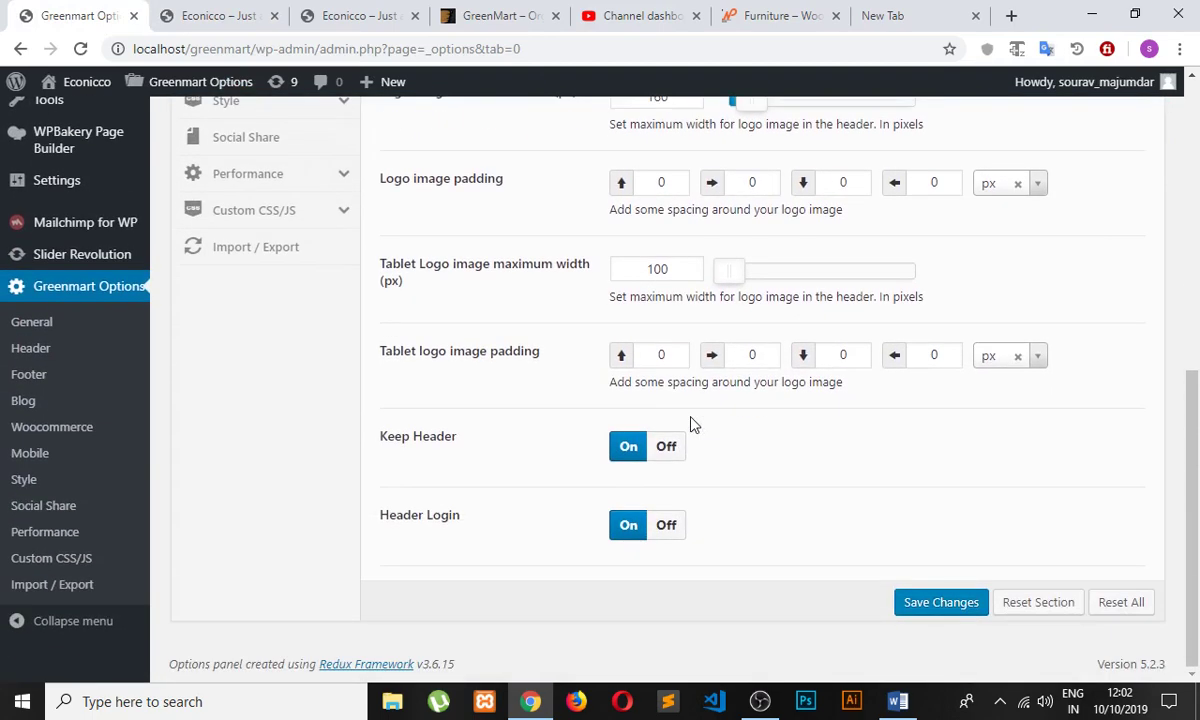
scroll(672, 546, up, 6)
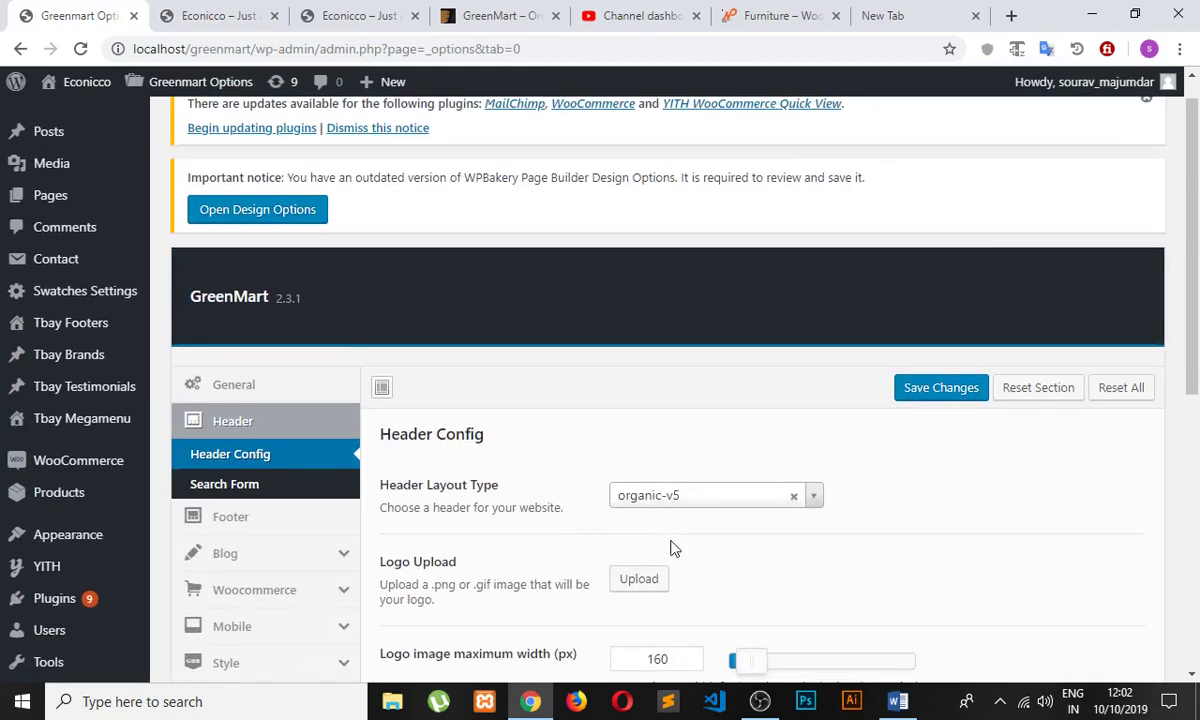
scroll(672, 546, down, 3)
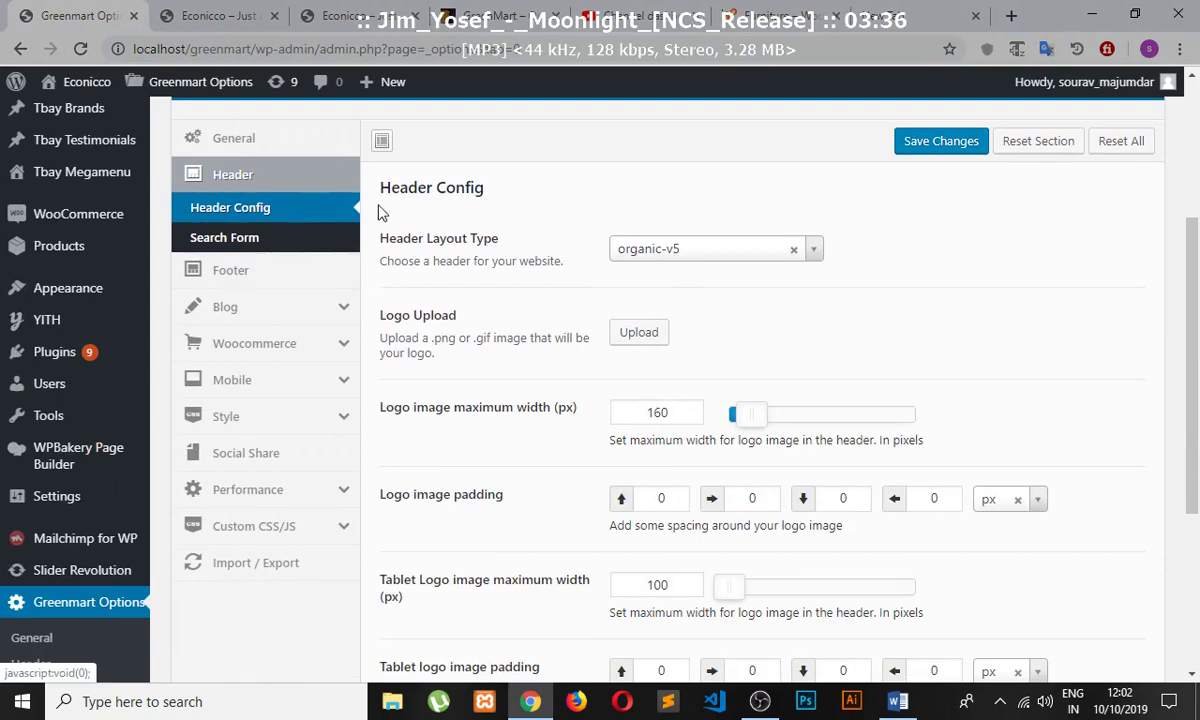
- Open the storefront home page for editing in the WPBakery Page Builder front-end editor
key(ctrl+Tab)
right_click(367, 328)
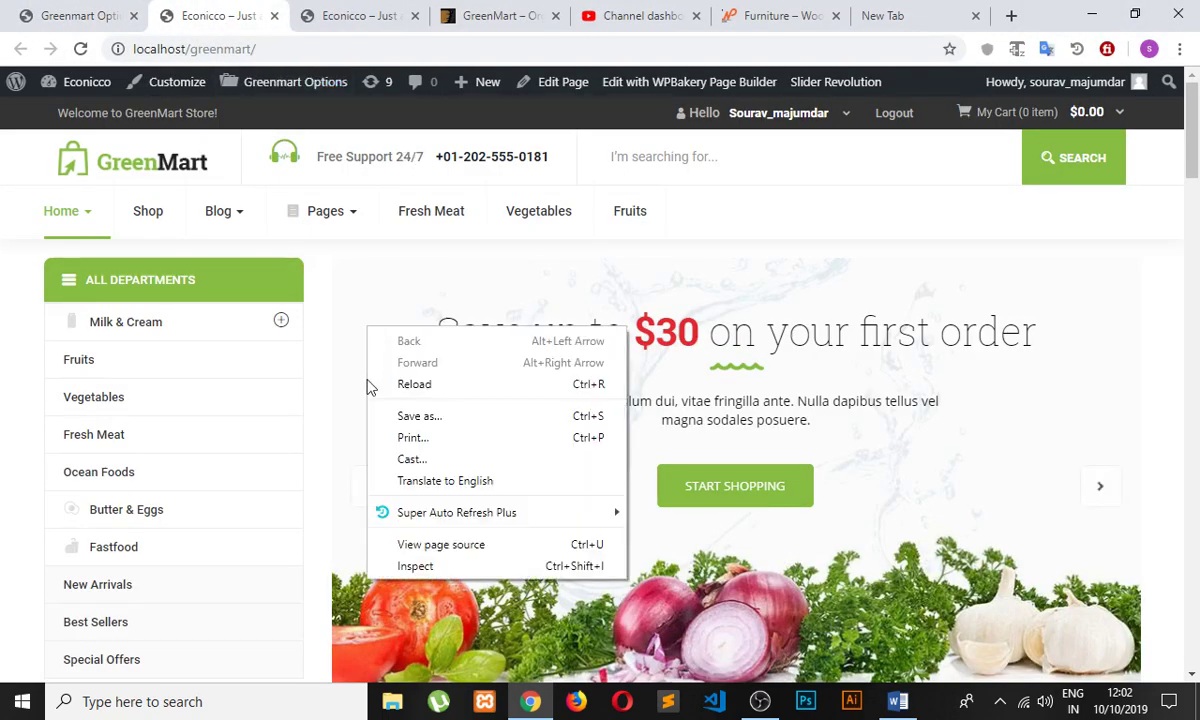
click(607, 88)
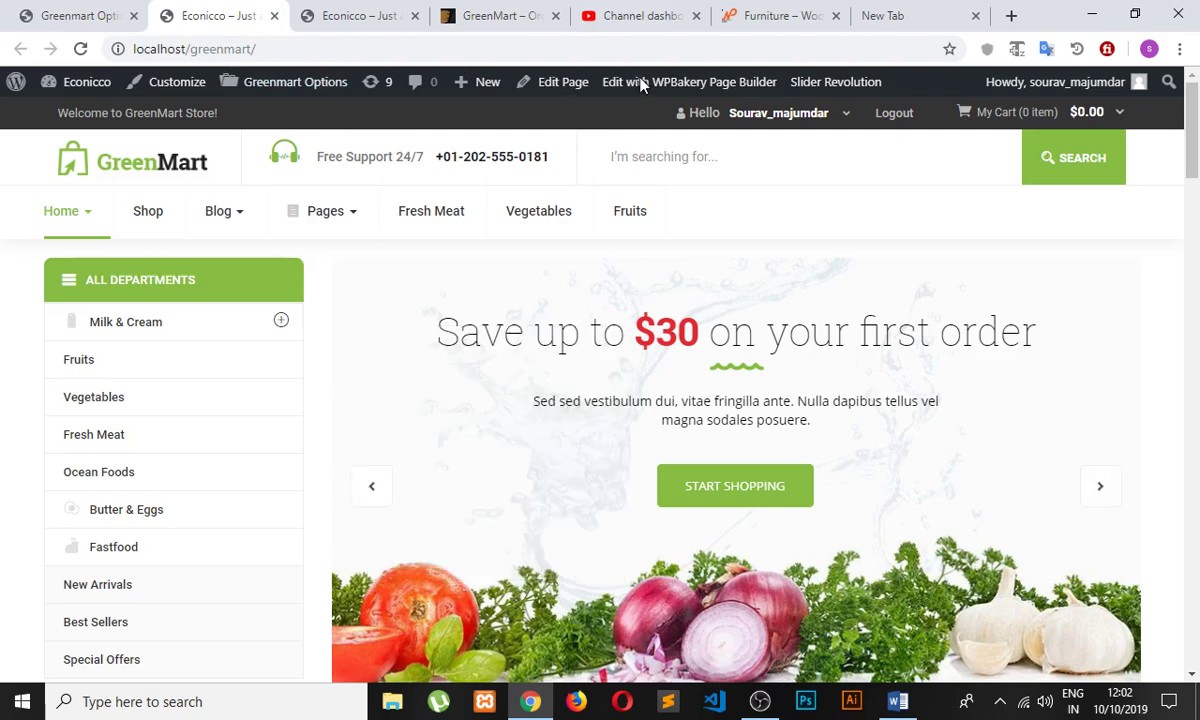
click(630, 84)
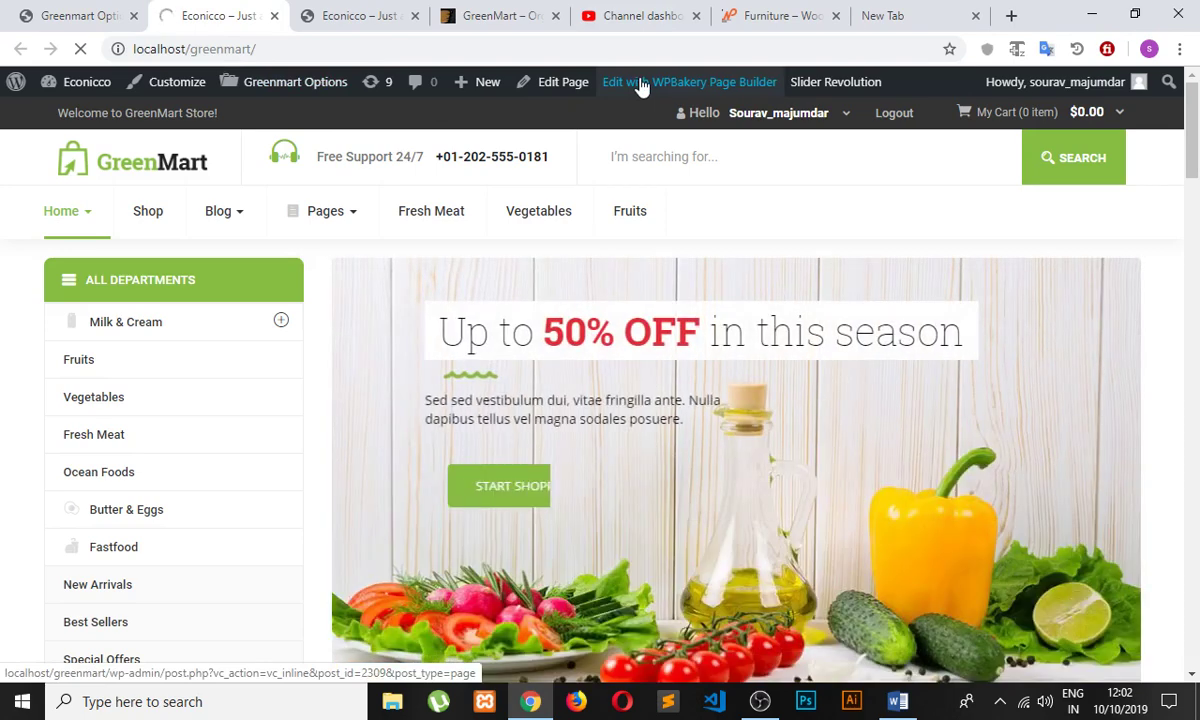
click(641, 85)
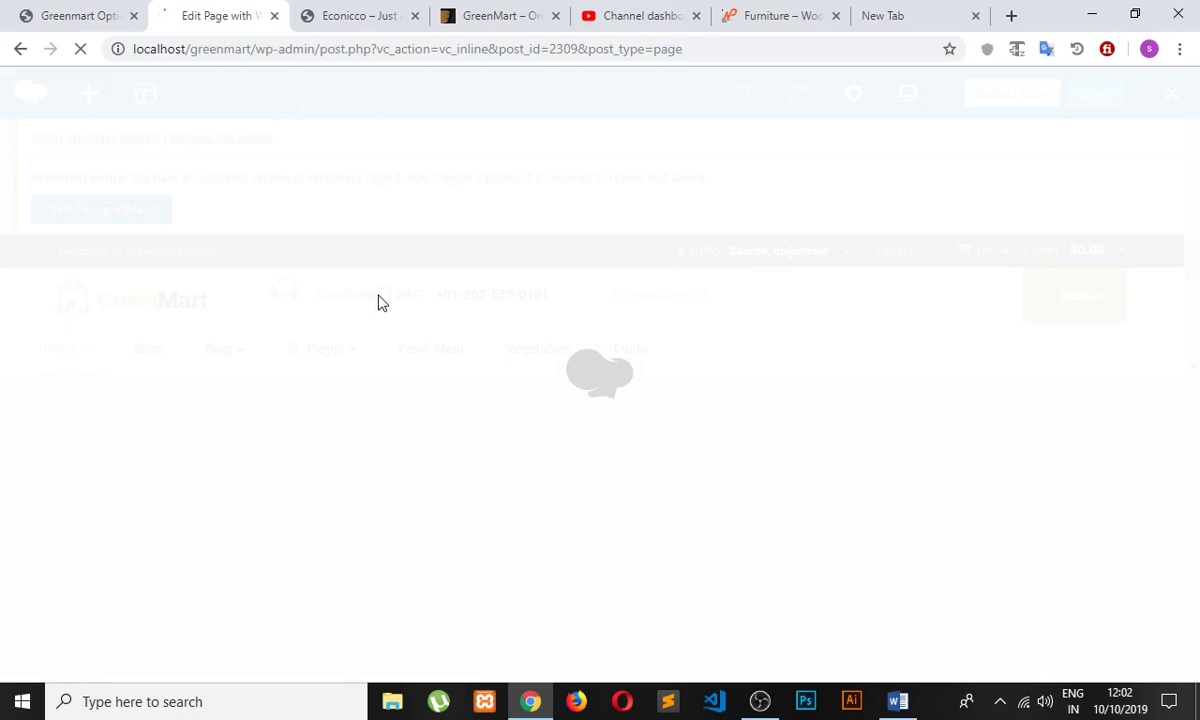
scroll(355, 299, down, 3)
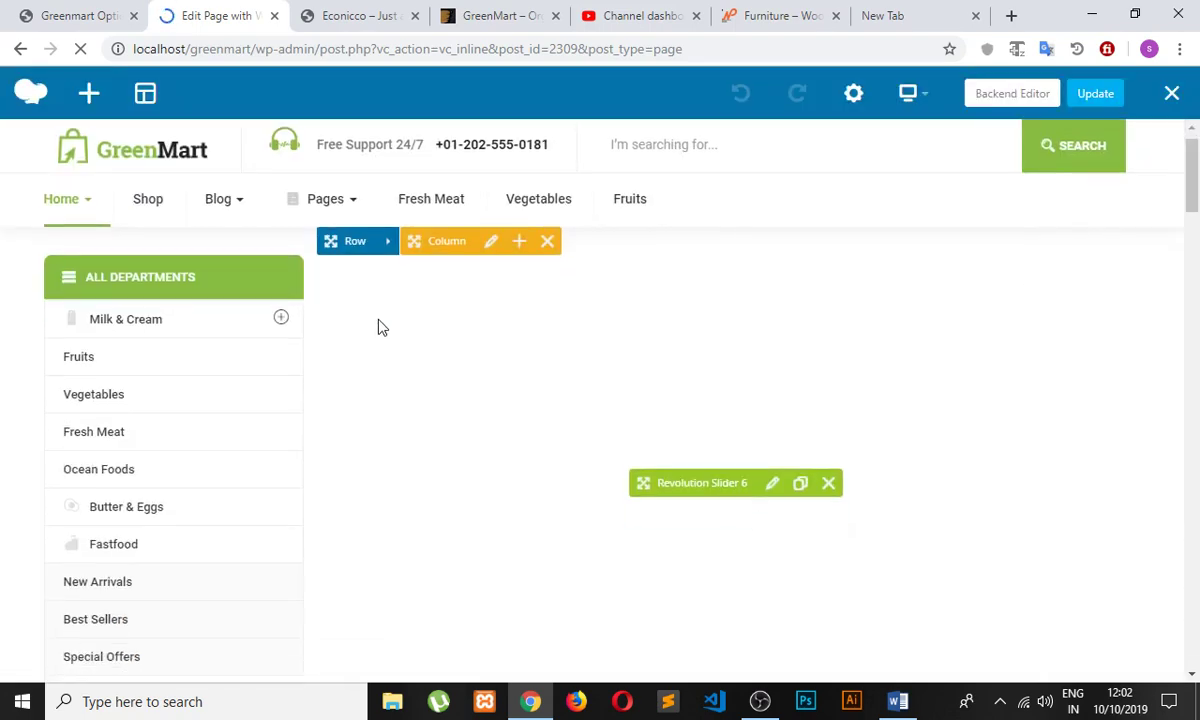
scroll(355, 299, up, 3)
scroll(388, 340, down, 1)
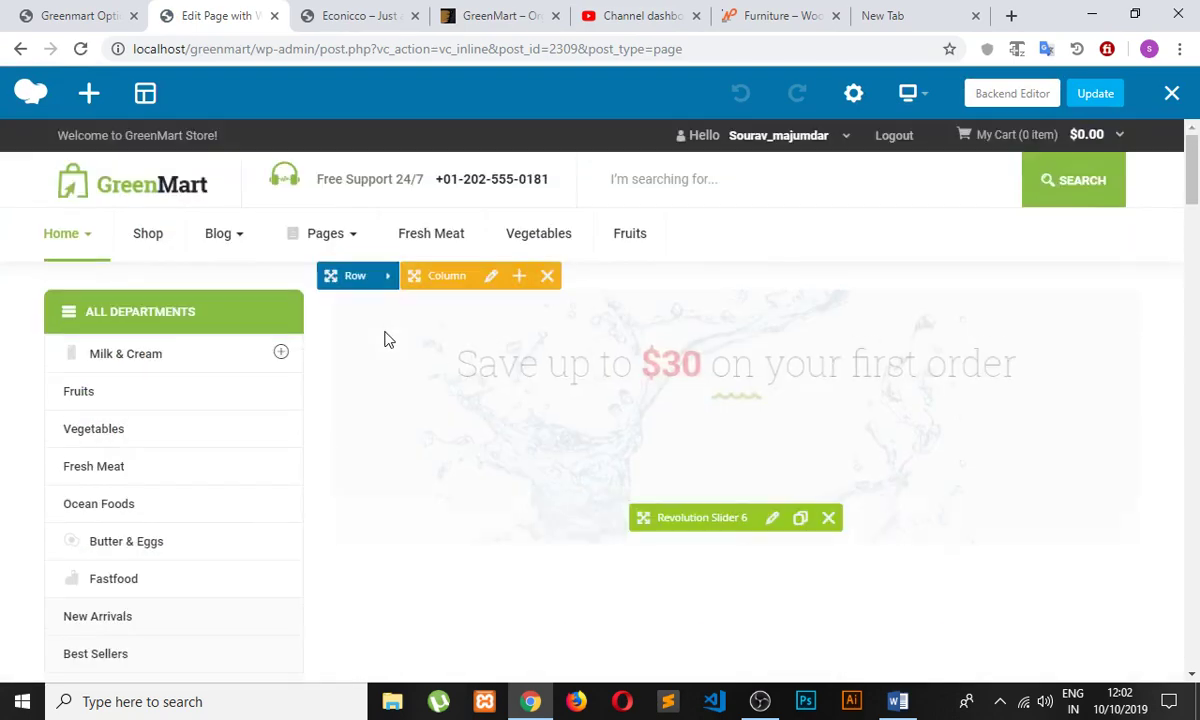
- Switch the home page to the backend editor and go to its Display Settings
click(1014, 93)
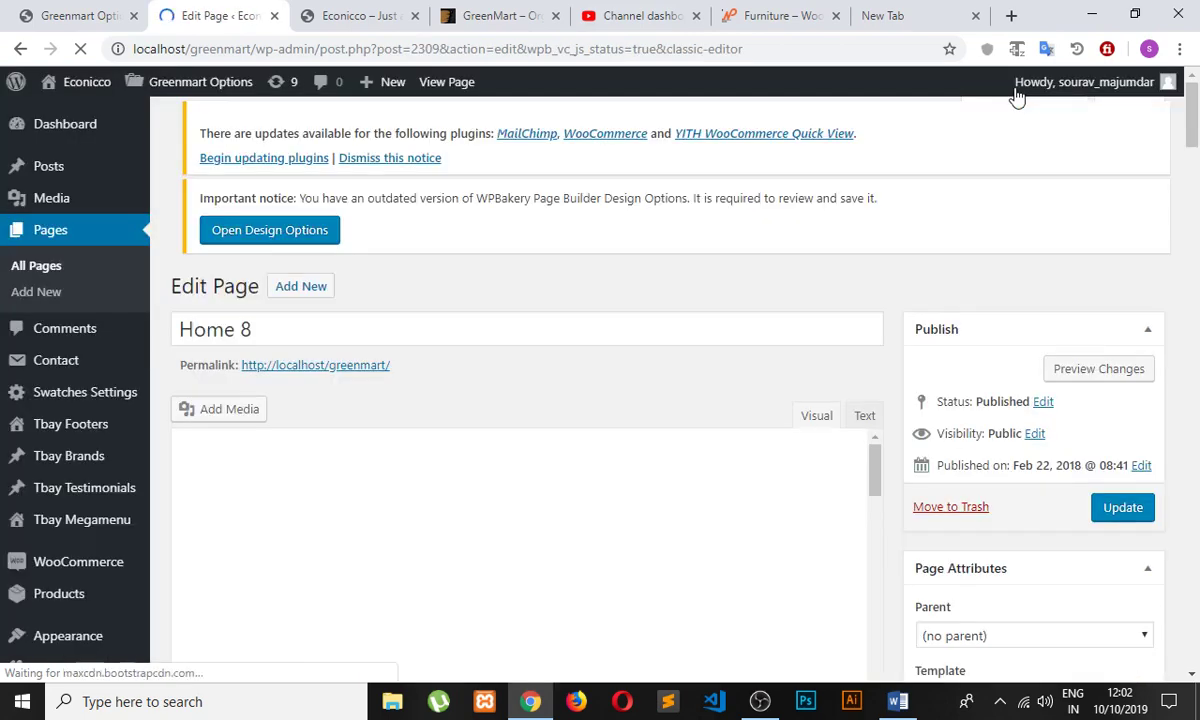
scroll(312, 257, down, 1)
scroll(316, 270, down, 4)
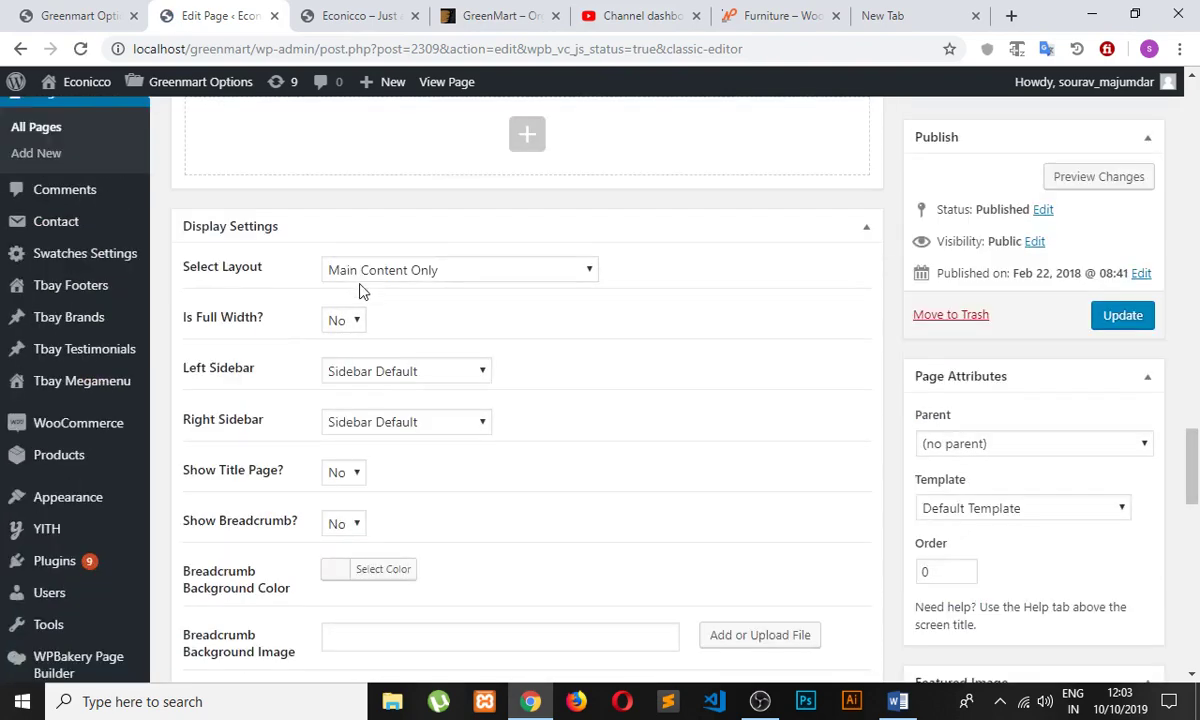
click(440, 280)
click(437, 272)
scroll(437, 300, down, 1)
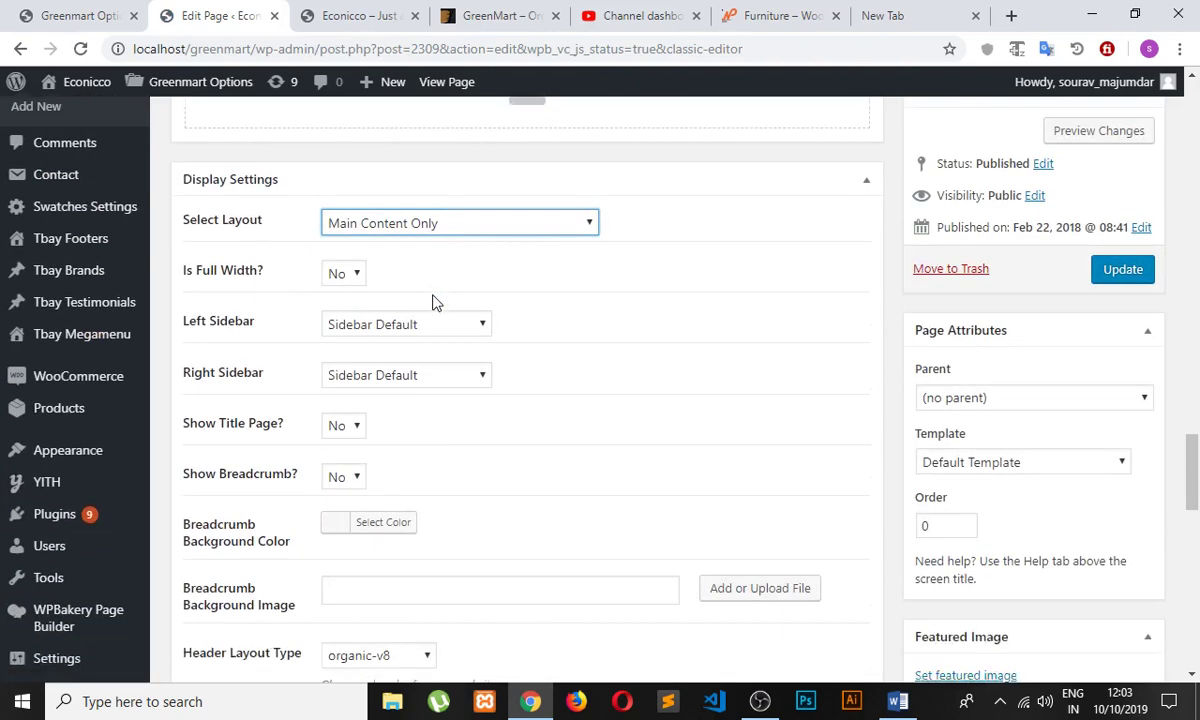
- Set the home page's Header Layout Type to Global Setting and update the page
scroll(289, 420, down, 2)
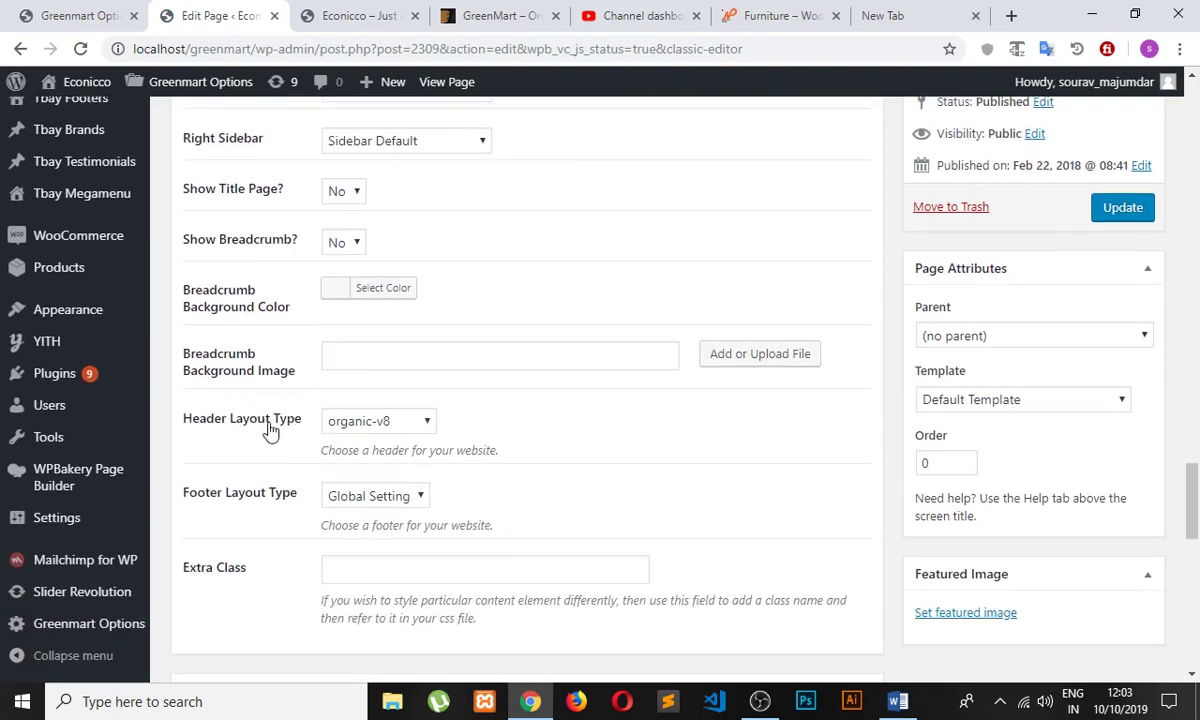
click(428, 423)
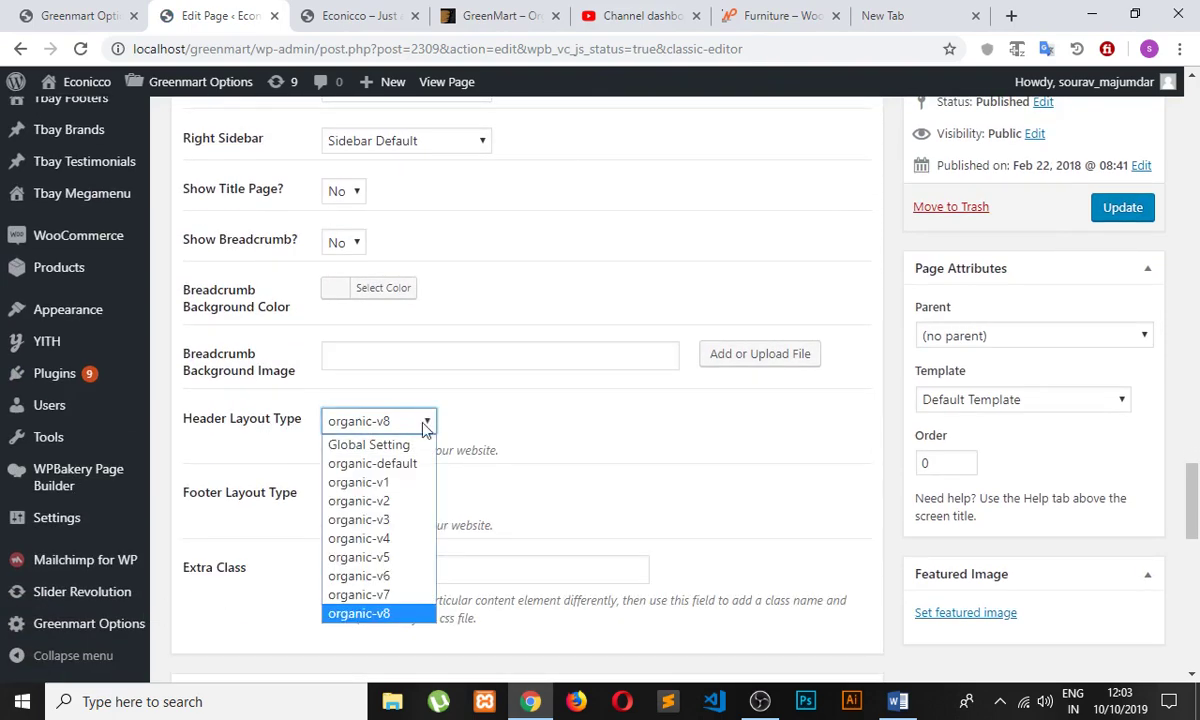
click(370, 444)
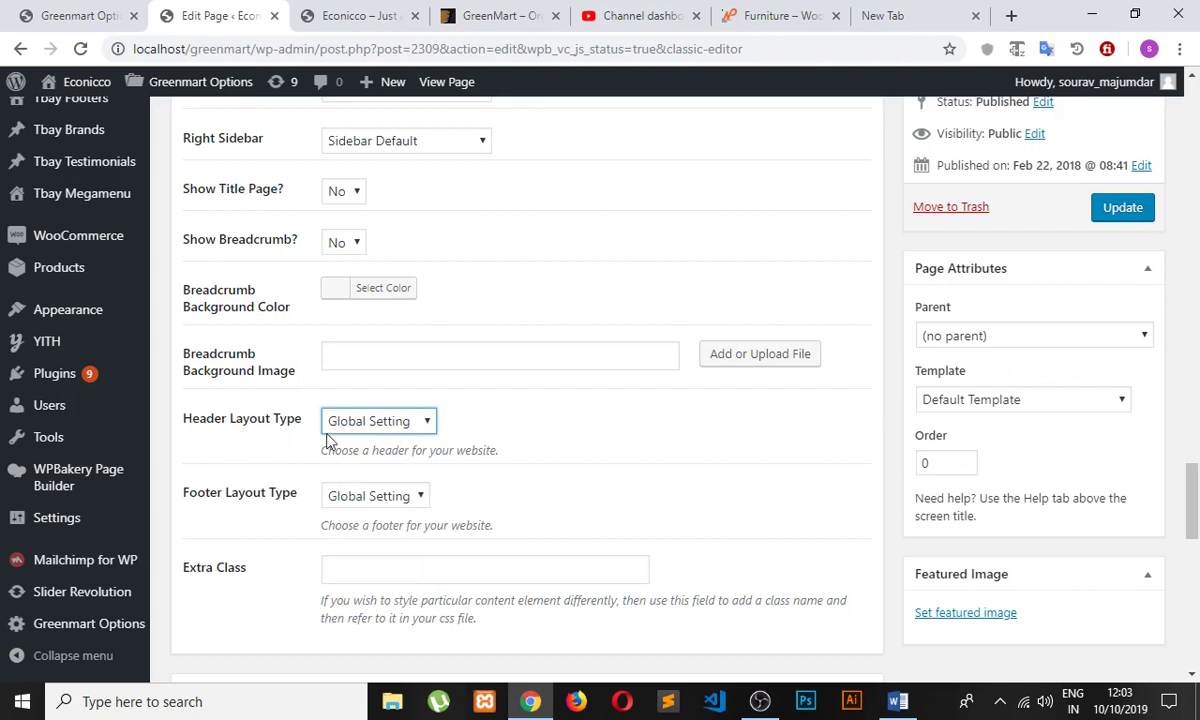
click(1122, 208)
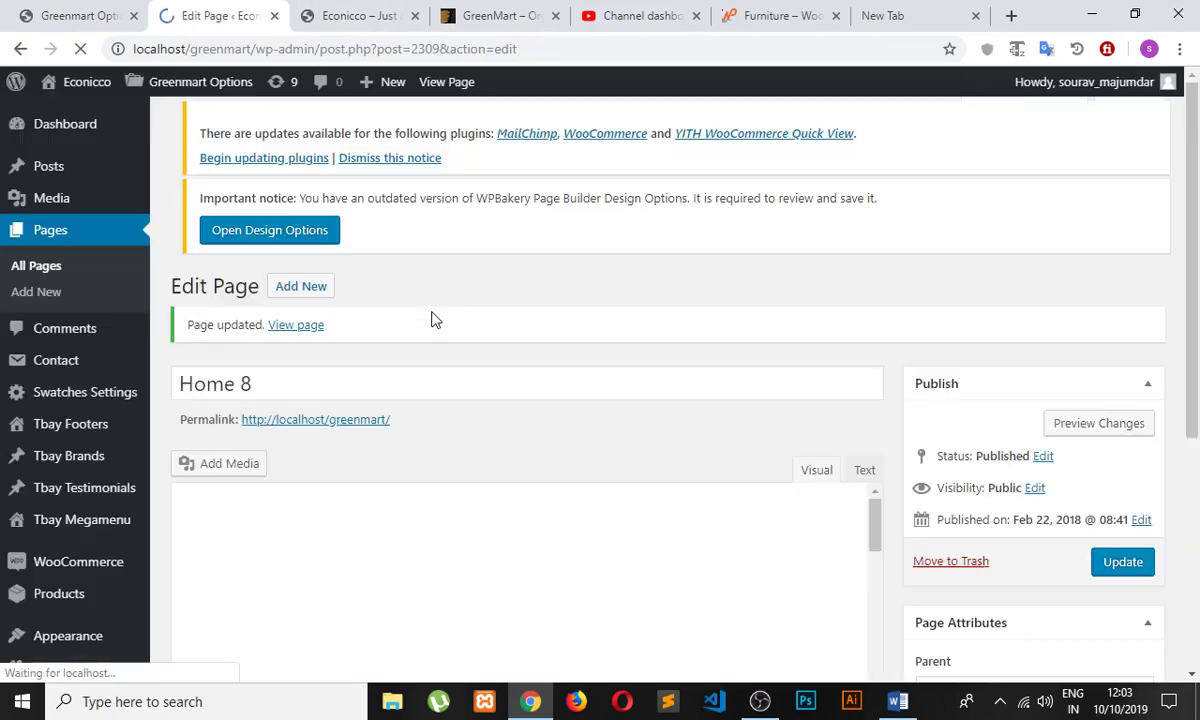
- Reload the storefront home page in its separate browser tab to view the updated header
click(350, 16)
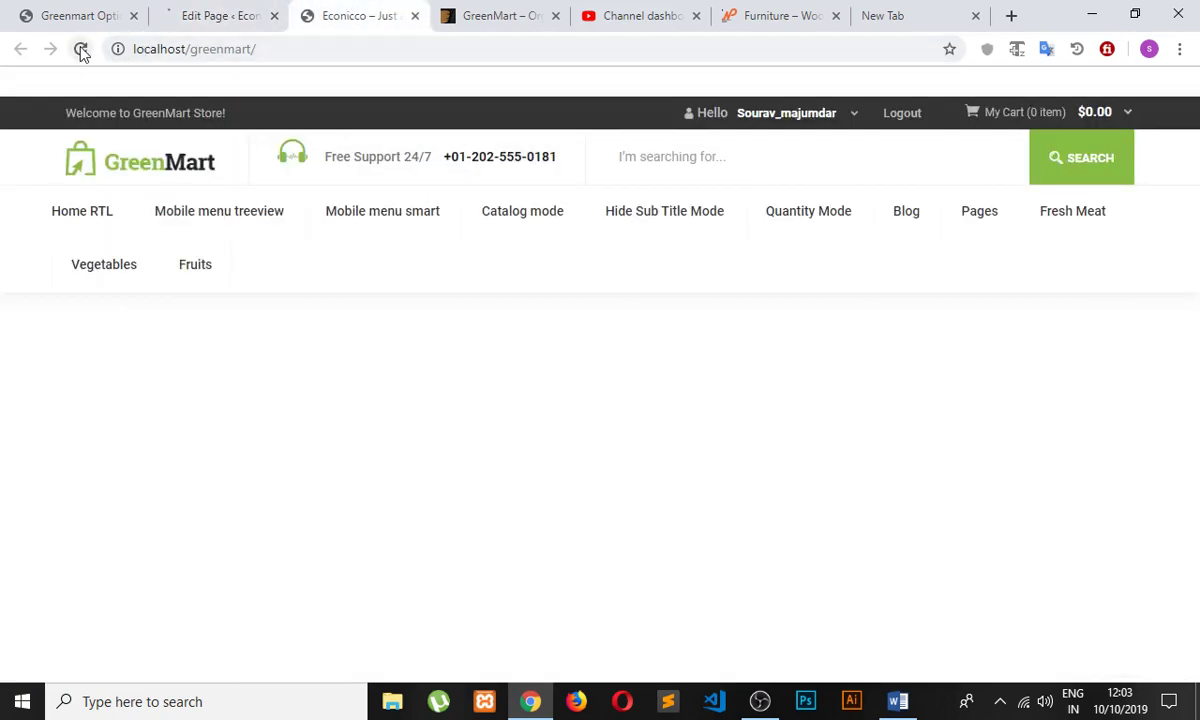
click(168, 20)
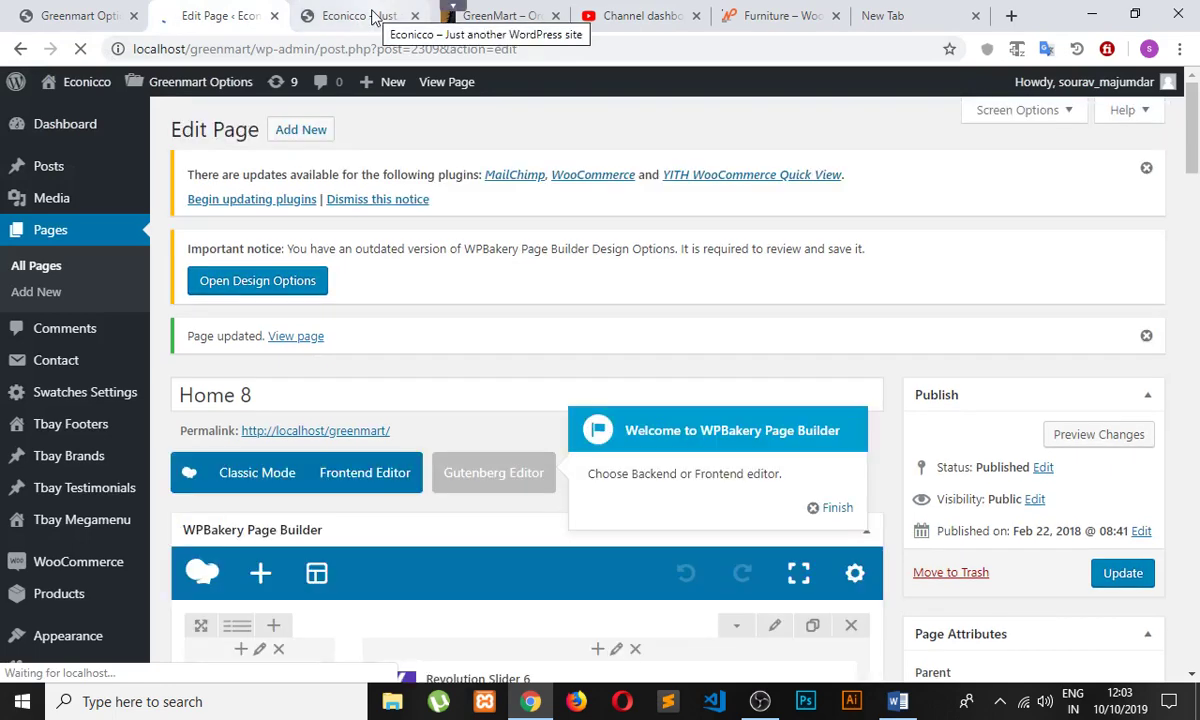
click(372, 17)
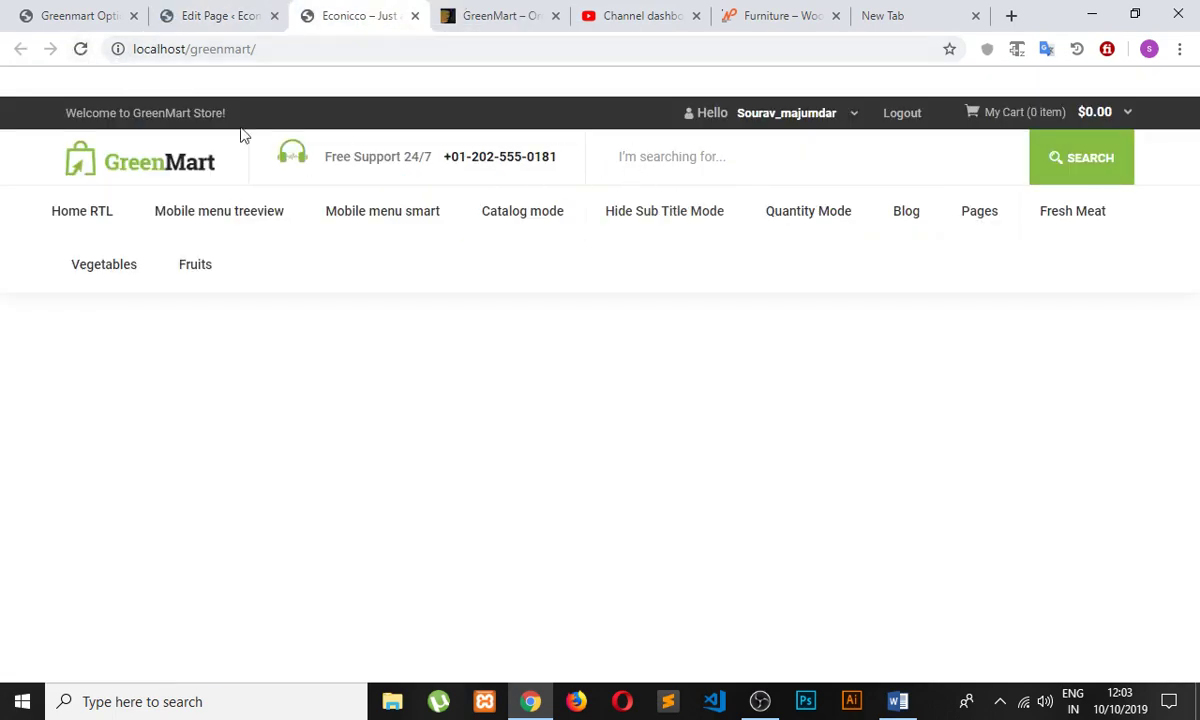
click(79, 55)
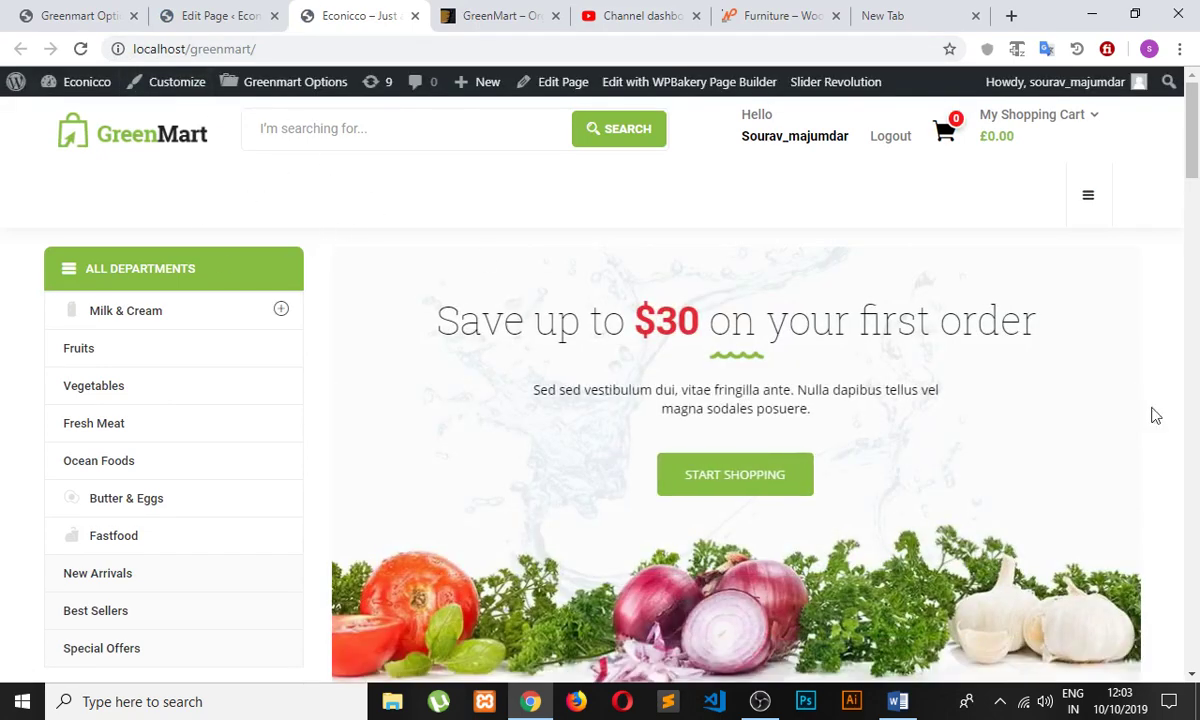
- Look through the home page, and open and close the header's off-canvas menu
scroll(857, 442, down, 6)
scroll(800, 480, down, 3)
scroll(785, 484, up, 10)
click(1088, 196)
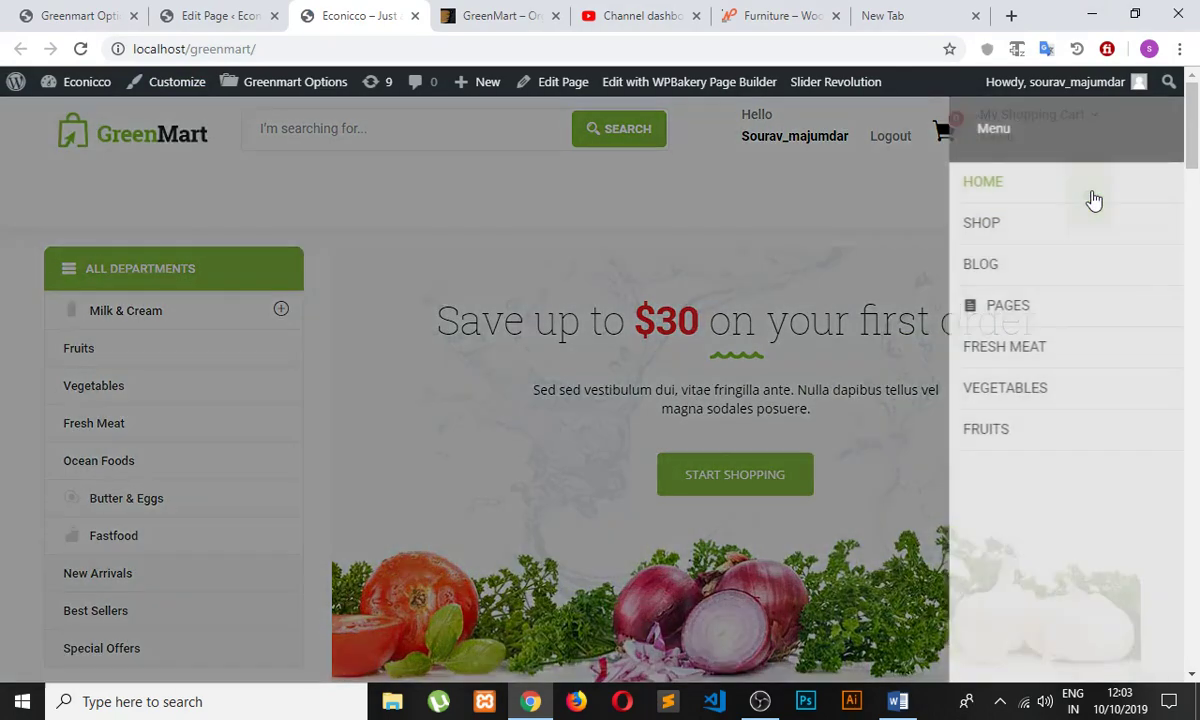
click(790, 168)
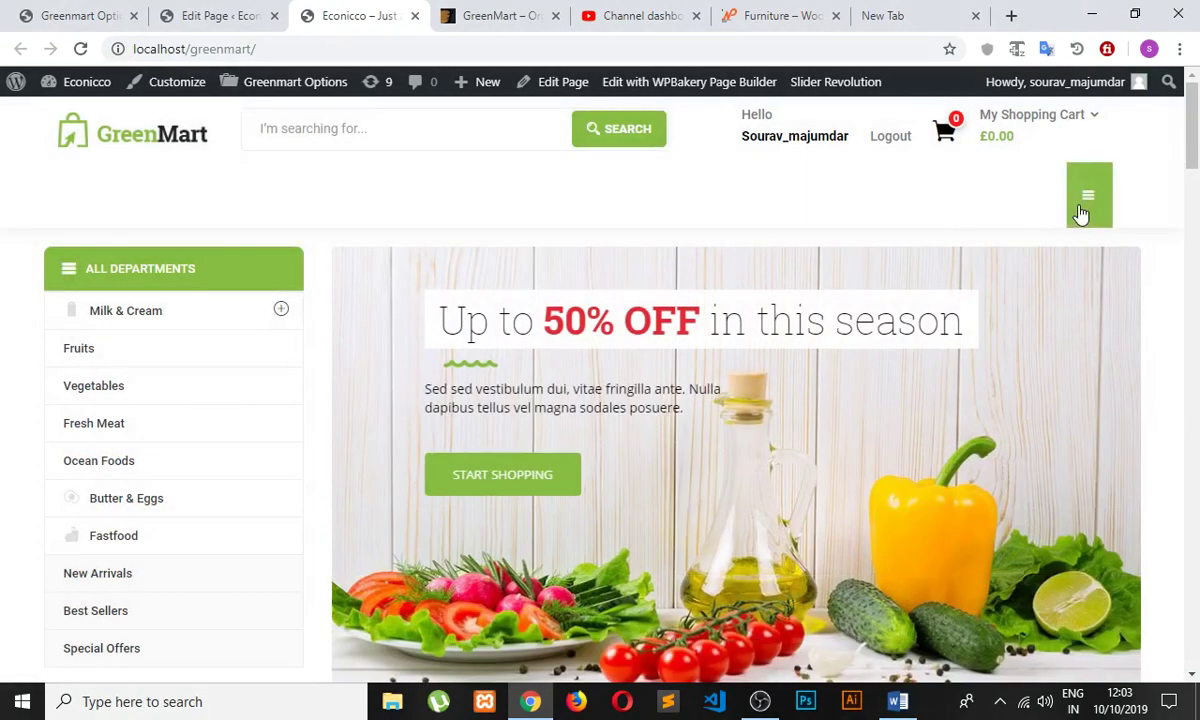
- Inspect the header's off-canvas menu button in the developer tools and examine its CSS rules
right_click(1085, 207)
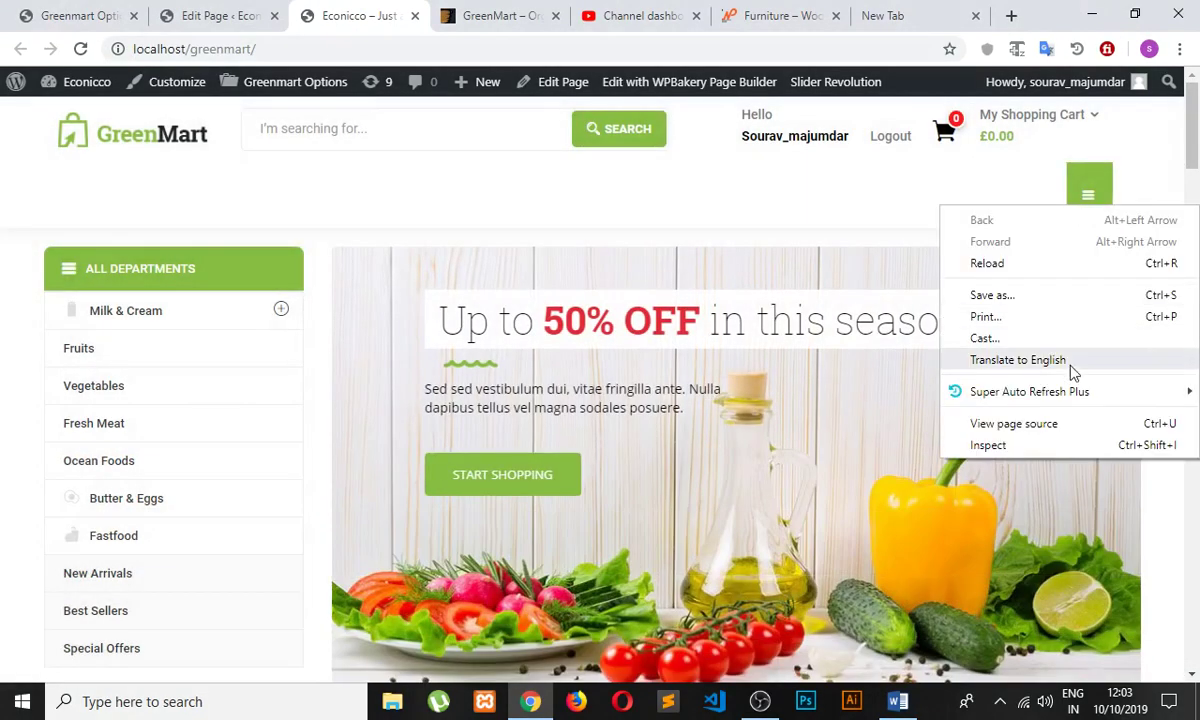
click(1021, 440)
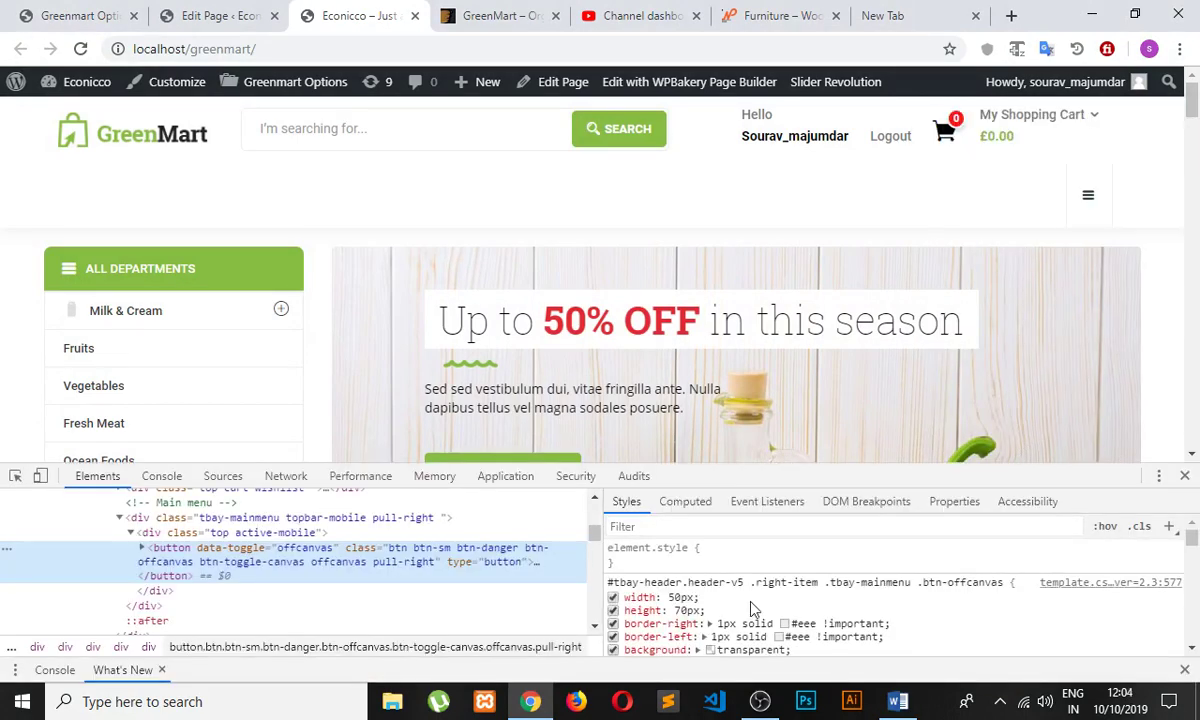
scroll(754, 610, down, 5)
scroll(755, 605, up, 3)
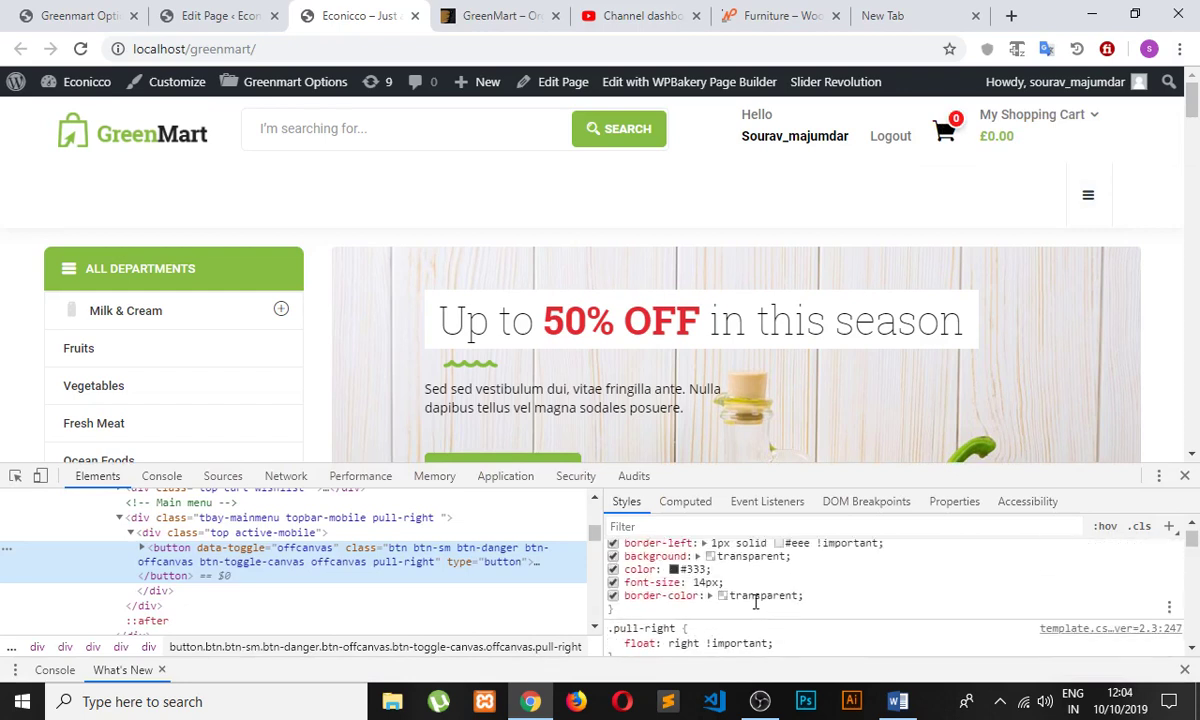
scroll(870, 610, up, 3)
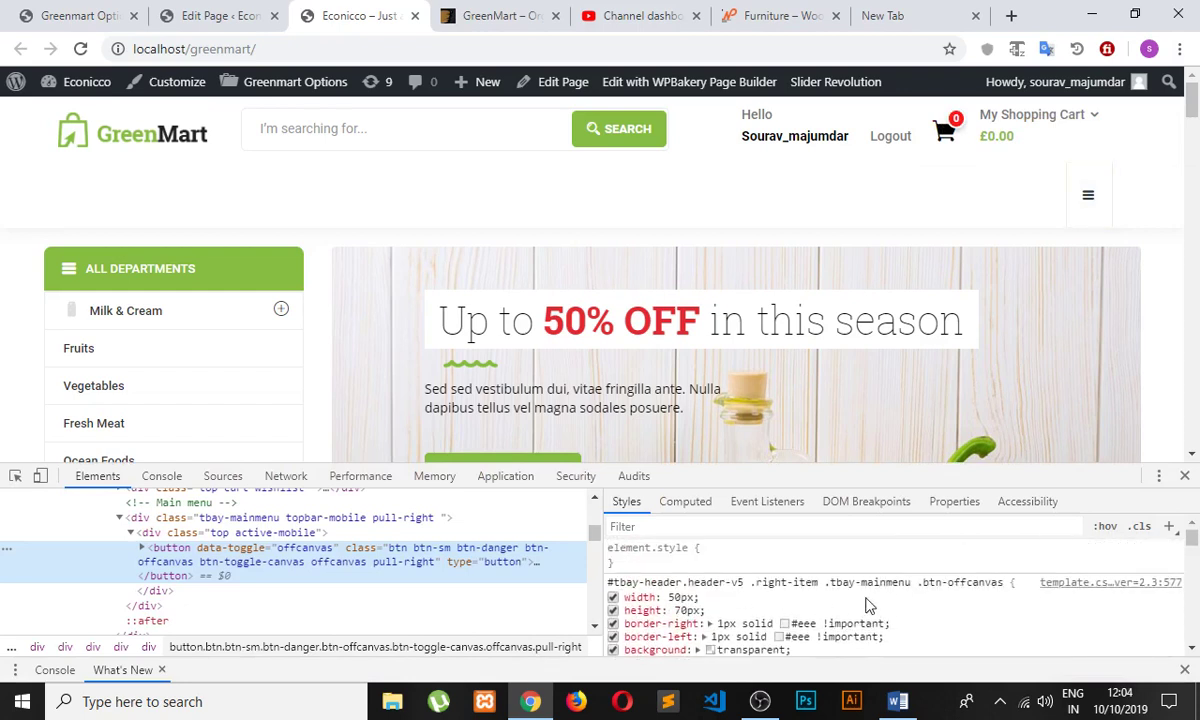
- Copy the CSS selector "#tbay-header.header-v5 .right-item .tbay-mainmenu .btn-offcanvas" from the menu button's style rule
click(929, 582)
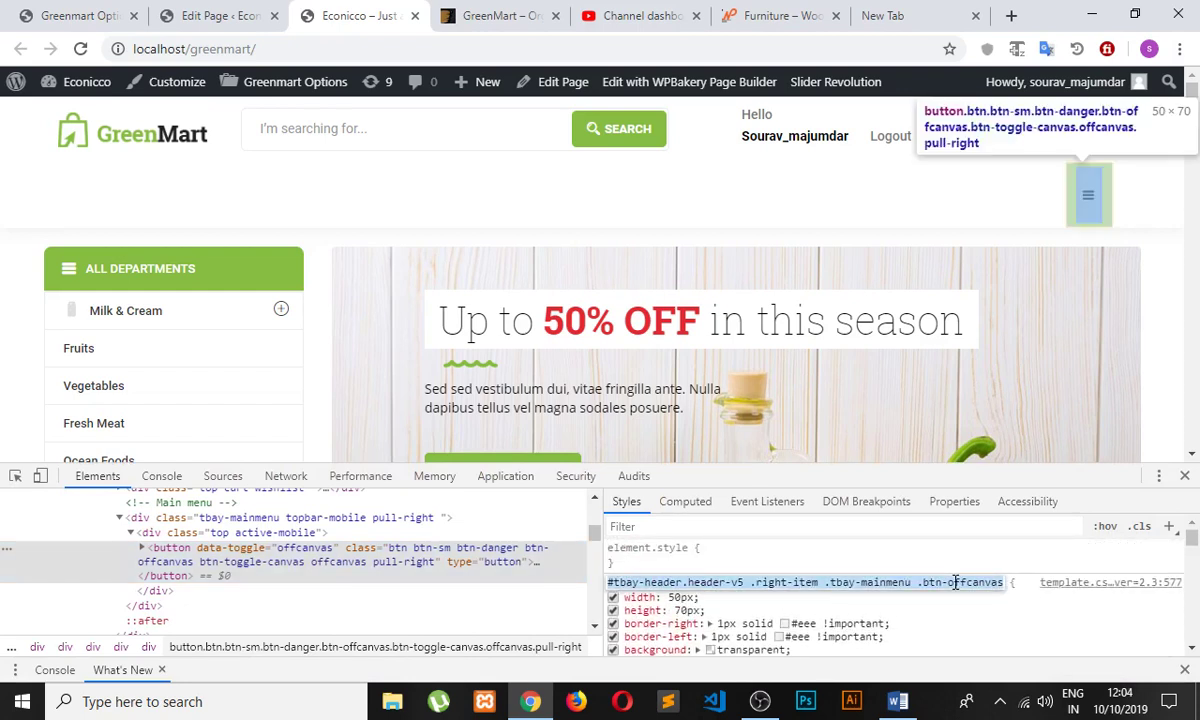
right_click(956, 582)
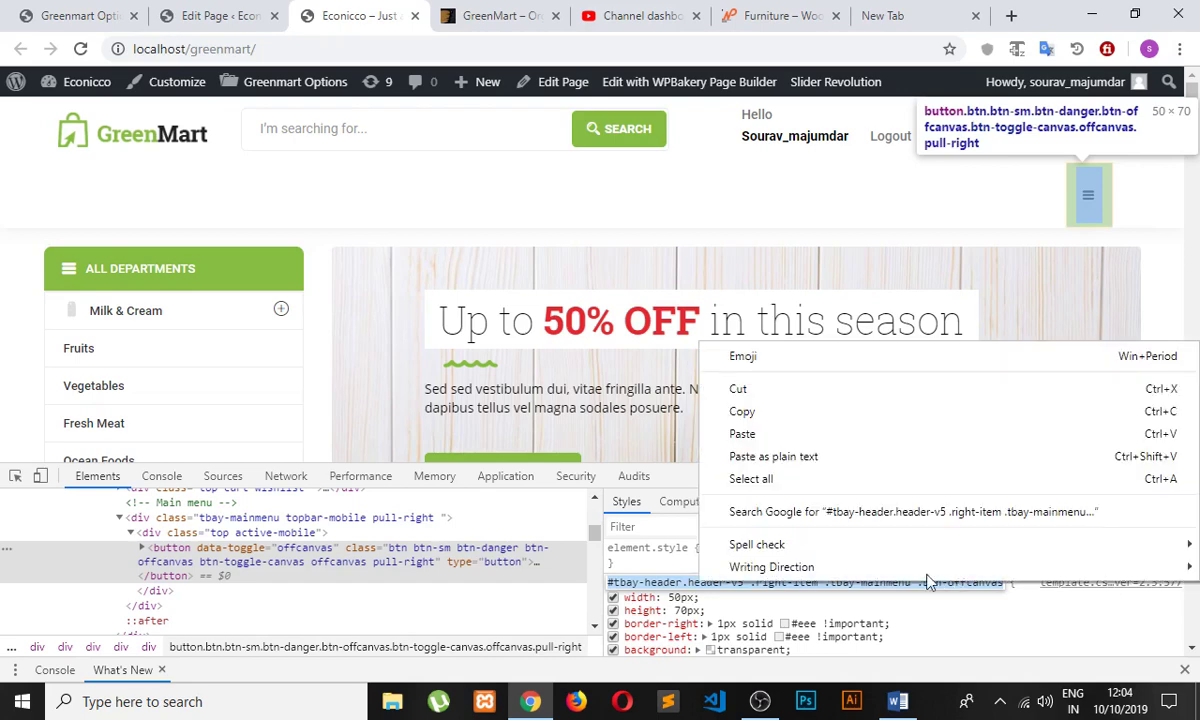
click(800, 418)
- Add a "display: none" declaration to the off-canvas menu button's rule in the developer tools
scroll(793, 580, down, 5)
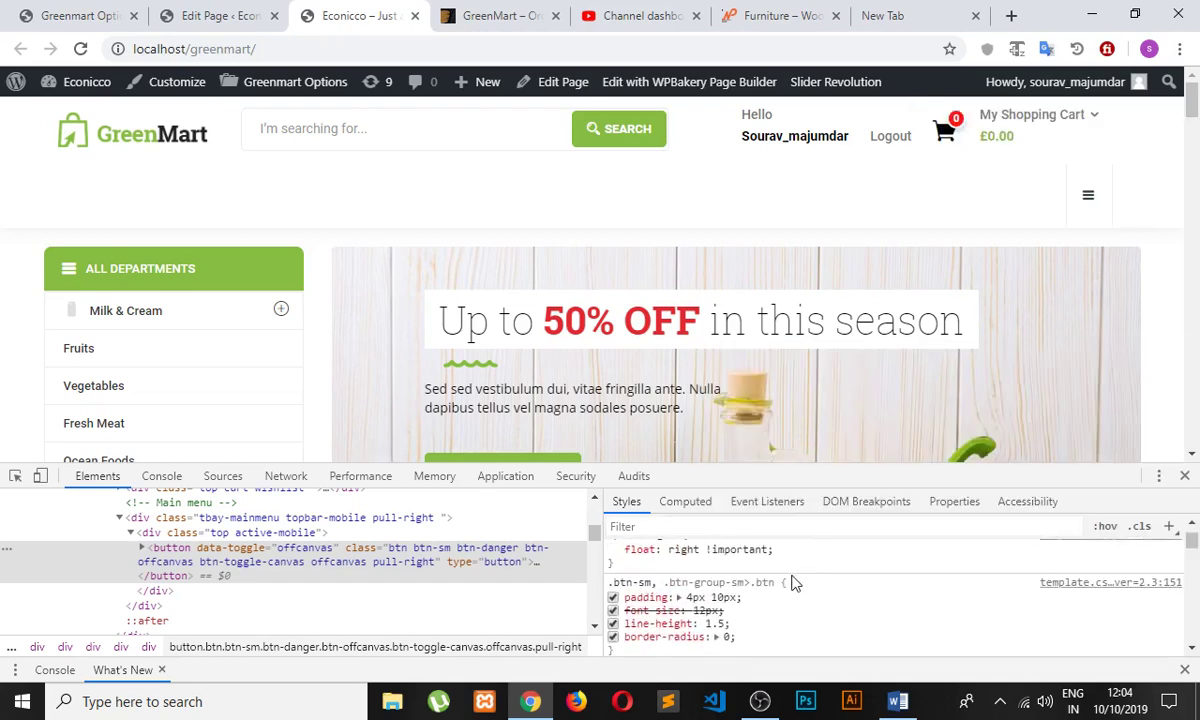
scroll(790, 590, up, 3)
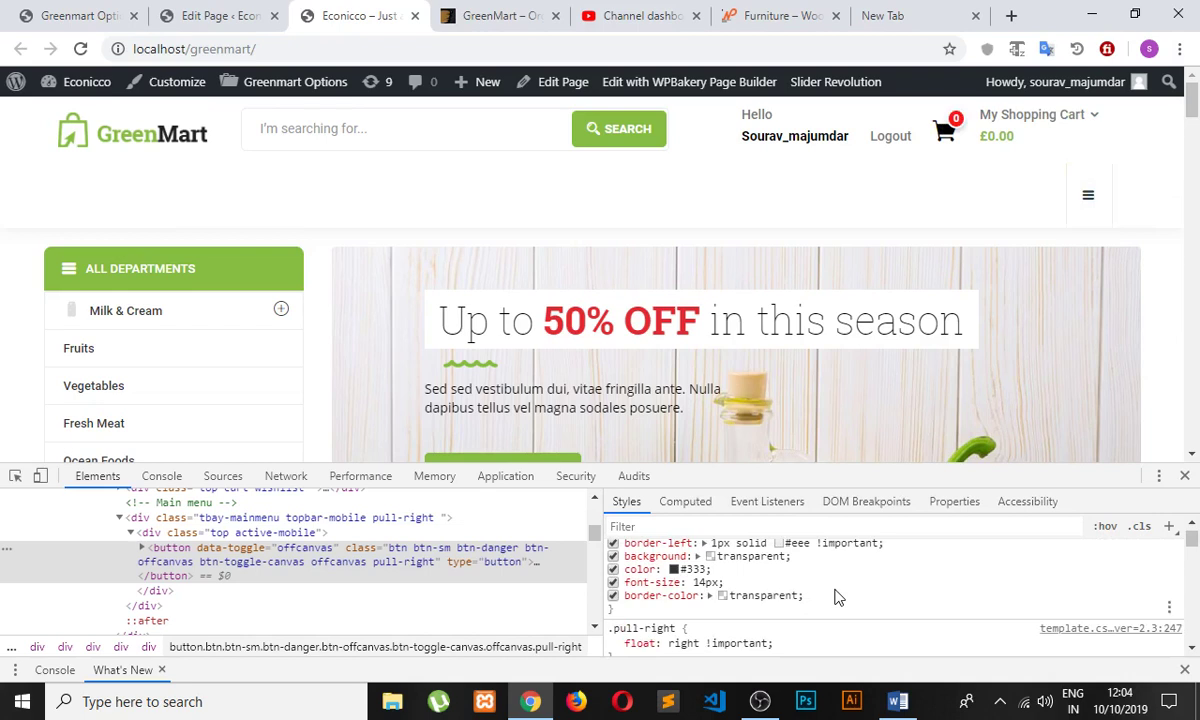
click(804, 597)
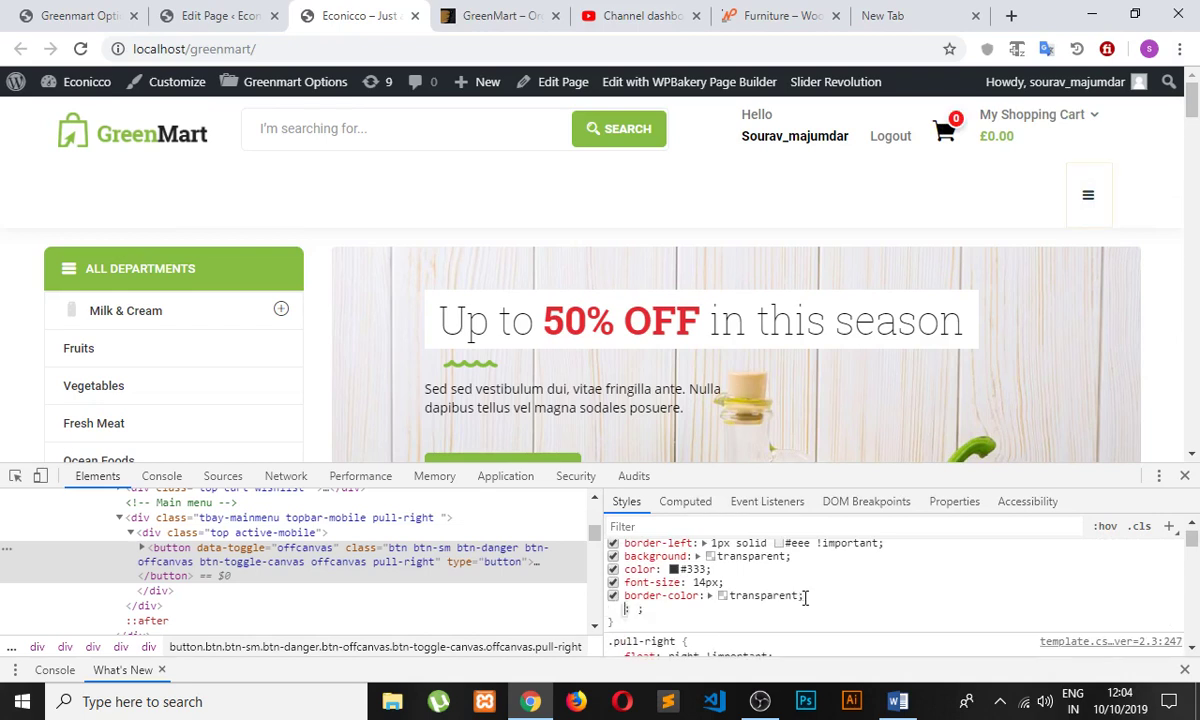
text(dis)
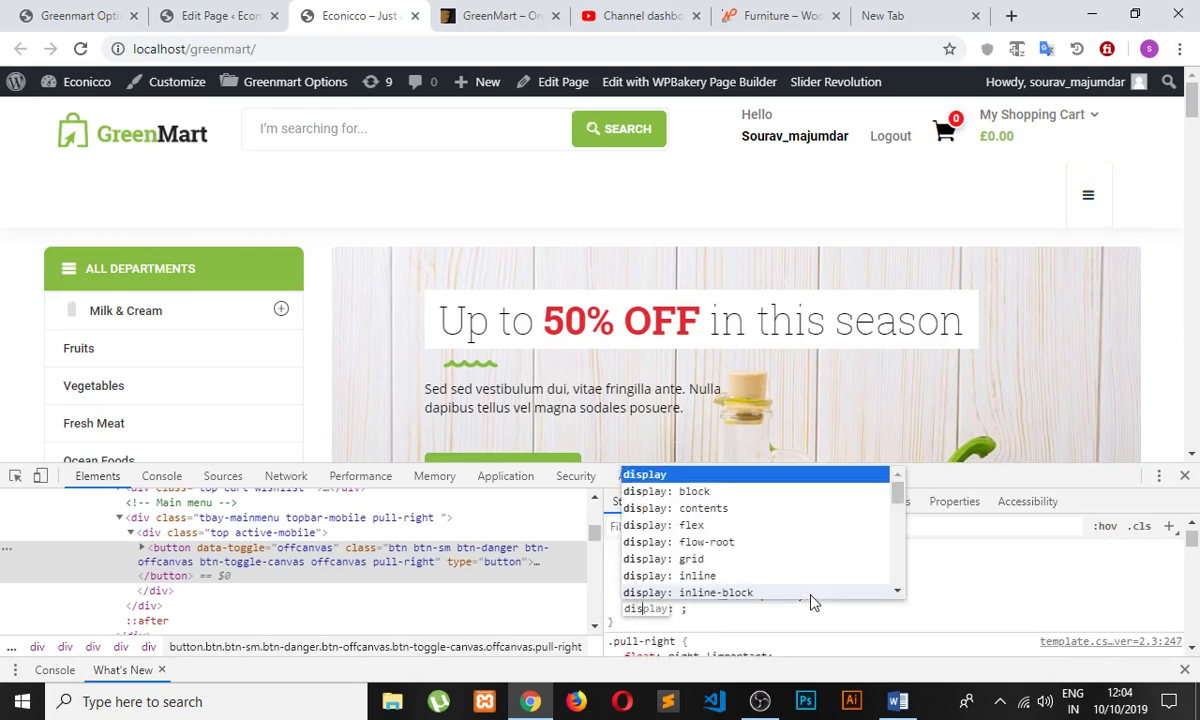
key(Tab)
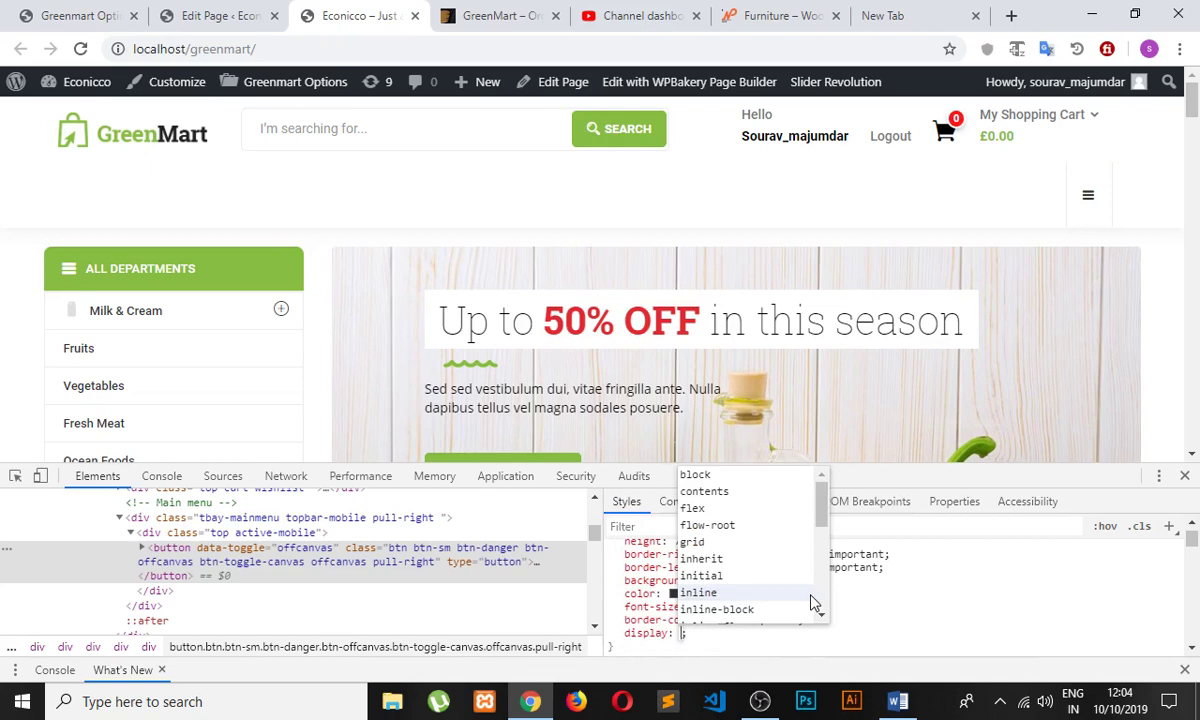
text(none)
key(Return)
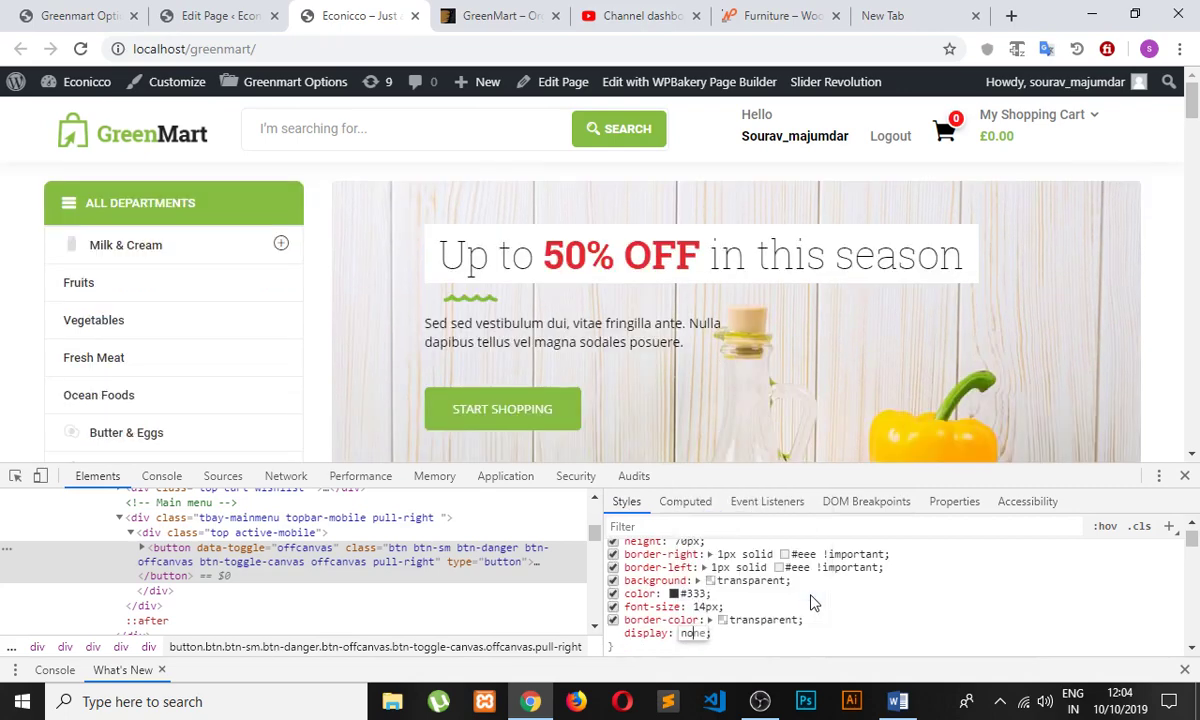
- Replace the display value in the menu button's rule with "no" and close the developer tools
click(692, 633)
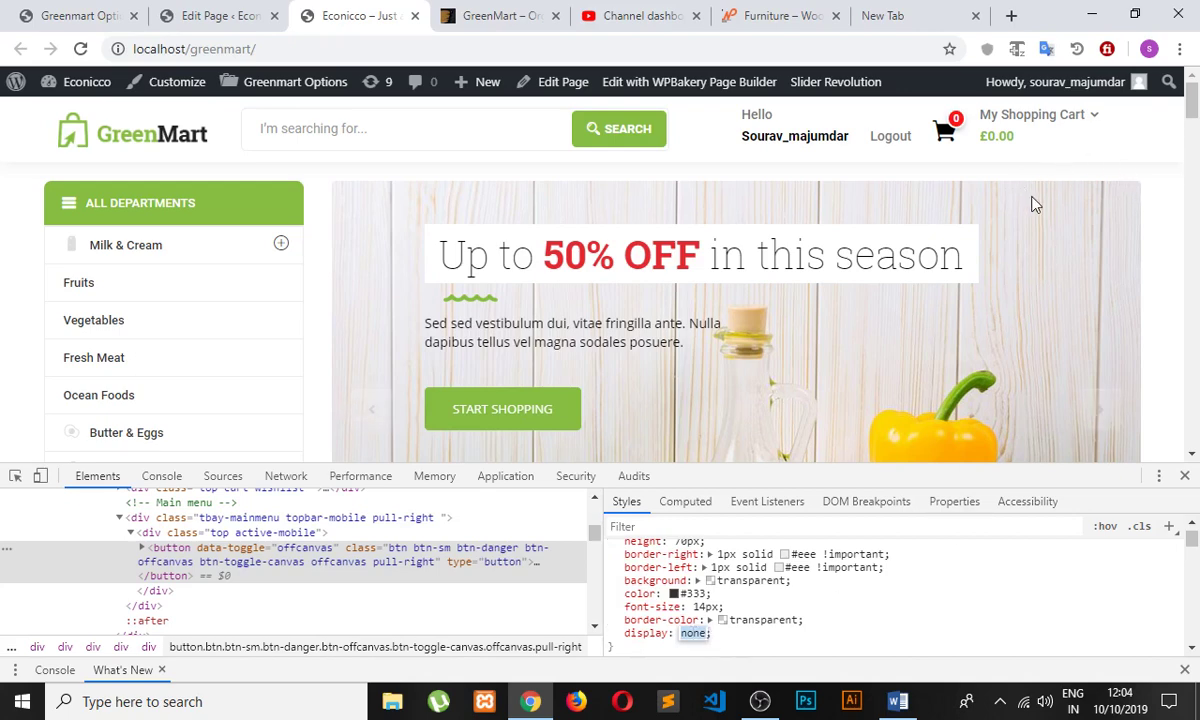
key(BackSpace)
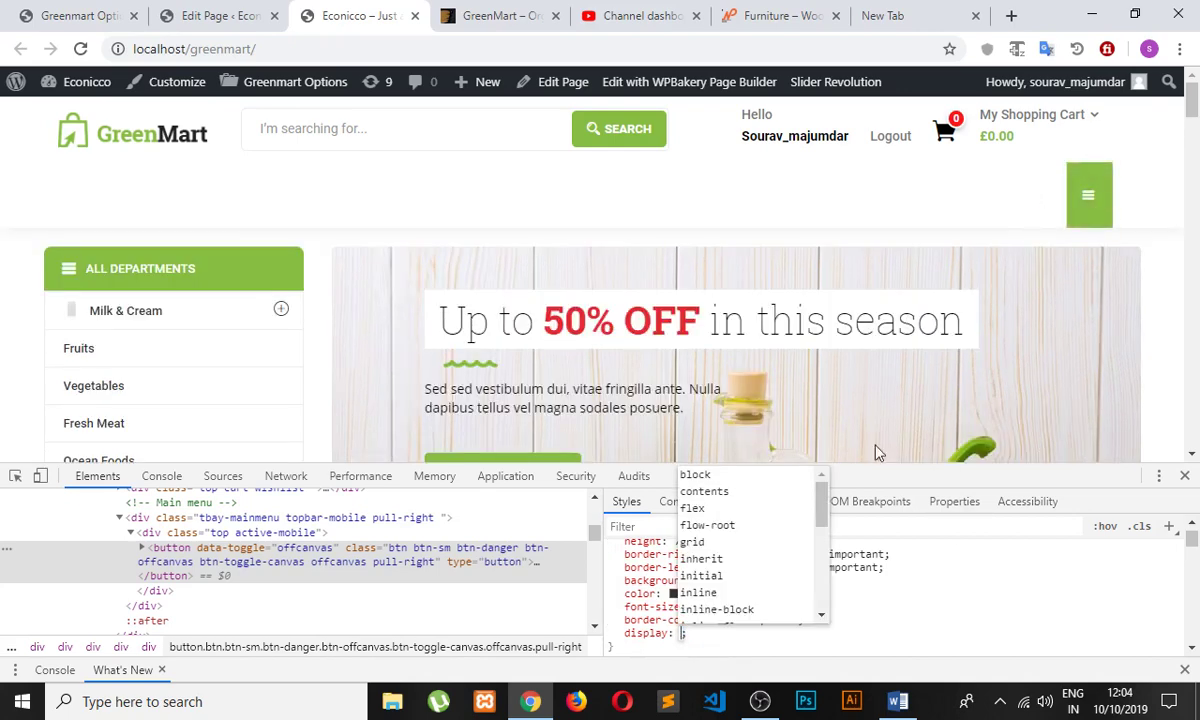
text(no)
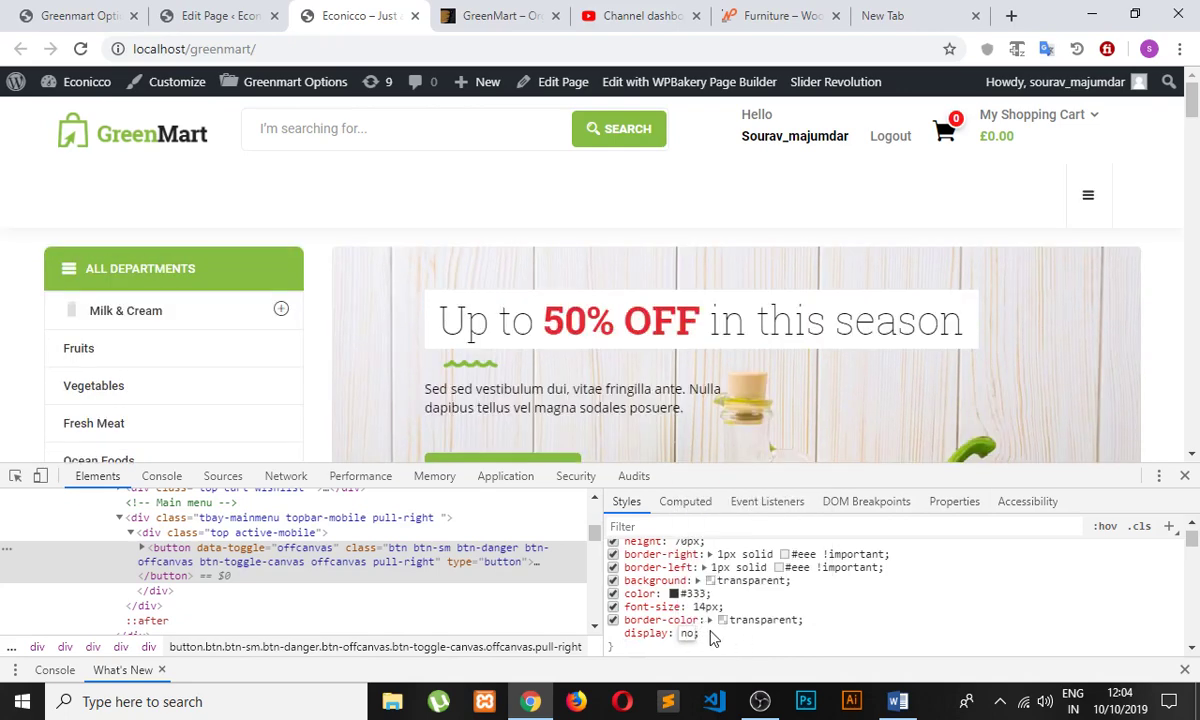
key(Return)
click(1184, 477)
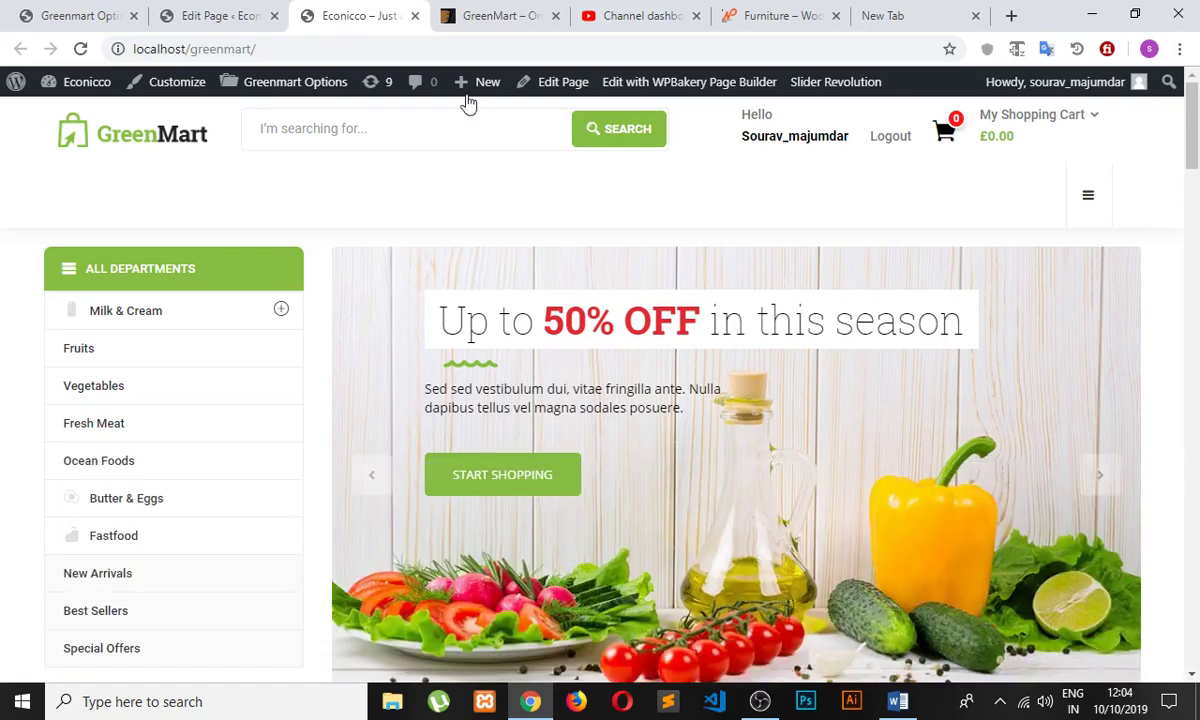
- Switch to the Greenmart Options page and open its Custom CSS settings
click(205, 16)
click(90, 16)
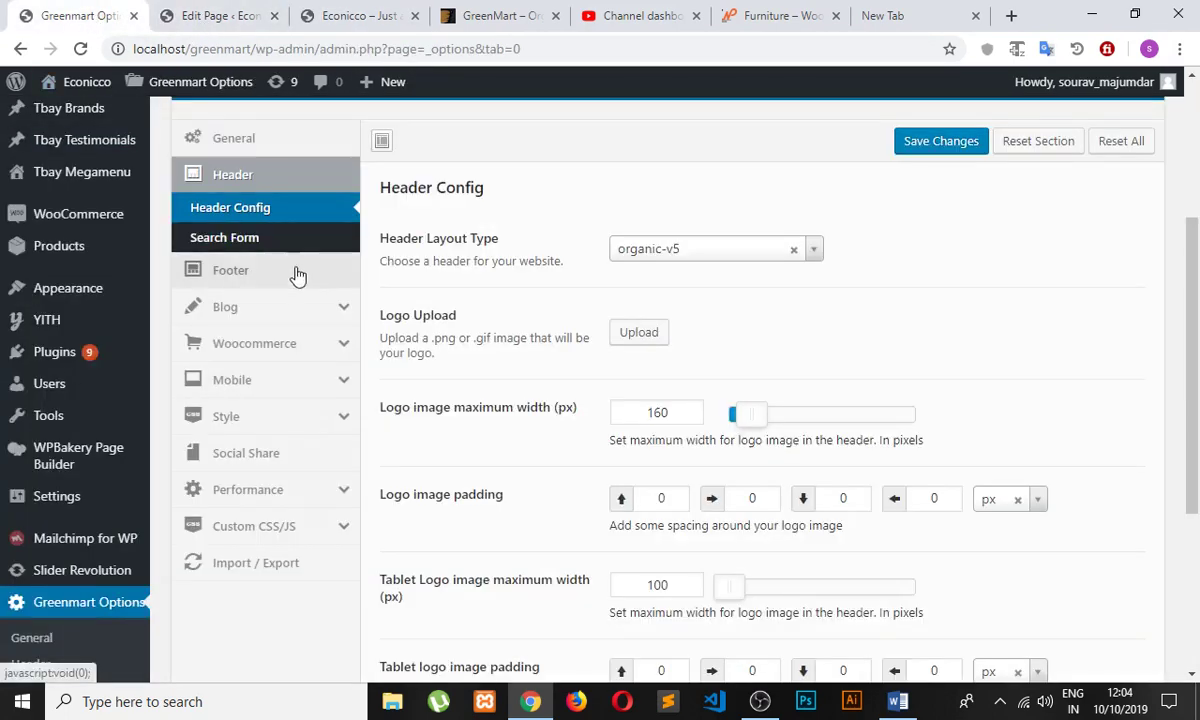
click(301, 435)
scroll(301, 435, down, 2)
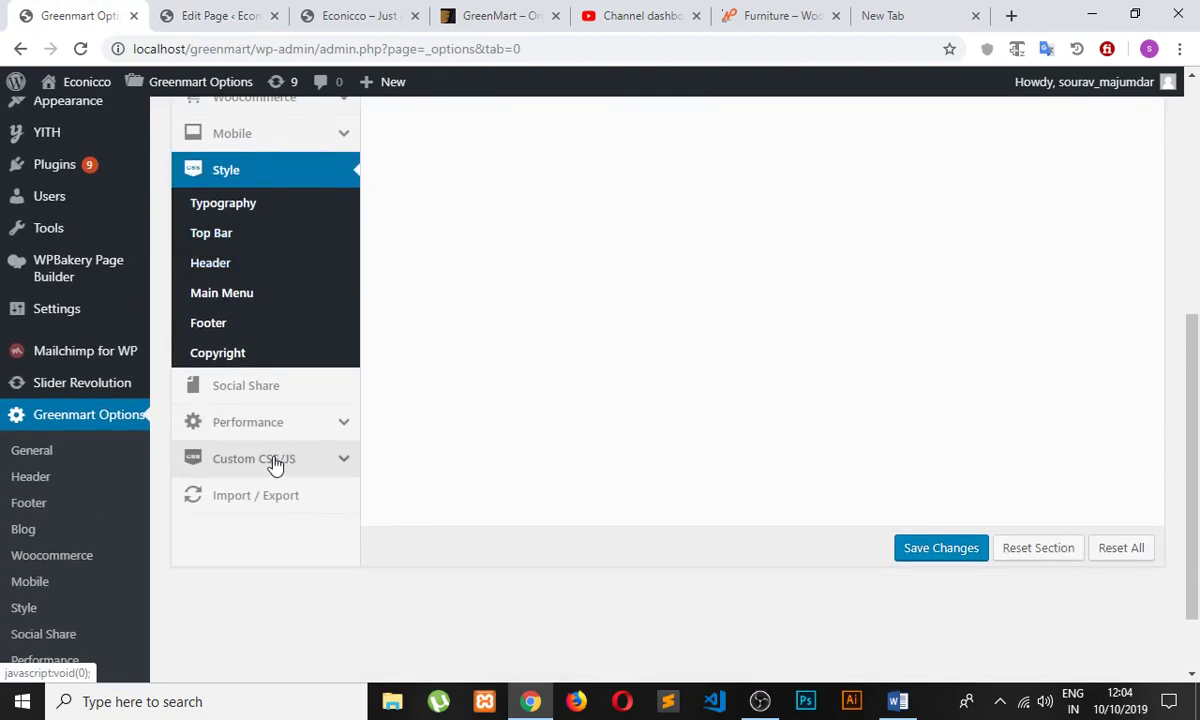
click(298, 459)
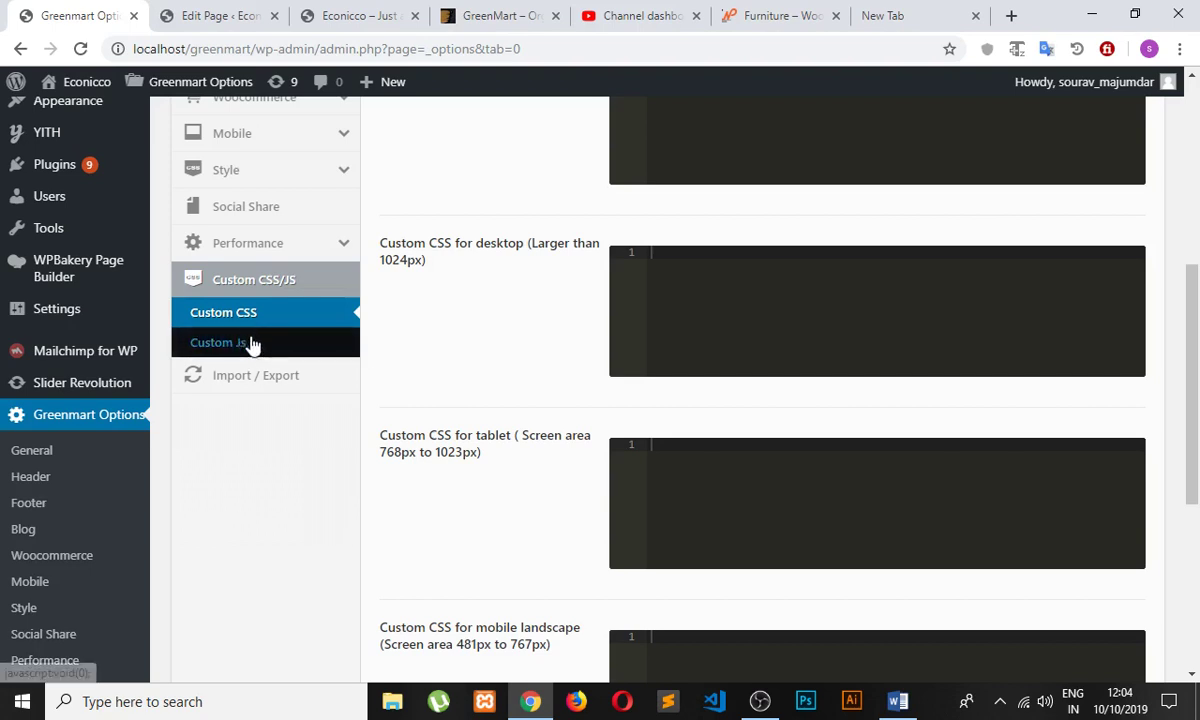
scroll(440, 340, up, 1)
scroll(440, 340, up, 3)
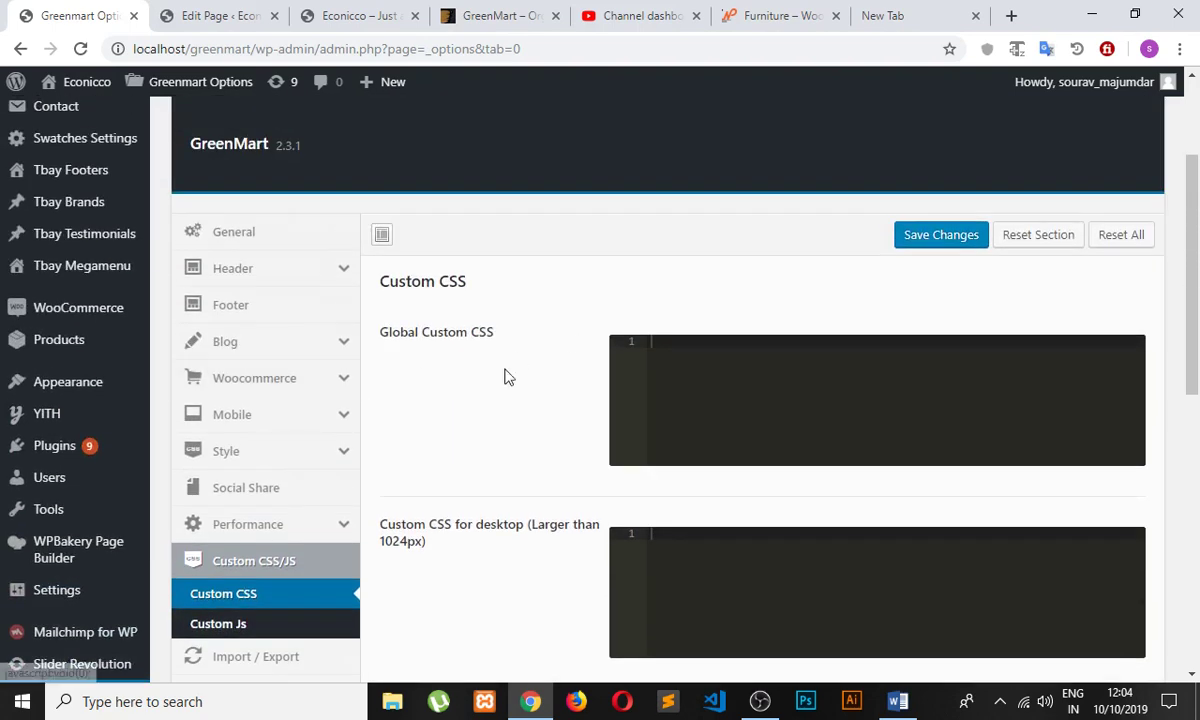
- Paste the copied off-canvas button selector into the Global Custom CSS editor and start its rule block
click(727, 363)
key(ctrl+v)
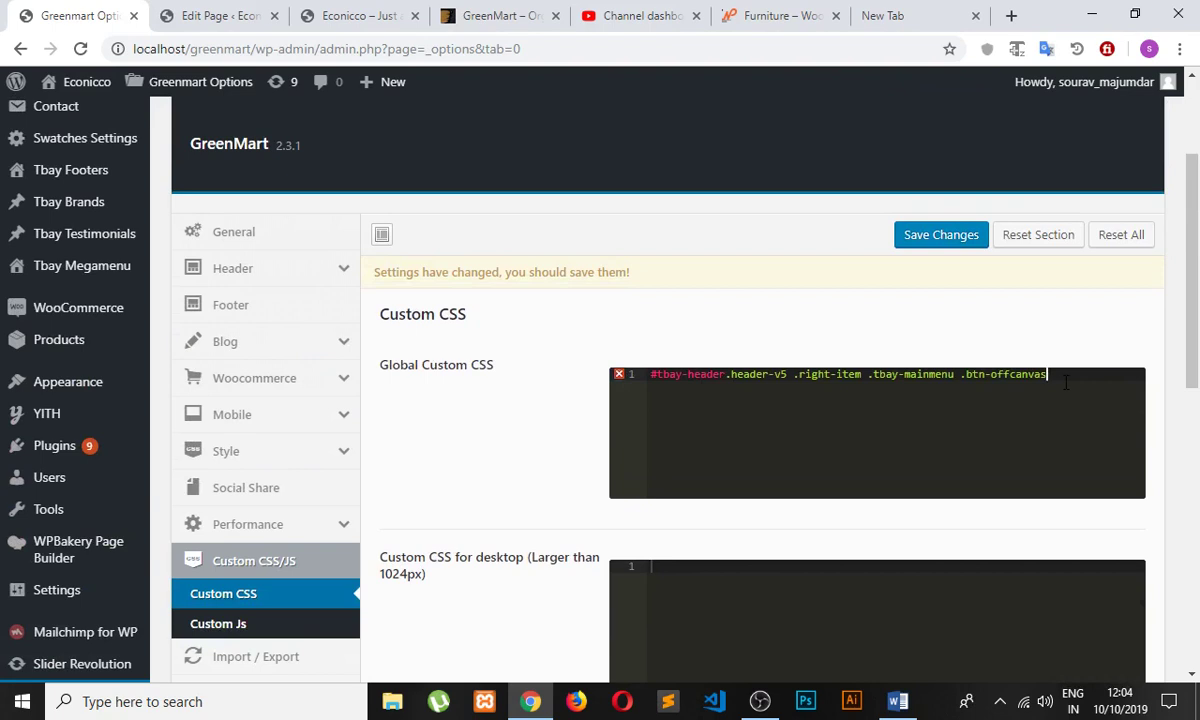
key(Return)
- Return to the storefront page and inspect the header's off-canvas menu button and its ".btn-offcanvas" style rule again
click(233, 22)
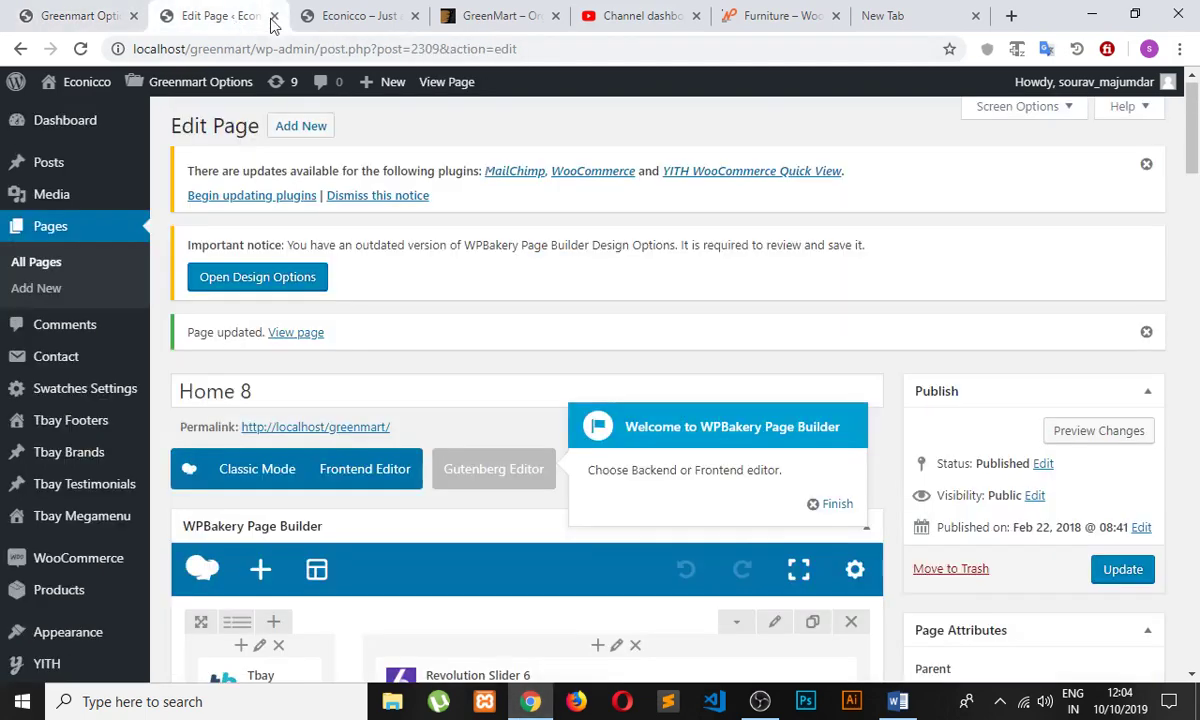
click(345, 20)
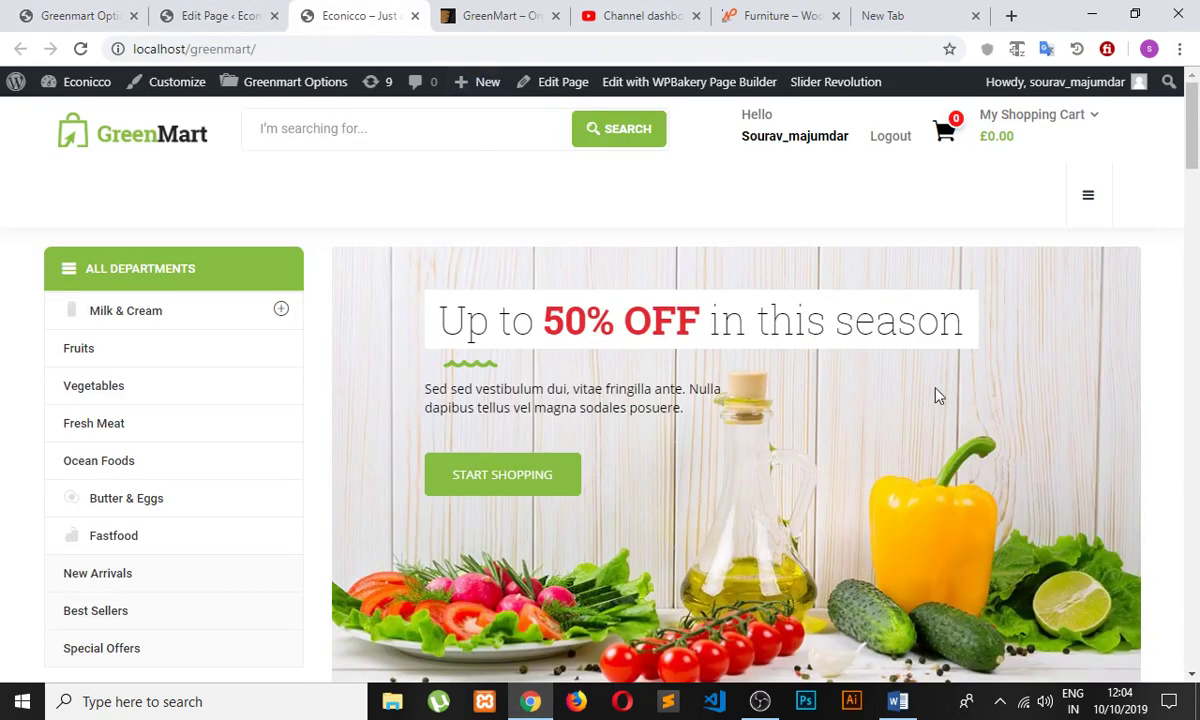
right_click(1078, 225)
click(1015, 456)
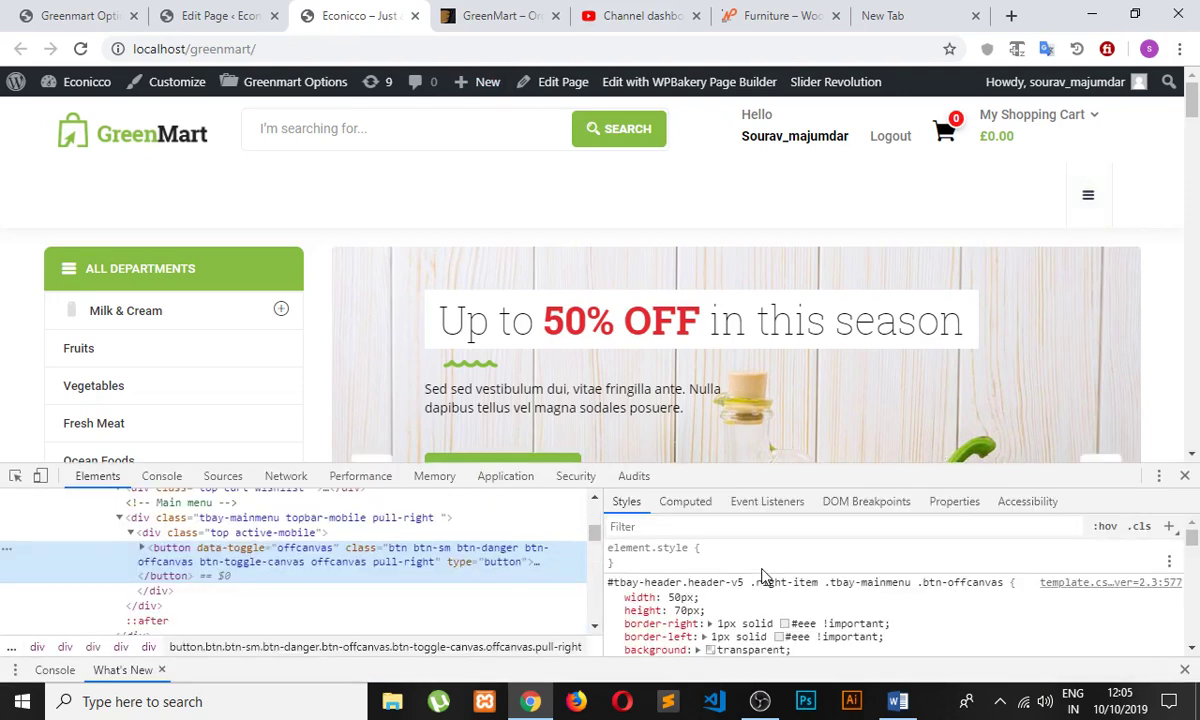
click(873, 582)
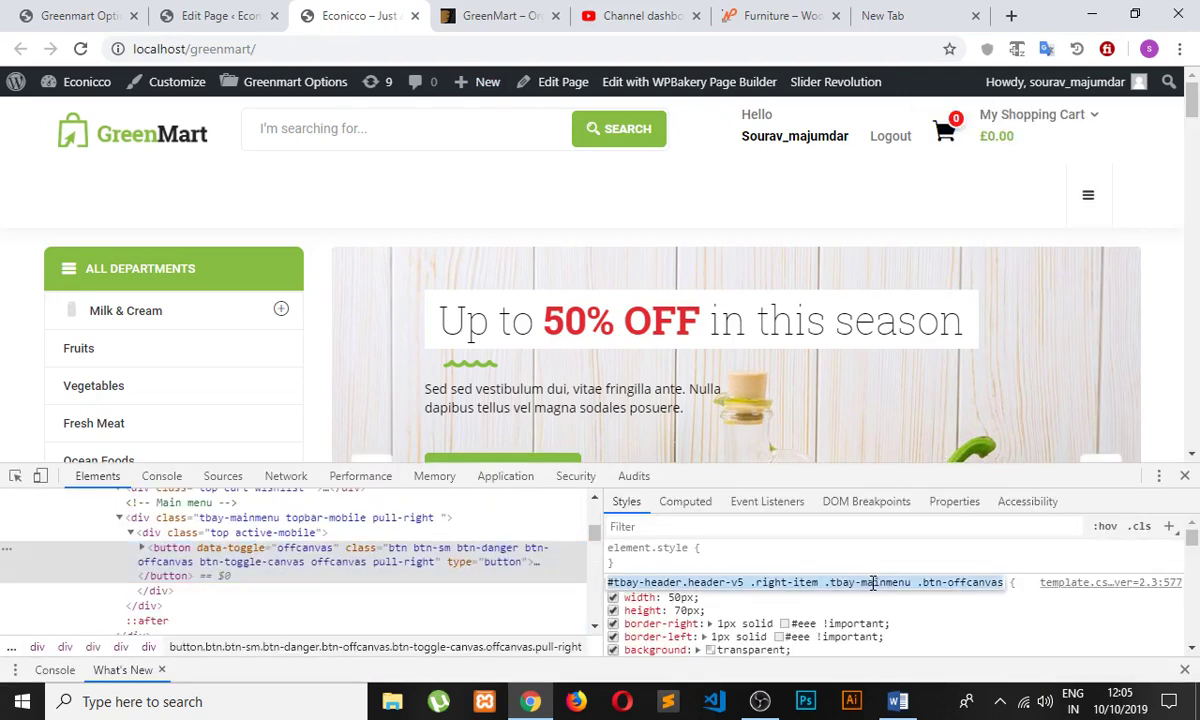
- Try to correct the display value in the menu button's inspected rule to "none"
scroll(830, 610, down, 2)
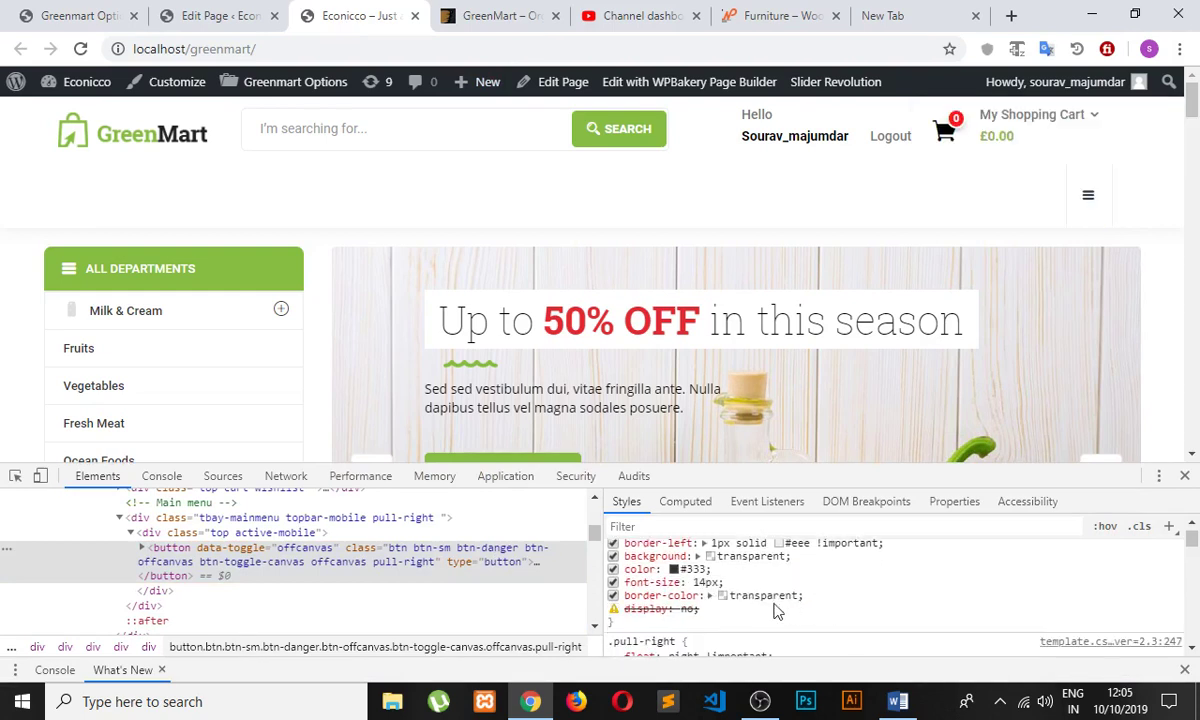
click(690, 608)
key(BackSpace)
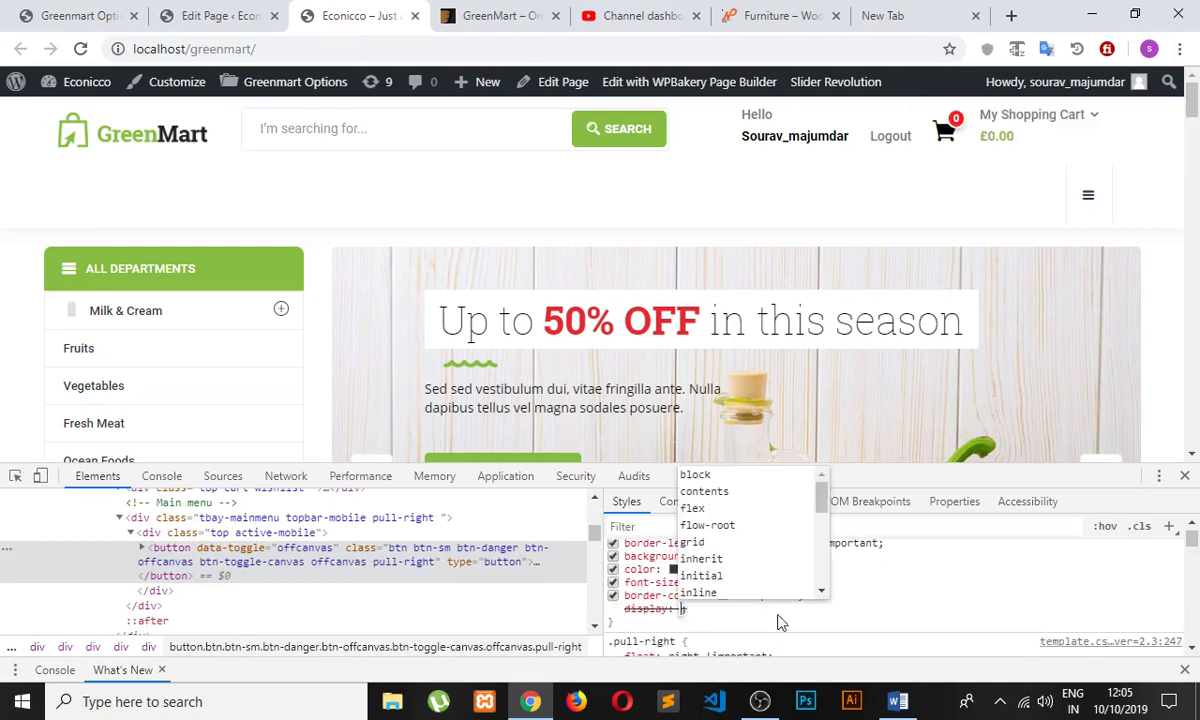
text(none)
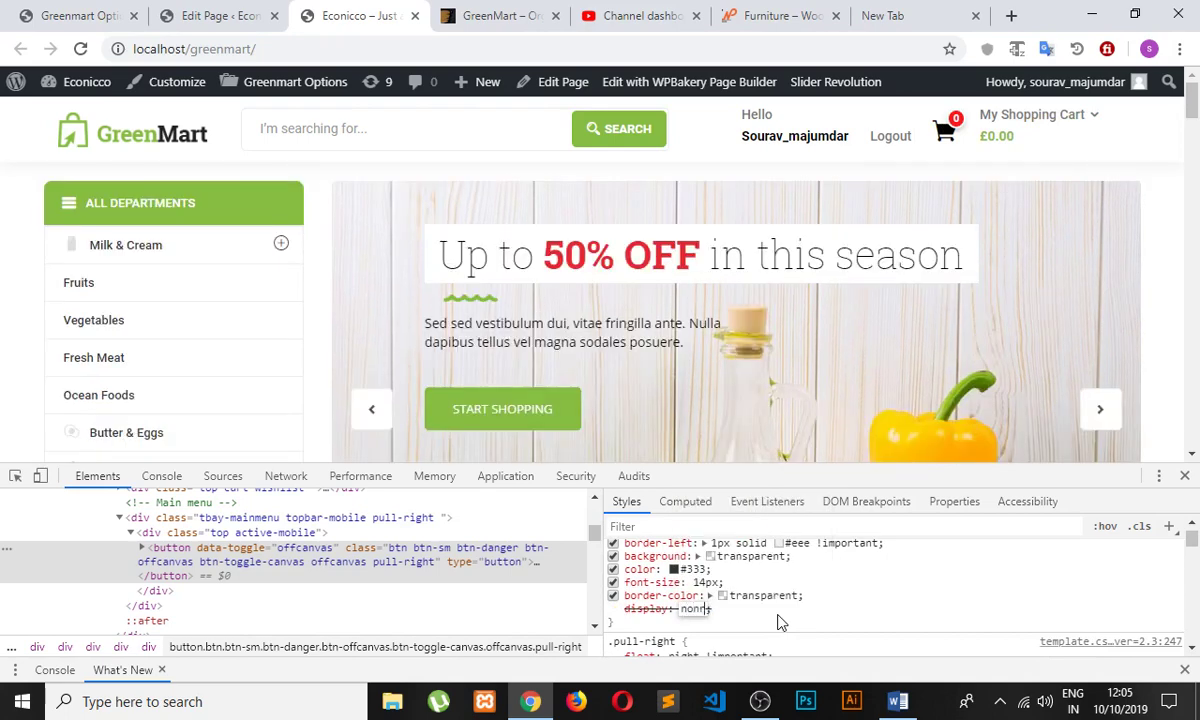
key(Return)
click(651, 636)
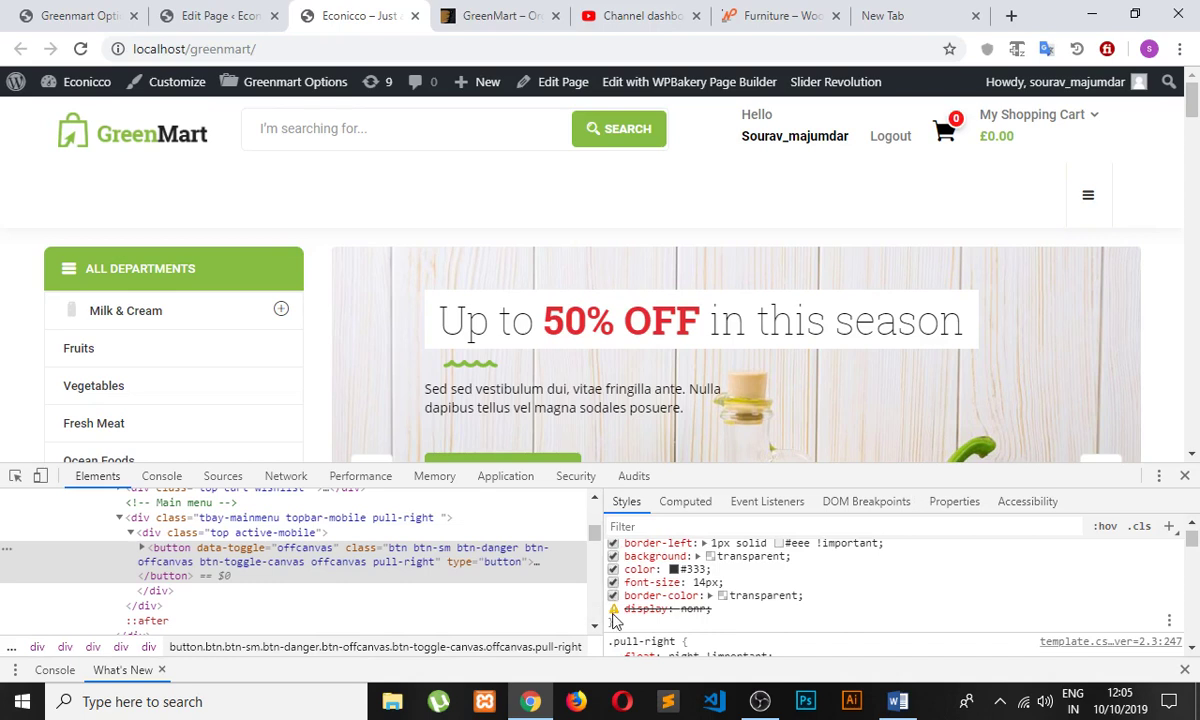
- Clear the mistyped display declaration from the menu button's inspected rule
click(715, 617)
key(Escape)
click(695, 609)
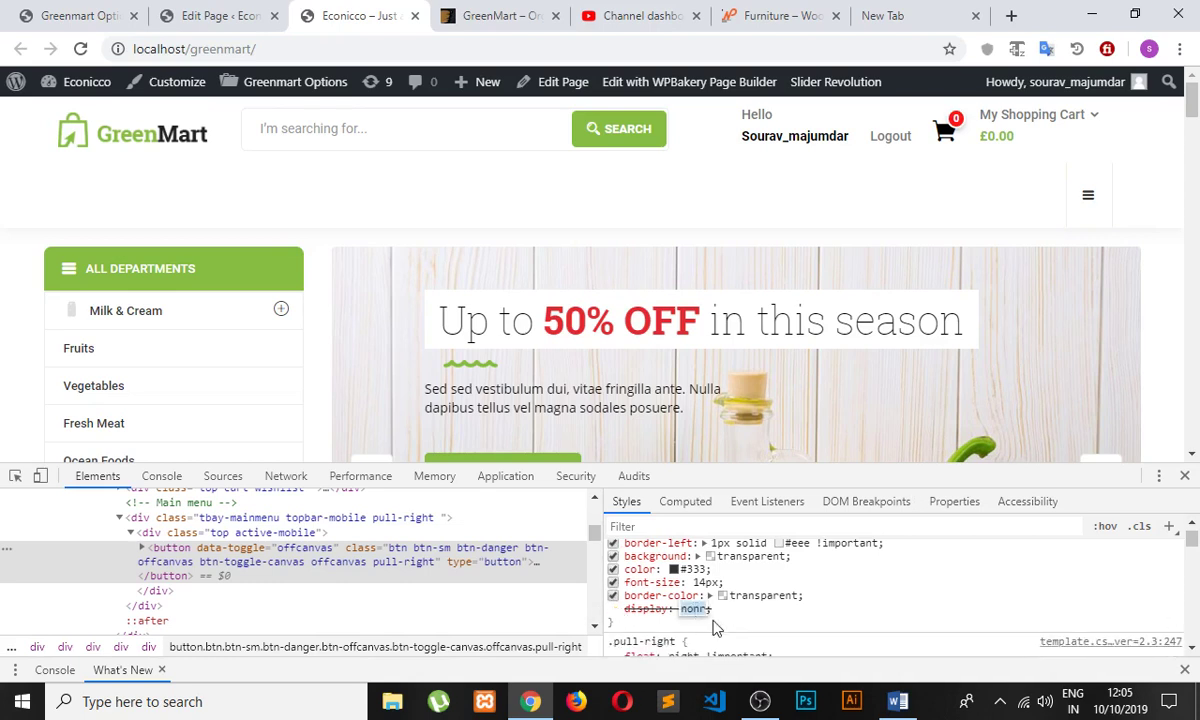
key(BackSpace)
click(662, 612)
key(Escape)
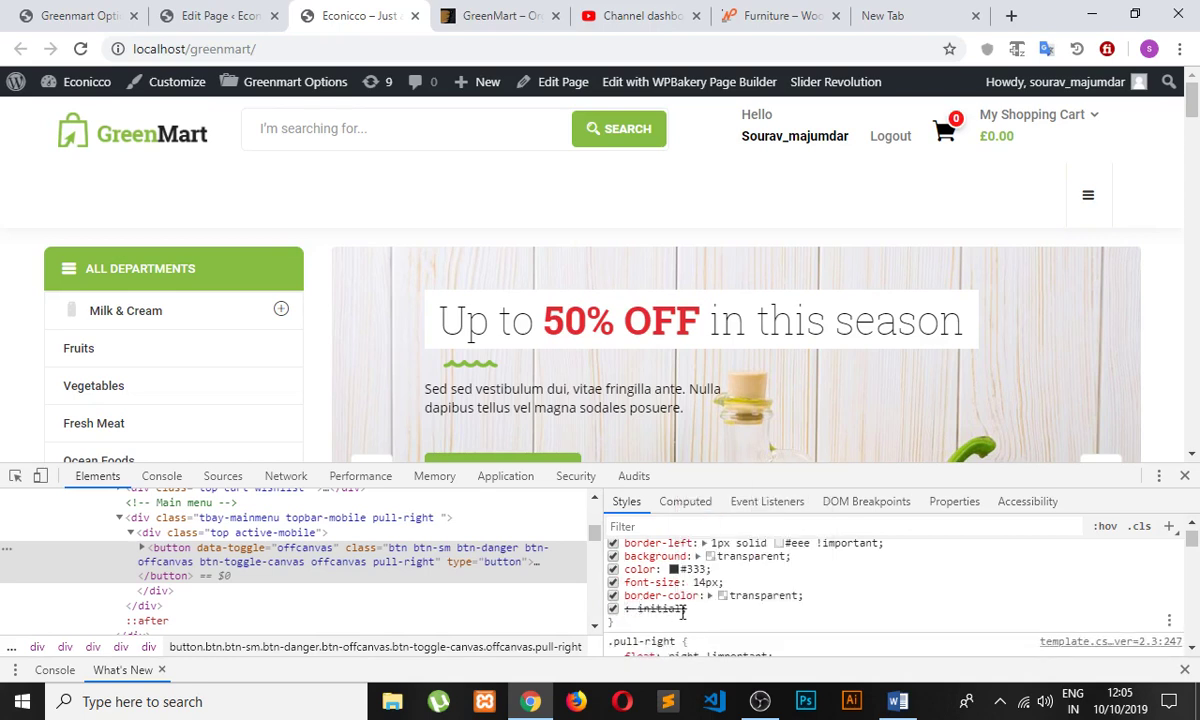
- Test a fresh "display: none" declaration on the inspected button, then disable it and close the developer tools
click(802, 595)
text(dis)
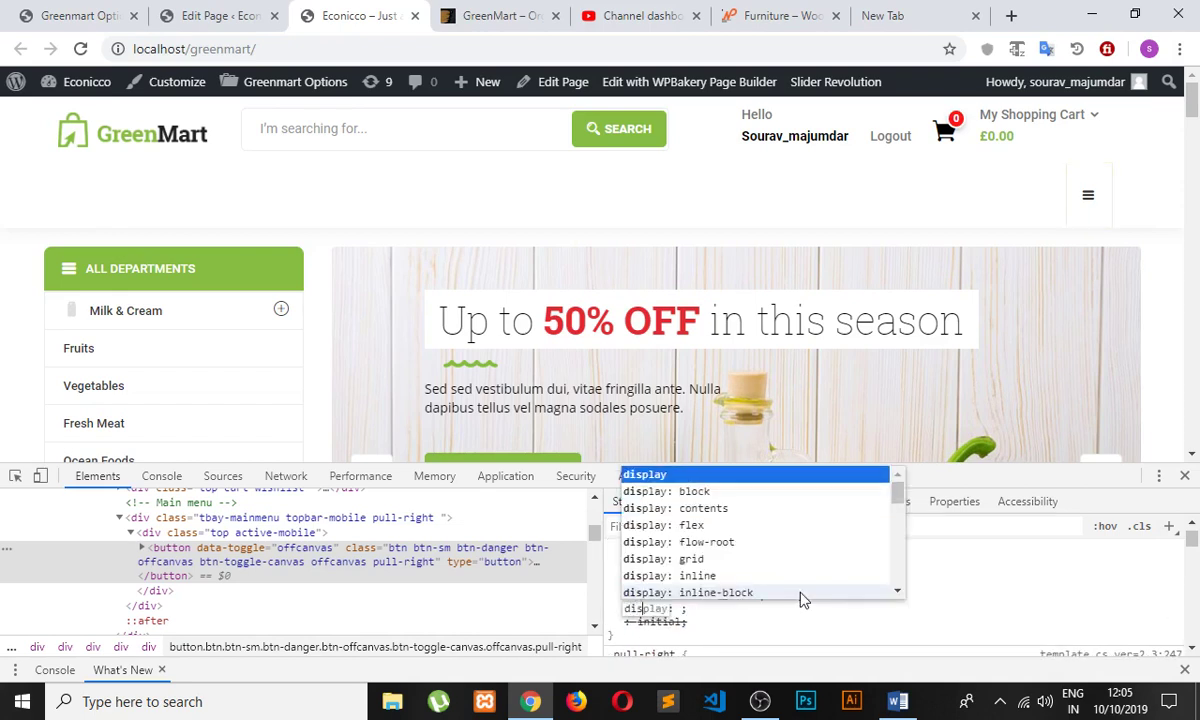
key(Tab)
text(none)
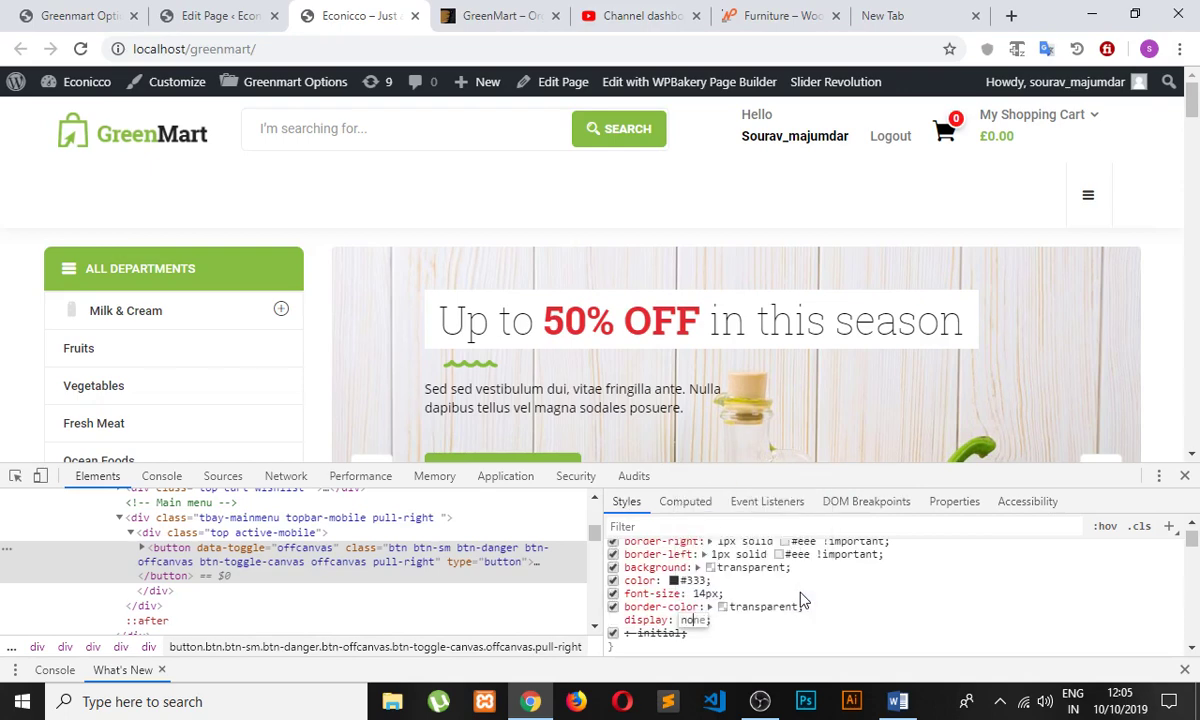
key(Return)
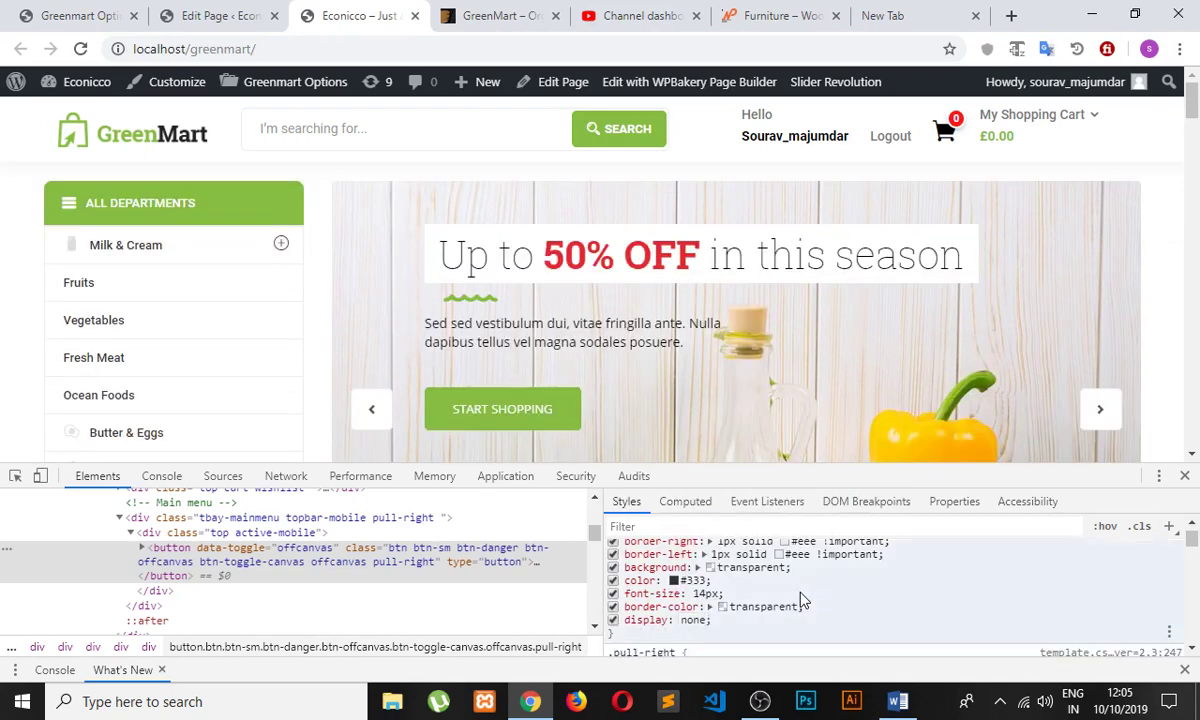
click(613, 621)
click(1185, 476)
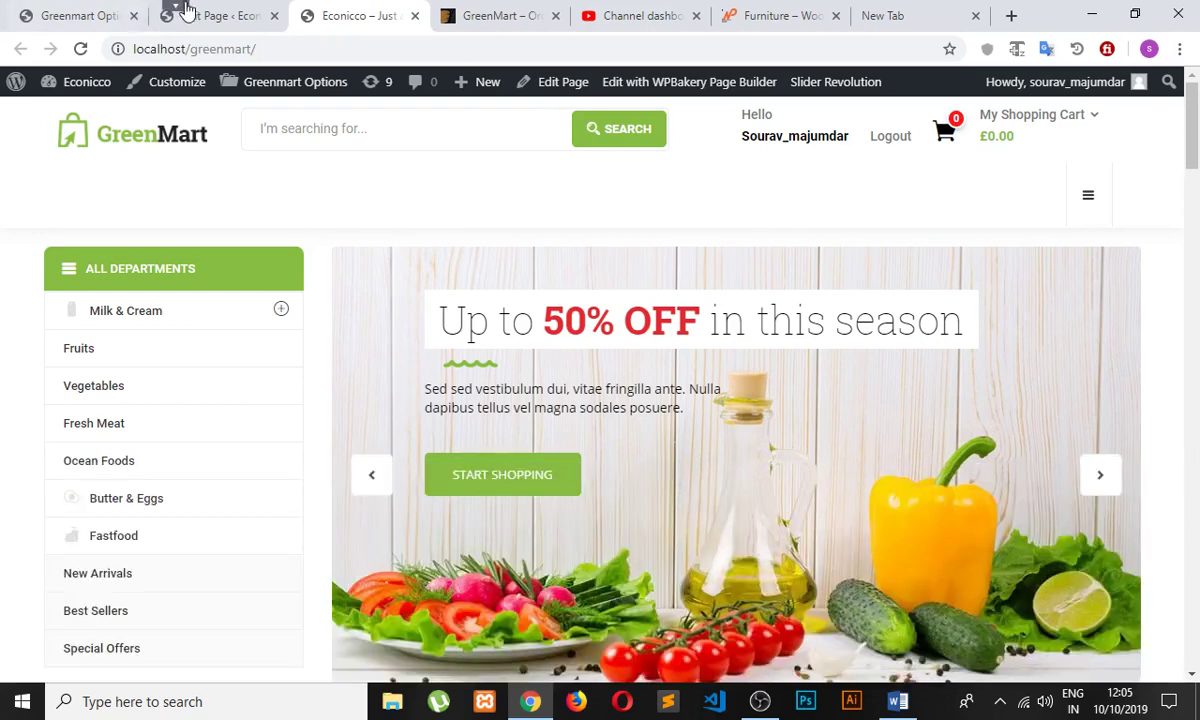
- Complete the off-canvas button's rule in Global Custom CSS with "display:none;" and save the theme options
click(80, 16)
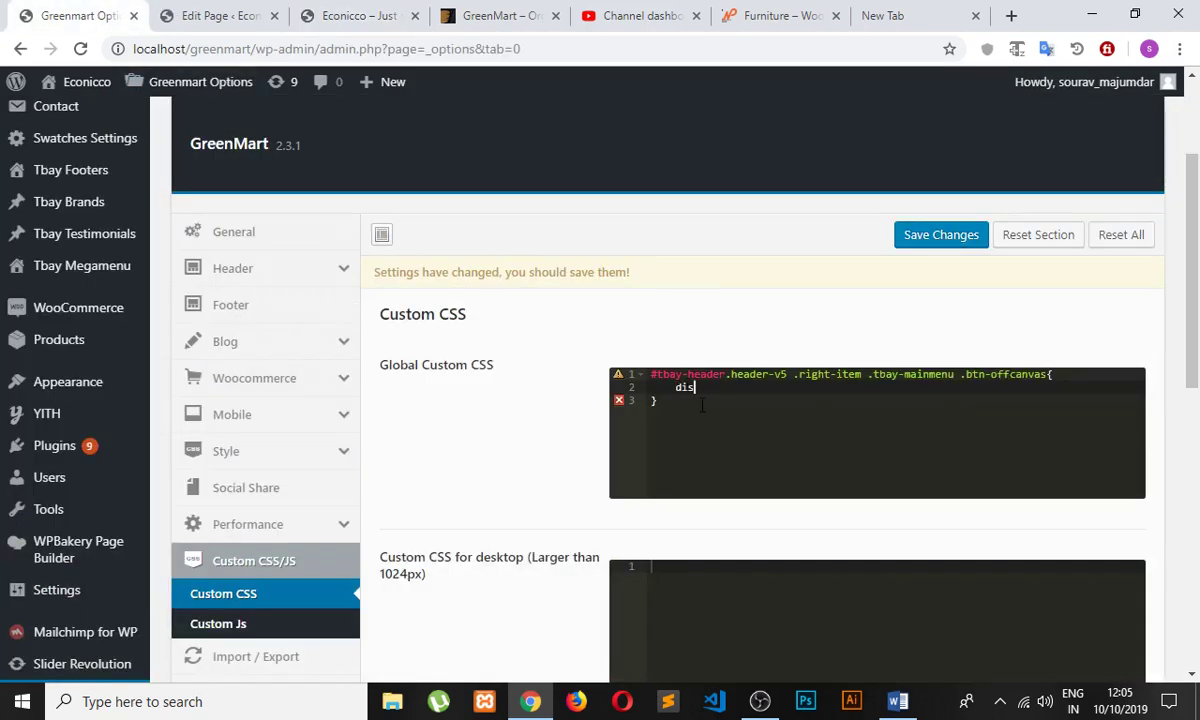
text(p)
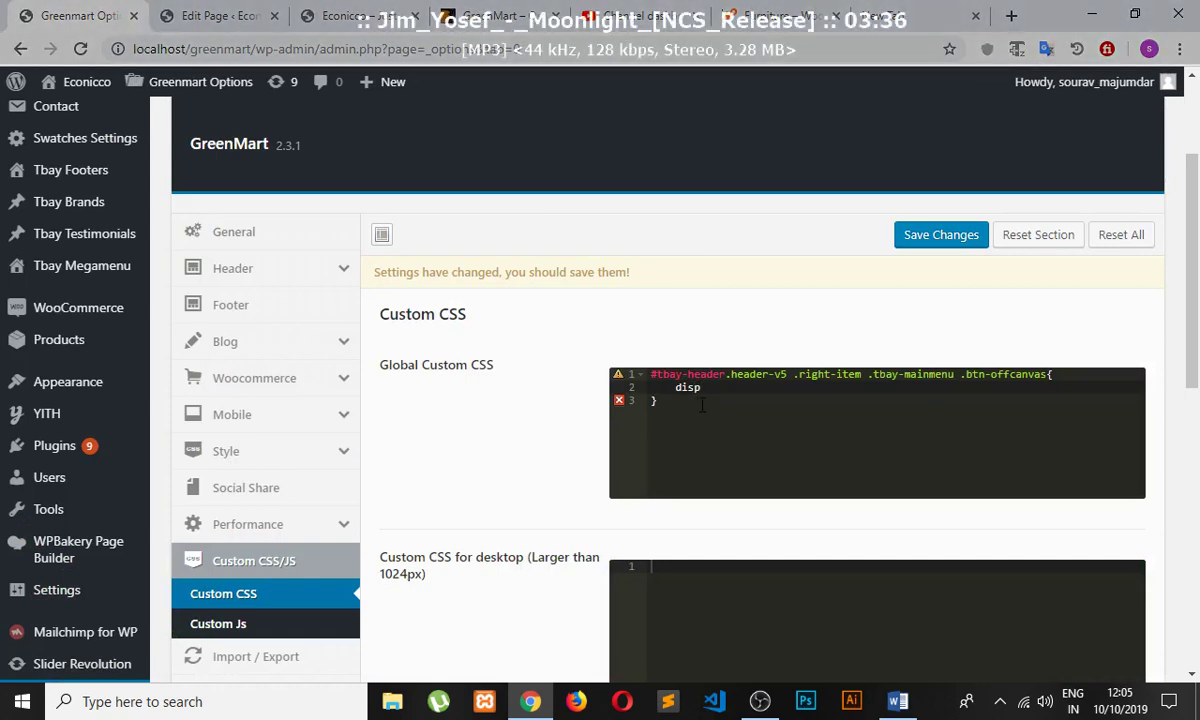
text(lay:)
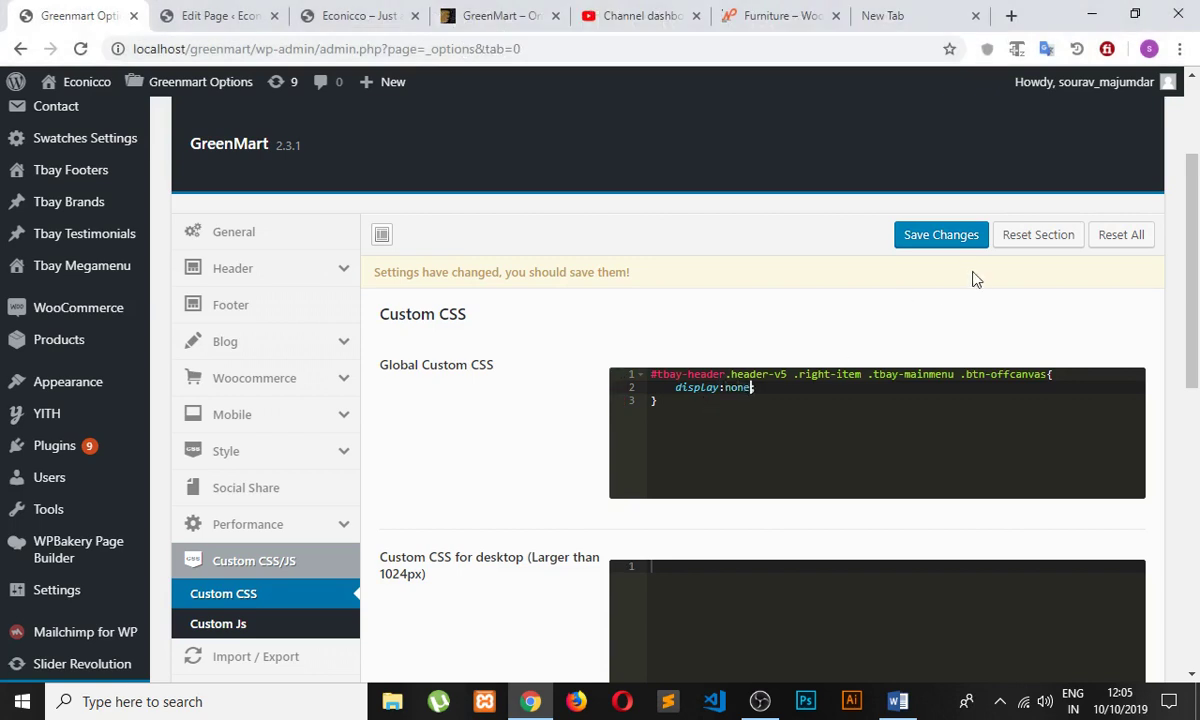
text(none)
click(899, 234)
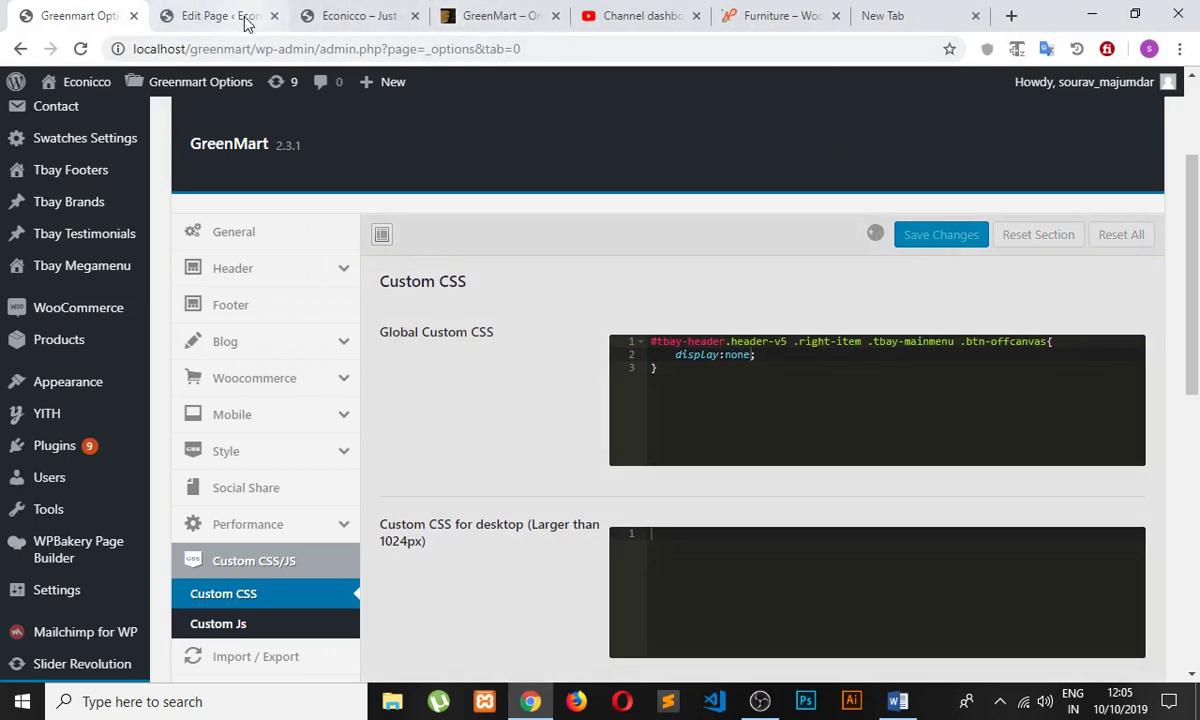
- Return to the storefront home page and reload it to check the header with the saved custom CSS
click(240, 18)
click(356, 20)
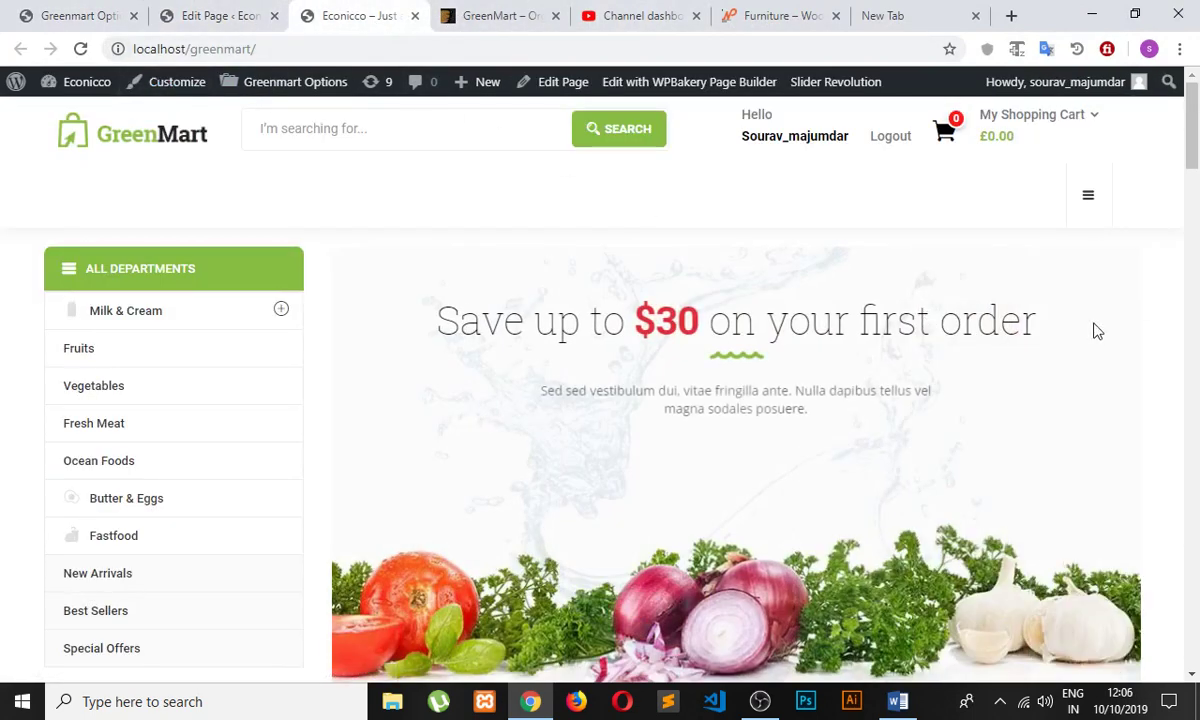
click(79, 48)
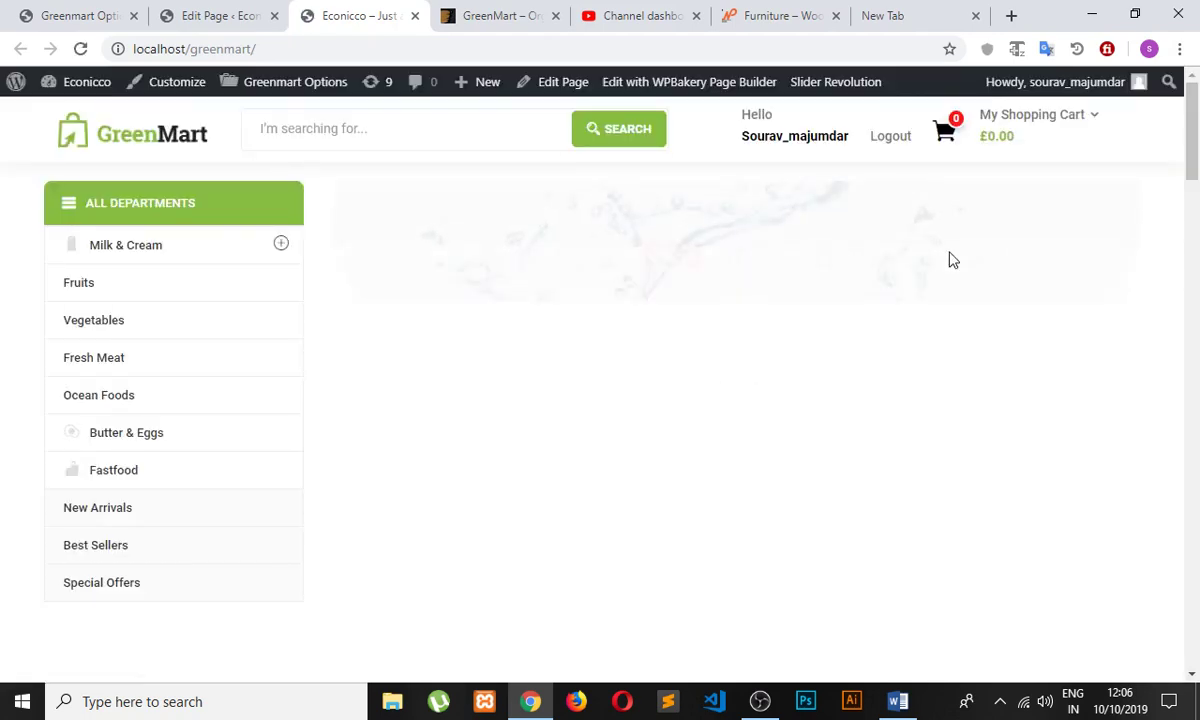
- Look over the storefront home page, then open the theme's Header Config logo upload and browse for an image file
scroll(627, 380, down, 10)
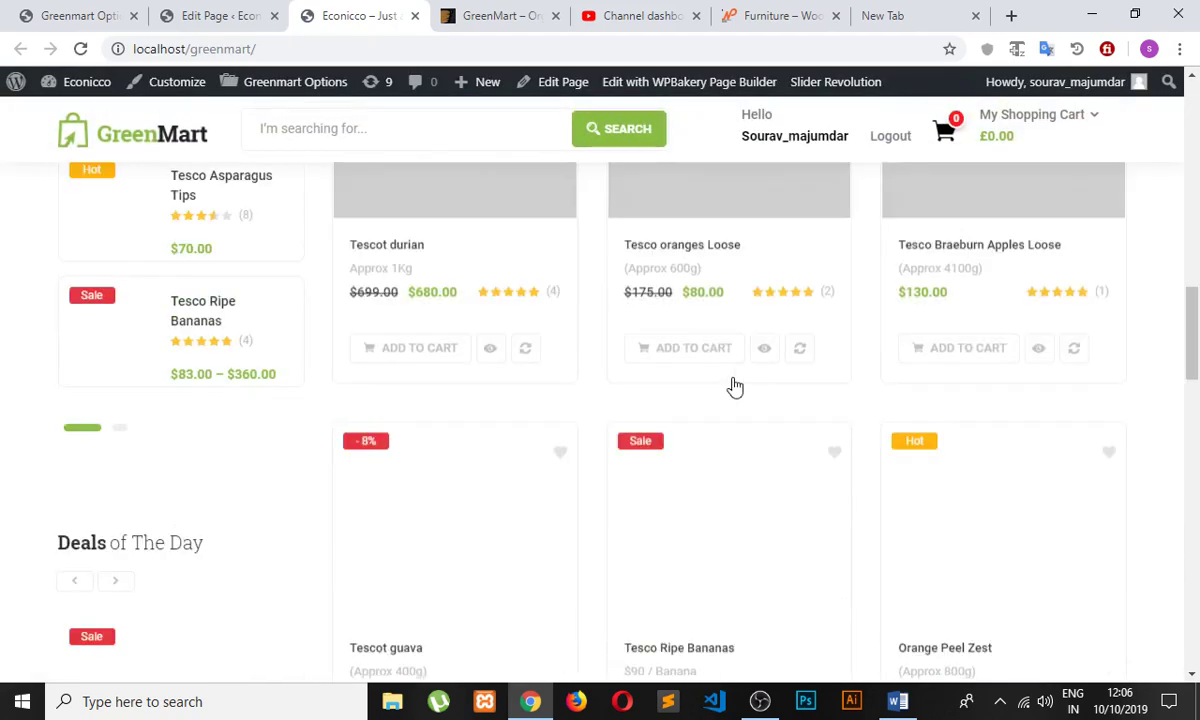
scroll(777, 407, up, 10)
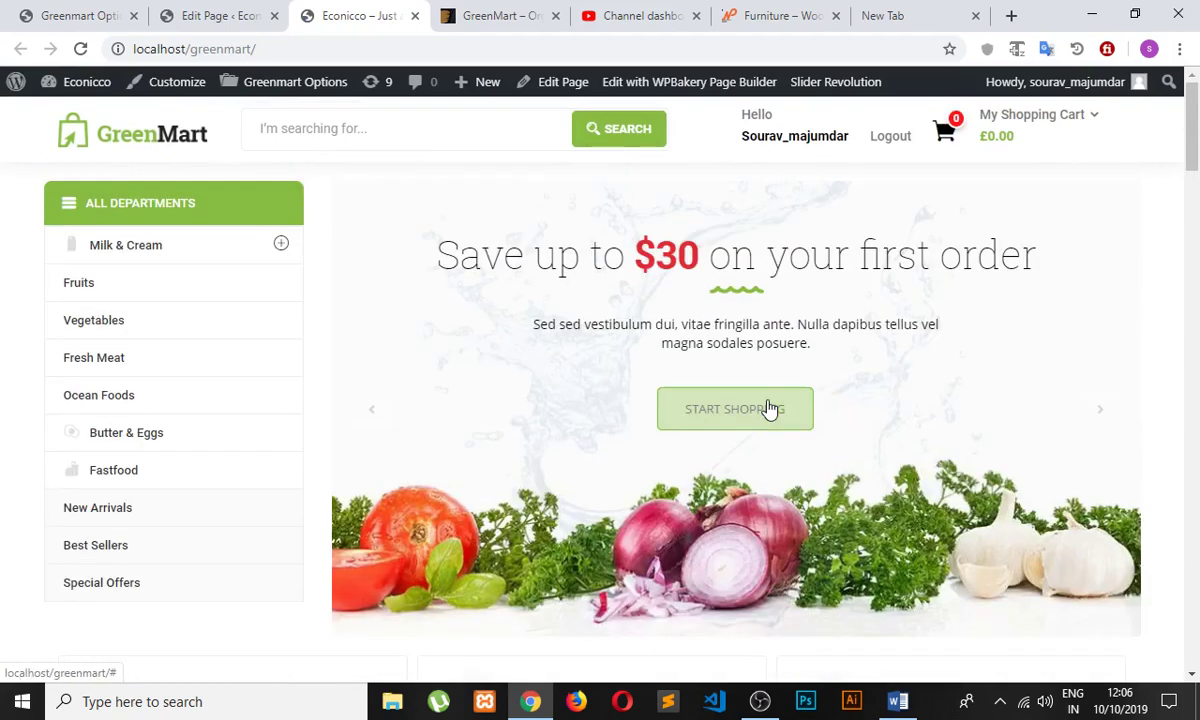
click(80, 16)
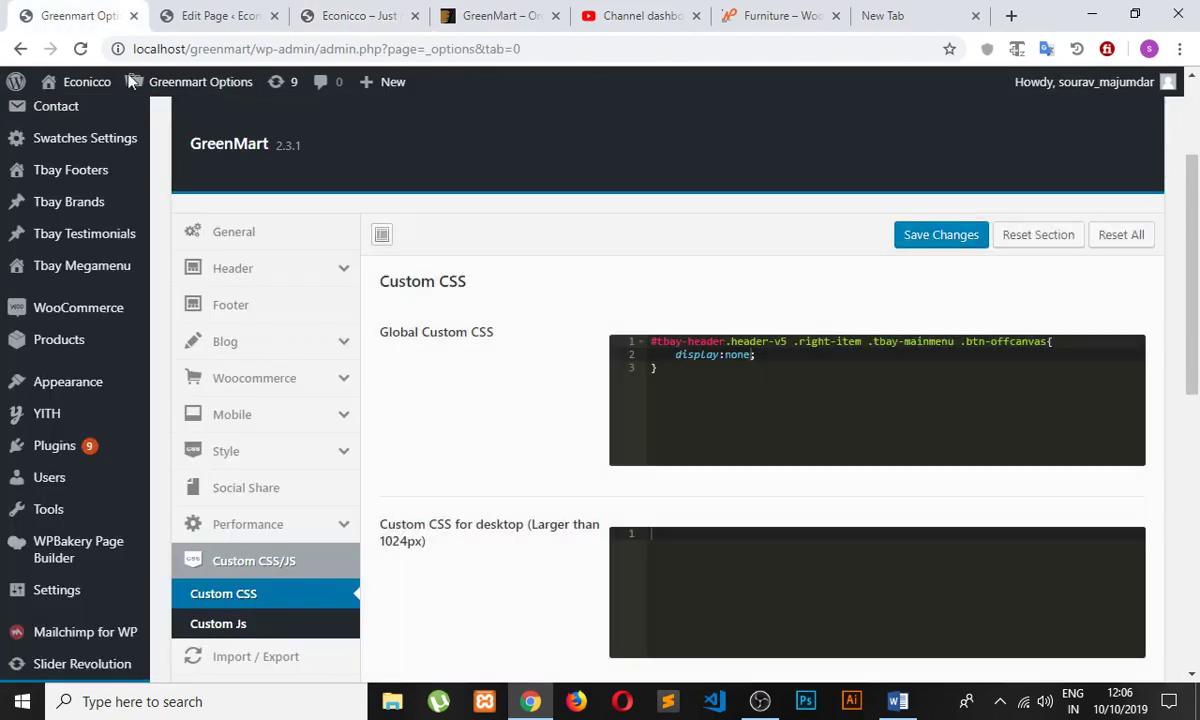
click(261, 268)
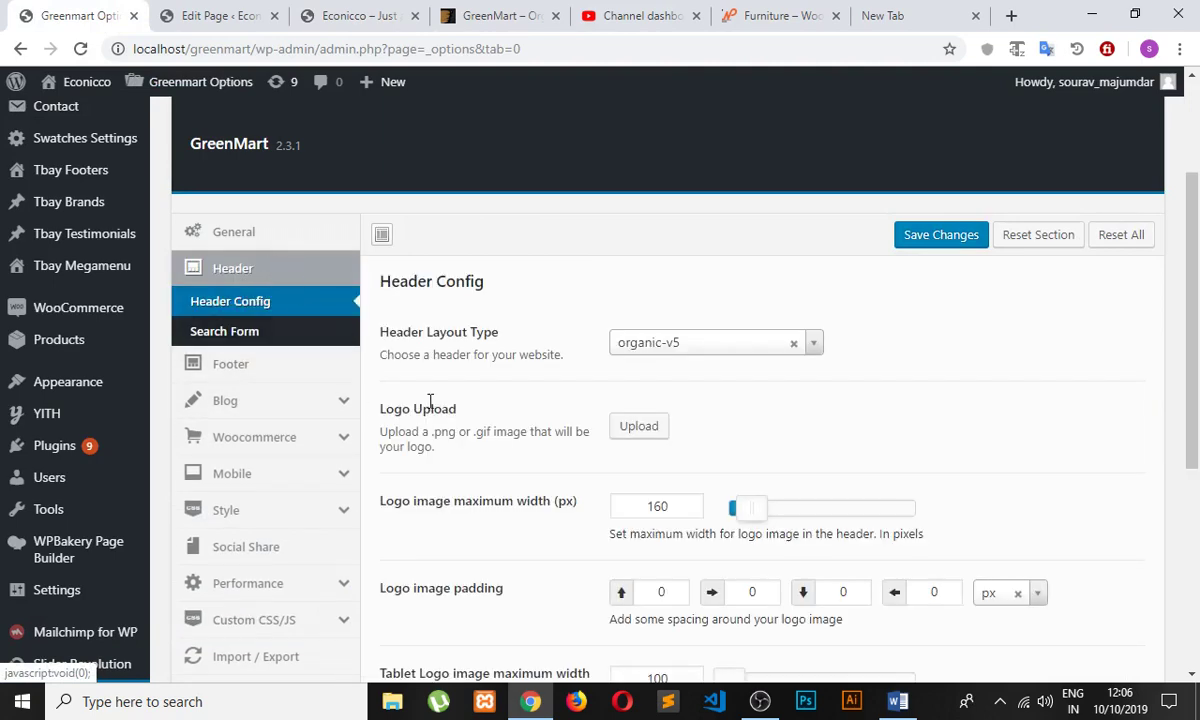
click(632, 425)
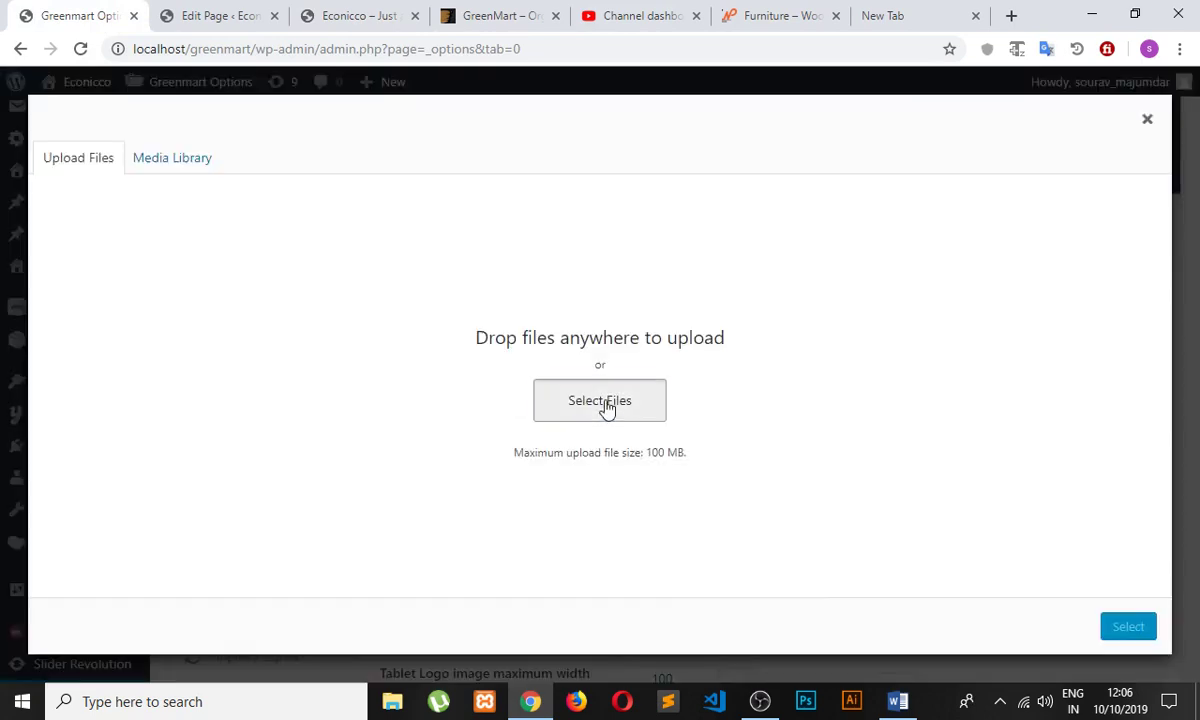
click(604, 402)
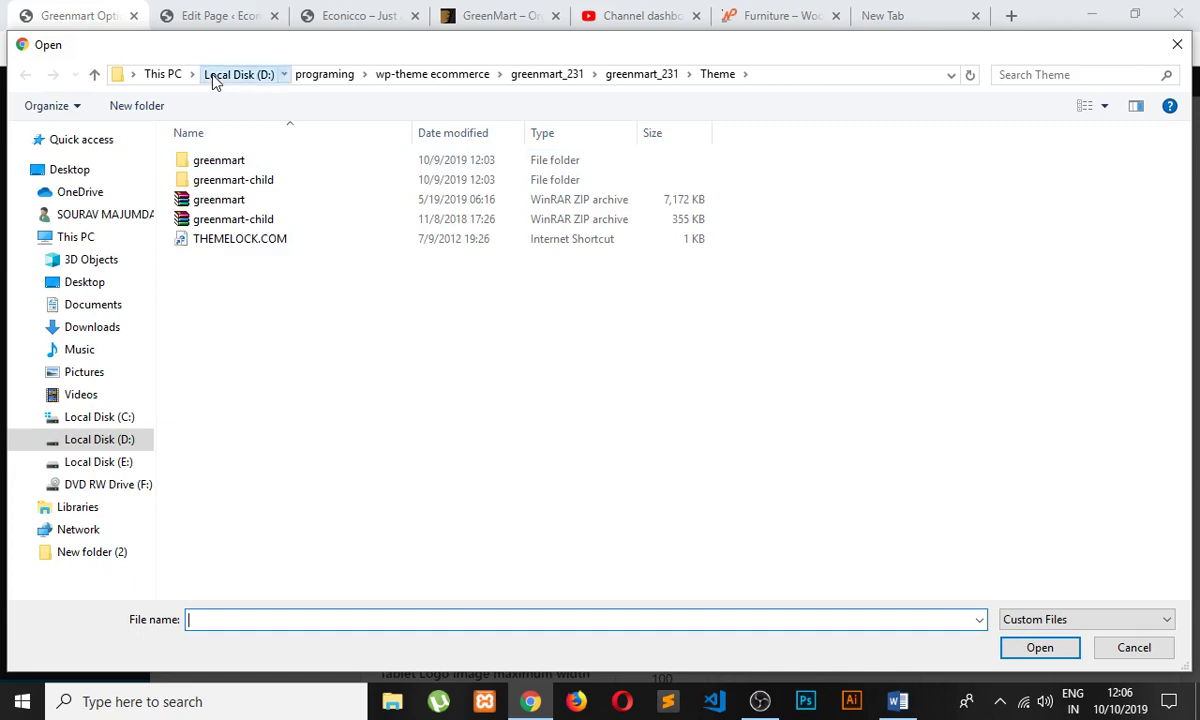
- Upload 3.png from the RGB logo folder in D:\programing as the header logo and save the theme options
click(239, 74)
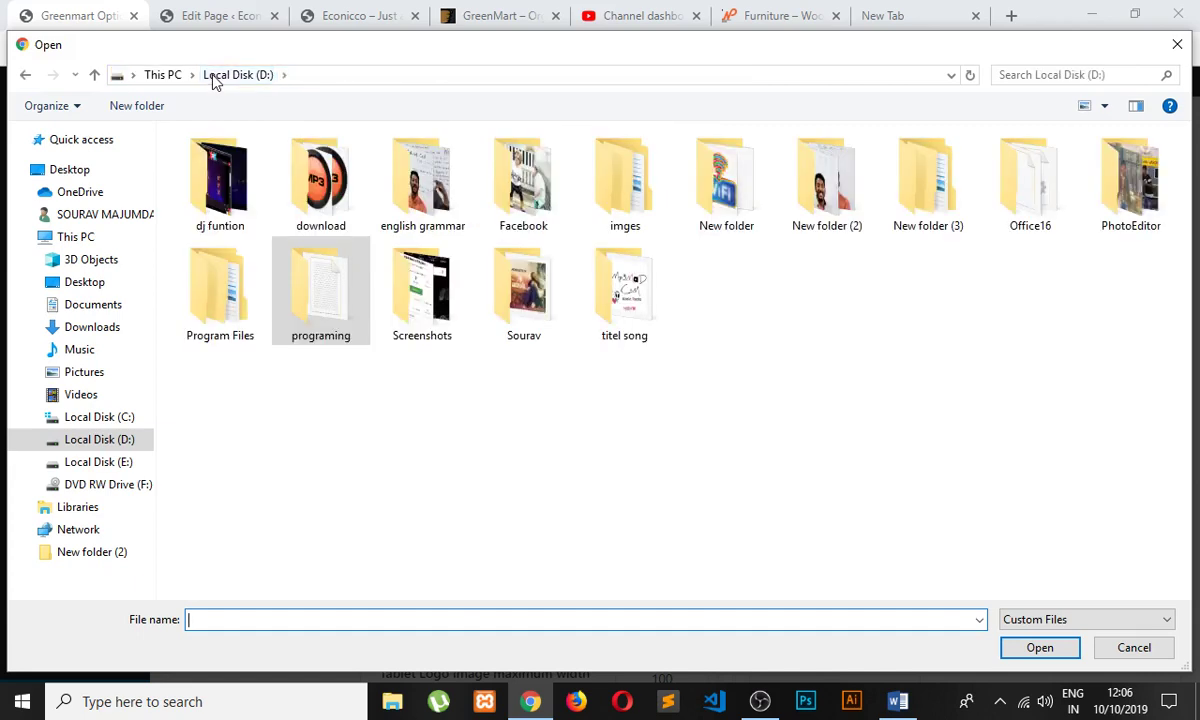
double_click(322, 262)
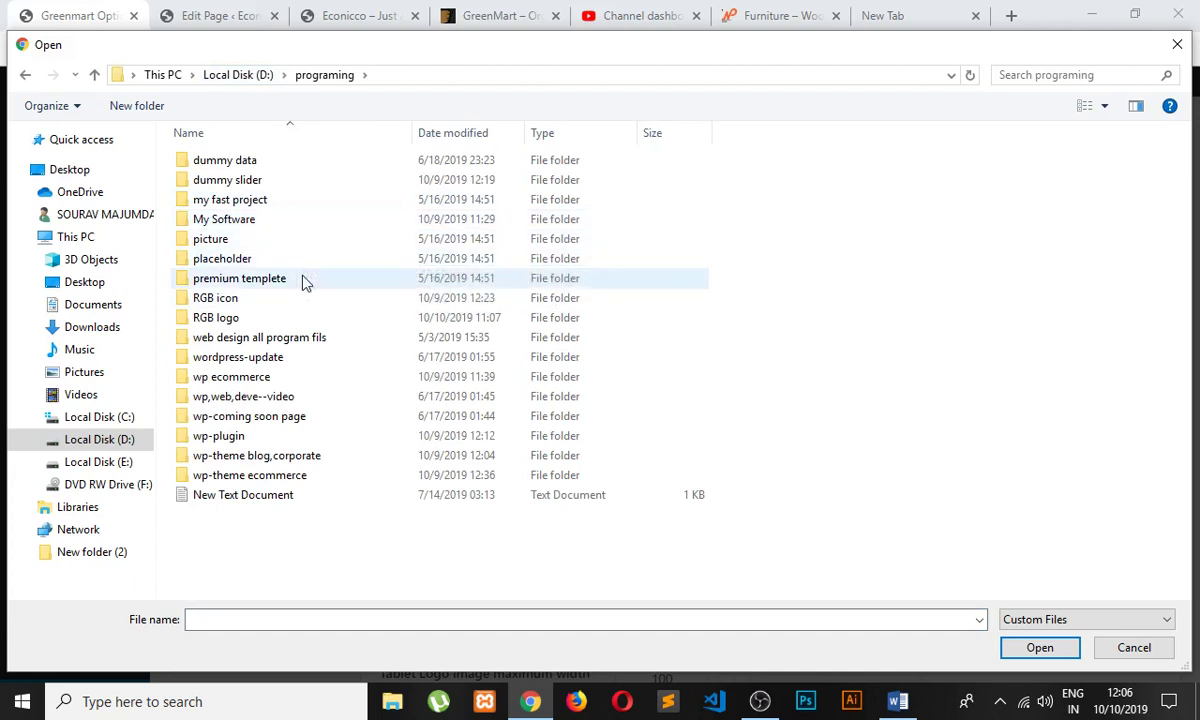
double_click(295, 317)
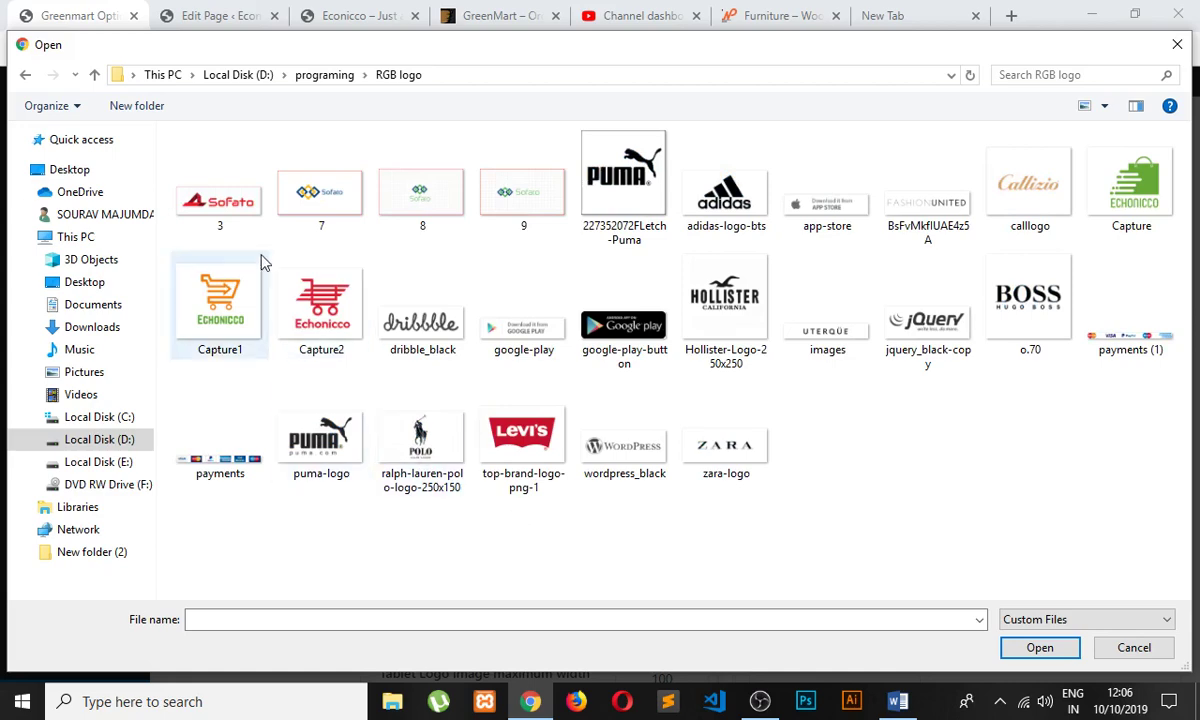
click(237, 218)
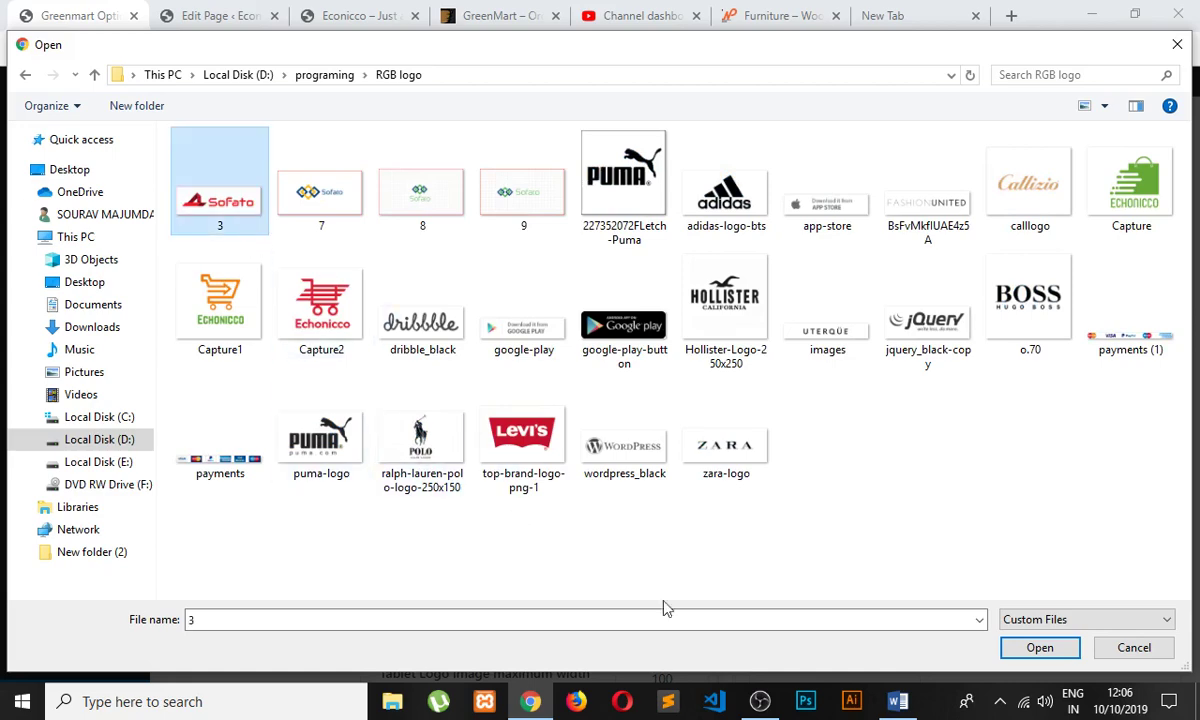
click(1032, 648)
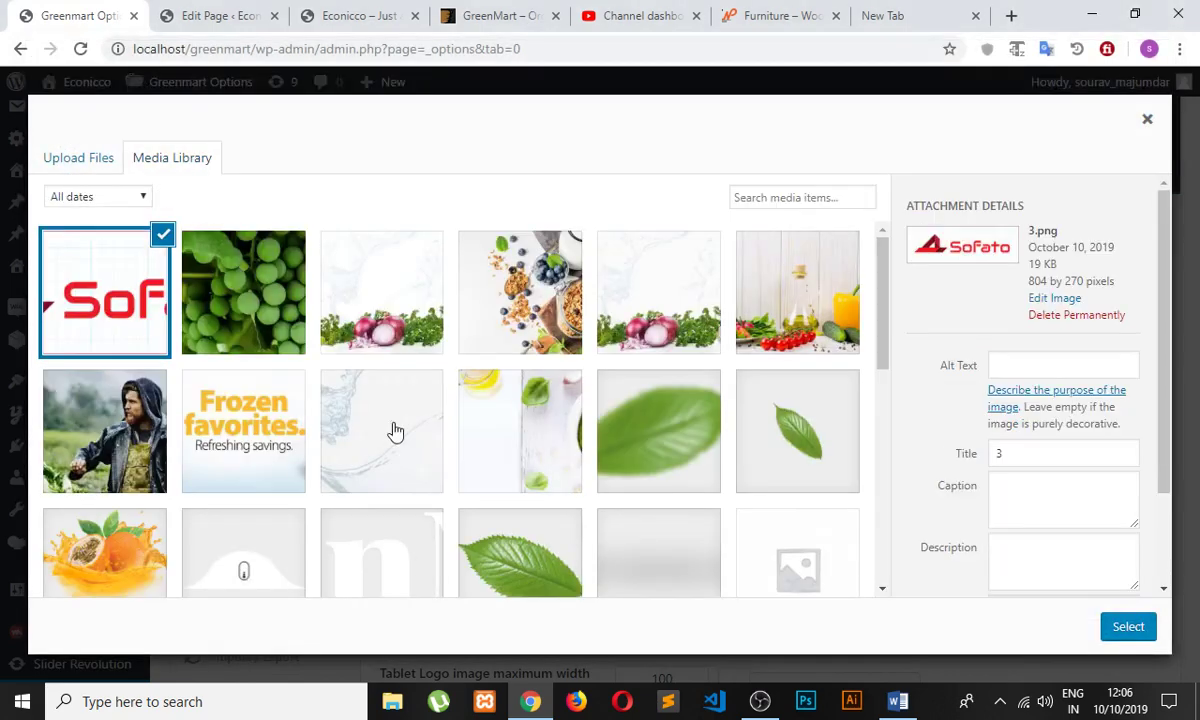
click(1126, 633)
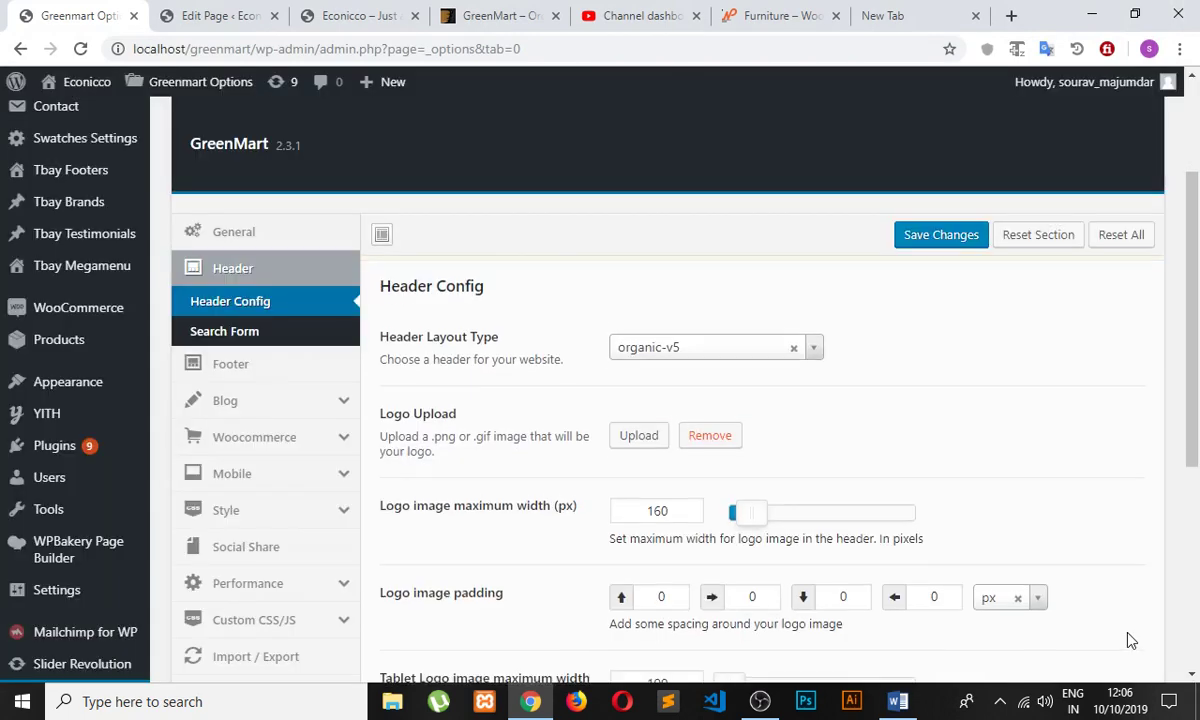
click(941, 238)
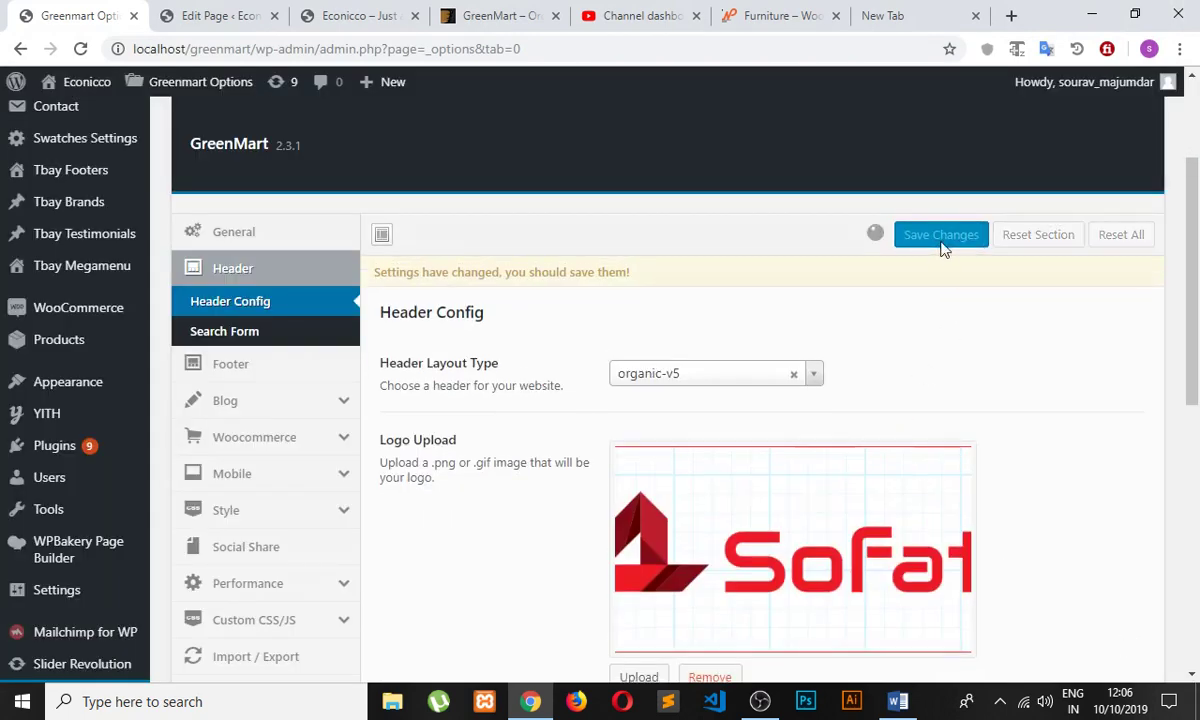
- Review the Header Config settings, save them again, and reload the storefront home page to check the new logo
click(330, 16)
click(80, 48)
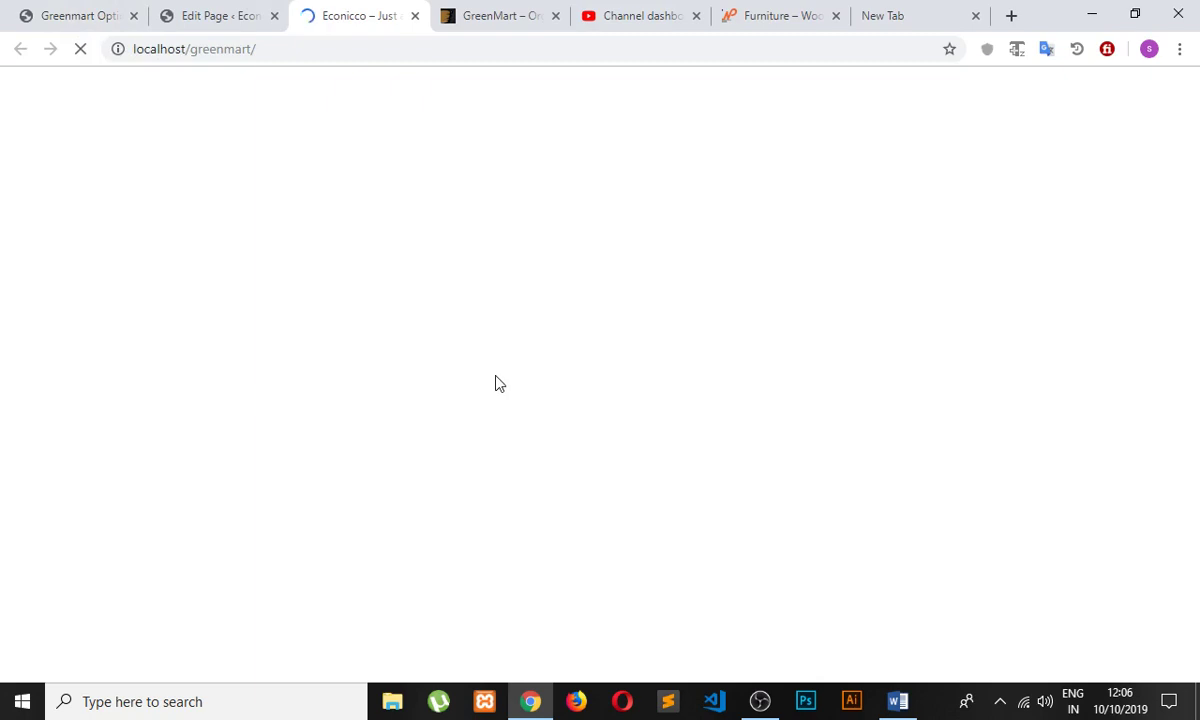
click(80, 18)
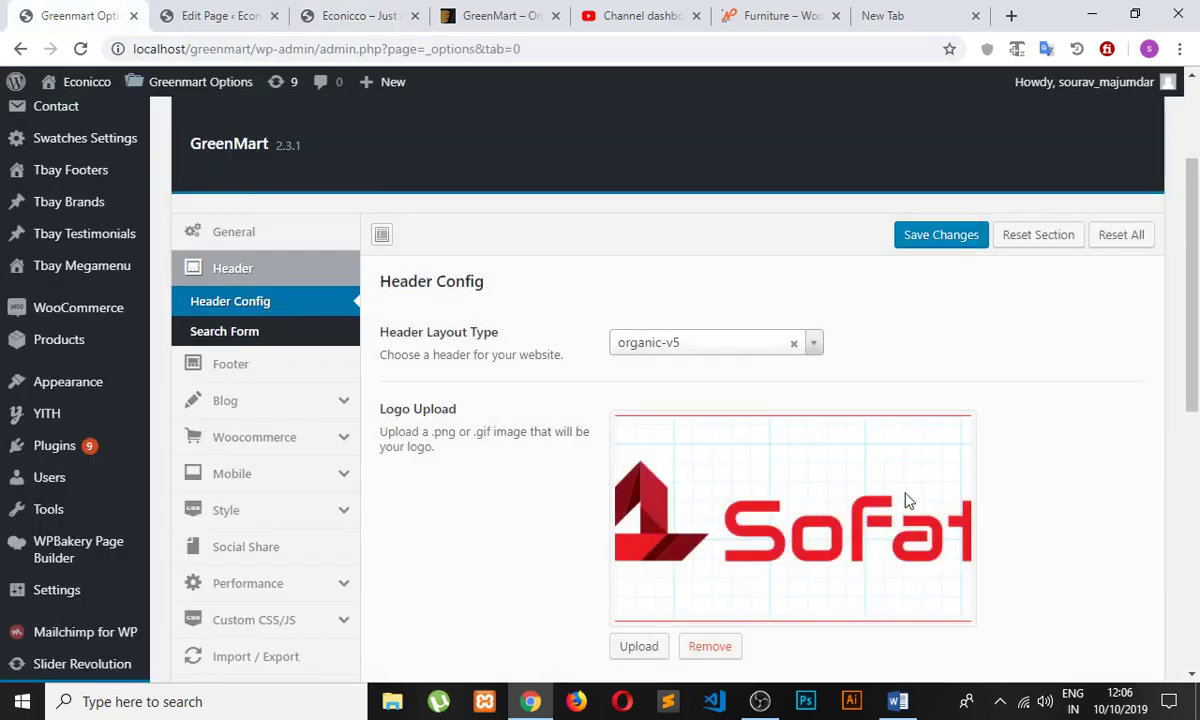
scroll(540, 465, down, 2)
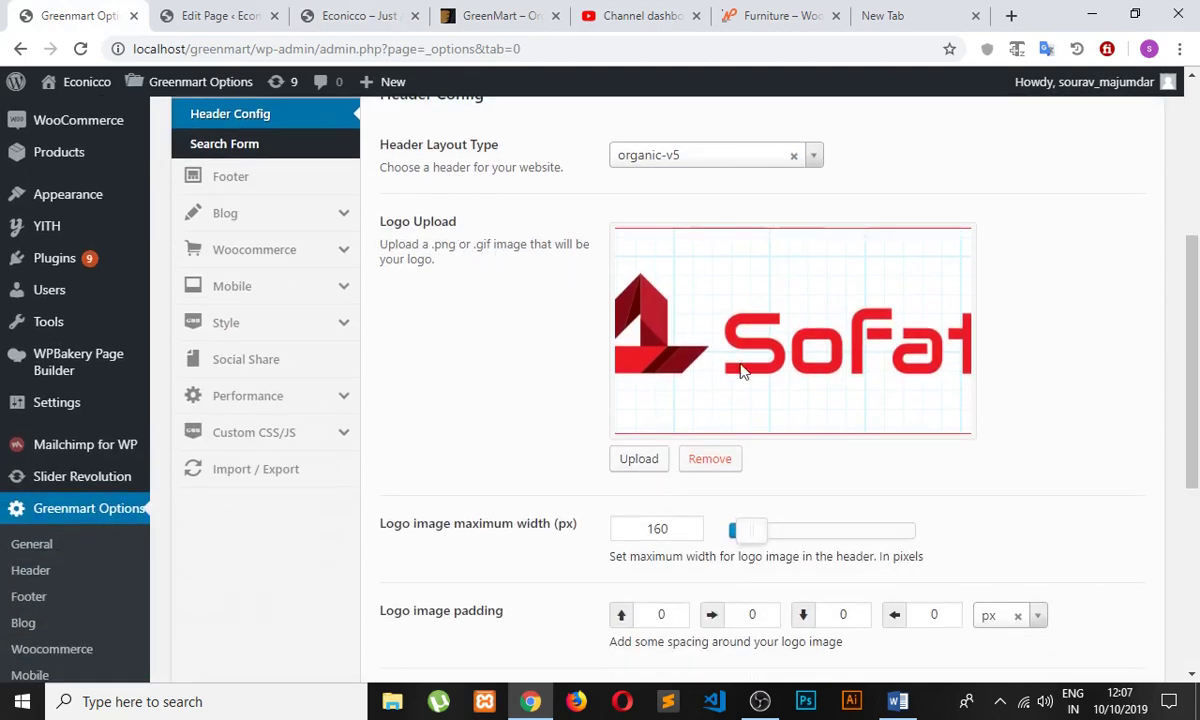
scroll(897, 407, down, 1)
scroll(897, 414, down, 3)
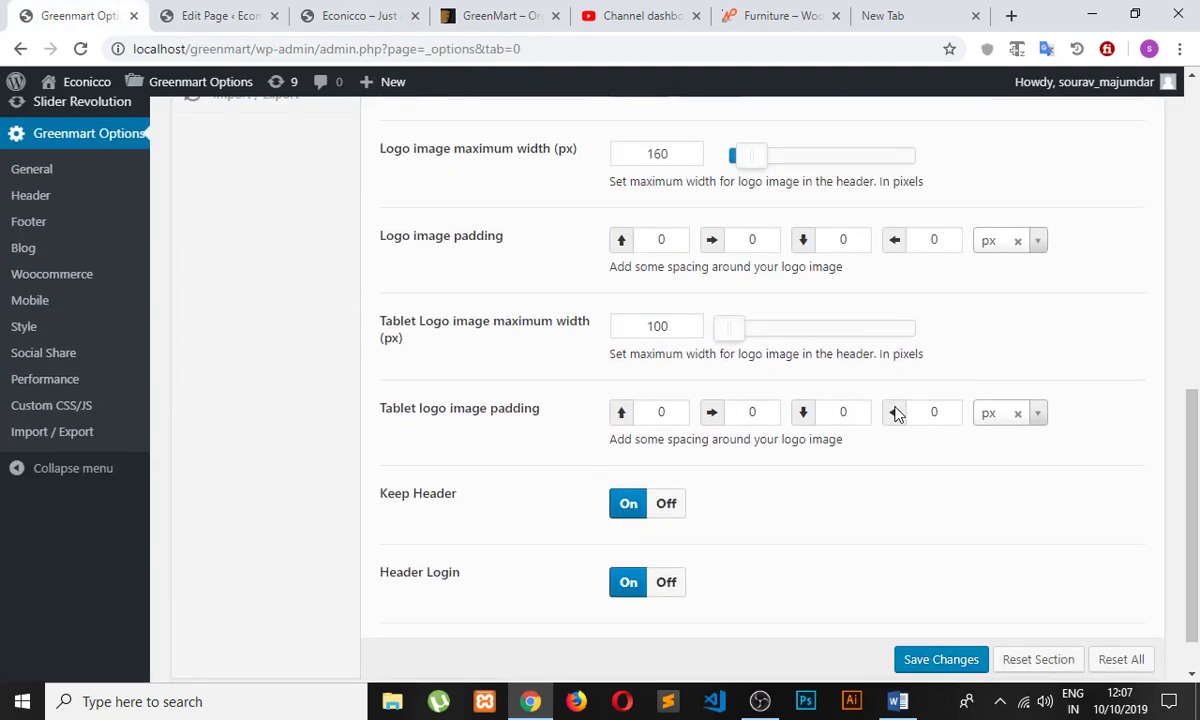
click(946, 659)
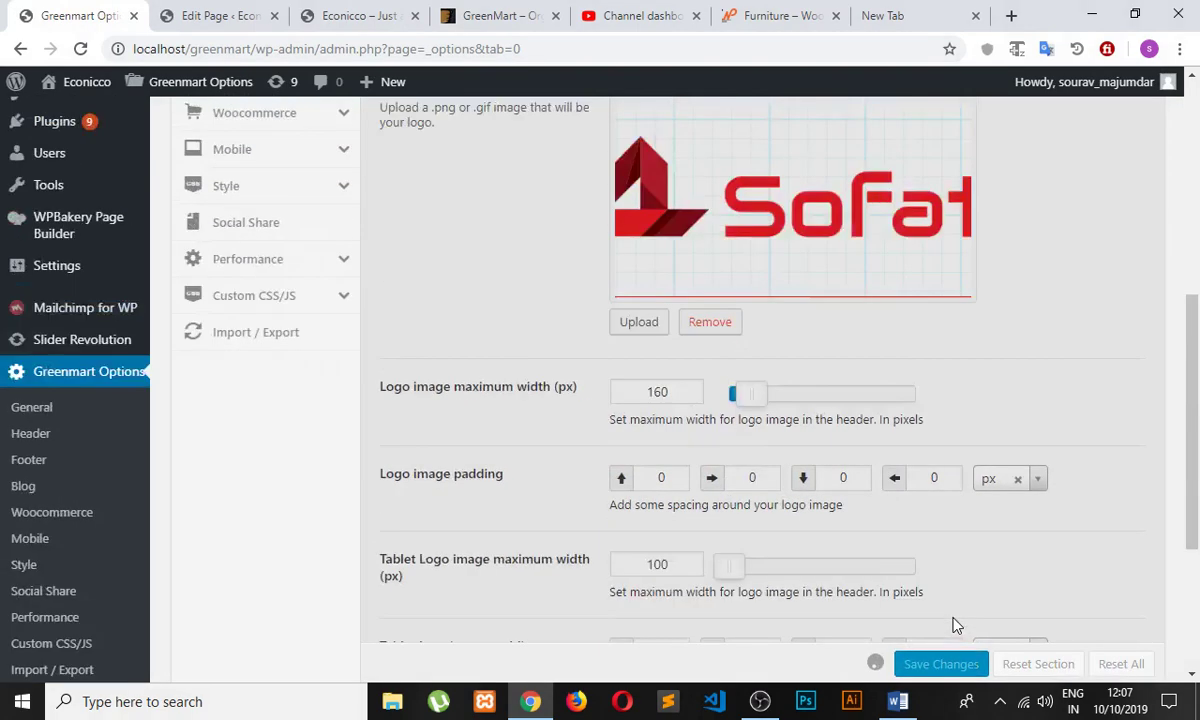
scroll(955, 625, up, 2)
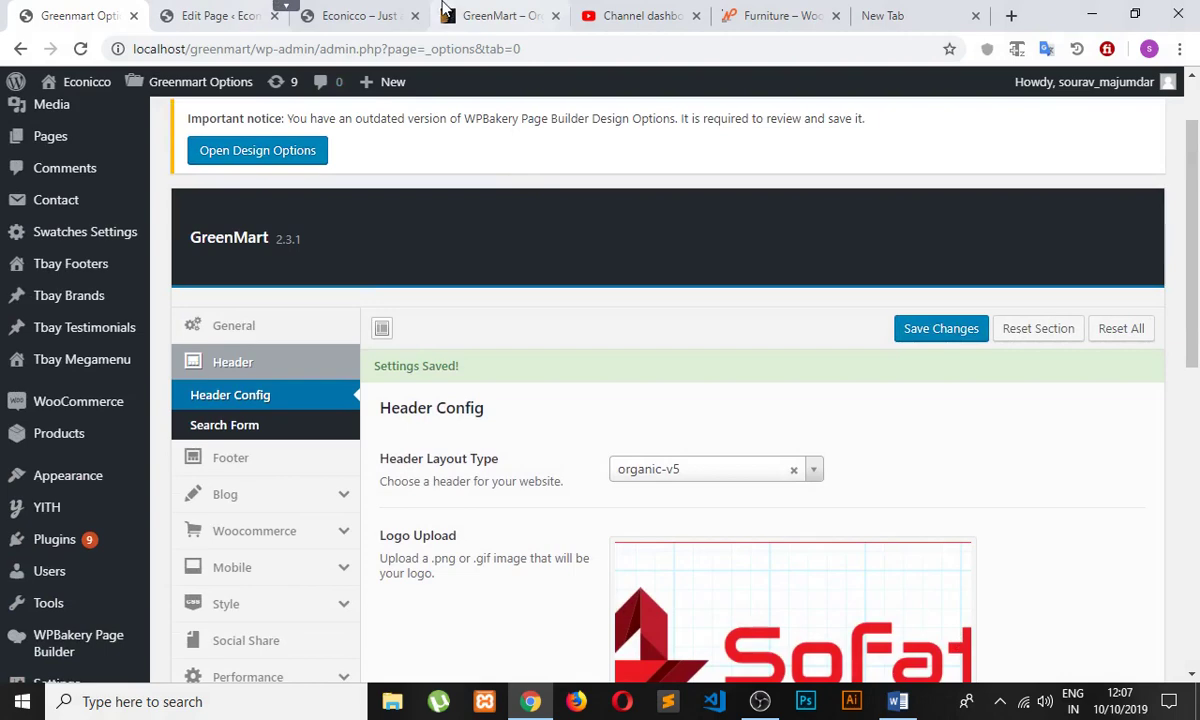
click(352, 15)
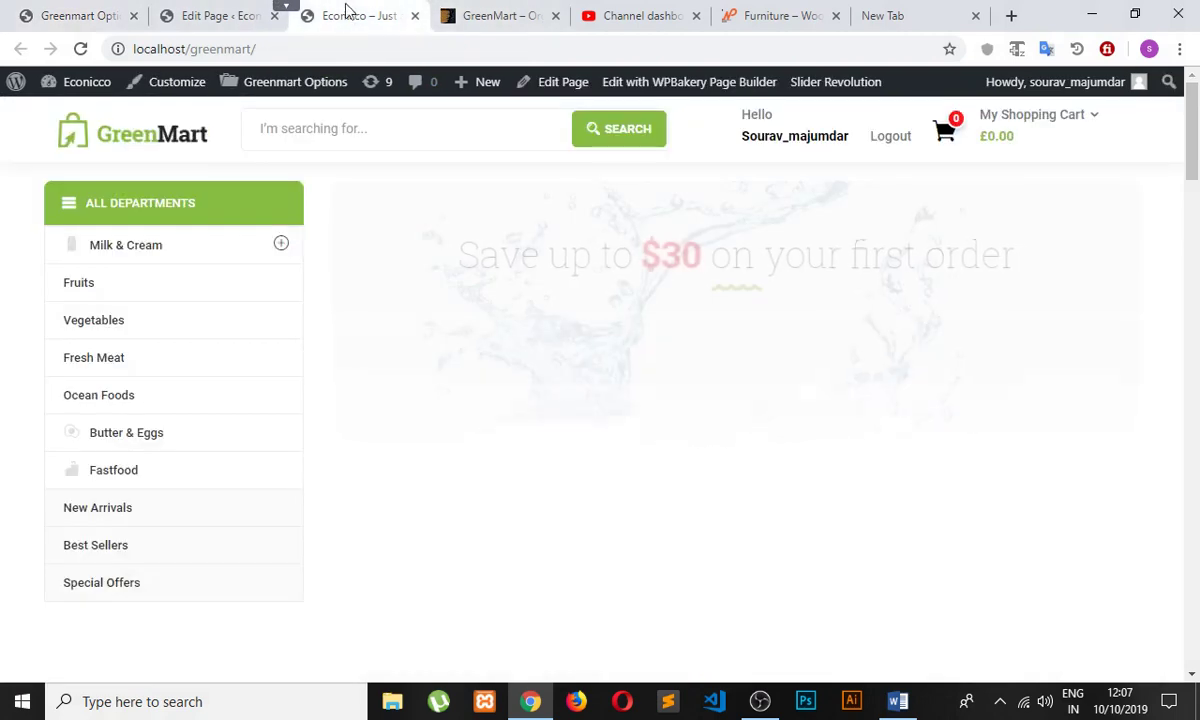
click(80, 48)
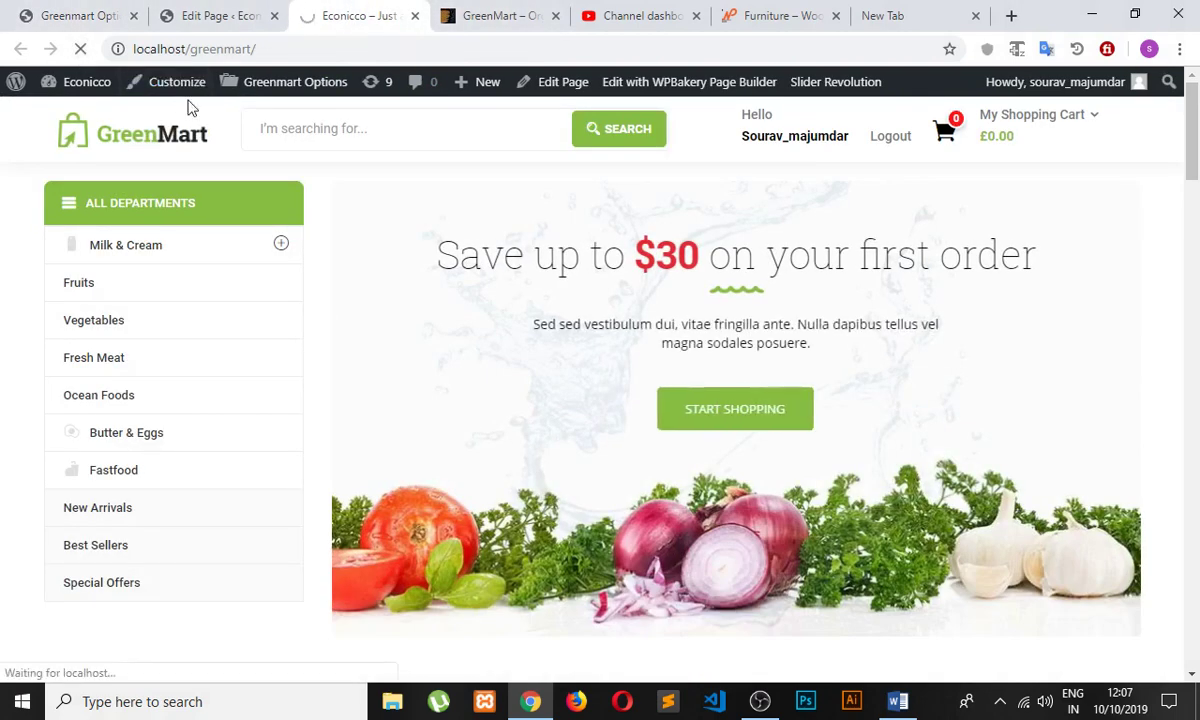
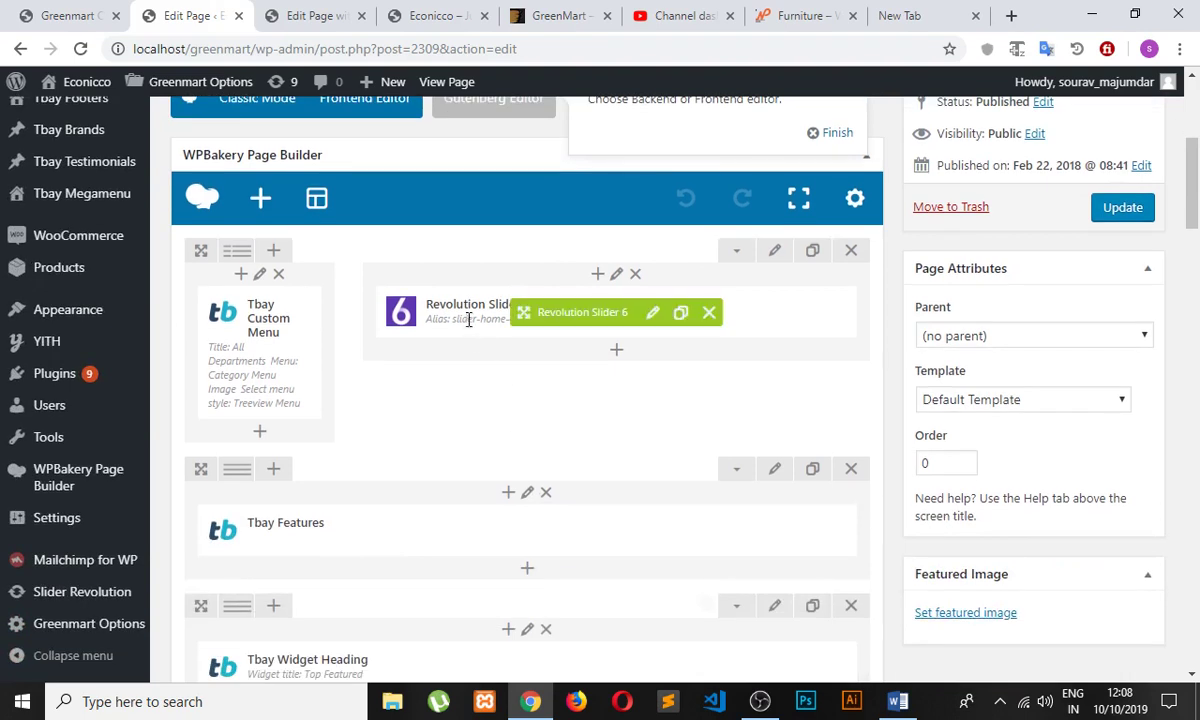
- Open Slider Revolution in a separate browser tab and load the Slider-Home-6 module in its editor
drag(430, 310, 517, 345)
mouse_move(85, 620)
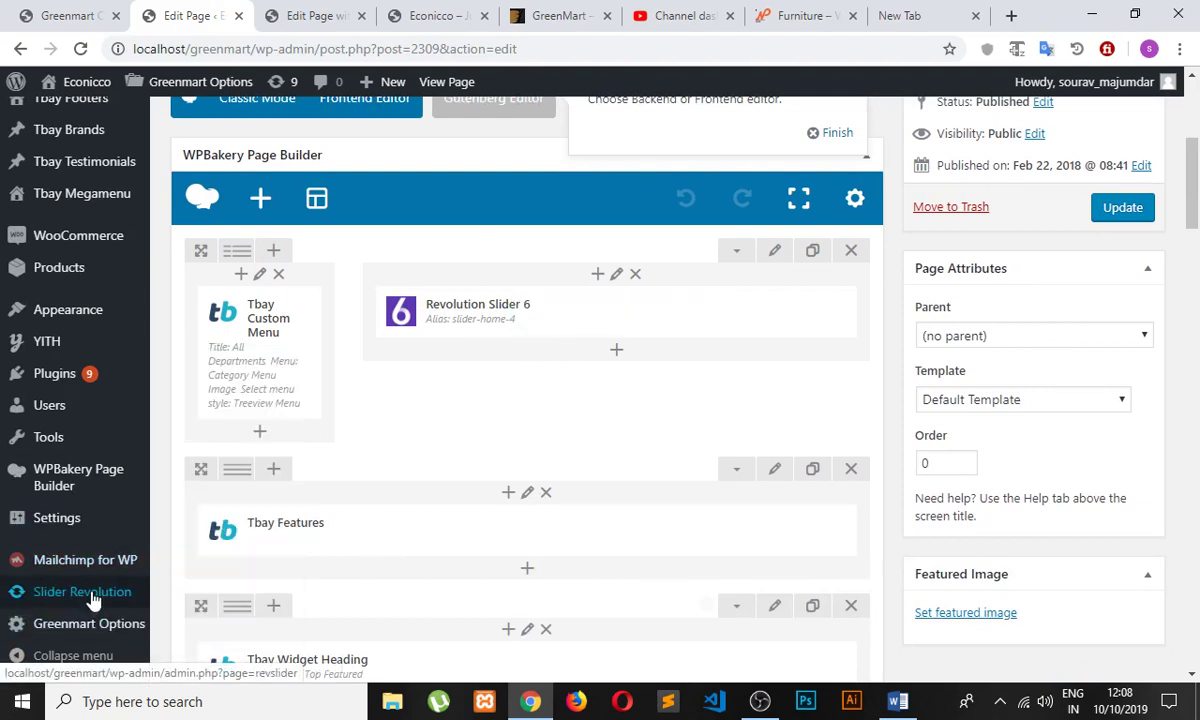
right_click(88, 592)
click(155, 444)
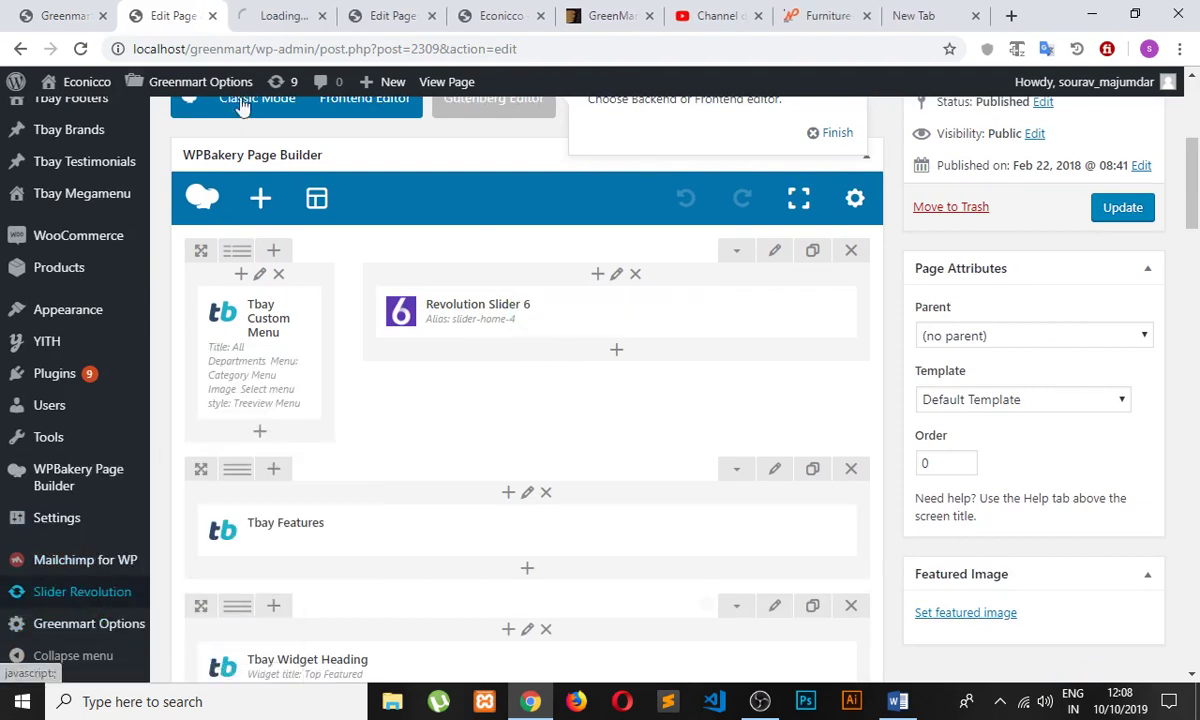
click(285, 15)
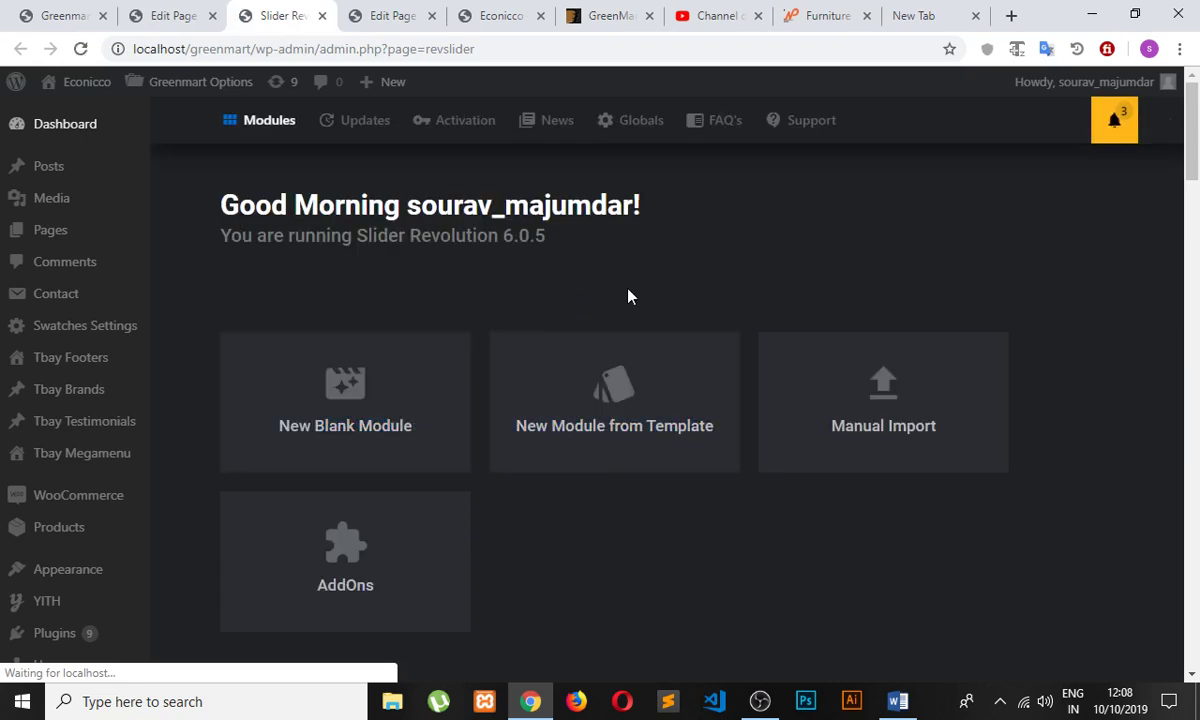
scroll(712, 300, down, 5)
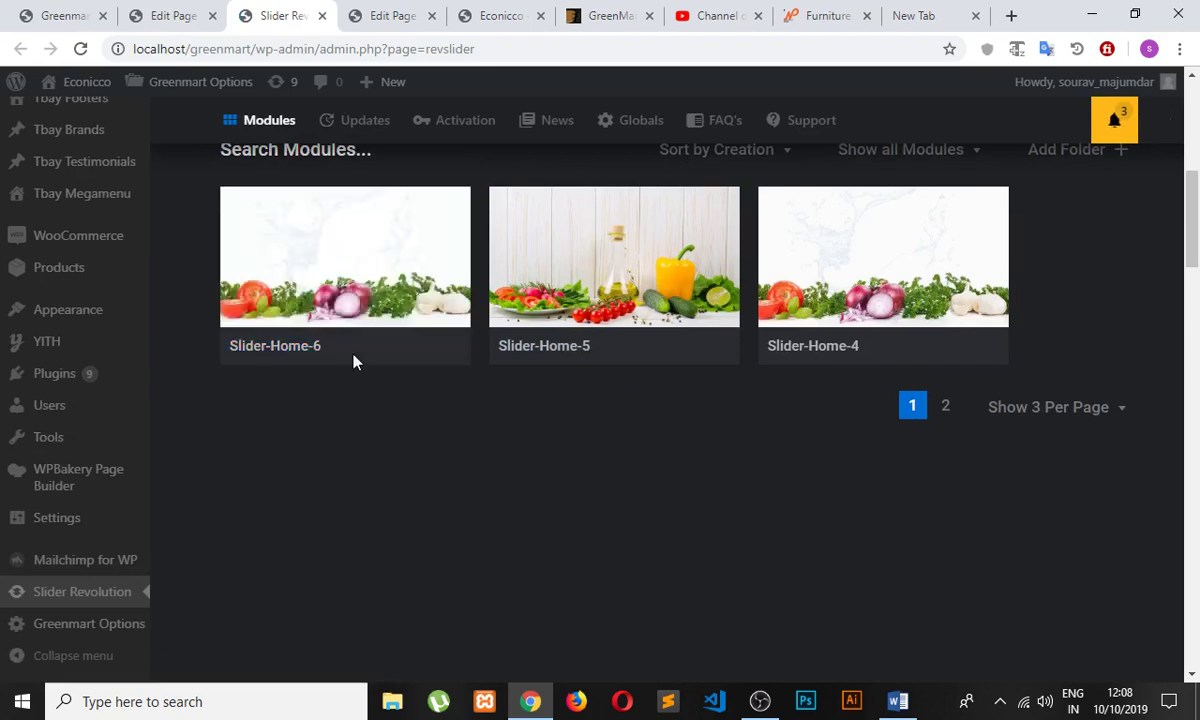
click(351, 277)
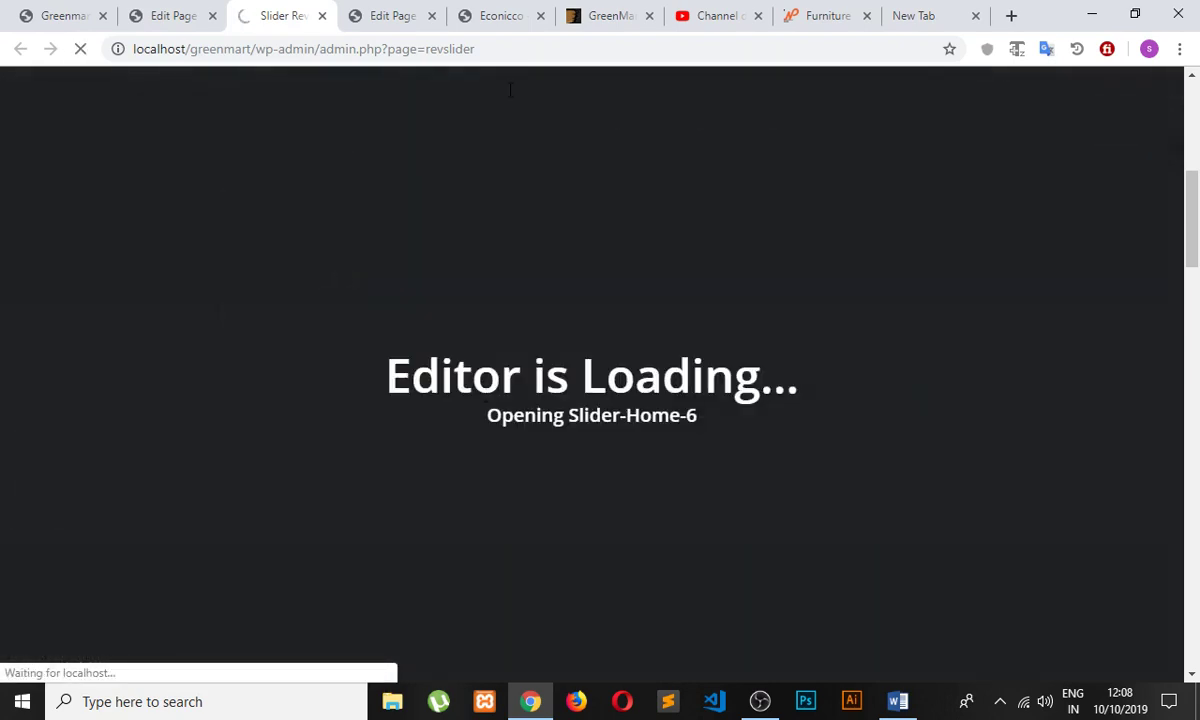
- Check the page's slider element and the available slider modules in the page editors while Slider-Home-6 loads
click(391, 17)
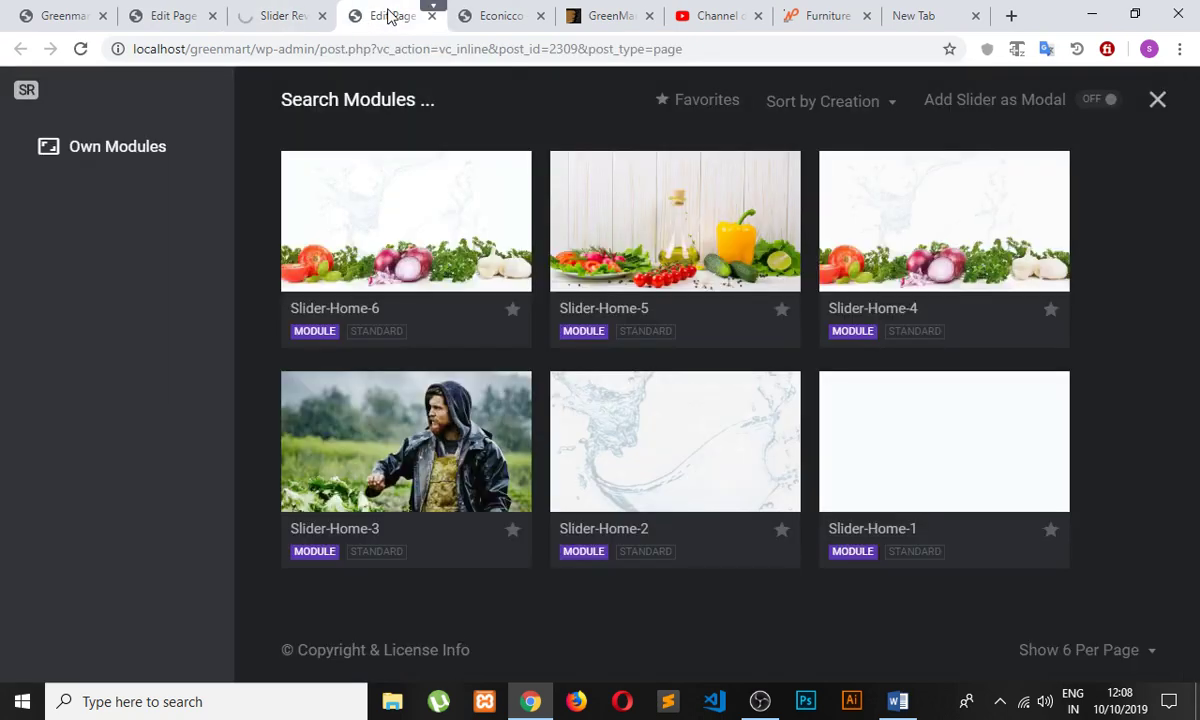
click(172, 16)
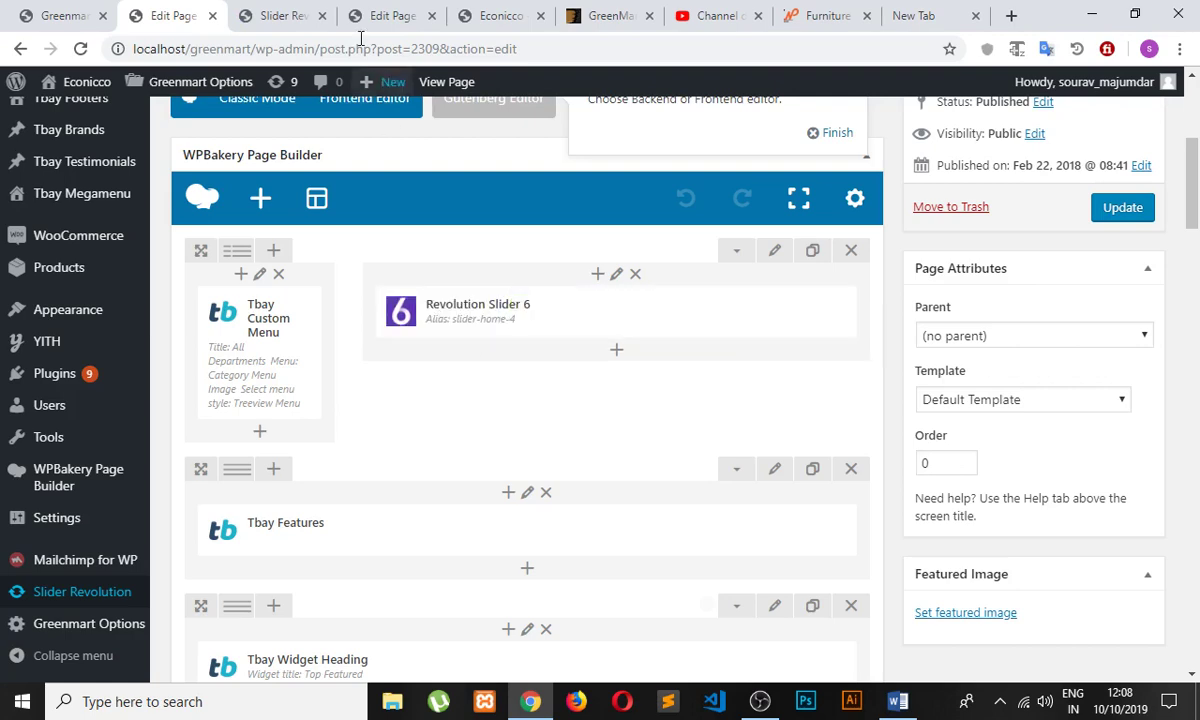
click(283, 16)
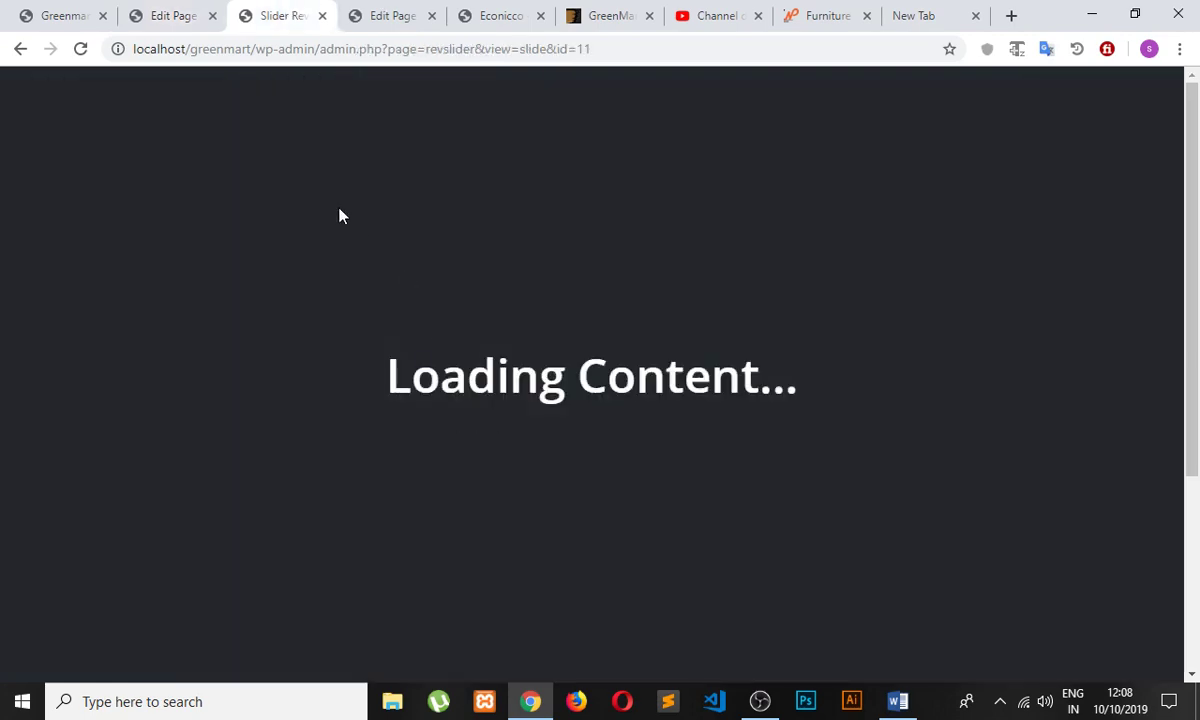
click(388, 15)
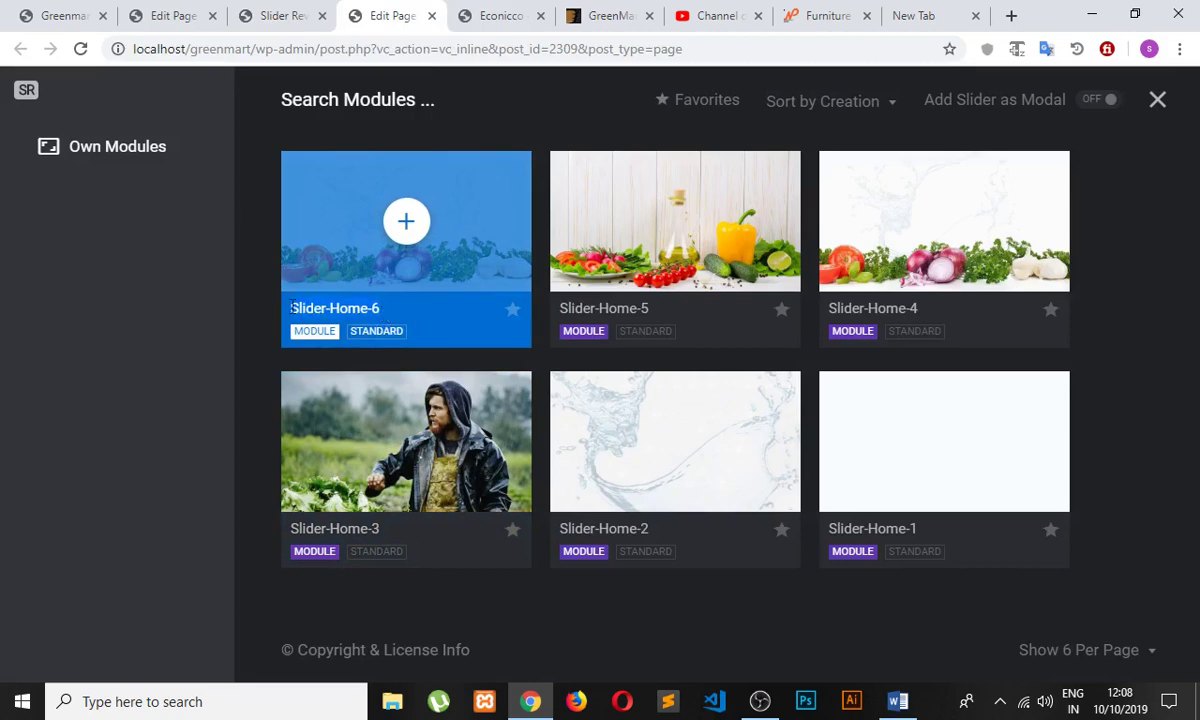
click(364, 328)
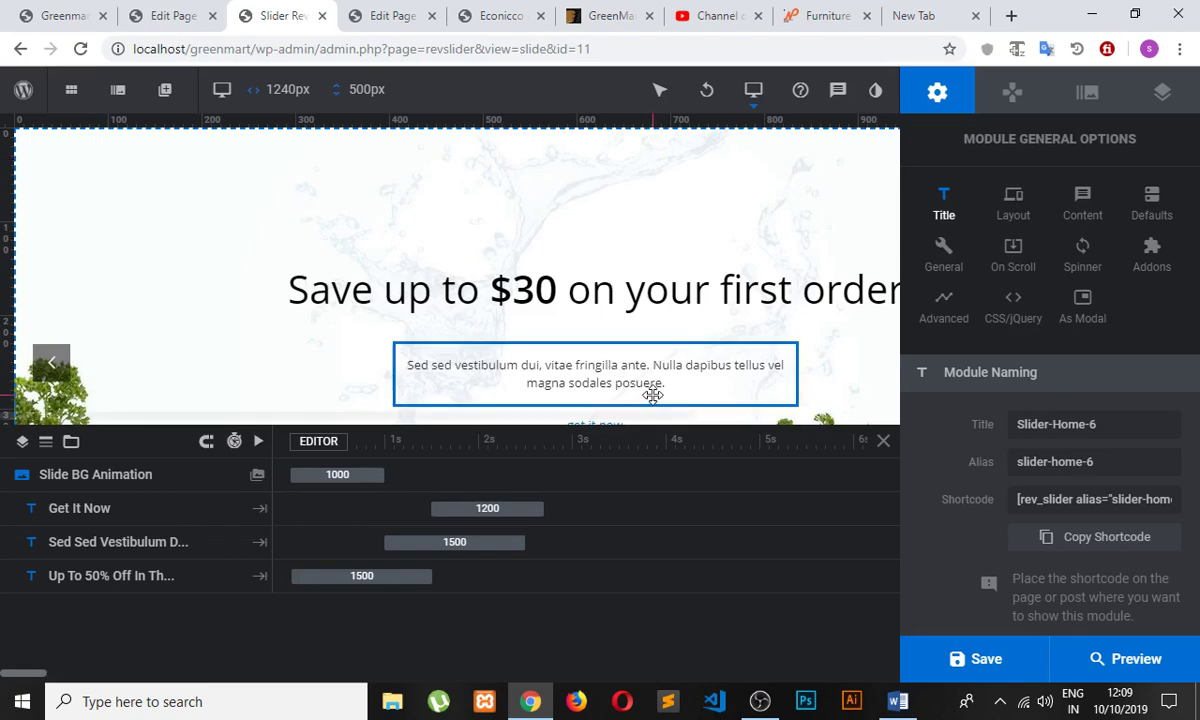
- Change the saving amount in the Slider-Home-6 headline text to $40
click(505, 16)
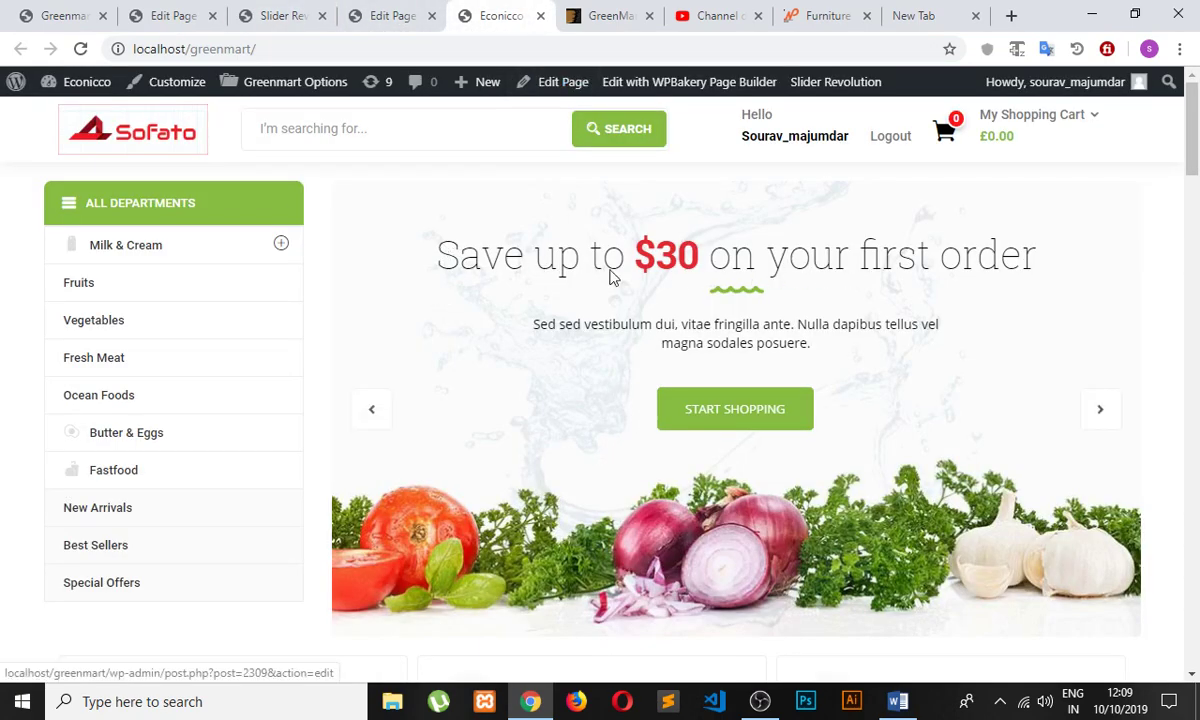
click(240, 18)
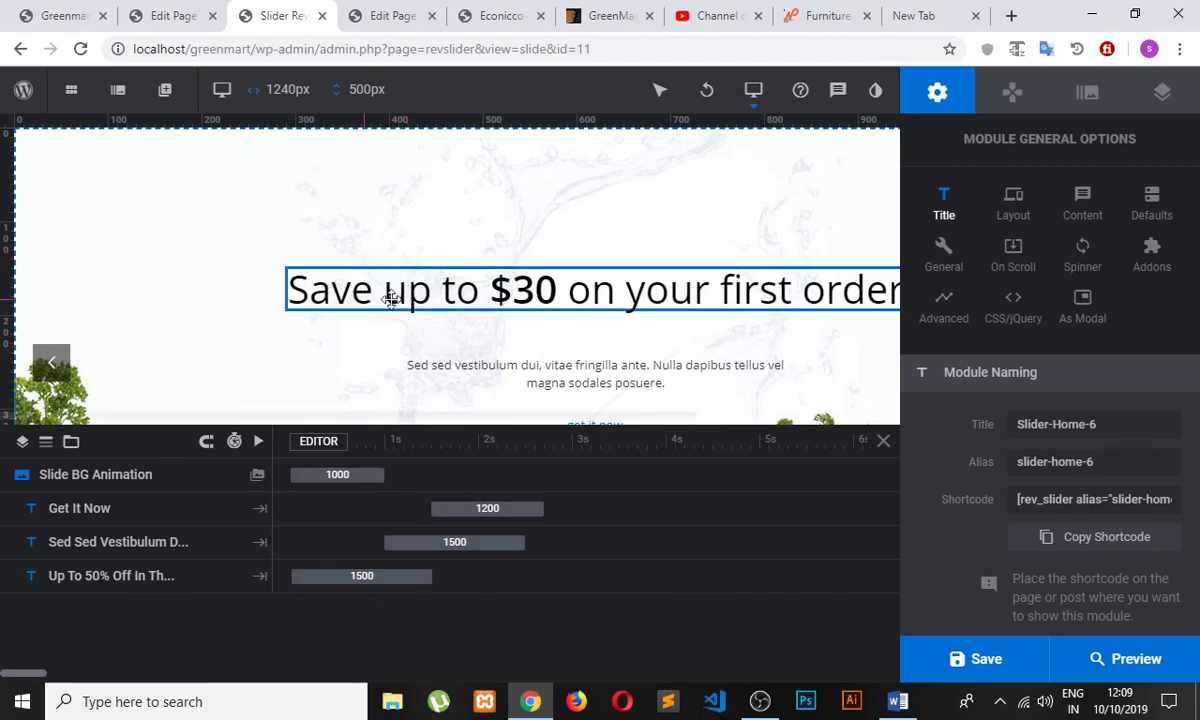
click(524, 283)
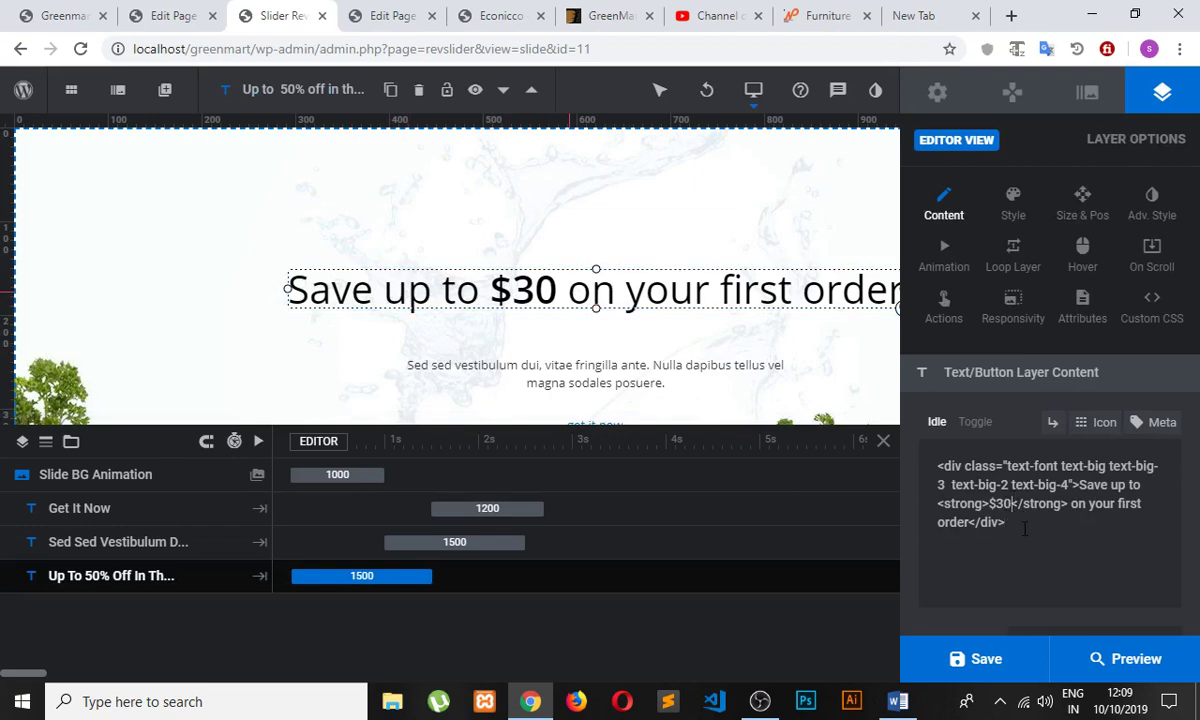
scroll(1024, 530, down, 2)
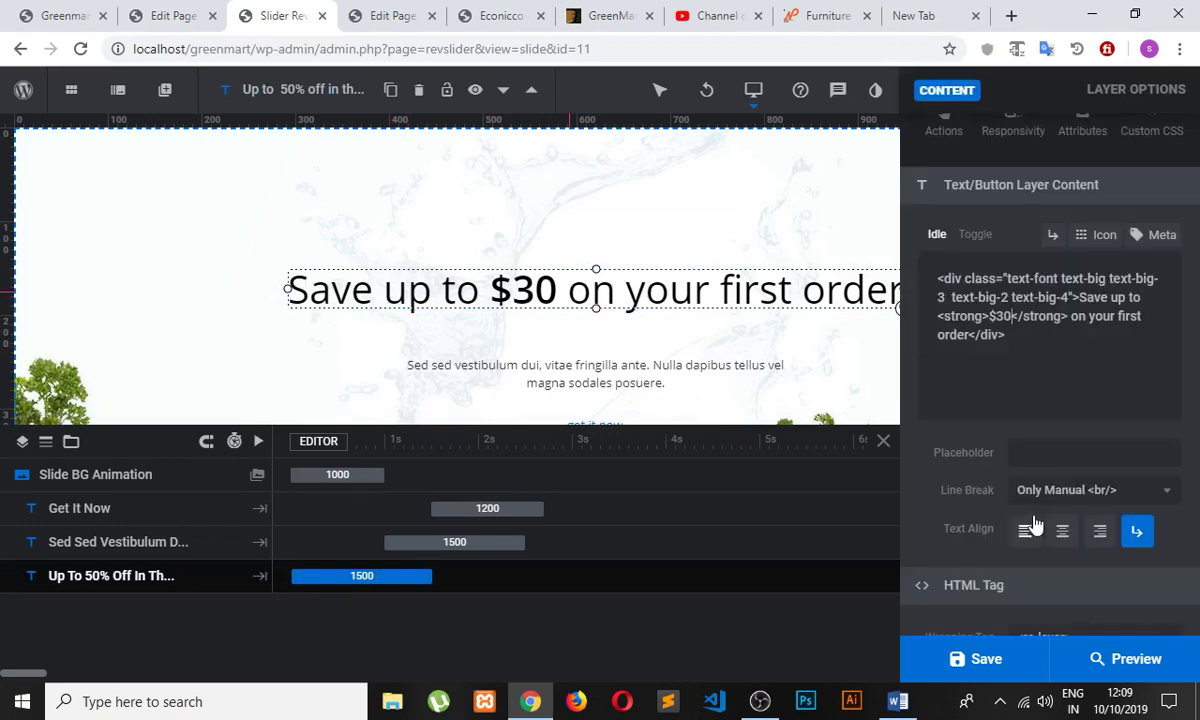
scroll(1018, 457, up, 1)
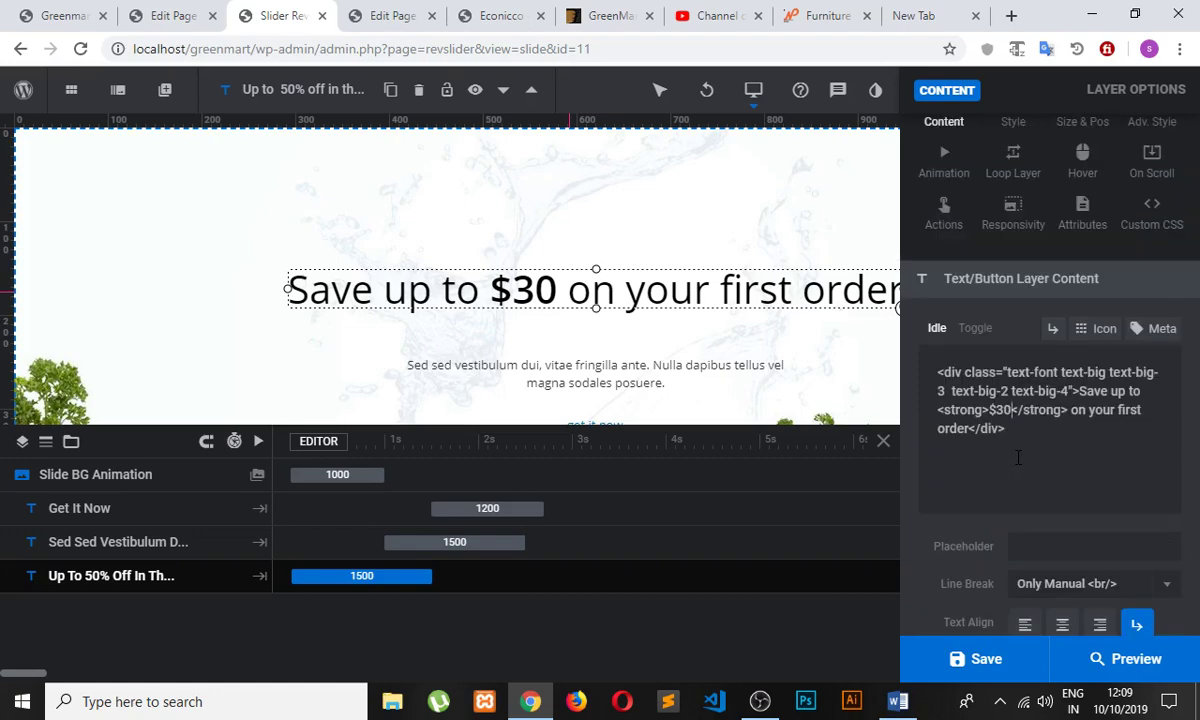
key(BackSpace)
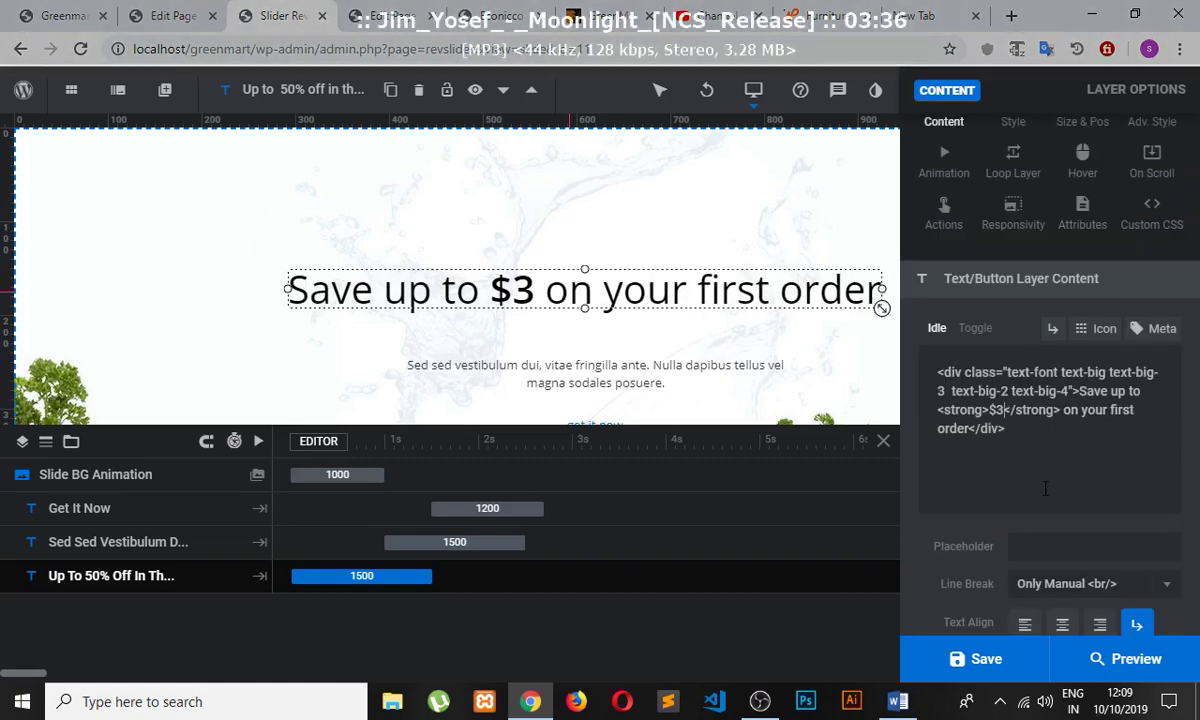
key(BackSpace)
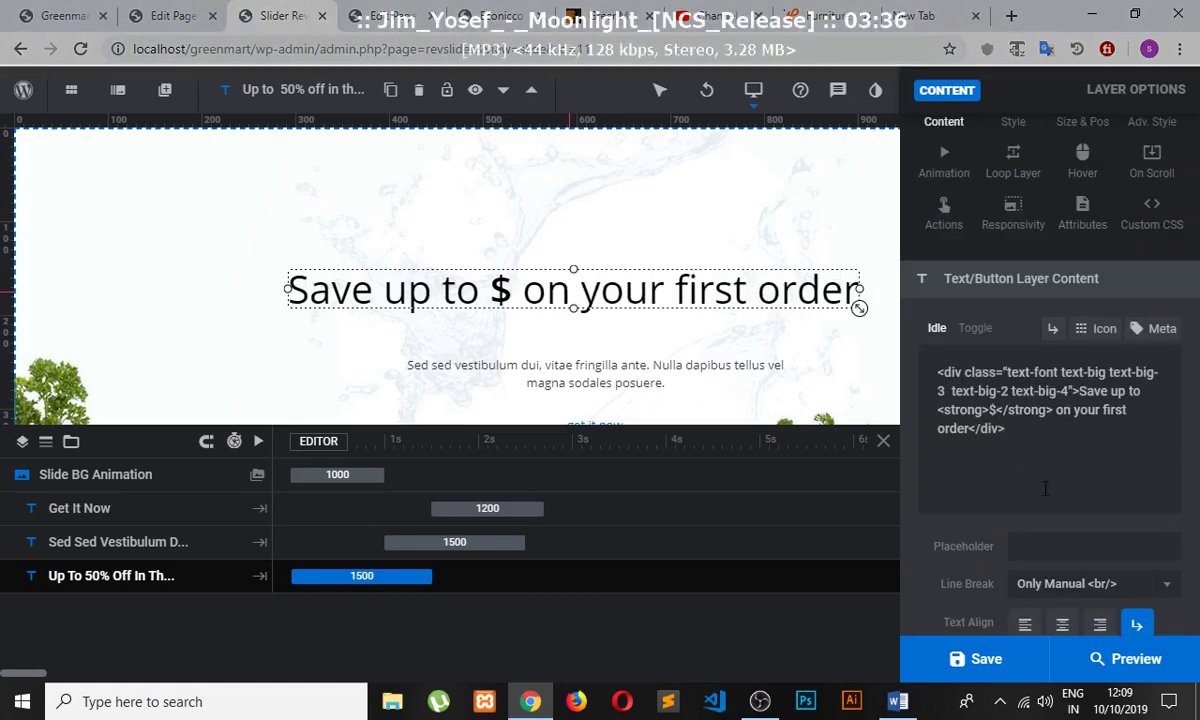
text(40)
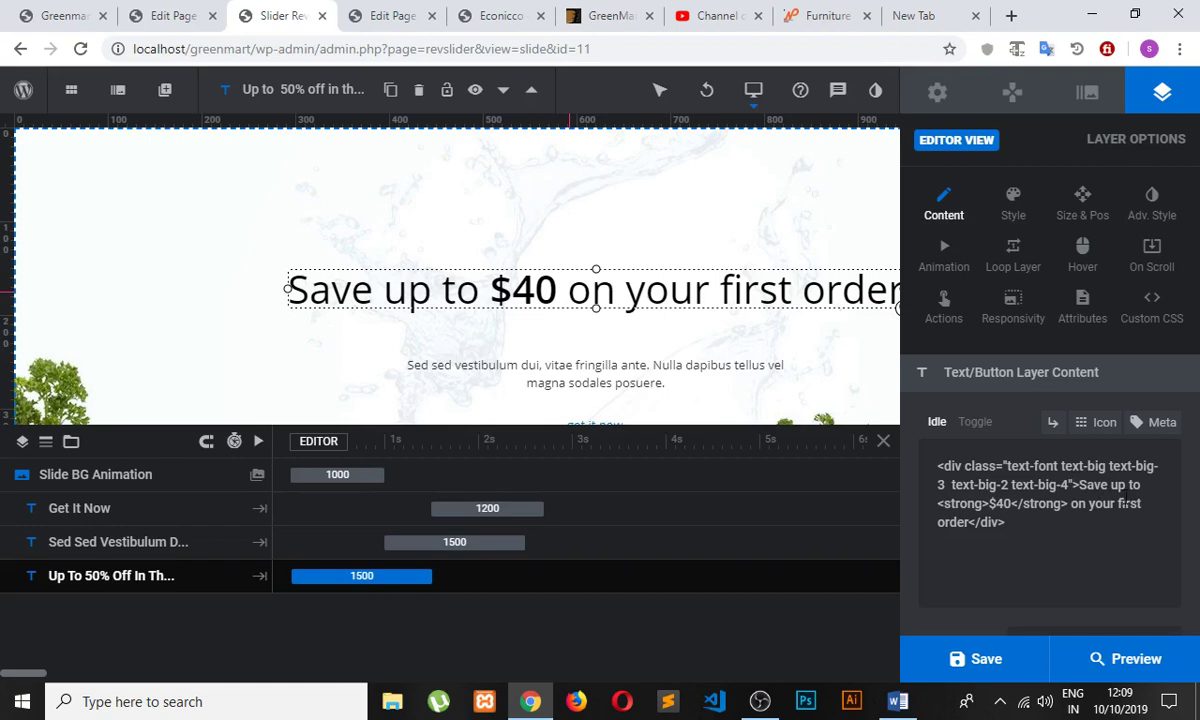
- Break the headline layer's HTML onto separate lines for the opening div, "Save up to", the strong $40, the remaining text and the closing div
key(Return)
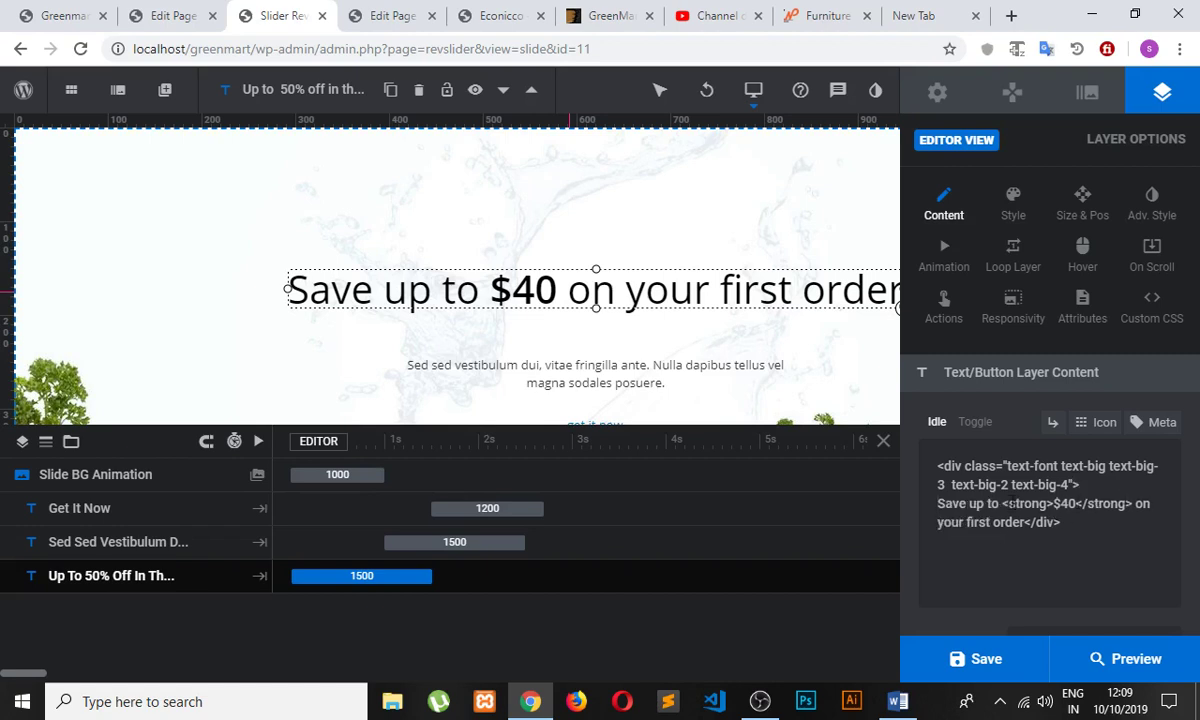
click(1004, 503)
key(Return)
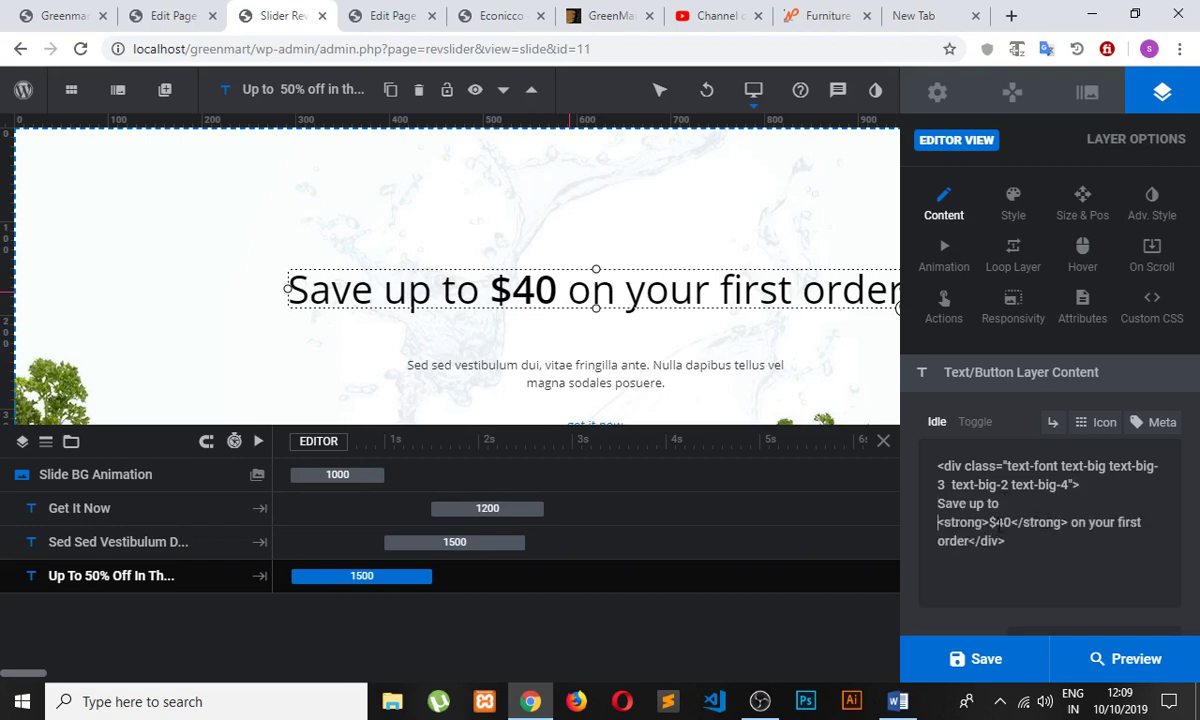
click(989, 522)
key(Return)
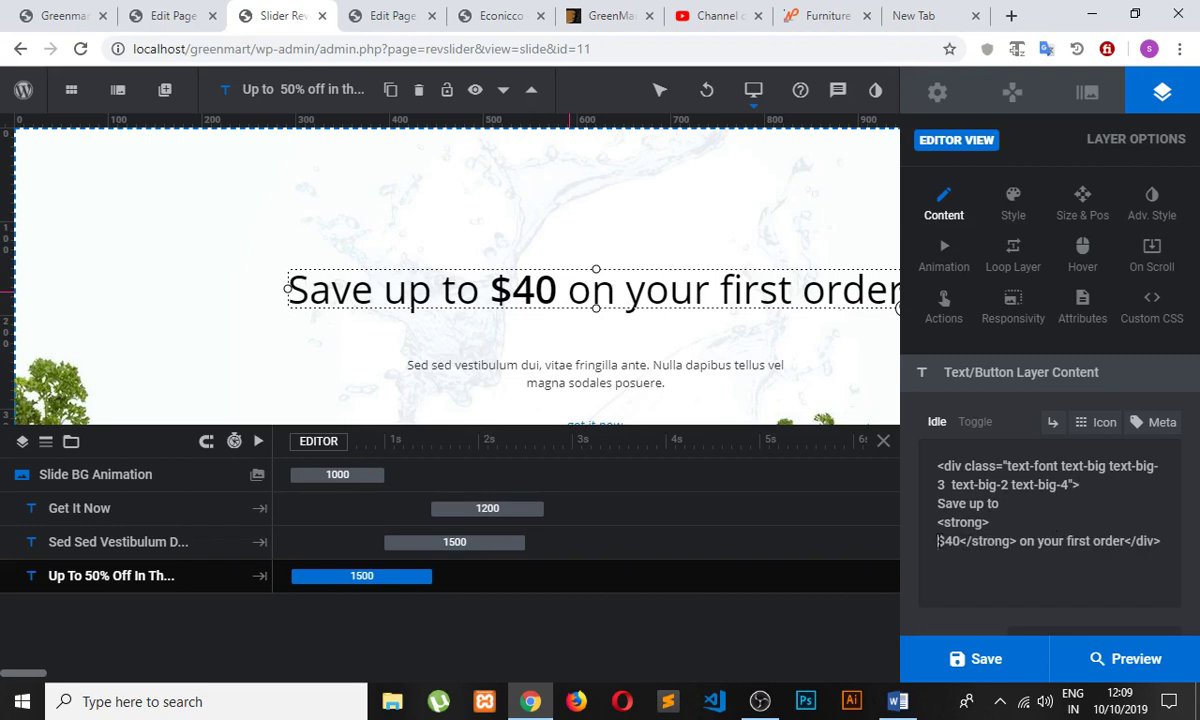
key(BackSpace)
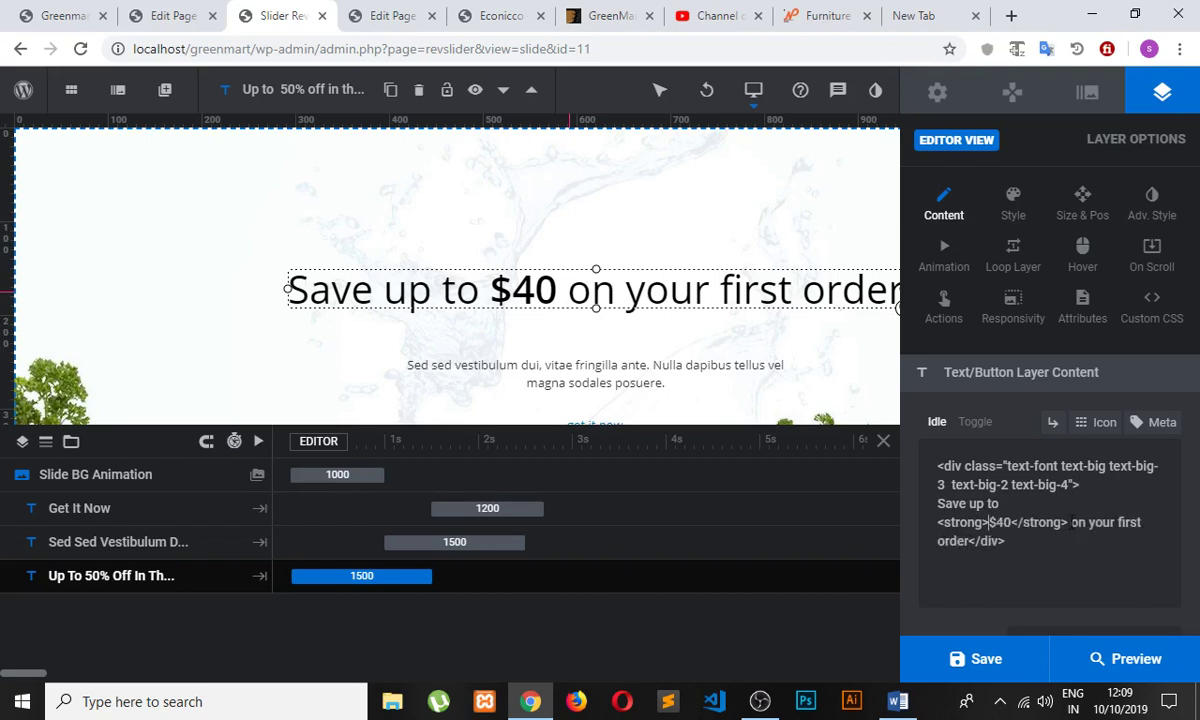
click(1070, 522)
key(Return)
click(1045, 541)
key(Return)
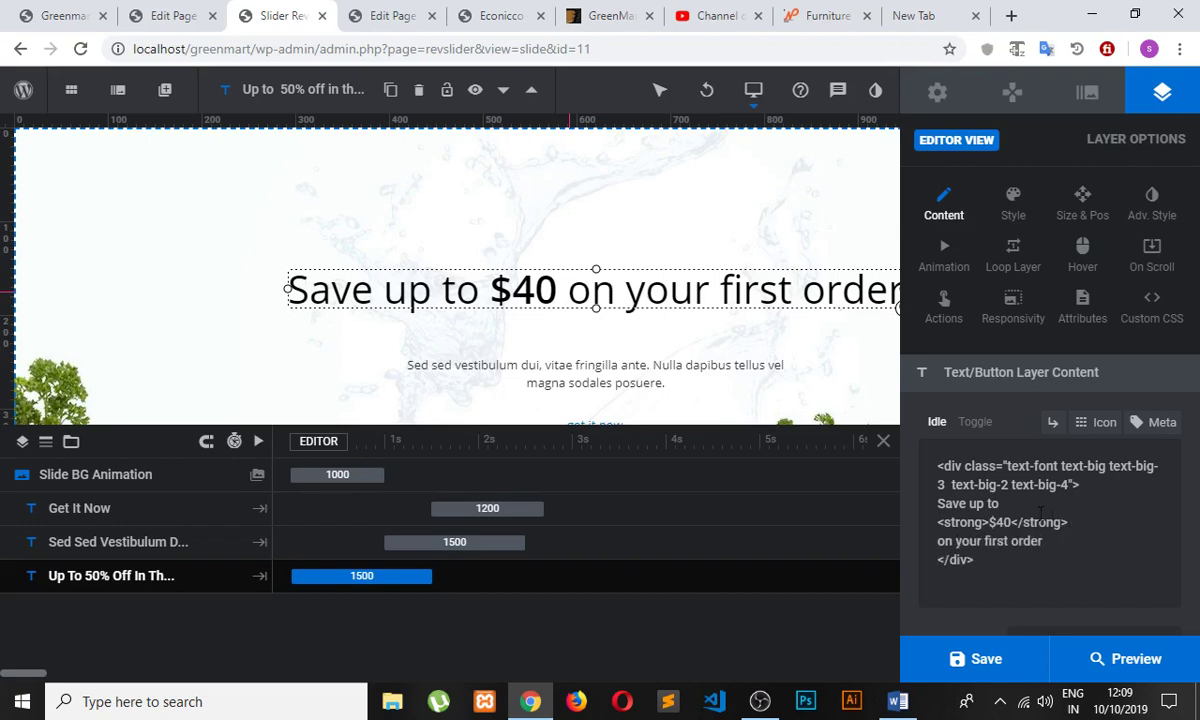
key(Left)
click(1100, 490)
key(Return)
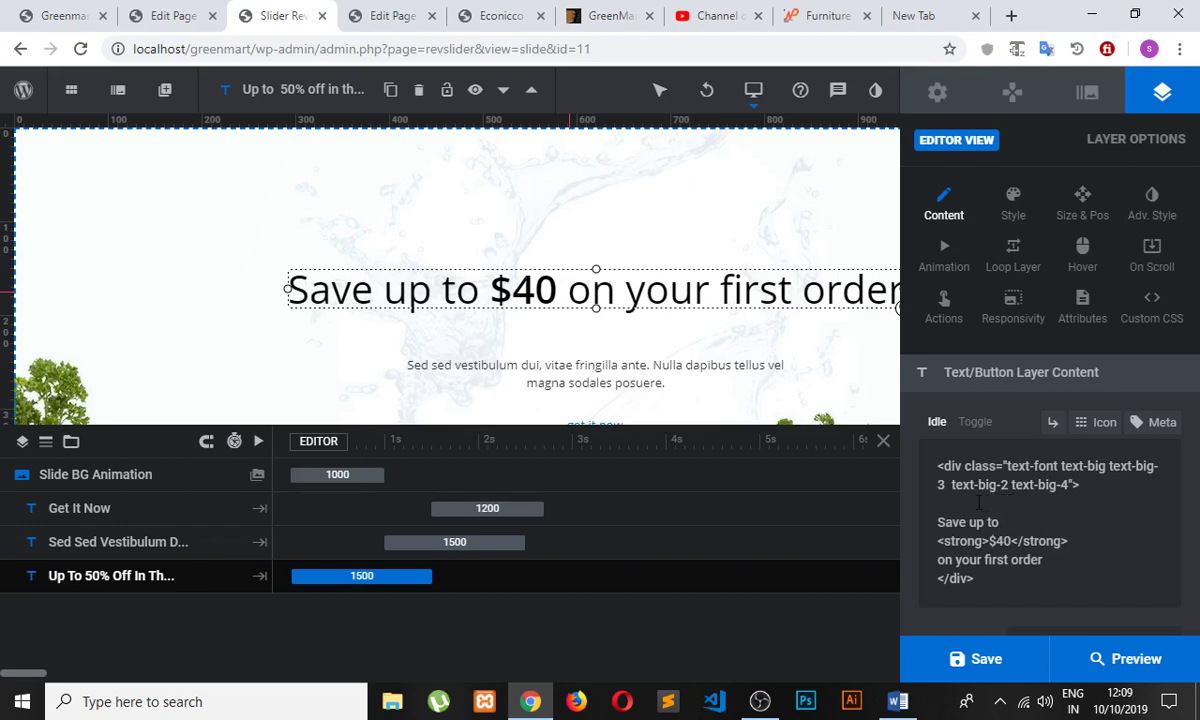
- Replace "on your first order" with "Off" in the headline layer's text
triple_click(970, 521)
click(1025, 515)
key(BackSpace)
key(BackSpace)
key(BackSpace)
key(BackSpace)
key(BackSpace)
key(BackSpace)
key(BackSpace)
key(BackSpace)
key(BackSpace)
key(BackSpace)
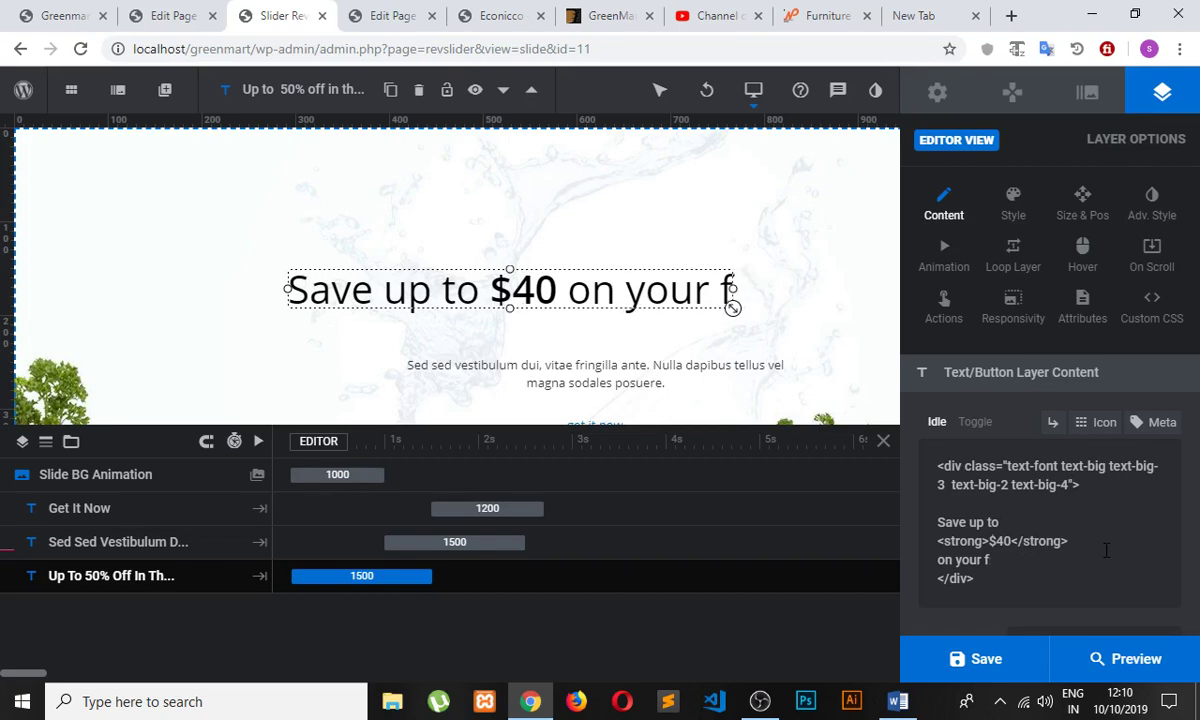
key(BackSpace)
key(BackSpace)
key(BackSpace)
key(BackSpace)
key(BackSpace)
key(BackSpace)
key(BackSpace)
key(BackSpace)
key(BackSpace)
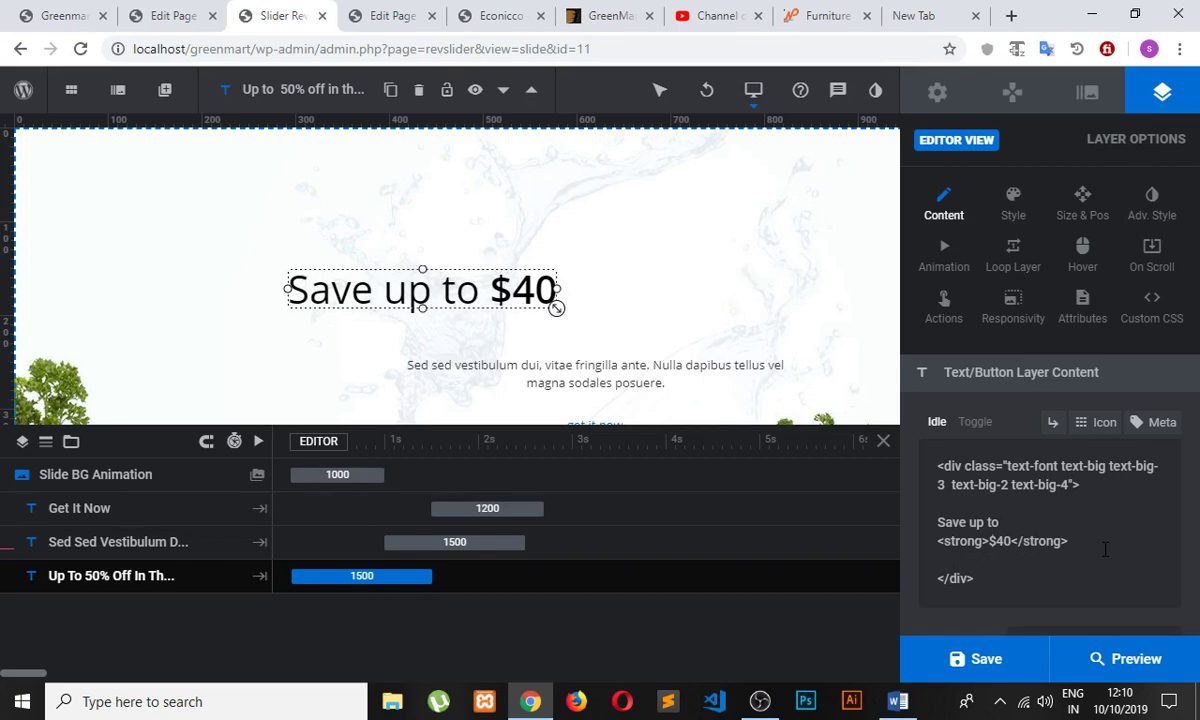
text(Off)
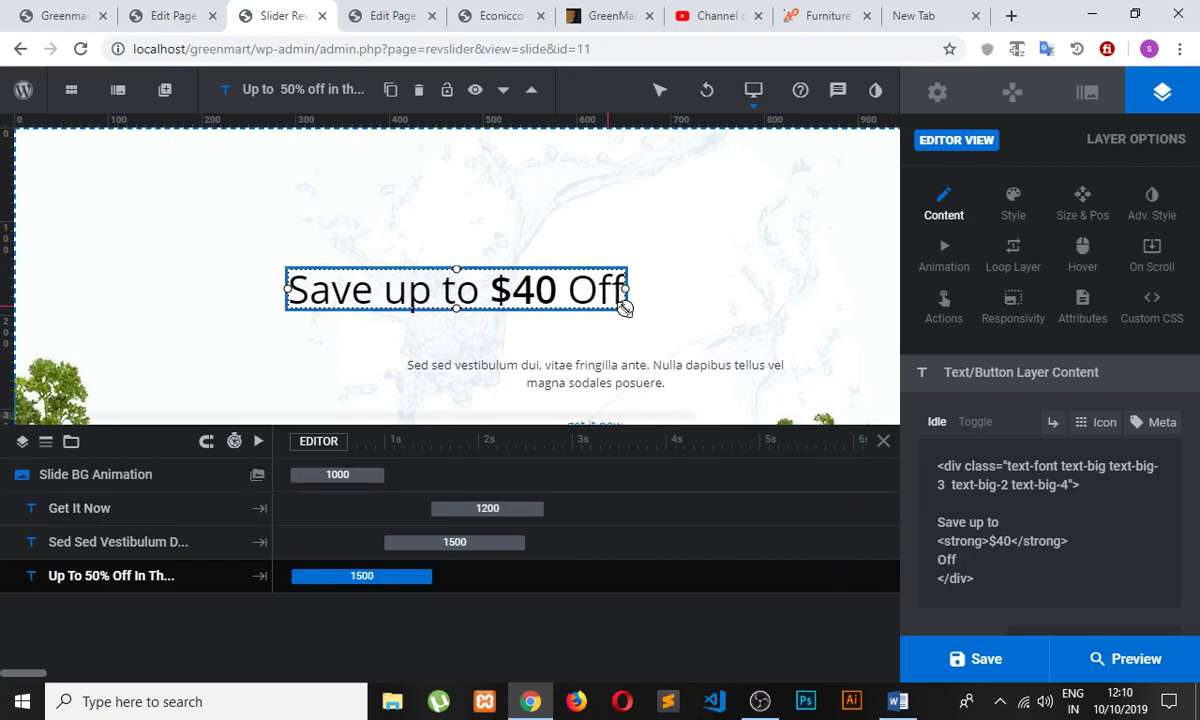
- Enlarge the headline layer to a 63 px font size, save the module and return to the Slider Revolution overview
drag(624, 308, 846, 316)
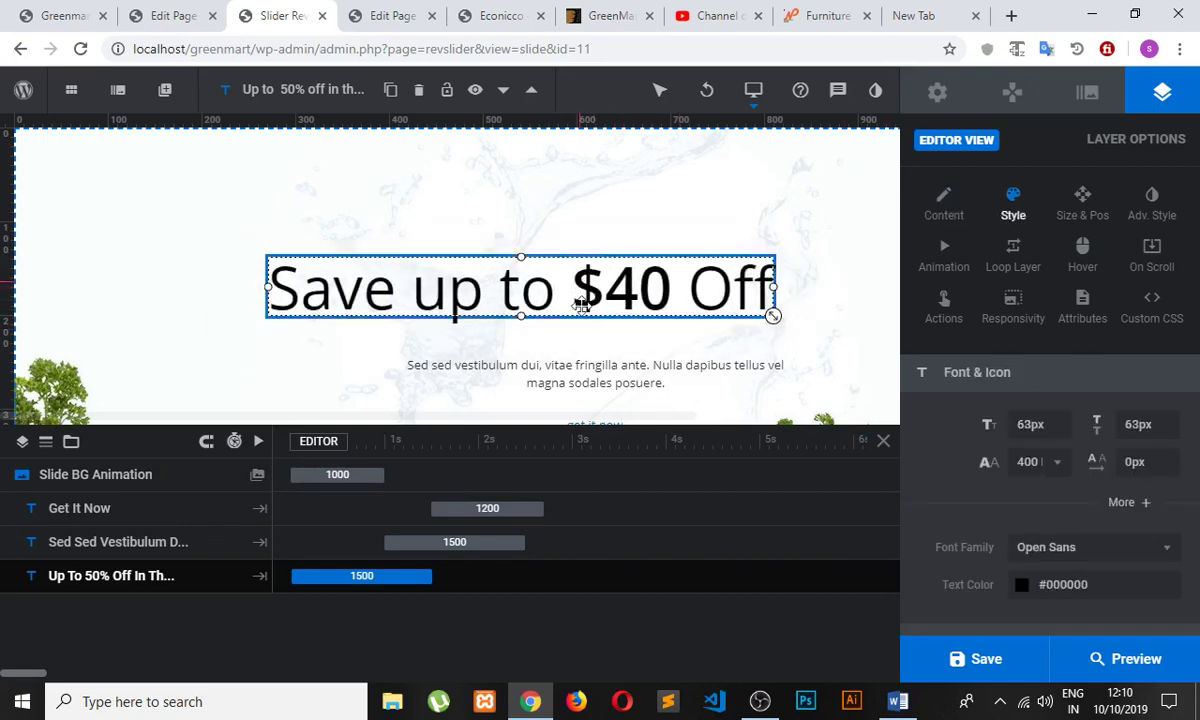
click(1033, 668)
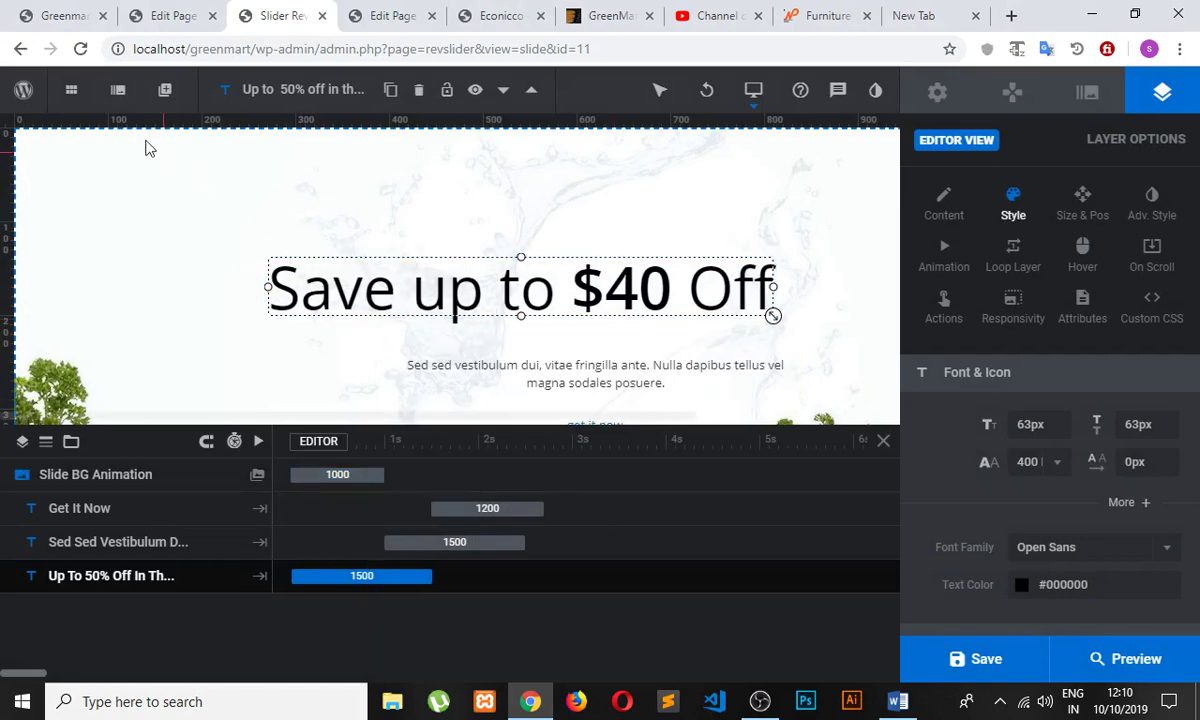
click(74, 104)
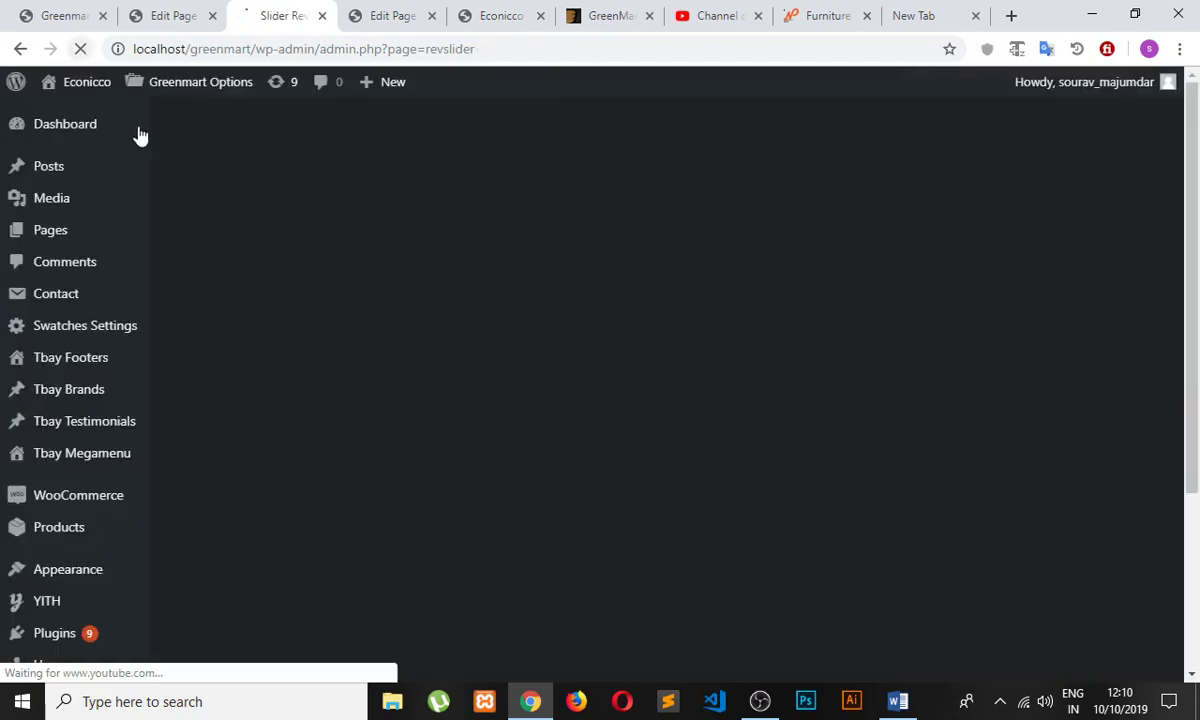
- Look through the open page editors and reload the storefront home page to check the slider headline
click(172, 15)
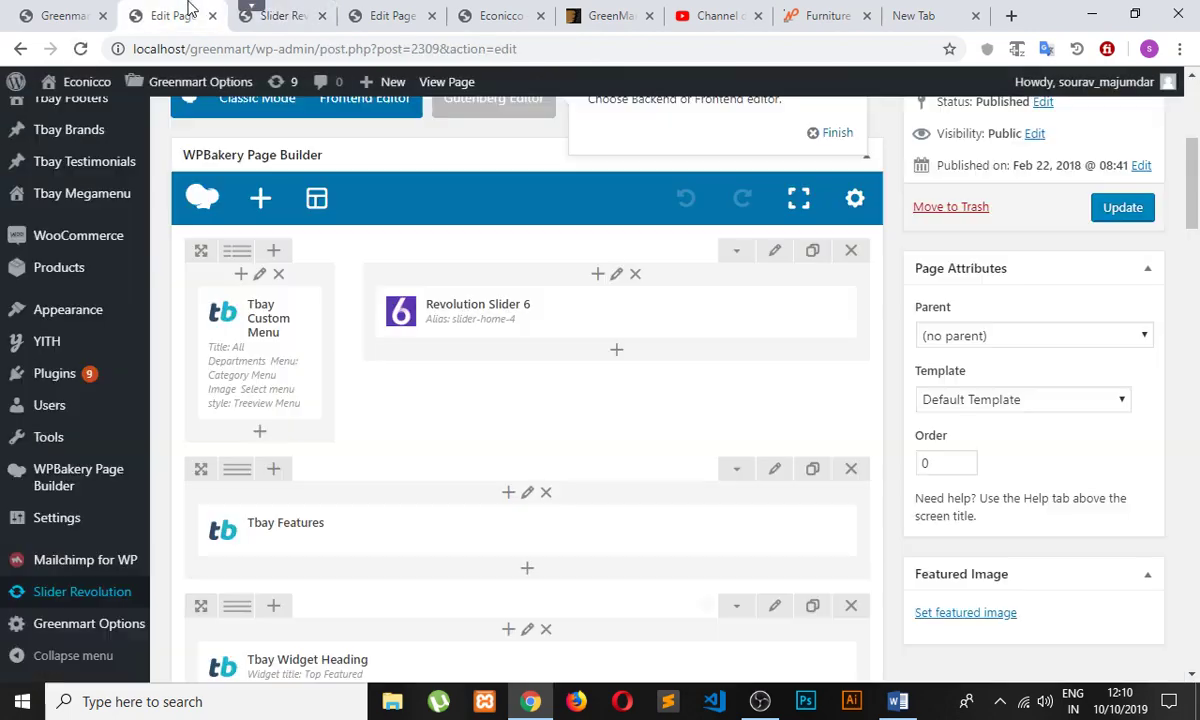
scroll(513, 445, up, 3)
click(390, 15)
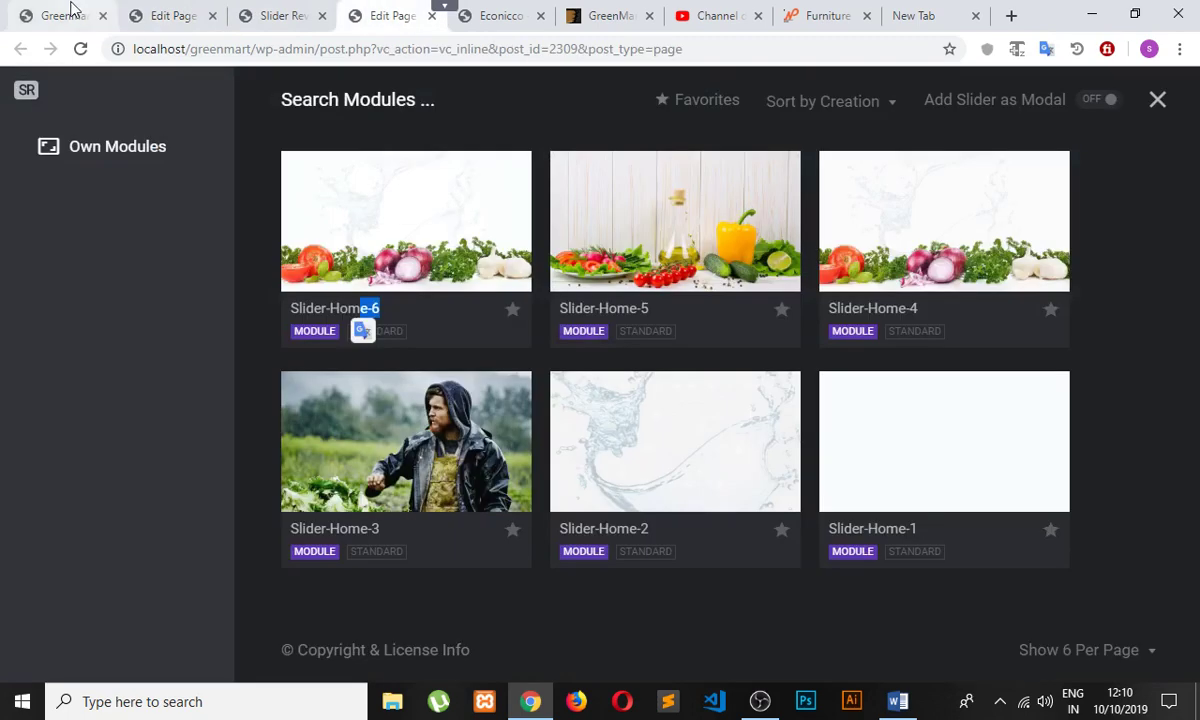
click(62, 15)
click(150, 15)
click(272, 15)
click(385, 15)
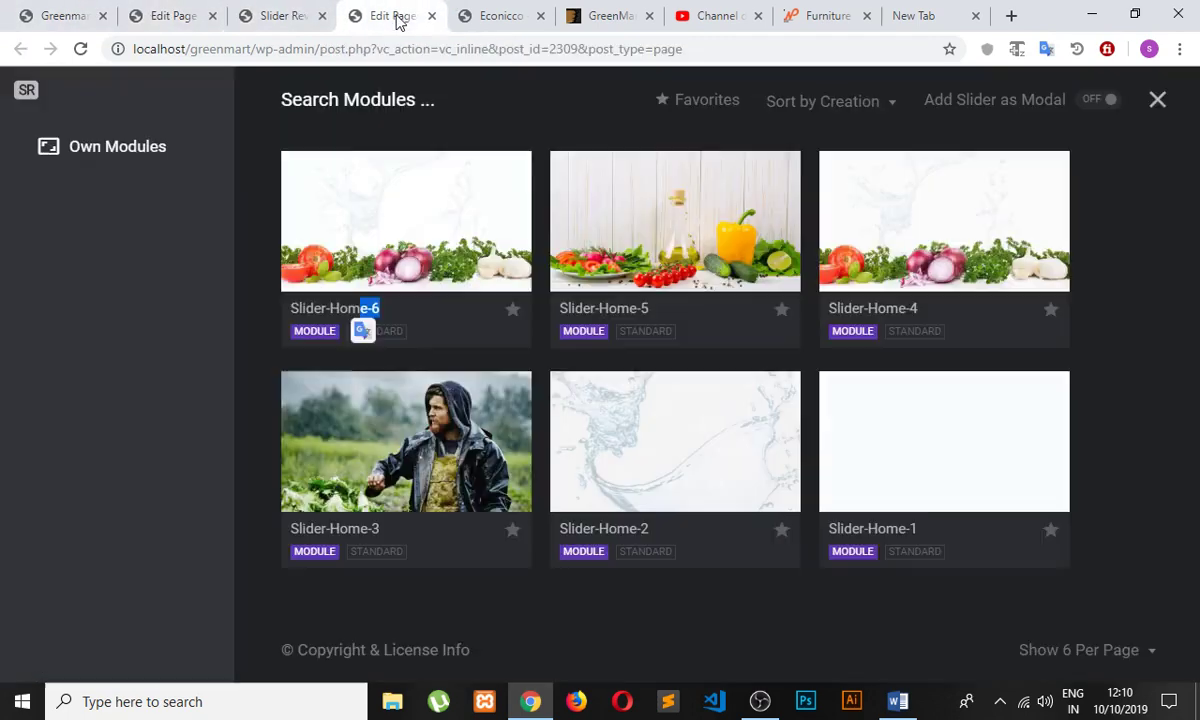
click(500, 16)
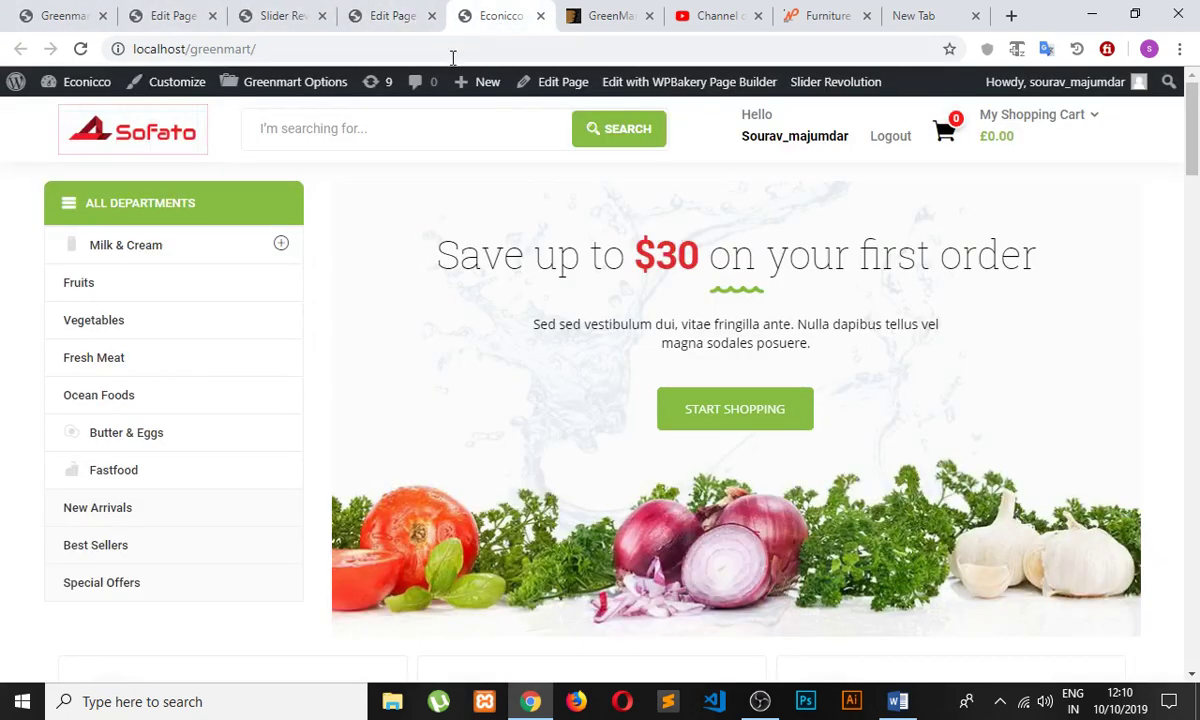
click(80, 48)
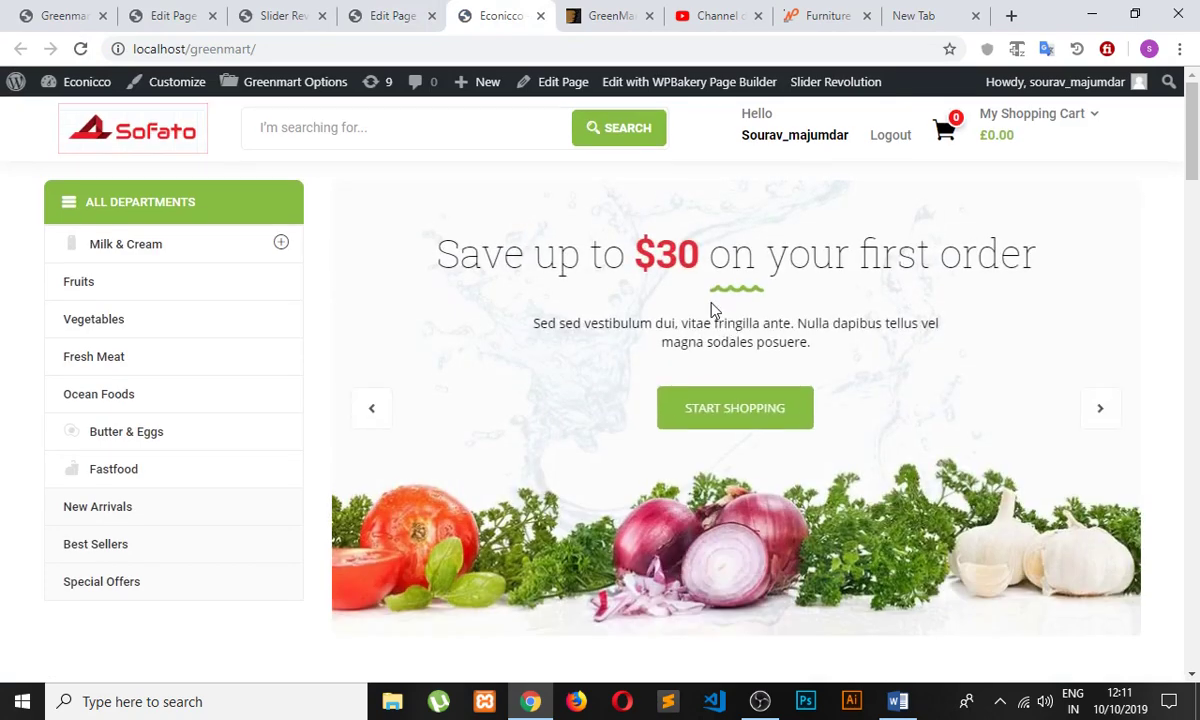
scroll(720, 322, down, 4)
scroll(720, 322, up, 4)
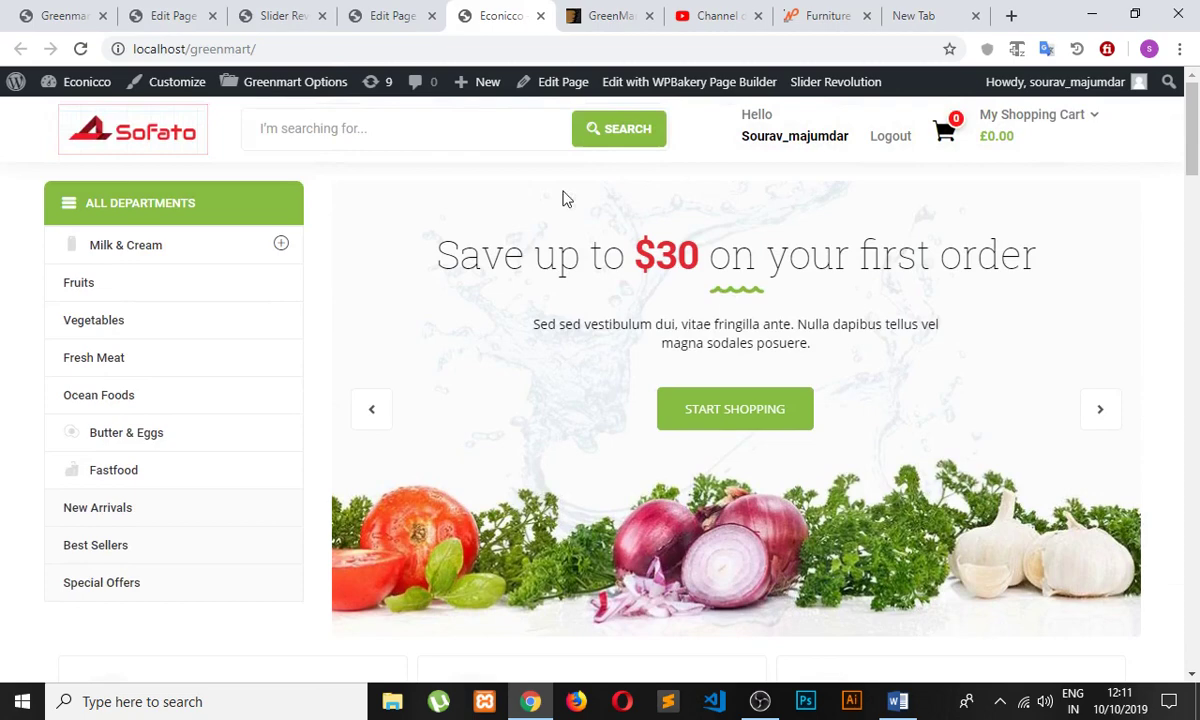
- Reopen the Slider-Home-6 module in its editor to check the edited headline
click(163, 20)
click(268, 16)
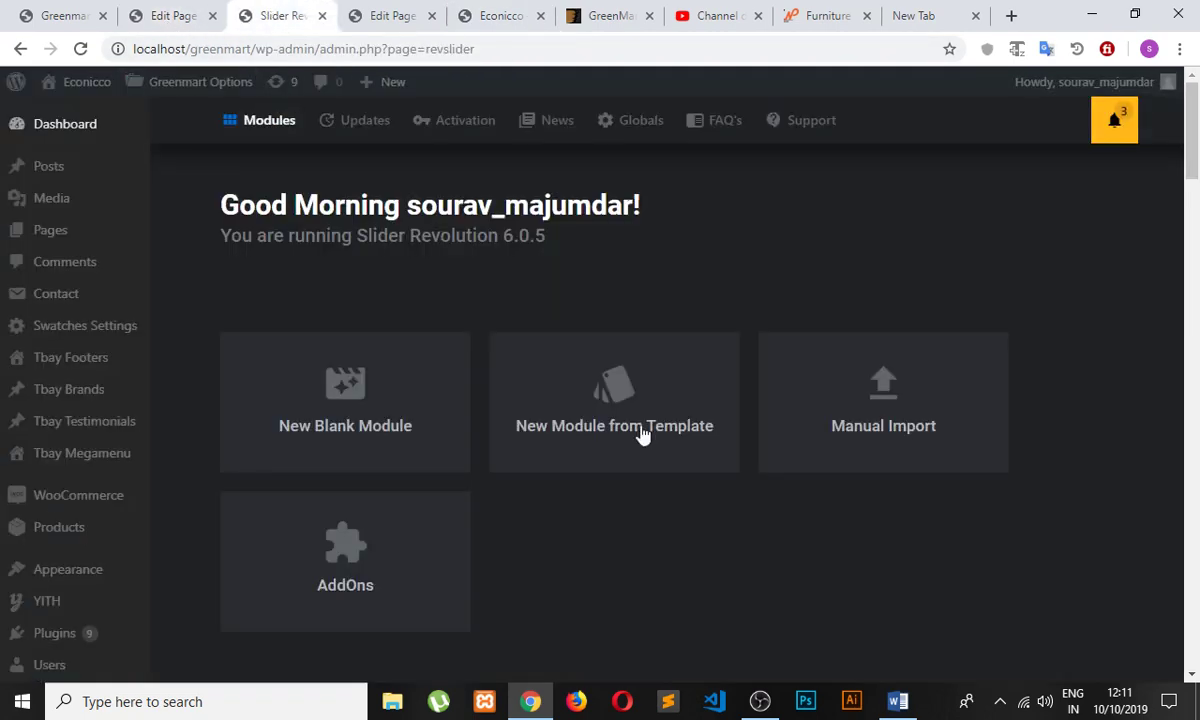
scroll(440, 400, down, 5)
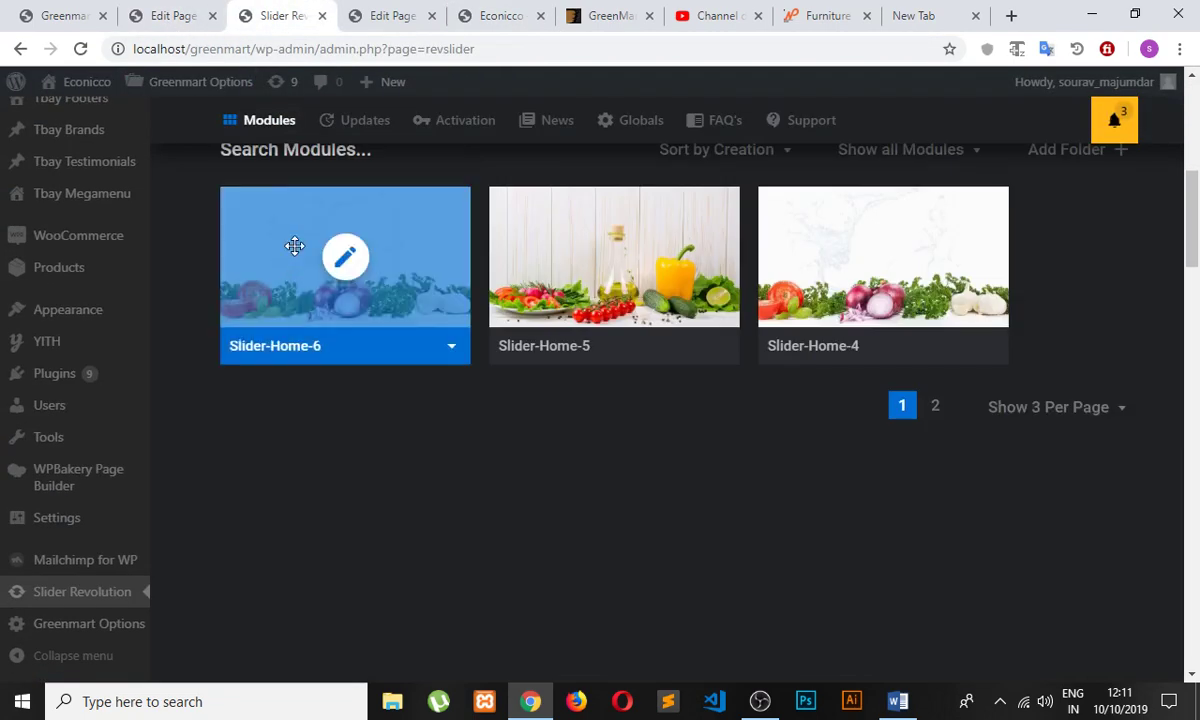
click(340, 238)
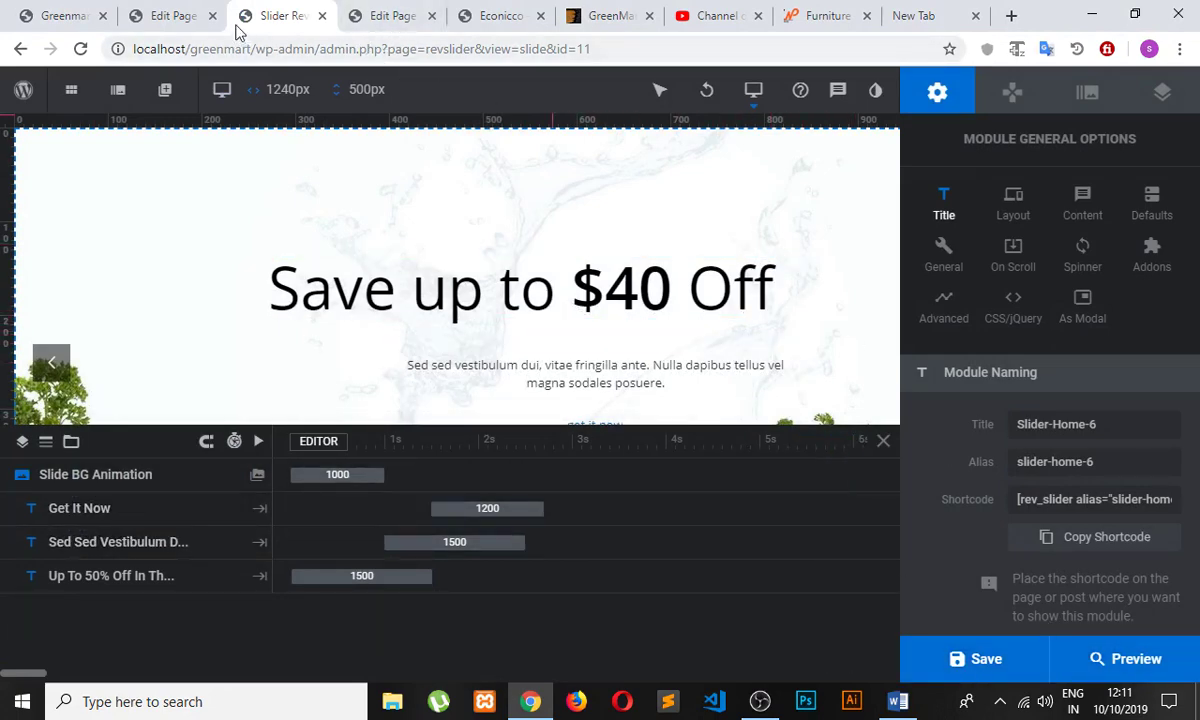
- Update the Home 8 page and reload the storefront home page to compare its slider with the edited module
click(197, 18)
click(1108, 482)
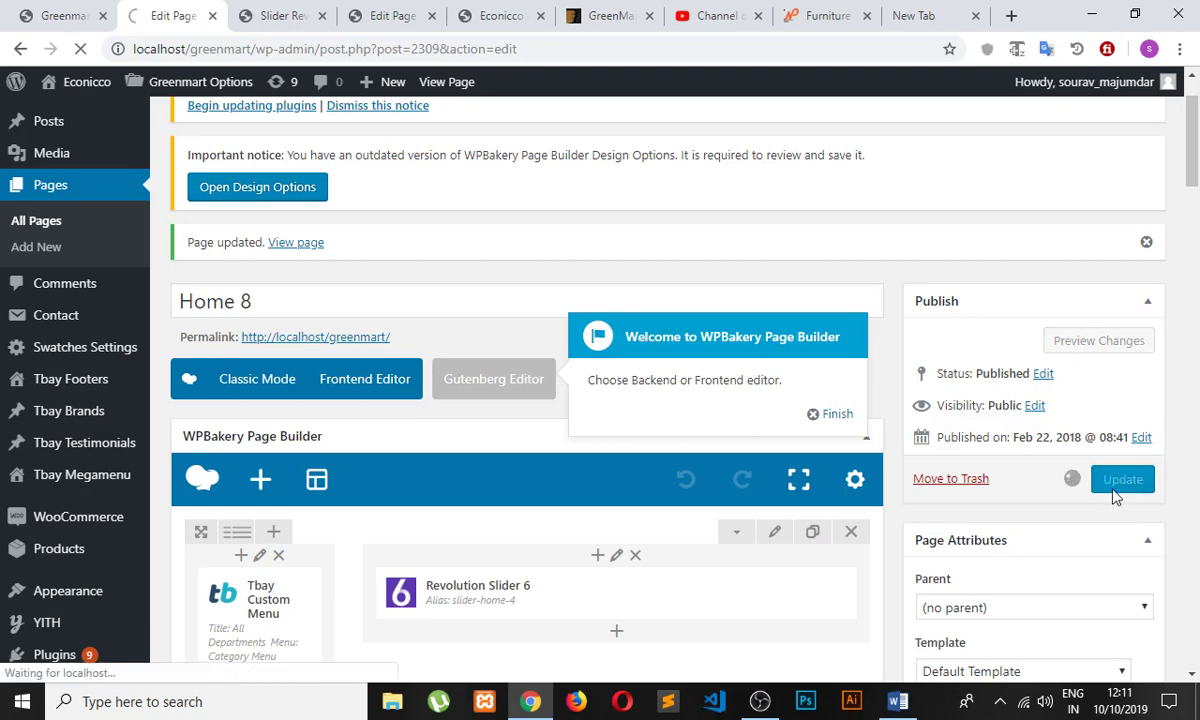
click(283, 15)
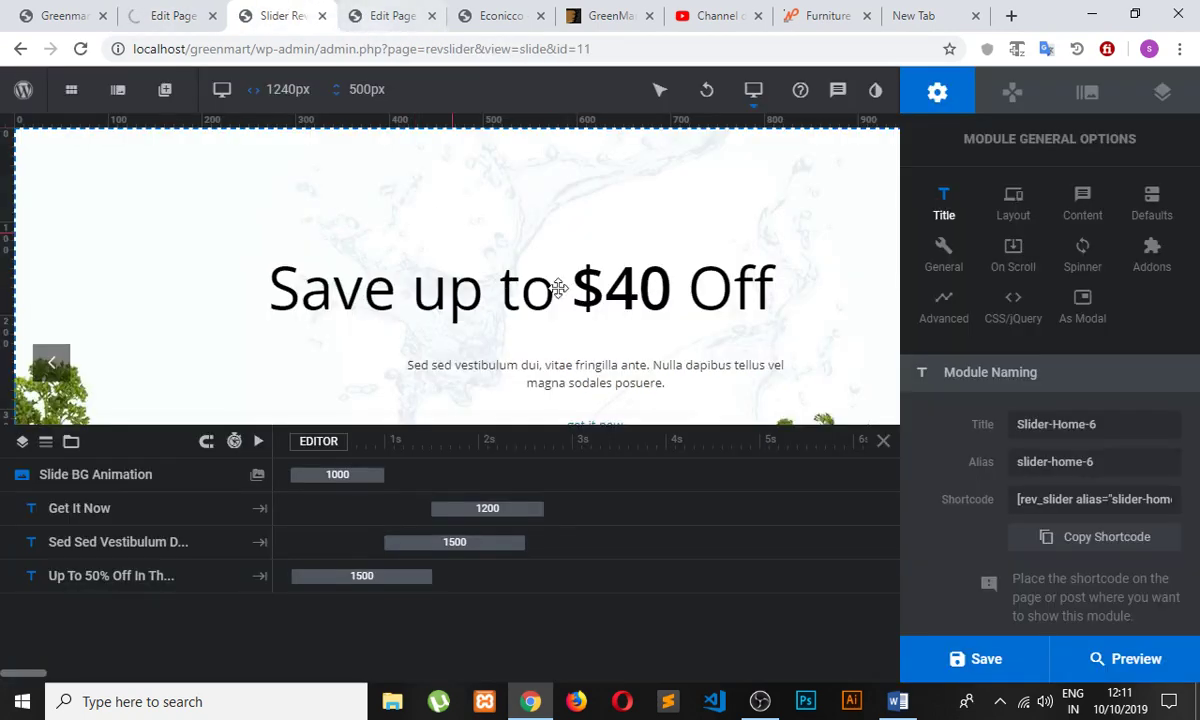
click(390, 15)
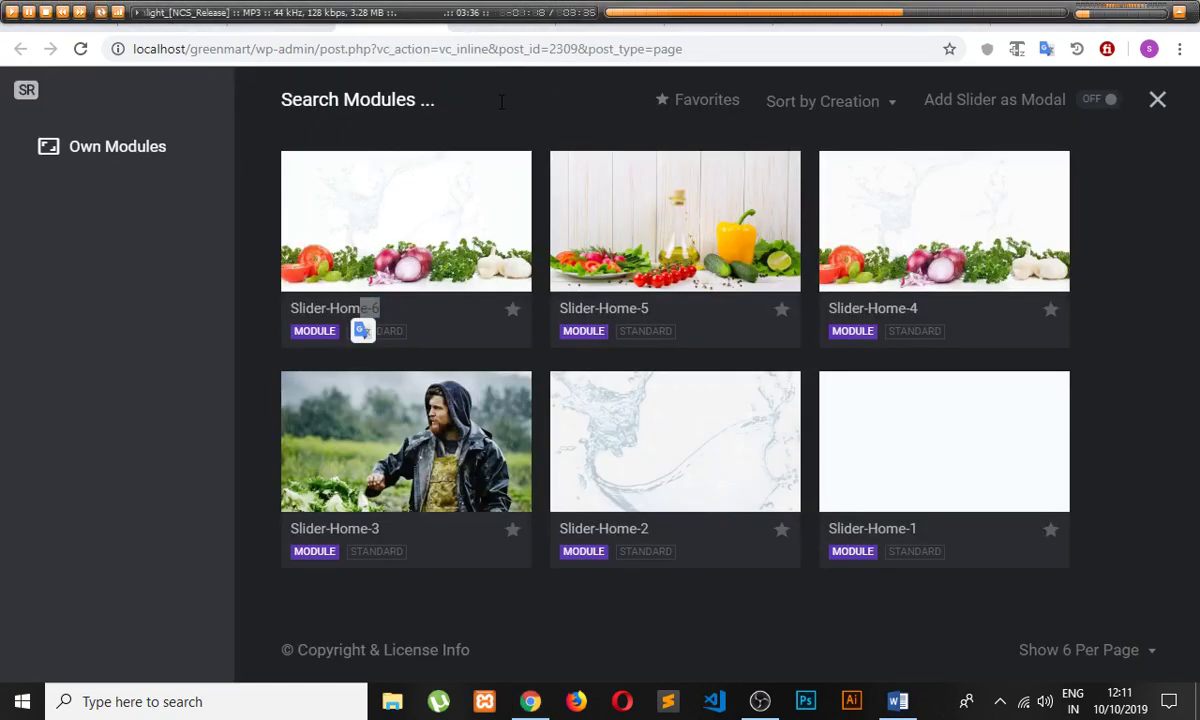
click(495, 22)
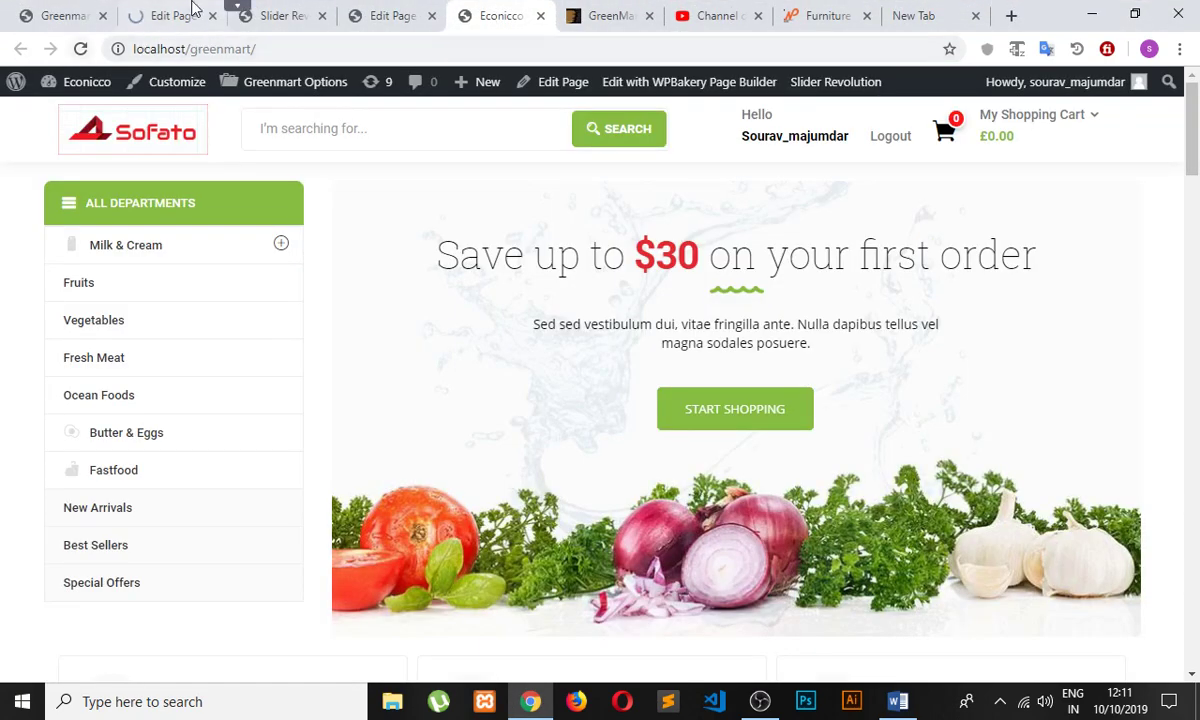
click(82, 54)
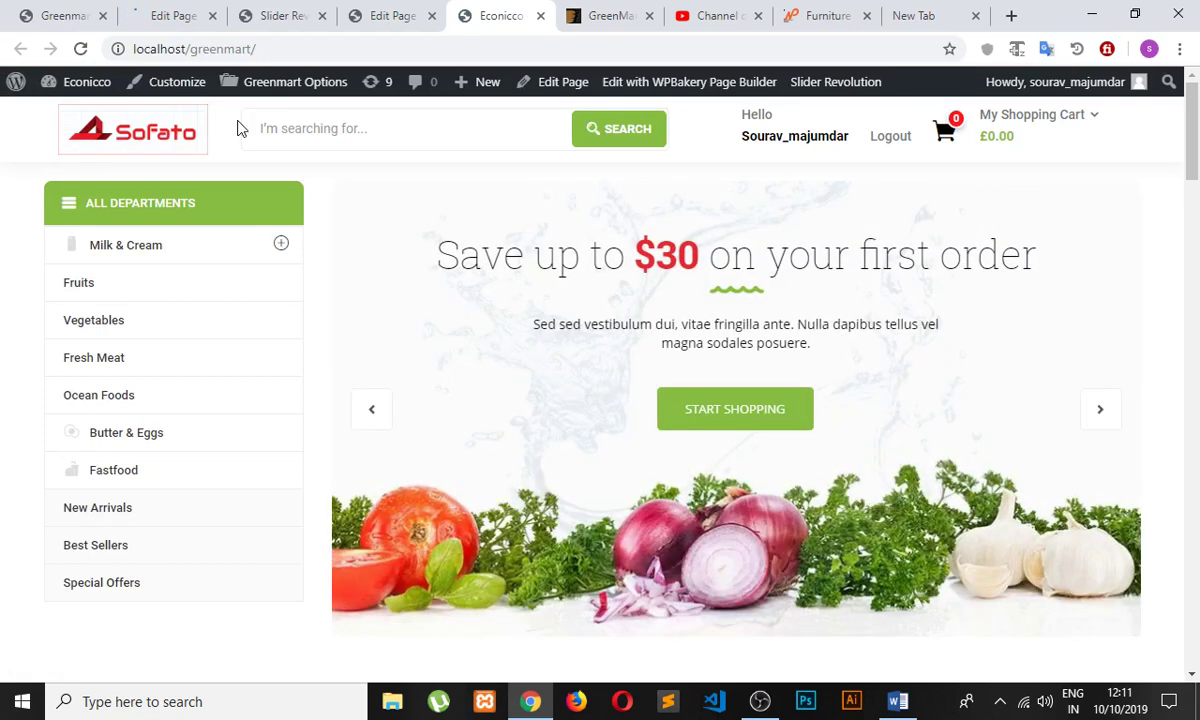
click(142, 24)
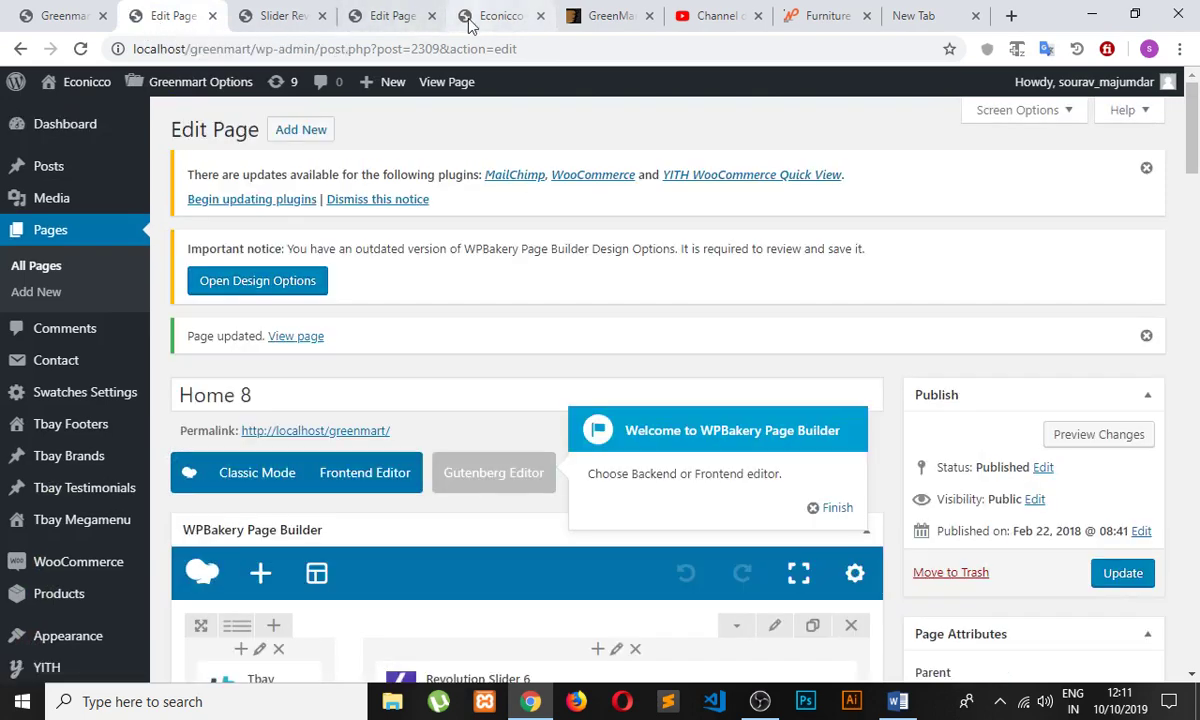
- Reload the storefront home page and flip through its slider slides to check the headline text
click(470, 20)
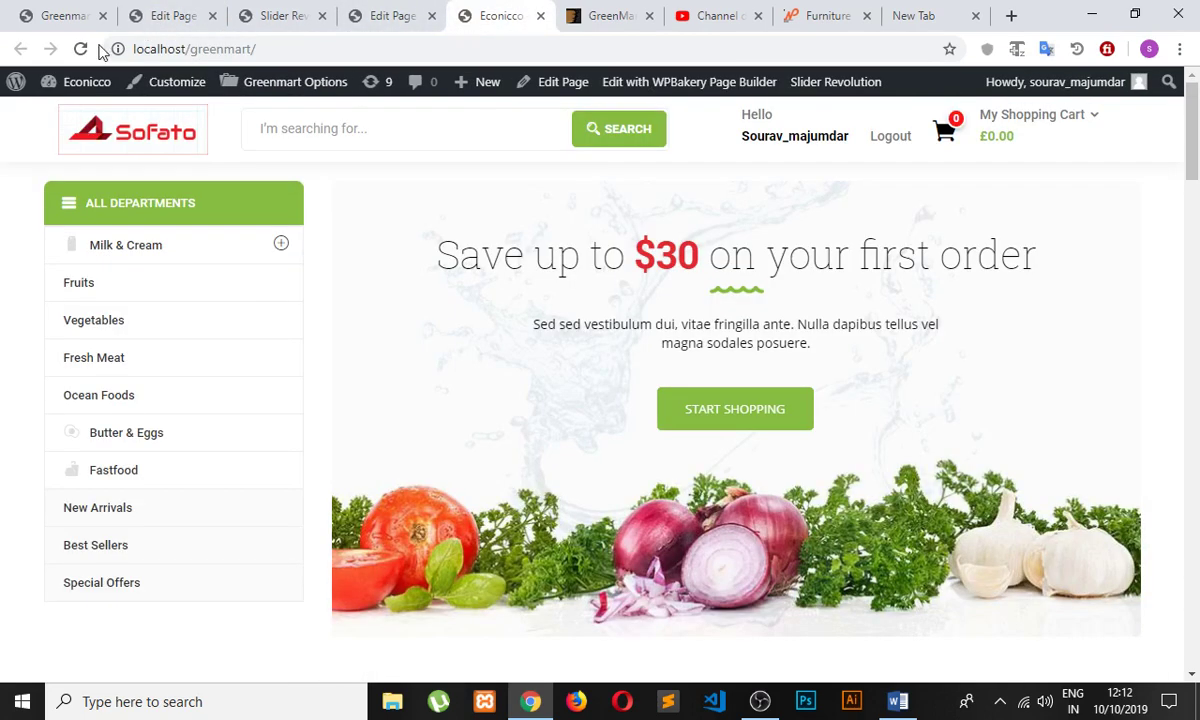
click(84, 48)
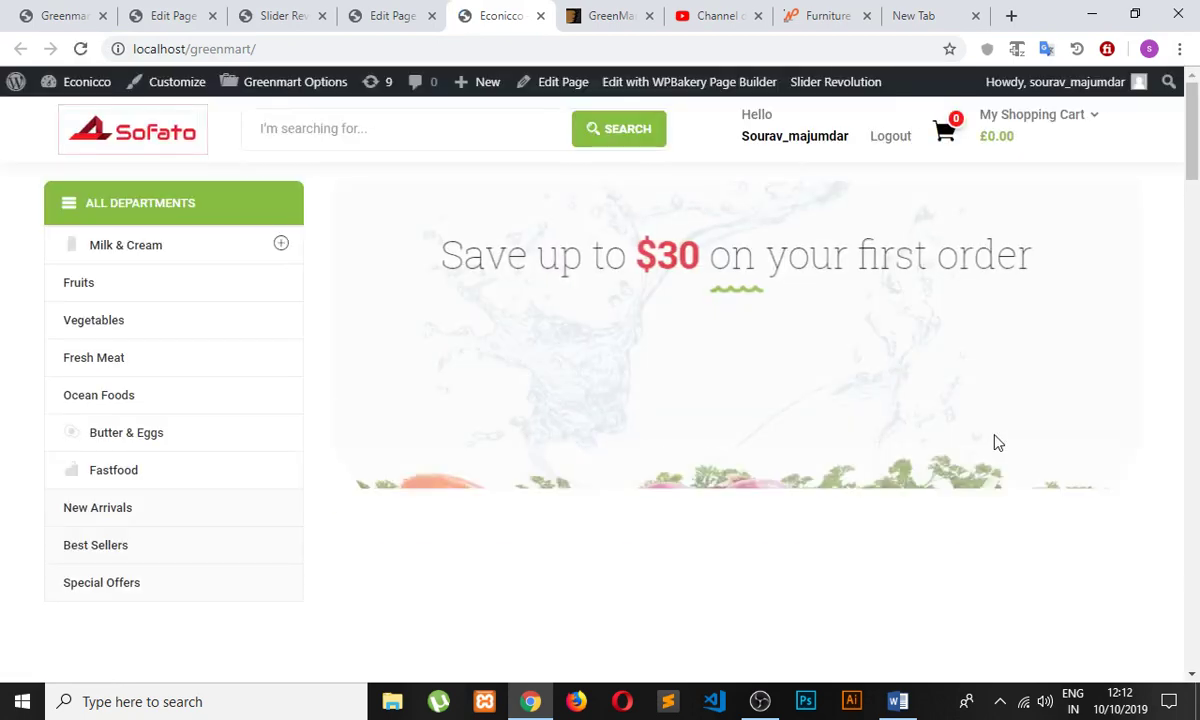
click(1113, 422)
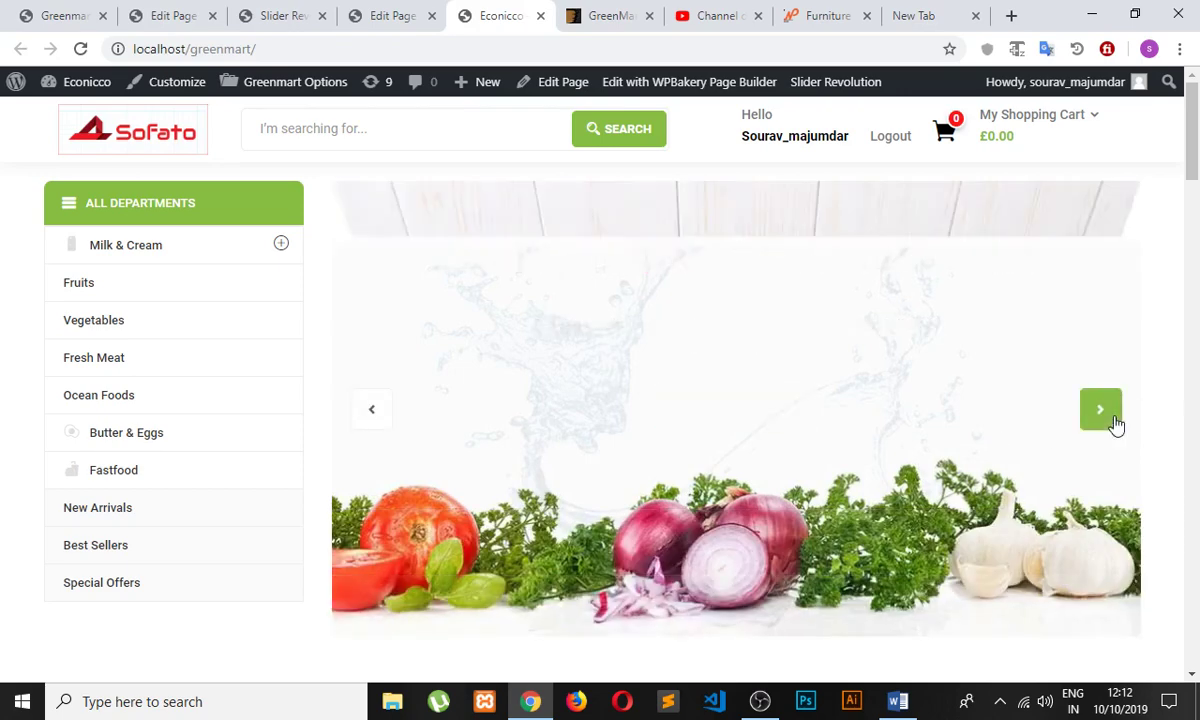
click(1113, 422)
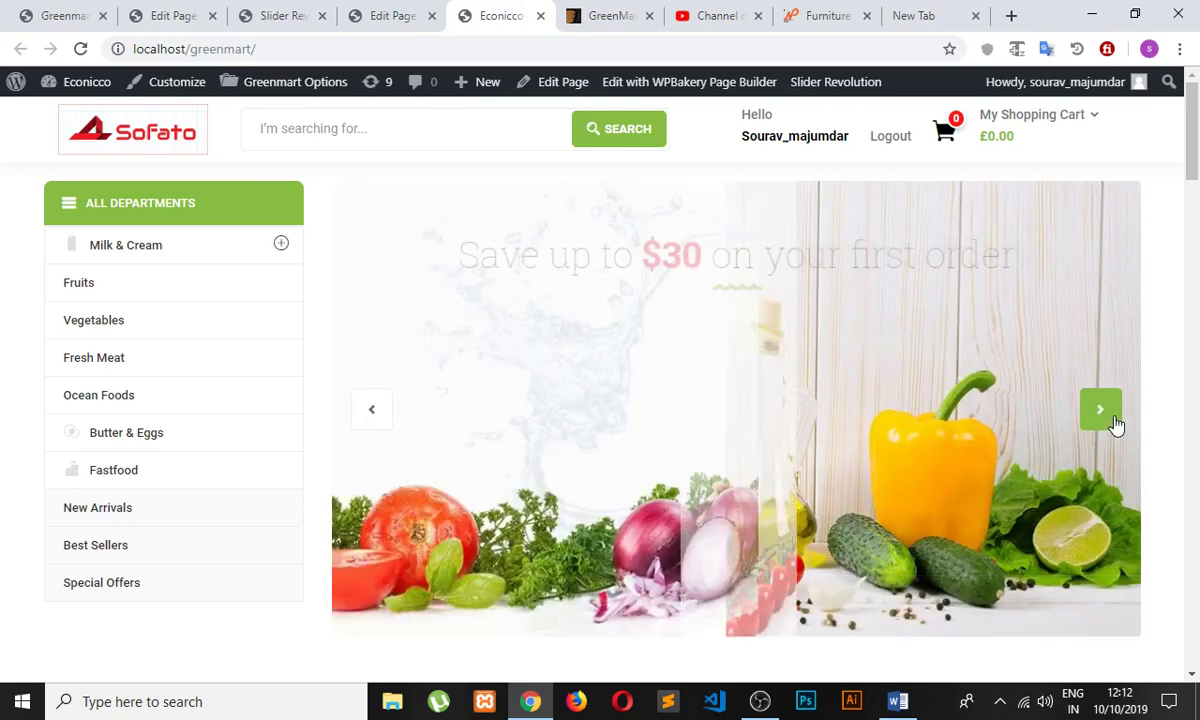
click(1114, 420)
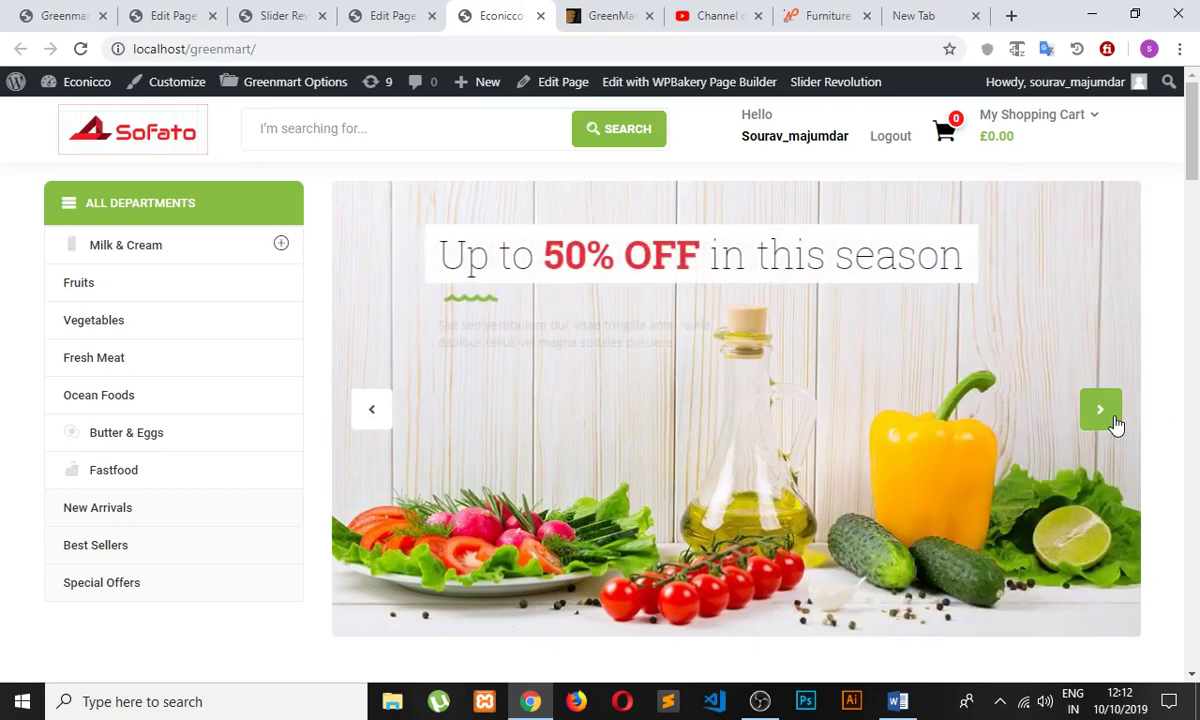
click(1114, 422)
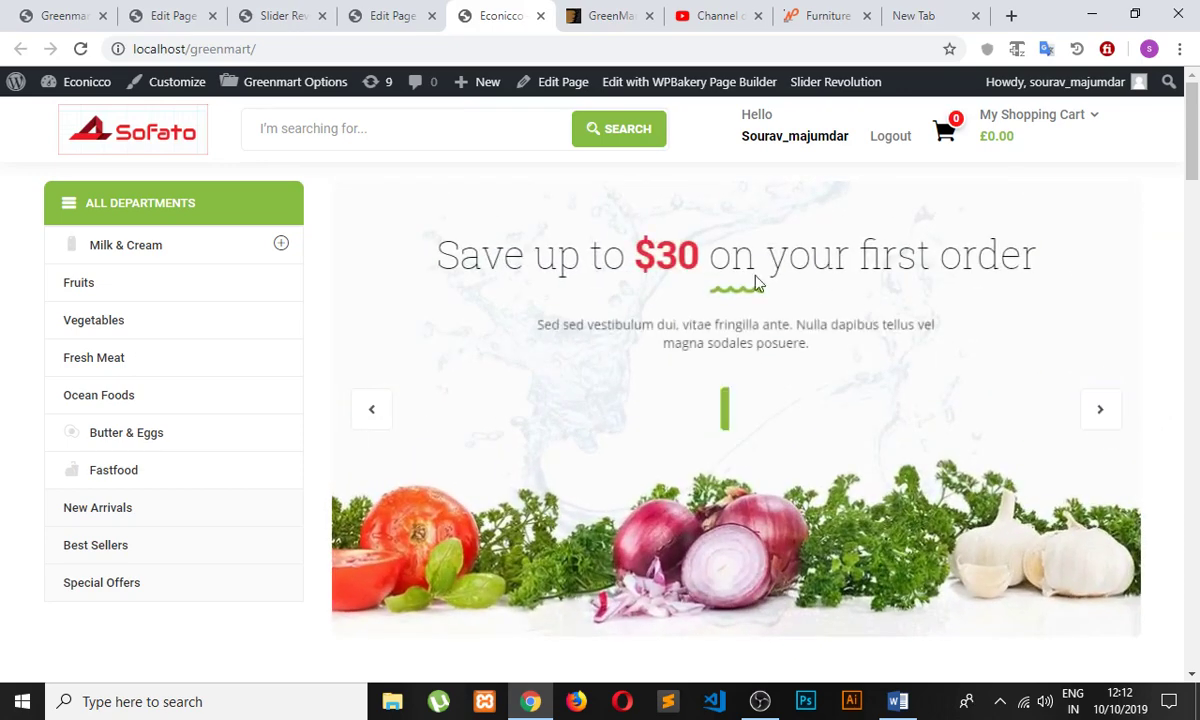
- Return to the Slider-Home-6 module editor and save the module again
click(180, 27)
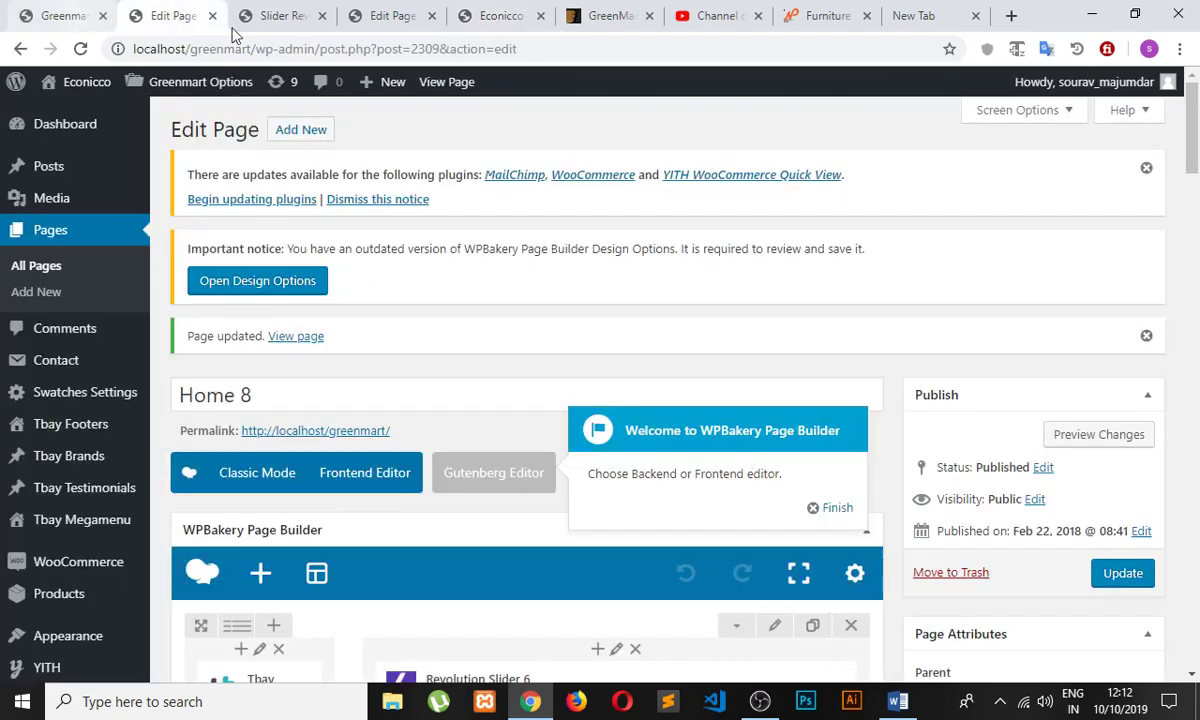
click(268, 20)
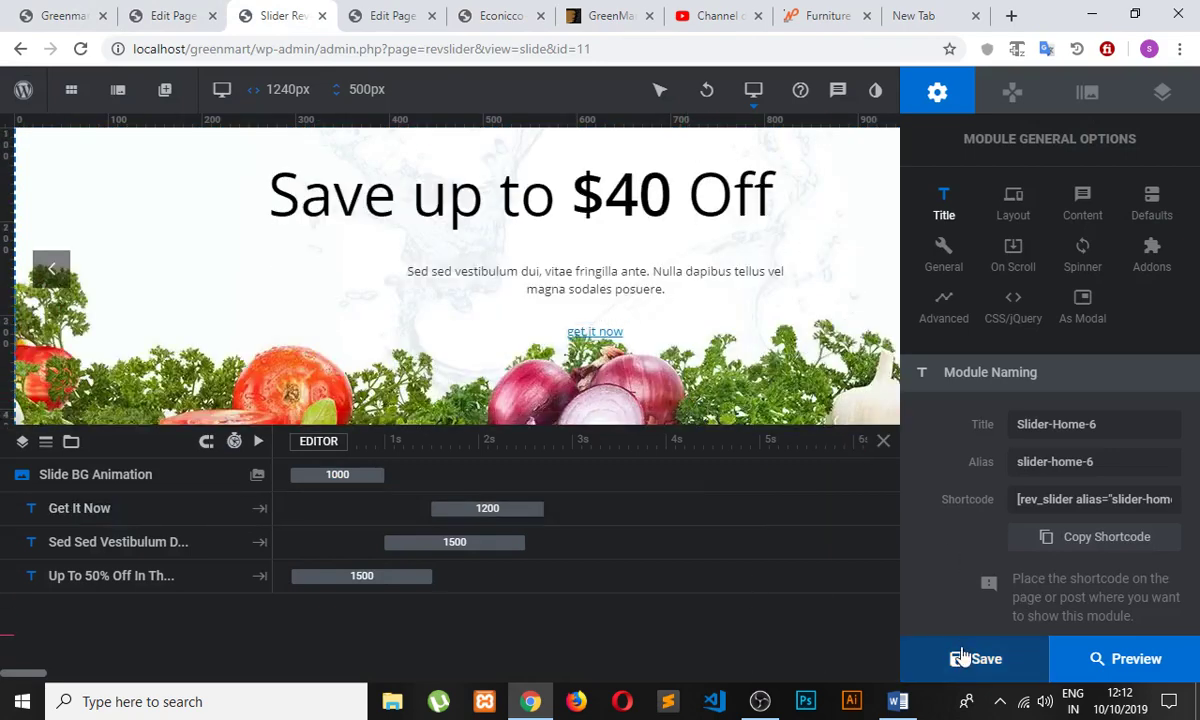
click(975, 660)
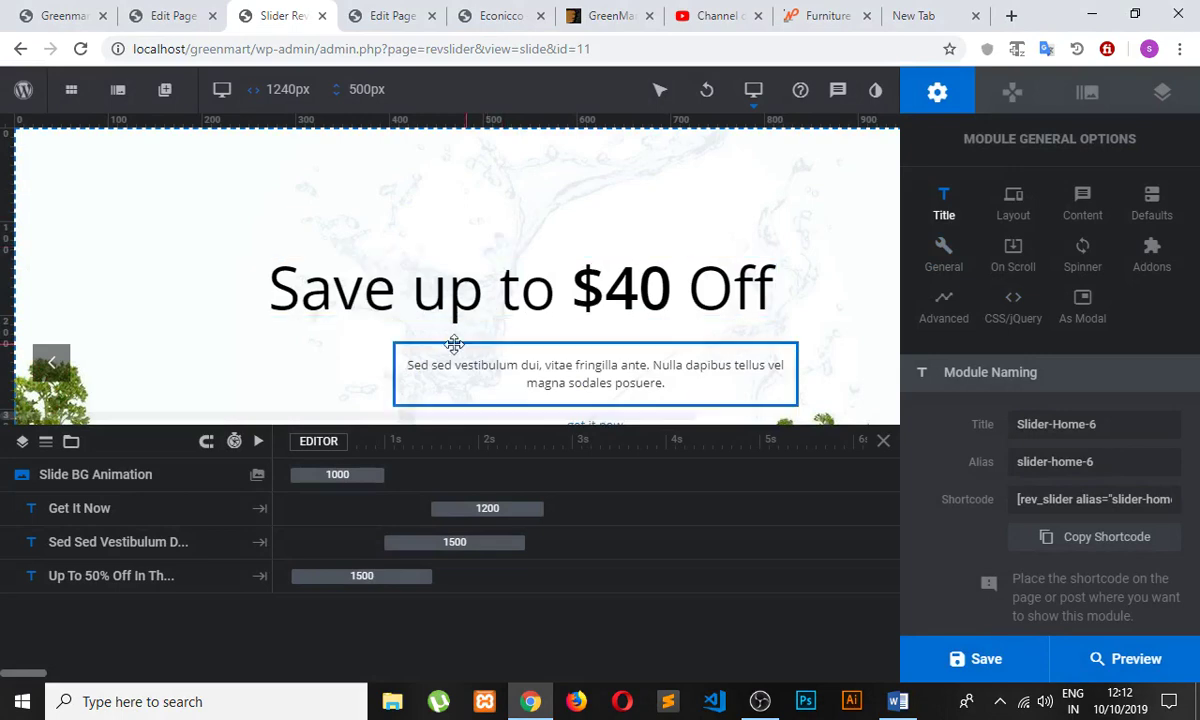
- Add a rounded blue "Click Here" button layer to the slide and place it below the description paragraph
mouse_move(168, 118)
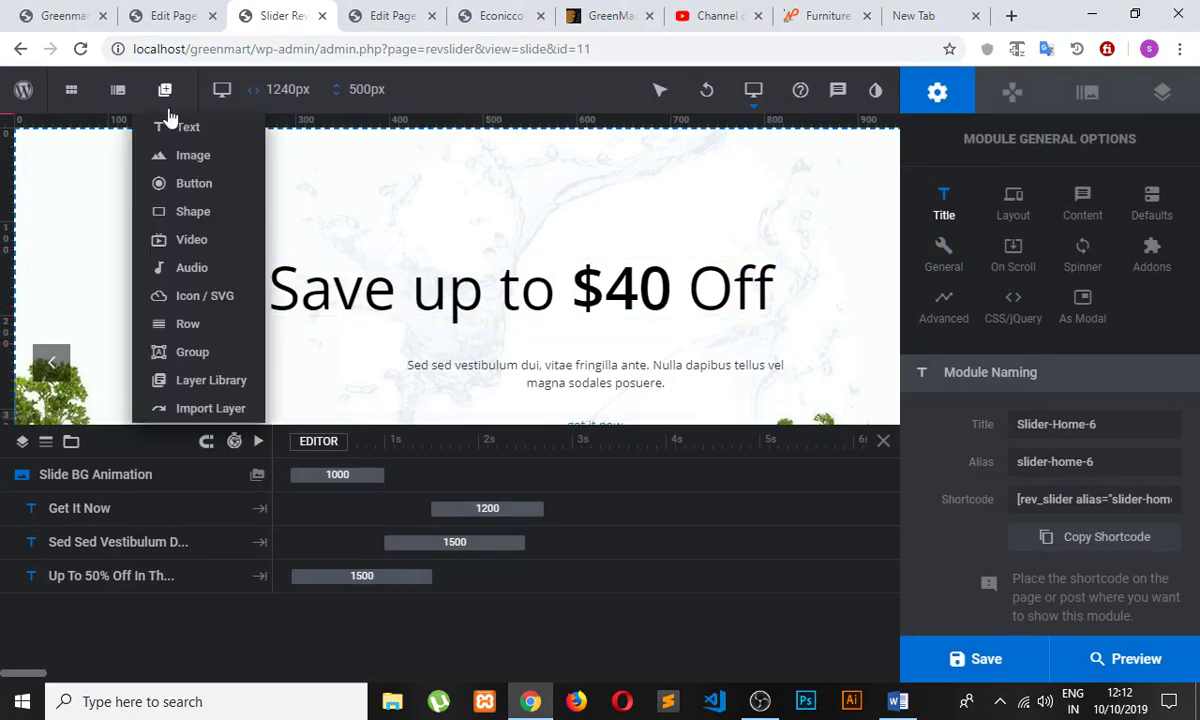
click(200, 184)
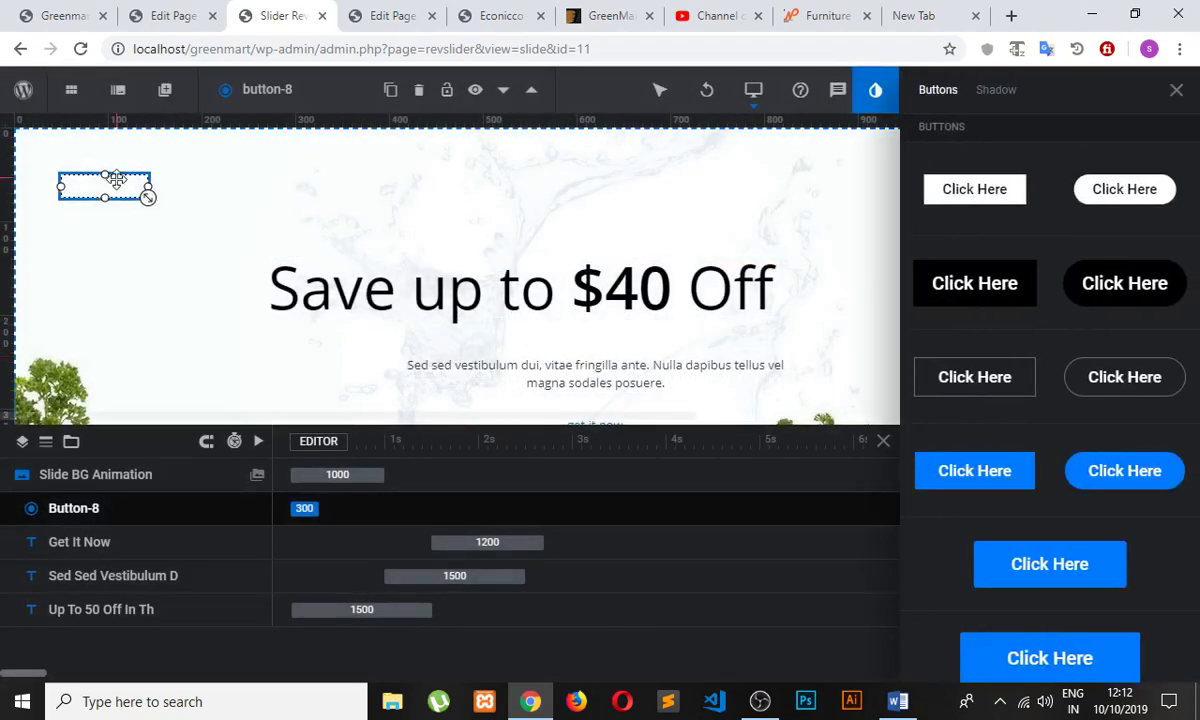
scroll(983, 420, down, 2)
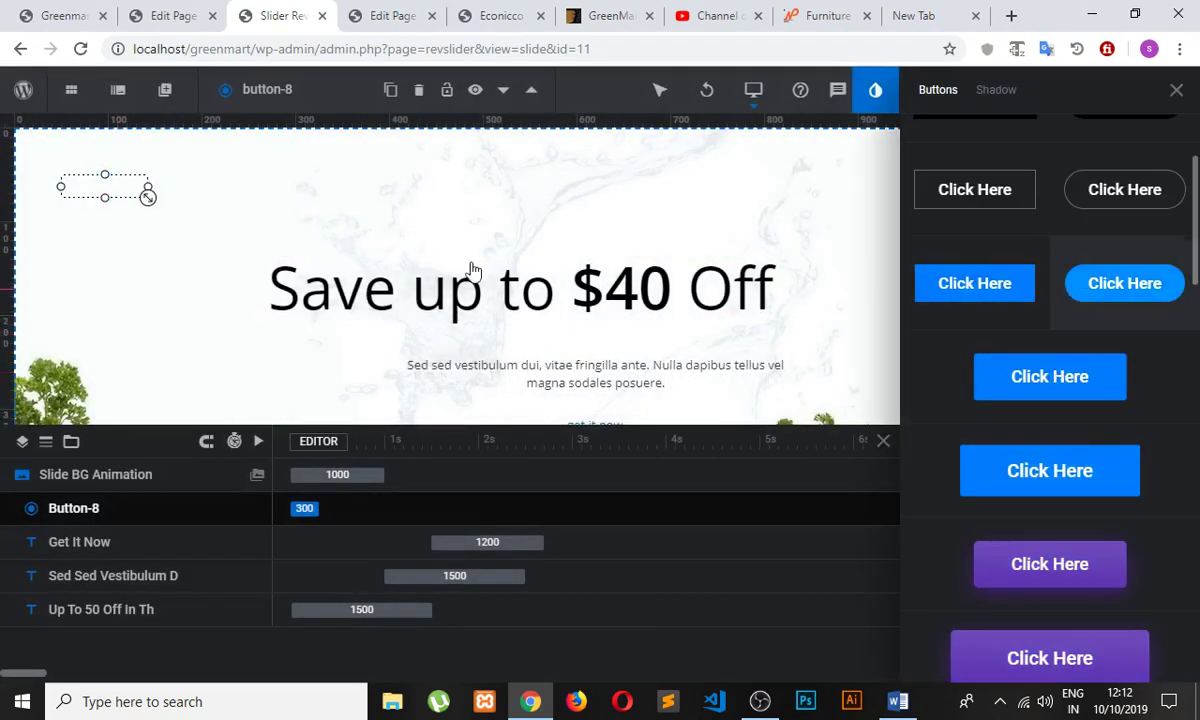
drag(107, 201, 588, 417)
- Move the headline, description paragraph and "Click Here" button higher on the slide, roughly aligned in a column, and save the module
drag(595, 364, 566, 189)
click(587, 289)
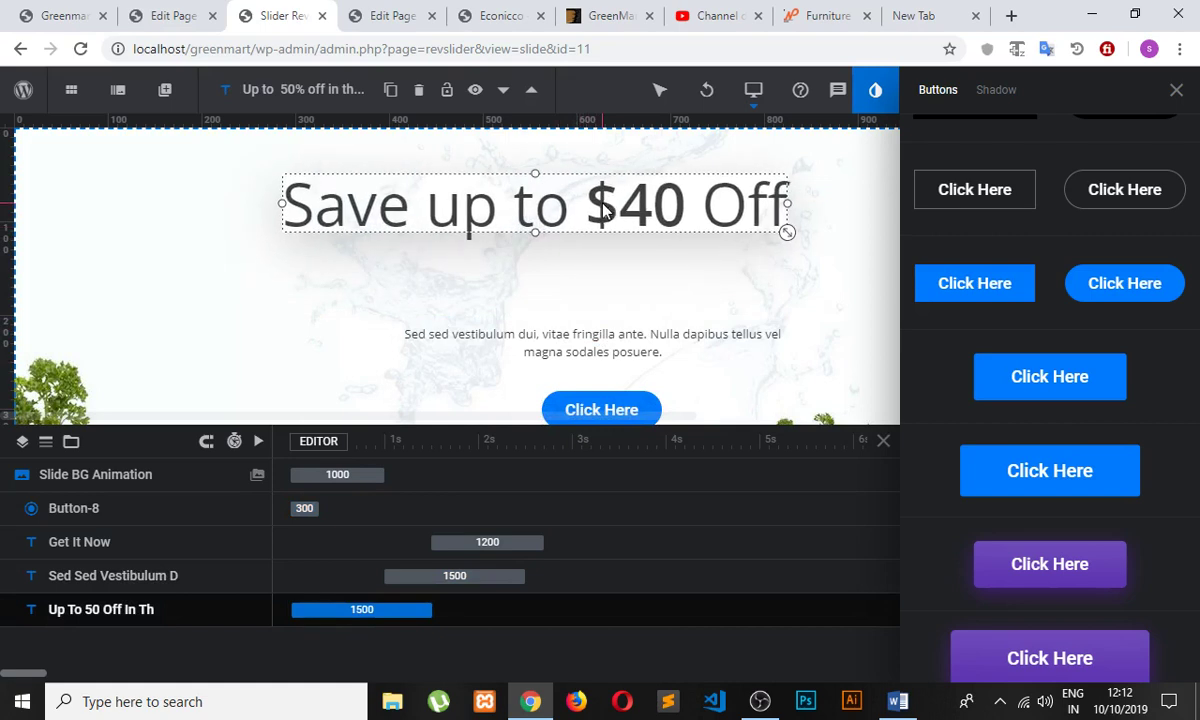
drag(604, 333, 570, 285)
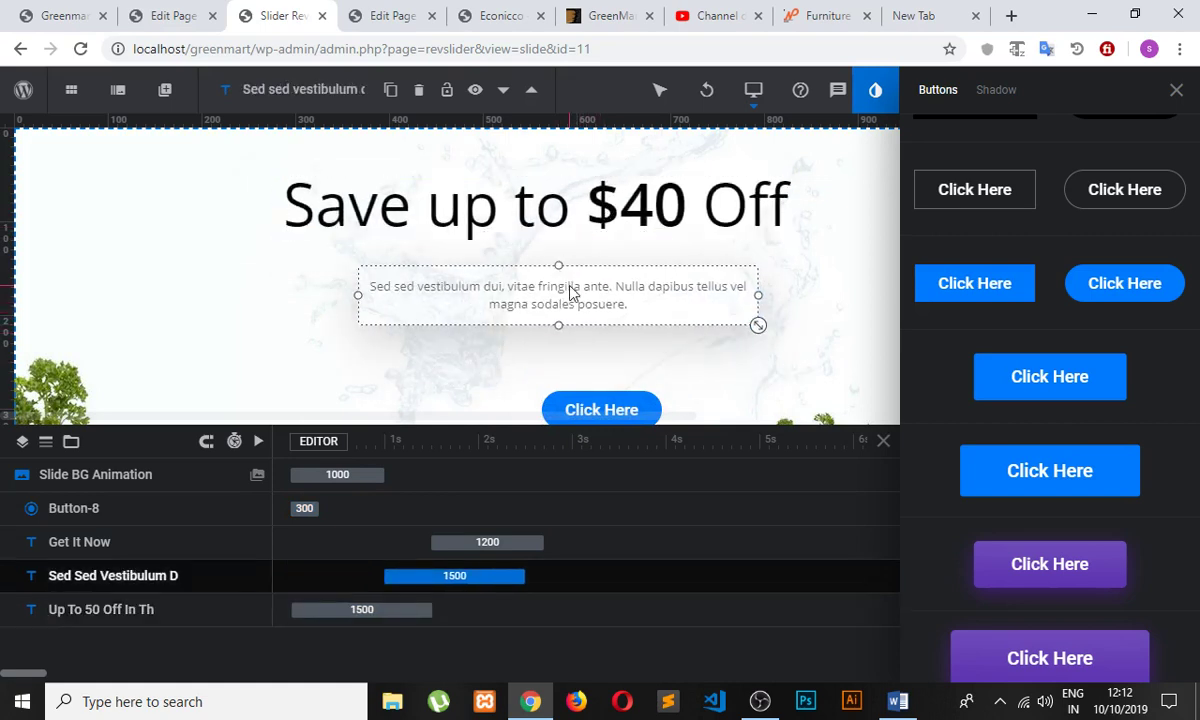
drag(601, 394, 556, 354)
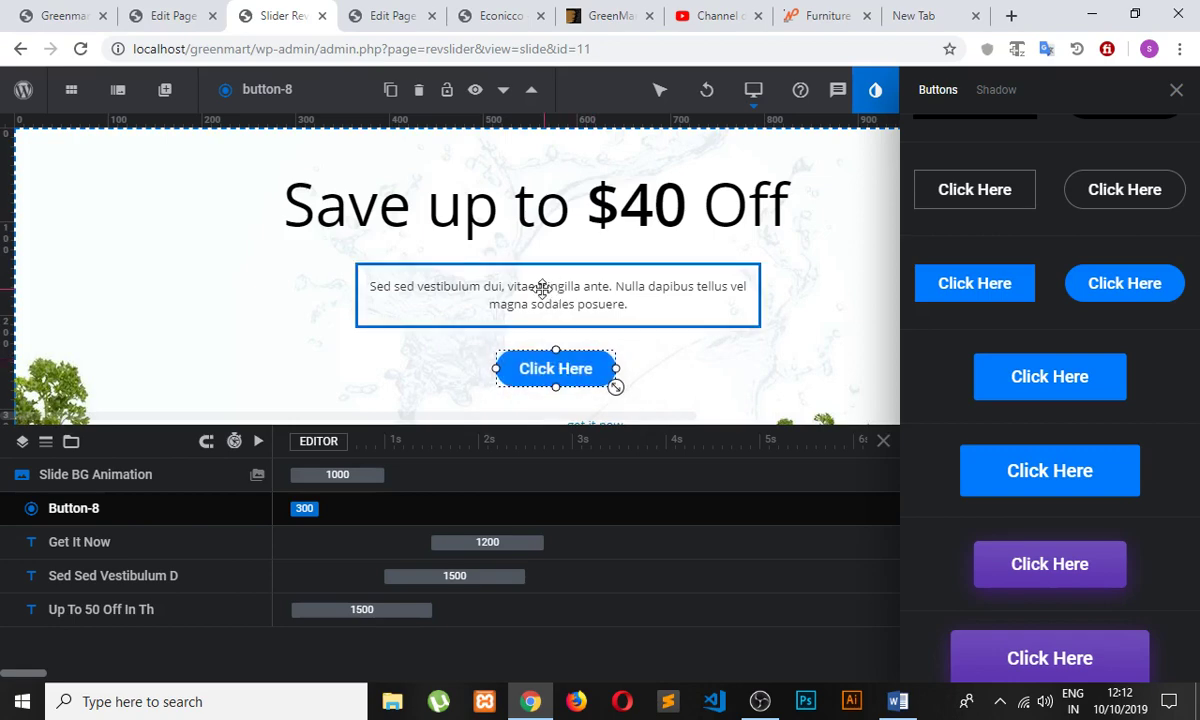
drag(541, 288, 521, 289)
click(720, 398)
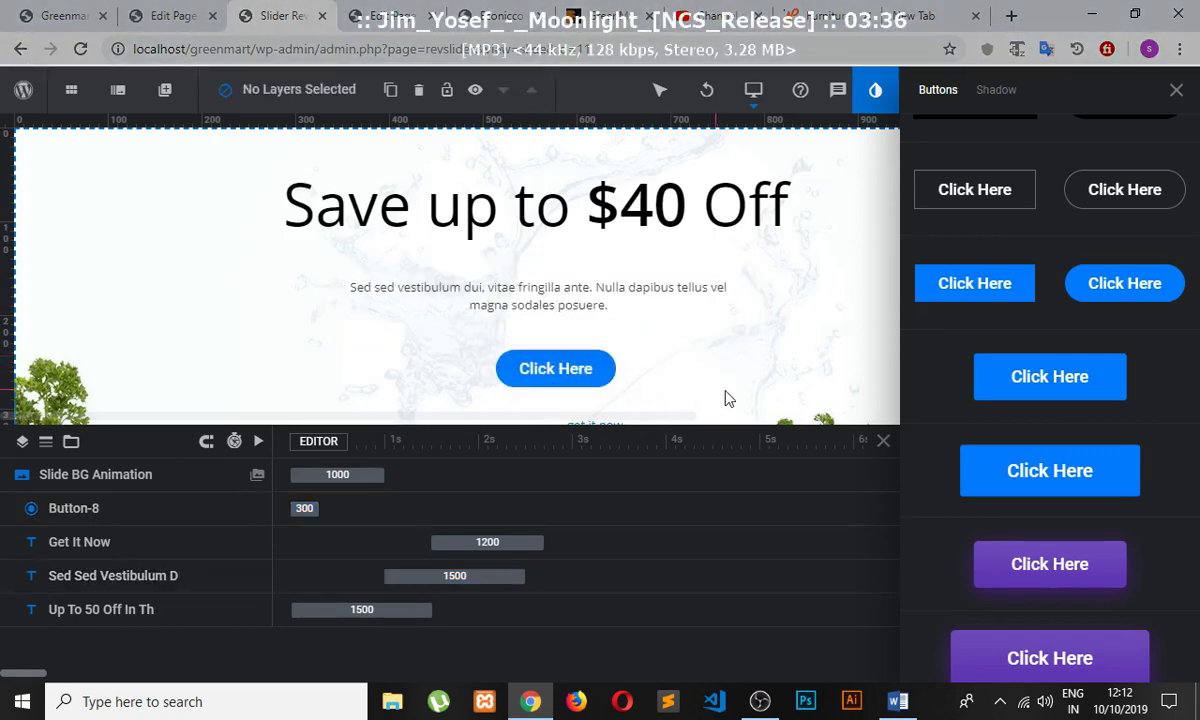
click(1176, 92)
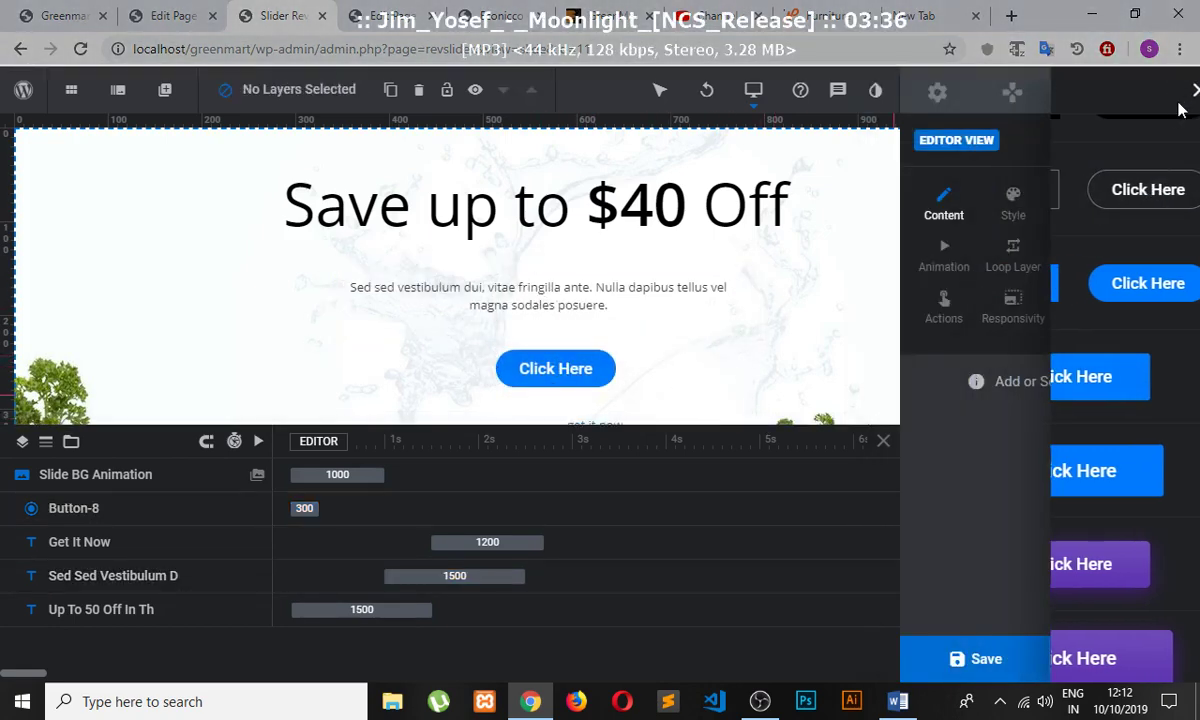
click(981, 656)
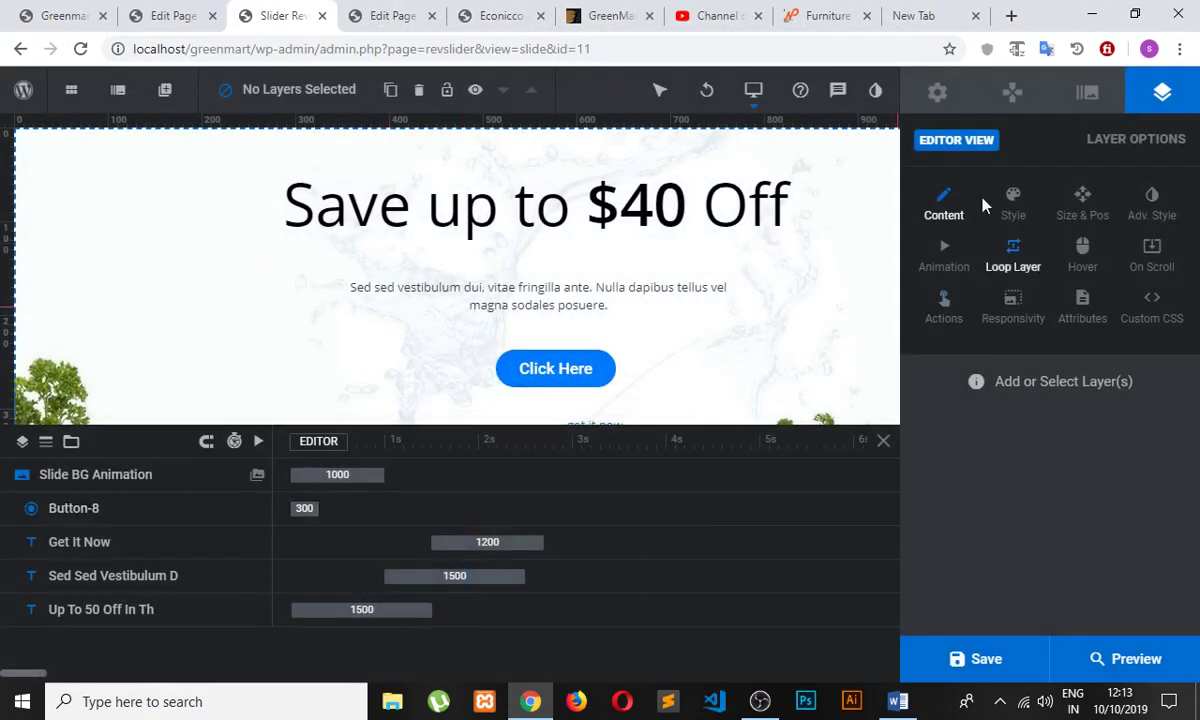
- Reload the storefront home page and look through its slides for the new button
click(470, 17)
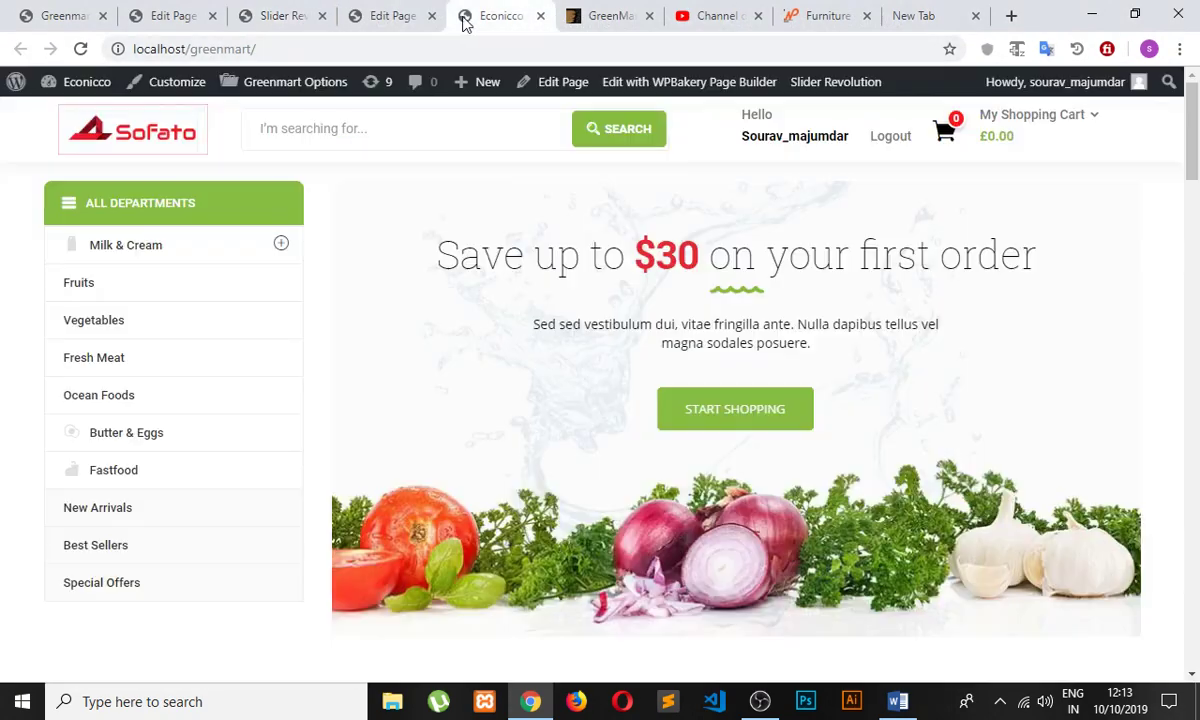
click(80, 50)
click(1105, 405)
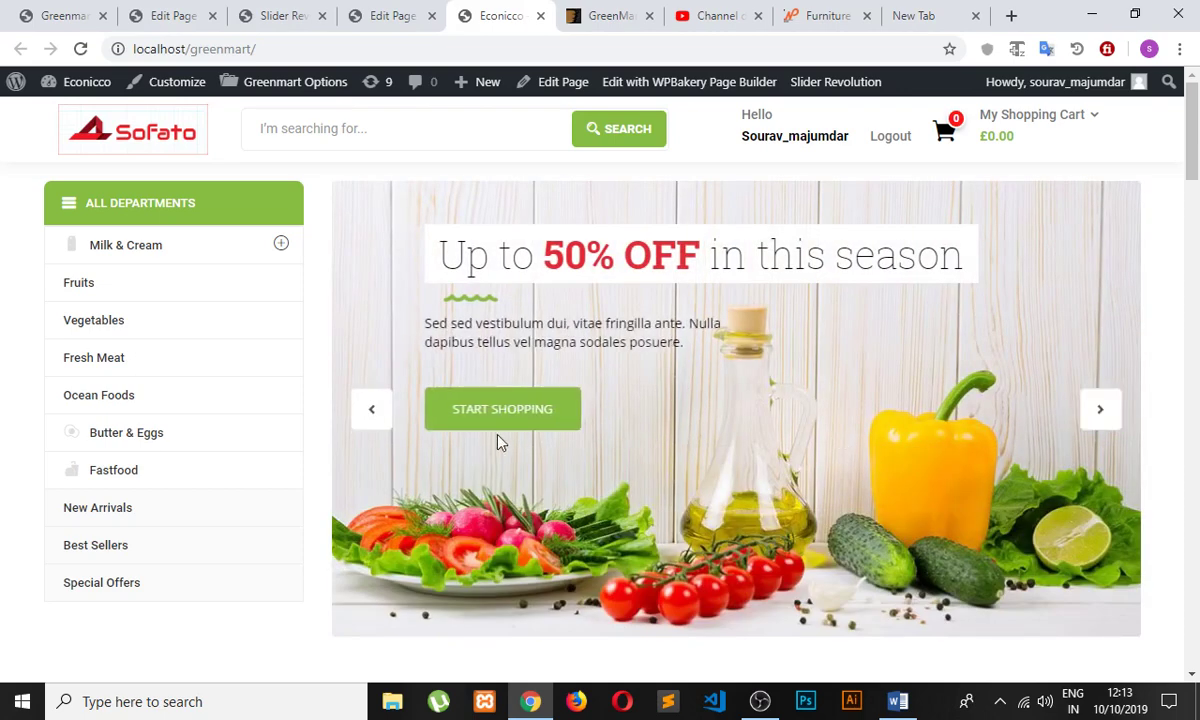
- Assign the Slider-Home-6 module to the Revolution Slider 6 element of the Home 8 page and update the page
click(167, 30)
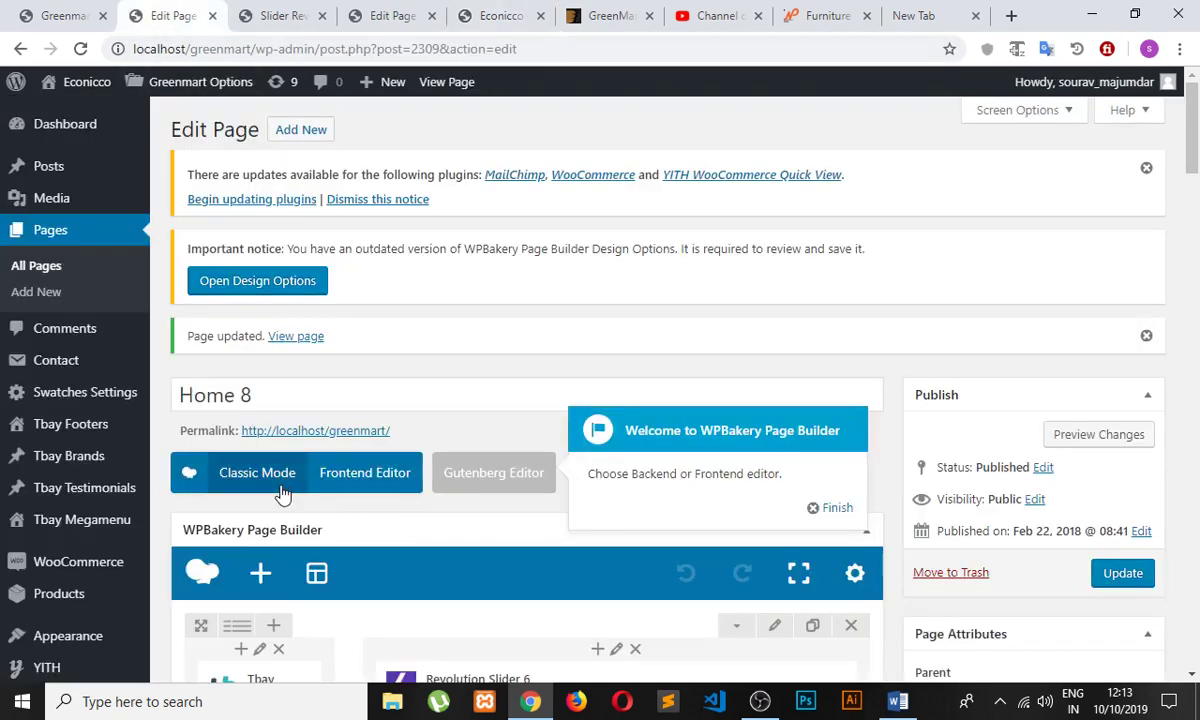
scroll(300, 480, down, 3)
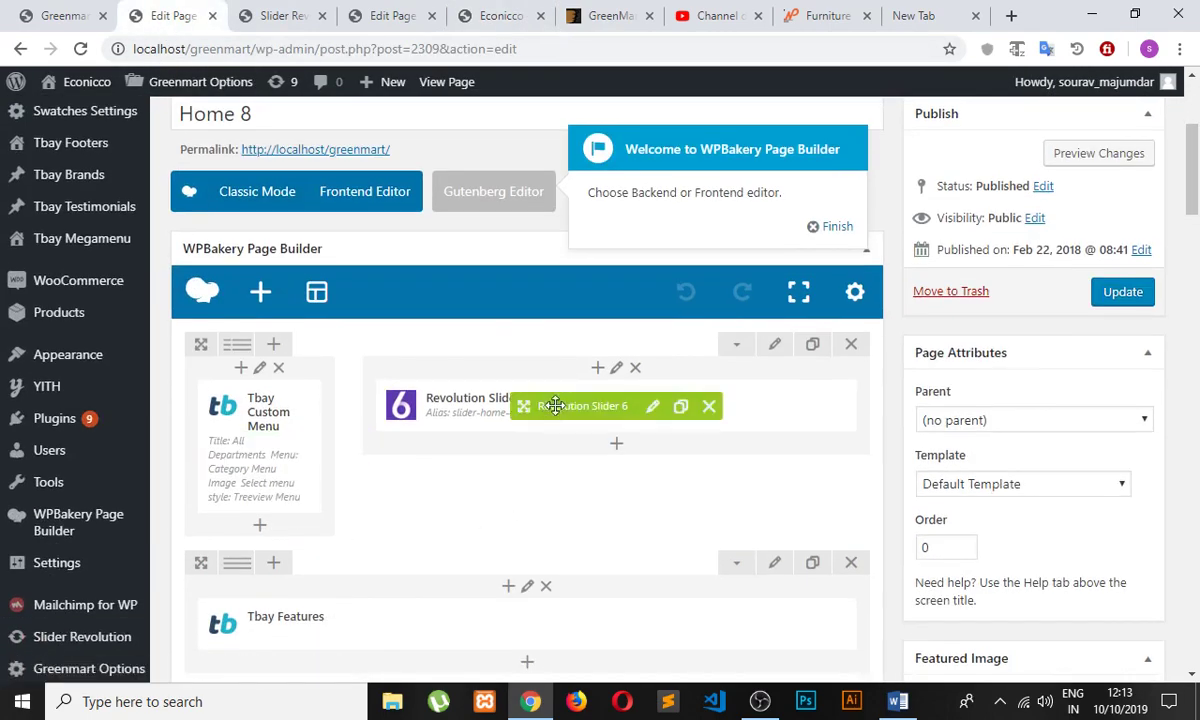
click(652, 405)
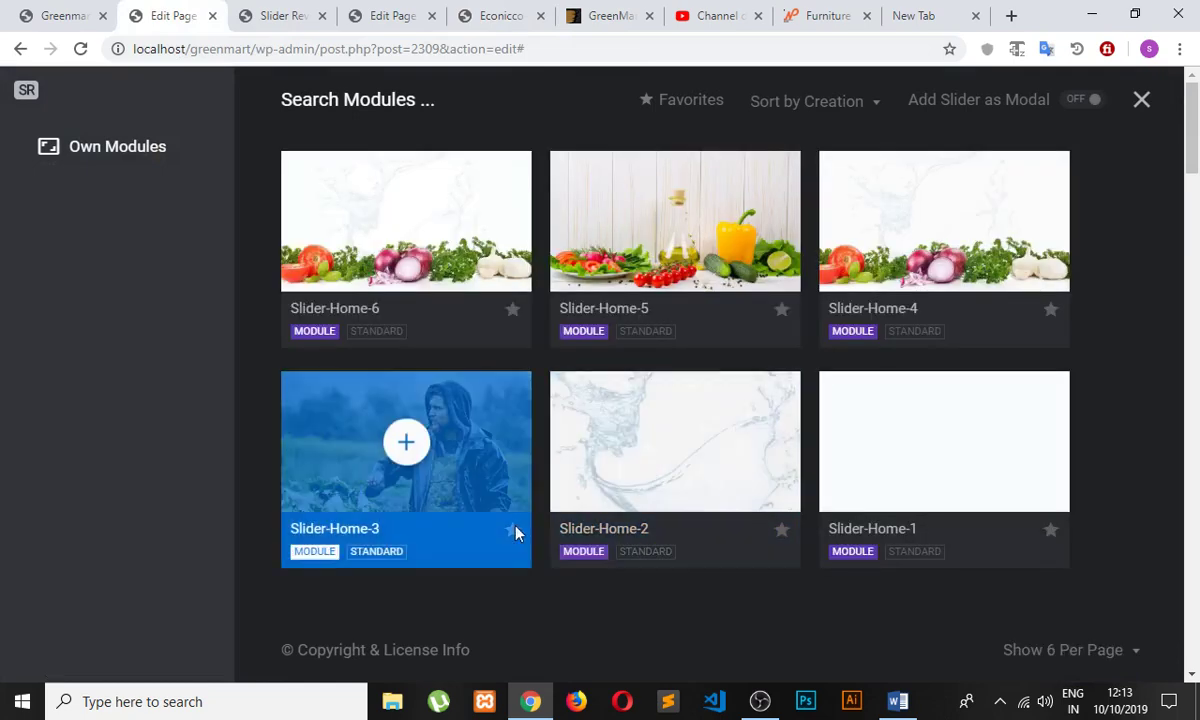
mouse_move(445, 162)
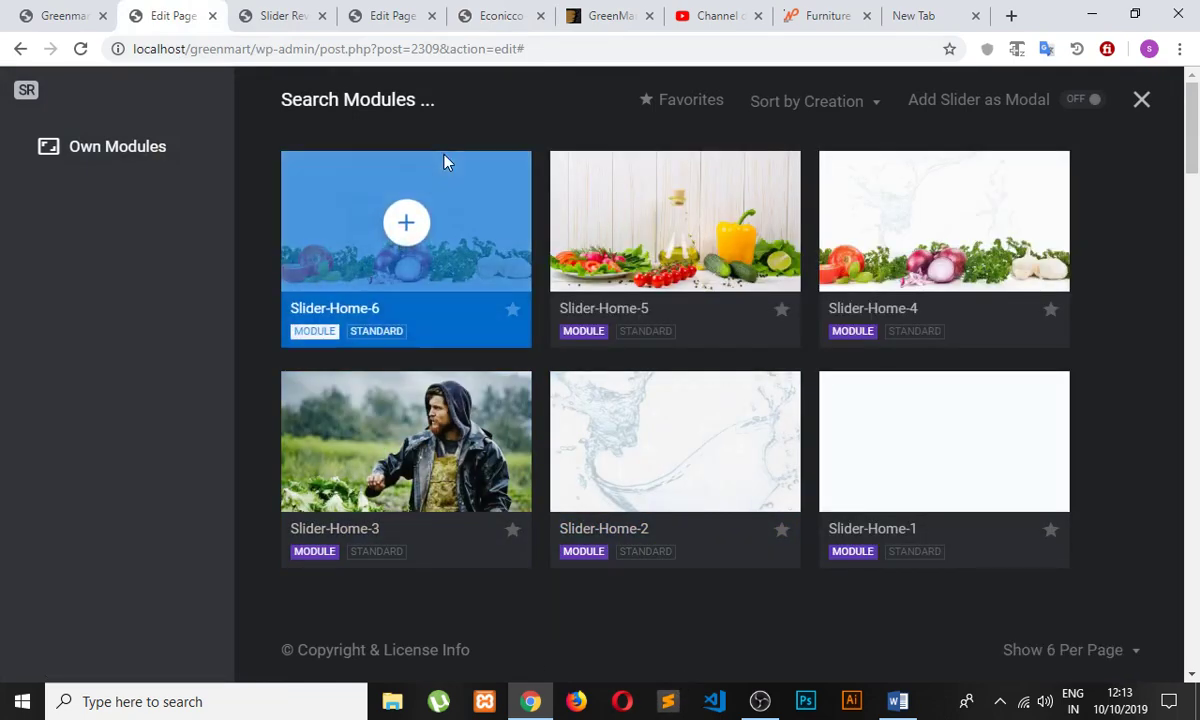
click(407, 222)
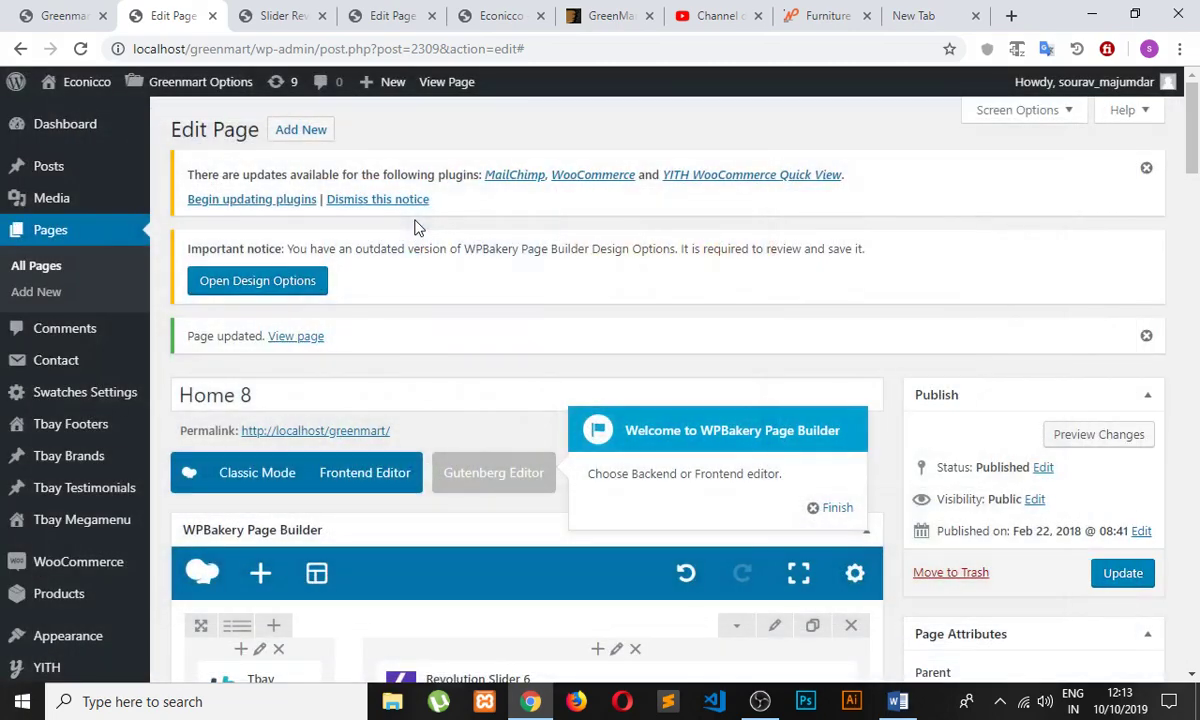
scroll(418, 228, down, 5)
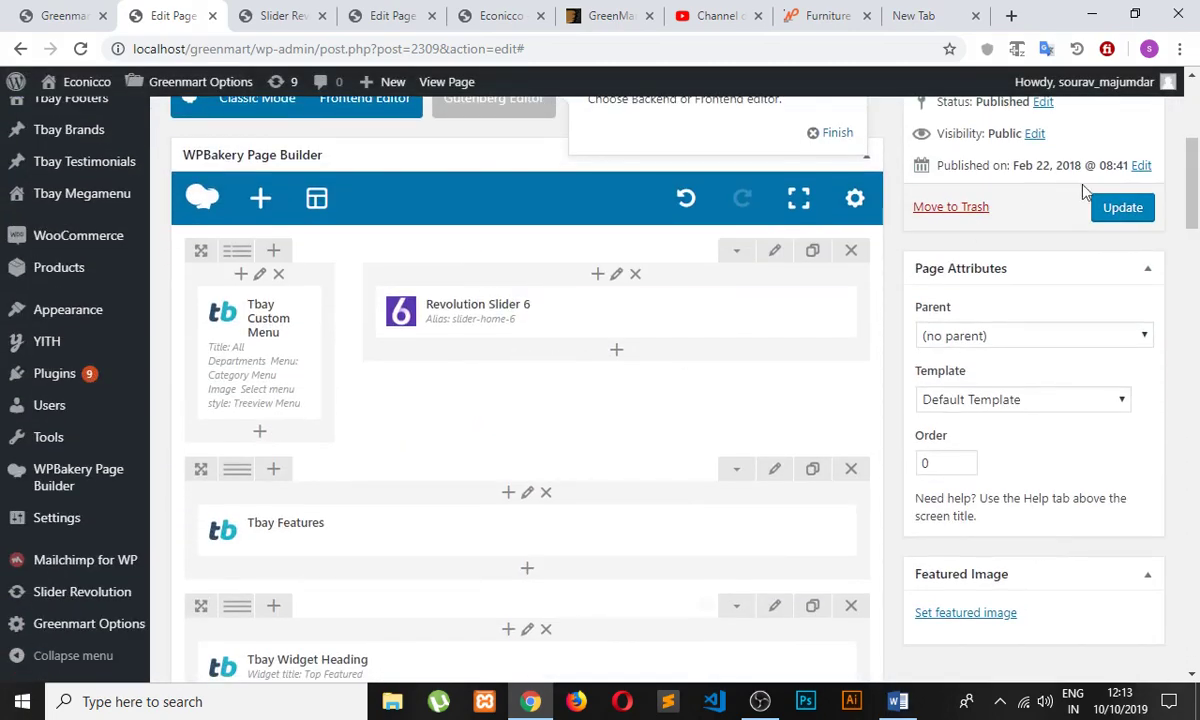
click(1099, 216)
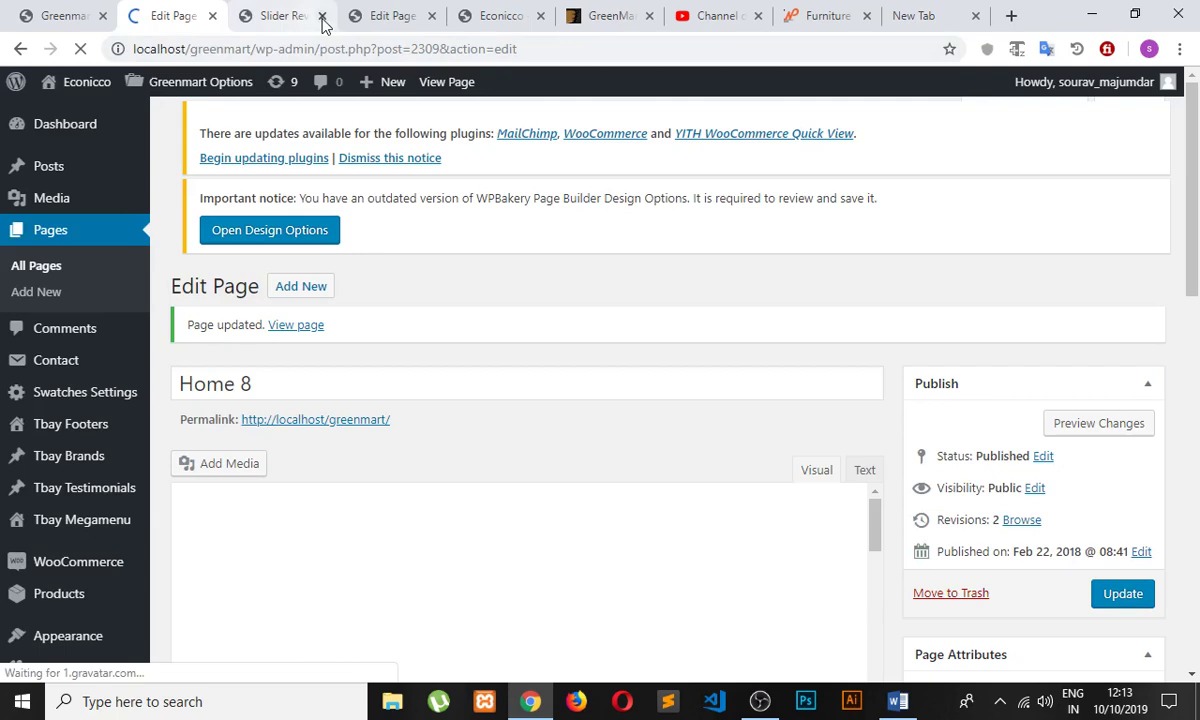
- Close the slider editor and frontend page editor tabs, and reload the storefront home page to check its slider
click(322, 22)
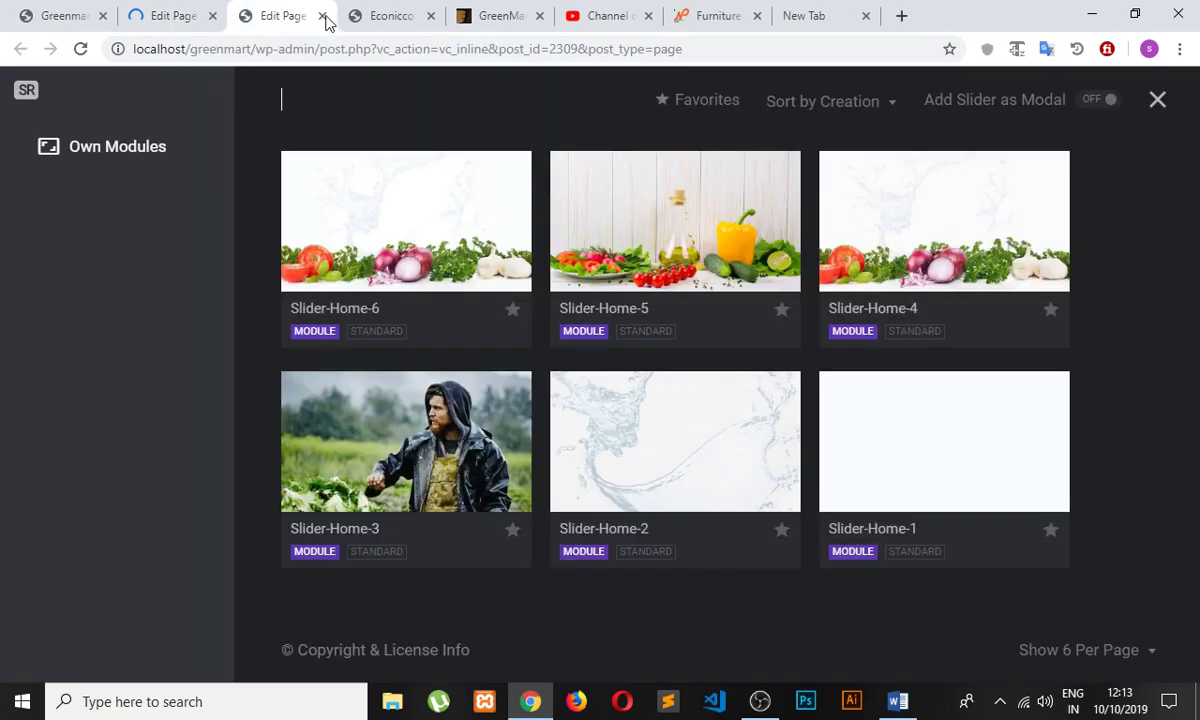
click(323, 17)
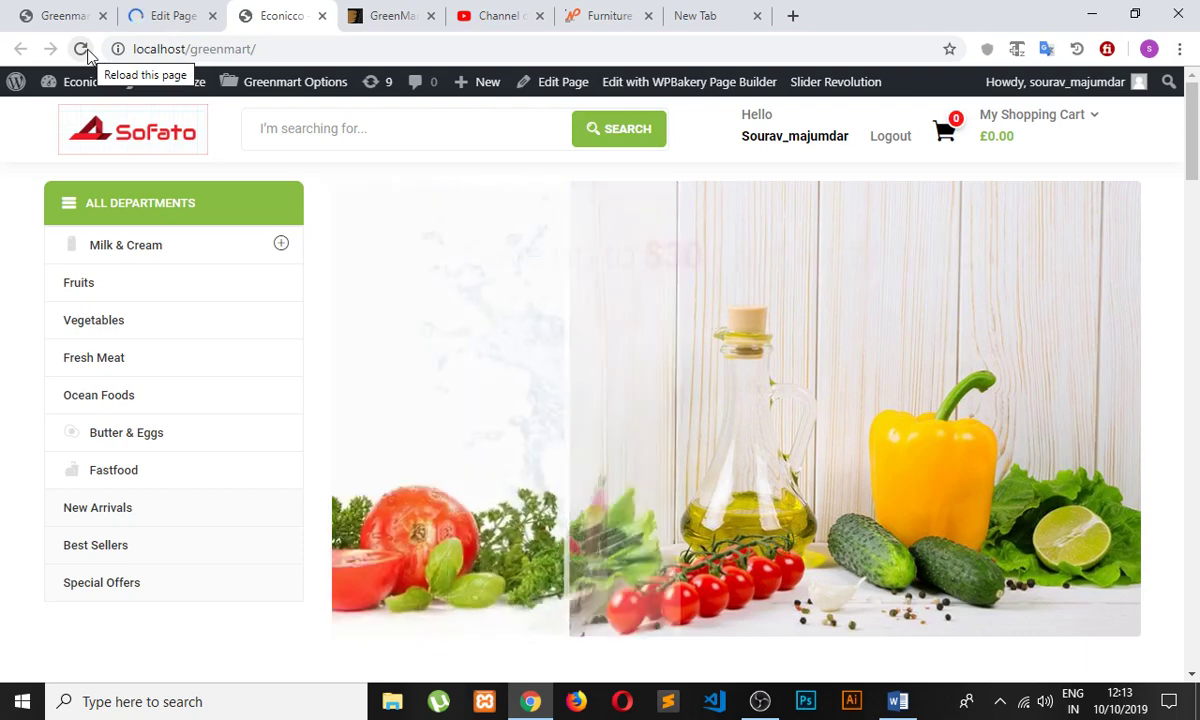
click(85, 50)
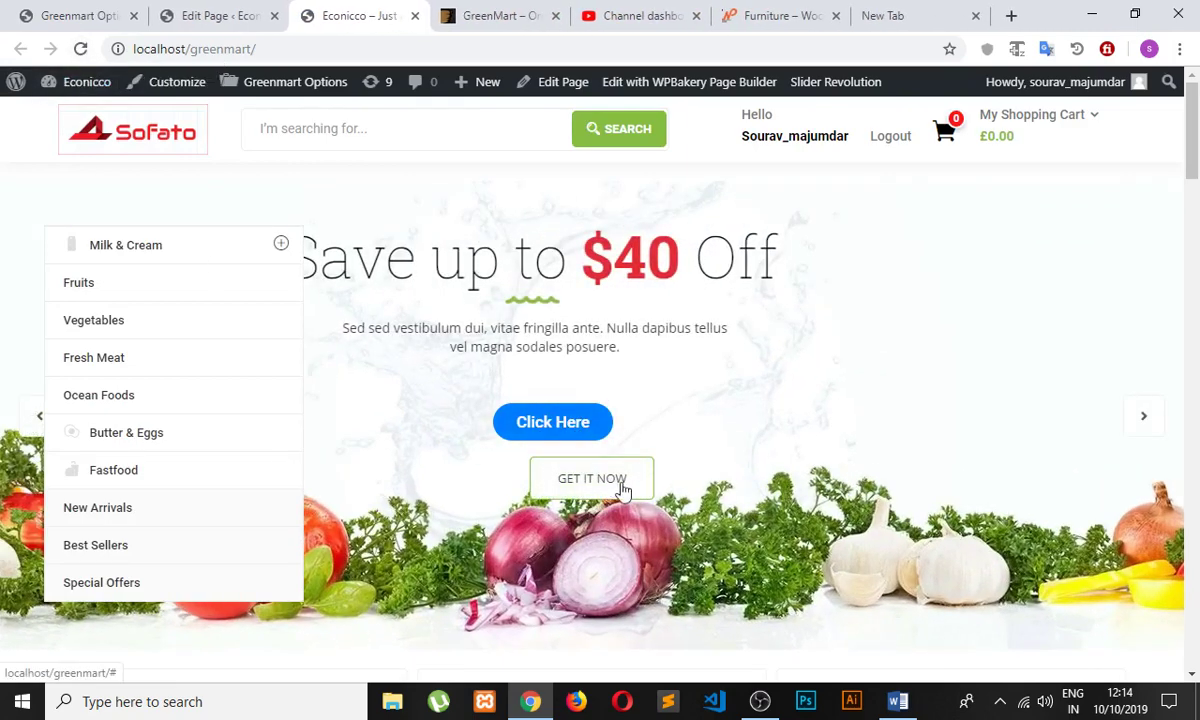
- Look through the Home 8 page builder rows and the Header Config settings in Greenmart Options, comparing them with the storefront
click(253, 14)
scroll(420, 300, down, 7)
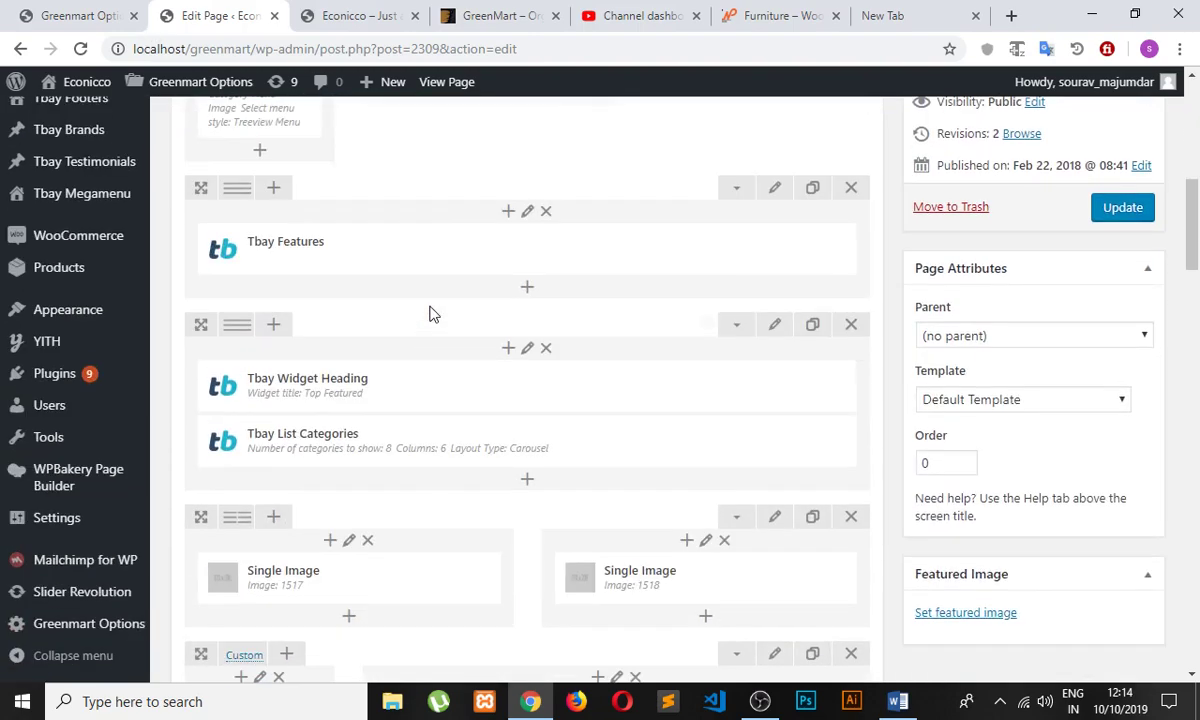
scroll(430, 314, up, 7)
click(110, 15)
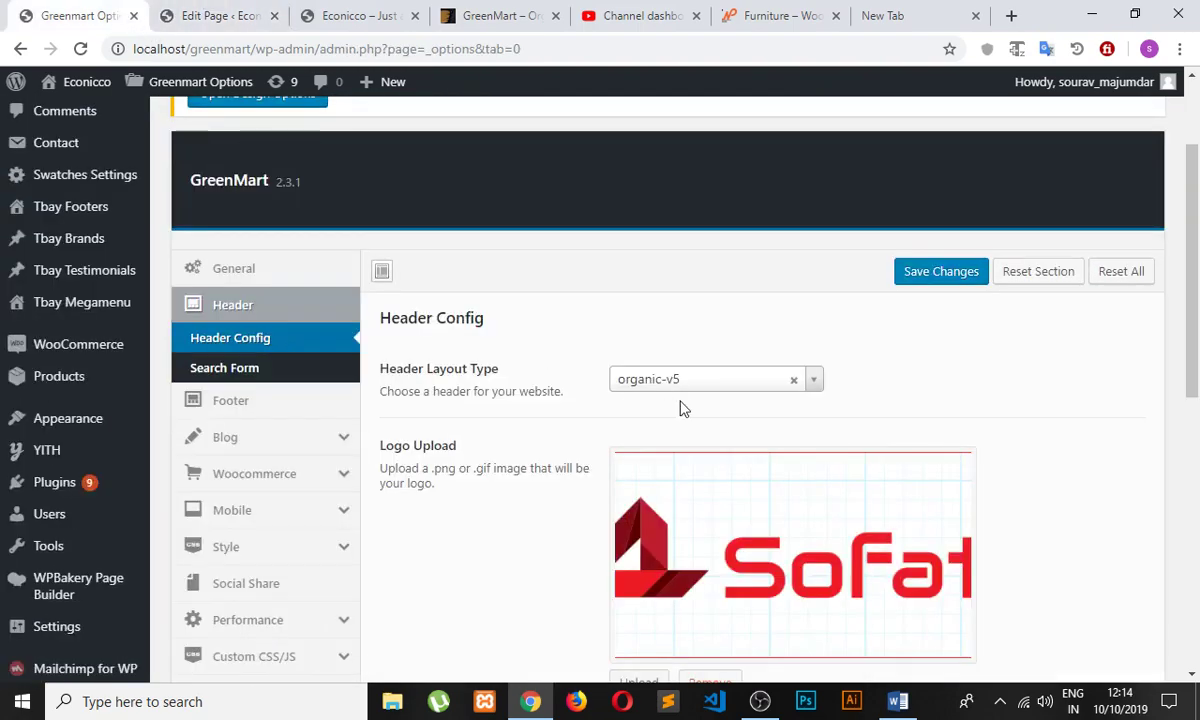
scroll(680, 408, down, 1)
click(360, 15)
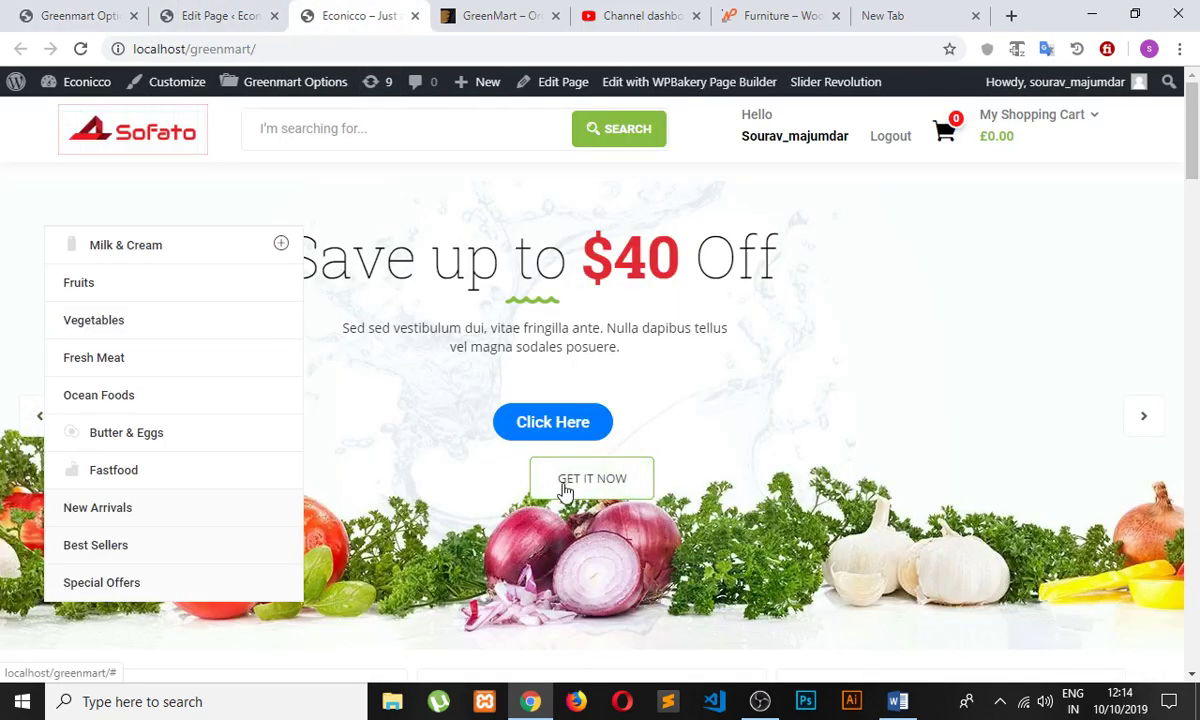
click(80, 15)
scroll(196, 325, down, 4)
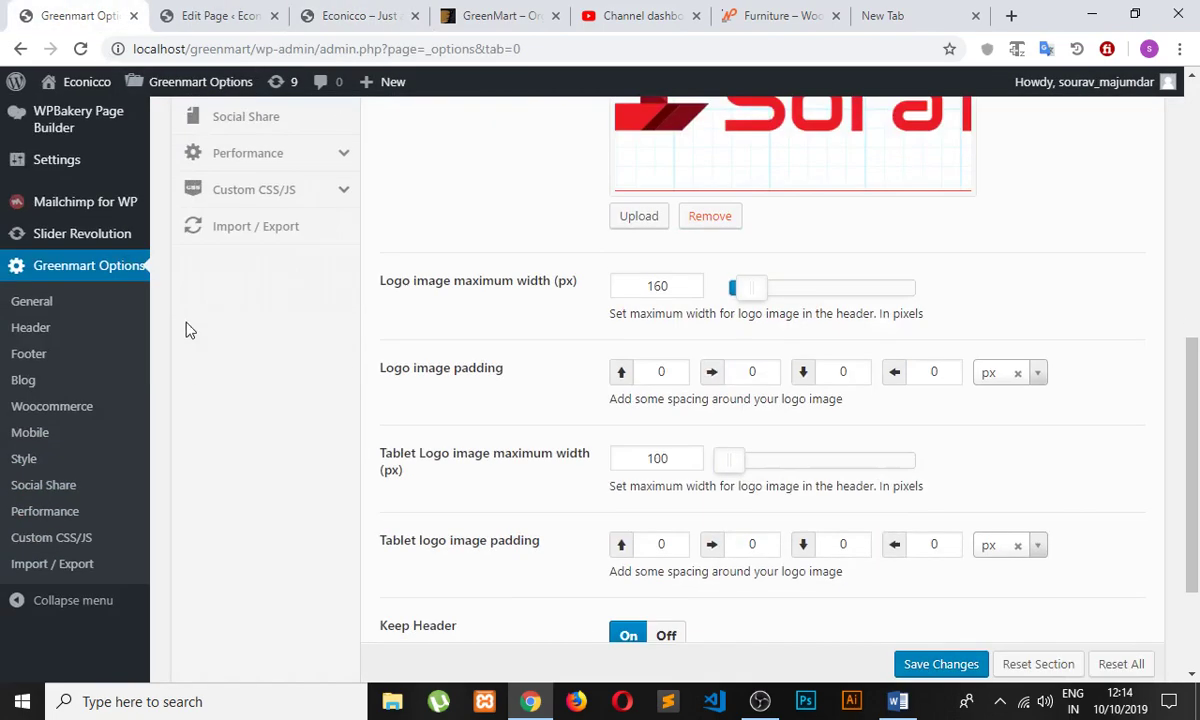
scroll(160, 400, up, 2)
scroll(134, 415, down, 5)
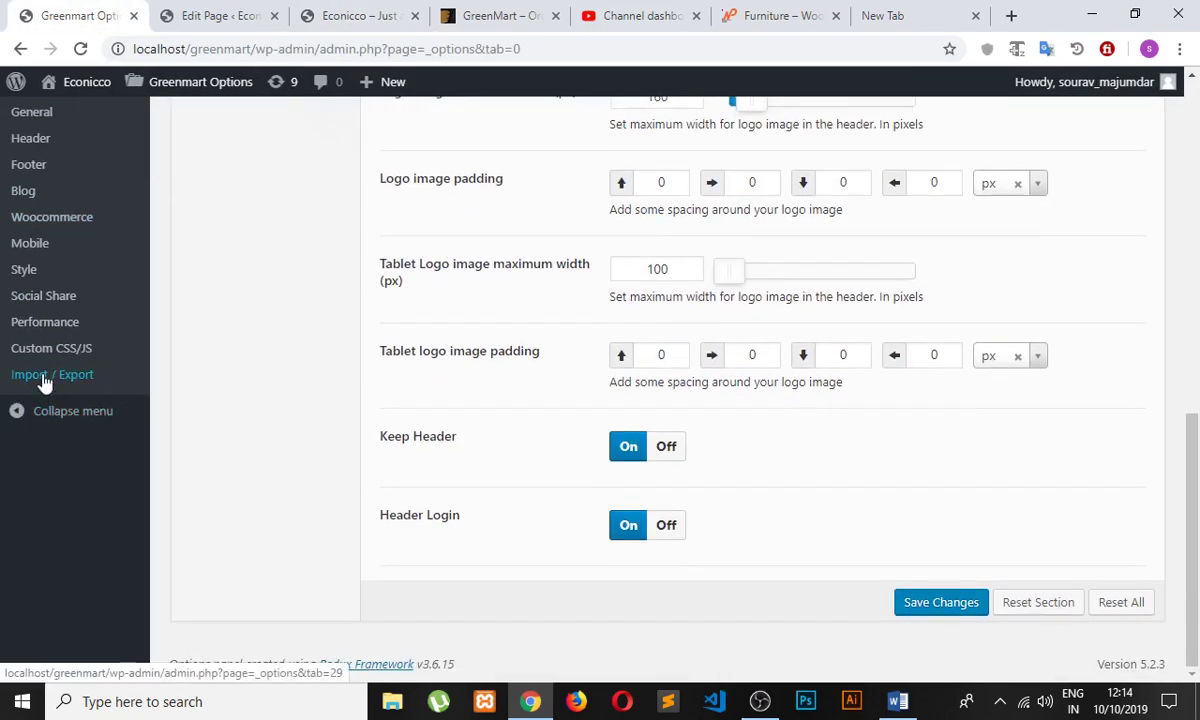
- Open Slider Revolution in a separate browser tab and open the Slider-Home-6 module for editing
scroll(70, 320, up, 2)
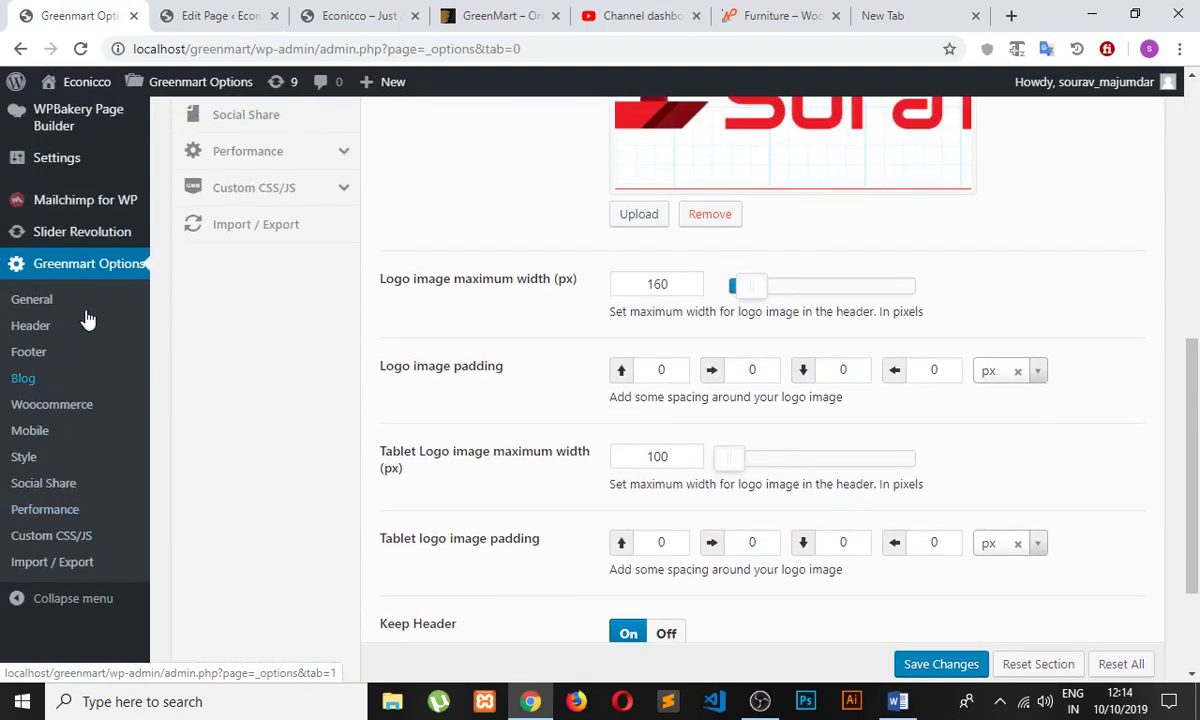
right_click(100, 231)
click(170, 249)
click(177, 16)
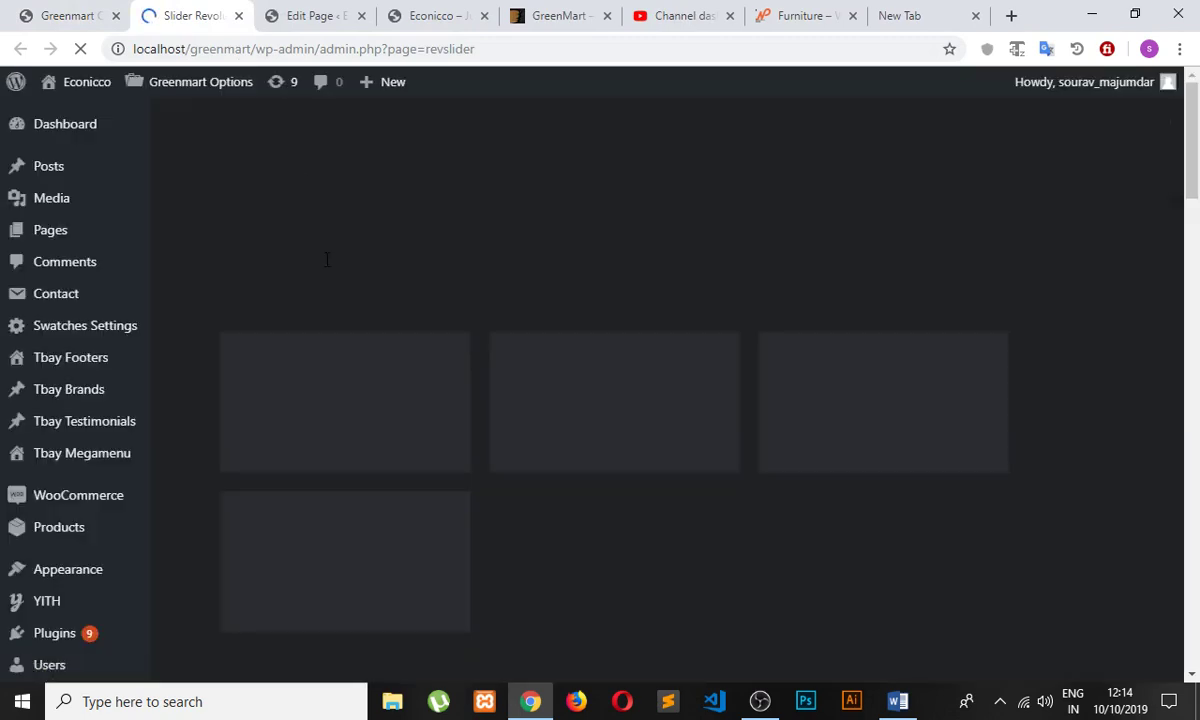
scroll(340, 315, down, 3)
click(355, 277)
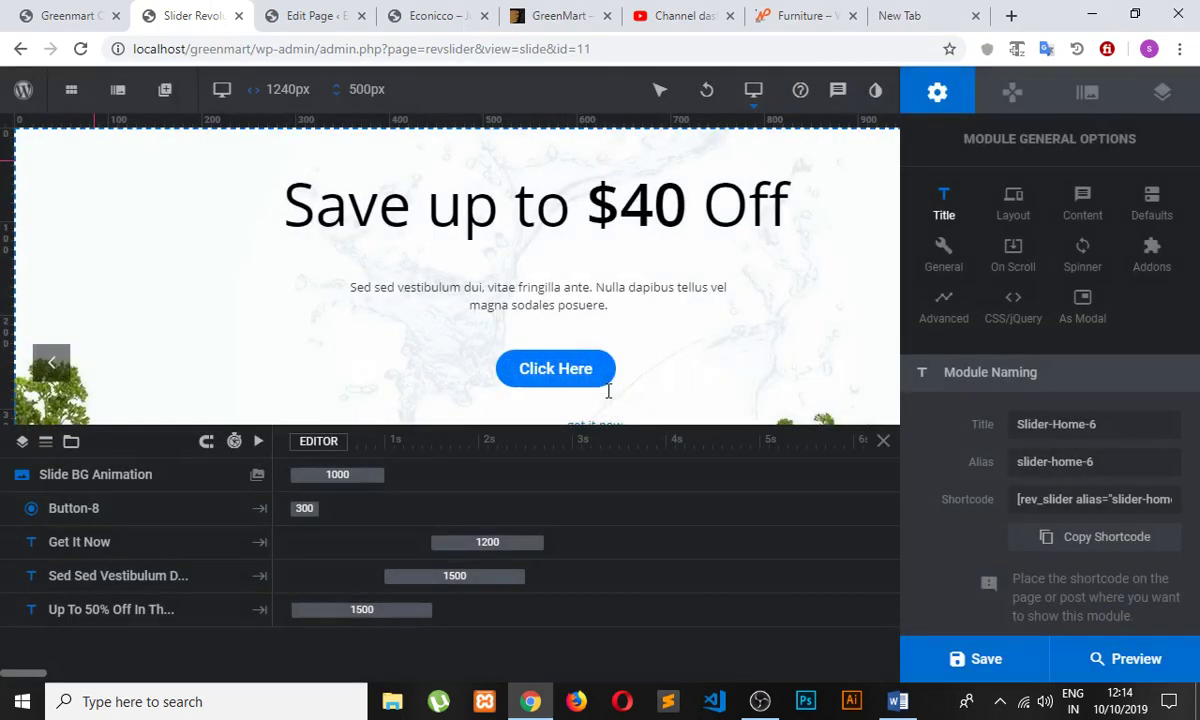
- Delete the "get it now" text layer beneath the Click Here button and save the slide
scroll(610, 391, down, 2)
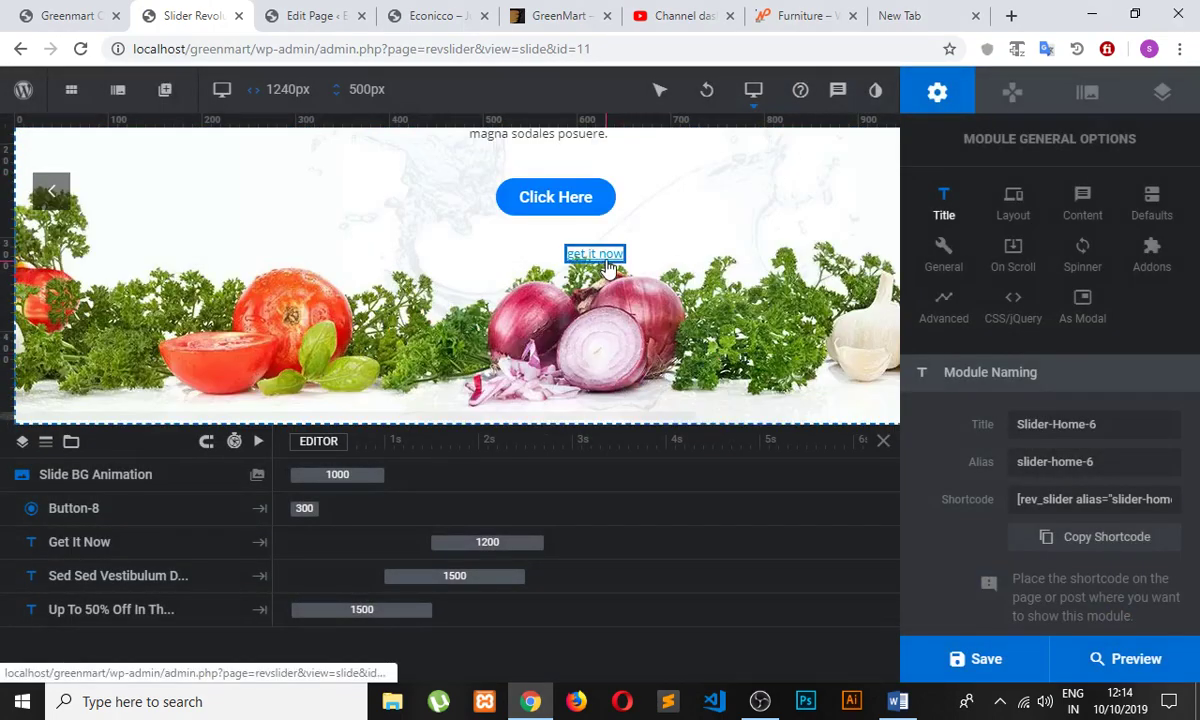
click(574, 255)
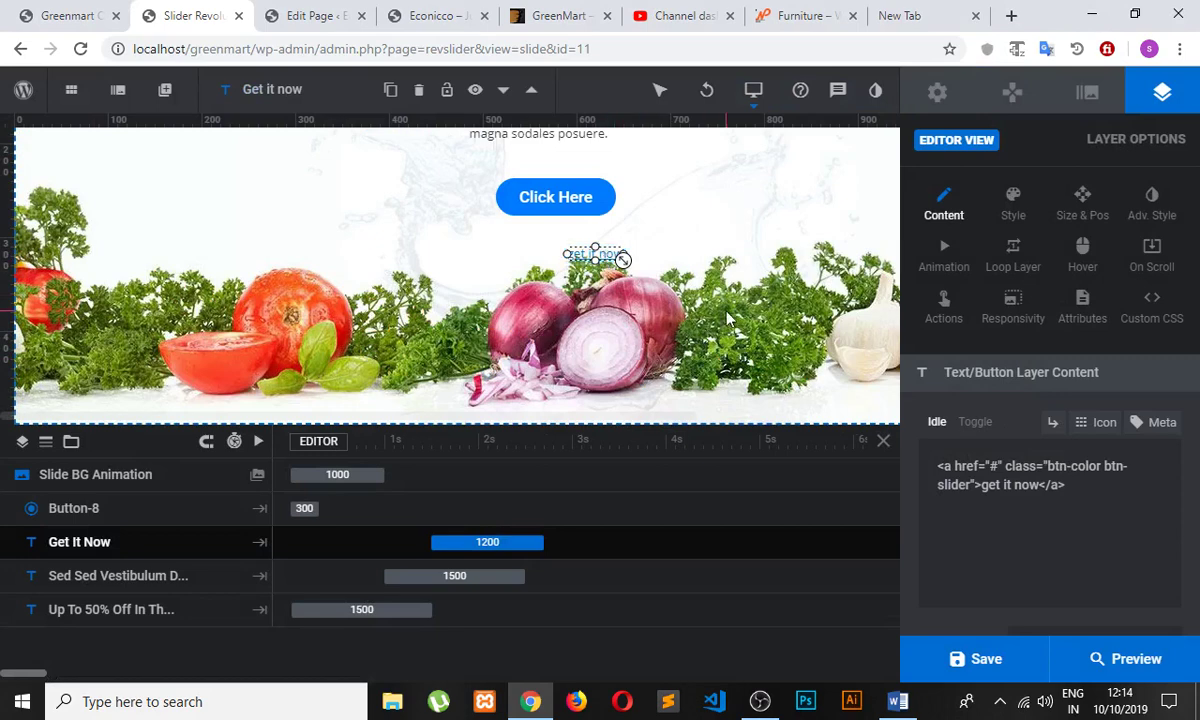
click(419, 91)
scroll(670, 403, up, 3)
scroll(670, 403, down, 2)
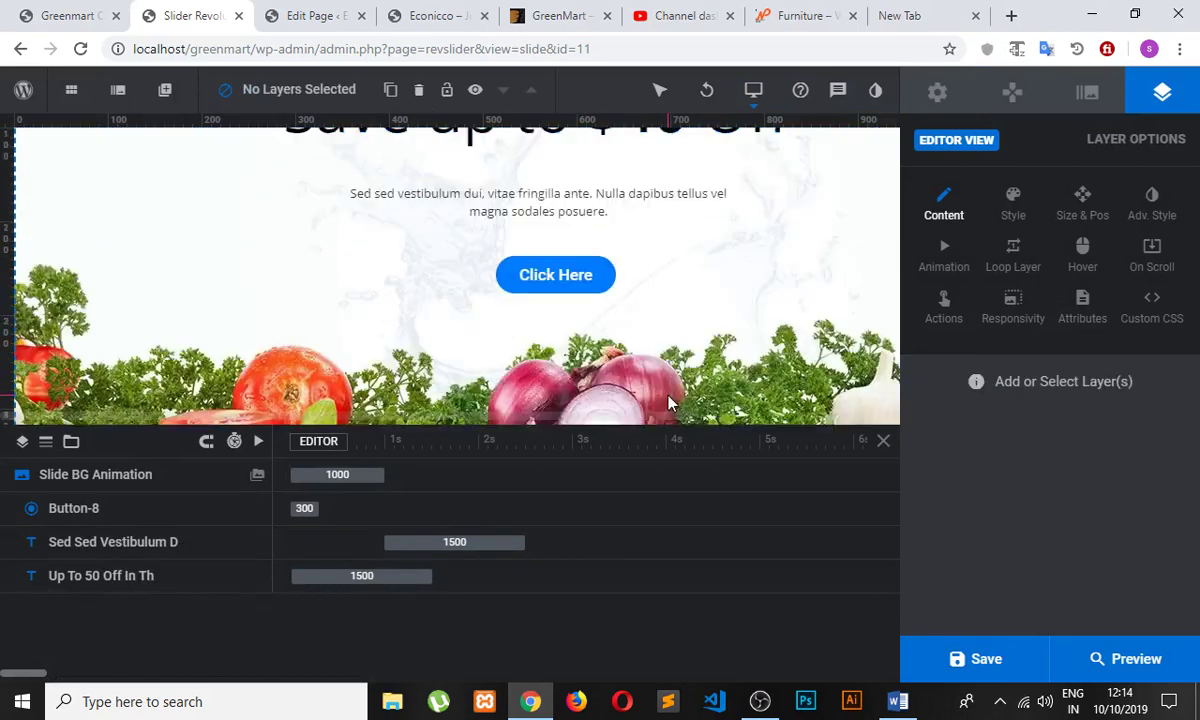
scroll(670, 403, down, 1)
click(437, 16)
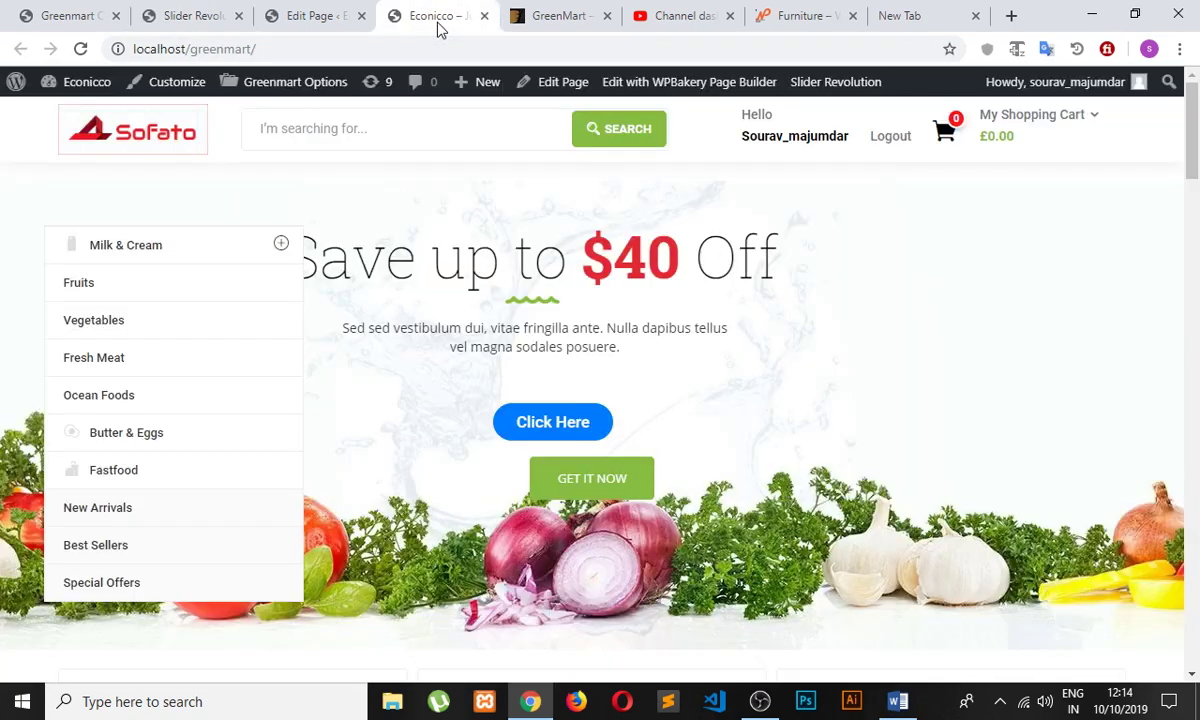
click(332, 25)
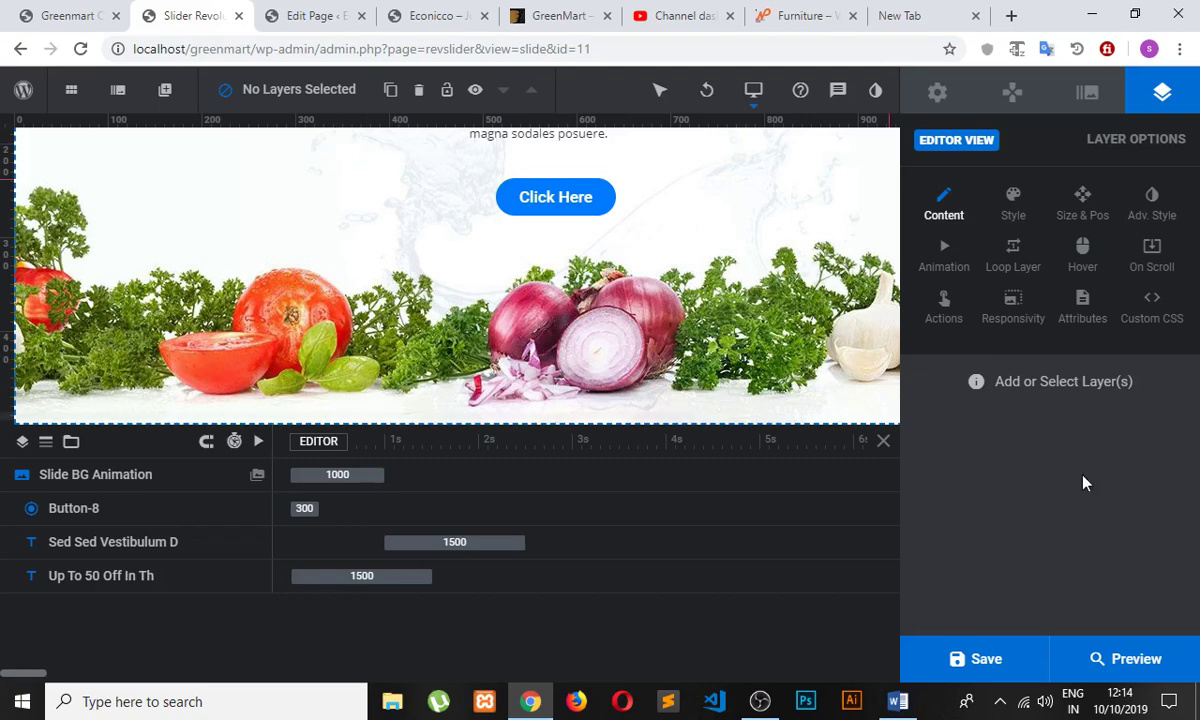
click(988, 658)
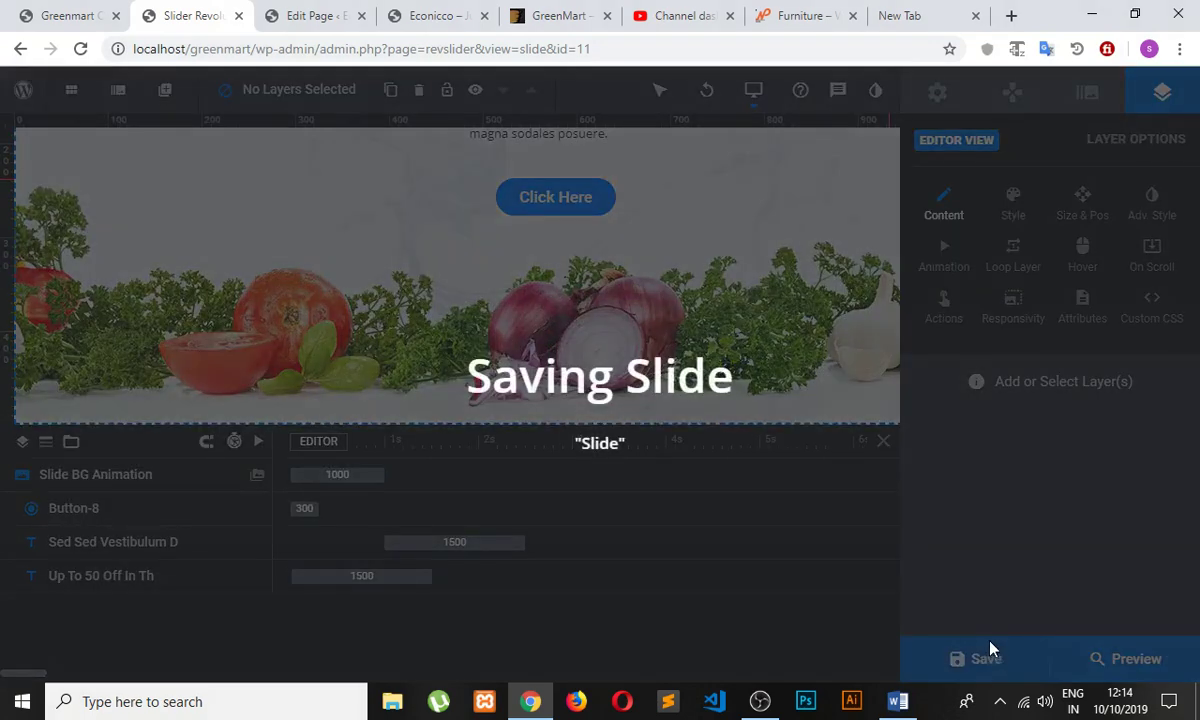
- Update the Home 8 page and reload the storefront home page to check the slider
click(305, 18)
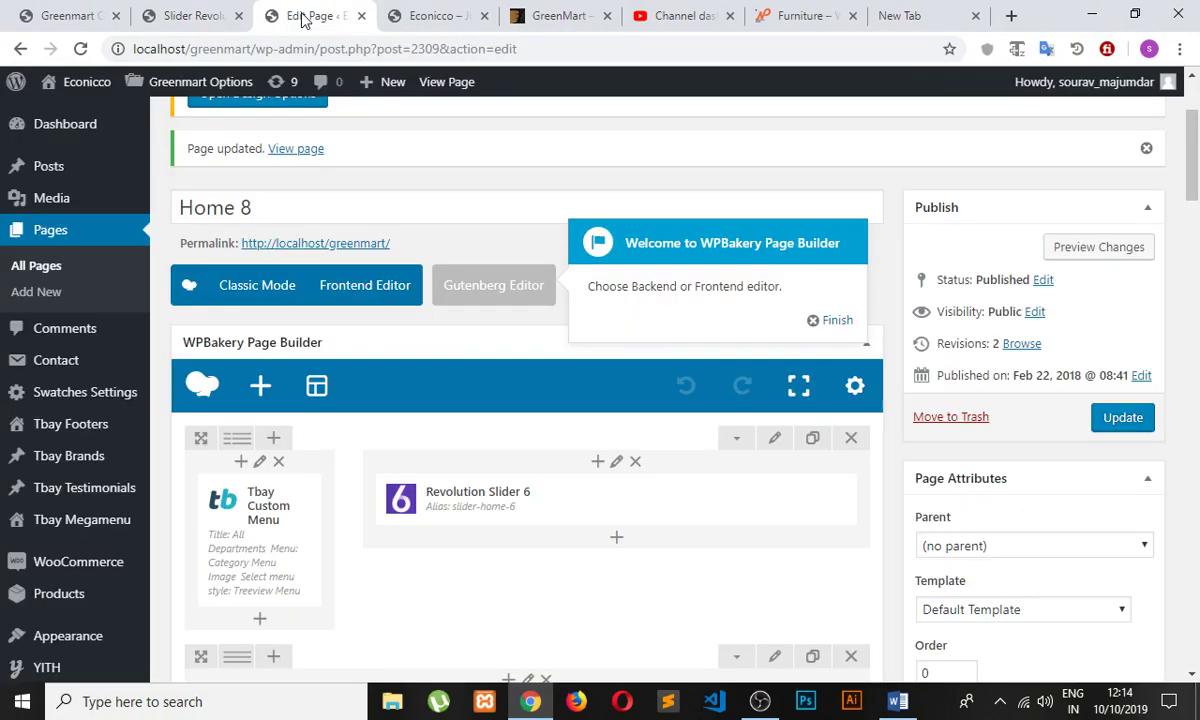
click(1101, 430)
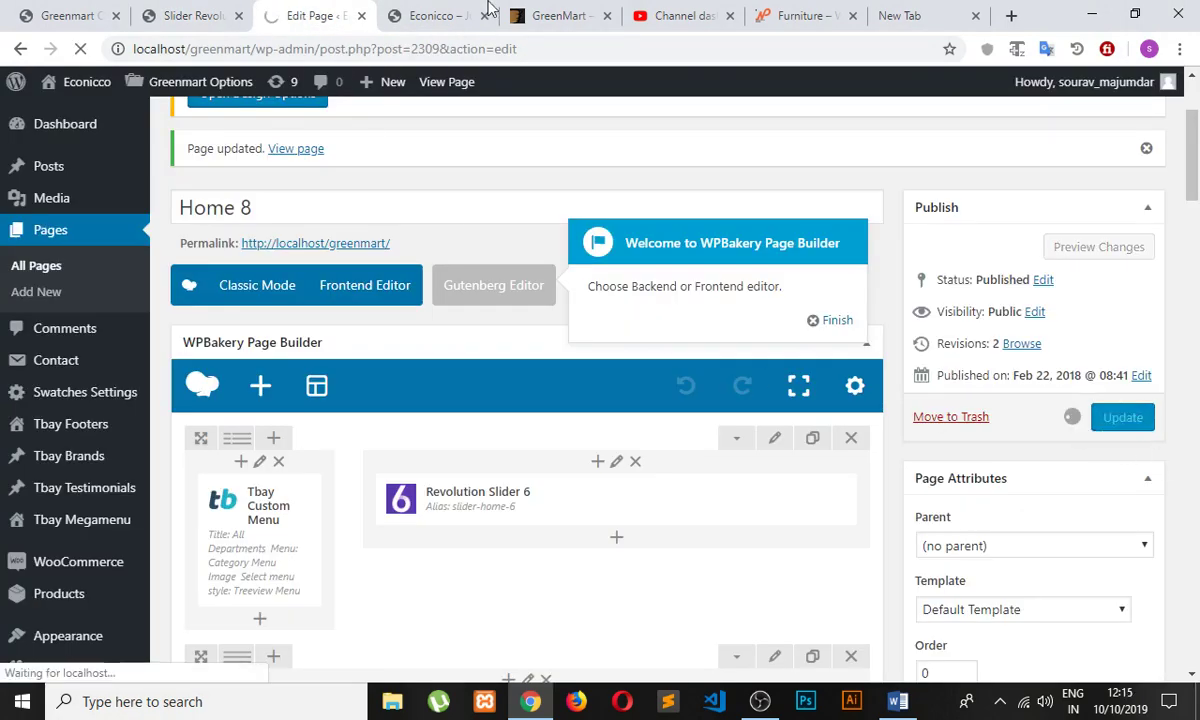
click(437, 16)
mouse_move(480, 82)
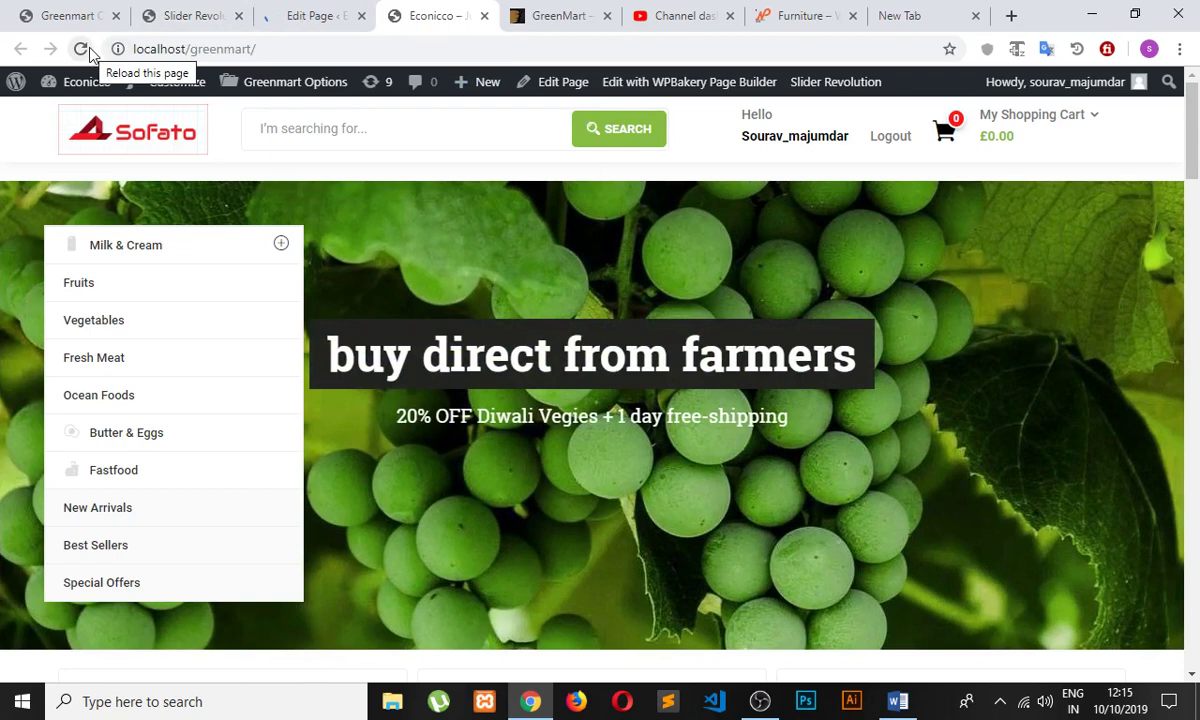
click(293, 20)
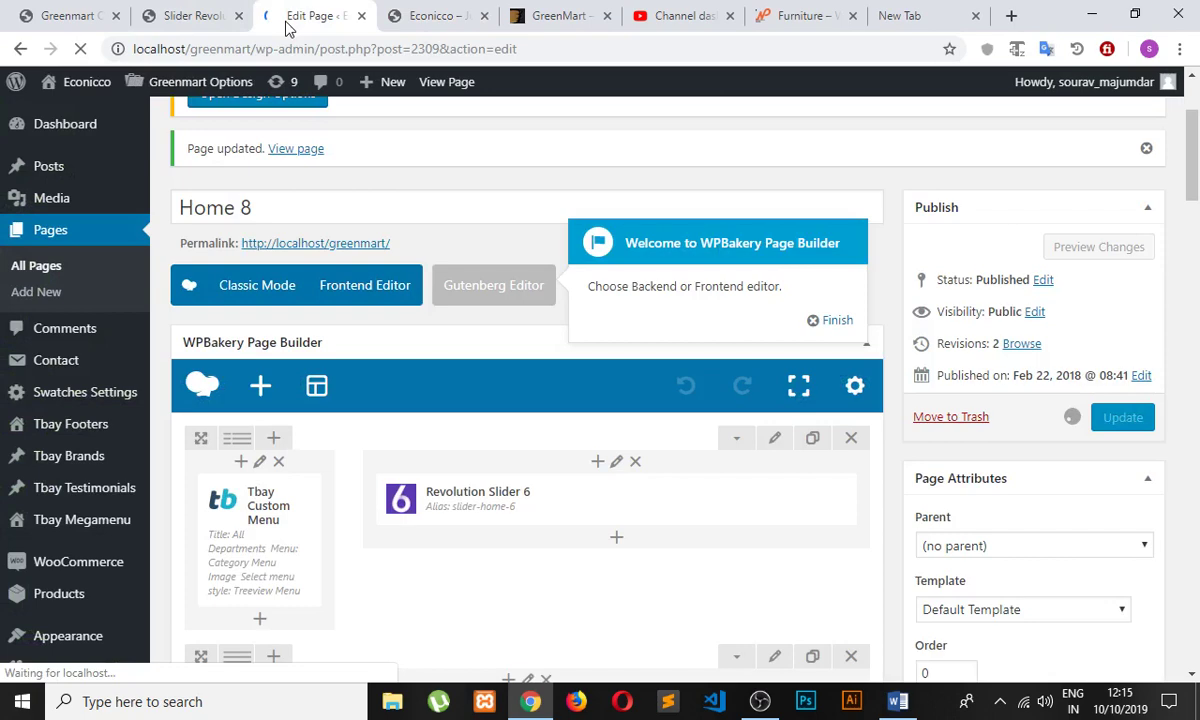
click(429, 20)
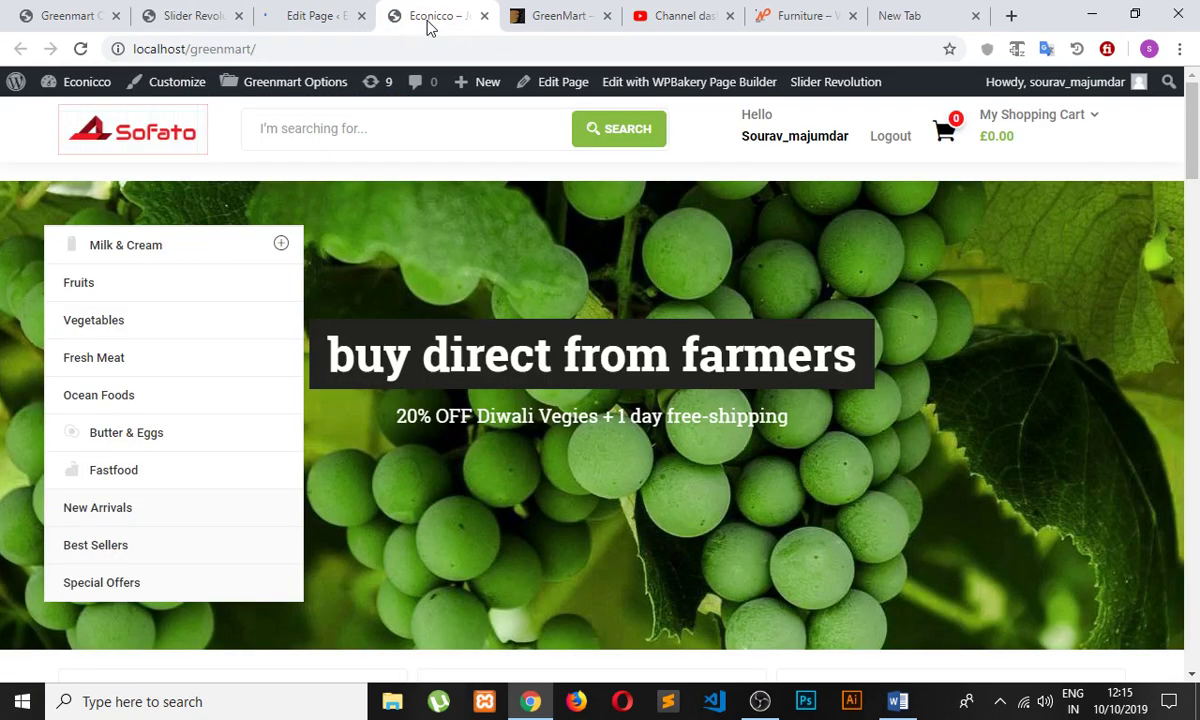
key(F5)
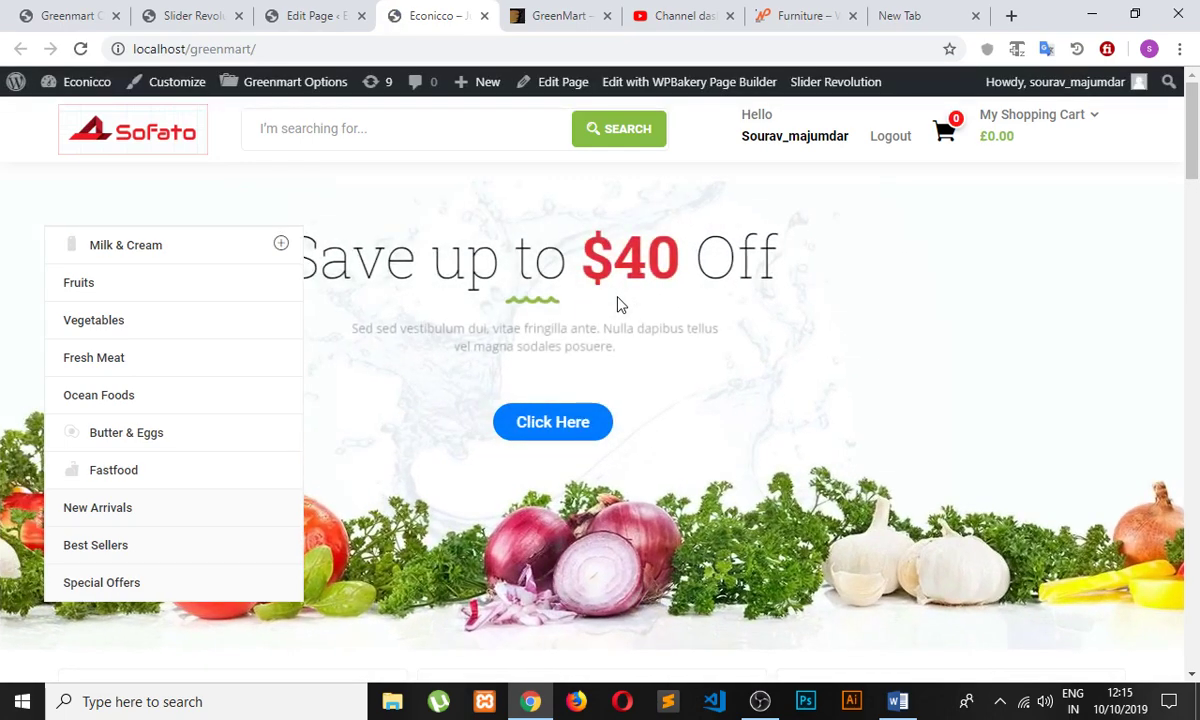
- Check the storefront's placeholder banners against the Home 8 builder rows and close the slider editor tab
scroll(616, 440, down, 10)
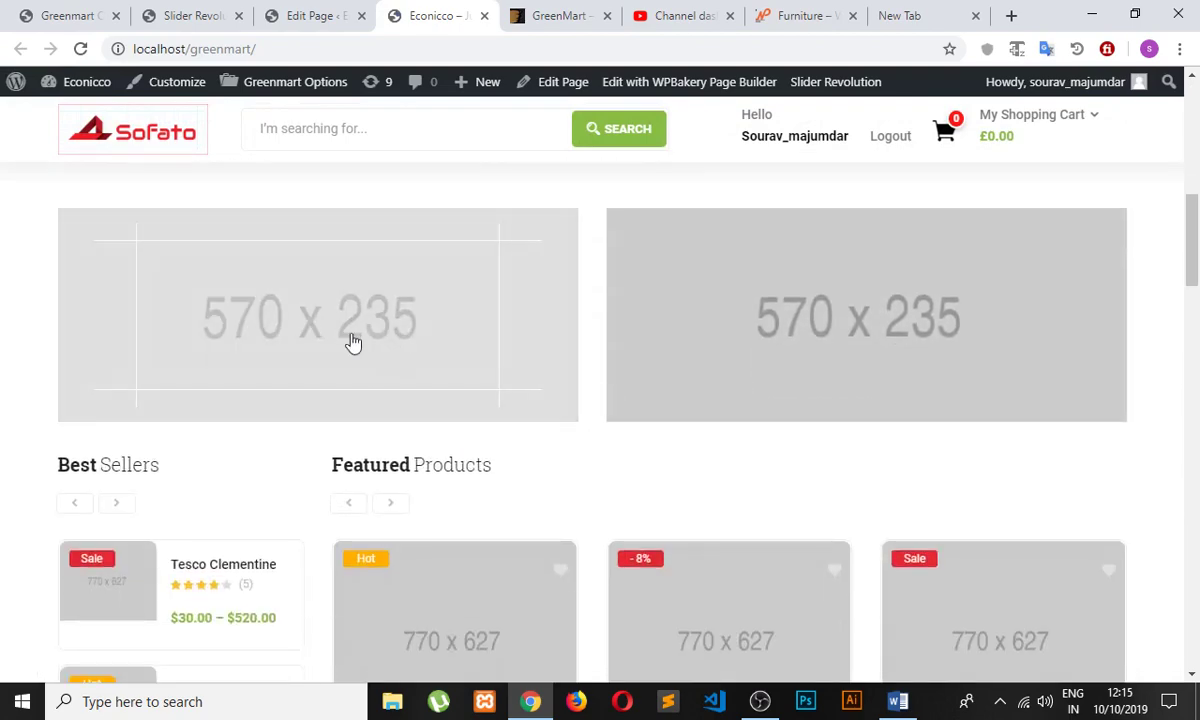
click(322, 25)
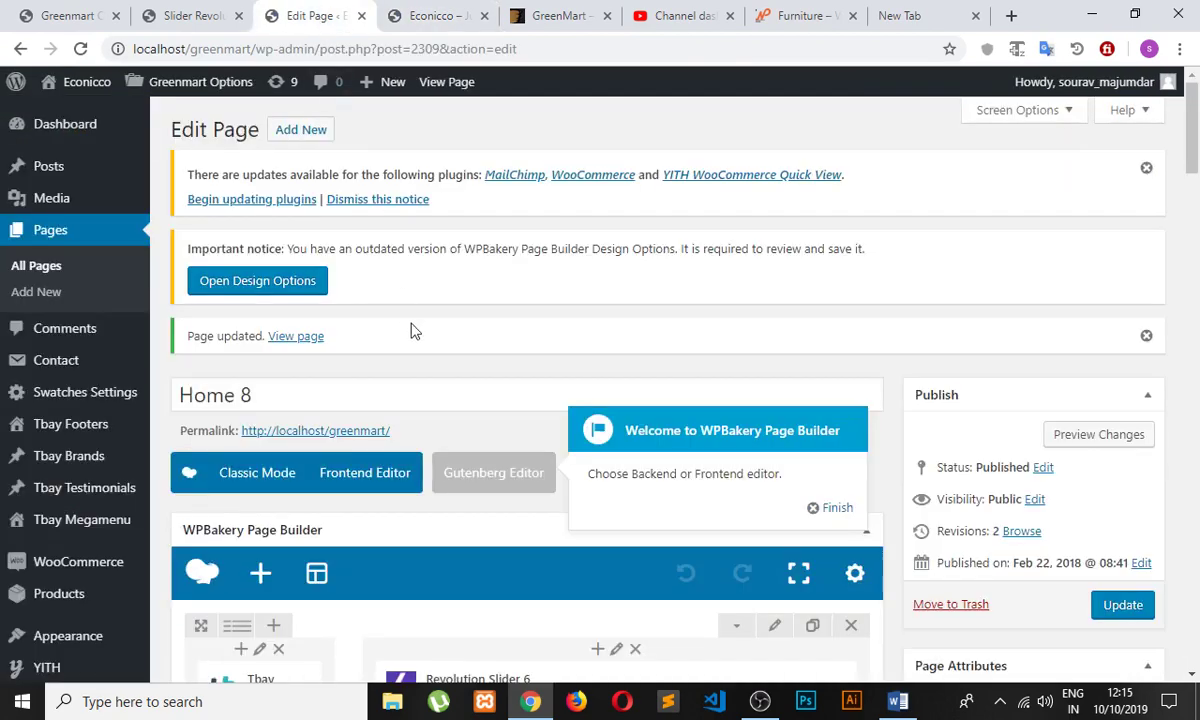
scroll(415, 332, down, 5)
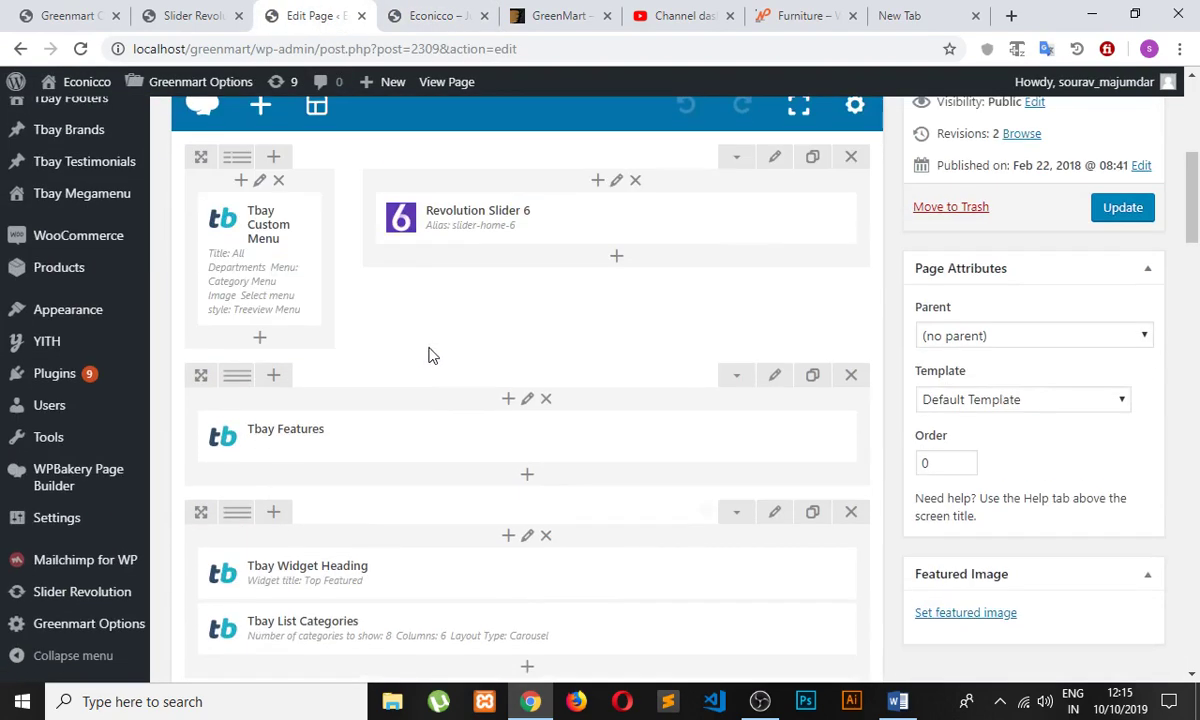
scroll(429, 351, up, 2)
click(248, 22)
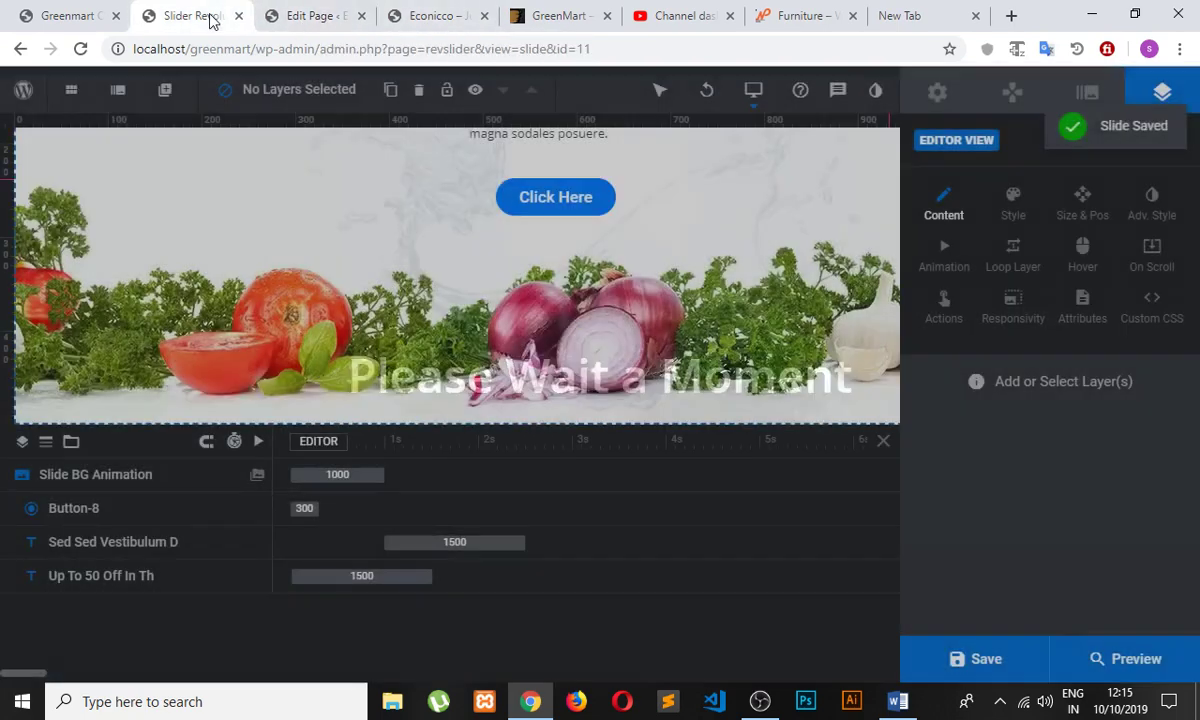
click(240, 16)
- Compare the Home 8 builder rows with the storefront to locate the Single Image elements behind the two 570 x 235 banners
scroll(477, 289, down, 2)
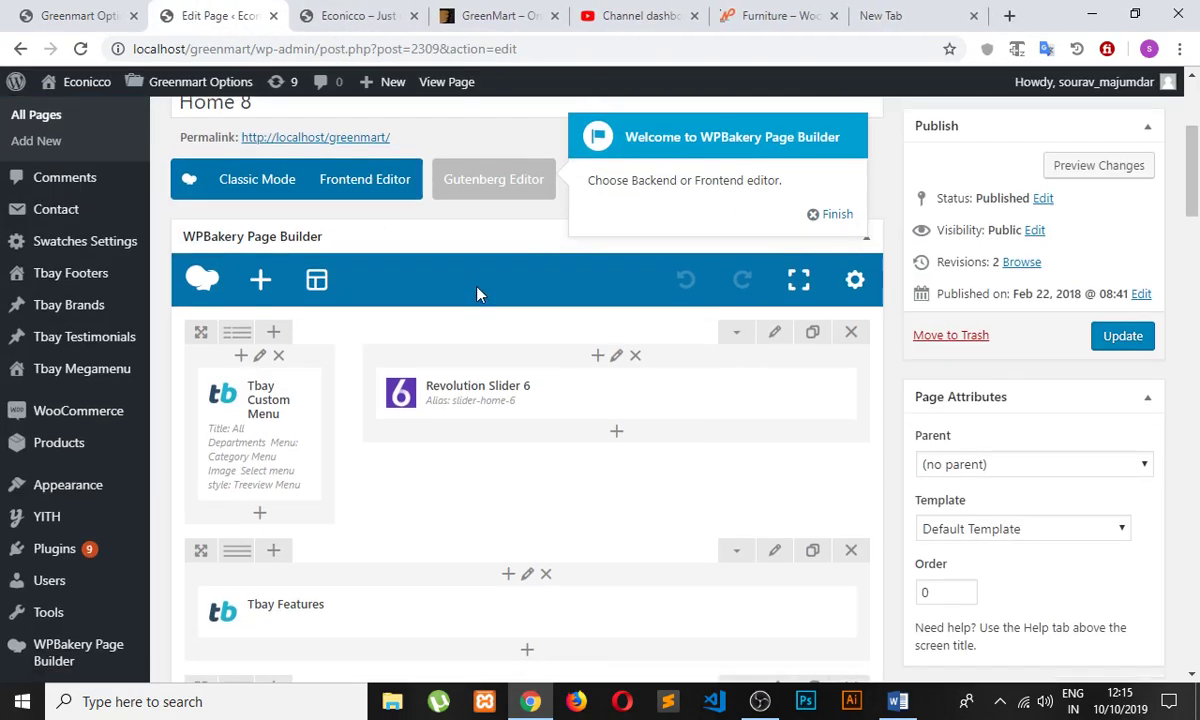
scroll(490, 316, up, 2)
scroll(470, 347, down, 1)
scroll(470, 347, down, 4)
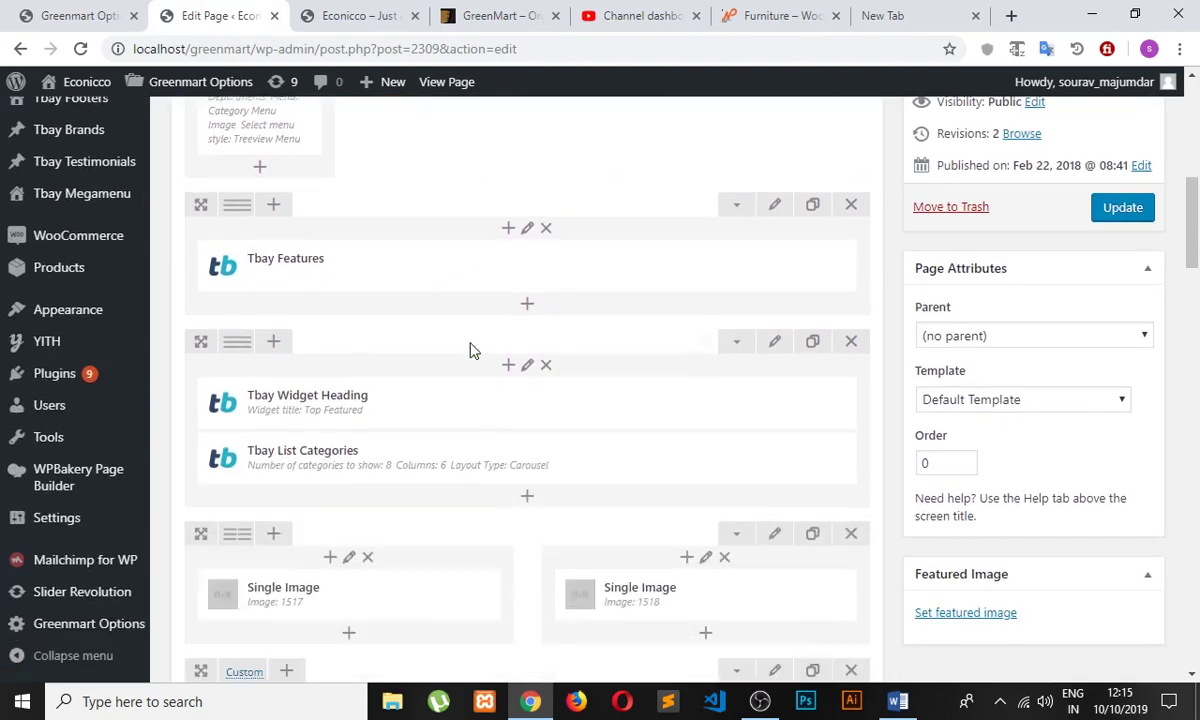
scroll(470, 347, down, 2)
scroll(470, 347, up, 2)
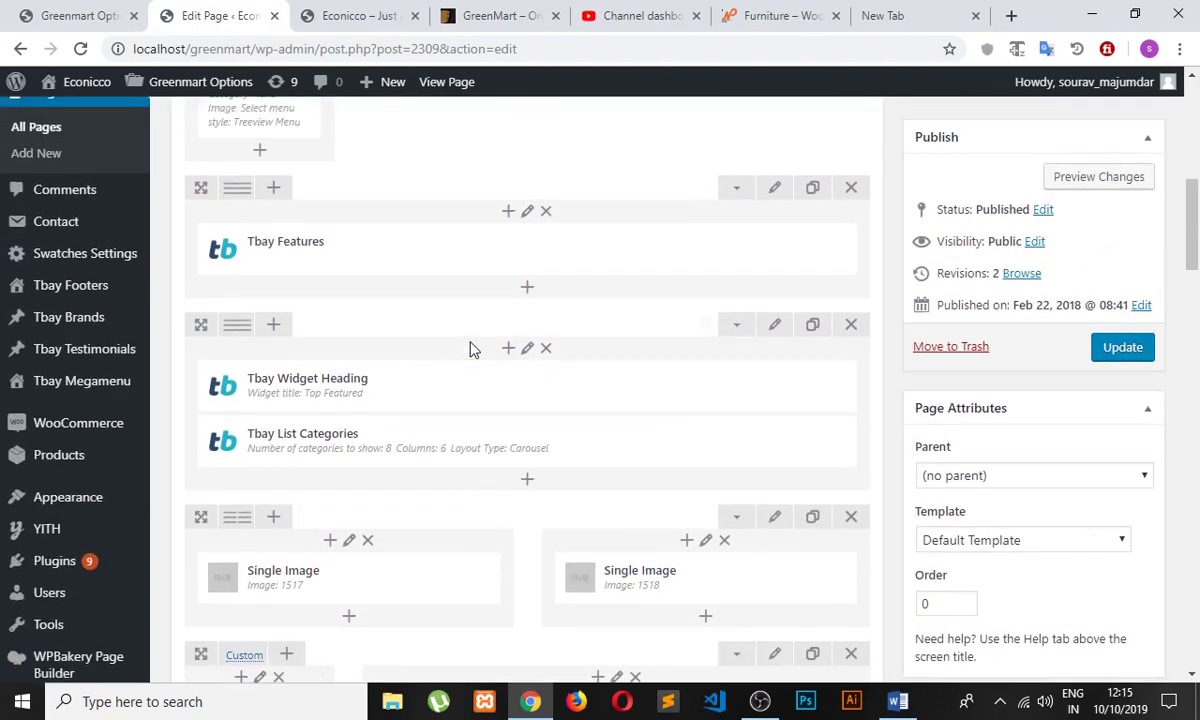
scroll(472, 349, down, 2)
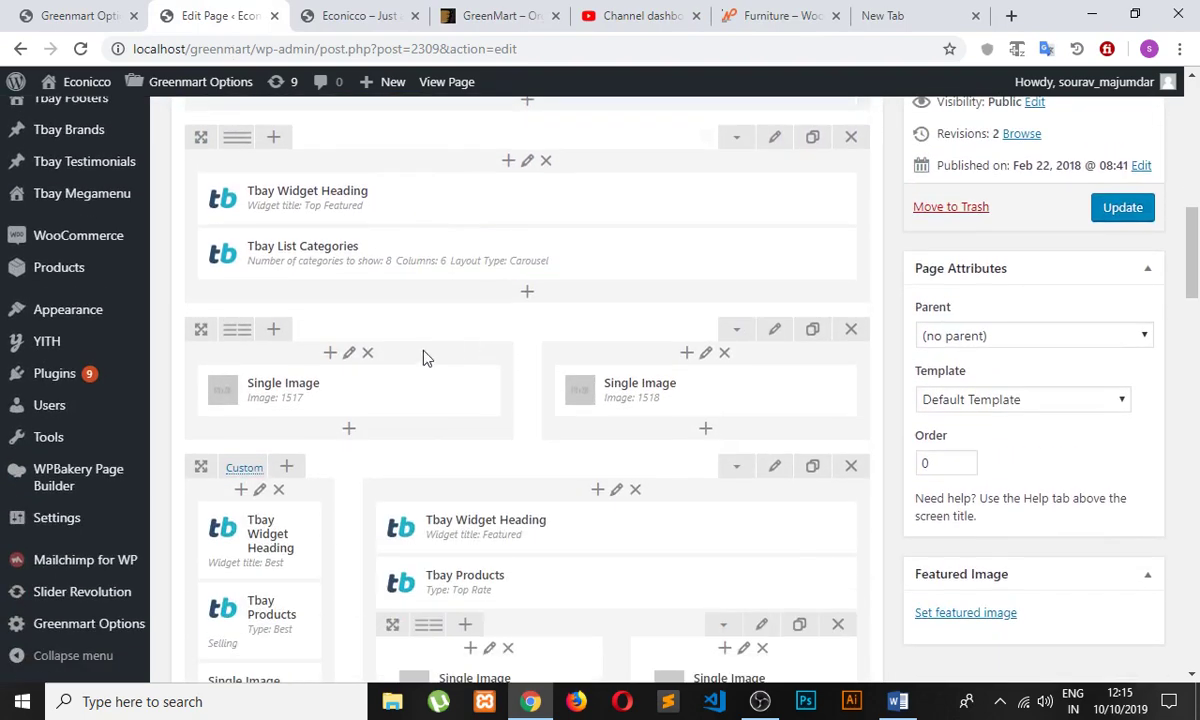
click(350, 24)
scroll(402, 358, up, 3)
scroll(410, 362, down, 3)
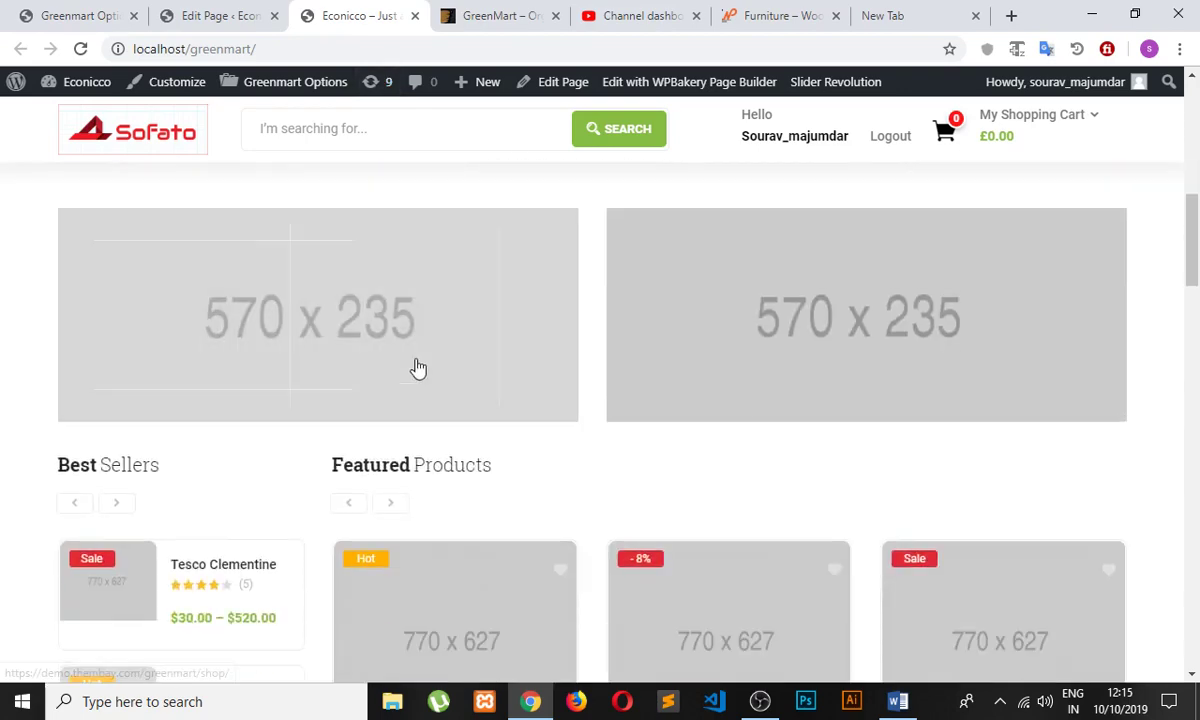
scroll(850, 365, down, 2)
scroll(517, 408, up, 2)
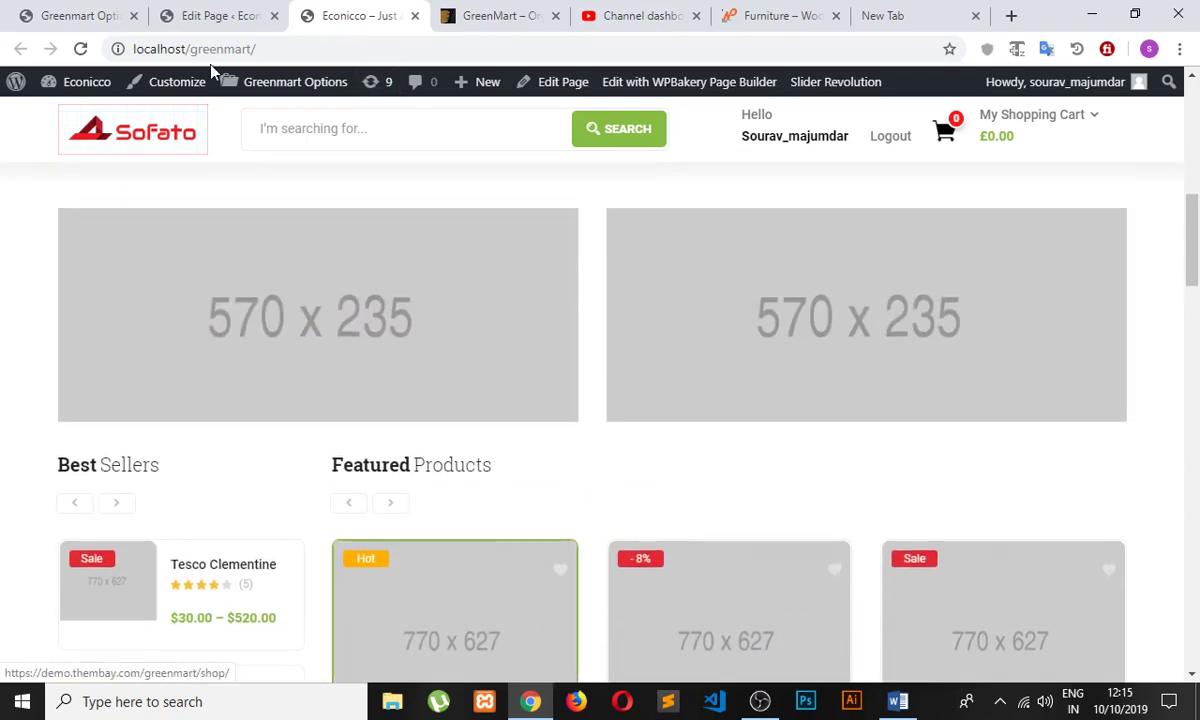
click(222, 16)
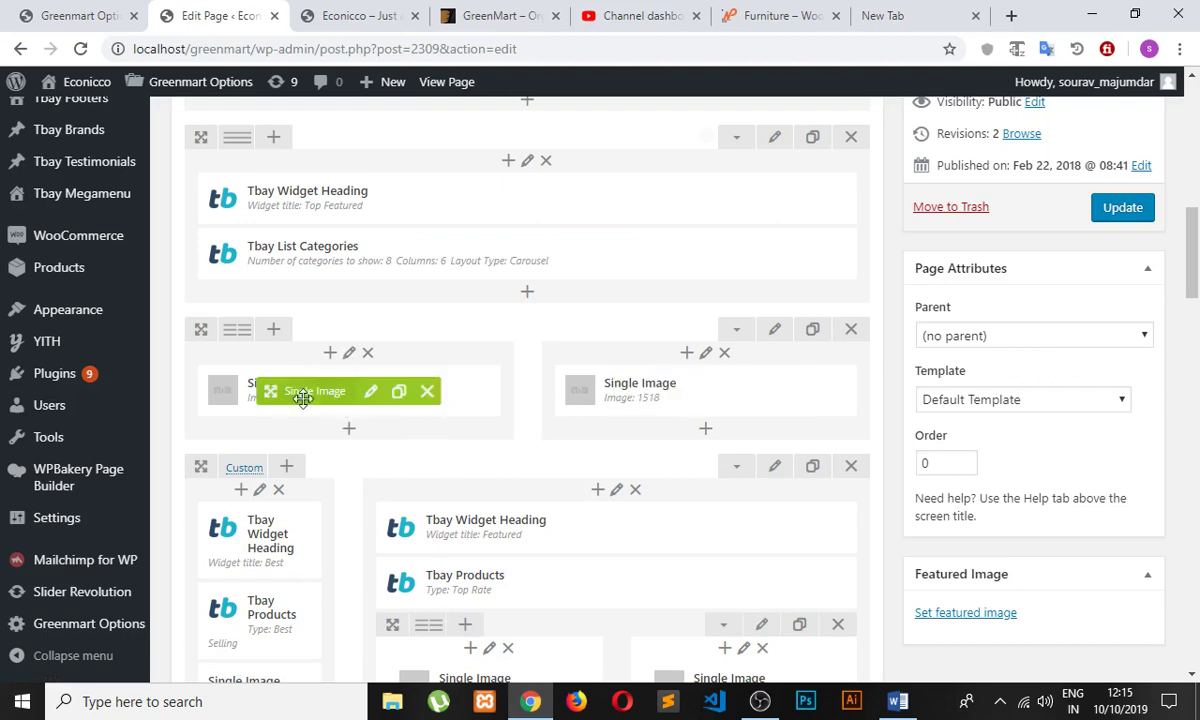
scroll(400, 390, up, 5)
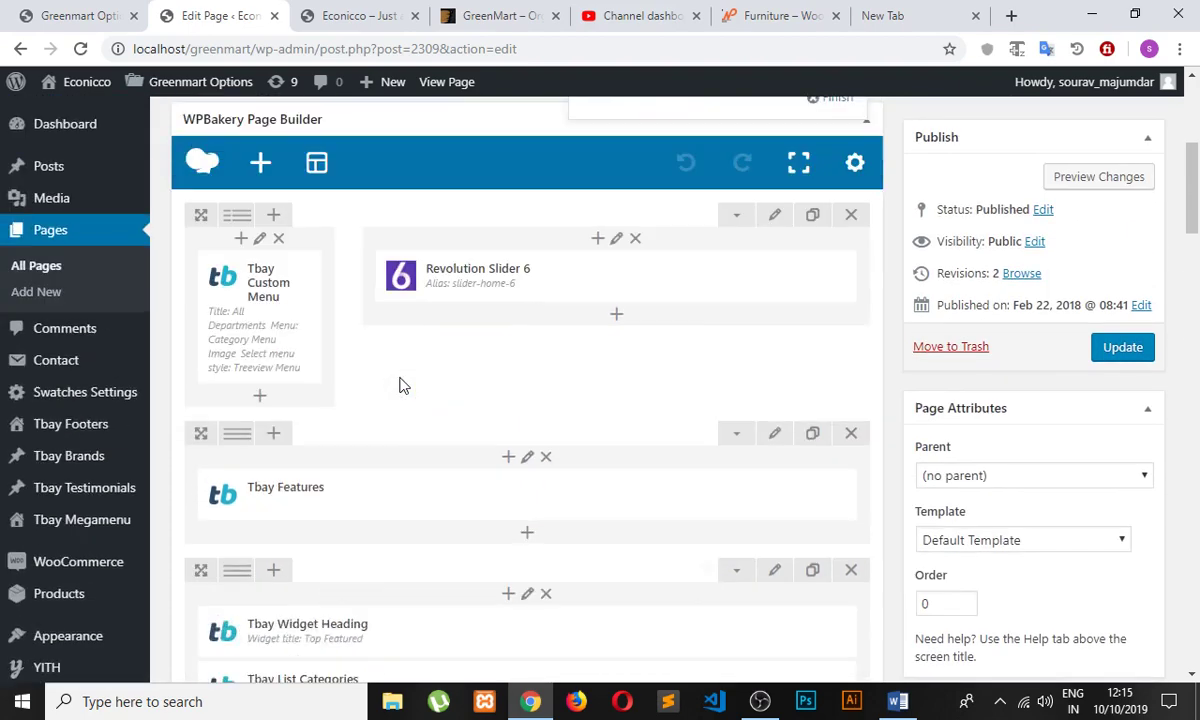
scroll(403, 397, down, 5)
scroll(401, 396, down, 1)
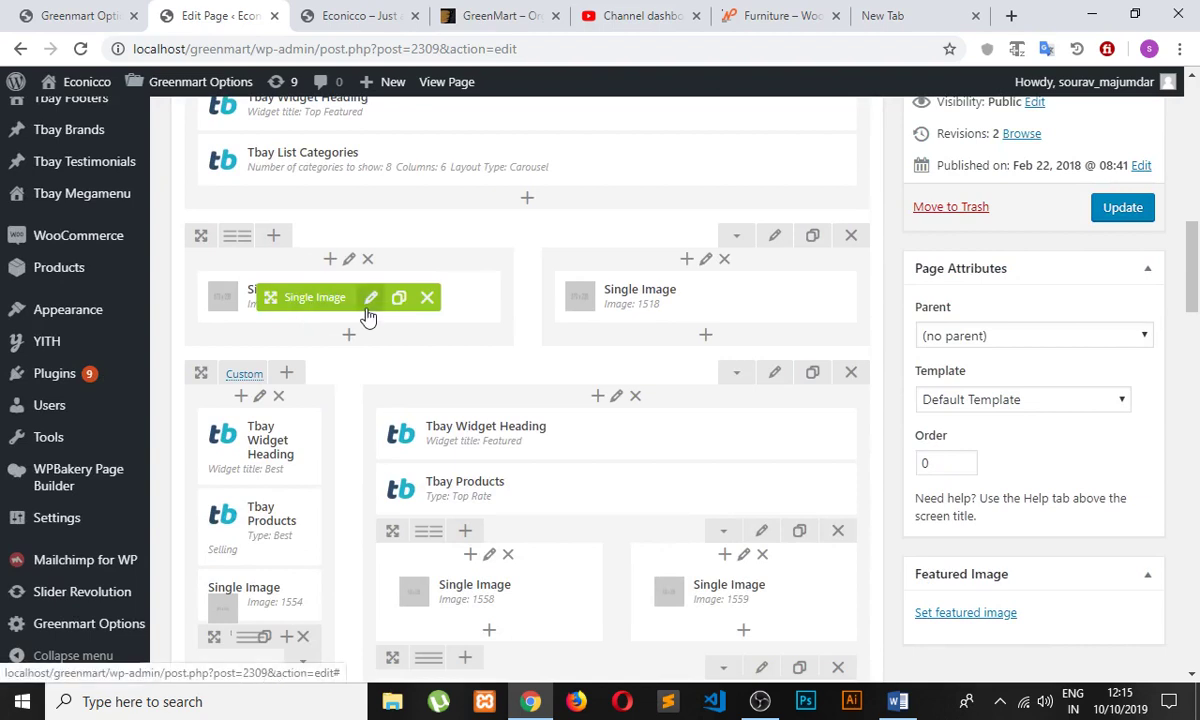
- Replace the image of the first 570 x 235 banner's Single Image element with the hooded farmer photo from the media library and save its settings
click(368, 312)
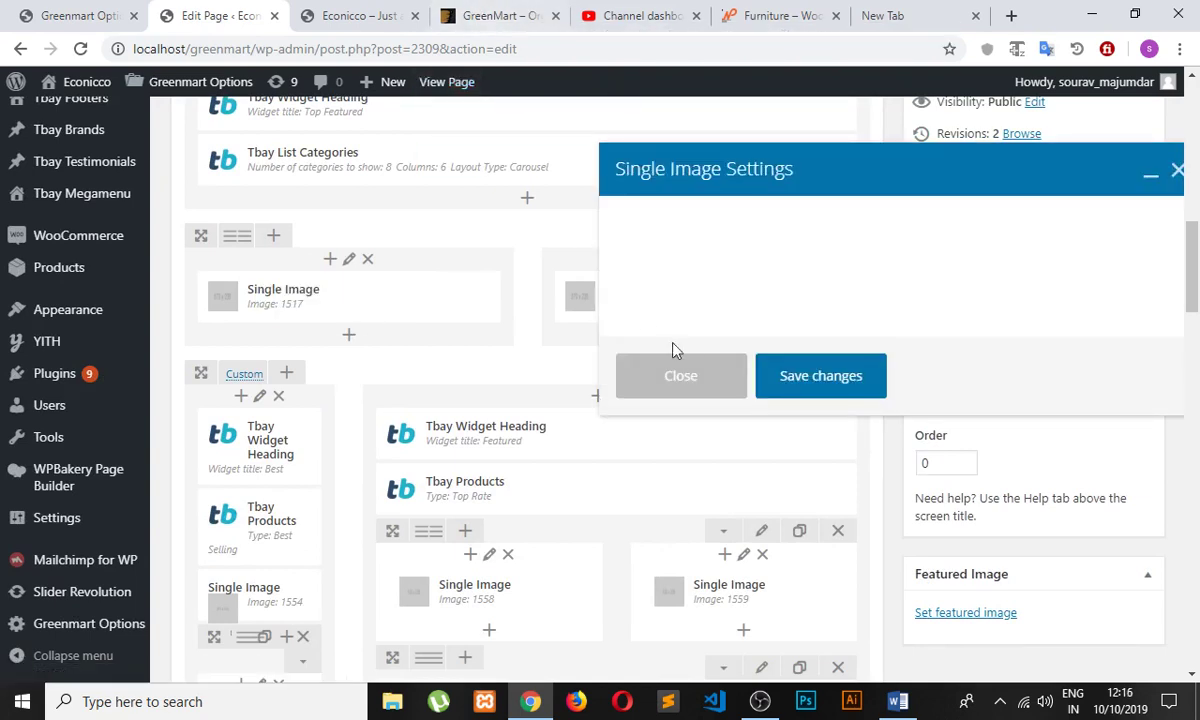
scroll(755, 340, down, 2)
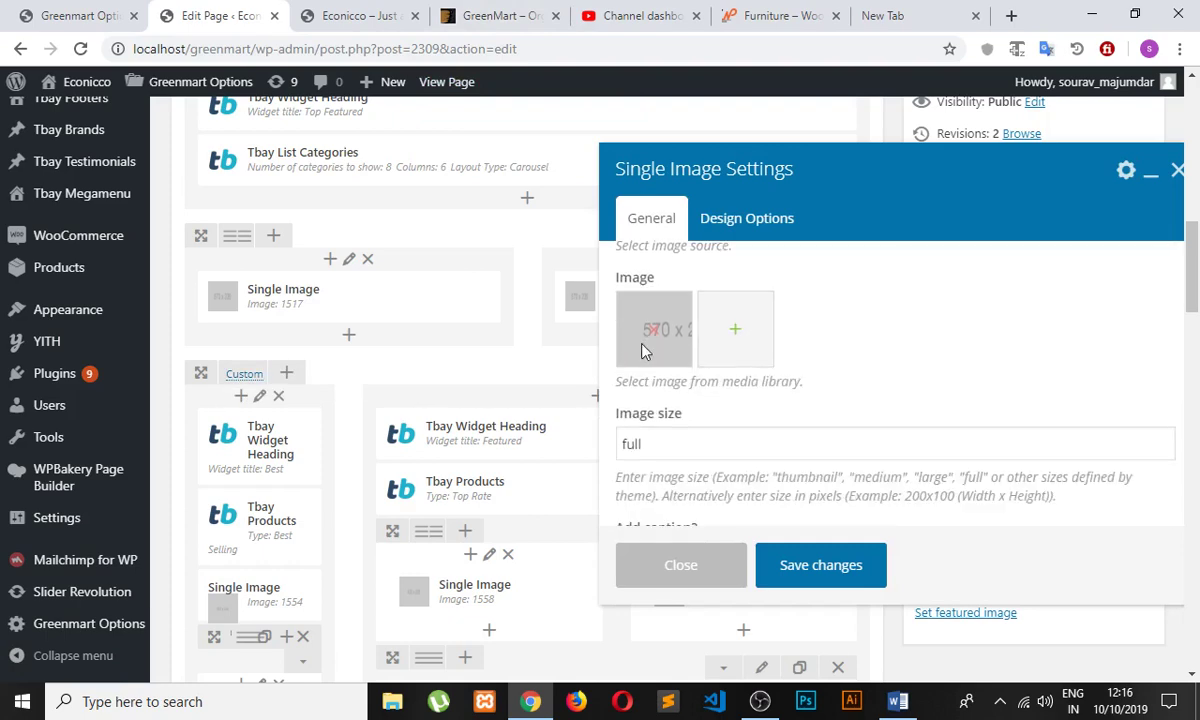
click(617, 309)
click(677, 334)
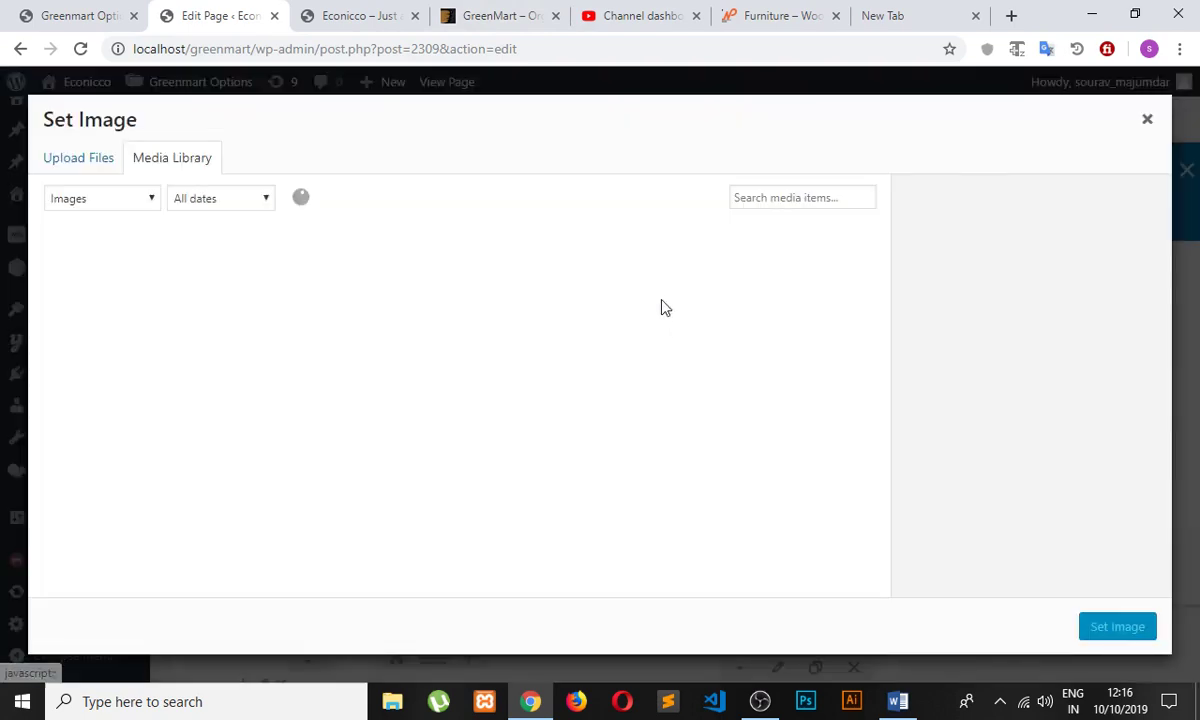
click(356, 15)
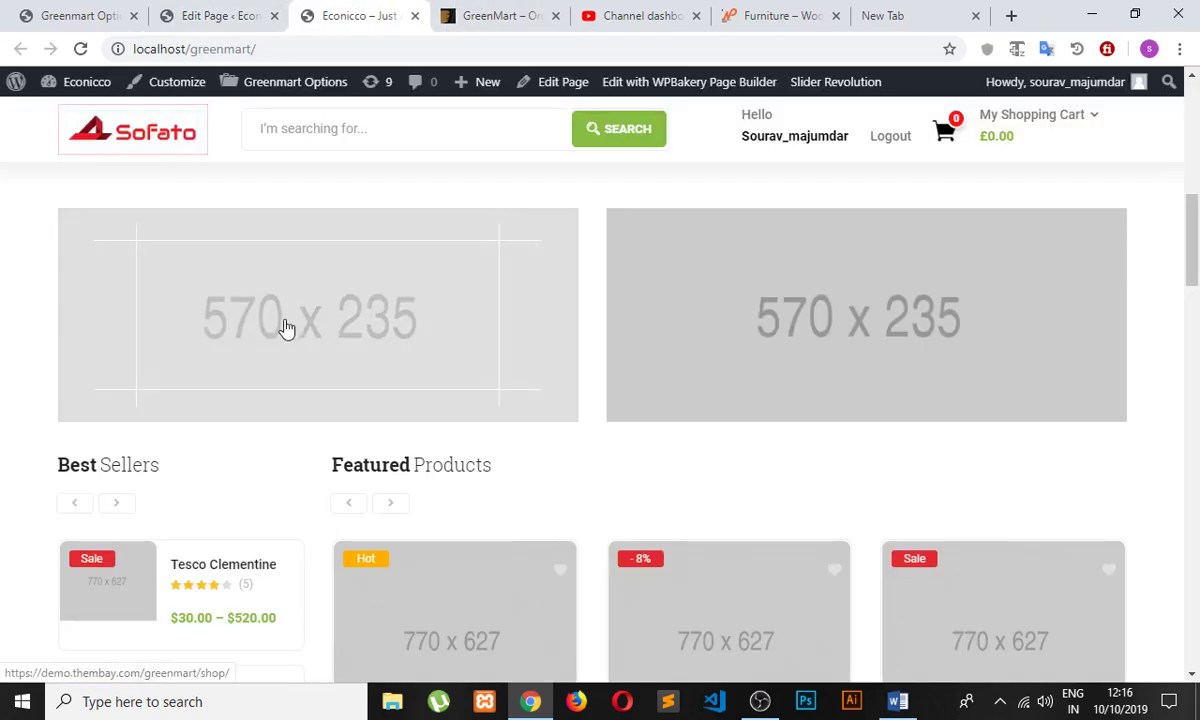
click(245, 18)
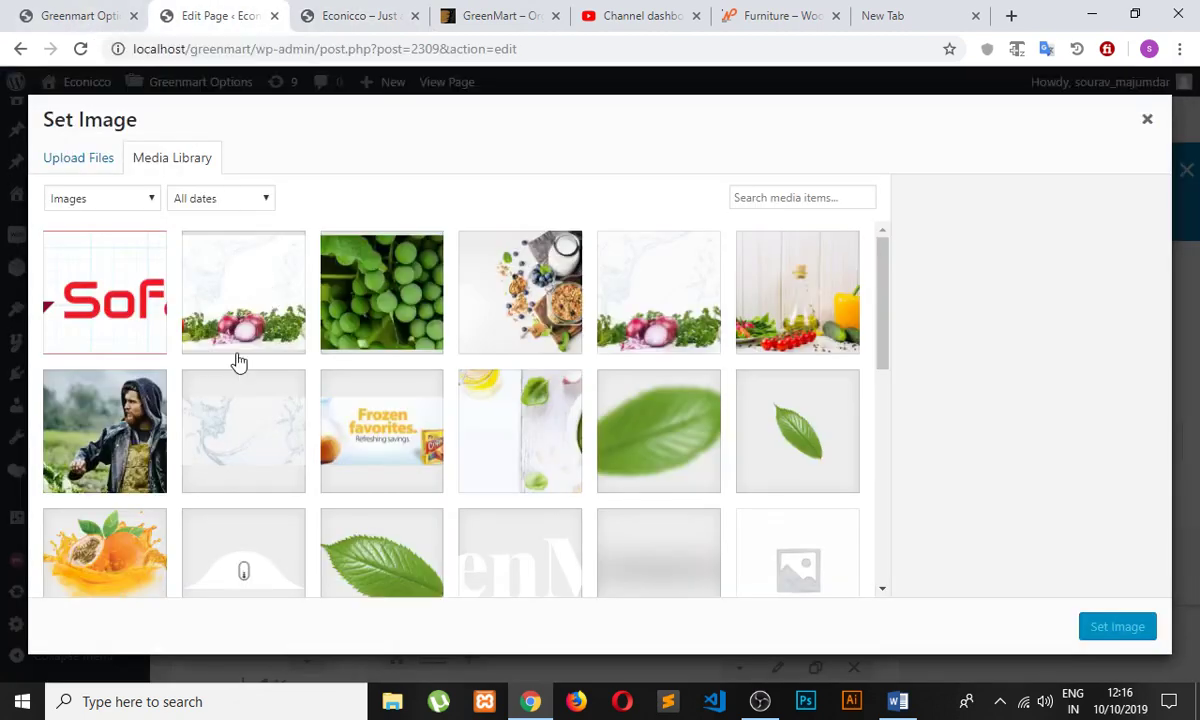
click(105, 430)
click(1141, 627)
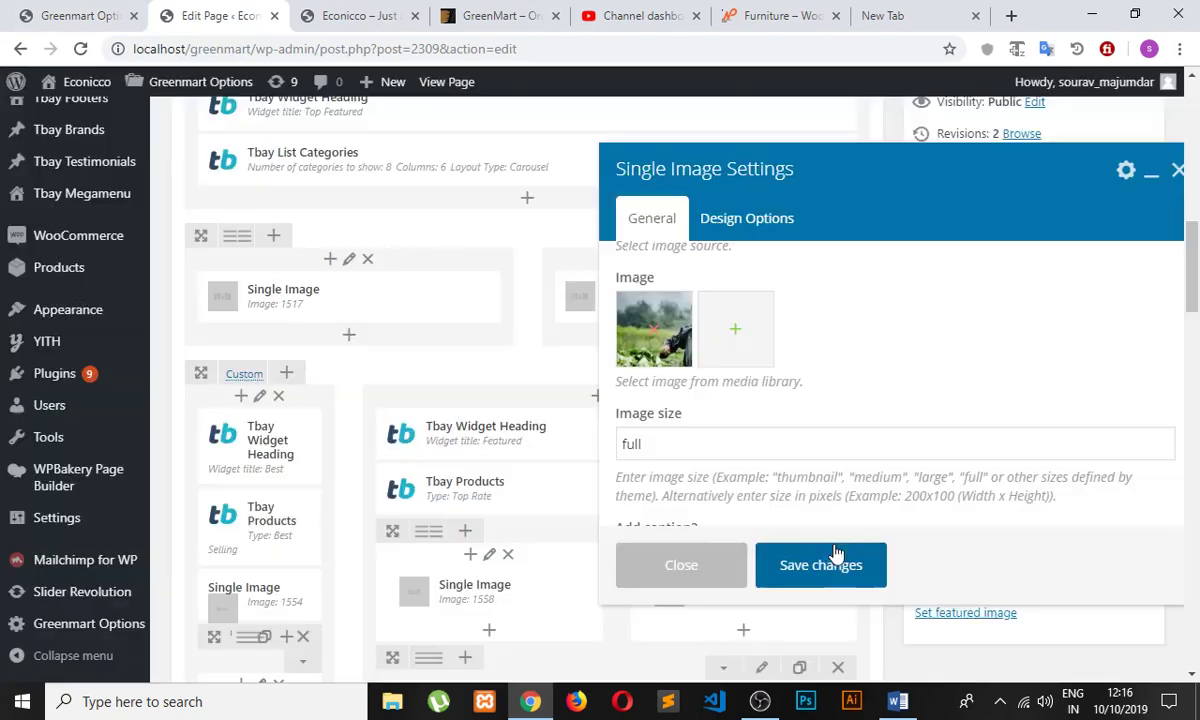
click(818, 566)
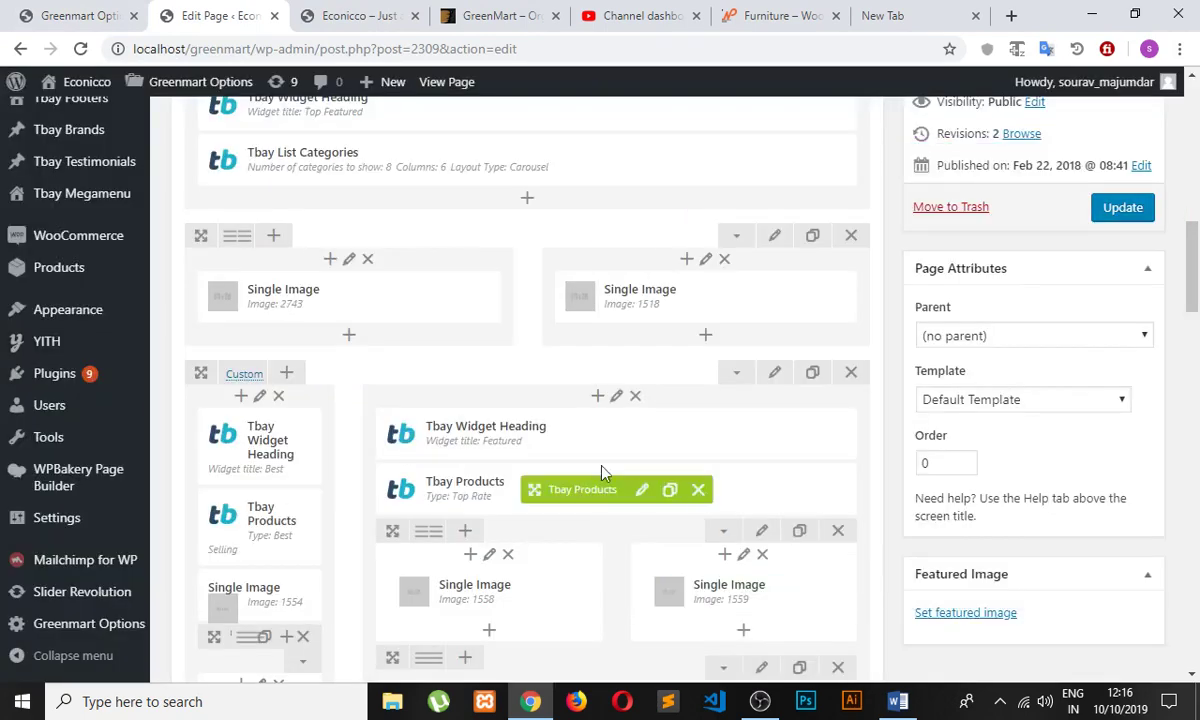
- Replace the image of the second 570 x 235 banner's Single Image element with the hooded farmer photo and save its settings
mouse_move(618, 298)
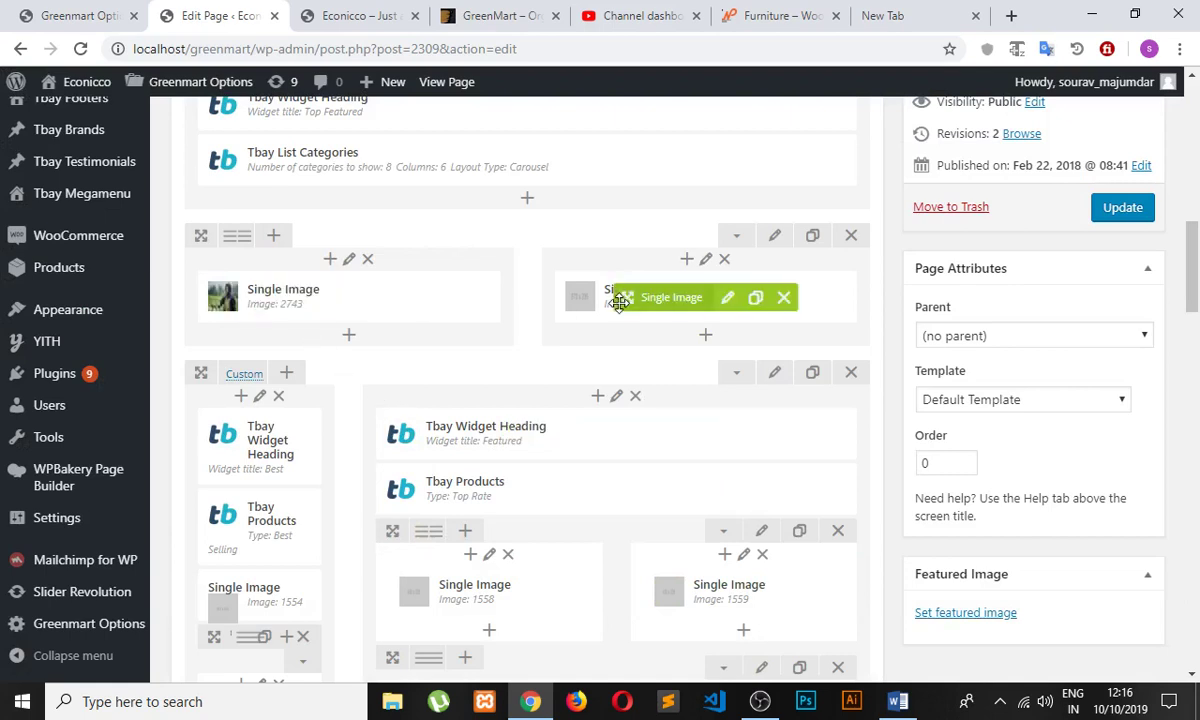
click(728, 300)
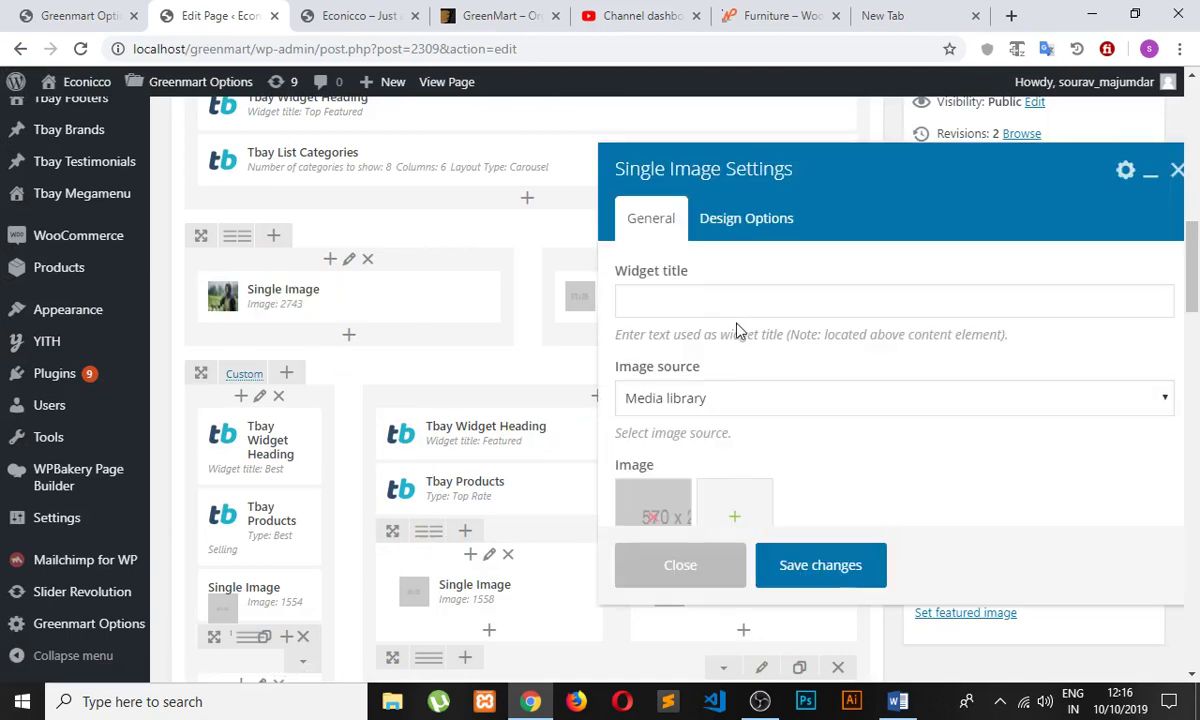
scroll(710, 397, down, 1)
scroll(707, 397, down, 1)
click(650, 329)
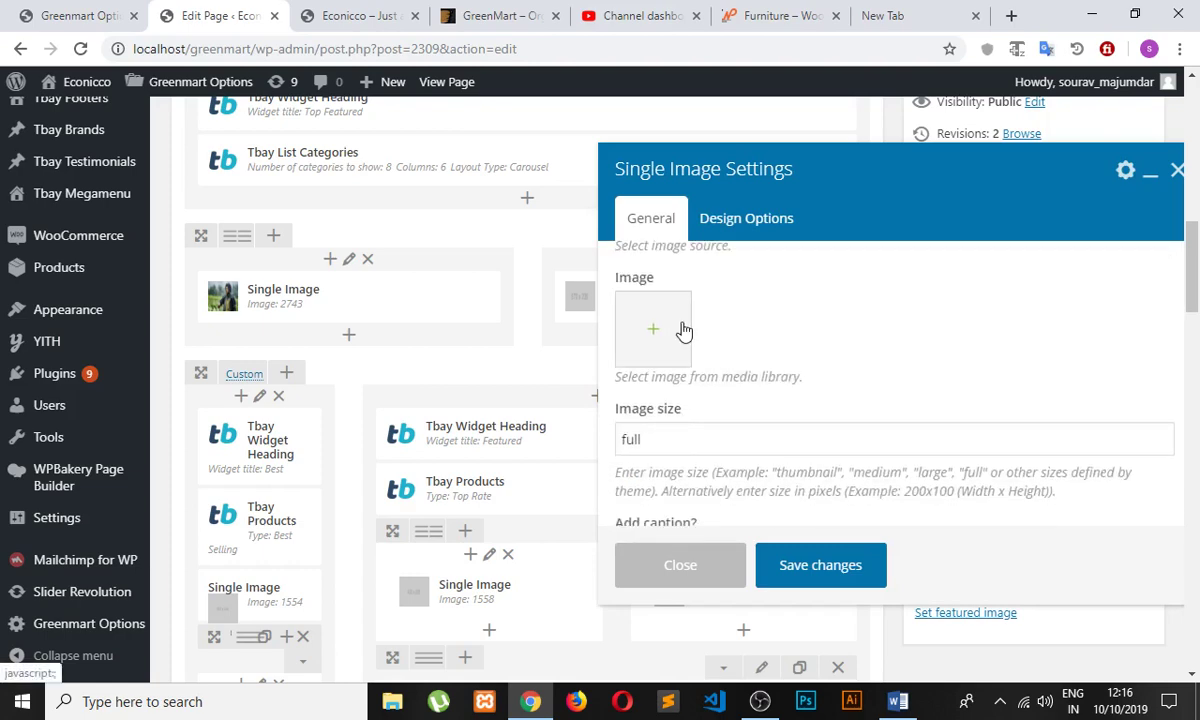
click(680, 330)
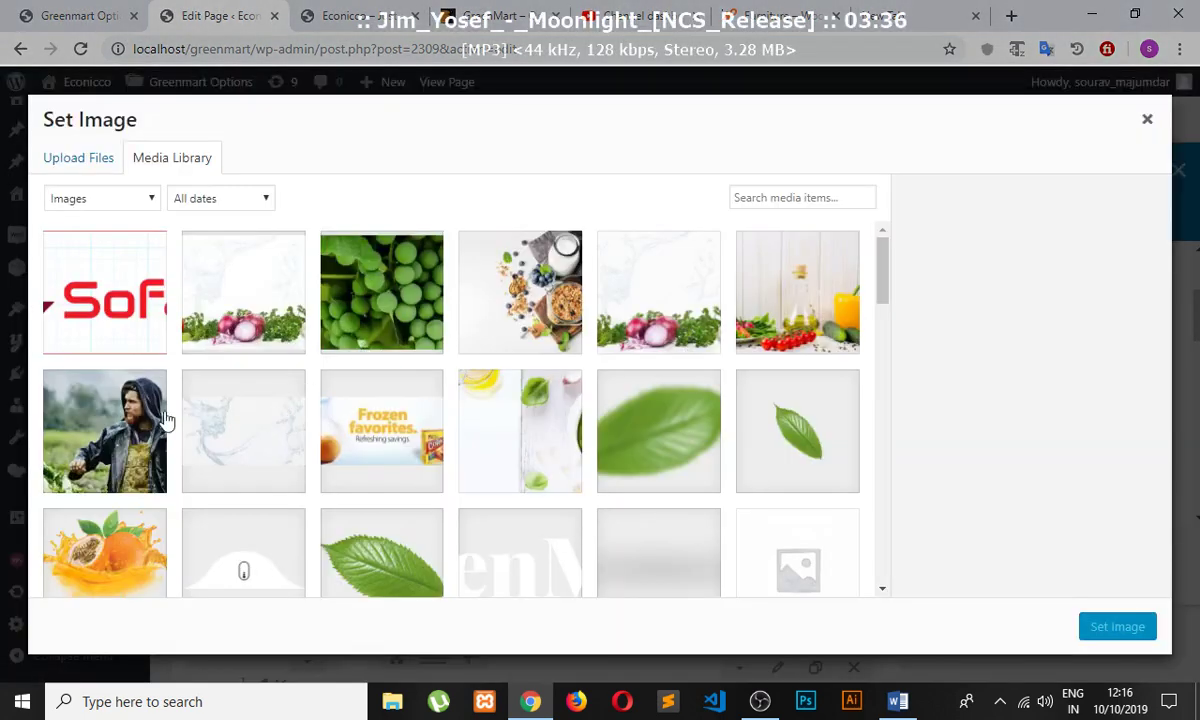
click(105, 430)
click(1116, 640)
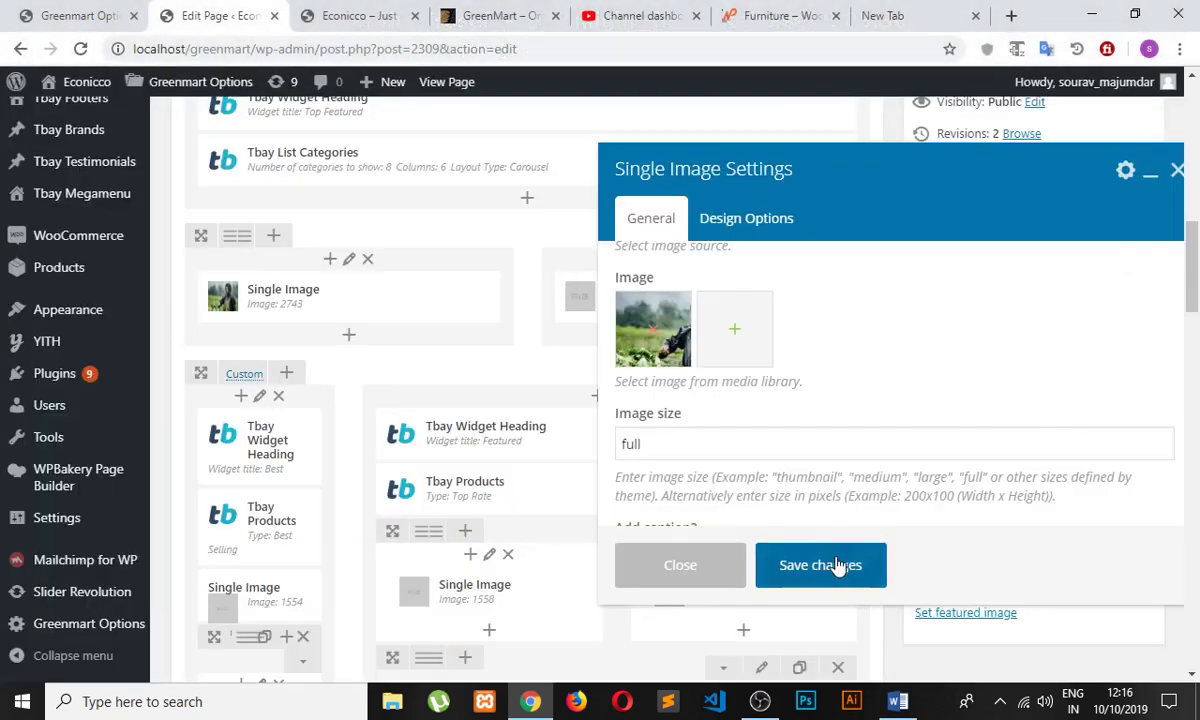
click(840, 565)
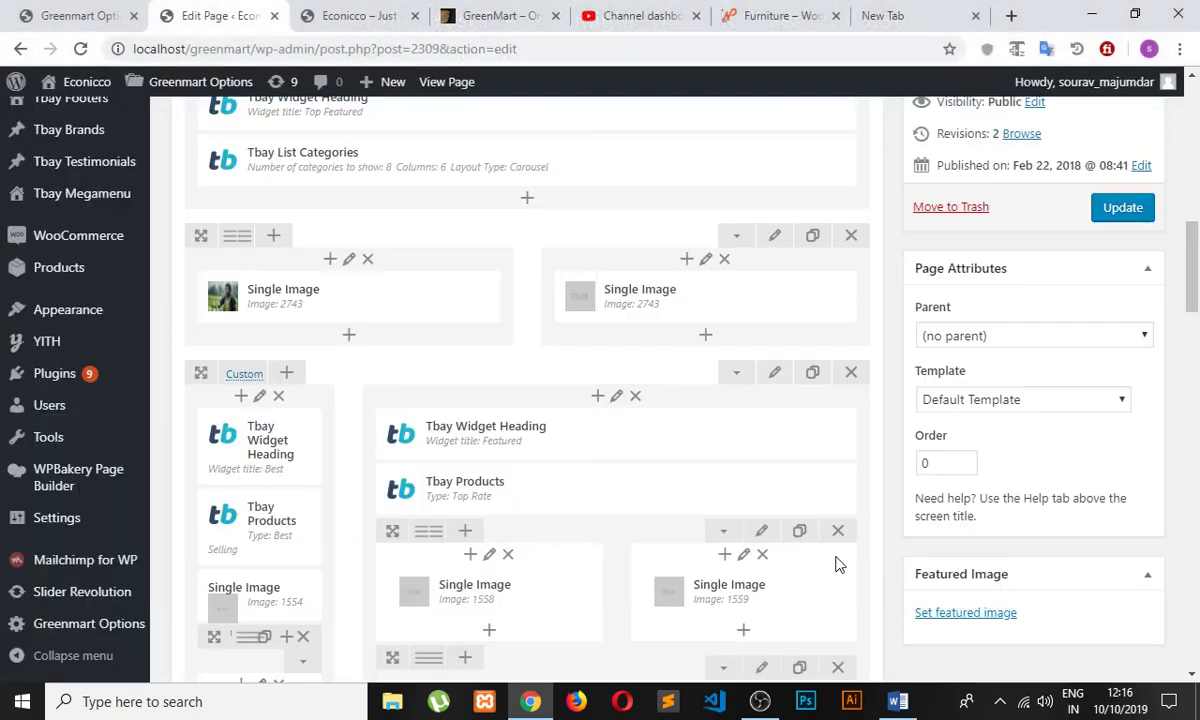
- Update the Home 8 page and reload the storefront home page to load the new banner images
click(1155, 208)
scroll(661, 522, down, 15)
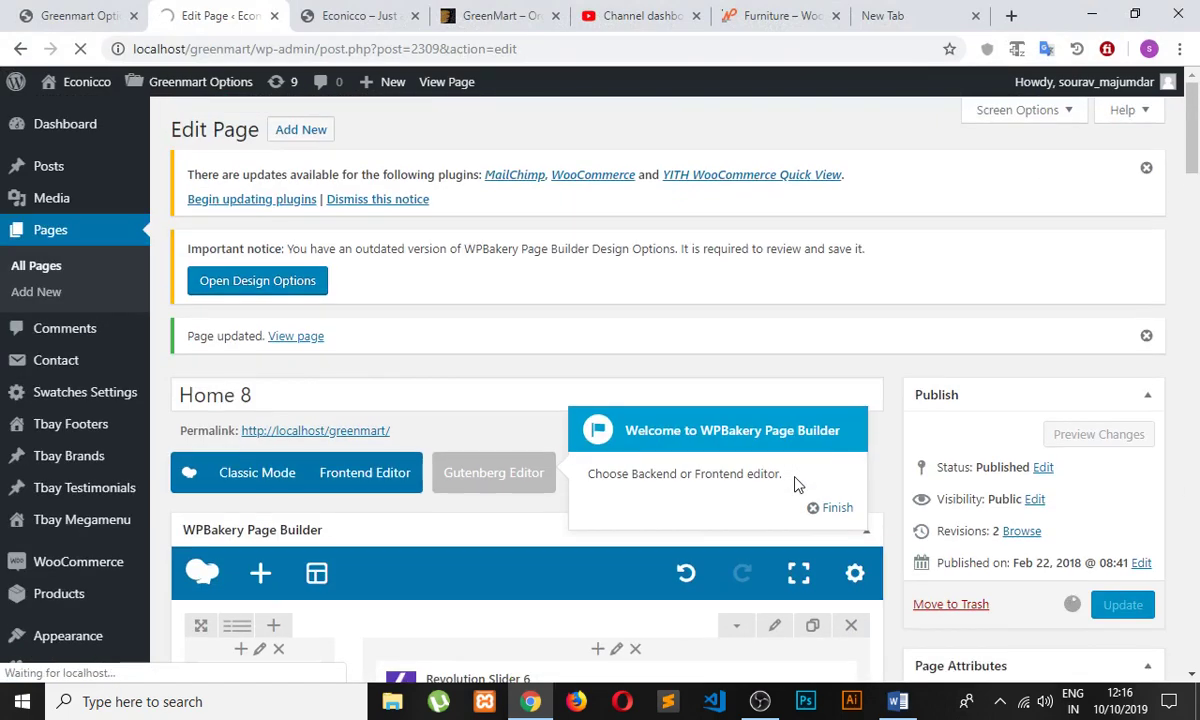
scroll(538, 311, down, 8)
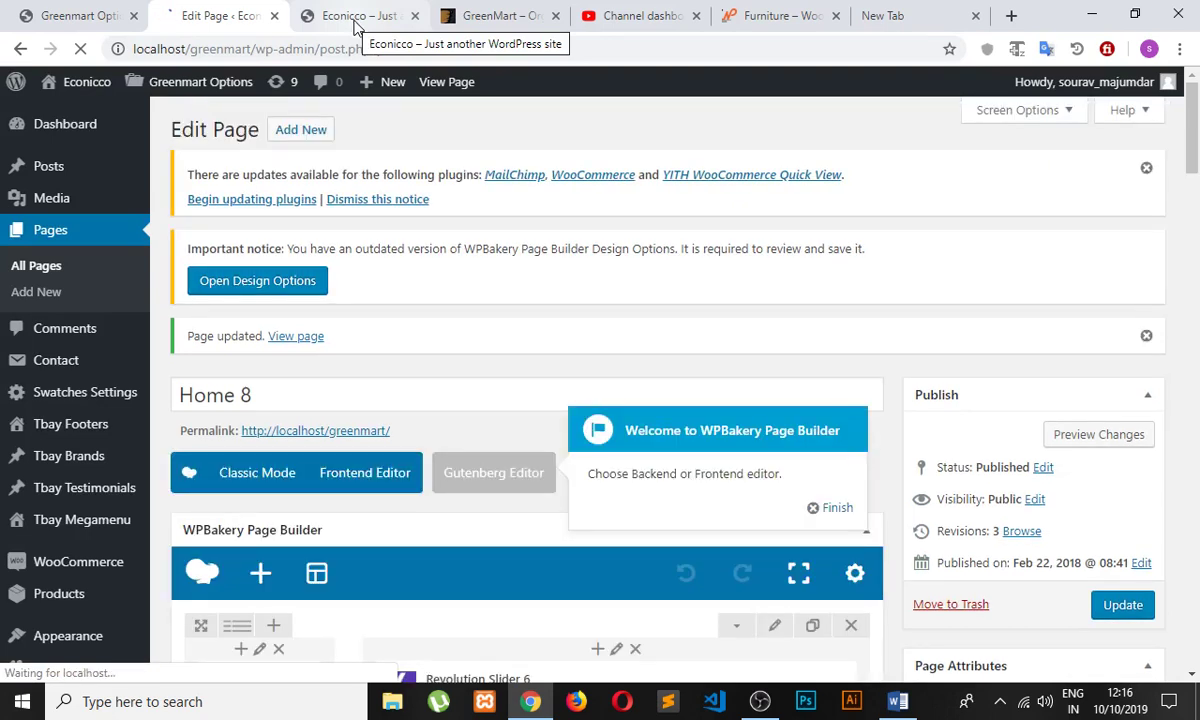
click(355, 22)
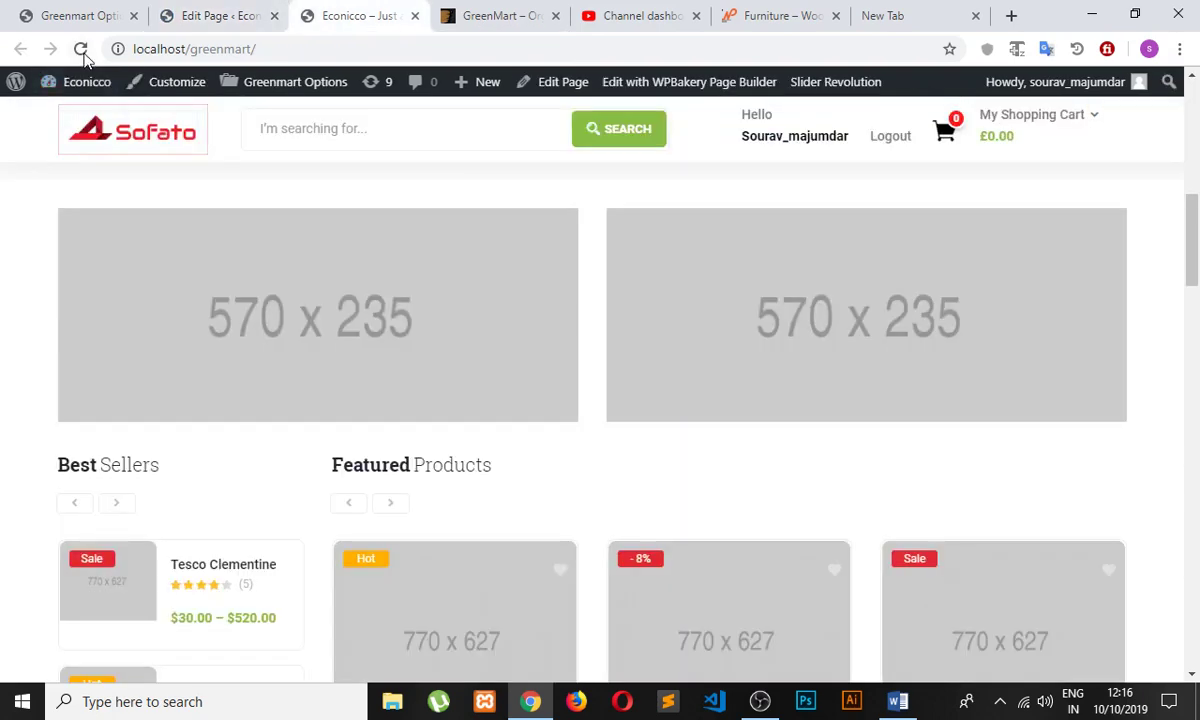
click(81, 50)
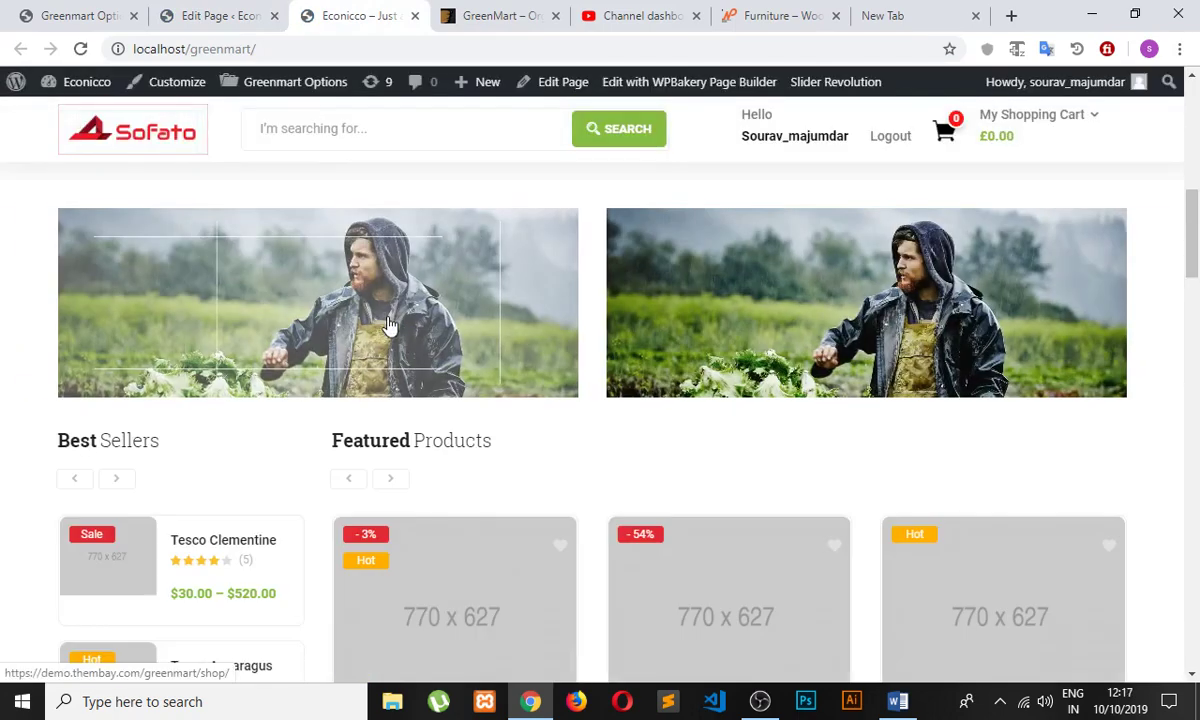
- Examine the whole storefront home page, checking the slider, the two farmer banners and the remaining placeholder images
scroll(530, 305, up, 5)
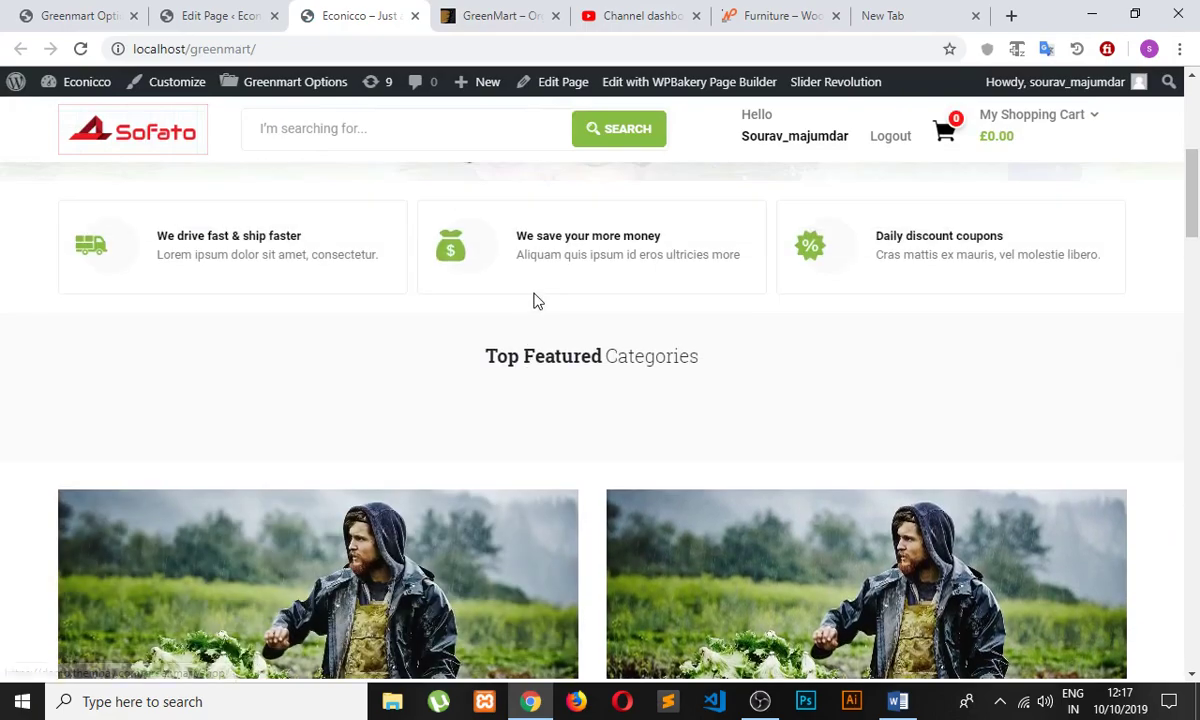
scroll(536, 300, up, 3)
scroll(536, 300, down, 2)
scroll(536, 300, up, 2)
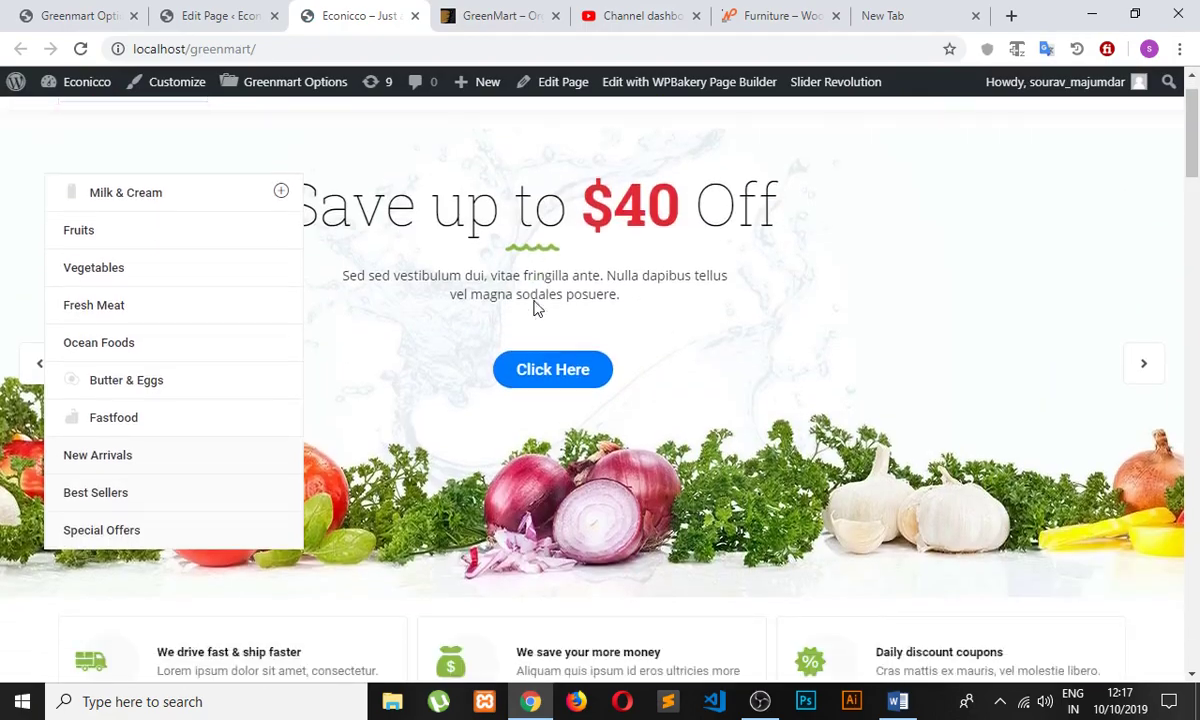
scroll(536, 305, down, 5)
scroll(536, 310, down, 1)
scroll(780, 385, down, 3)
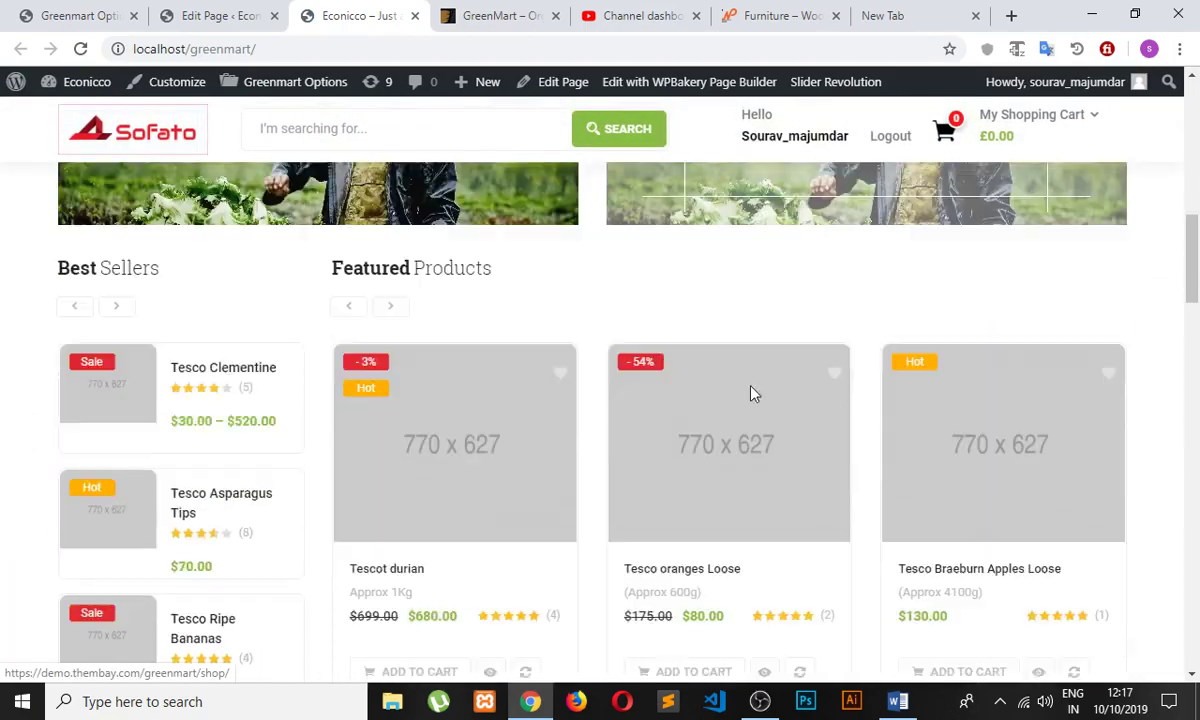
scroll(501, 463, down, 8)
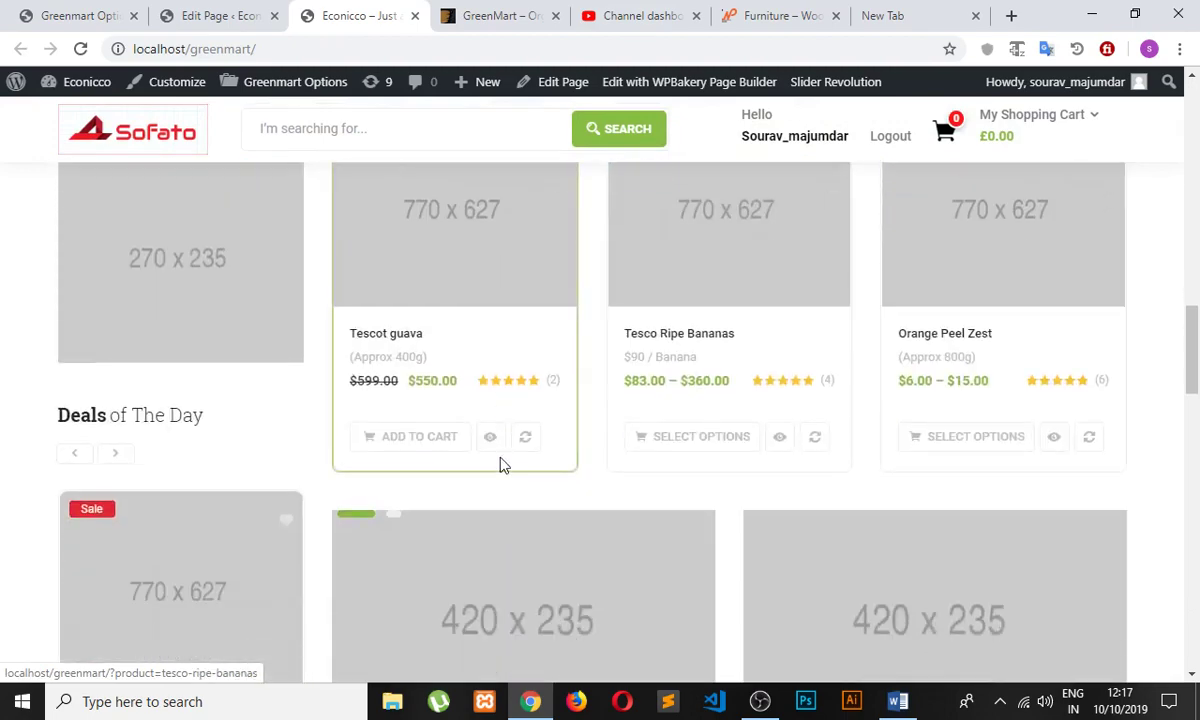
scroll(501, 460, down, 10)
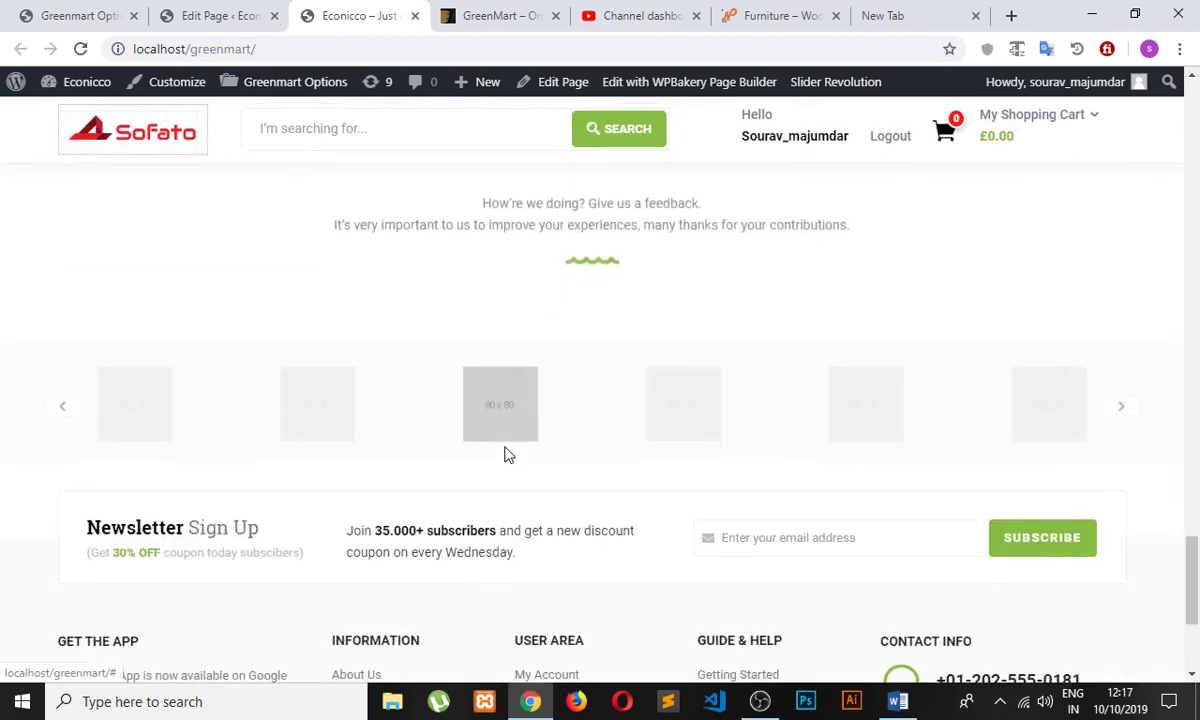
scroll(504, 453, up, 5)
scroll(501, 460, up, 2)
scroll(498, 464, down, 2)
scroll(257, 338, up, 8)
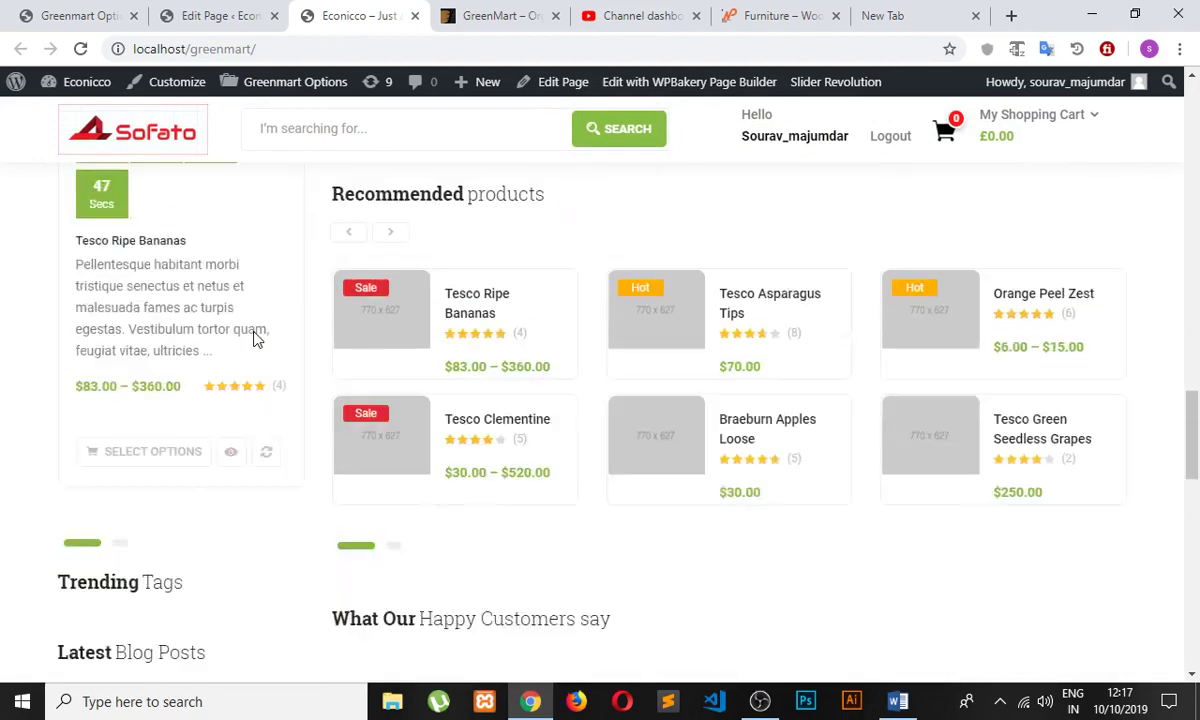
scroll(254, 340, up, 10)
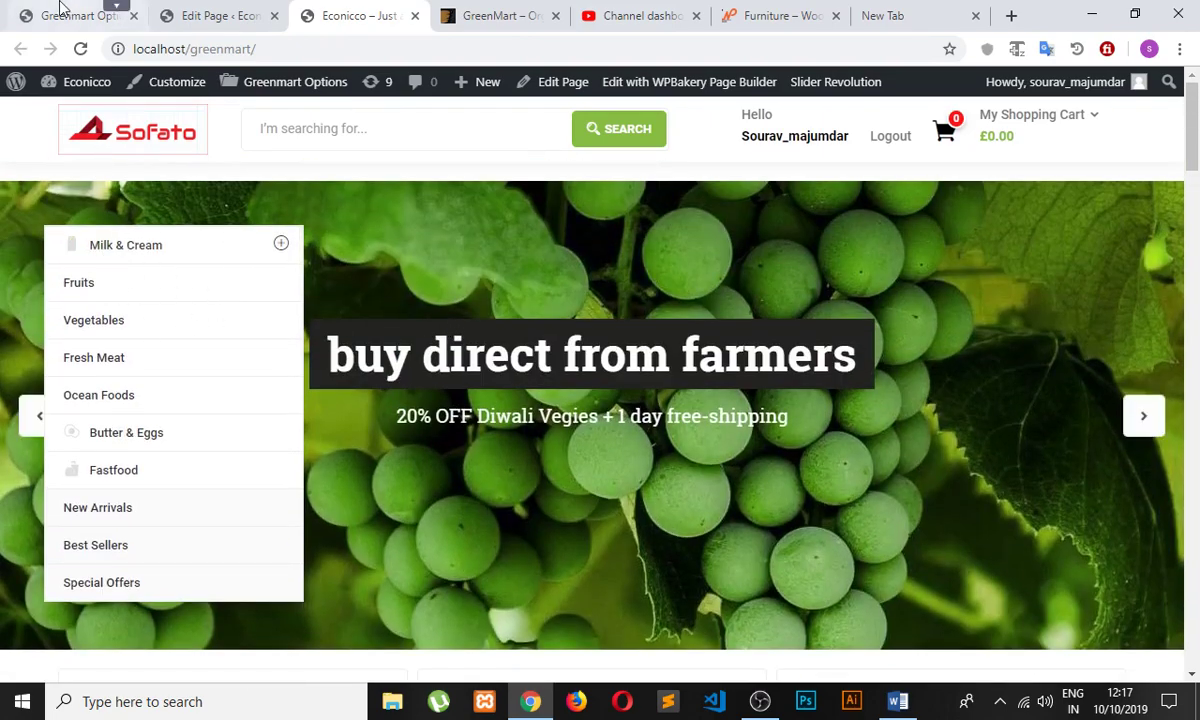
- Open the WordPress Menus page and check the menus available for editing, keeping Category Menu Image selected
click(222, 15)
scroll(95, 355, down, 2)
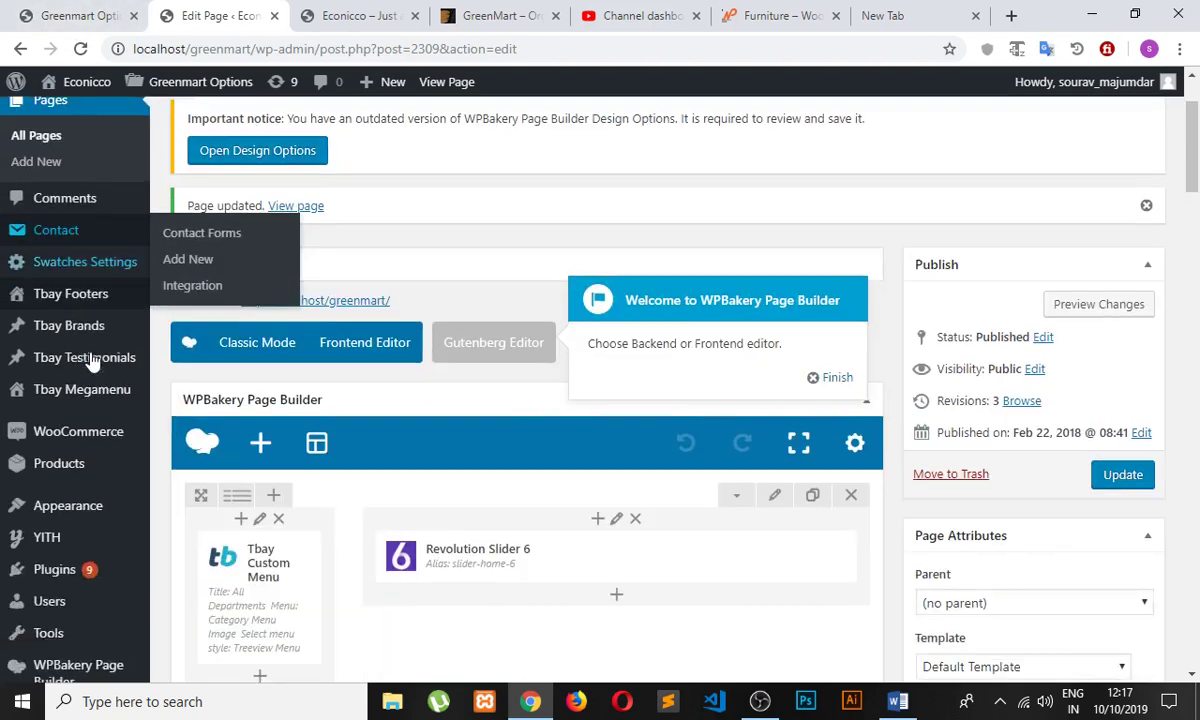
mouse_move(85, 420)
mouse_move(94, 450)
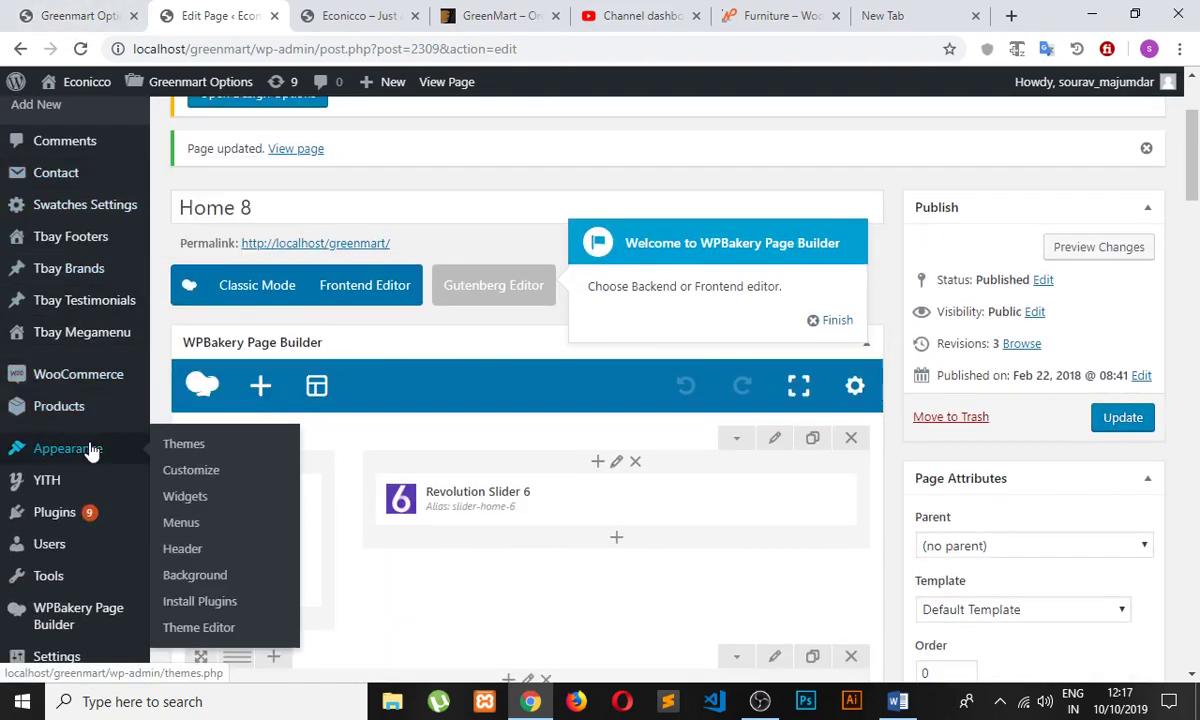
click(193, 528)
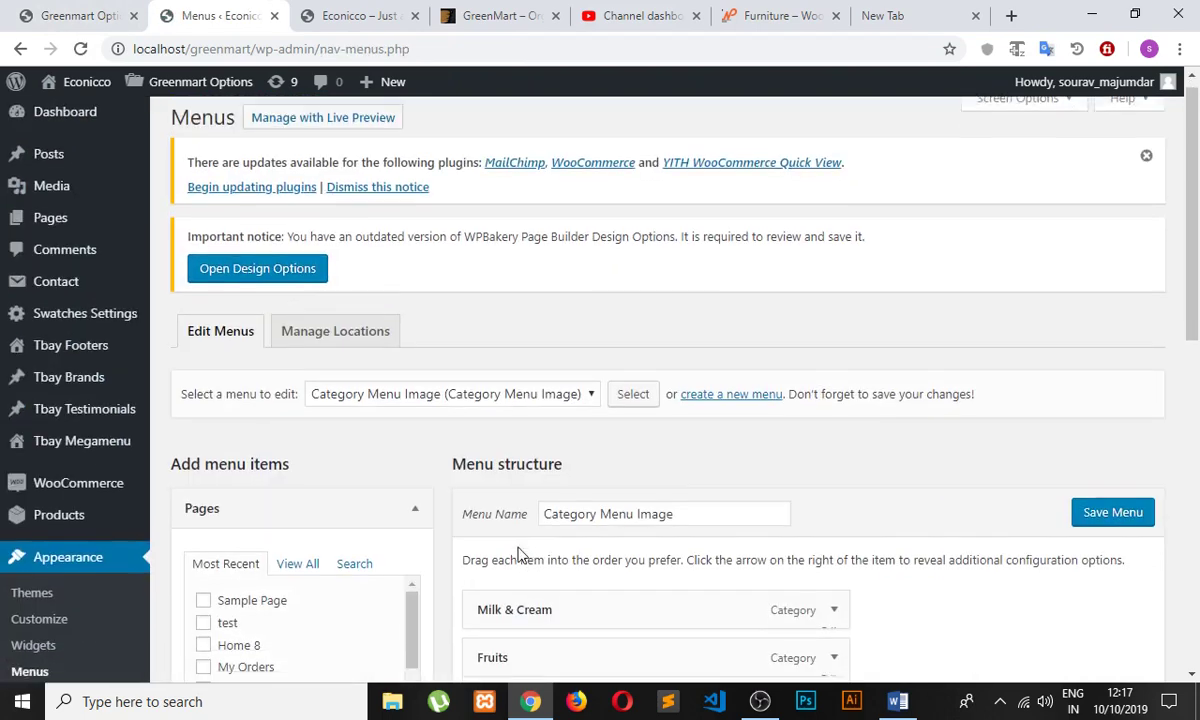
scroll(751, 372, down, 2)
click(545, 218)
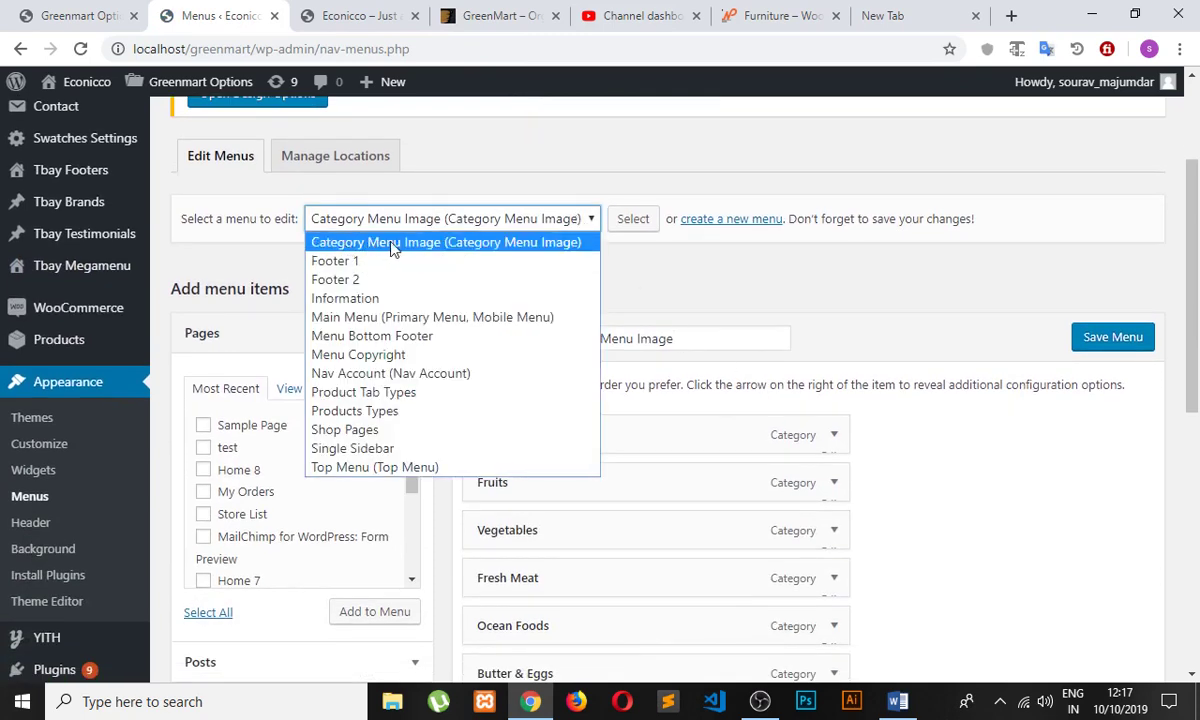
click(606, 255)
scroll(554, 185, down, 2)
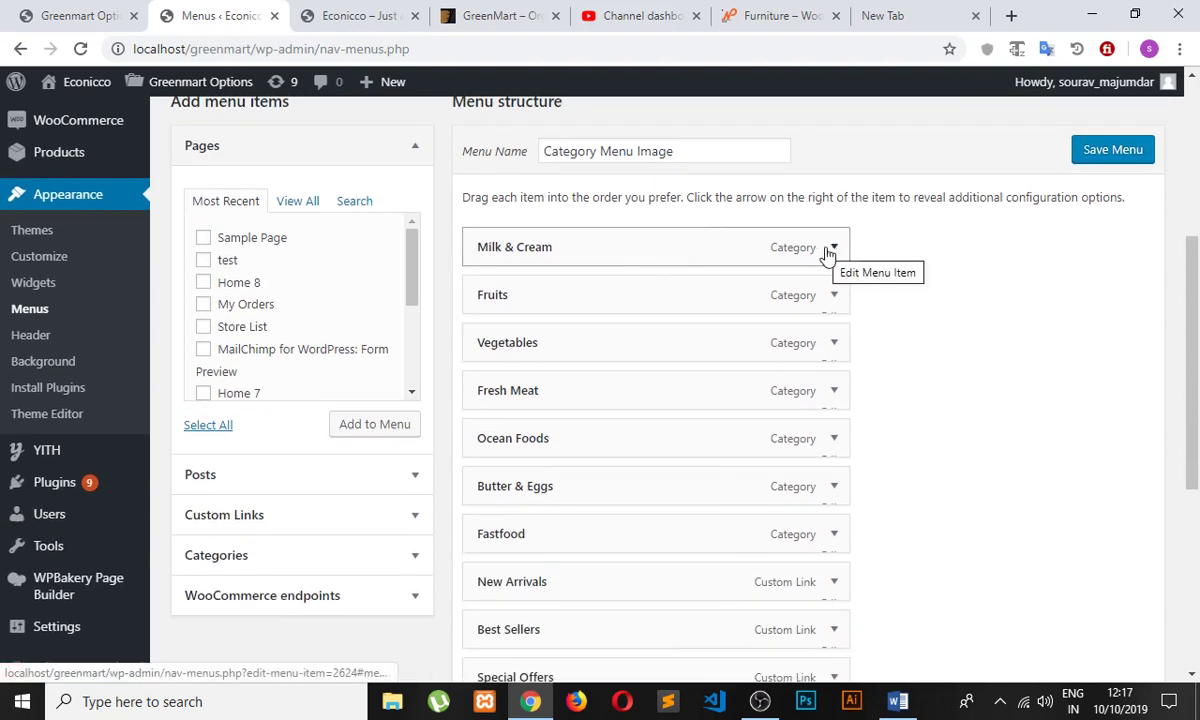
- Inspect the Milk & Cream item's settings in Category Menu Image and compare the menu with the storefront's category sidebar
click(832, 249)
scroll(734, 303, down, 3)
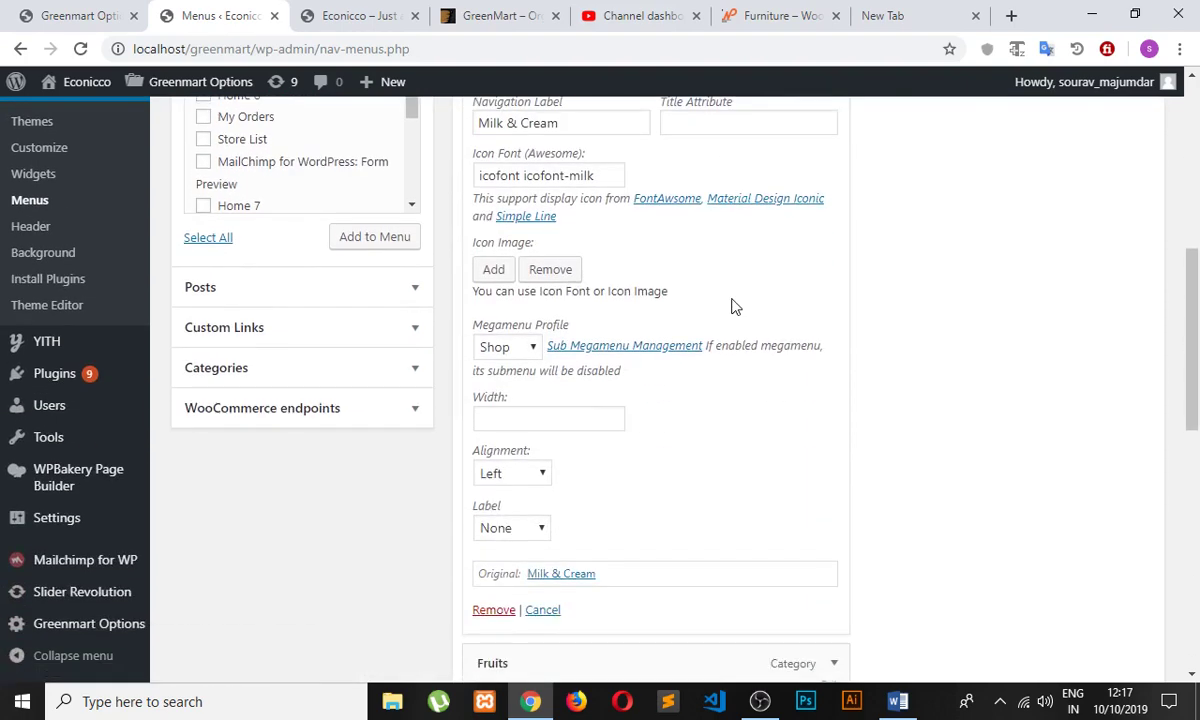
scroll(731, 305, up, 3)
click(832, 340)
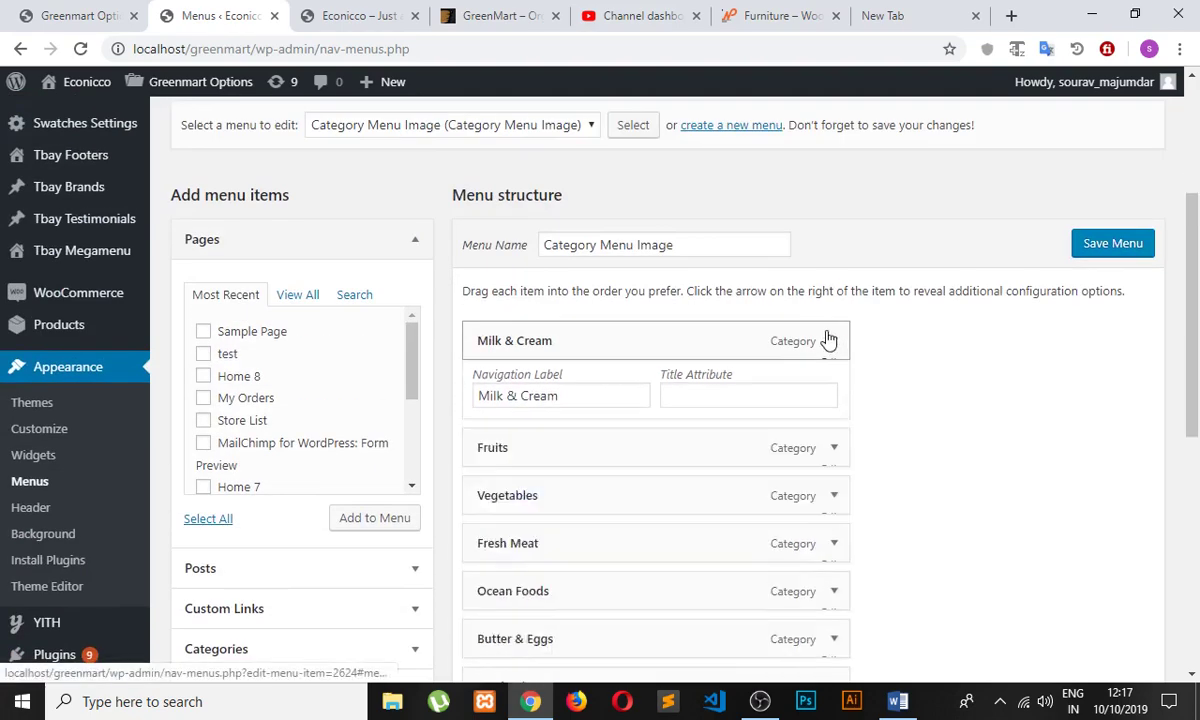
click(356, 14)
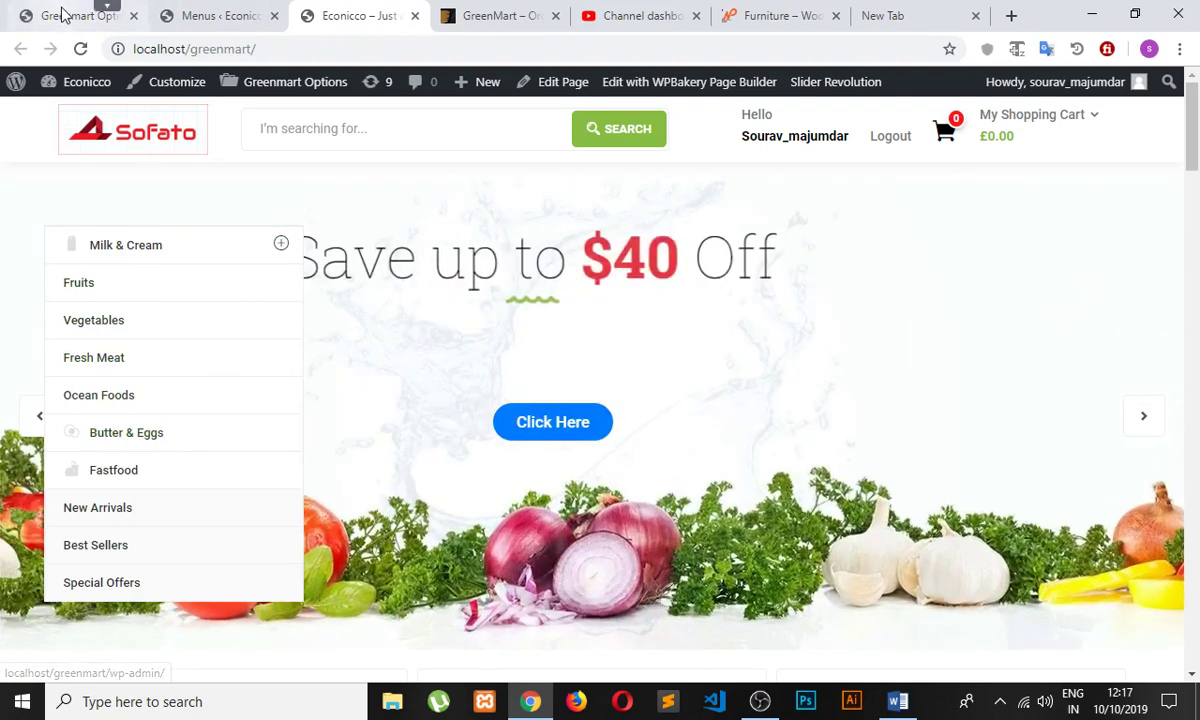
key(ctrl+1)
click(215, 15)
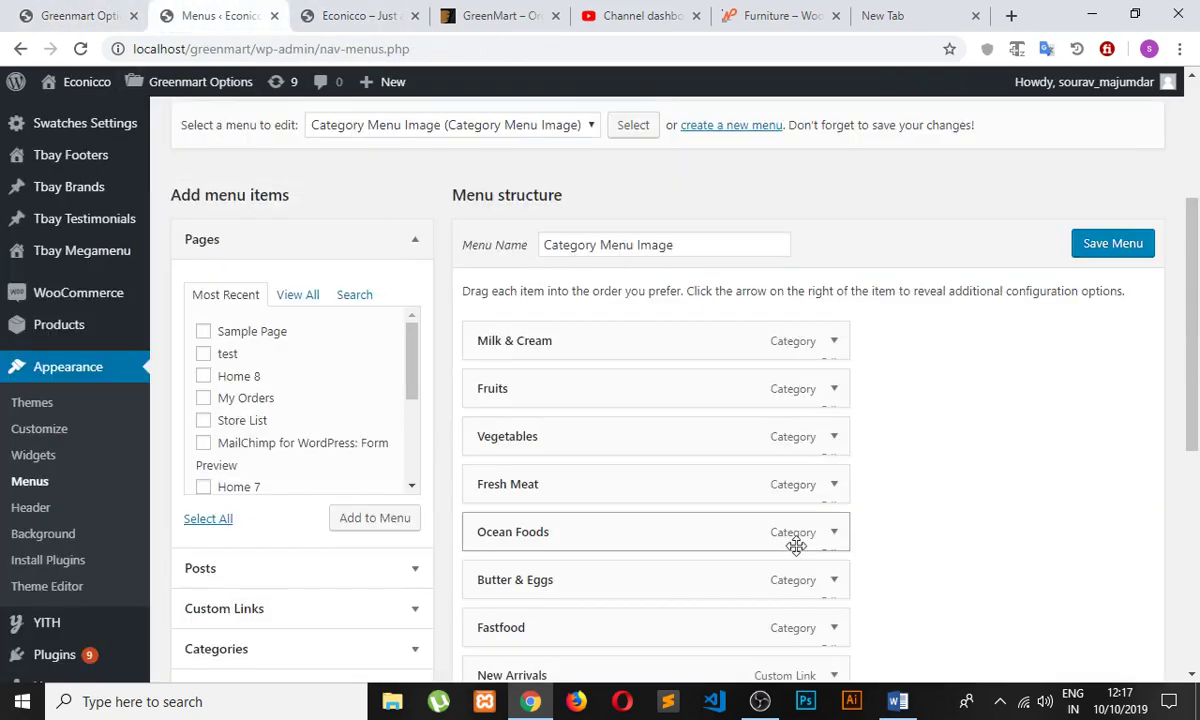
- Check the Megamenu Profile options of the Milk & Cream menu item, leaving Shop selected, and collapse the item
click(836, 343)
scroll(637, 434, down, 3)
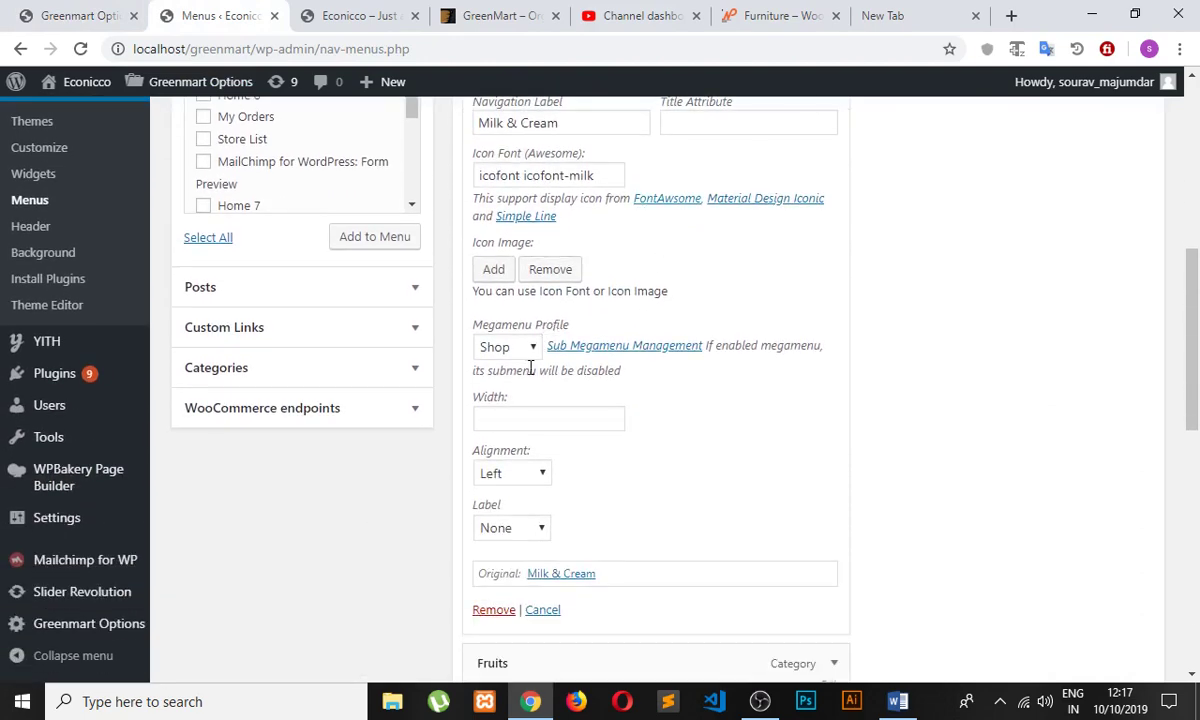
click(532, 347)
click(478, 362)
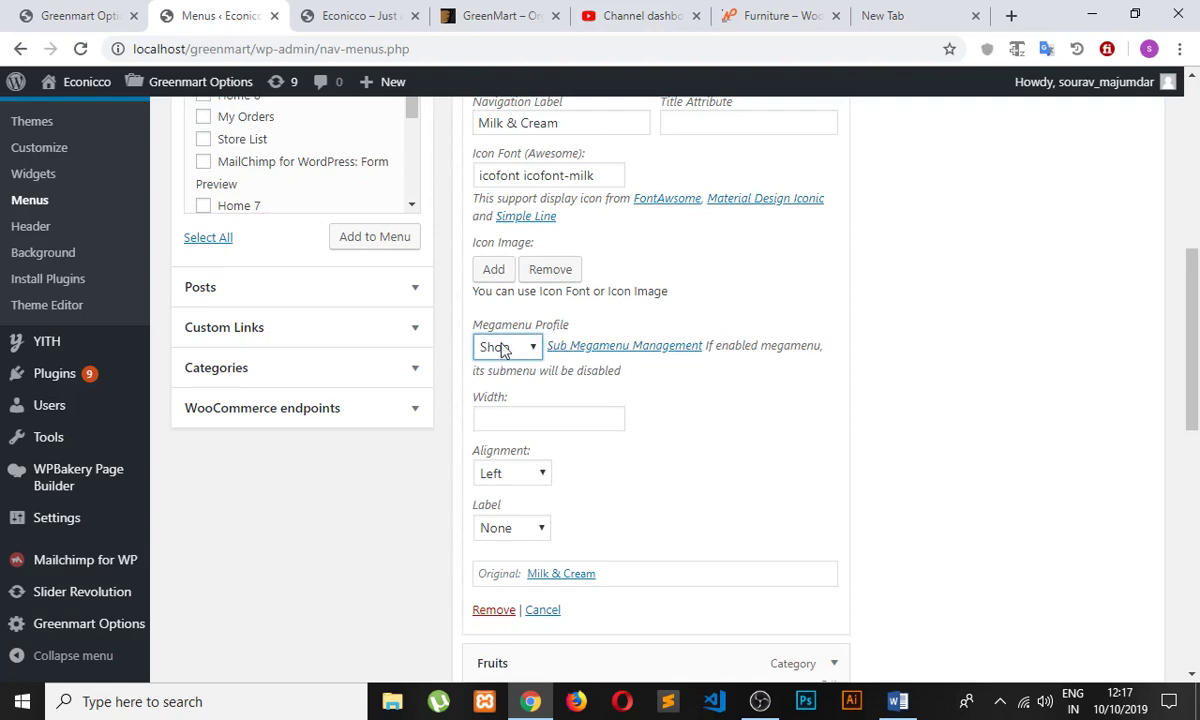
scroll(905, 225, up, 2)
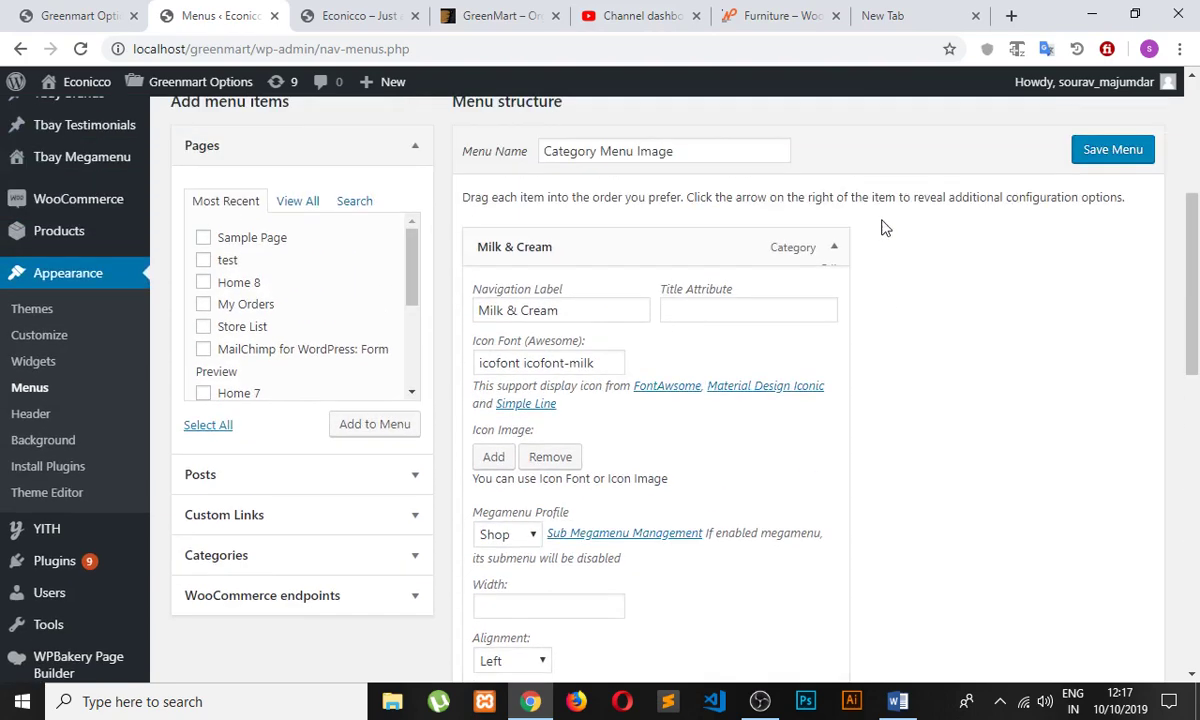
click(833, 248)
- Leave the Greenmart Options page for the Tbay Megamenu list and open the Shop megamenu for editing
click(90, 16)
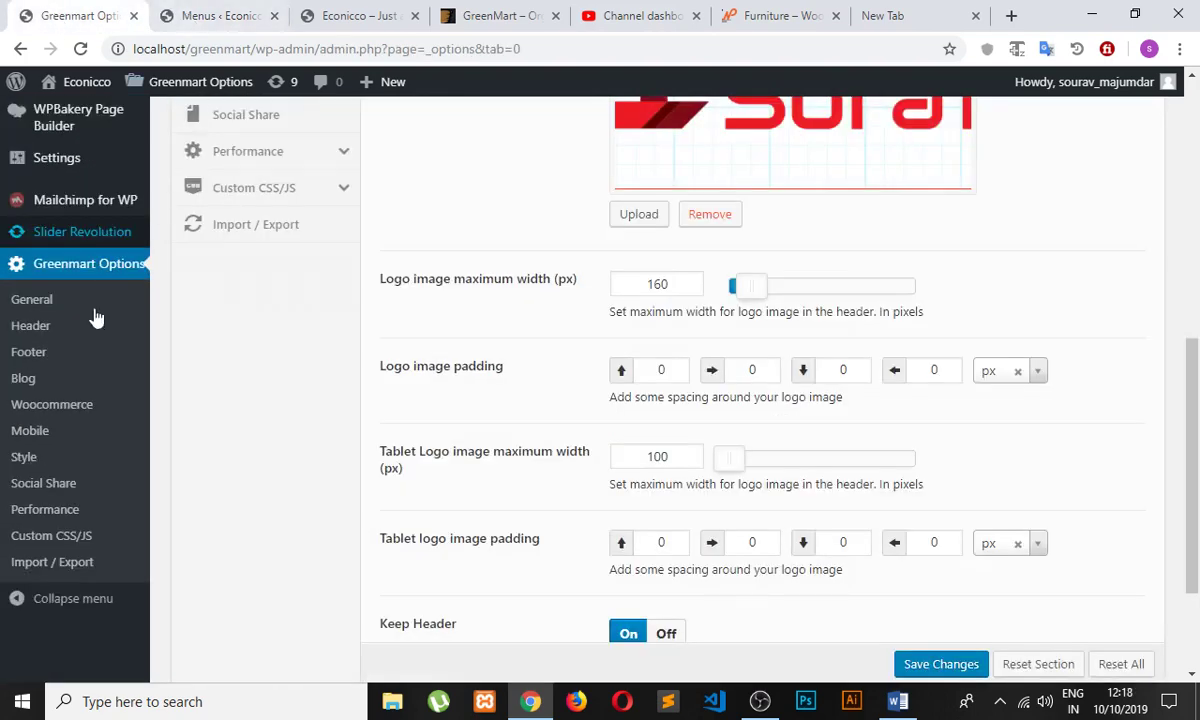
scroll(85, 430, down, 2)
scroll(100, 445, up, 2)
scroll(100, 445, up, 2)
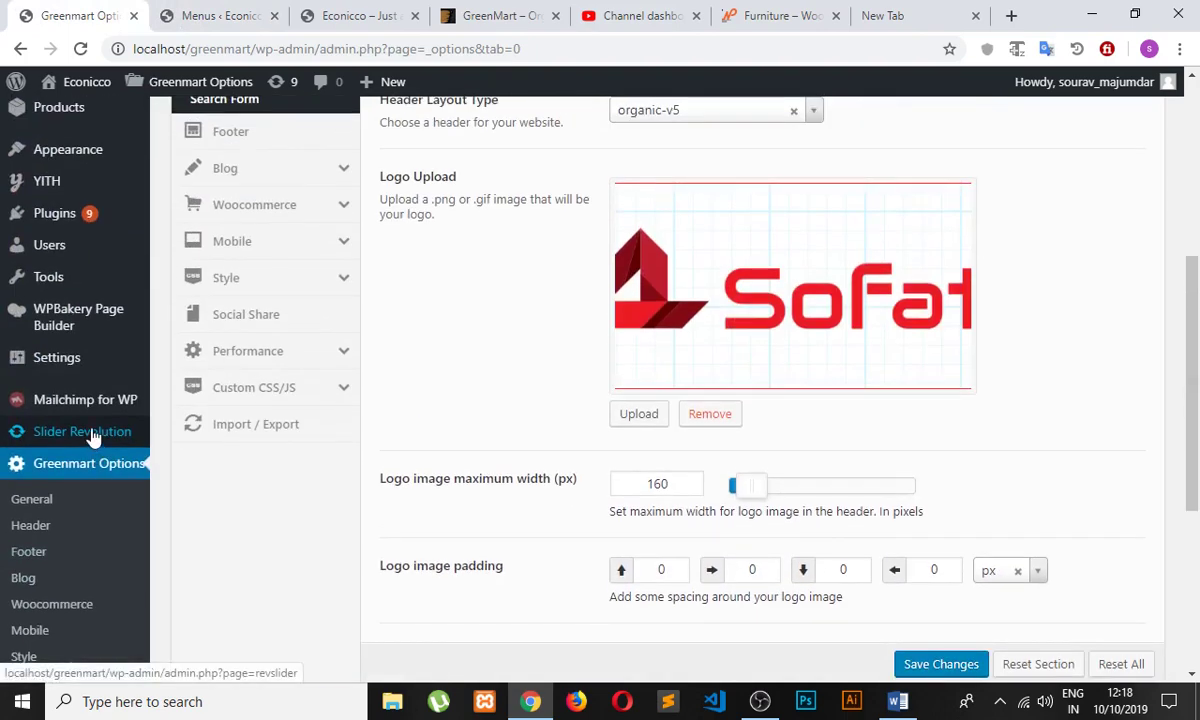
scroll(90, 437, up, 4)
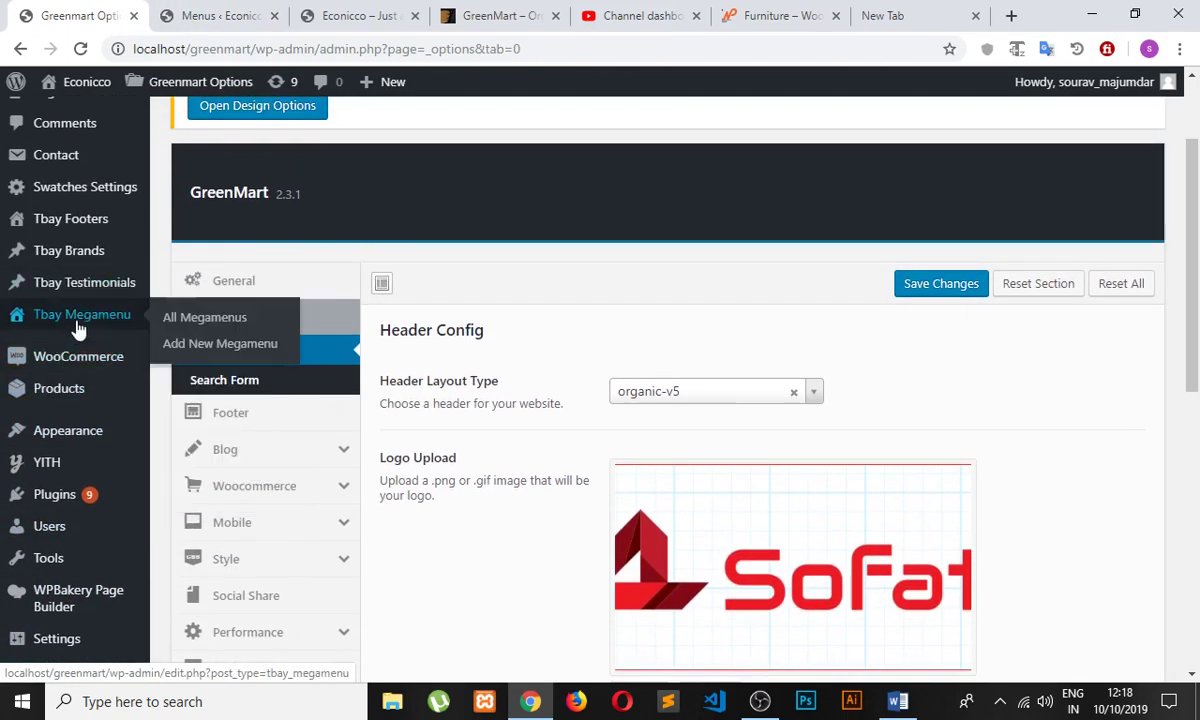
click(100, 320)
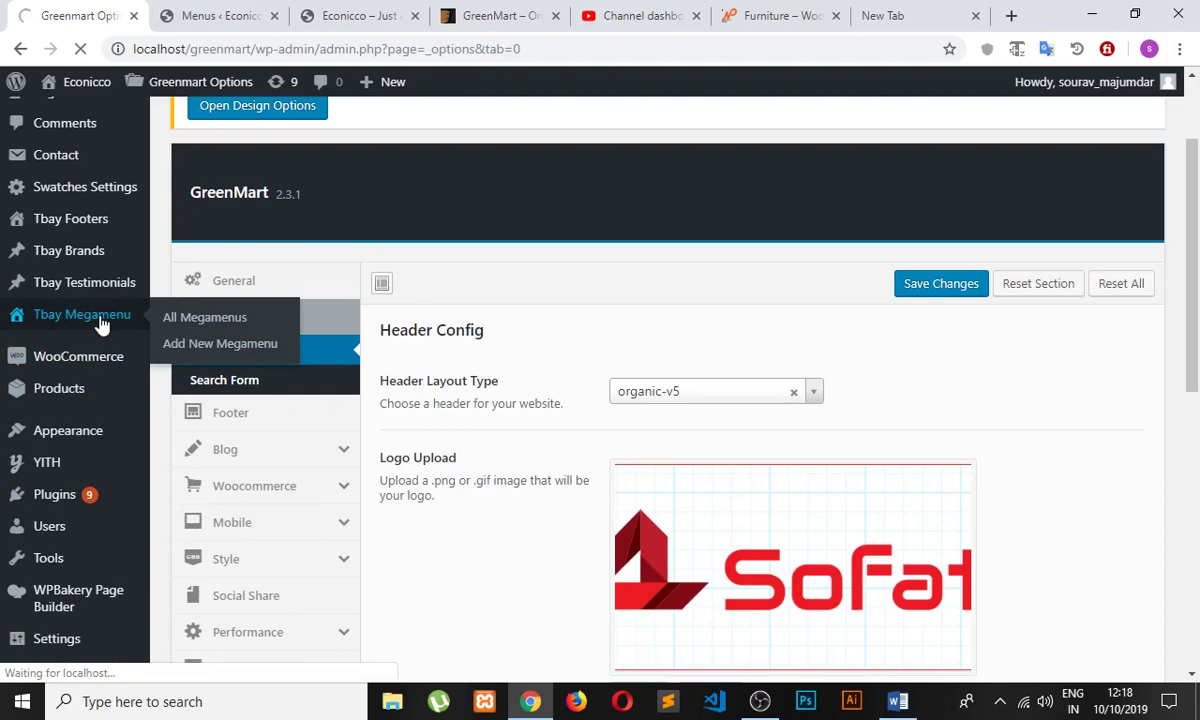
scroll(195, 360, down, 1)
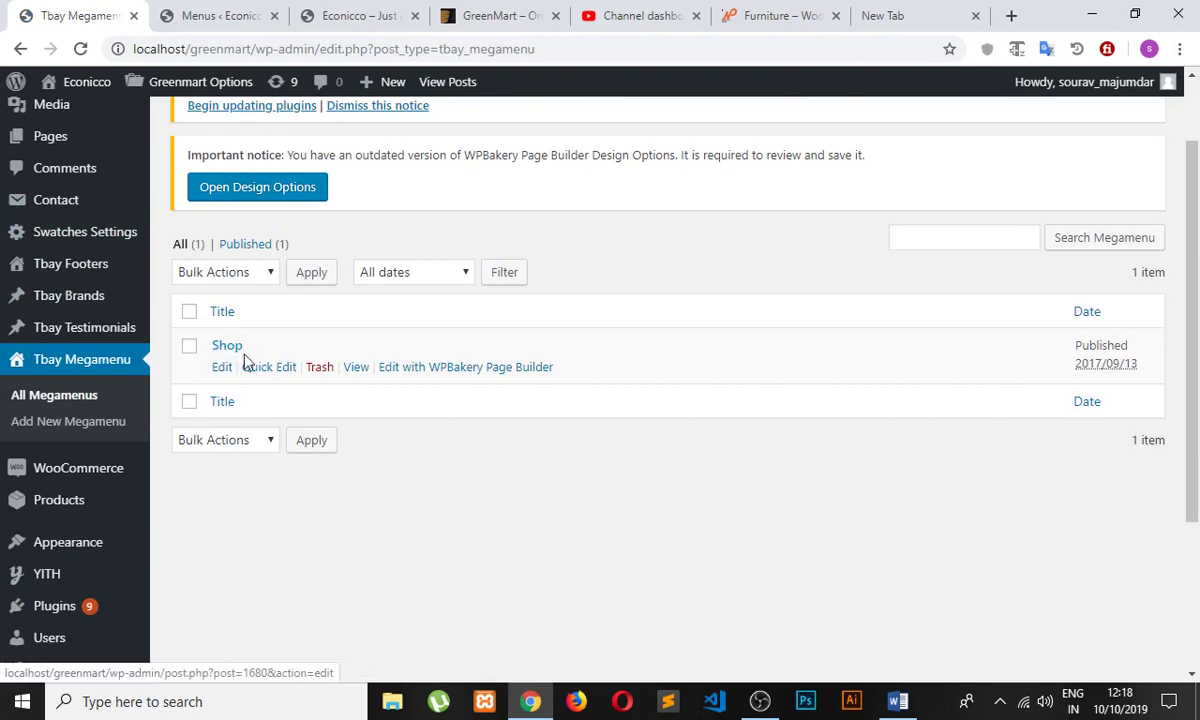
click(221, 368)
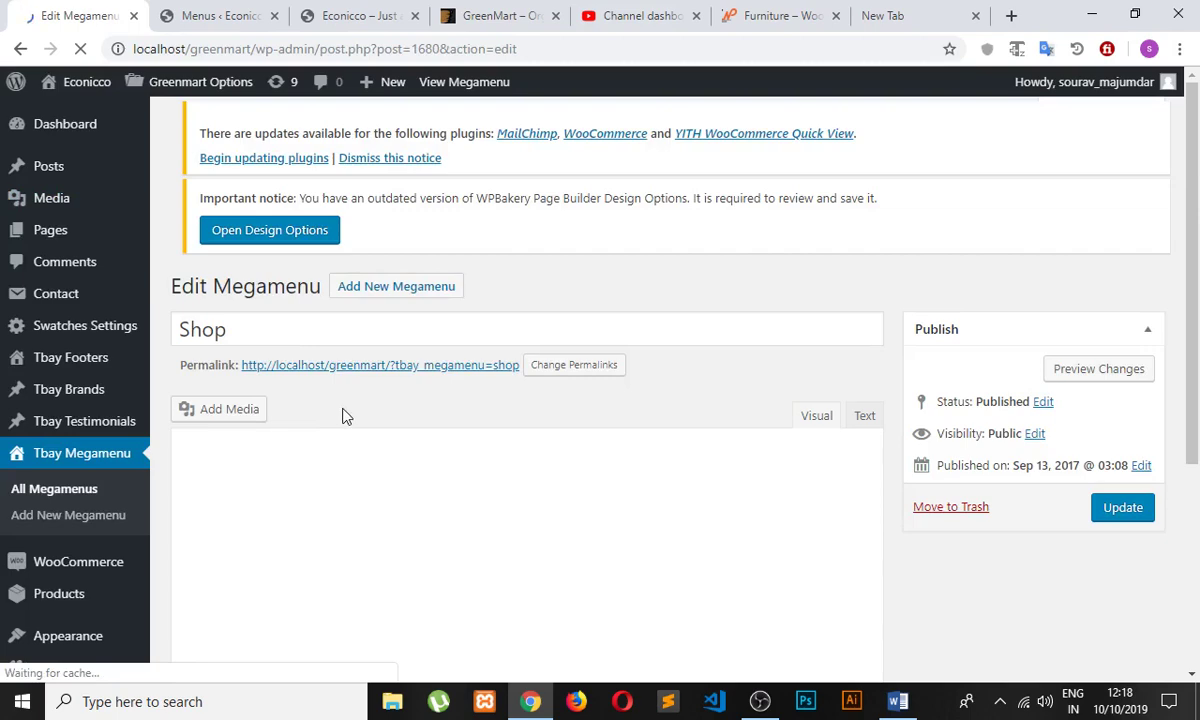
- Inspect the settings of the Category Sidebar custom menu in the Shop megamenu, including the menus it can display
scroll(345, 418, down, 3)
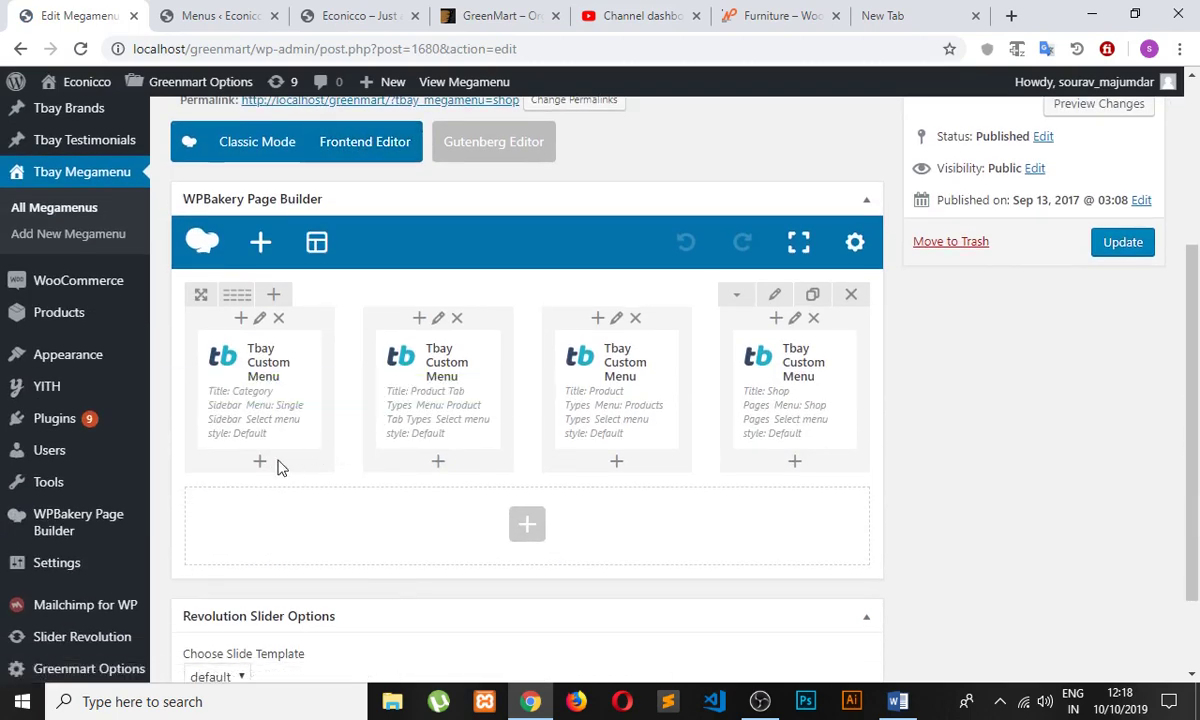
click(297, 392)
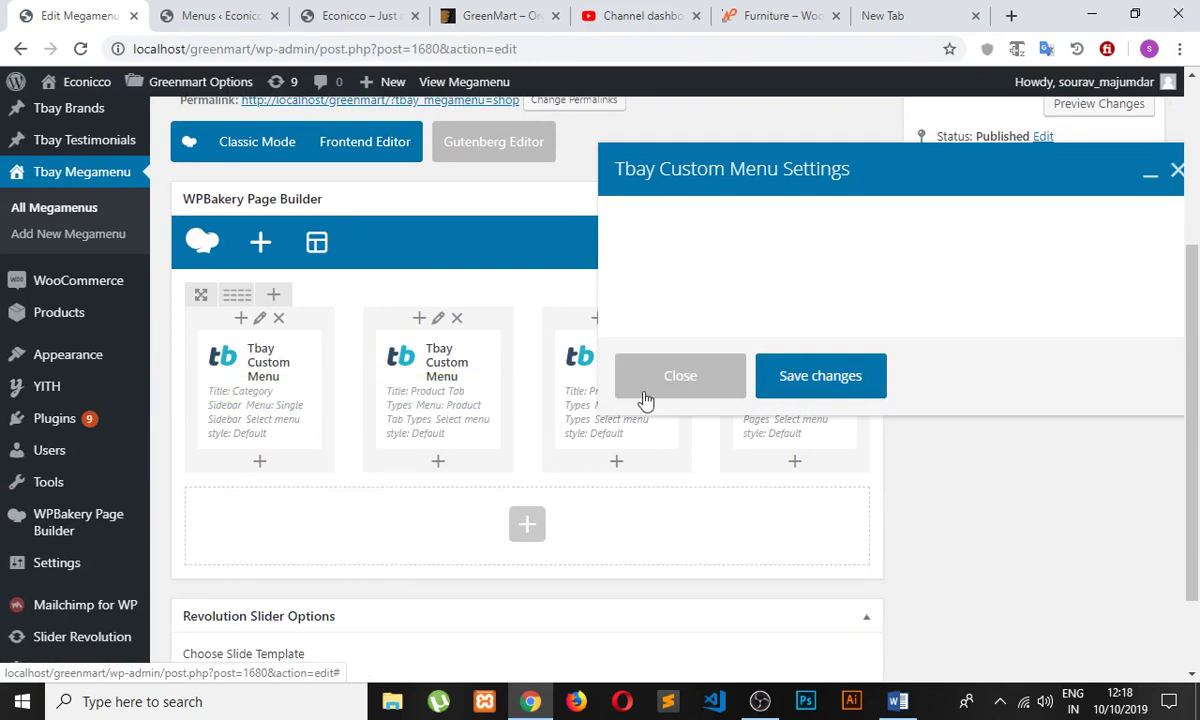
scroll(806, 356, down, 1)
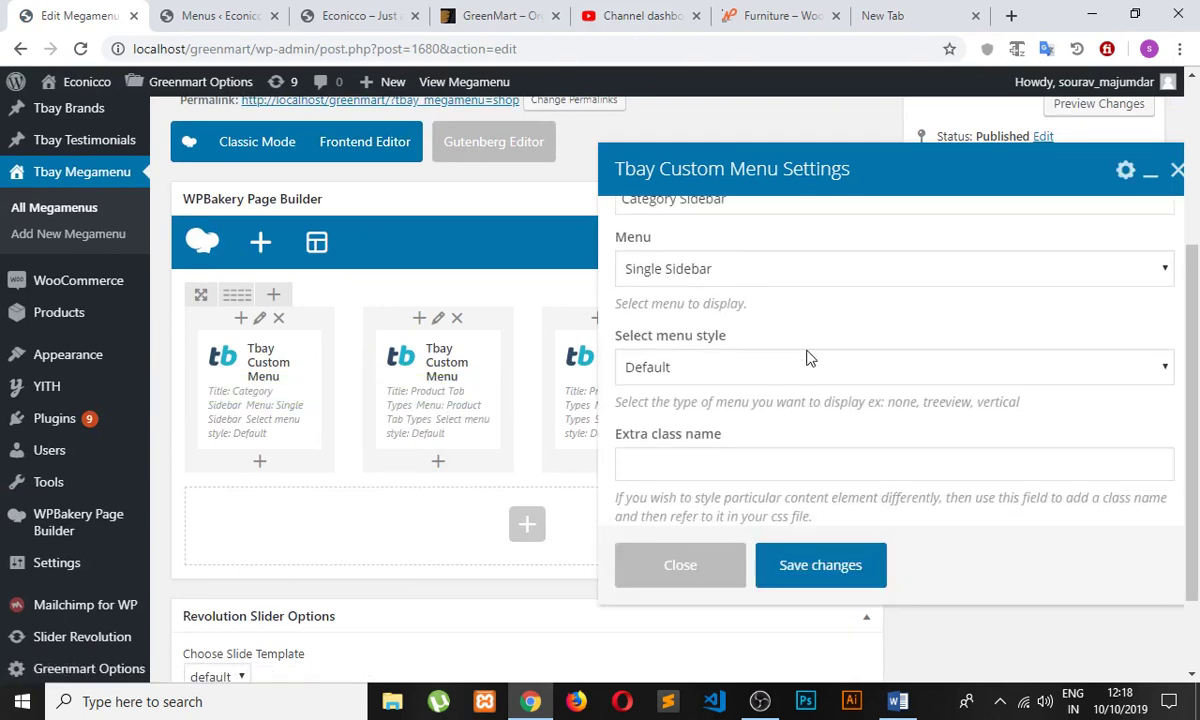
scroll(803, 360, up, 1)
click(758, 332)
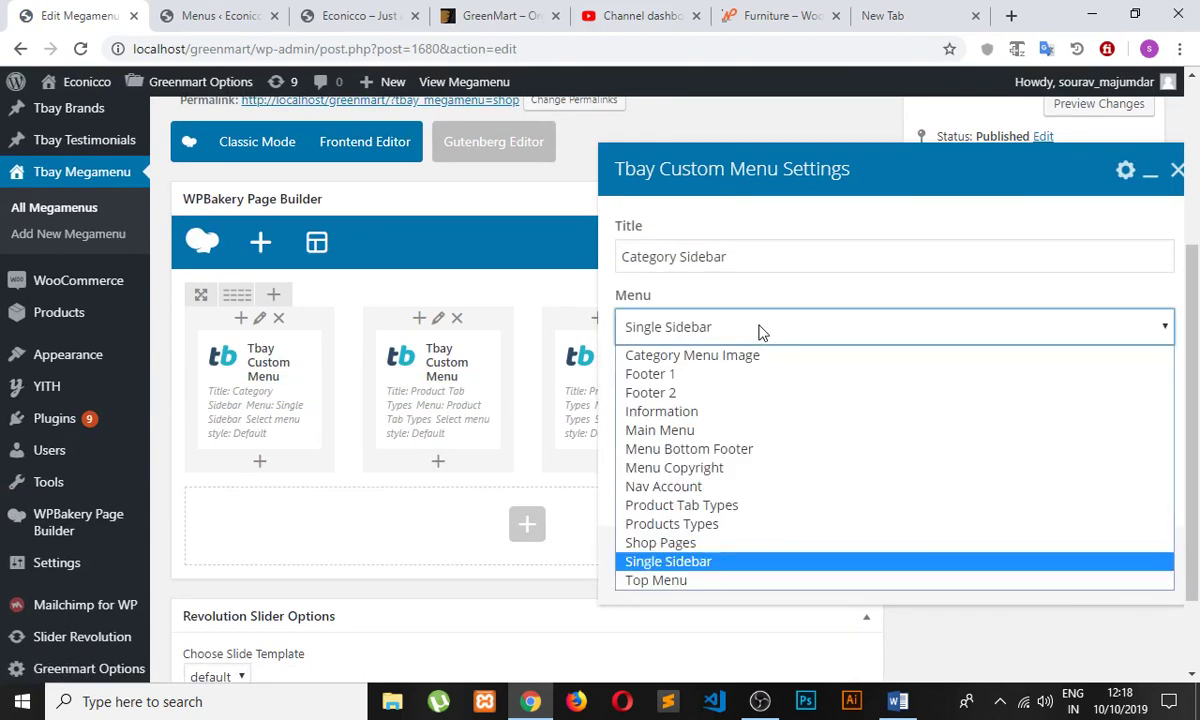
click(758, 332)
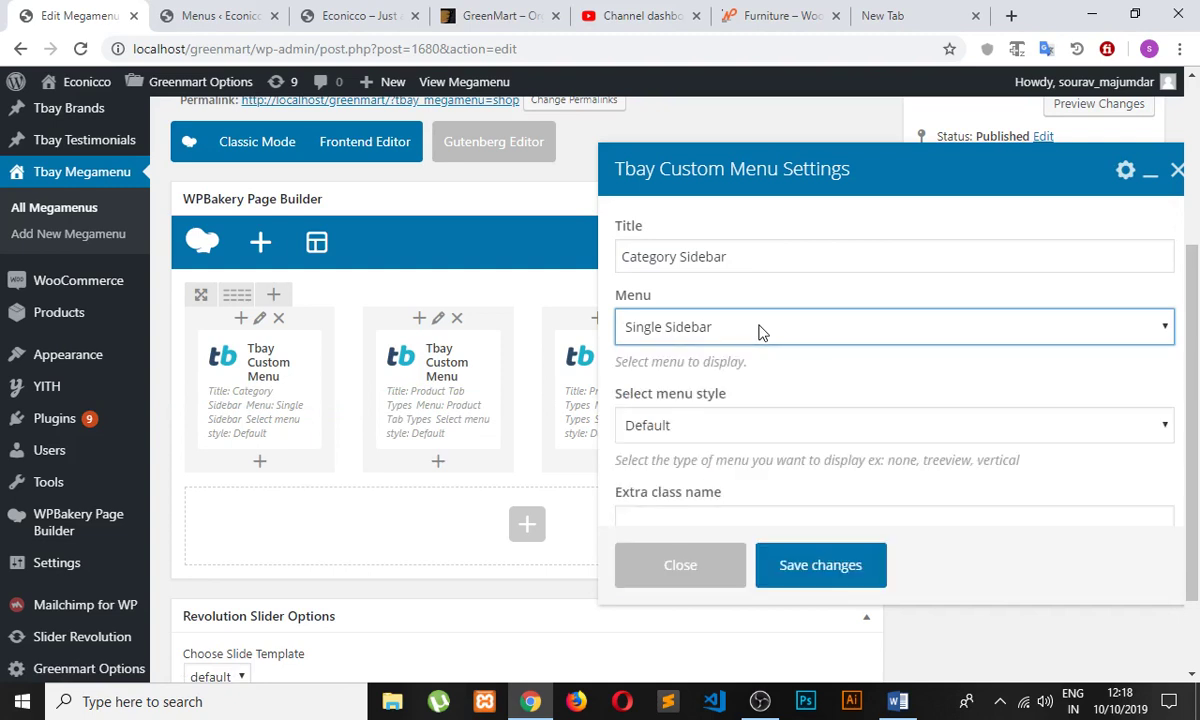
- Review the available menu and menu style choices in the Category Sidebar custom menu settings
click(758, 332)
click(758, 332)
click(753, 435)
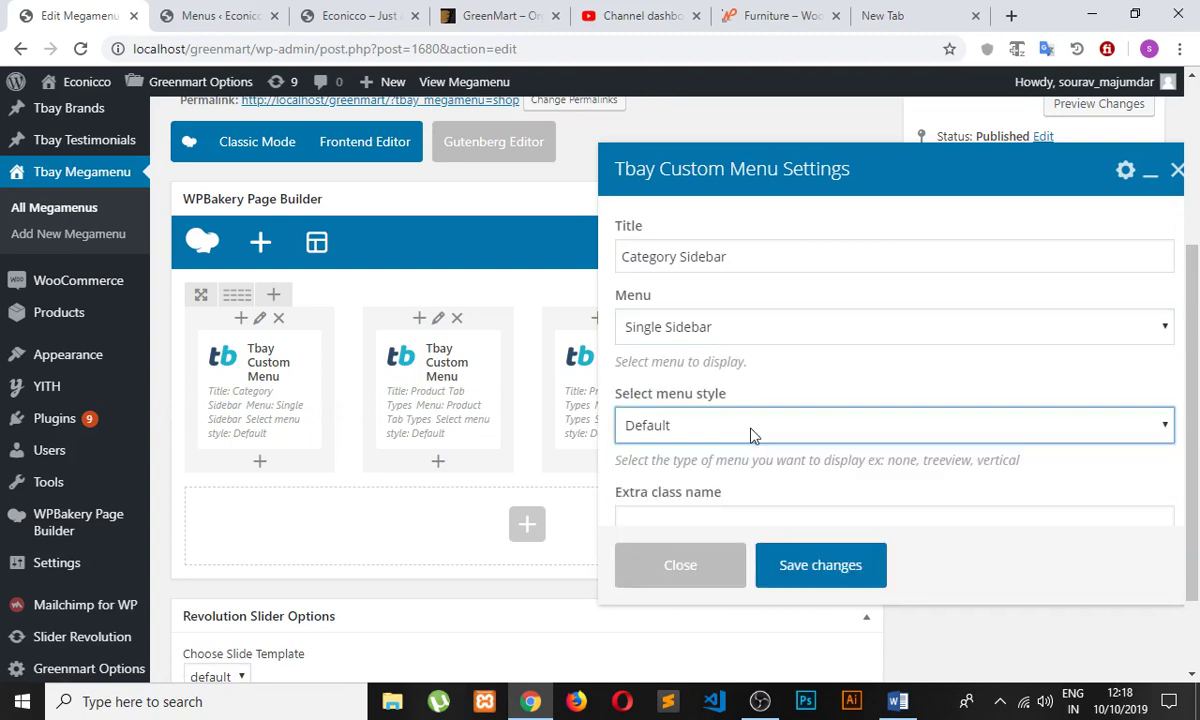
click(714, 334)
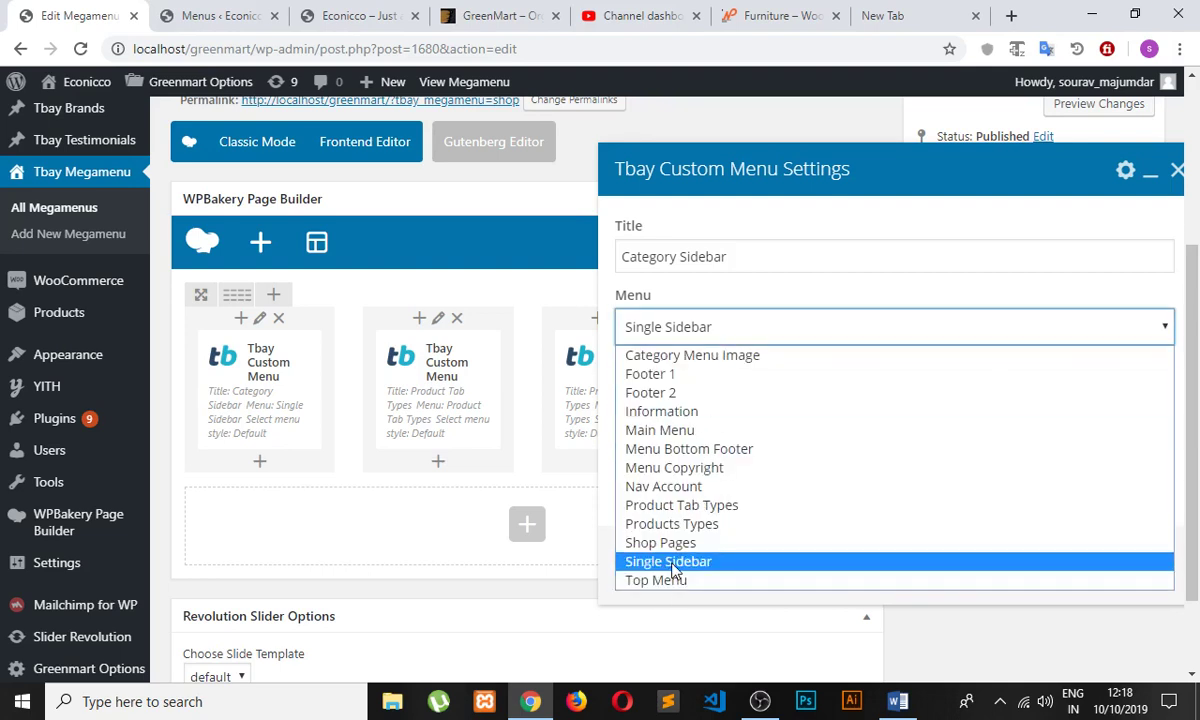
click(750, 290)
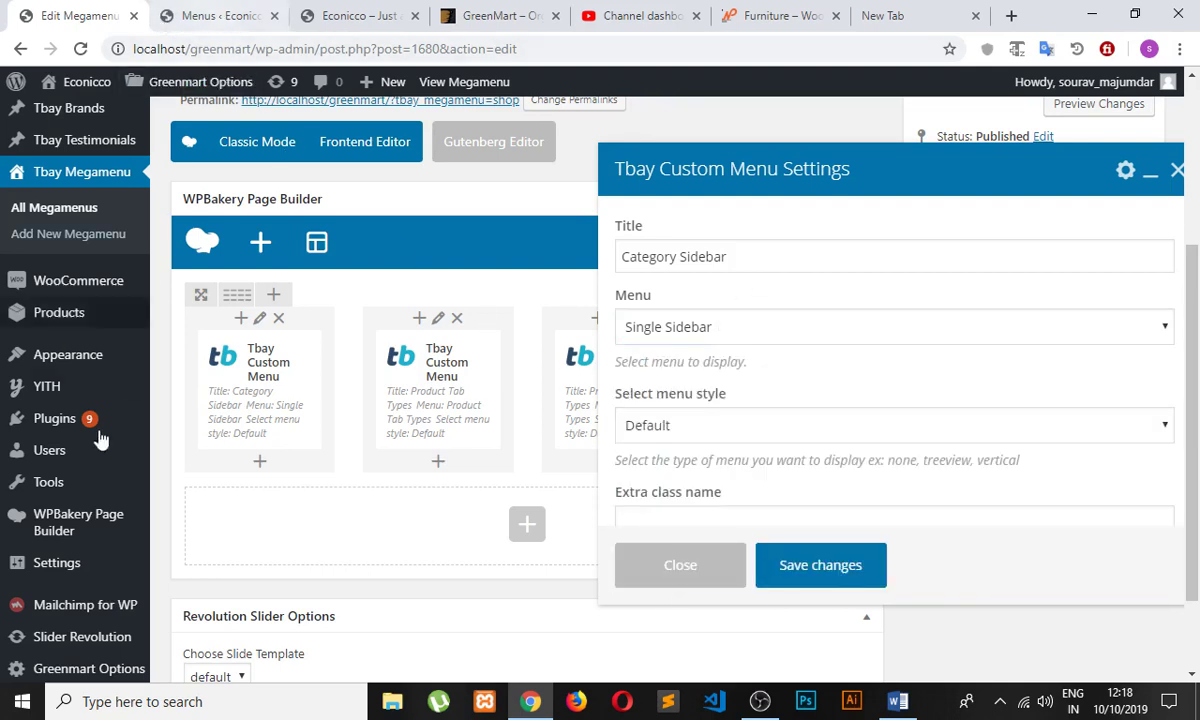
- Open the Appearance Menus page in a new browser tab placed before the megamenu editor tab and show it
mouse_move(88, 354)
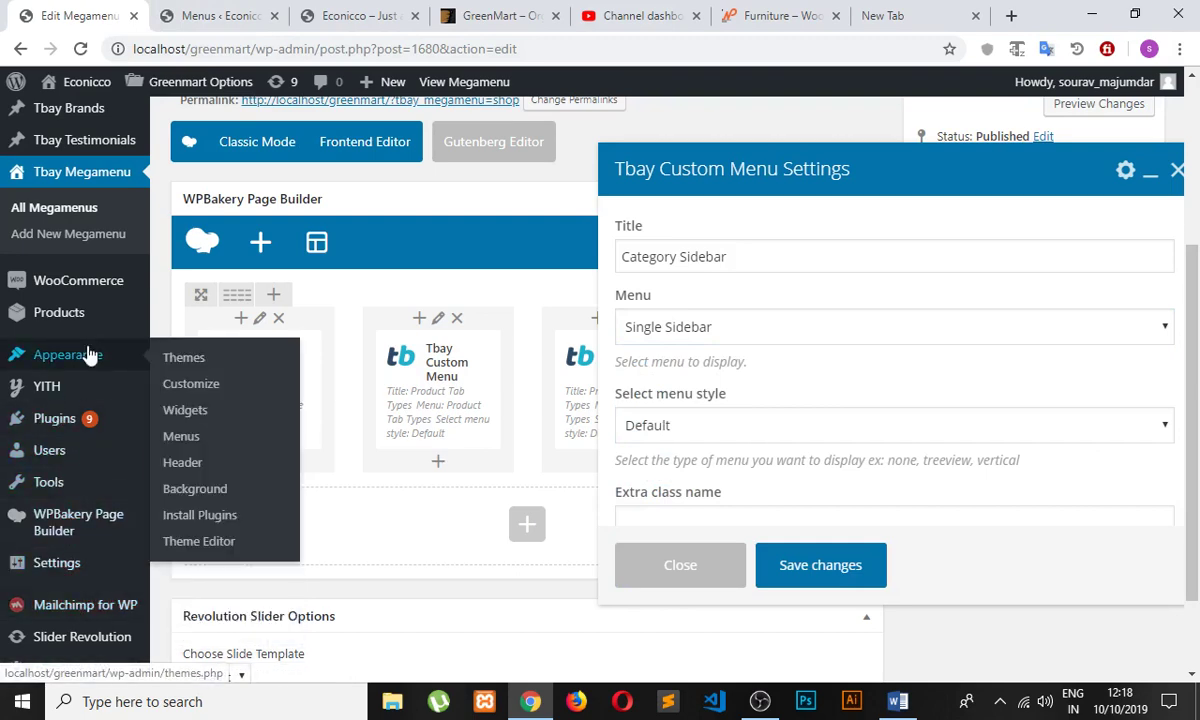
right_click(200, 438)
click(244, 450)
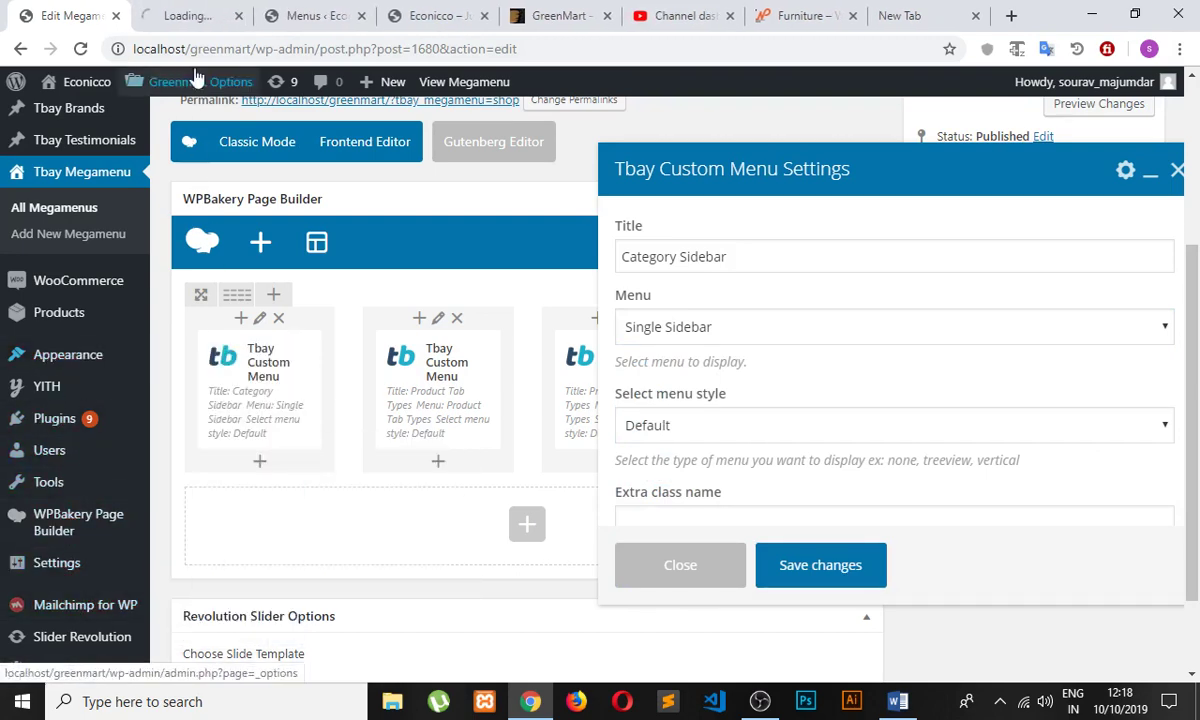
drag(200, 20, 67, 13)
click(204, 14)
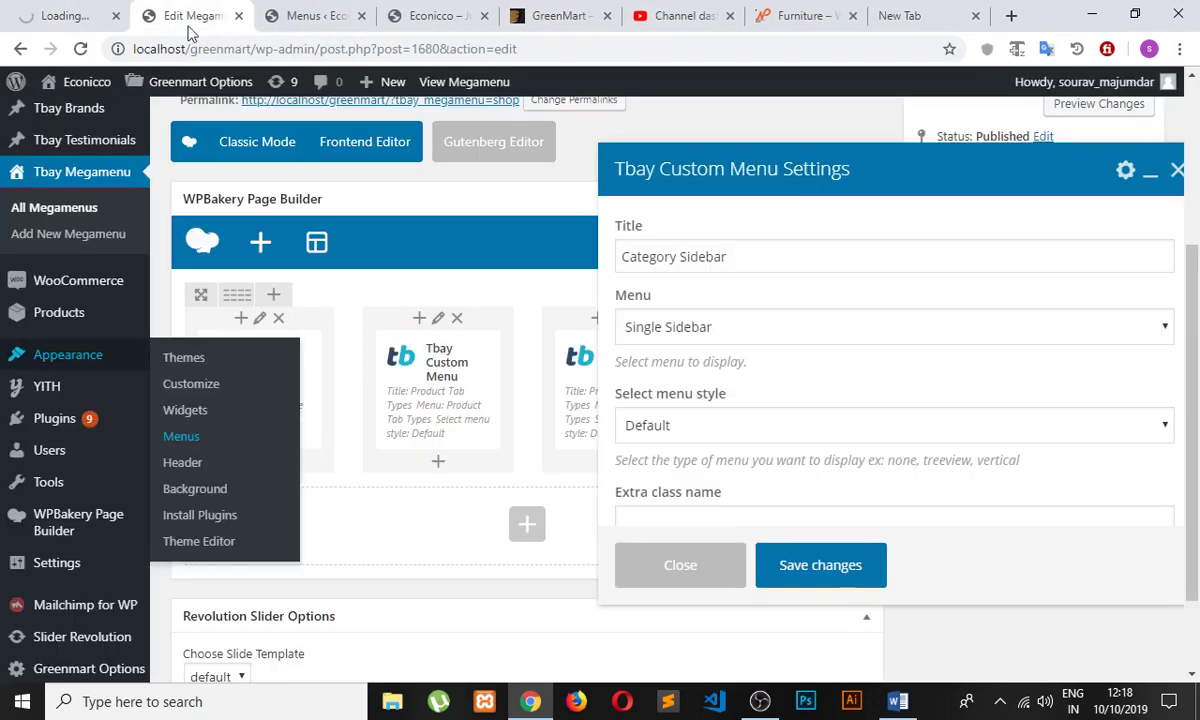
click(62, 16)
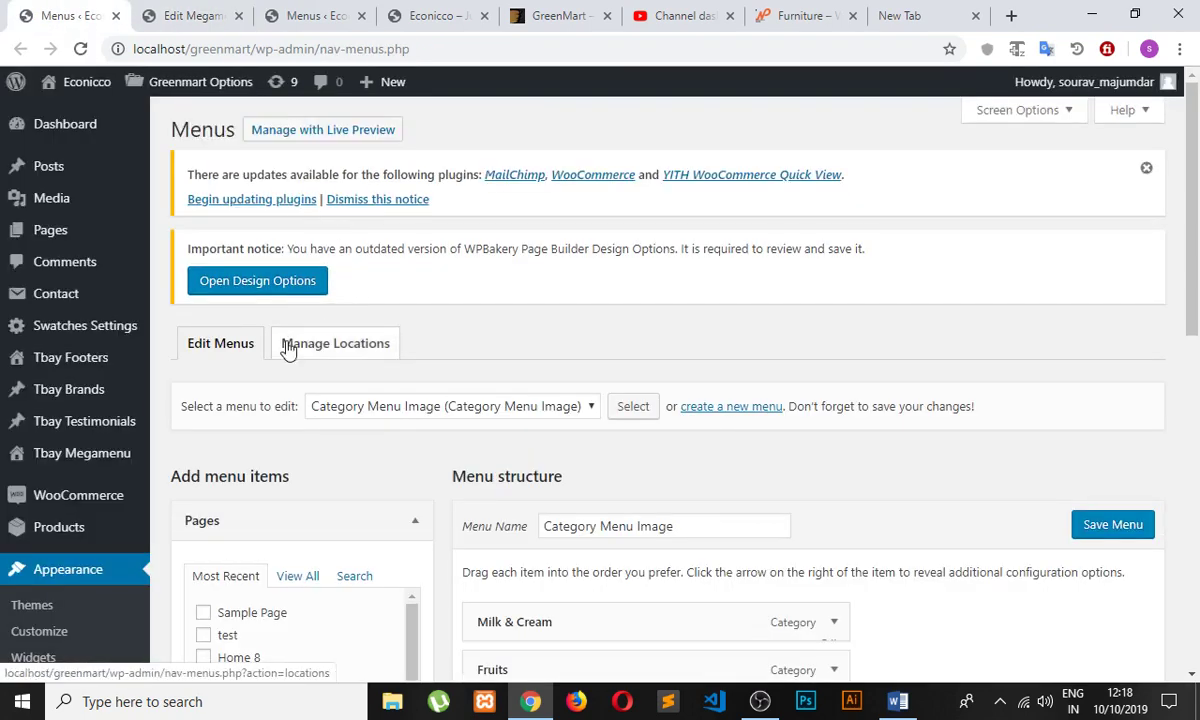
- Load the Single Sidebar menu for editing and check its Sidebar Left item
click(549, 404)
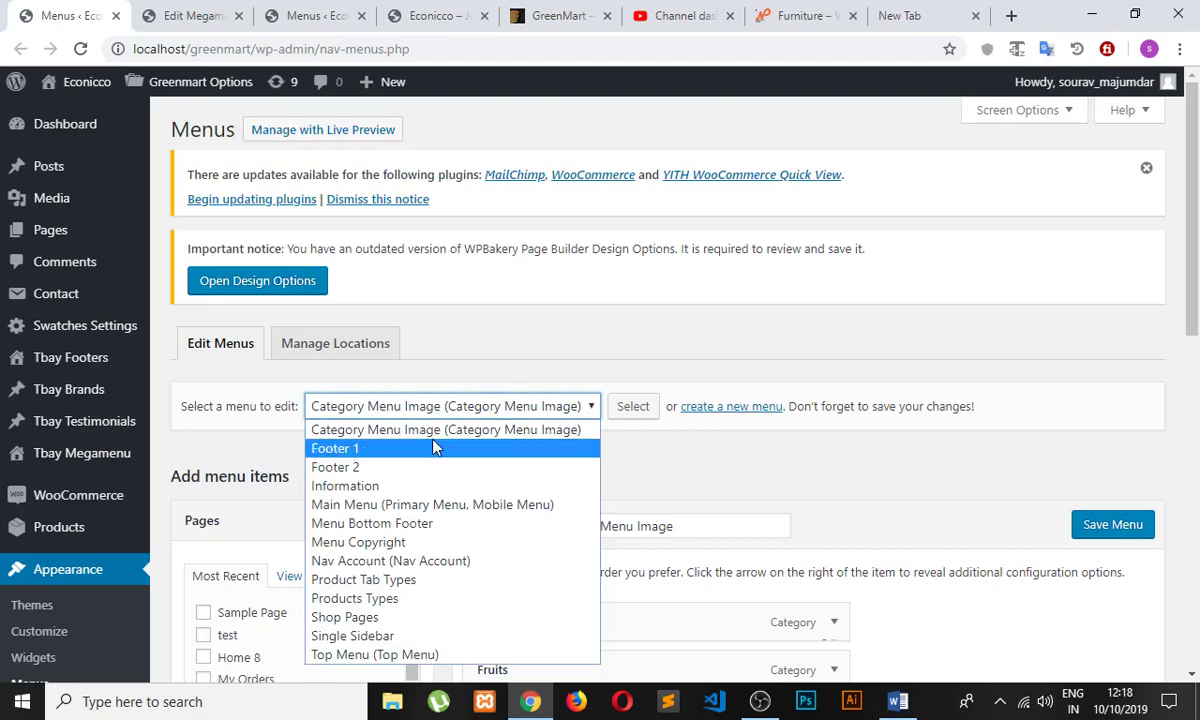
click(415, 636)
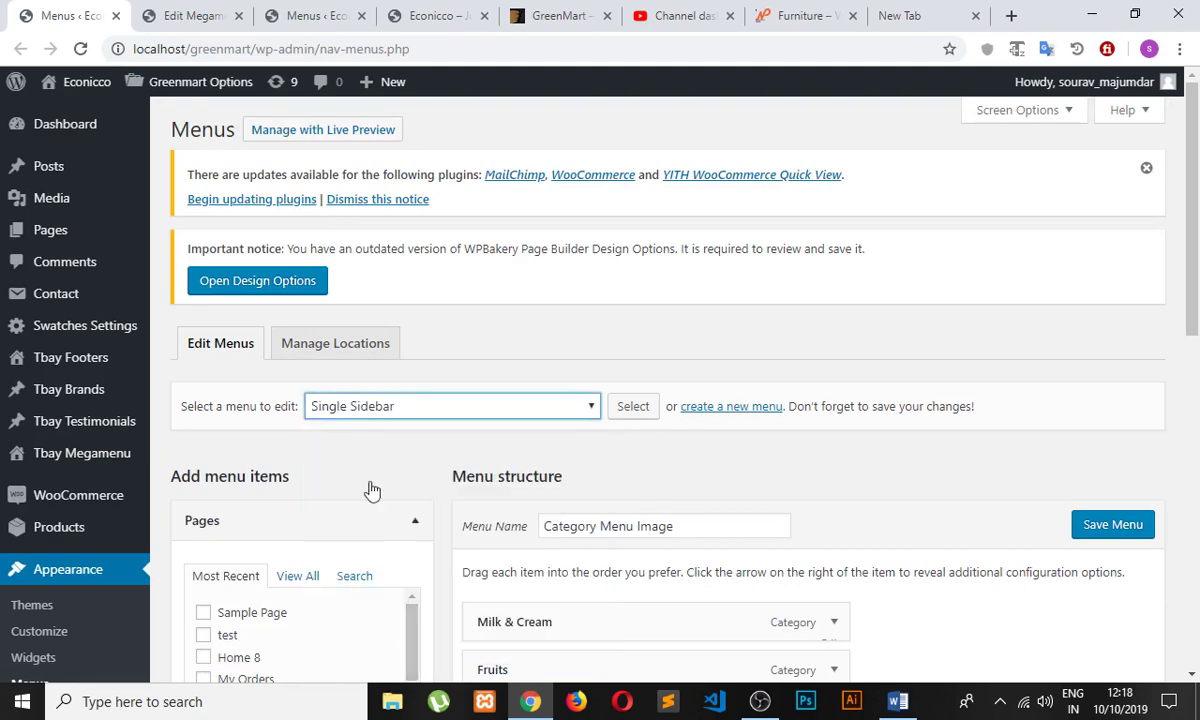
click(208, 18)
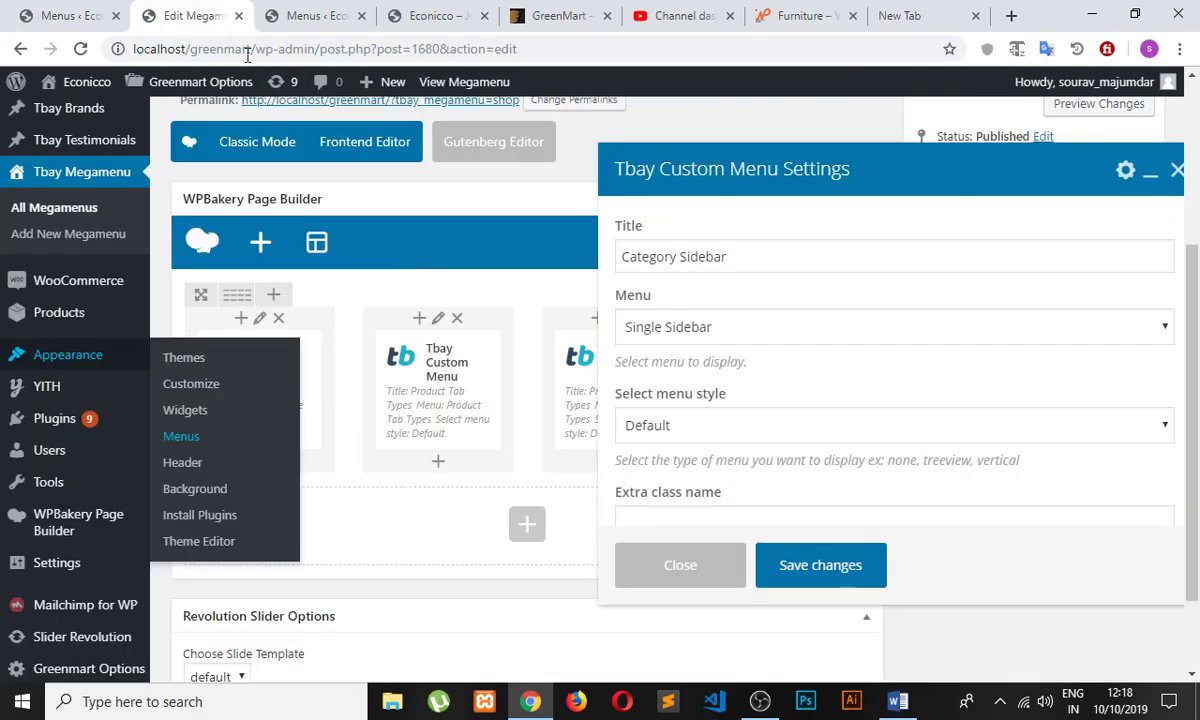
click(70, 16)
click(638, 405)
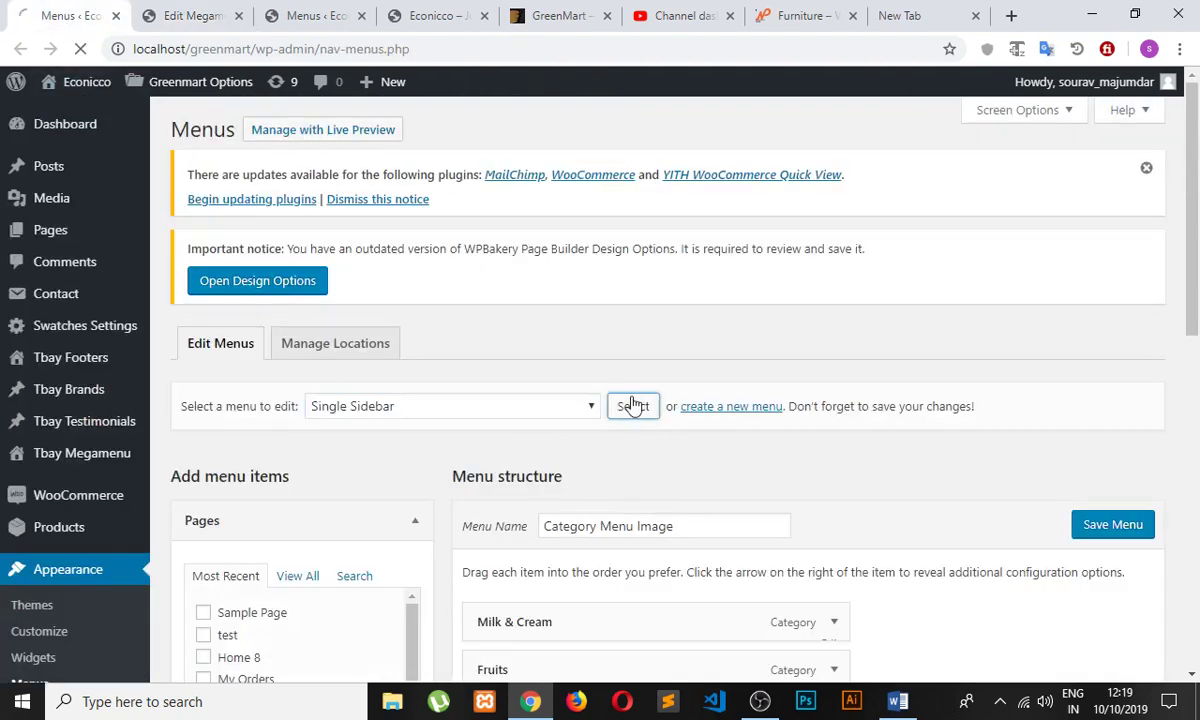
scroll(617, 428, down, 2)
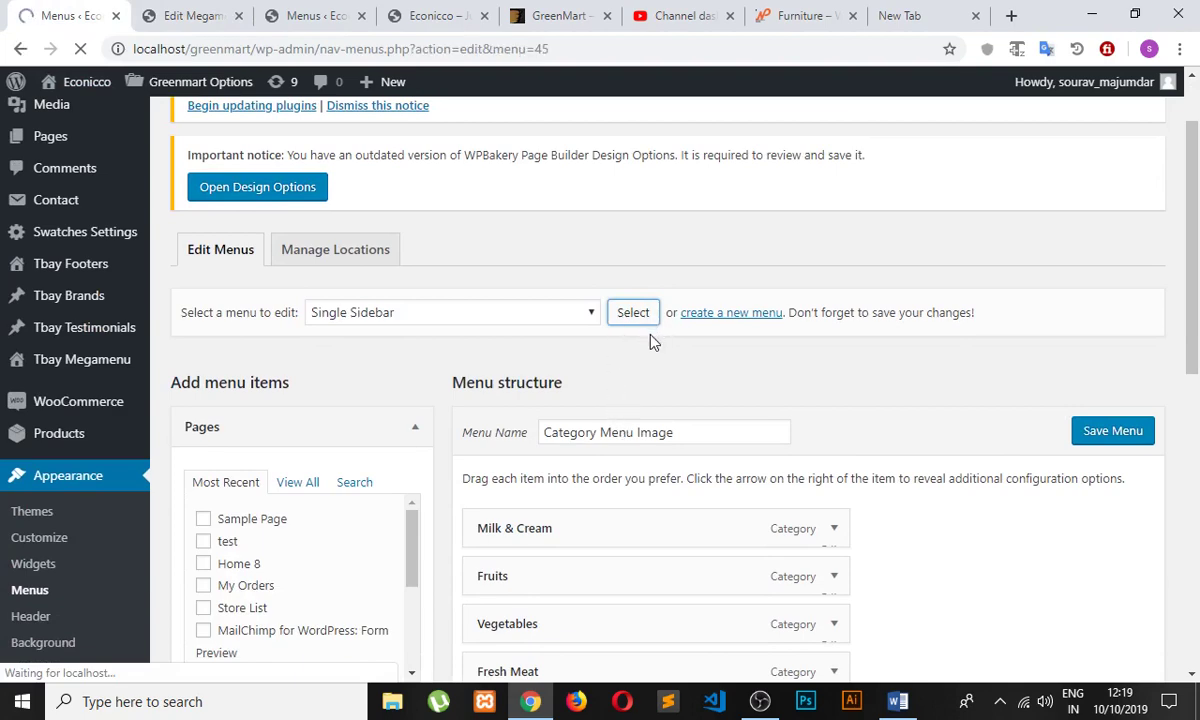
scroll(619, 370, down, 5)
scroll(617, 413, up, 1)
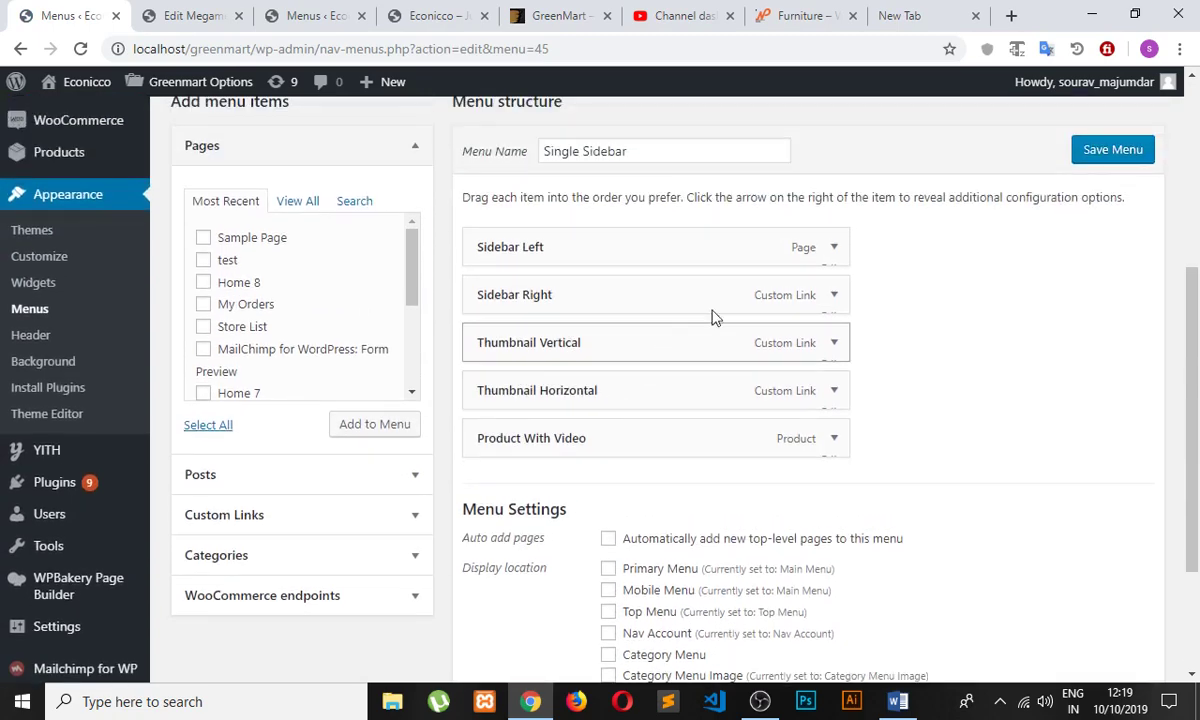
click(833, 250)
click(820, 256)
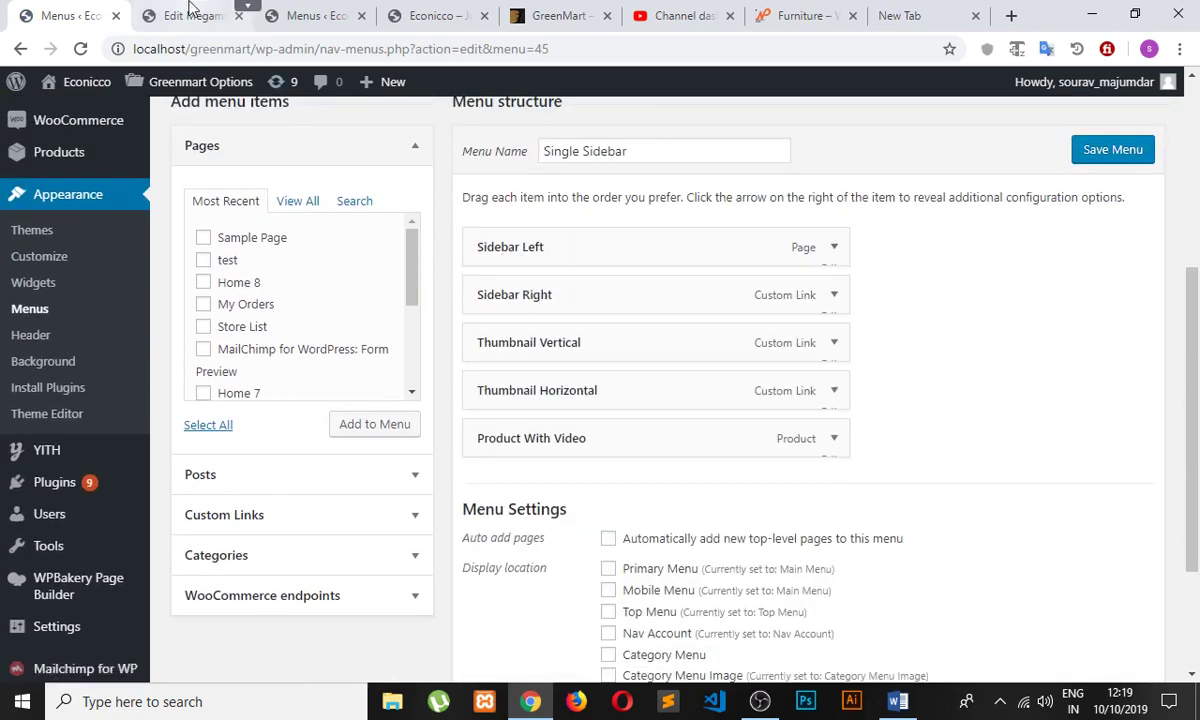
- Expand the Milk & Cream submenu on the storefront homepage and compare it with the Single Sidebar menu structure
click(330, 18)
click(402, 22)
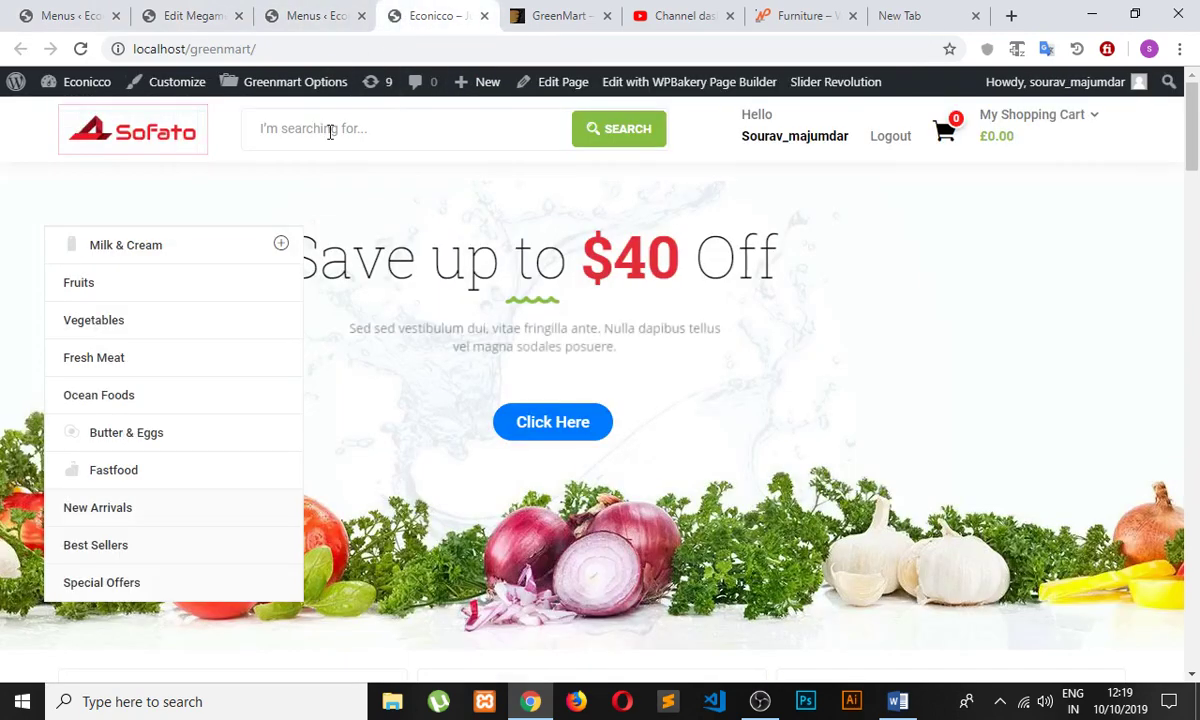
click(282, 245)
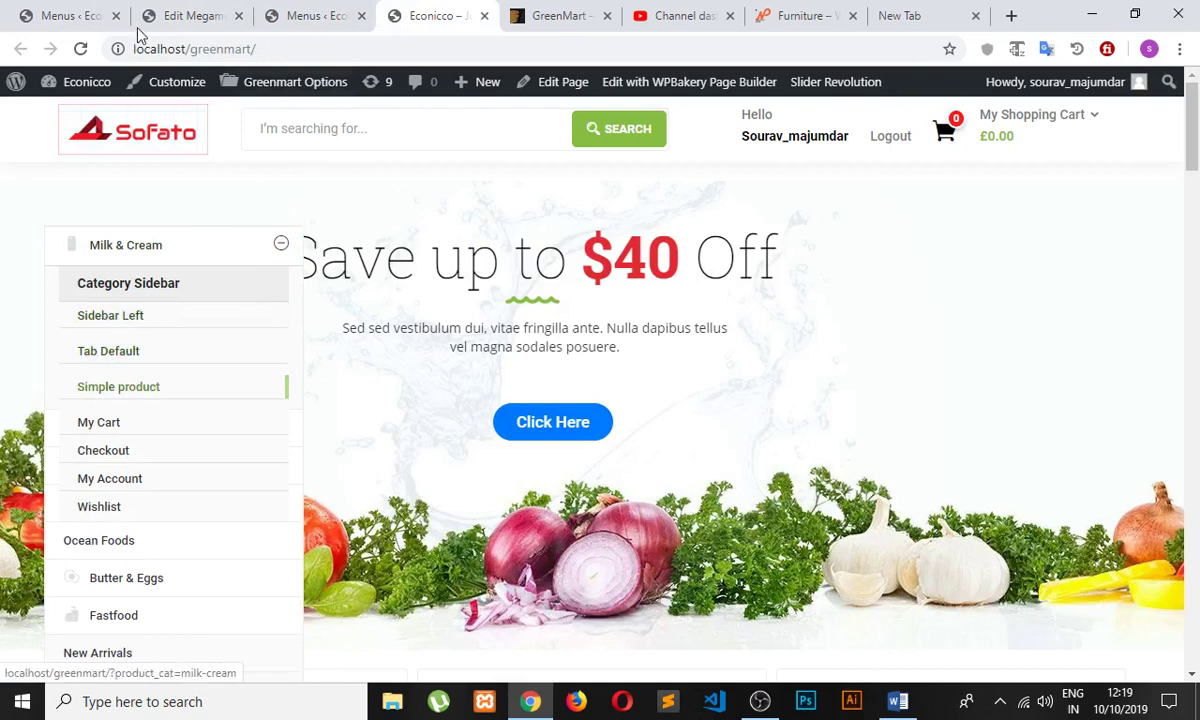
click(104, 18)
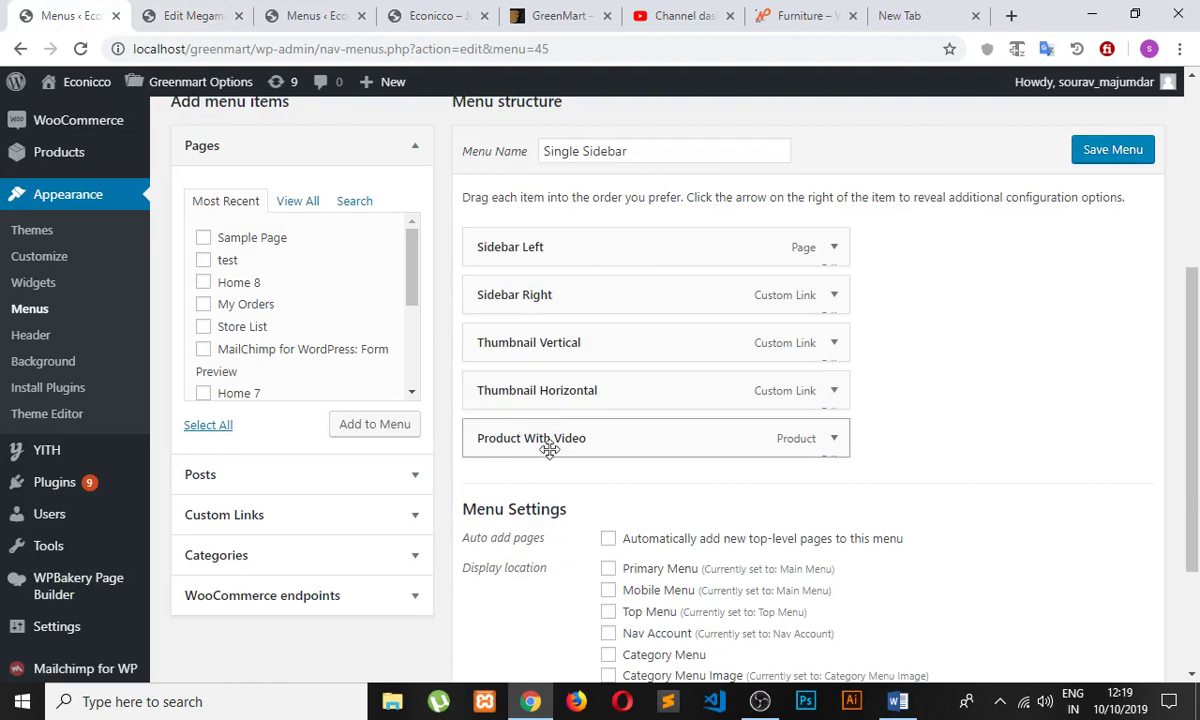
- Compare the Category Sidebar element settings with the Single Sidebar menu, checking its Sidebar Right and Thumbnail Vertical items
click(190, 15)
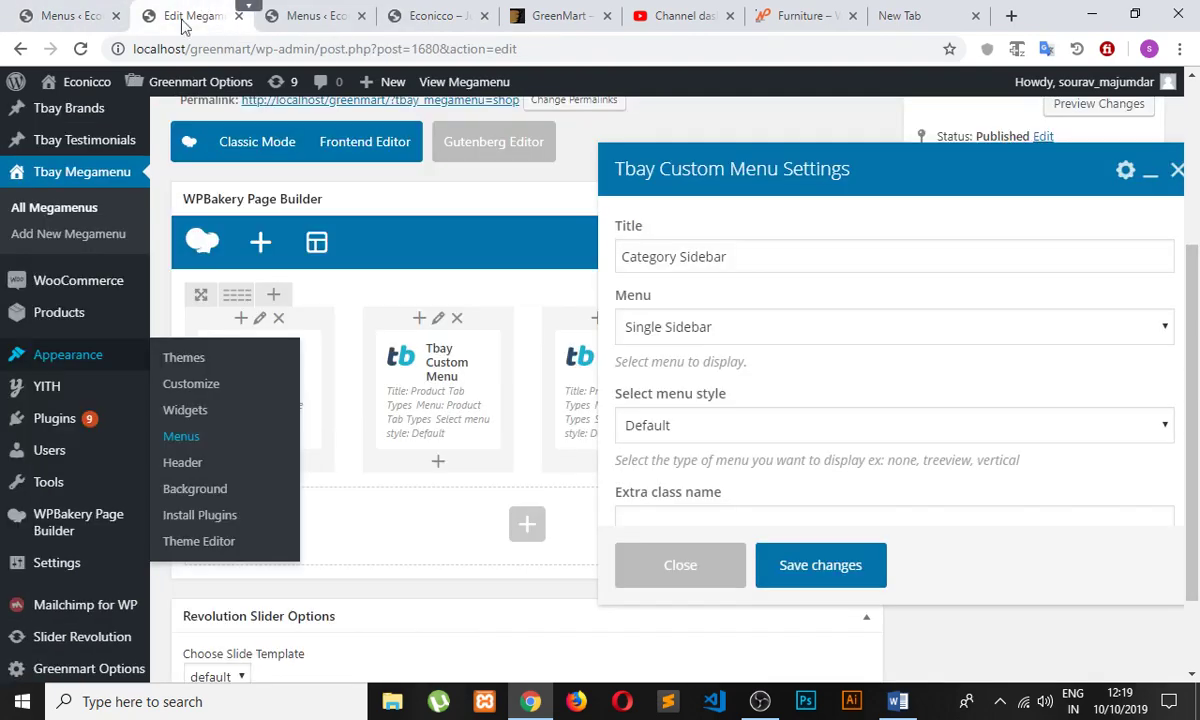
click(75, 15)
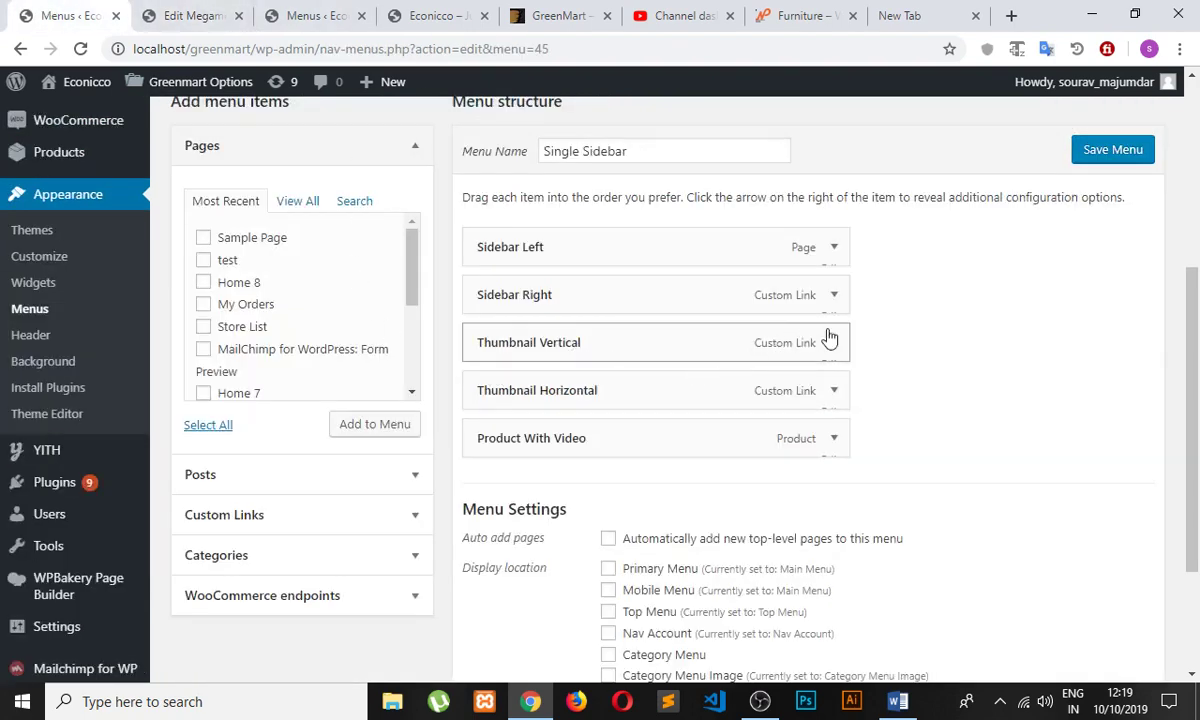
click(836, 294)
click(836, 294)
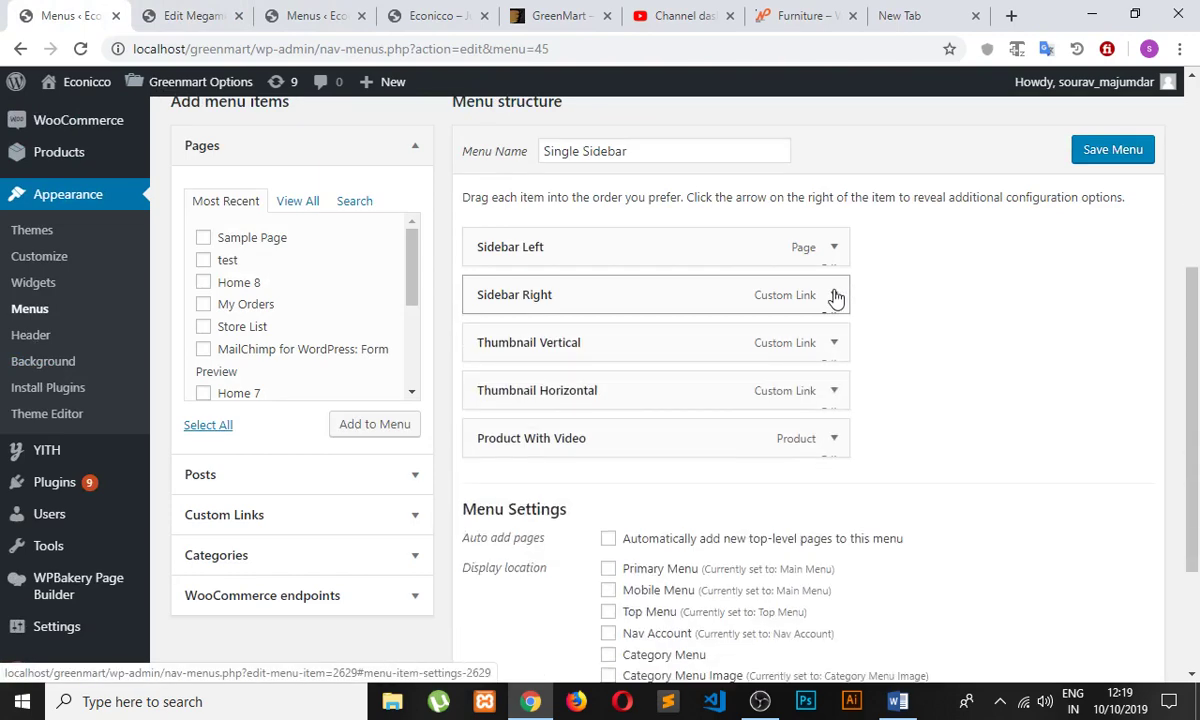
click(835, 344)
click(835, 346)
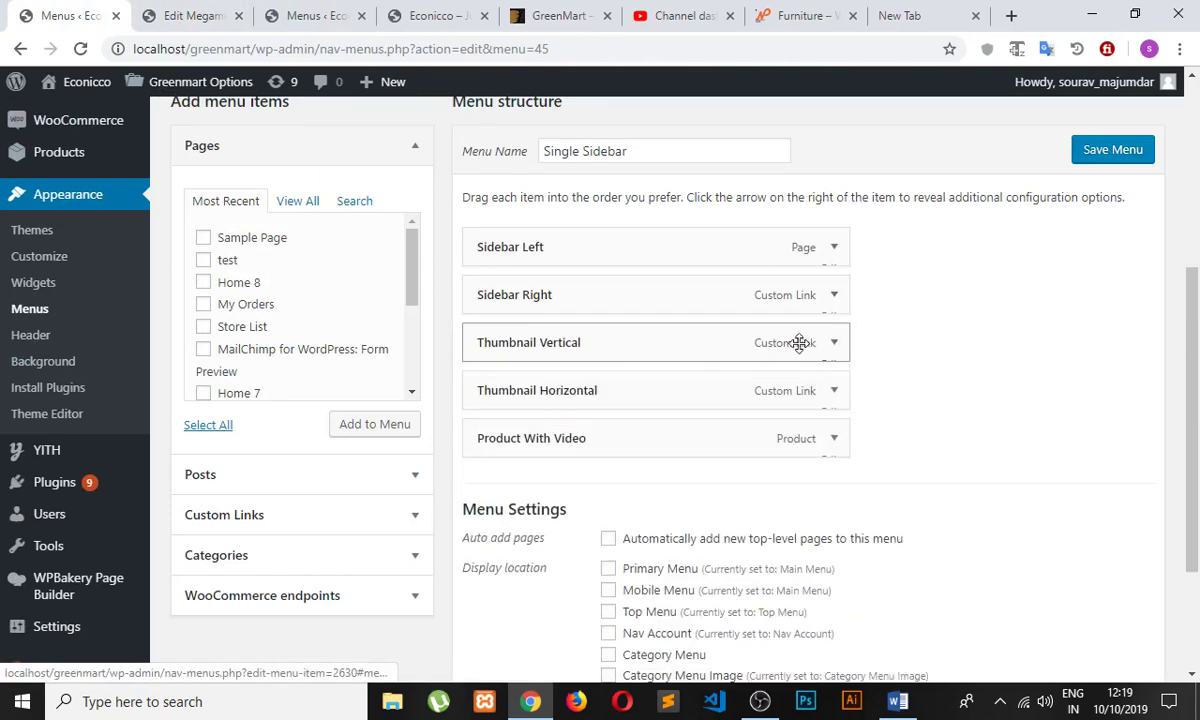
- View the Milk & Cream category page from the storefront sidebar, then return to the homepage and look over its upper sections
click(188, 15)
click(297, 14)
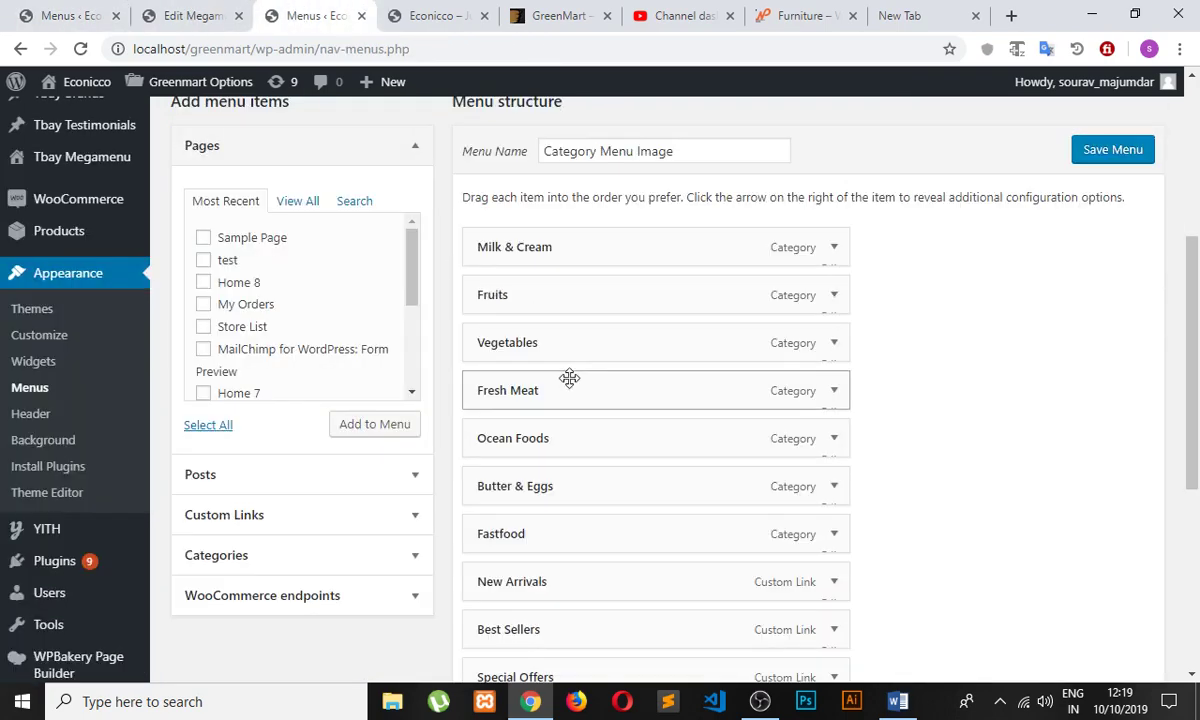
click(420, 14)
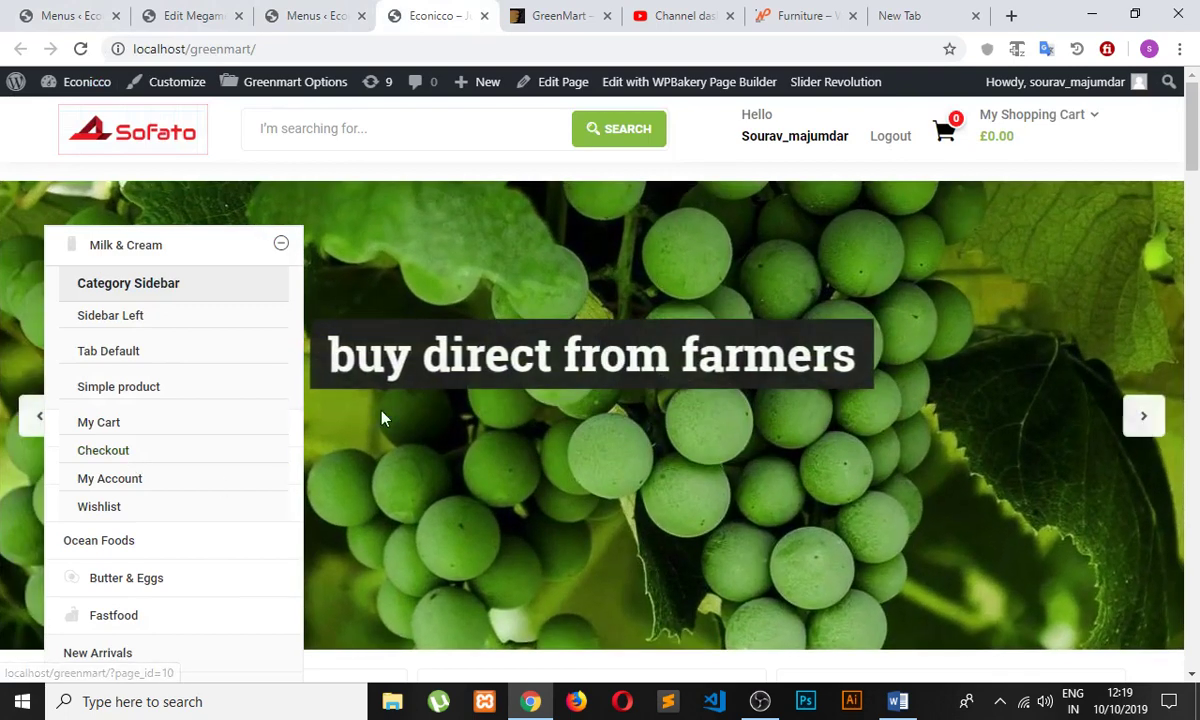
click(280, 246)
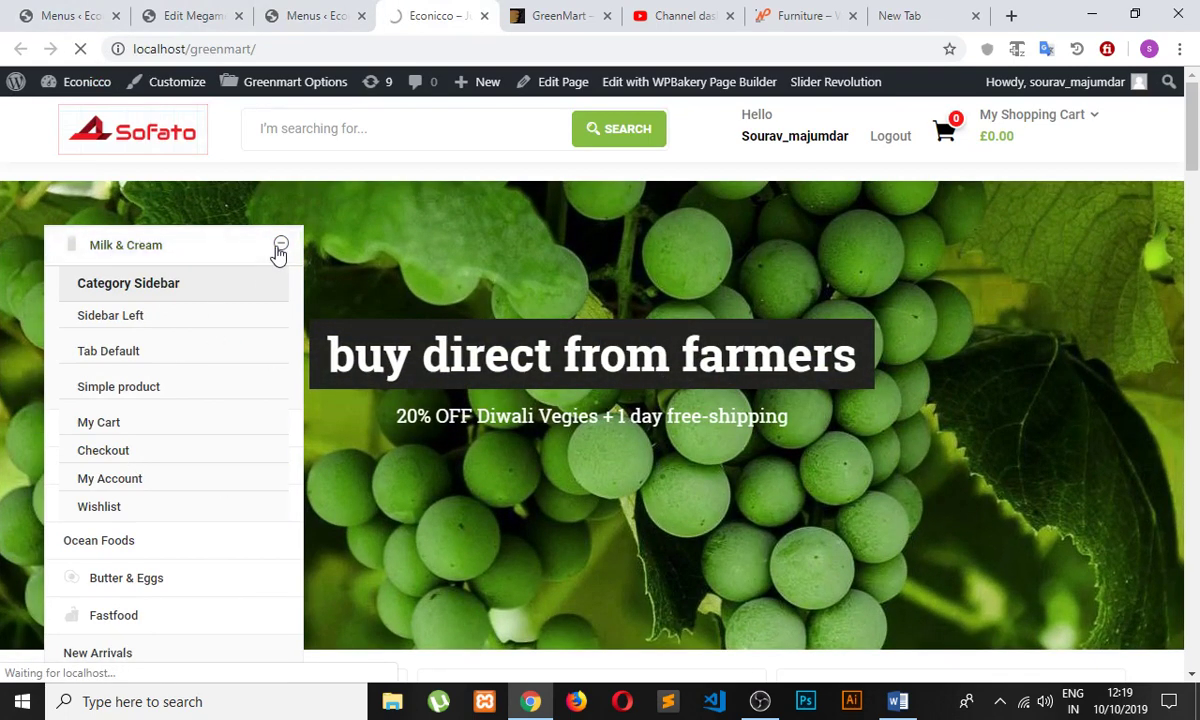
click(280, 246)
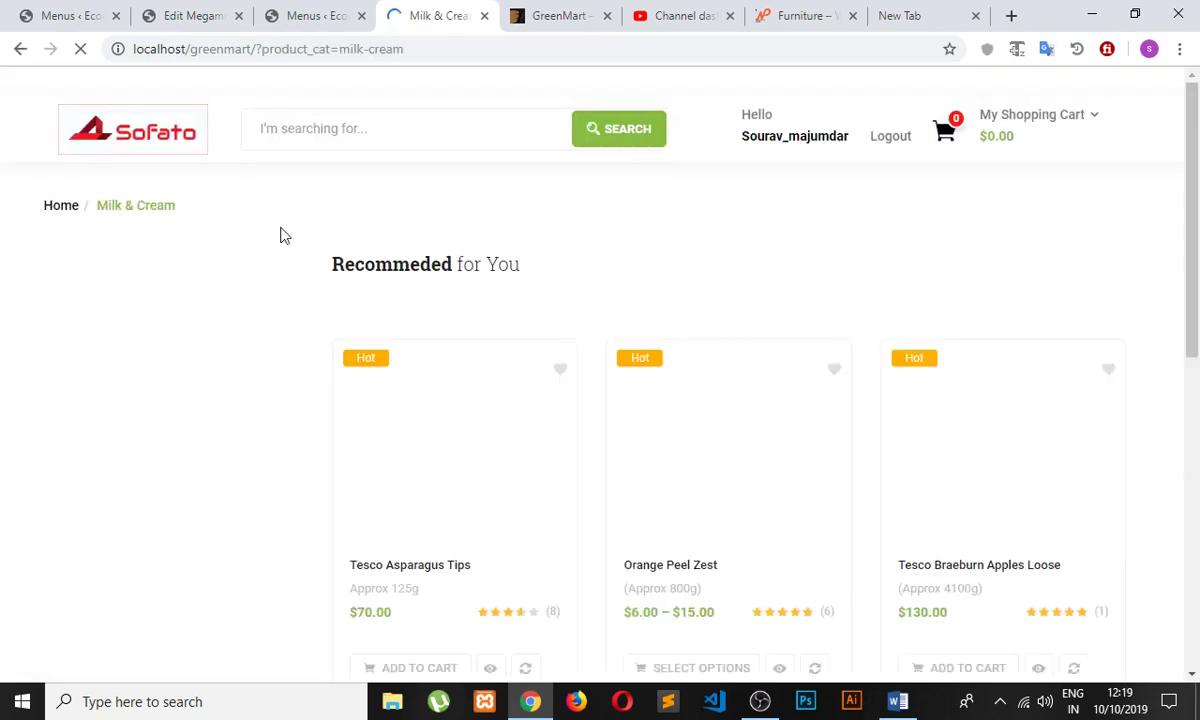
click(18, 49)
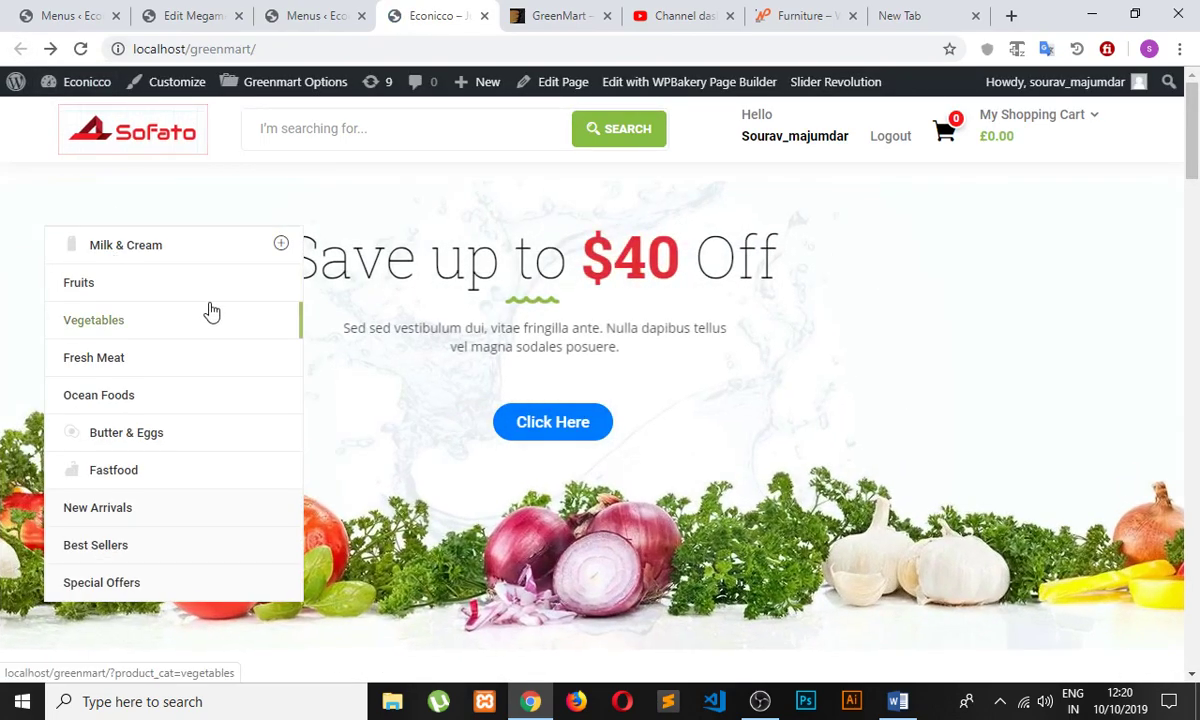
scroll(150, 440, down, 2)
scroll(155, 437, down, 2)
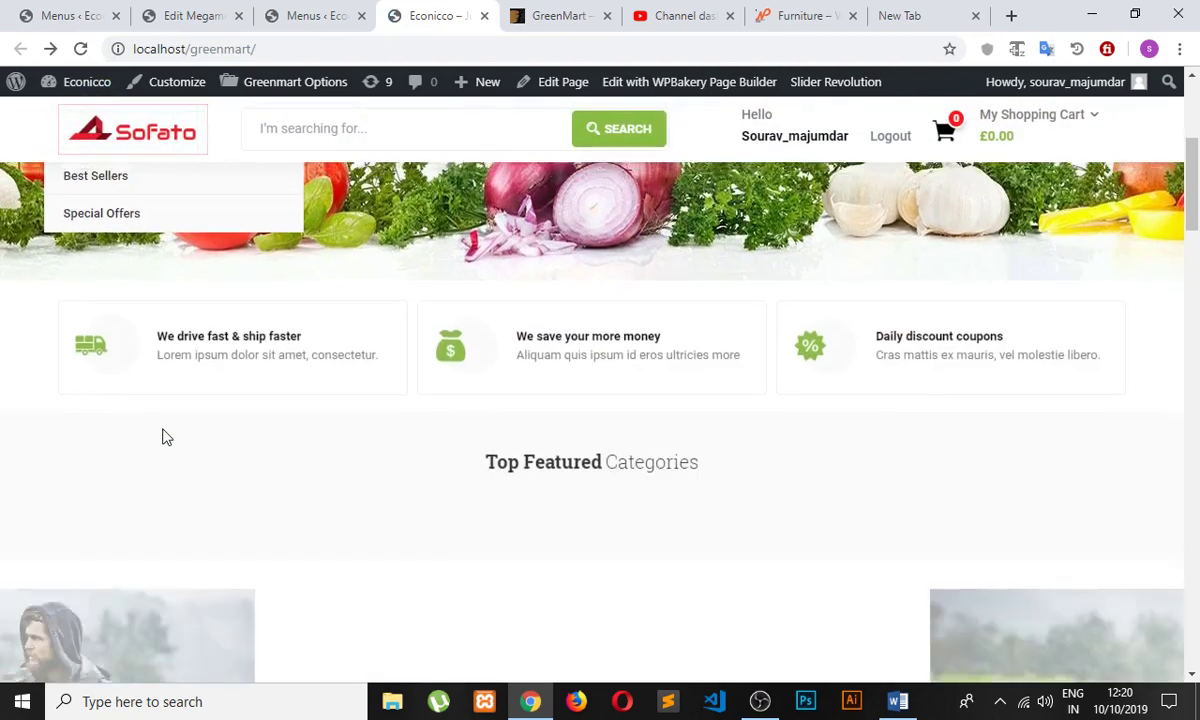
scroll(200, 300, up, 4)
- Close the megamenu editor tab and return to the storefront homepage
click(190, 15)
click(72, 16)
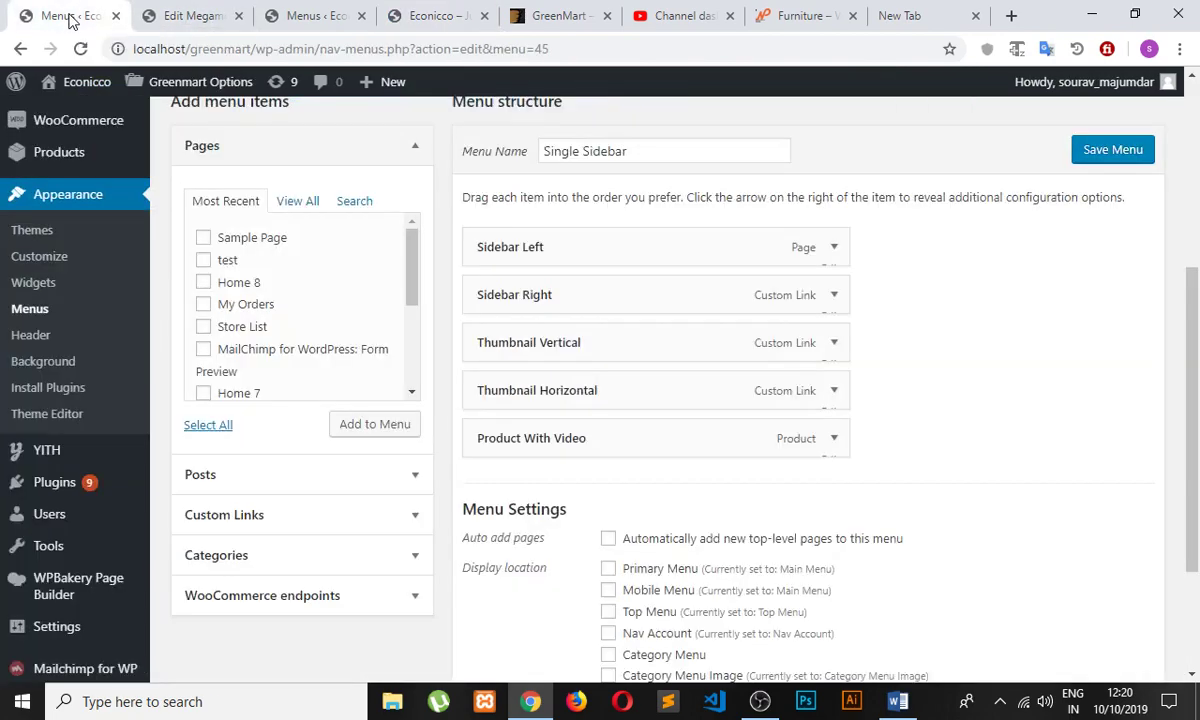
click(239, 16)
click(303, 17)
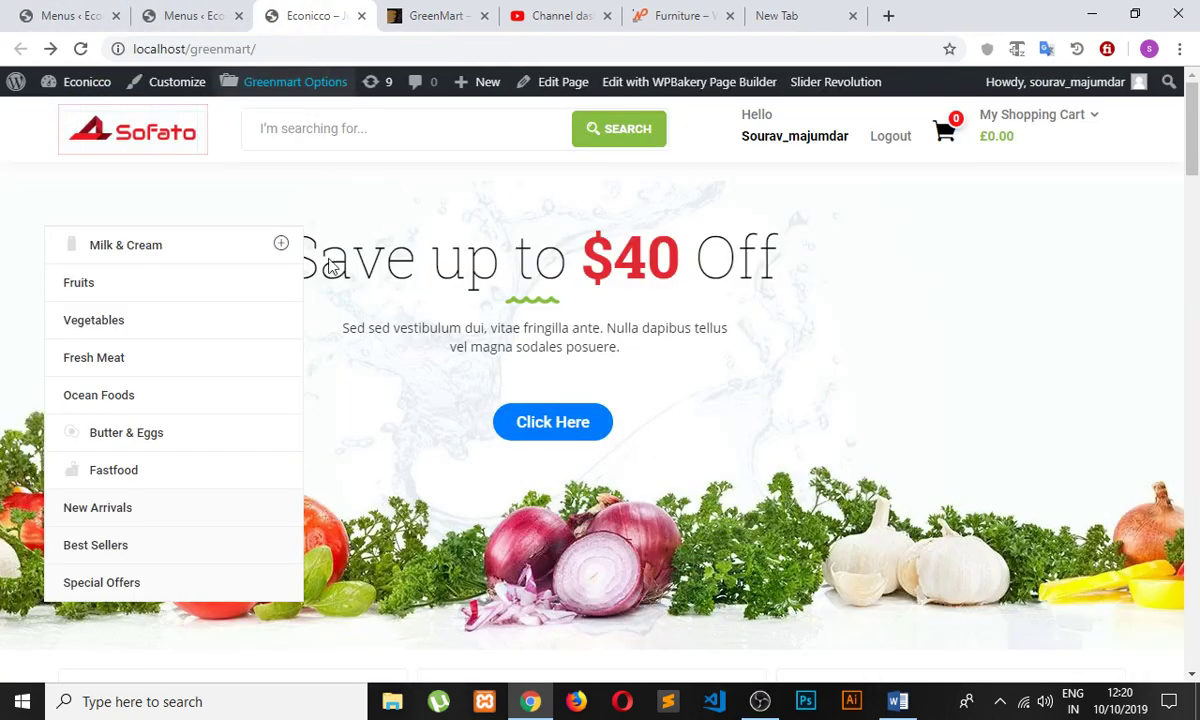
- Examine the storefront homepage sections from the banner down to the newsletter sign-up area
scroll(395, 322, down, 5)
scroll(405, 322, down, 3)
scroll(350, 270, down, 3)
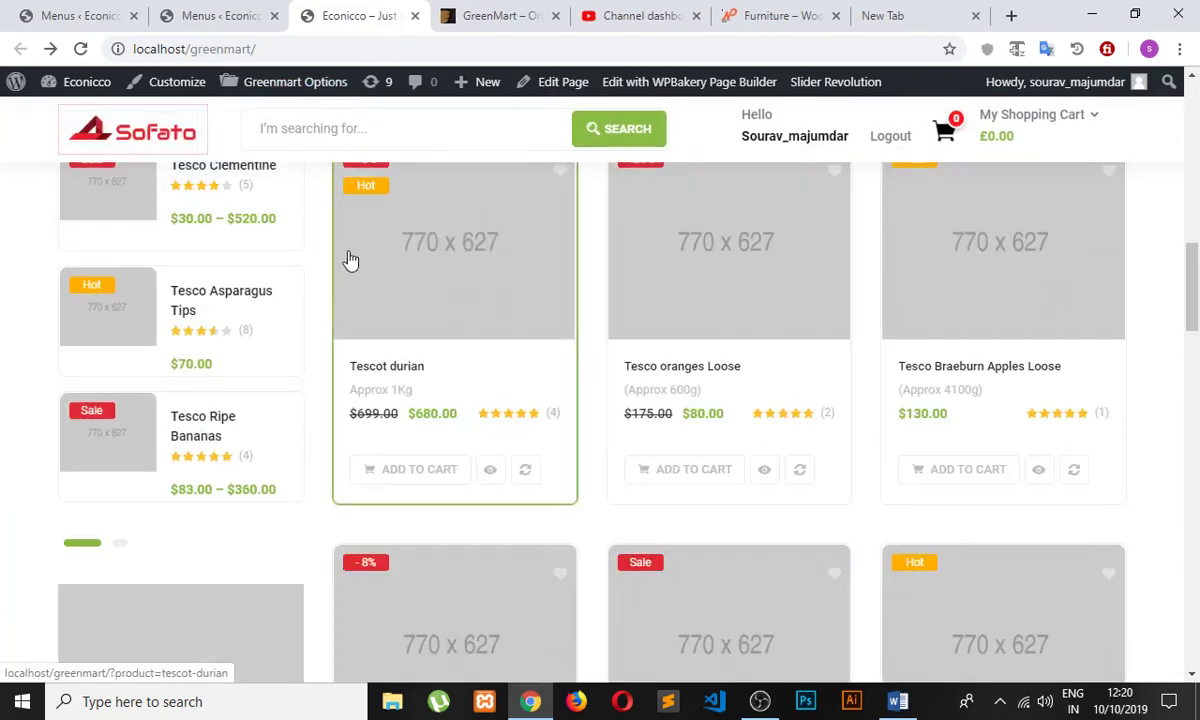
scroll(691, 236, down, 5)
scroll(745, 209, down, 8)
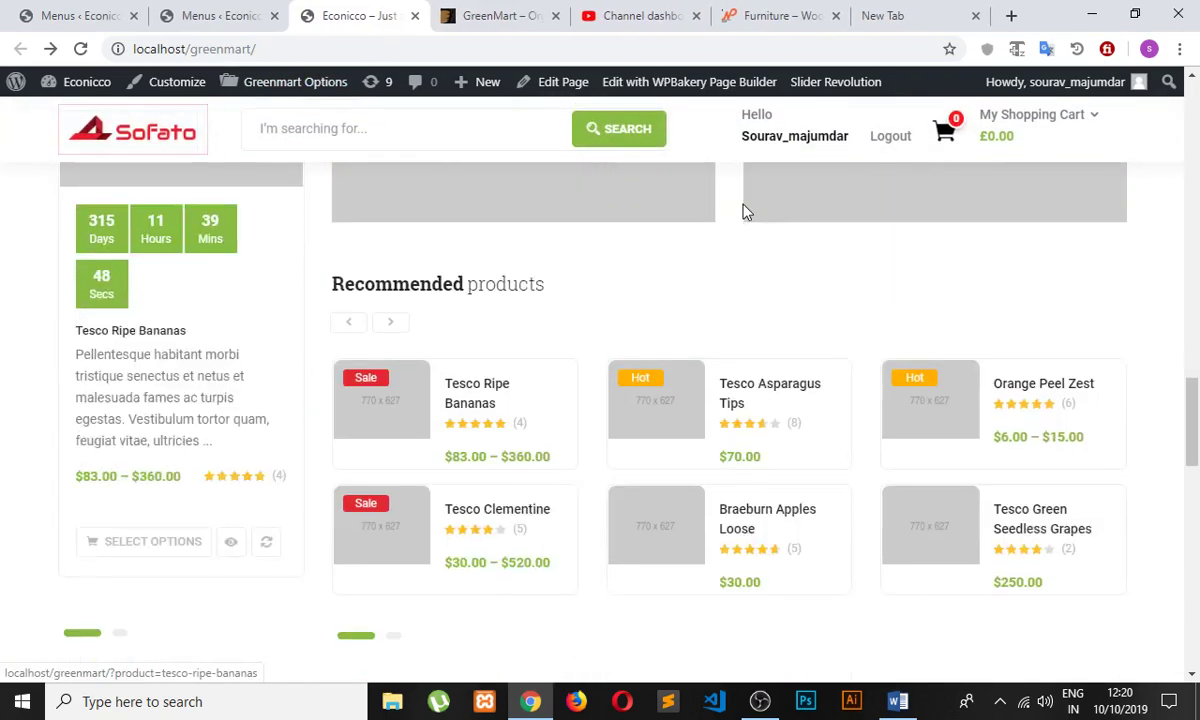
scroll(450, 252, down, 4)
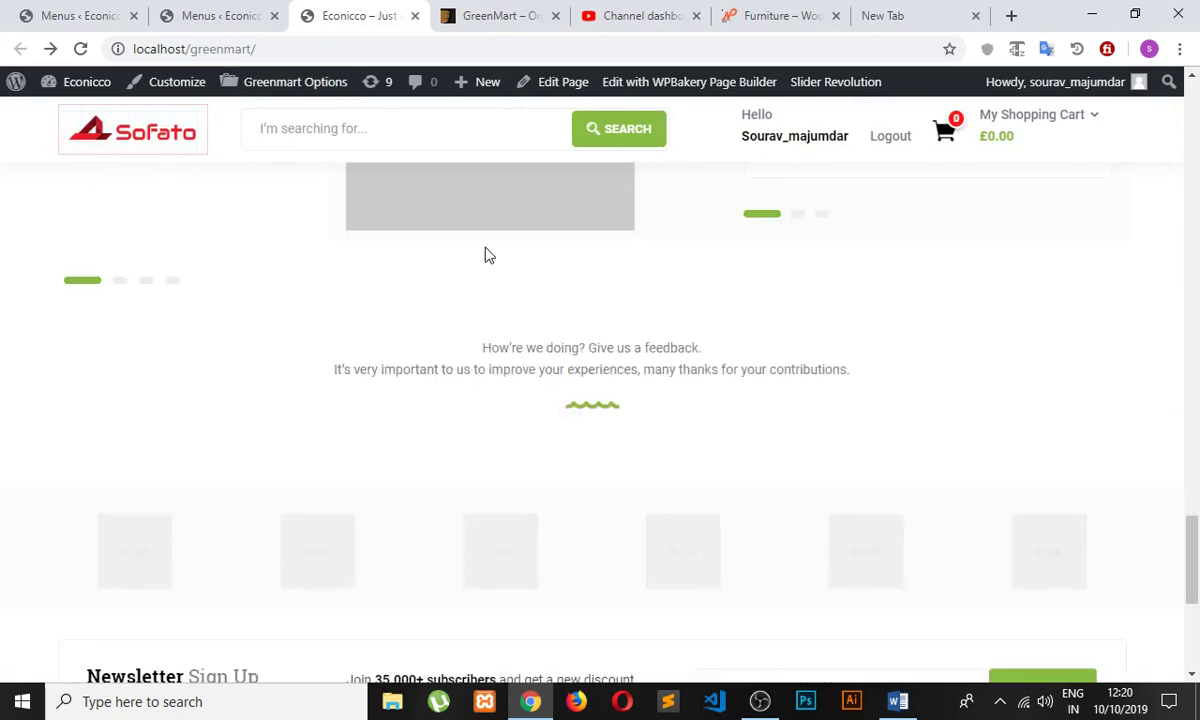
scroll(485, 254, up, 10)
scroll(487, 258, up, 12)
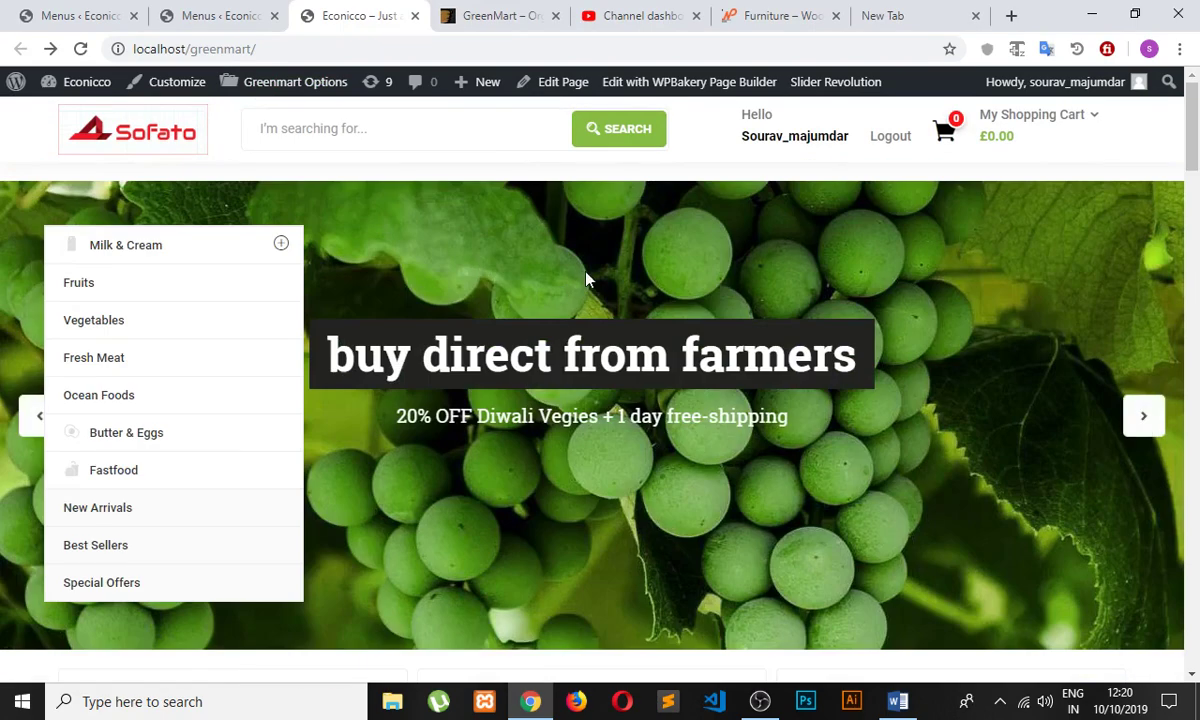
- Inspect the homepage banner slide in the developer tools and shrink the docked panel to a narrow strip
right_click(595, 272)
click(683, 509)
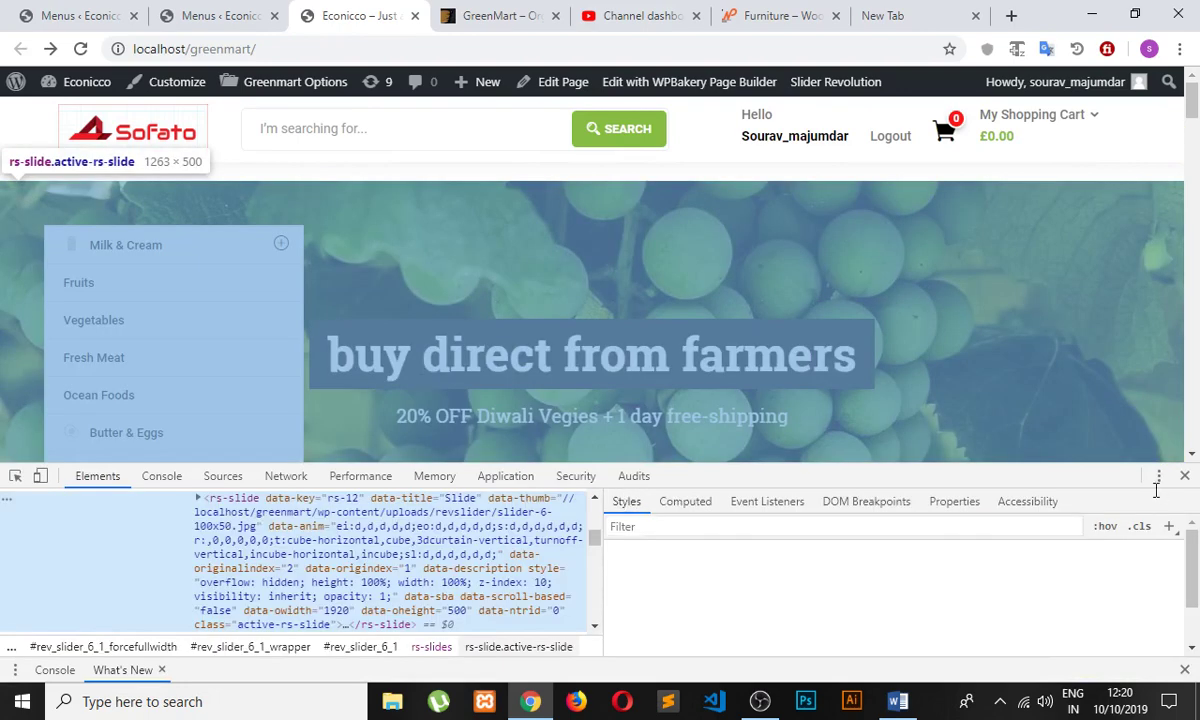
drag(1090, 481, 1090, 622)
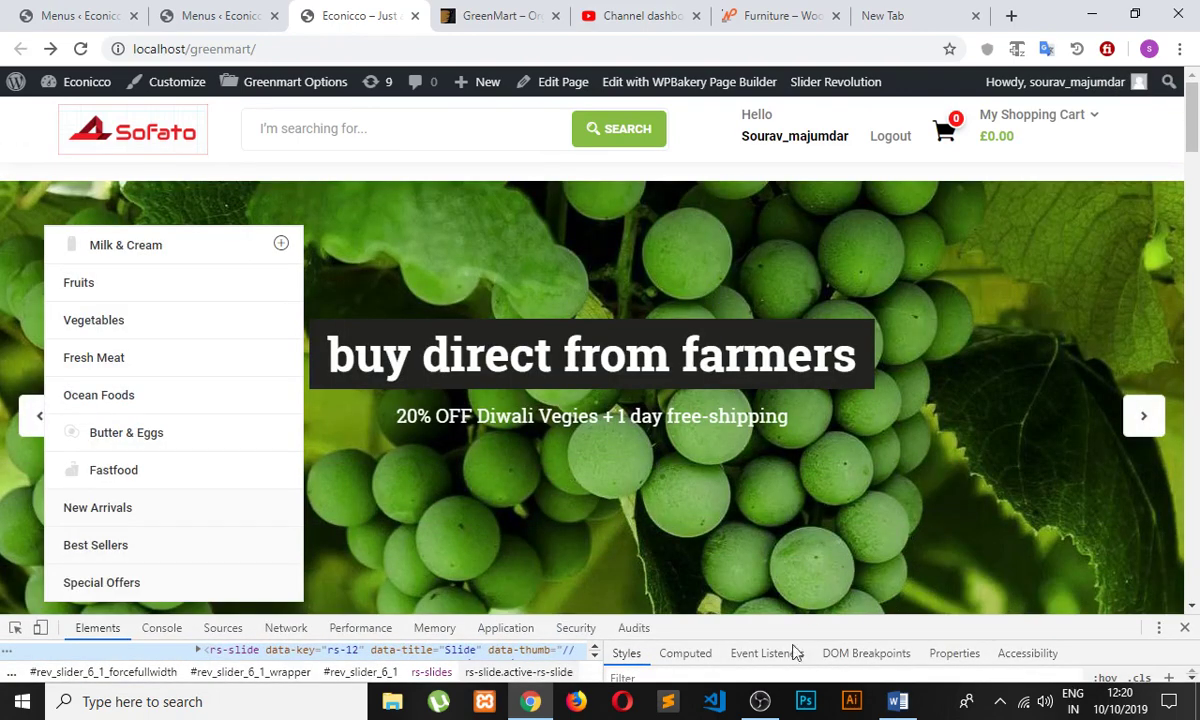
- Preview the storefront homepage as an iPhone X in device emulation and examine its mobile sections down to Featured Products
click(40, 628)
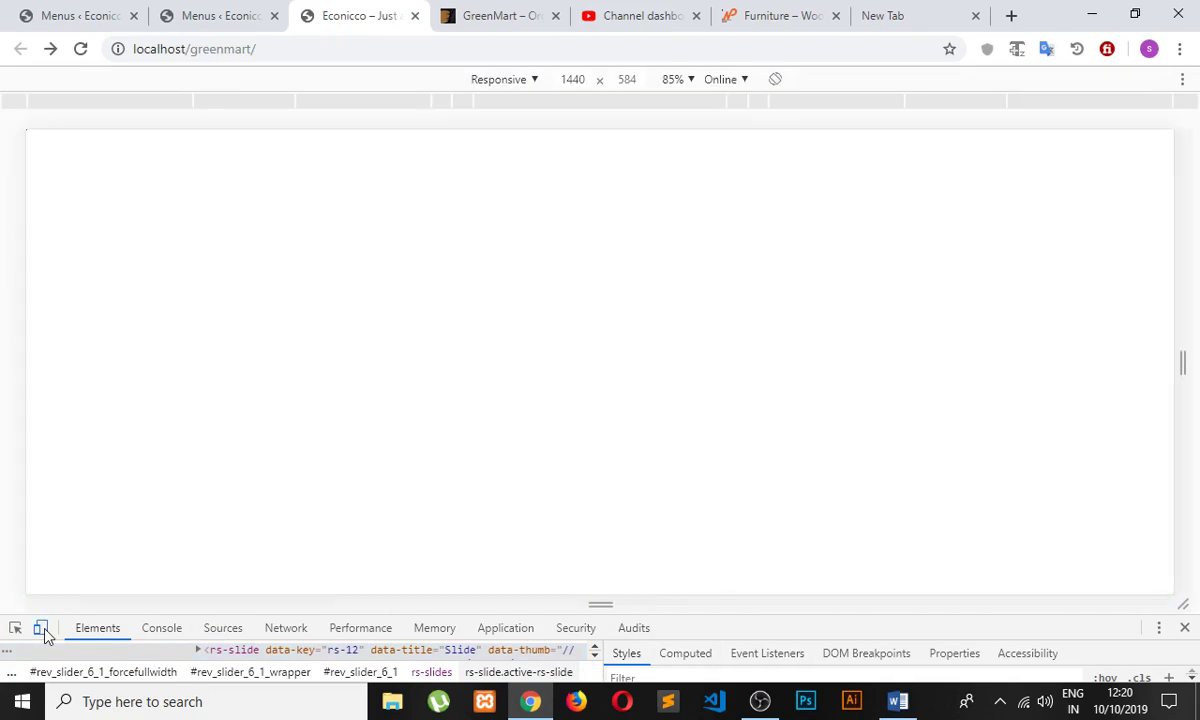
click(503, 79)
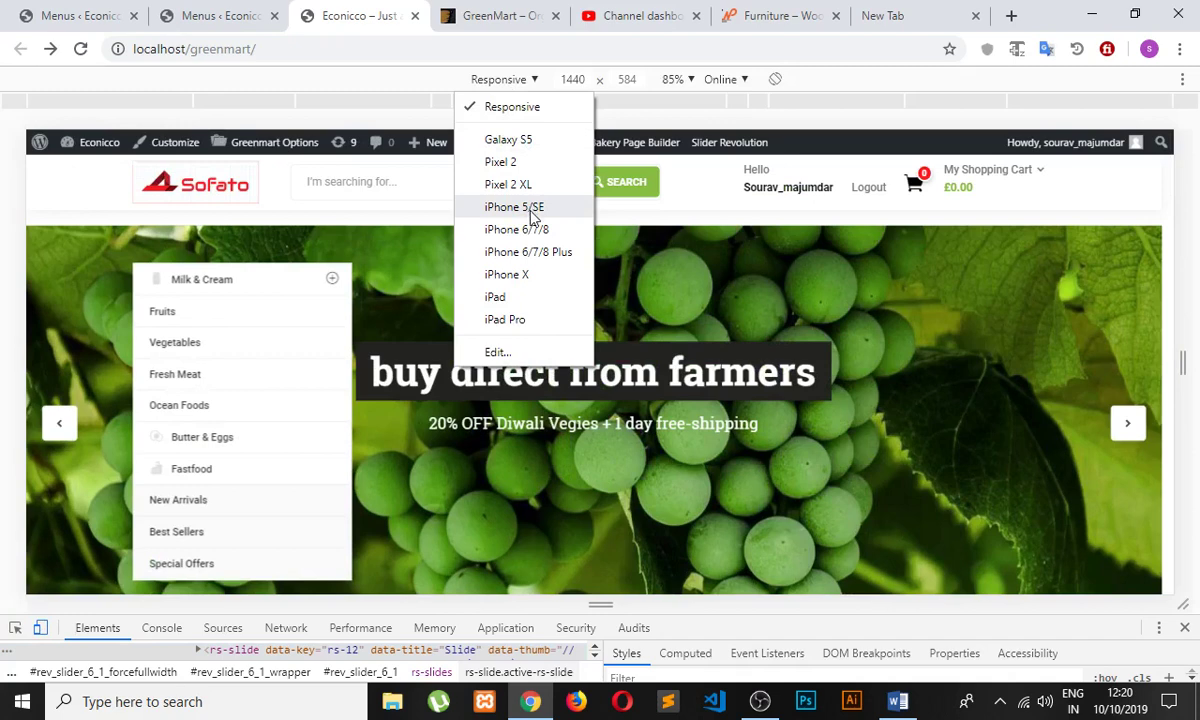
click(520, 275)
scroll(536, 288, down, 5)
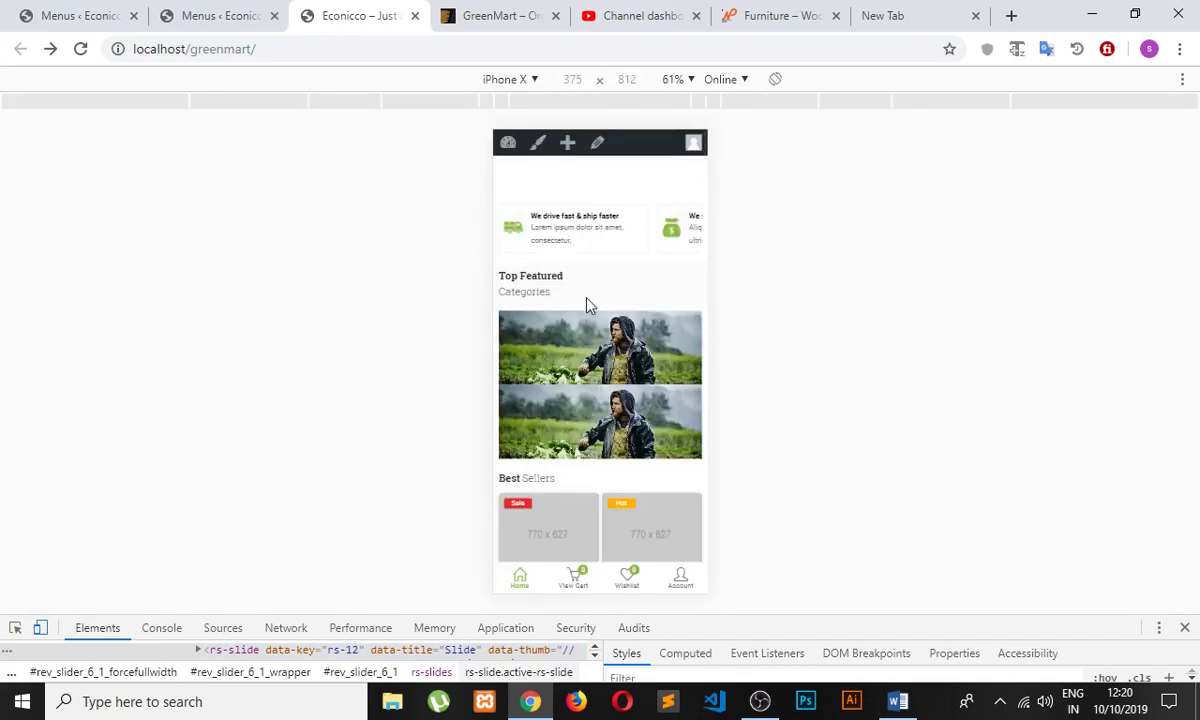
scroll(596, 316, down, 10)
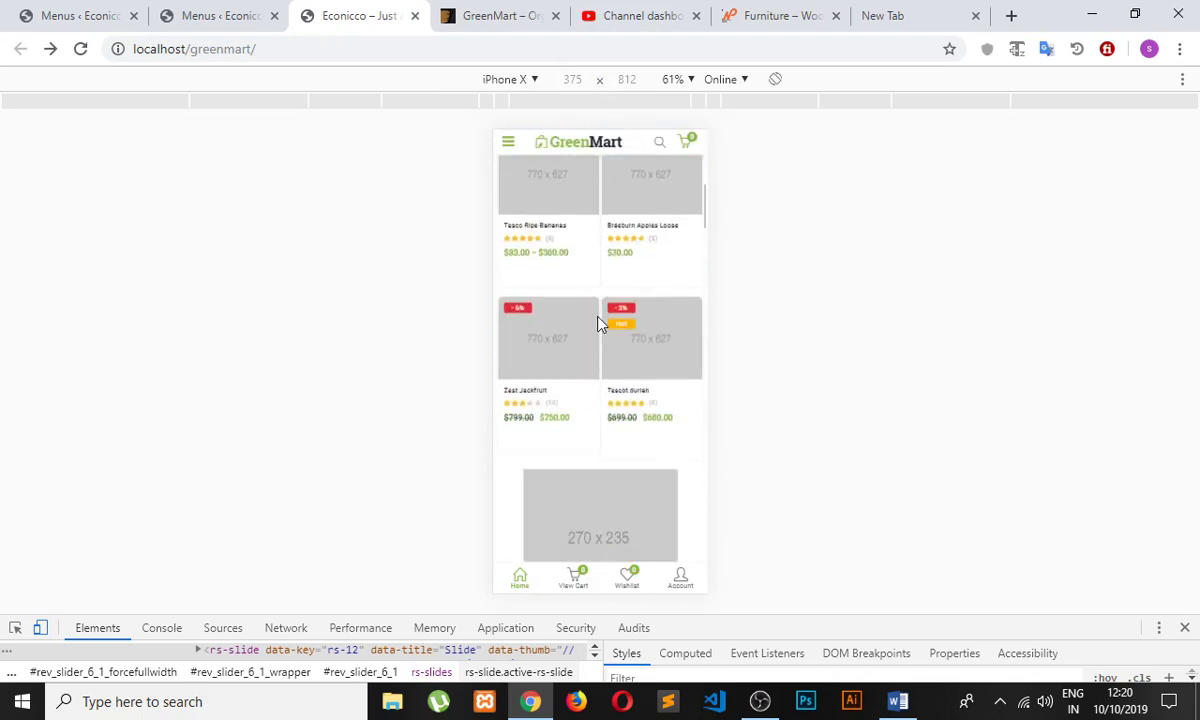
scroll(598, 326, down, 2)
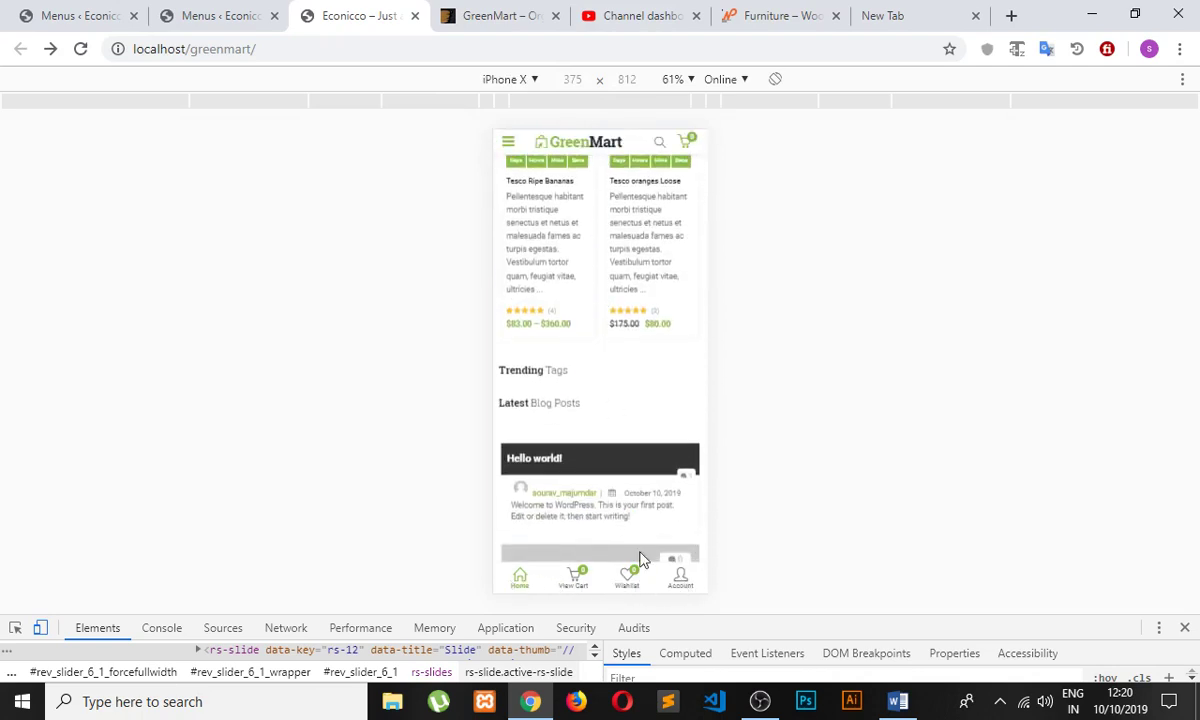
scroll(641, 560, down, 10)
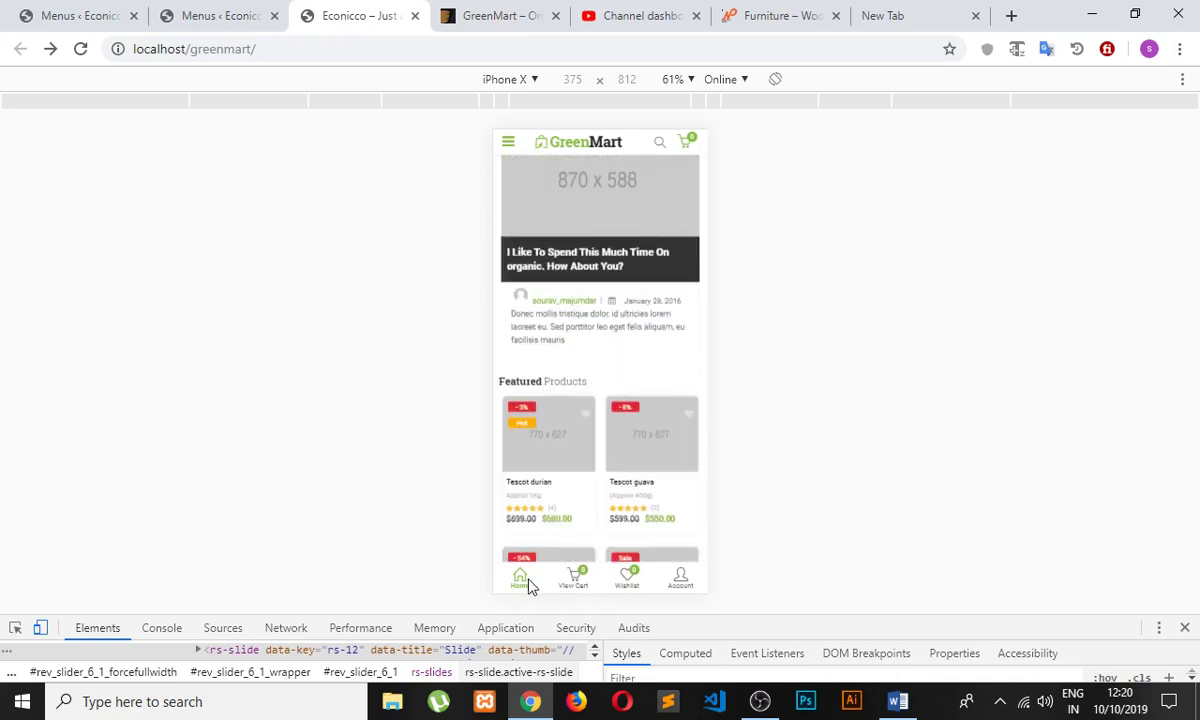
- Close the browser tab with the Category Menu Image menu and return to the tab with the Single Sidebar menu
click(227, 18)
click(82, 12)
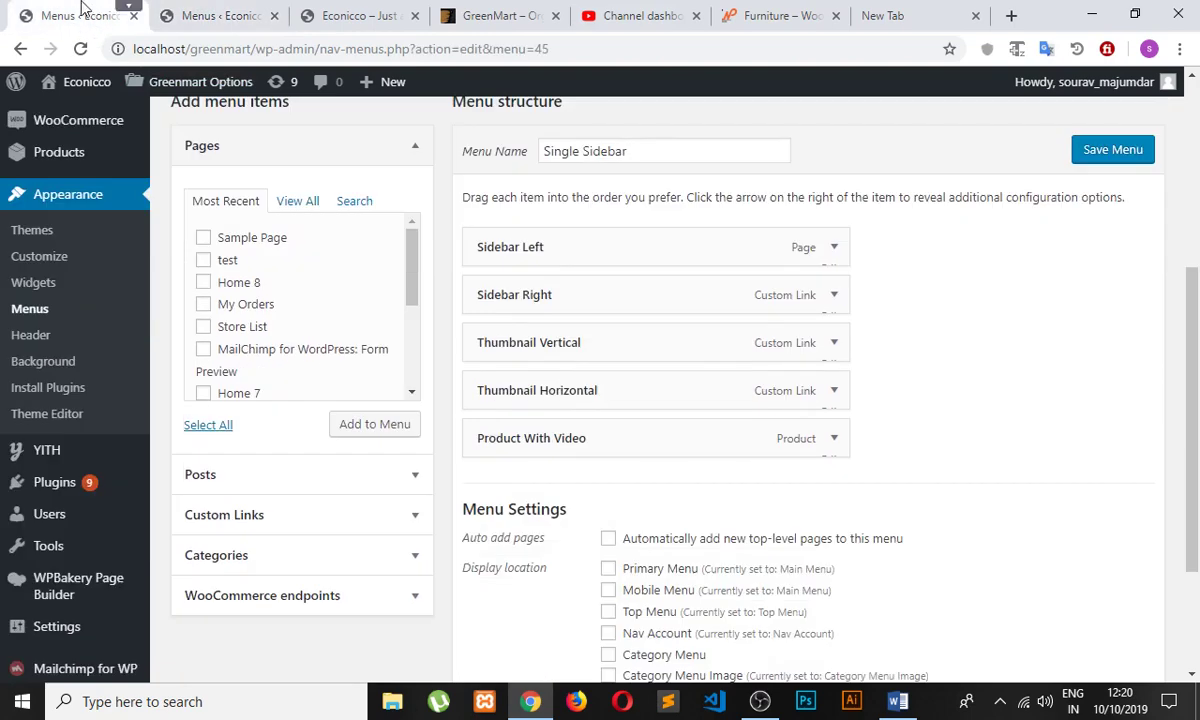
scroll(490, 330, up, 4)
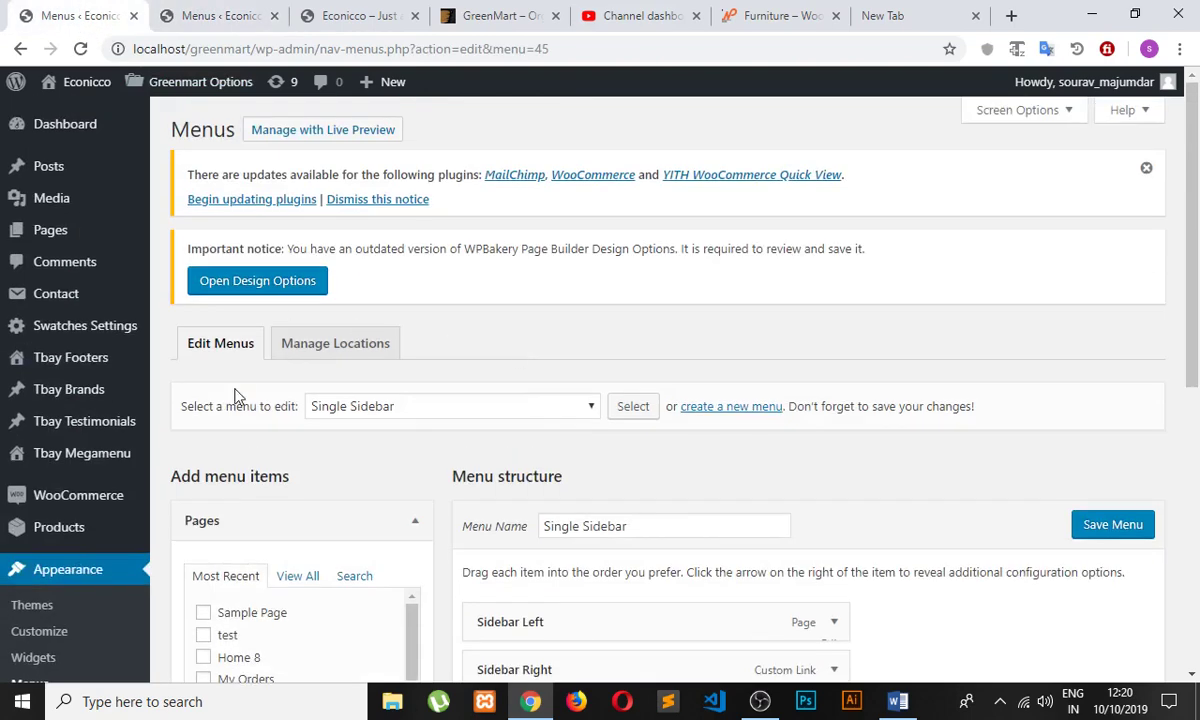
scroll(67, 390, down, 4)
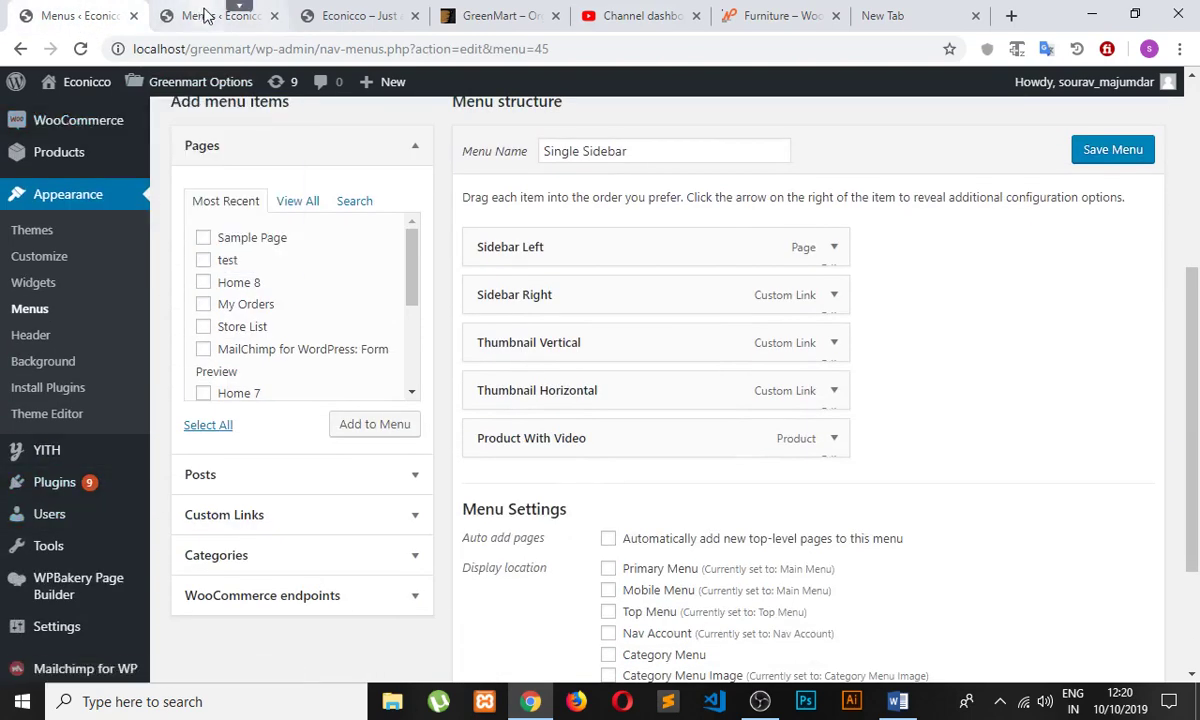
click(205, 15)
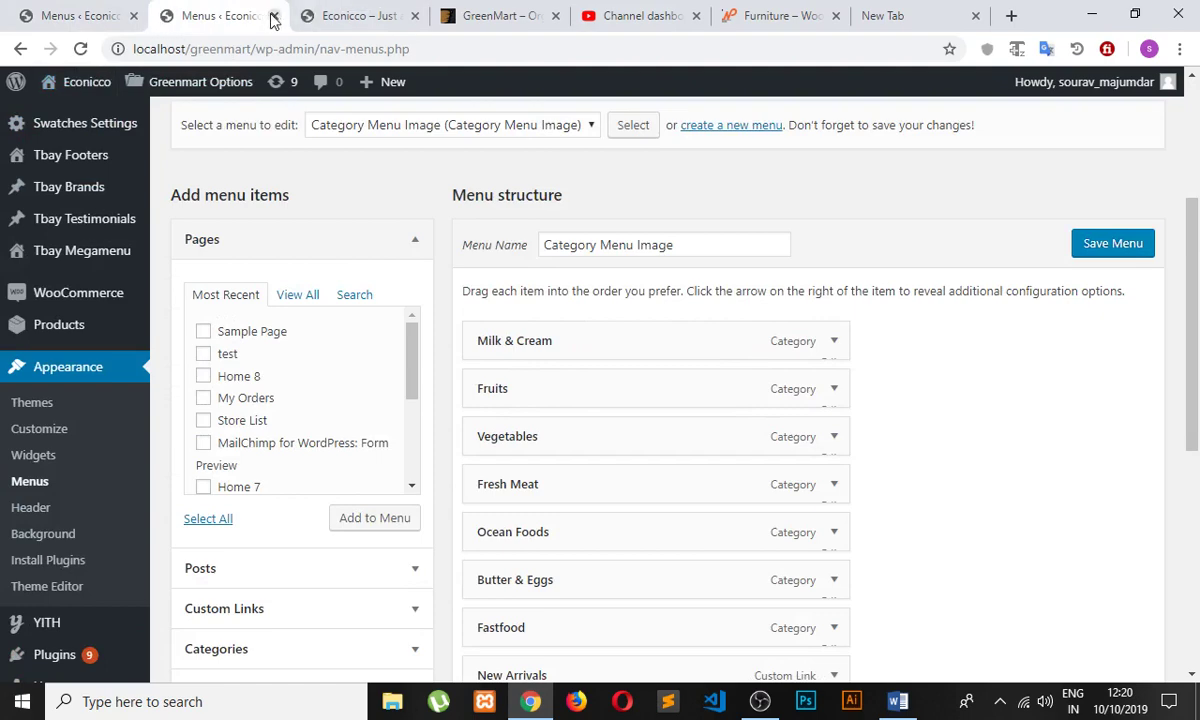
click(272, 17)
click(80, 15)
- Open the Mobile section of the Greenmart theme options and look over the Header Mobile logo settings
scroll(90, 200, down, 2)
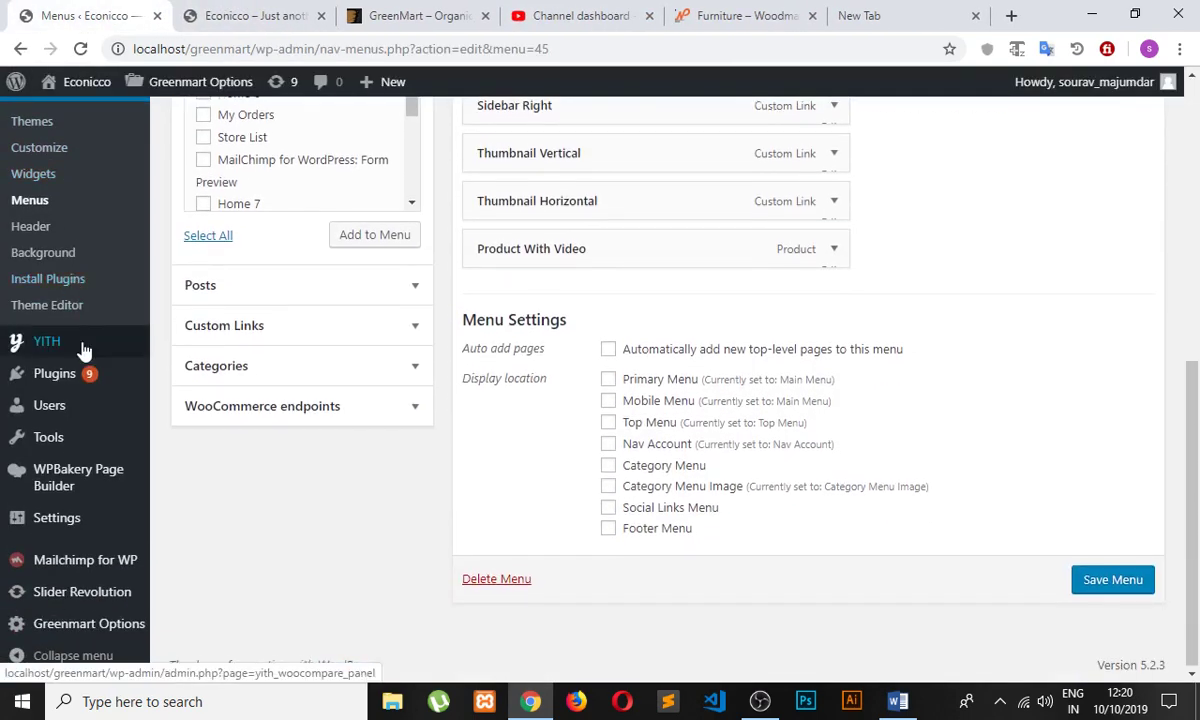
mouse_move(140, 632)
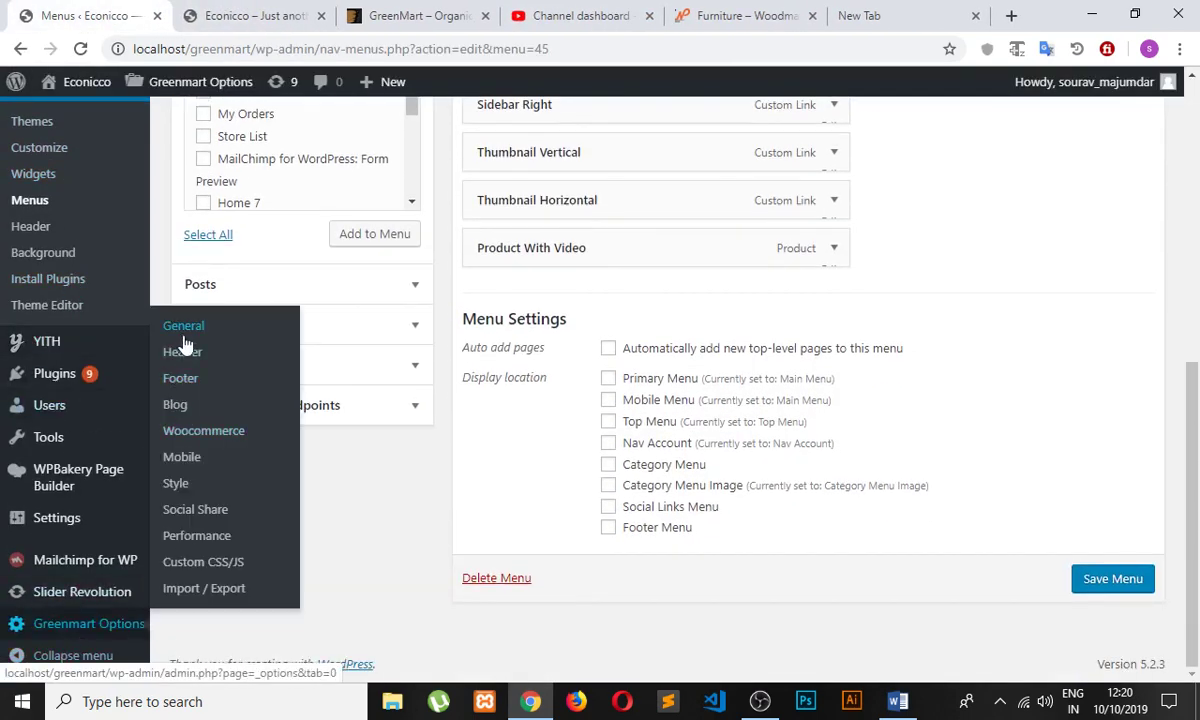
click(213, 458)
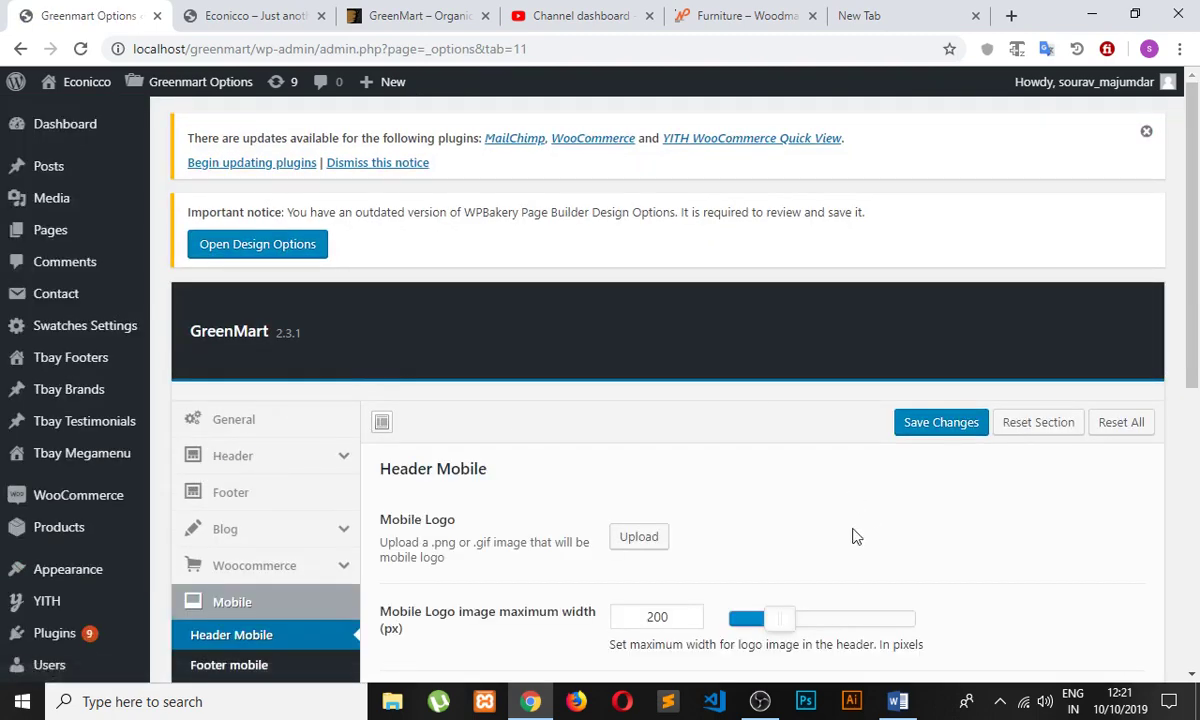
scroll(800, 530, down, 5)
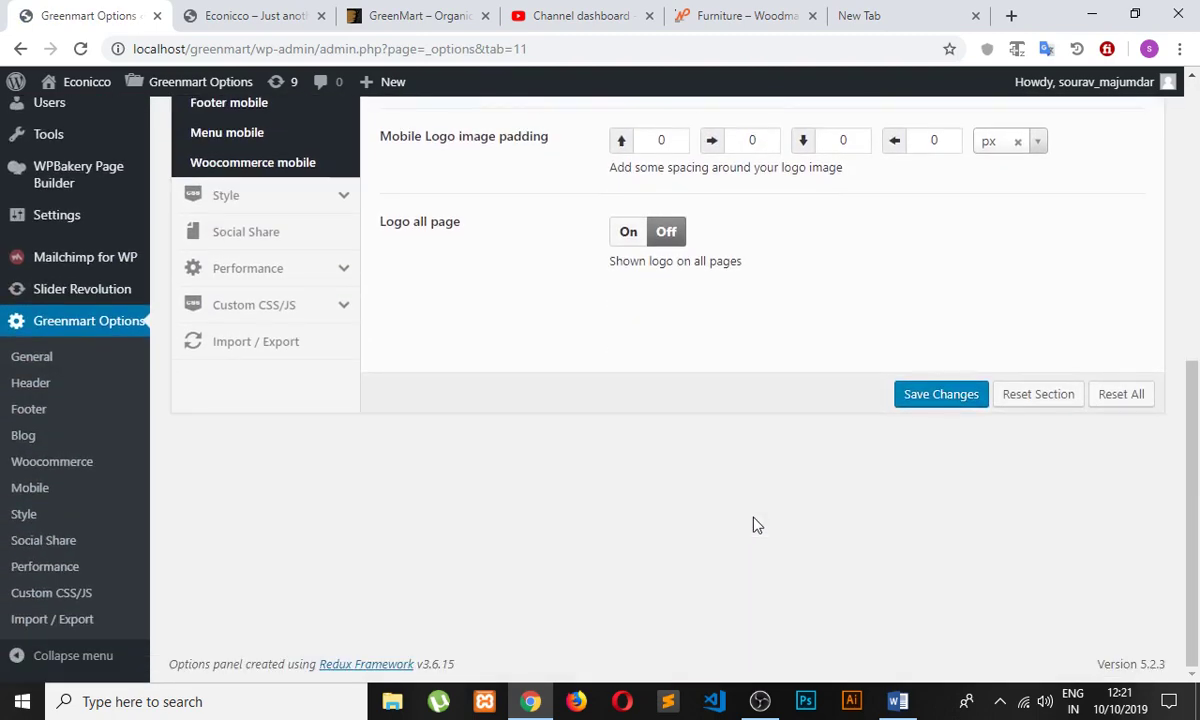
scroll(757, 525, up, 2)
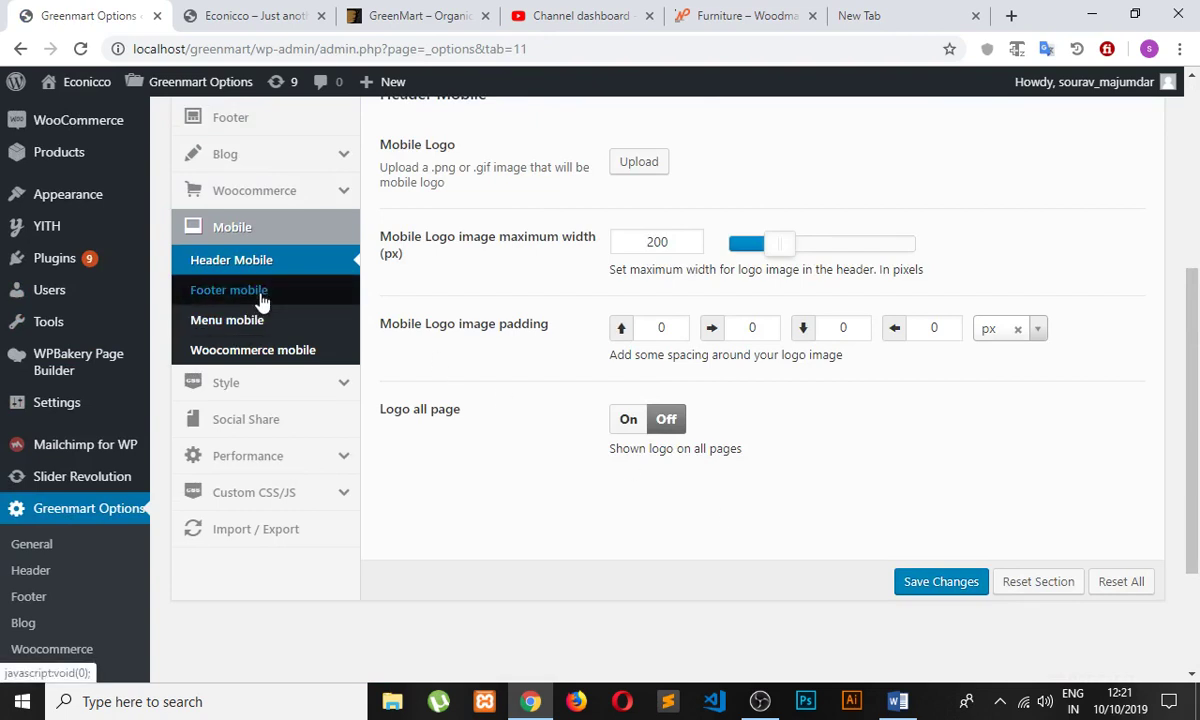
- Examine the Menu mobile options, from the menu type and effects to the social slides and the Tab 1 and Tab 2 settings
click(266, 318)
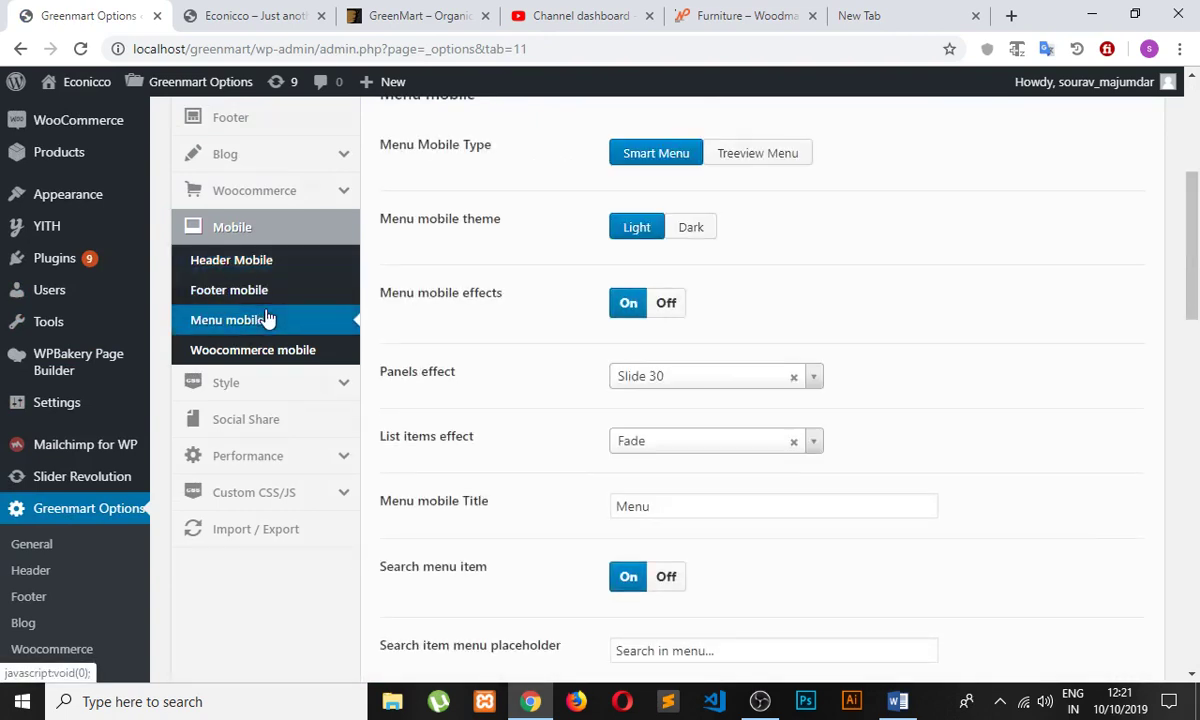
scroll(546, 380, down, 4)
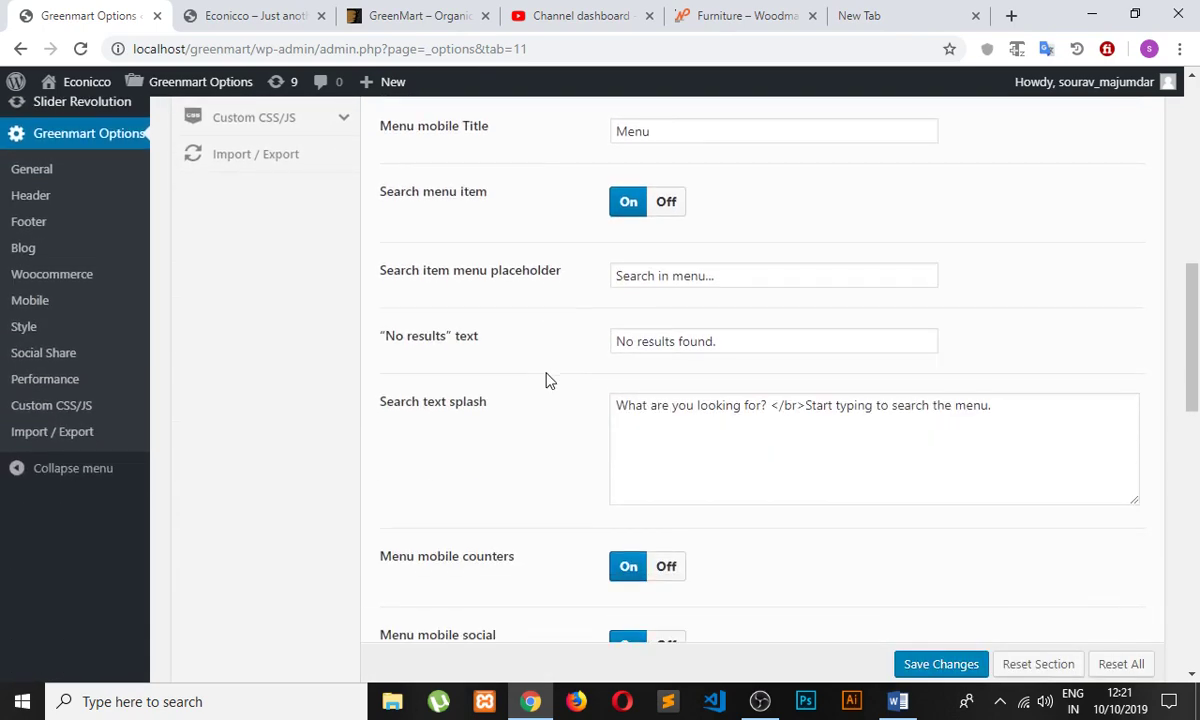
scroll(546, 380, down, 3)
scroll(546, 380, down, 2)
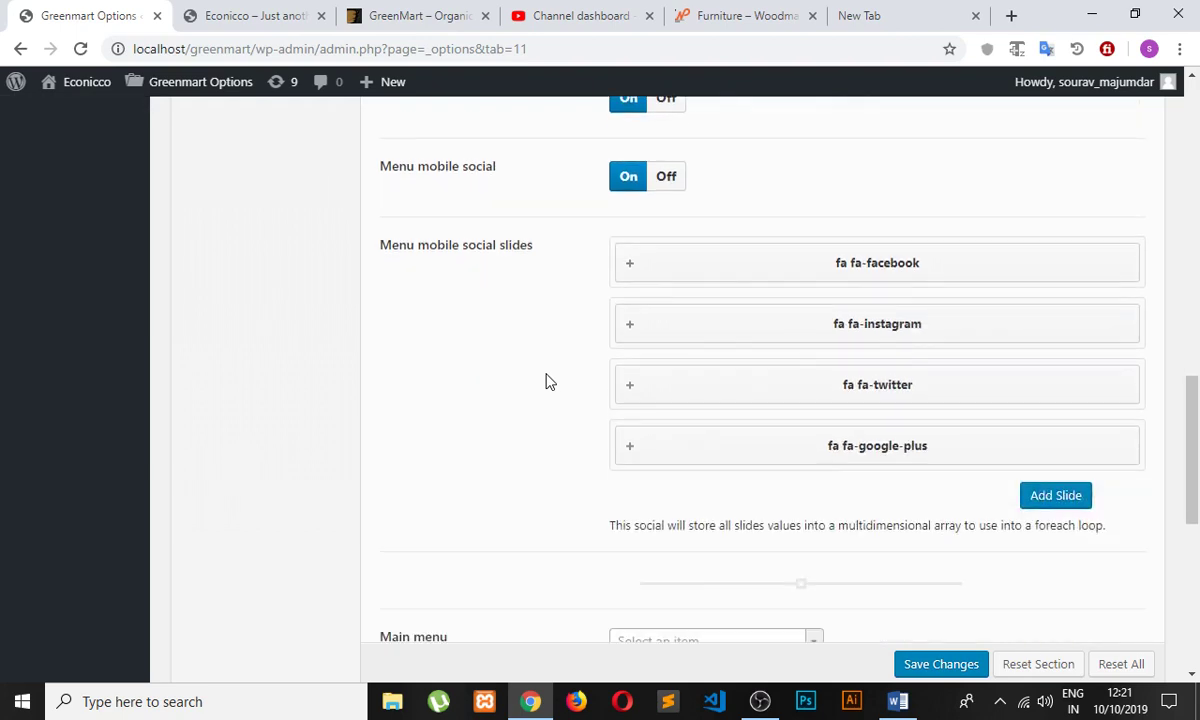
scroll(857, 418, down, 5)
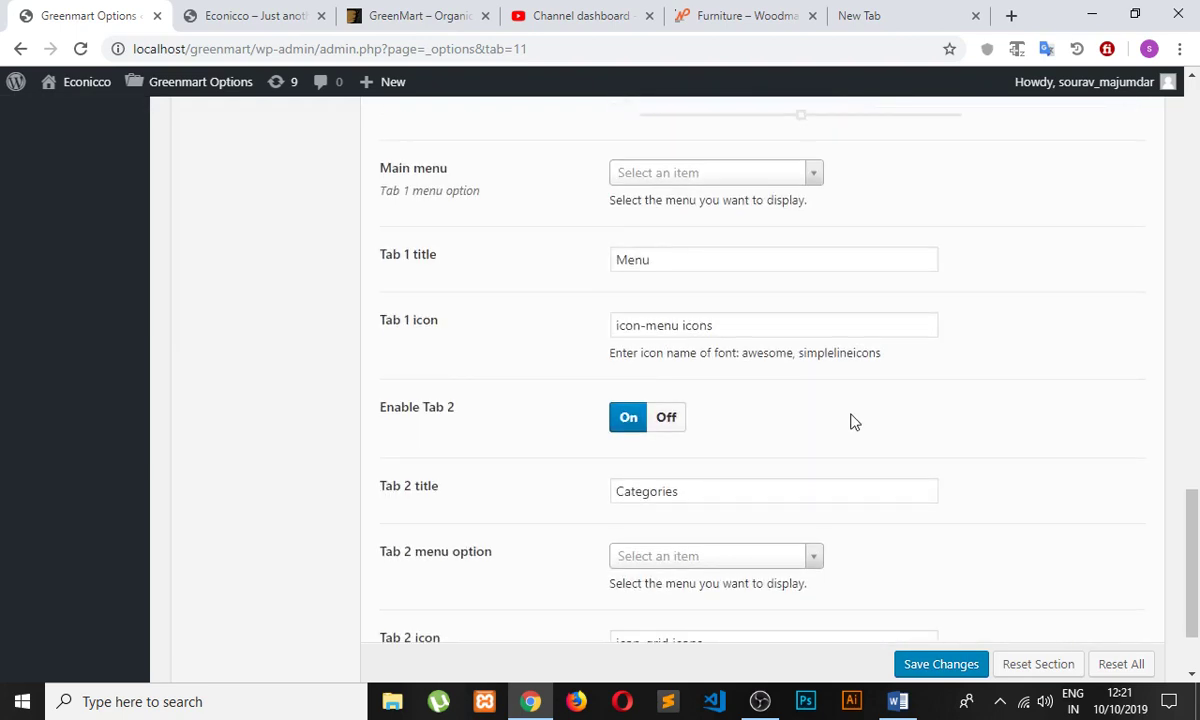
scroll(853, 421, down, 2)
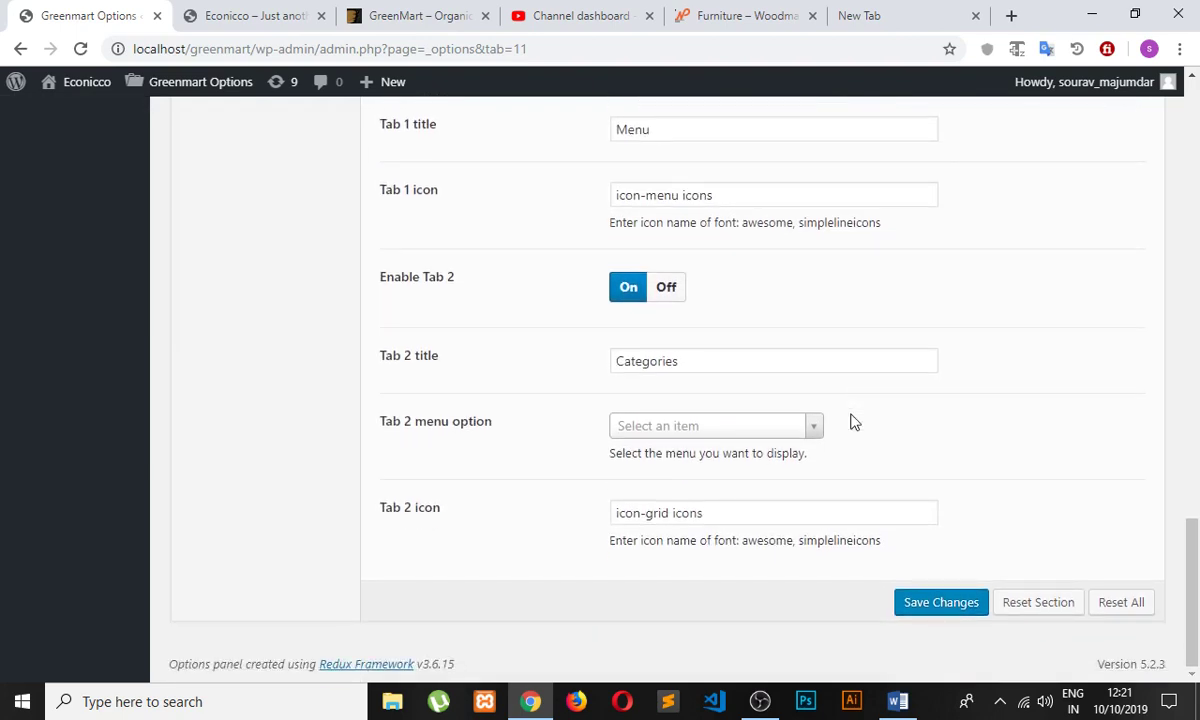
scroll(853, 421, up, 6)
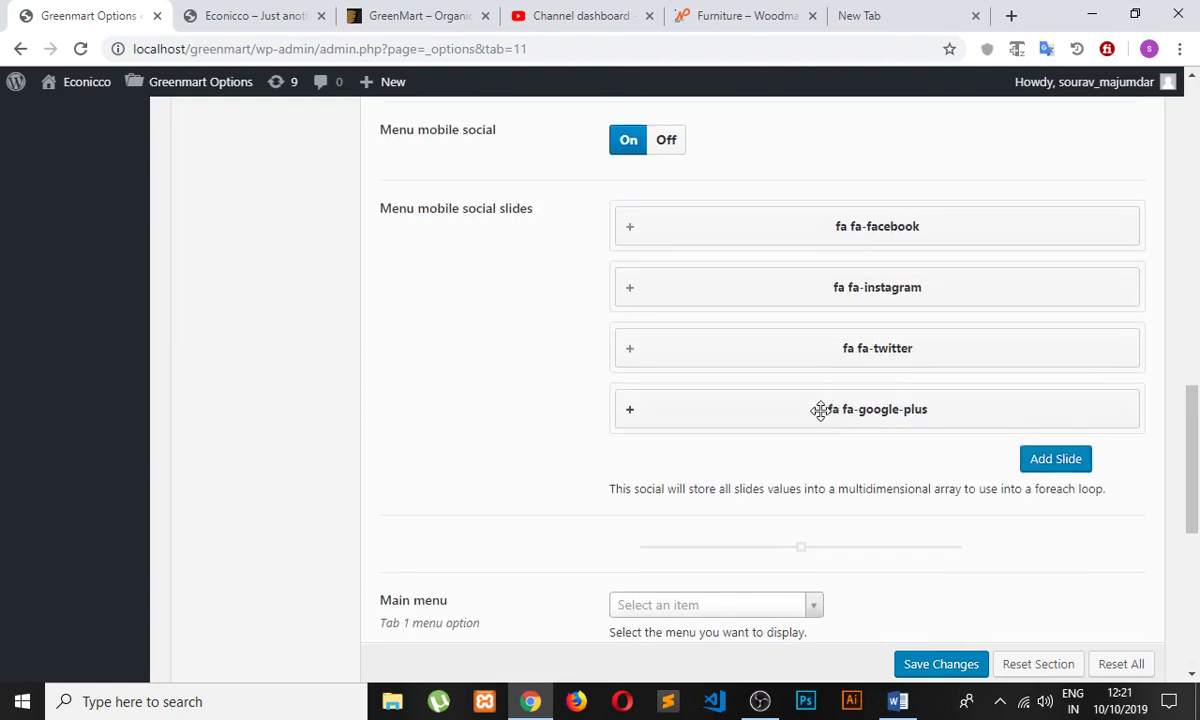
scroll(815, 415, up, 9)
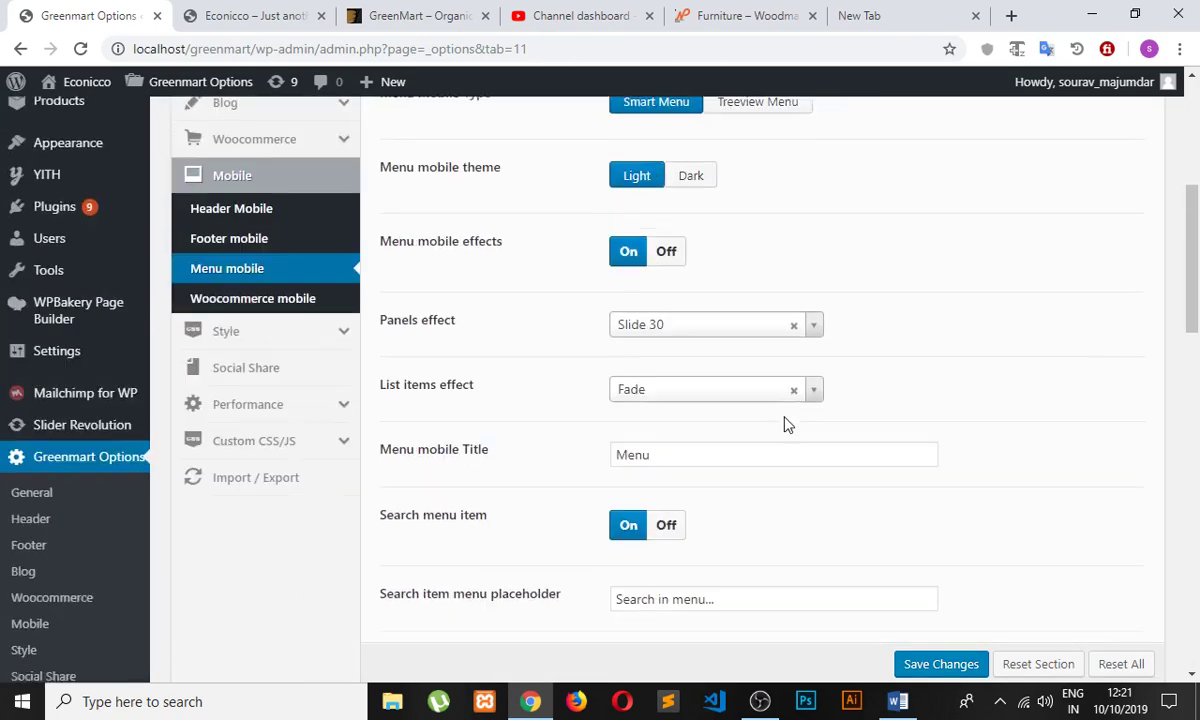
scroll(786, 424, up, 1)
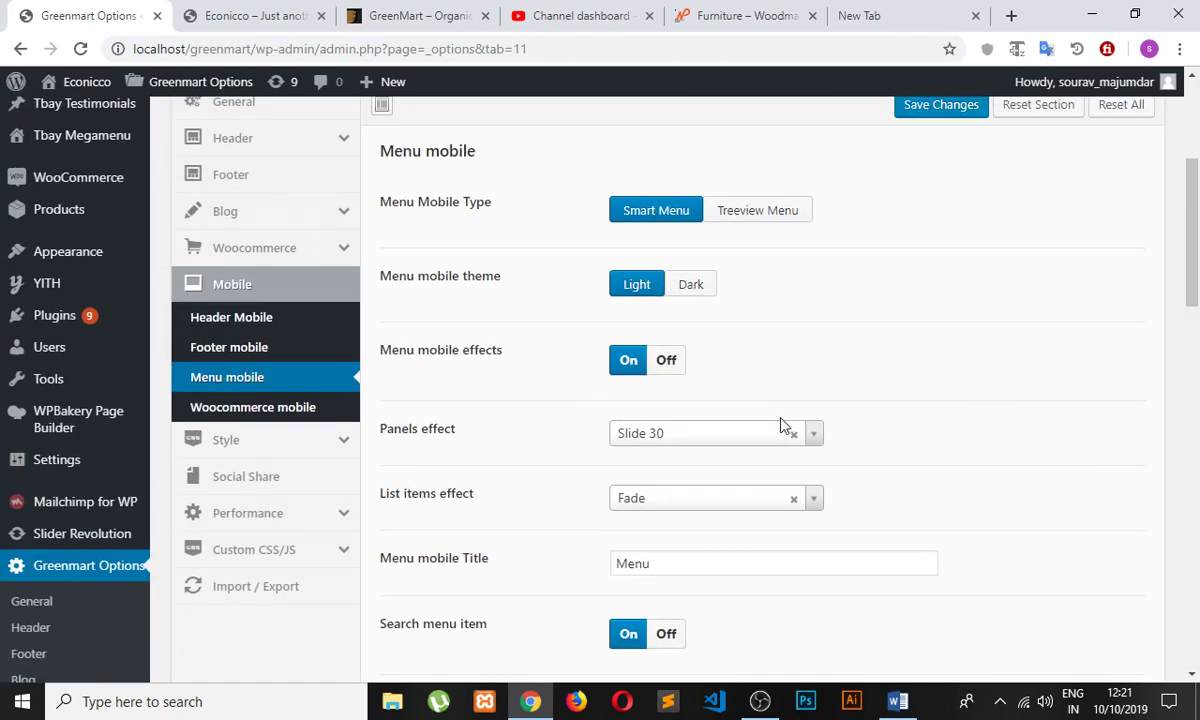
scroll(783, 425, up, 2)
scroll(748, 440, down, 1)
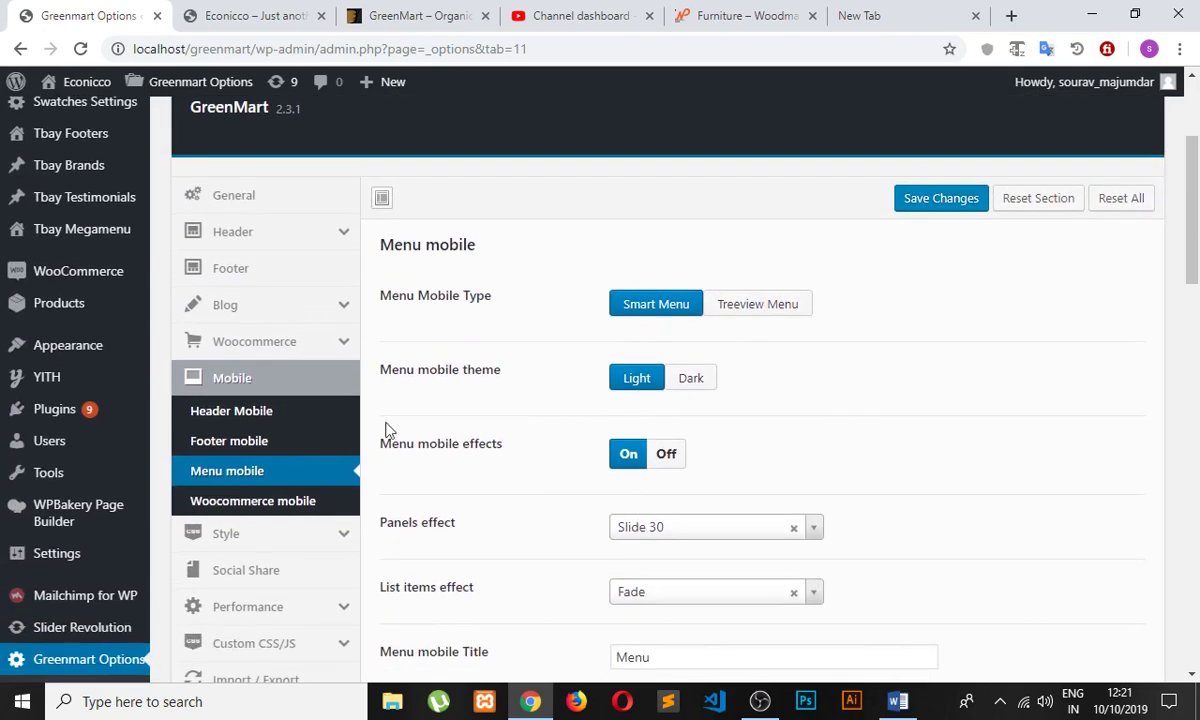
- Review the Footer mobile, Header Mobile and Woocommerce mobile settings one after another
click(268, 441)
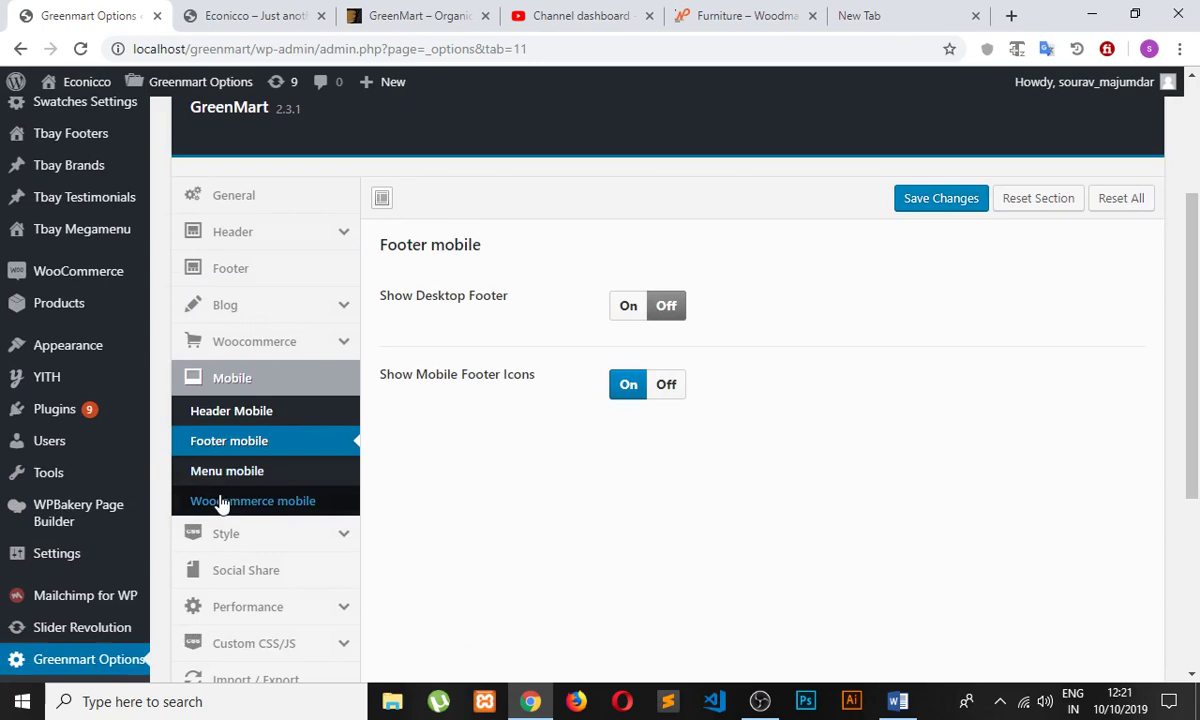
click(266, 416)
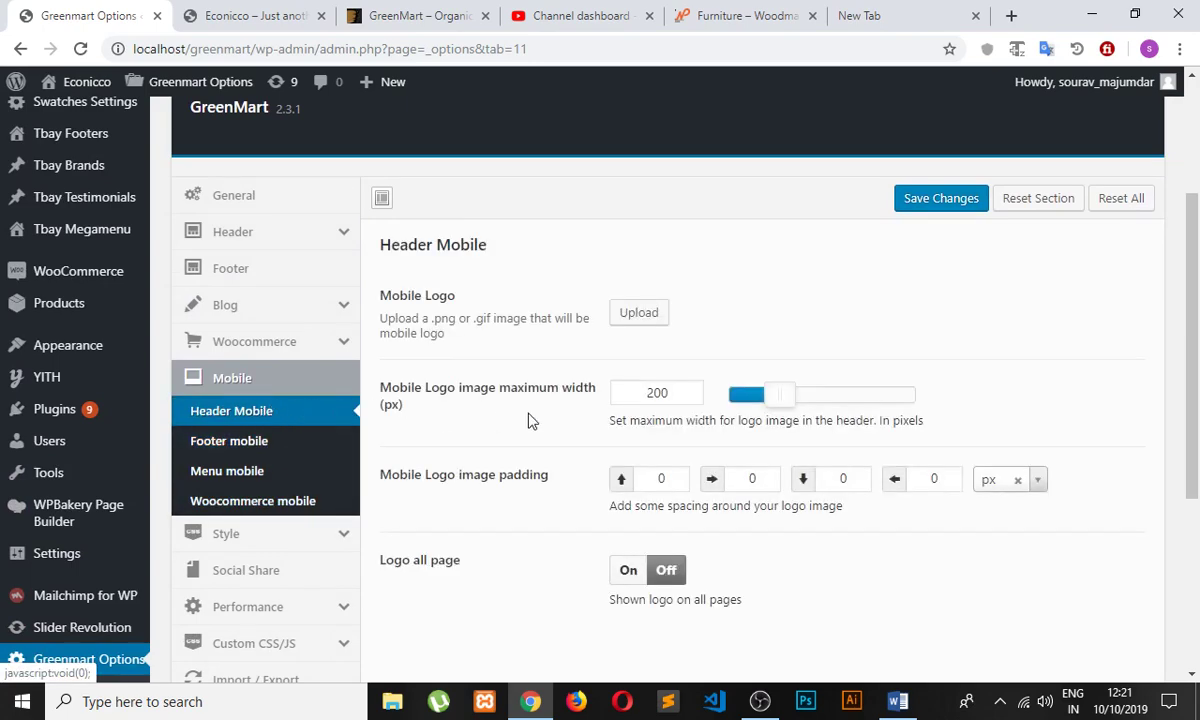
scroll(757, 421, down, 3)
scroll(763, 418, up, 3)
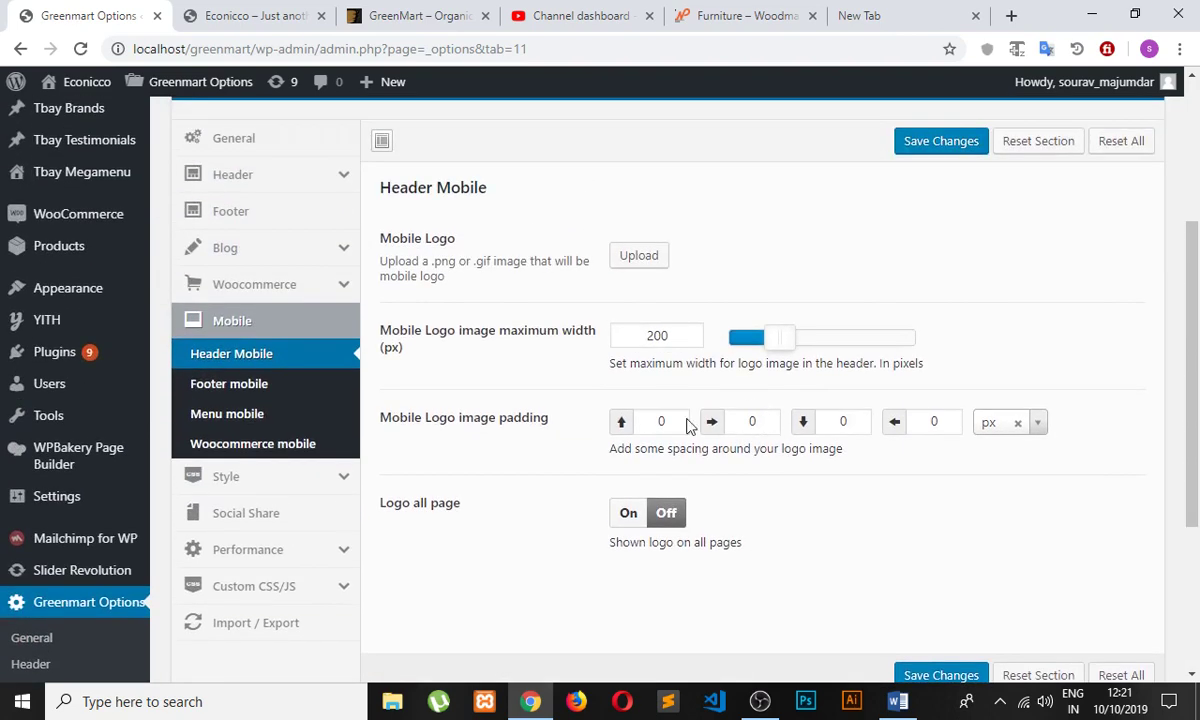
click(284, 449)
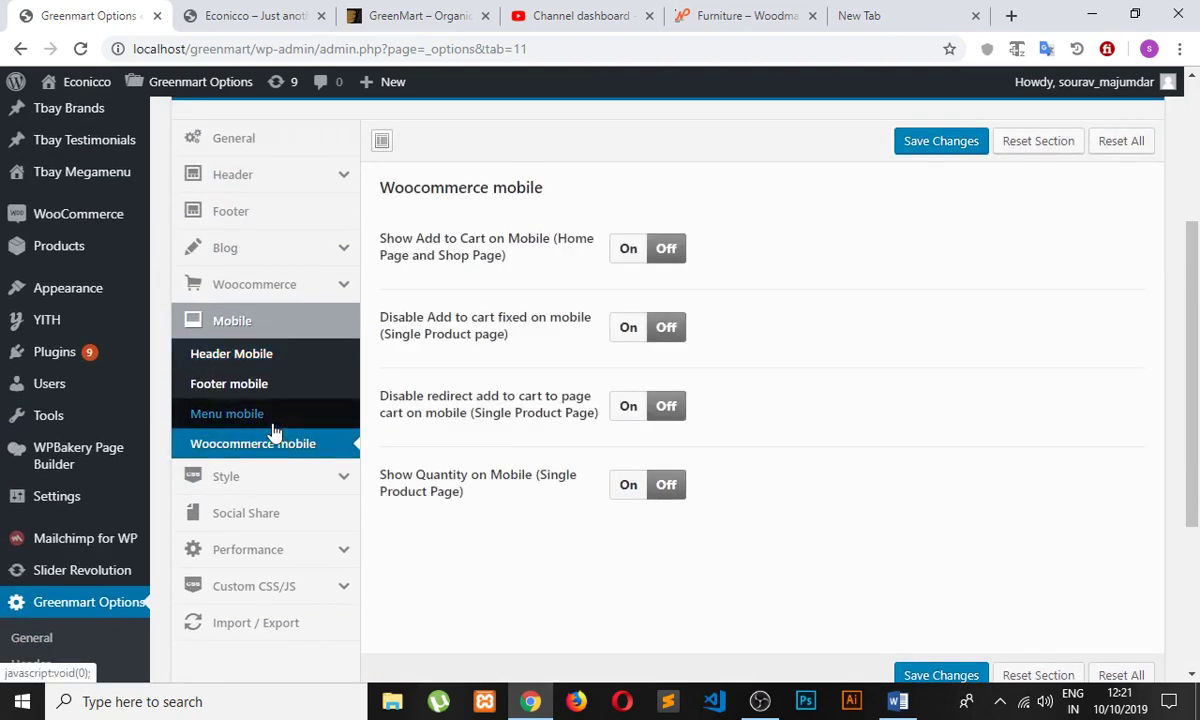
- Return to the Menu mobile options and go through the settings from menu type down to the social slides in detail
click(273, 426)
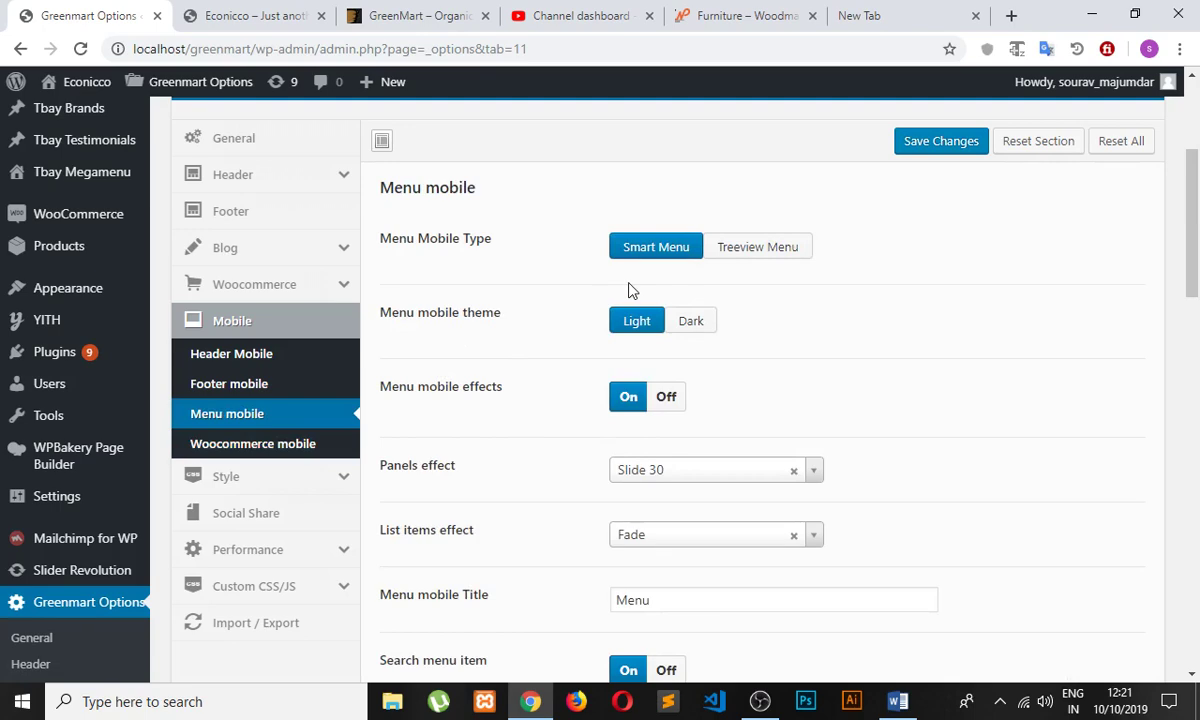
scroll(632, 289, down, 1)
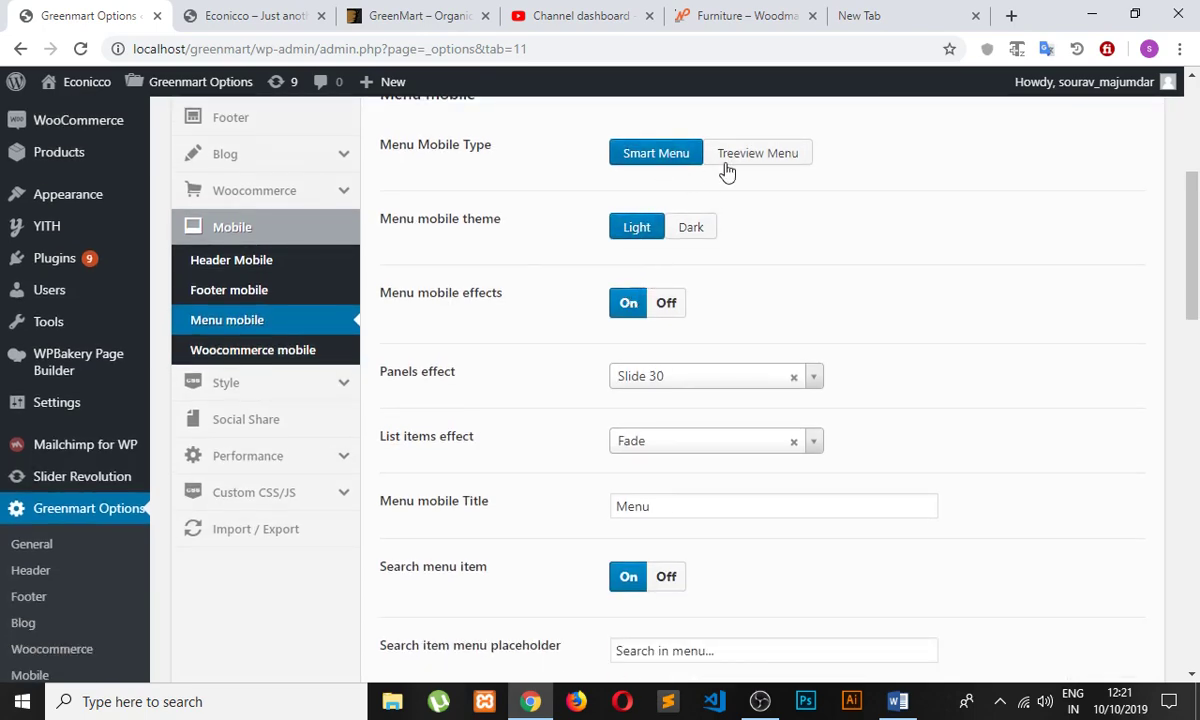
scroll(730, 230, down, 2)
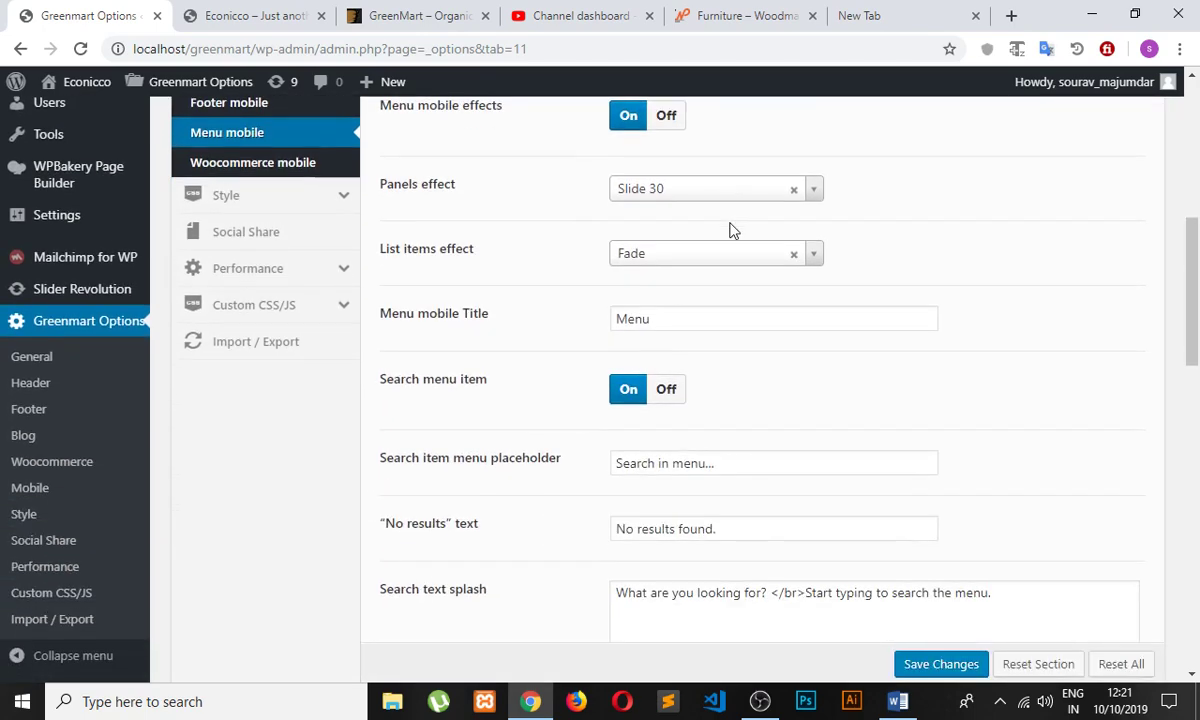
scroll(490, 409, down, 1)
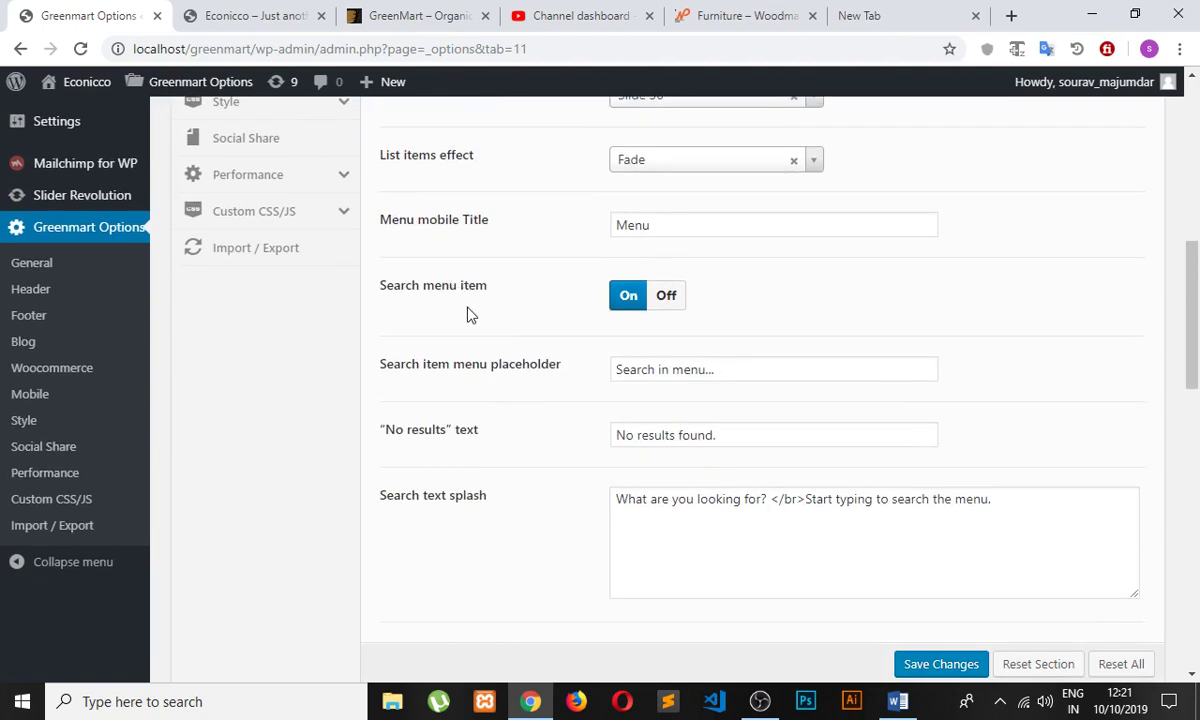
scroll(486, 290, down, 2)
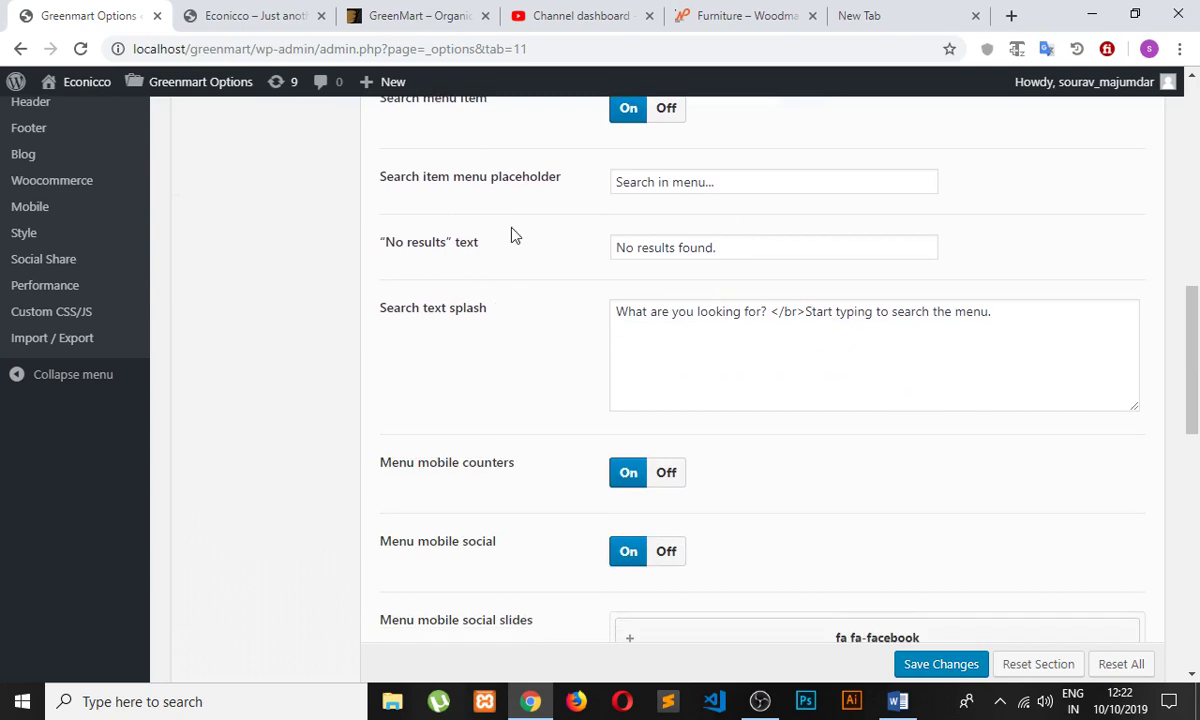
scroll(513, 234, down, 1)
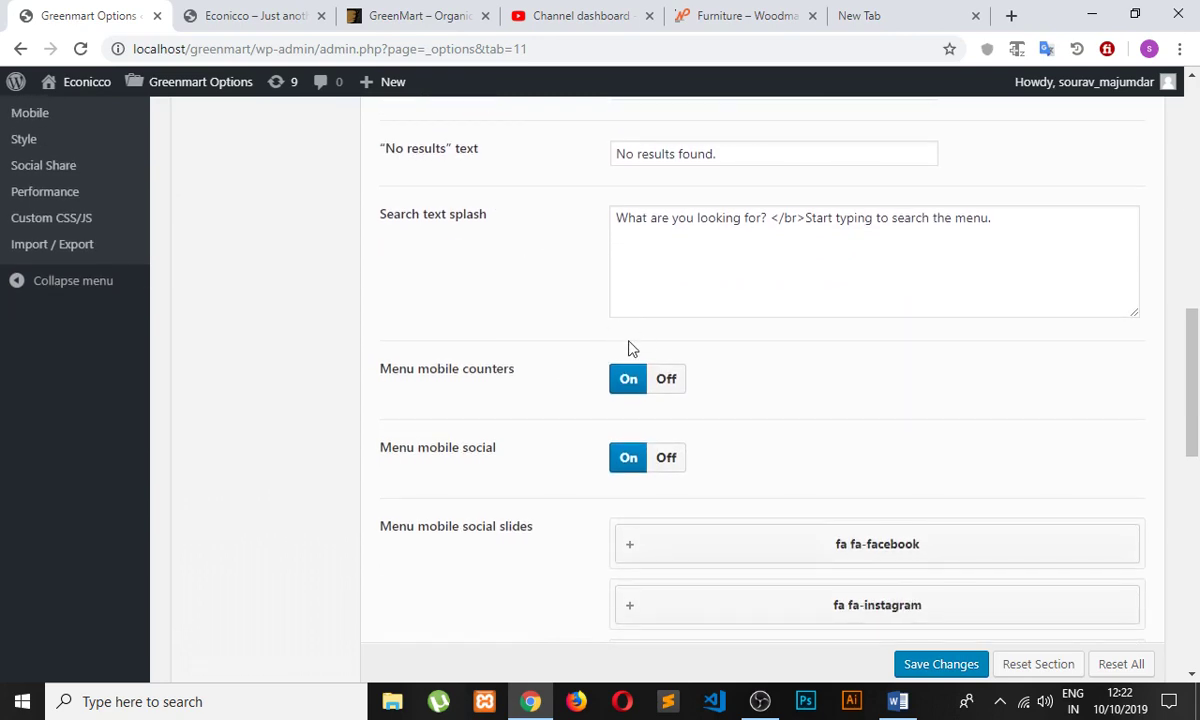
scroll(632, 347, down, 2)
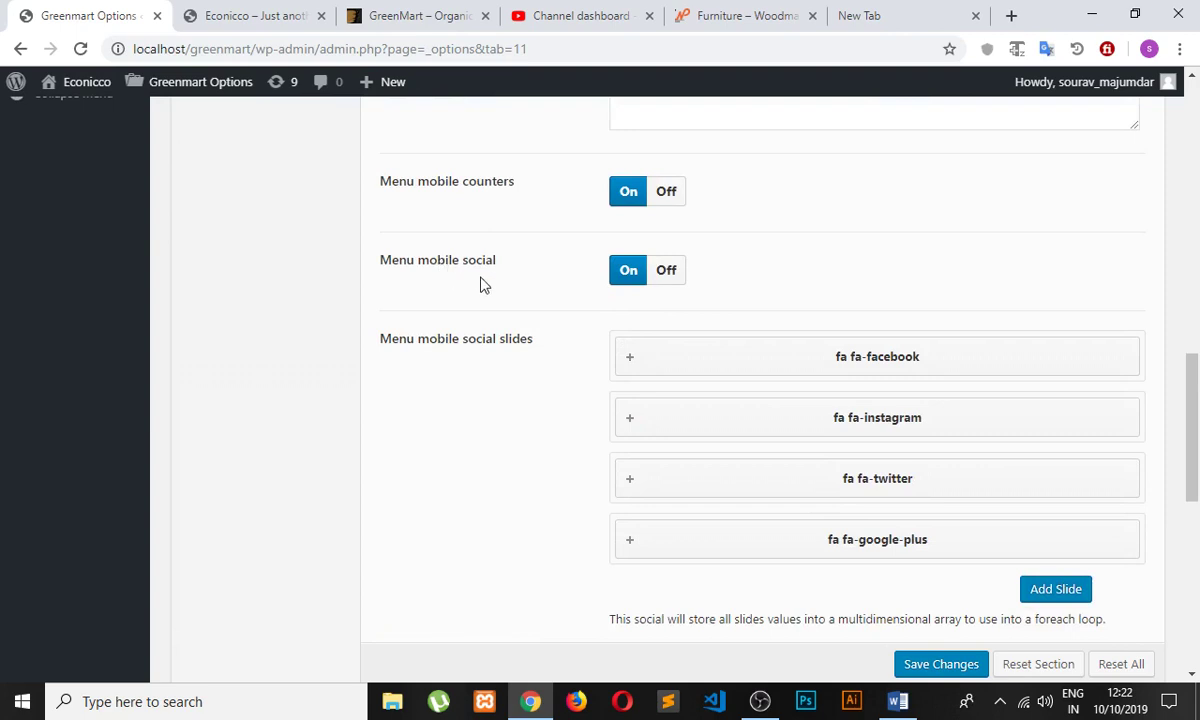
- Look over the remaining Menu mobile settings for Tab 1 and Tab 2, and the Footer section's layout options
scroll(575, 199, down, 4)
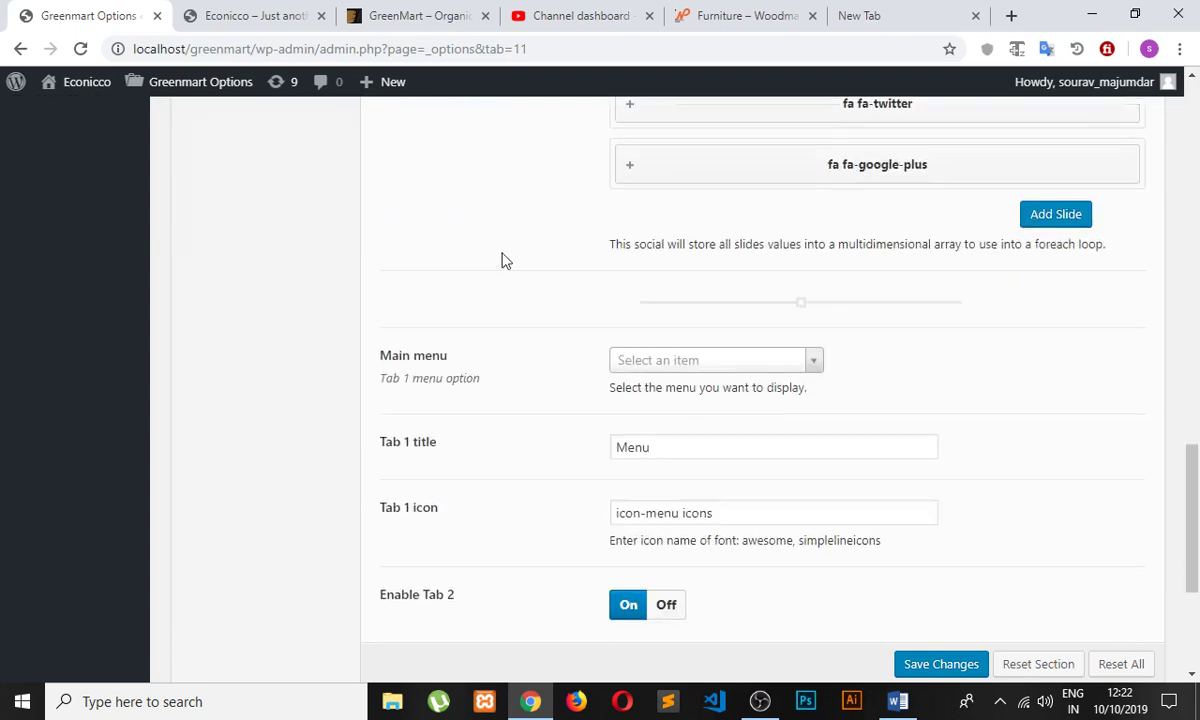
scroll(613, 361, down, 2)
scroll(616, 295, down, 2)
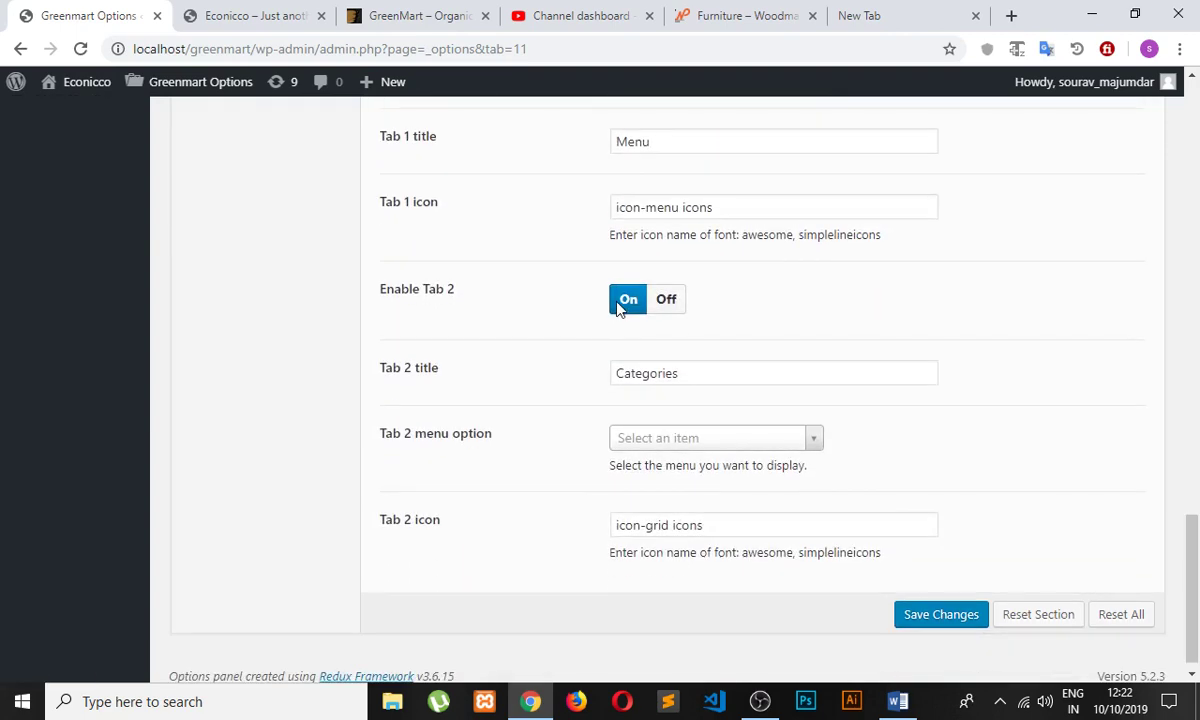
scroll(630, 510, up, 15)
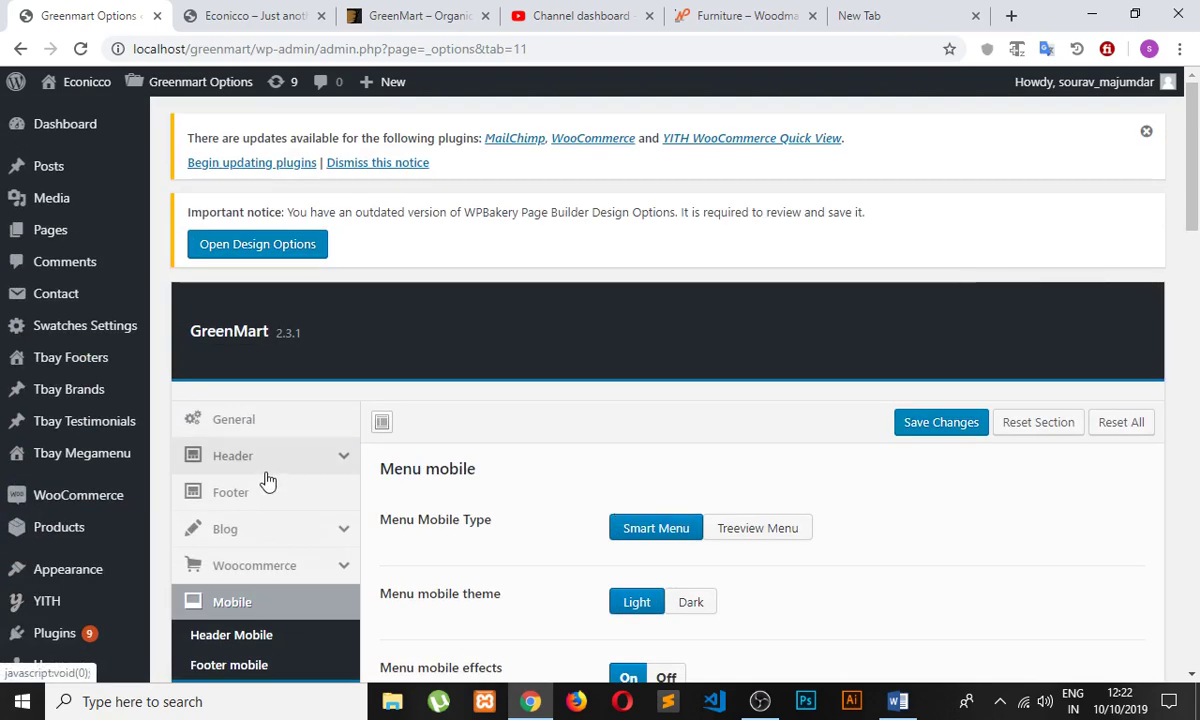
click(286, 495)
scroll(440, 487, down, 4)
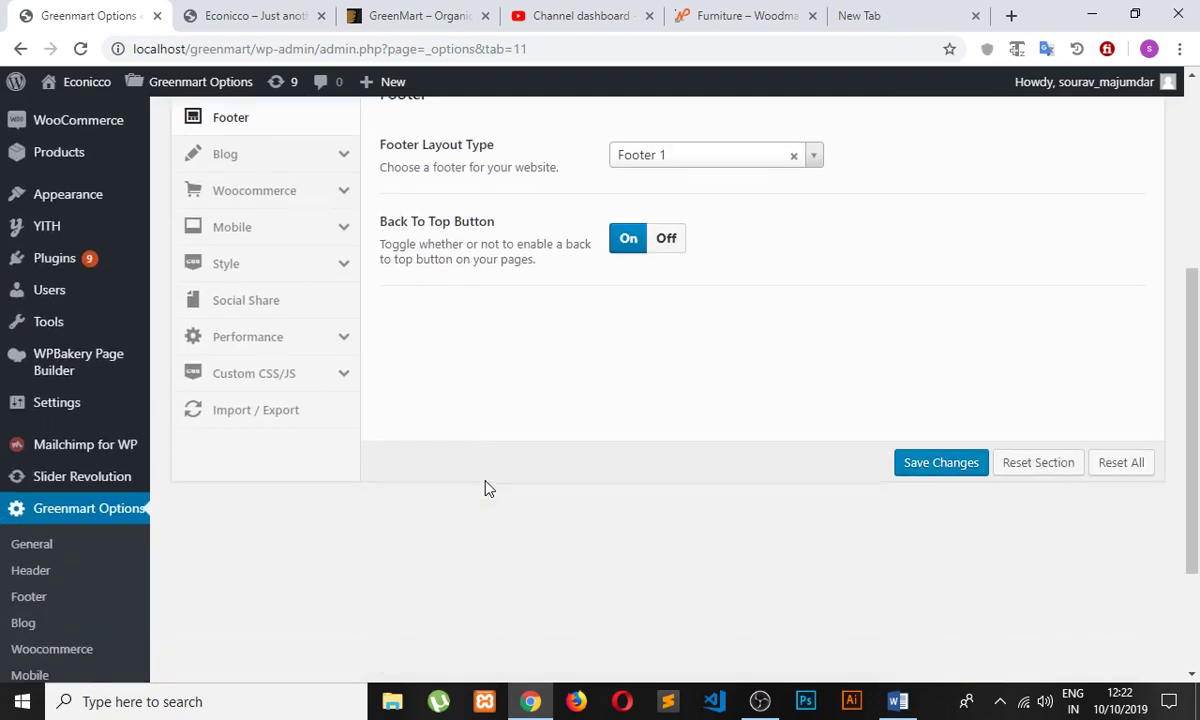
scroll(493, 264, up, 2)
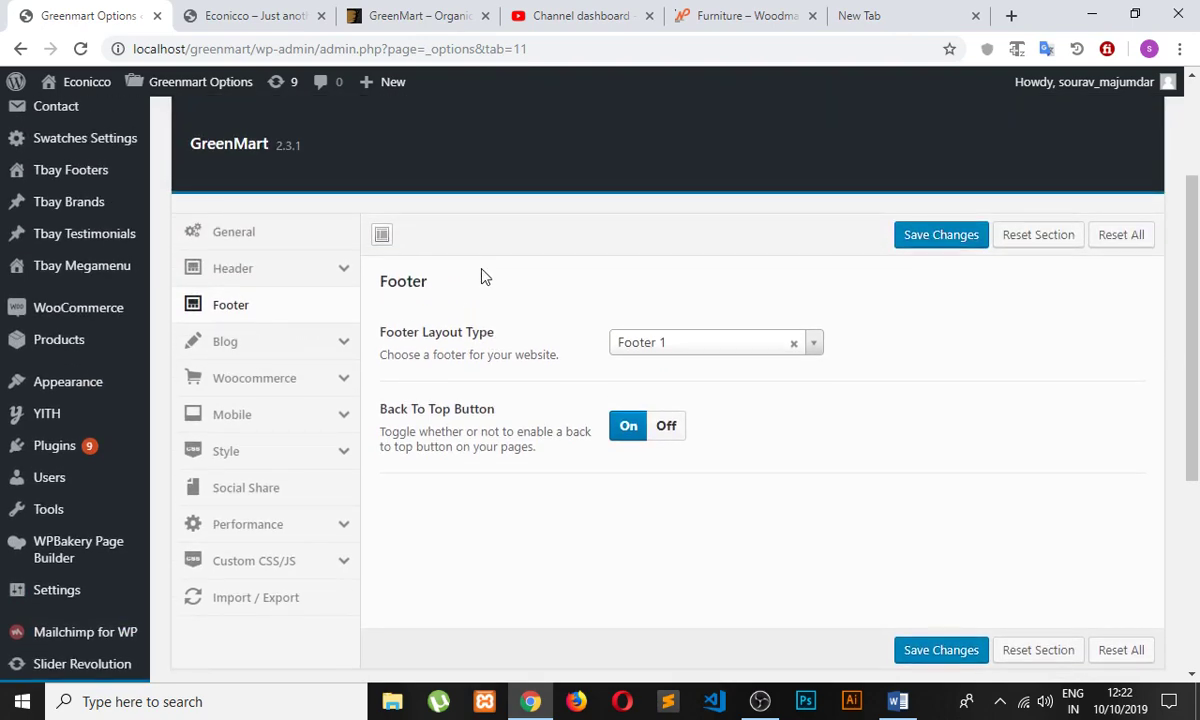
- Review the Header section's Header Config logo settings and its Search Form settings
click(262, 278)
scroll(627, 418, down, 6)
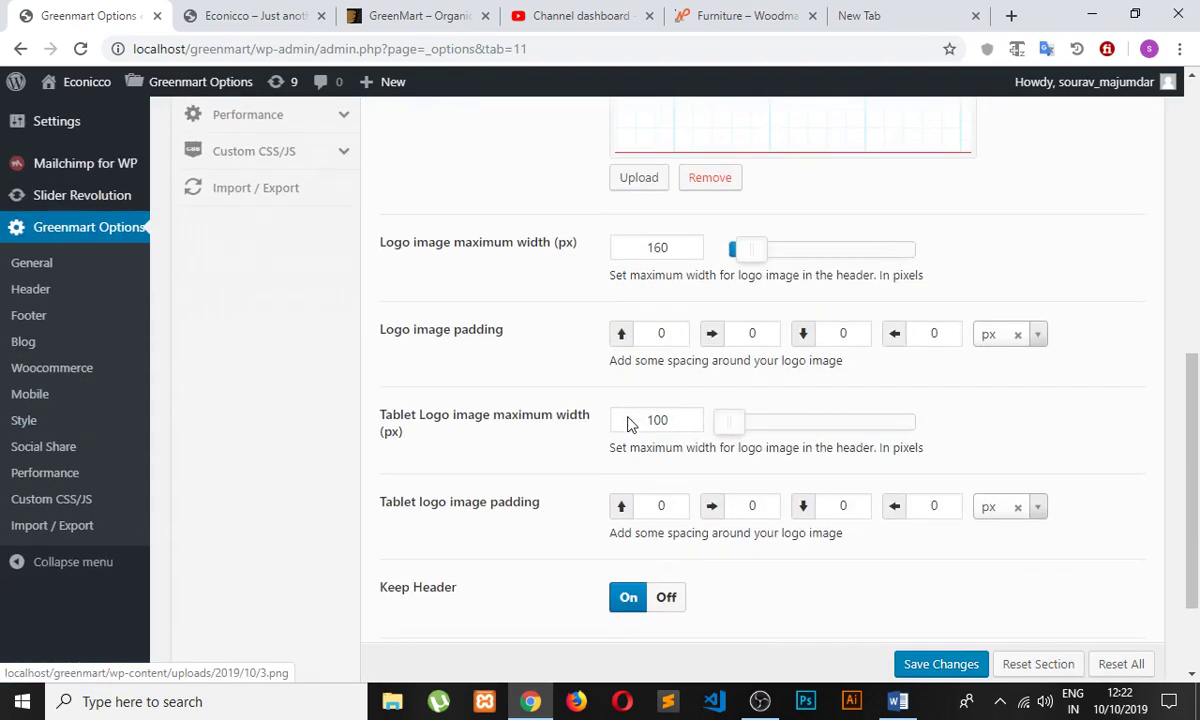
scroll(472, 512, up, 6)
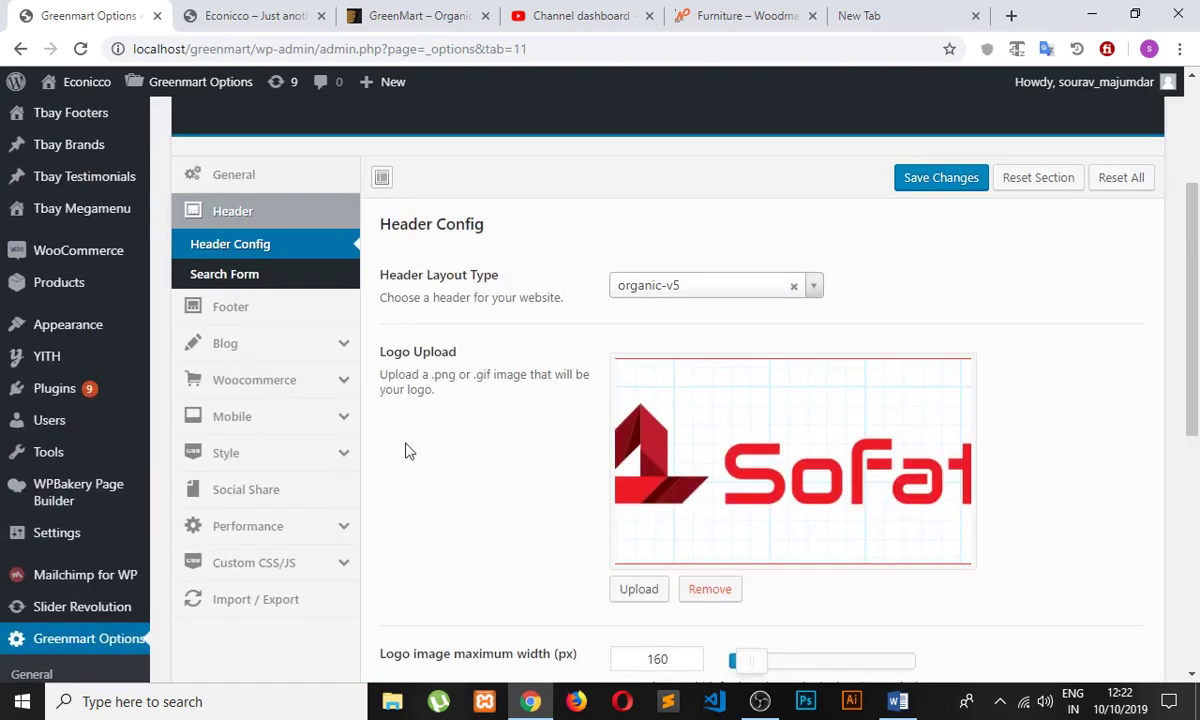
click(246, 276)
scroll(597, 365, down, 2)
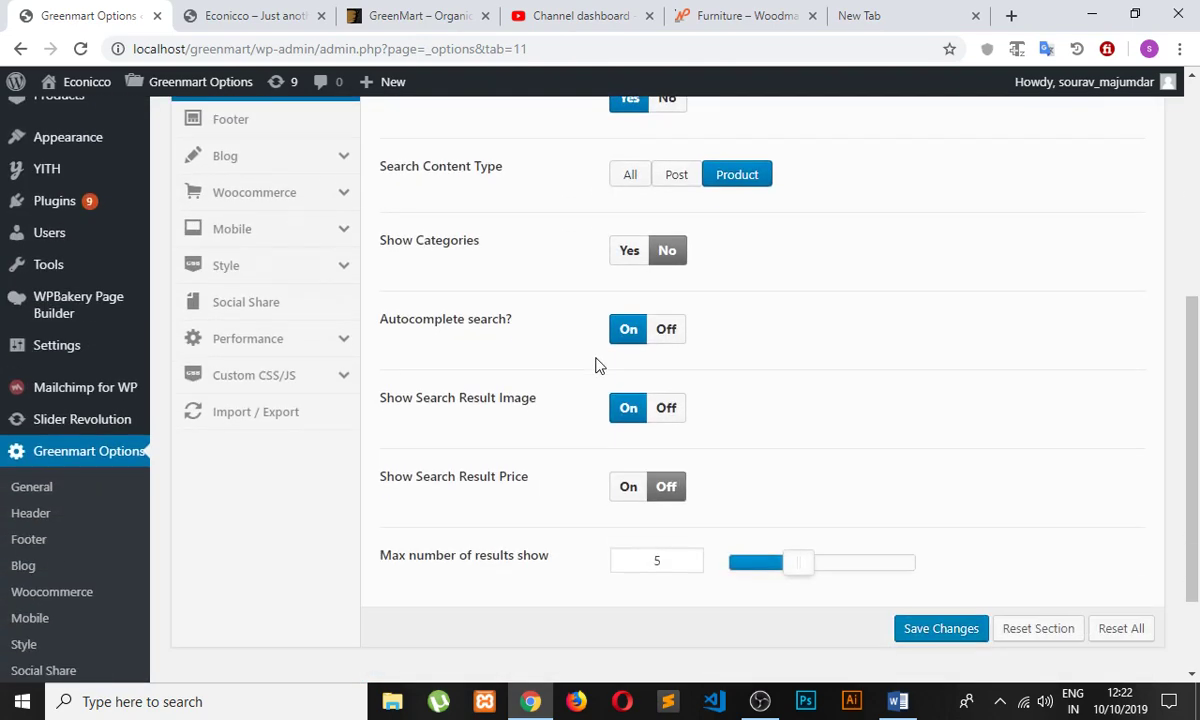
scroll(500, 240, up, 4)
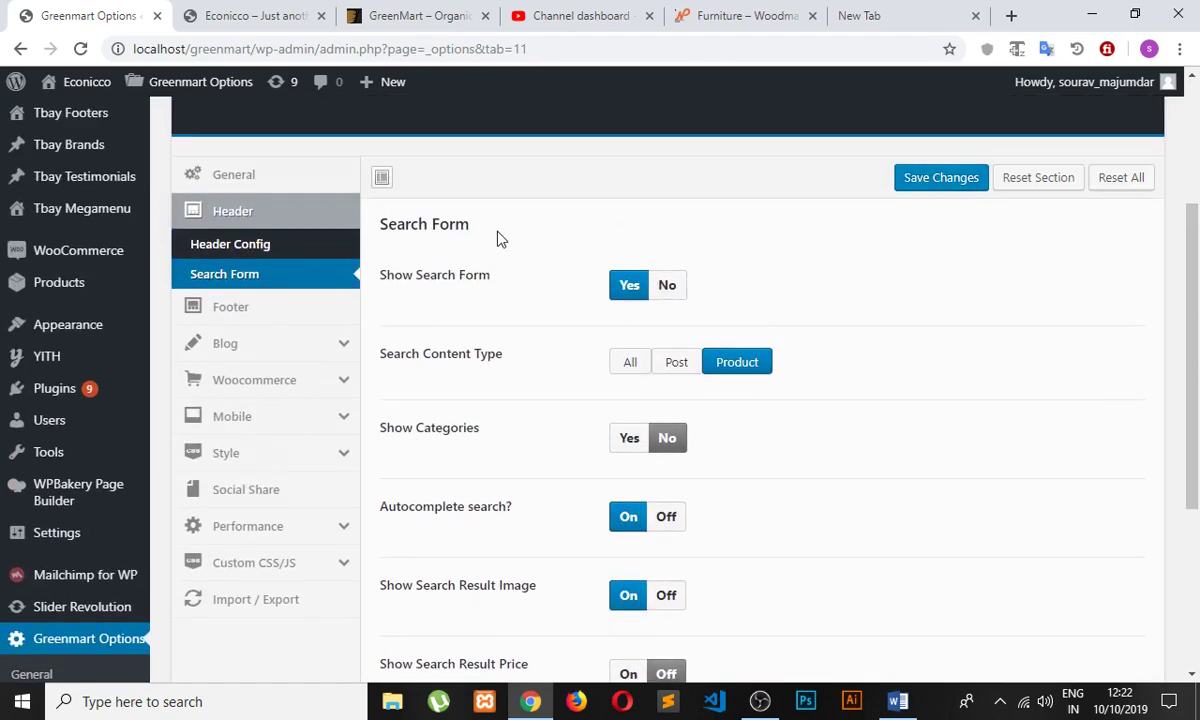
- Switch to the storefront, leave the mobile device preview and go back to the top of the desktop homepage
click(281, 20)
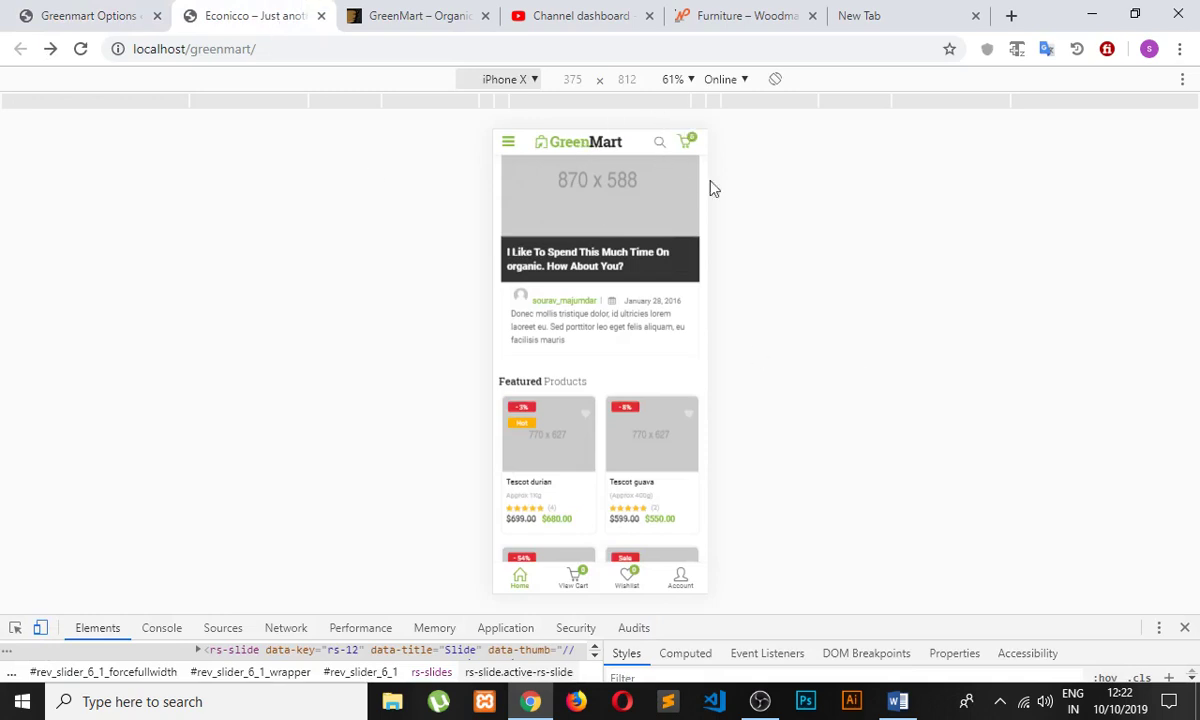
click(1185, 627)
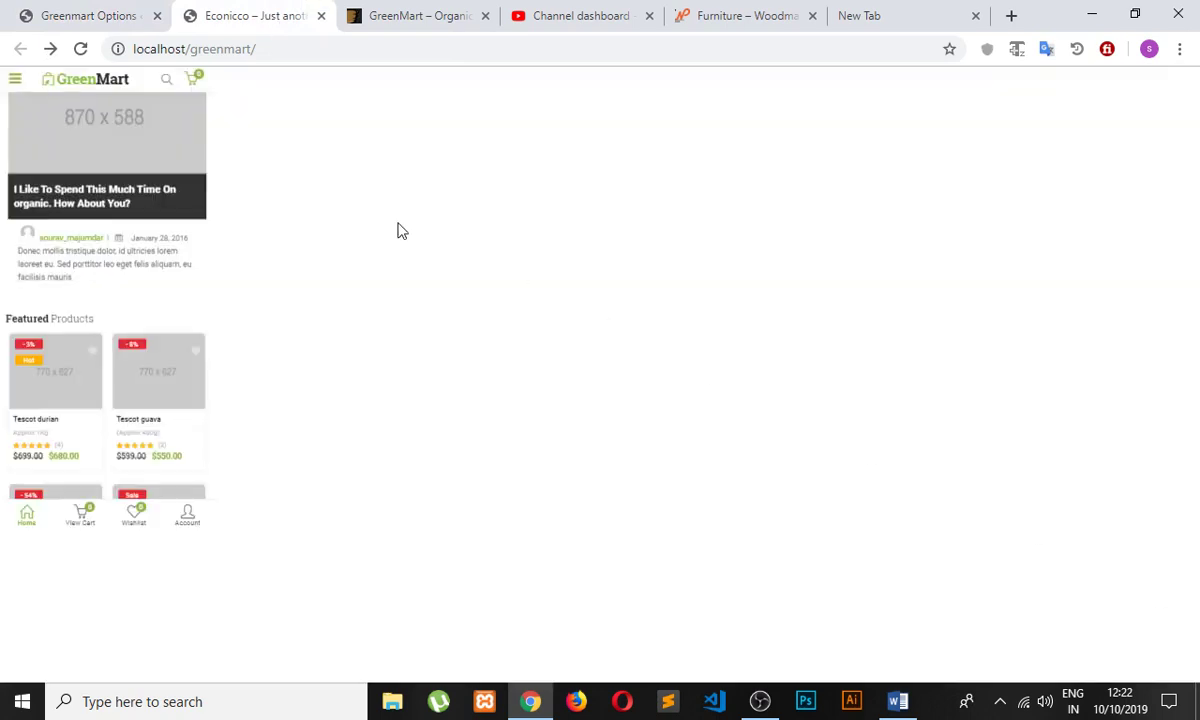
scroll(568, 270, up, 10)
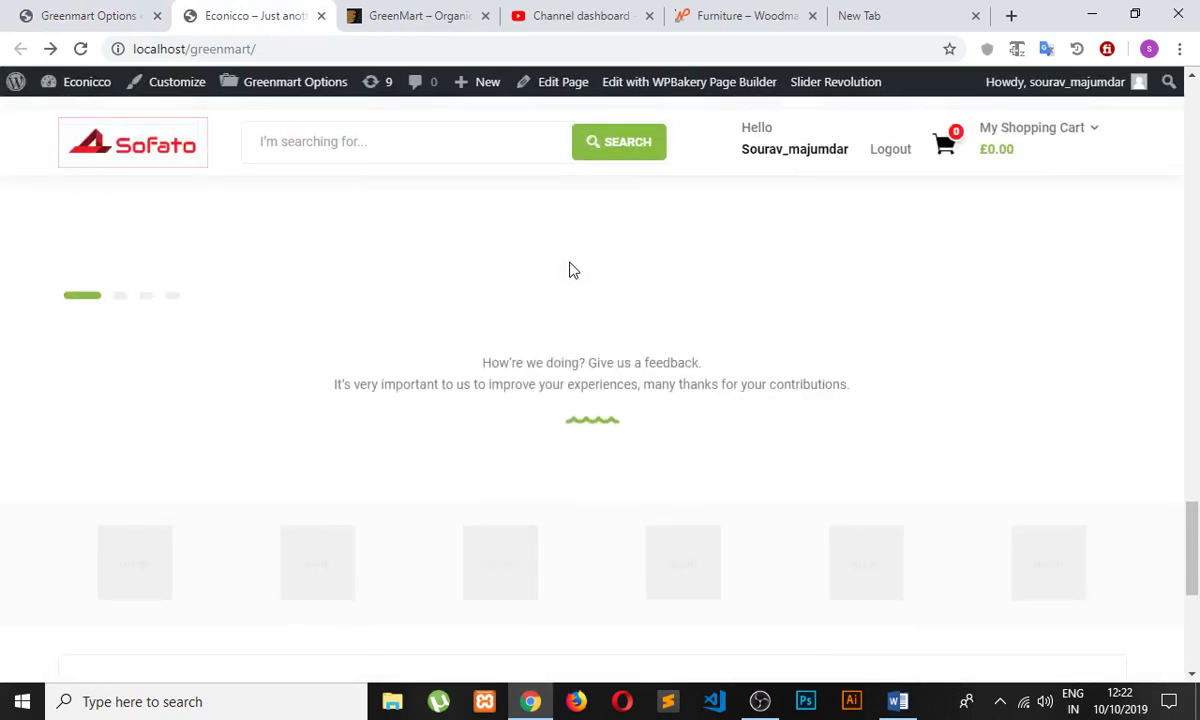
scroll(565, 269, up, 10)
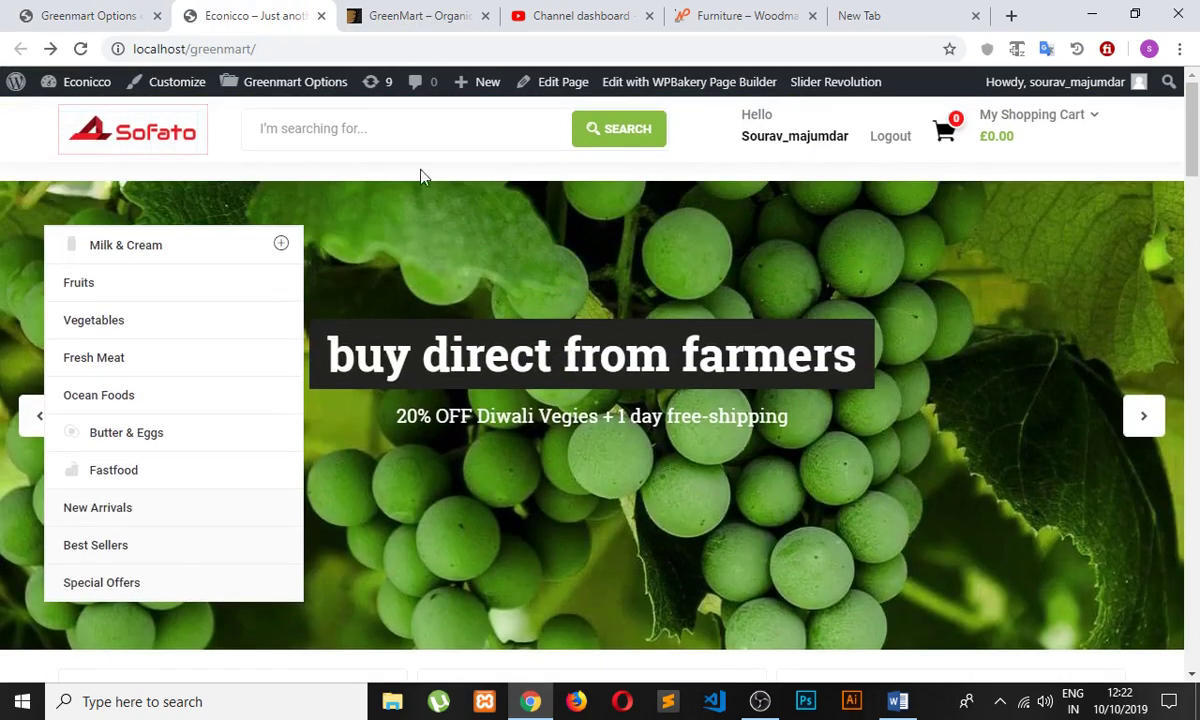
- Compare the Show Search Form setting in the theme options with the search bar on the storefront homepage
click(80, 15)
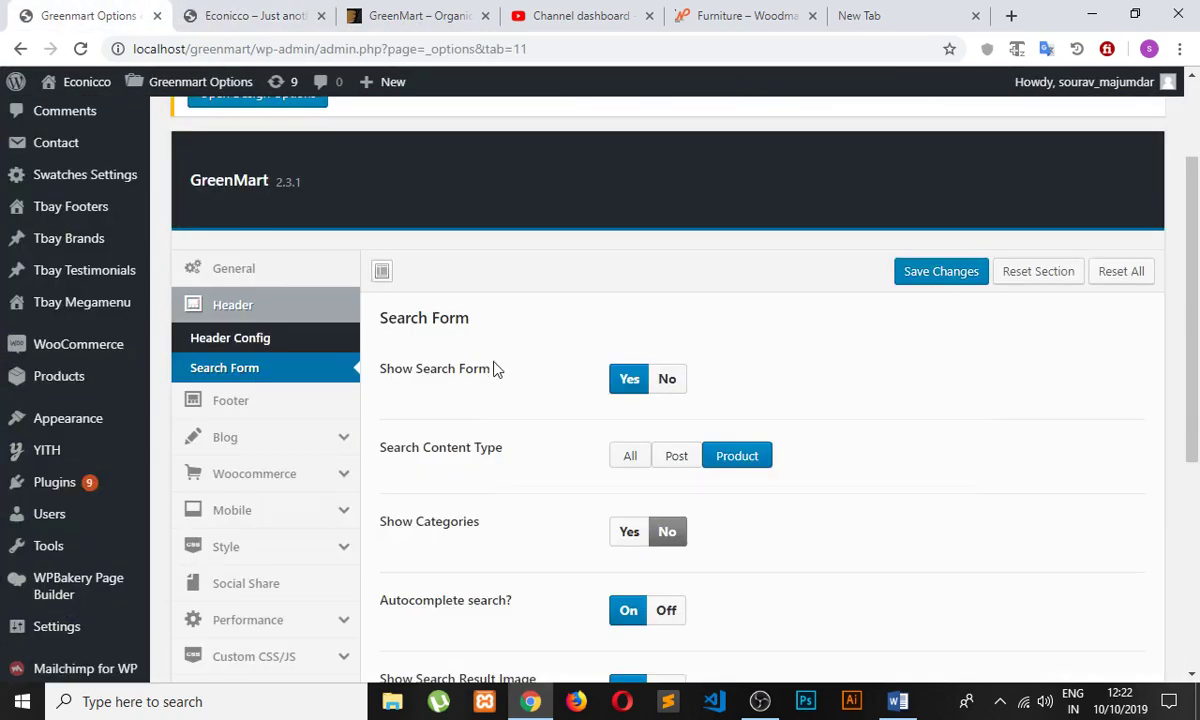
scroll(462, 335, down, 1)
scroll(540, 390, down, 1)
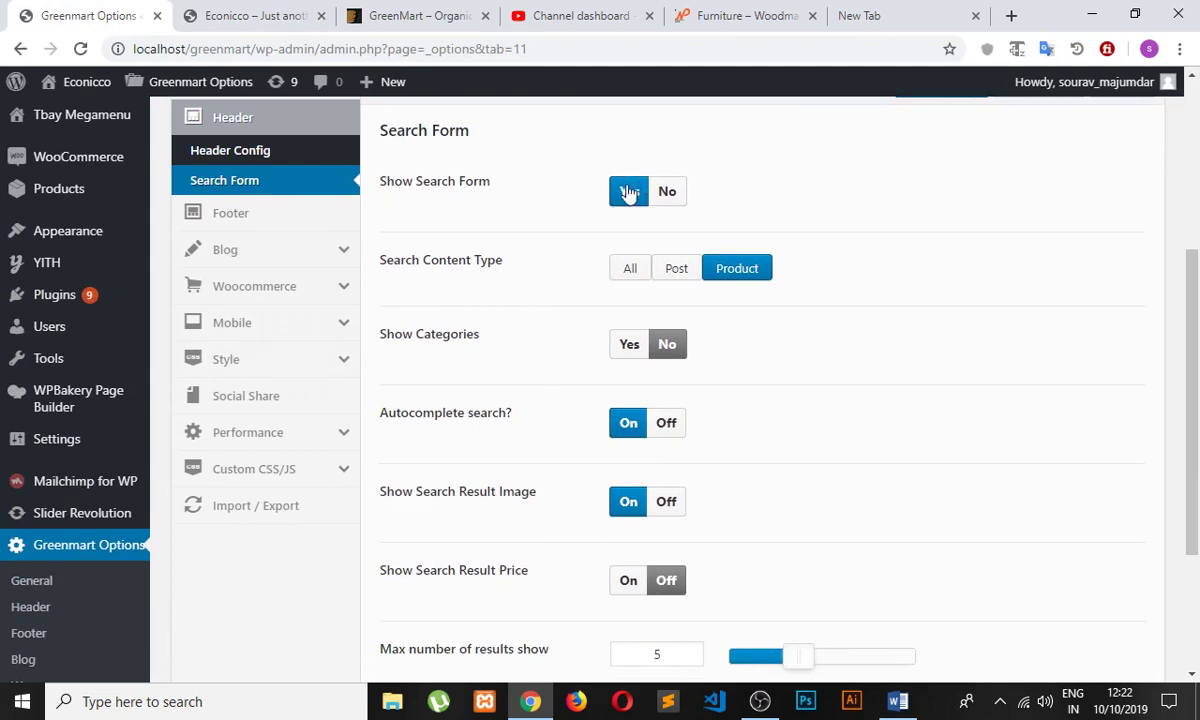
click(250, 16)
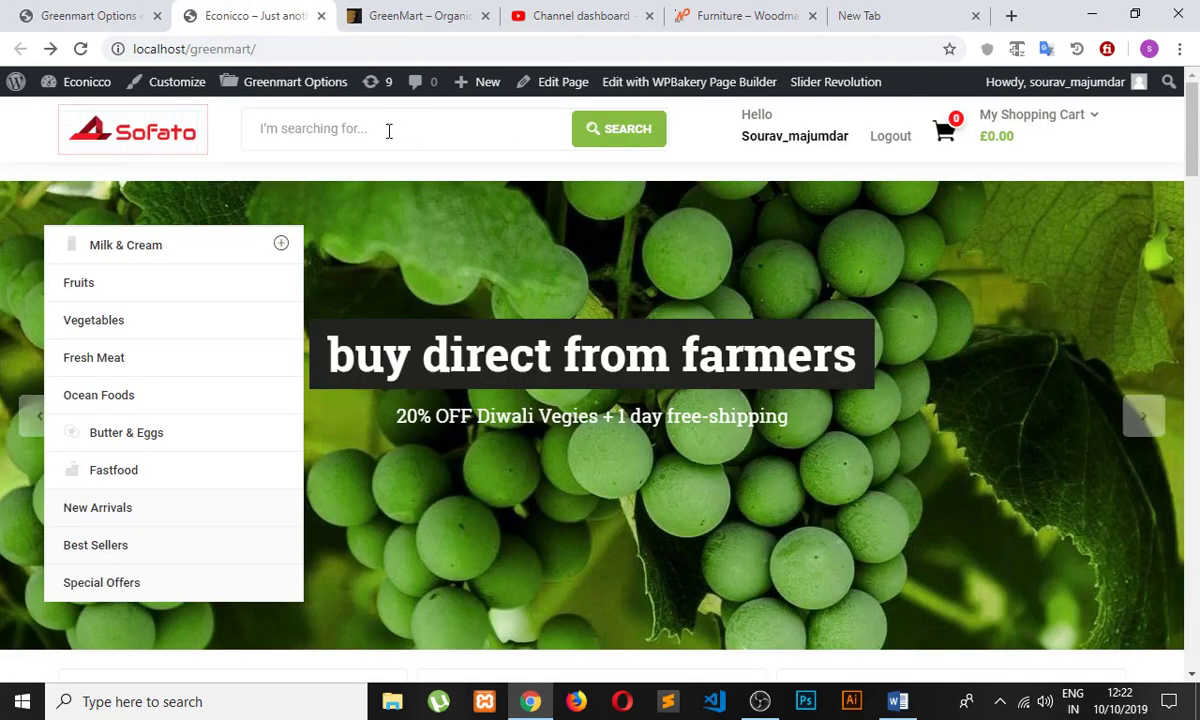
click(95, 16)
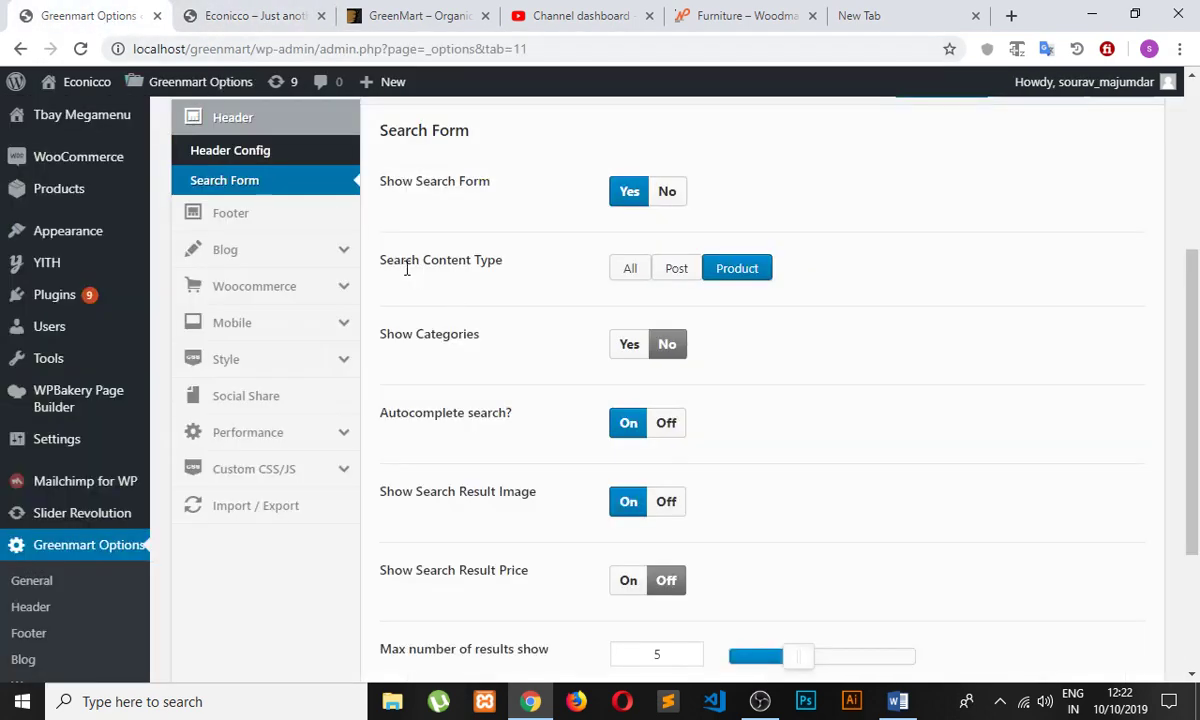
- Set Search Content Type to Product, set Show Categories to Yes for the search form, and save the changes
click(629, 270)
click(735, 303)
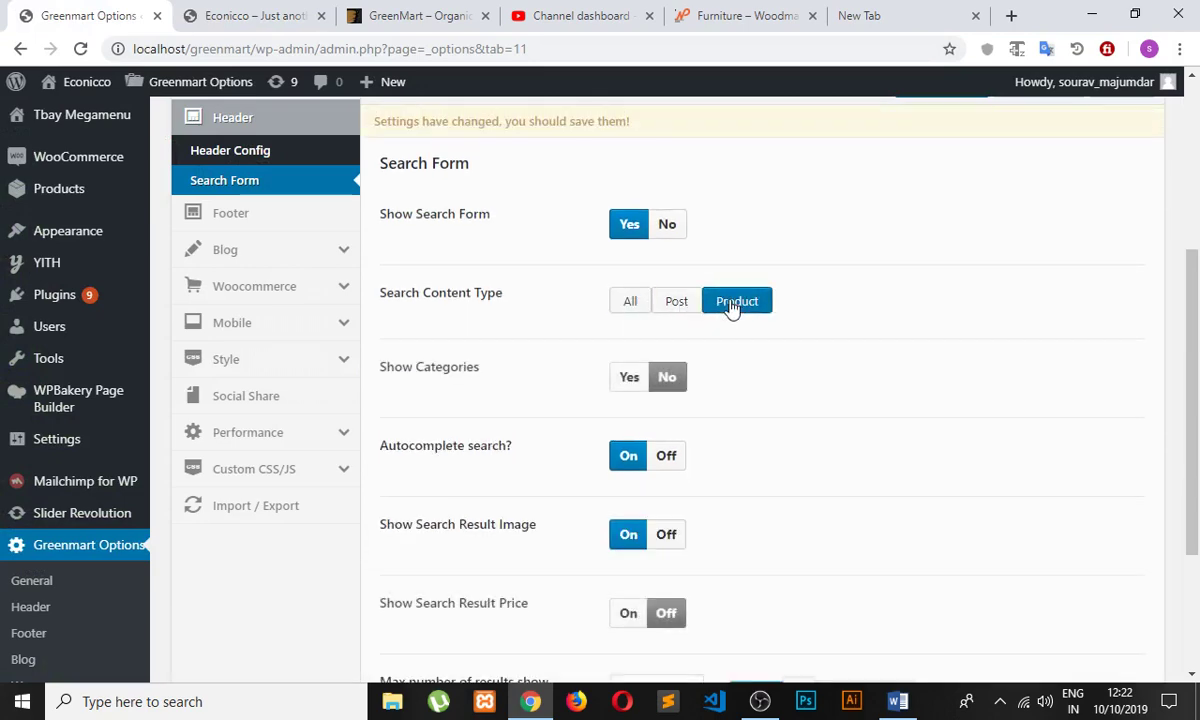
scroll(449, 353, down, 3)
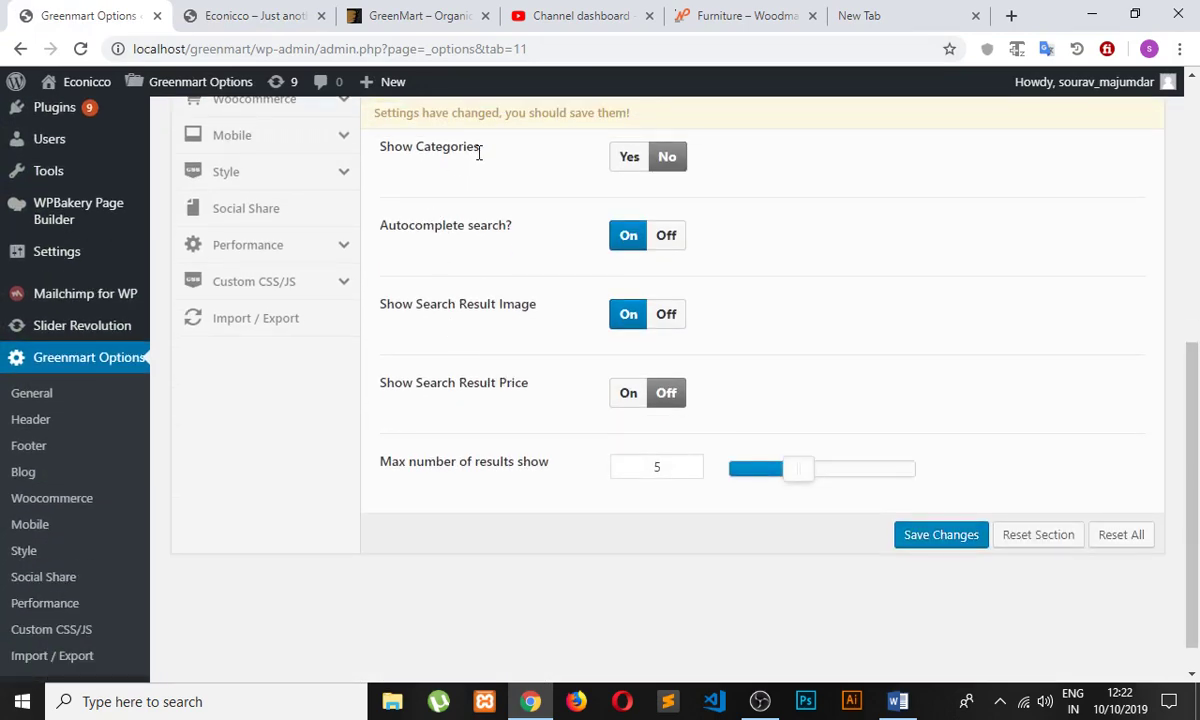
scroll(463, 167, up, 1)
click(629, 256)
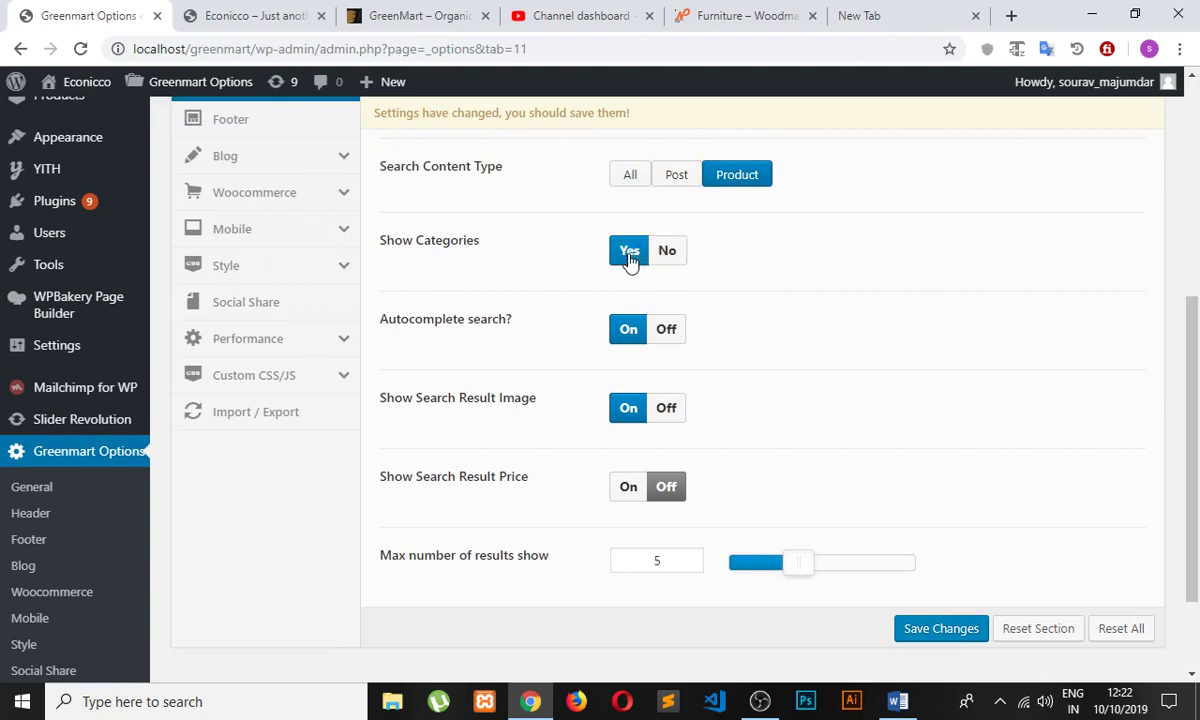
click(906, 626)
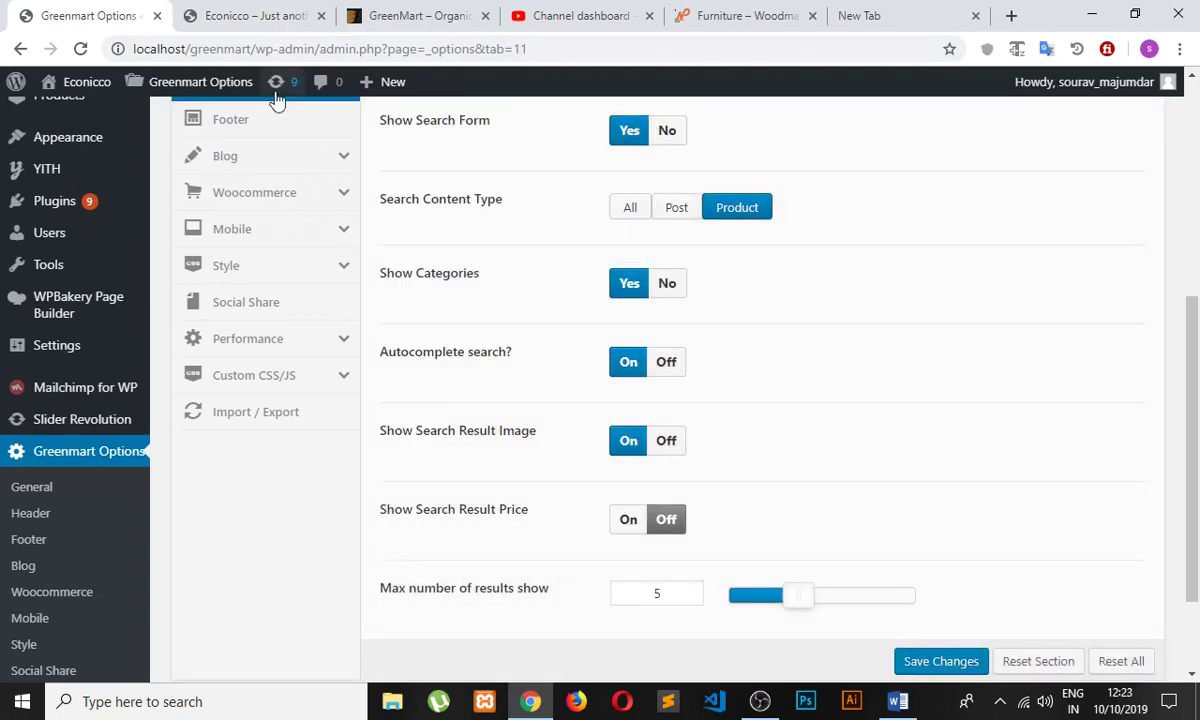
- Reload the storefront homepage and check the category selector in the header search bar
click(240, 17)
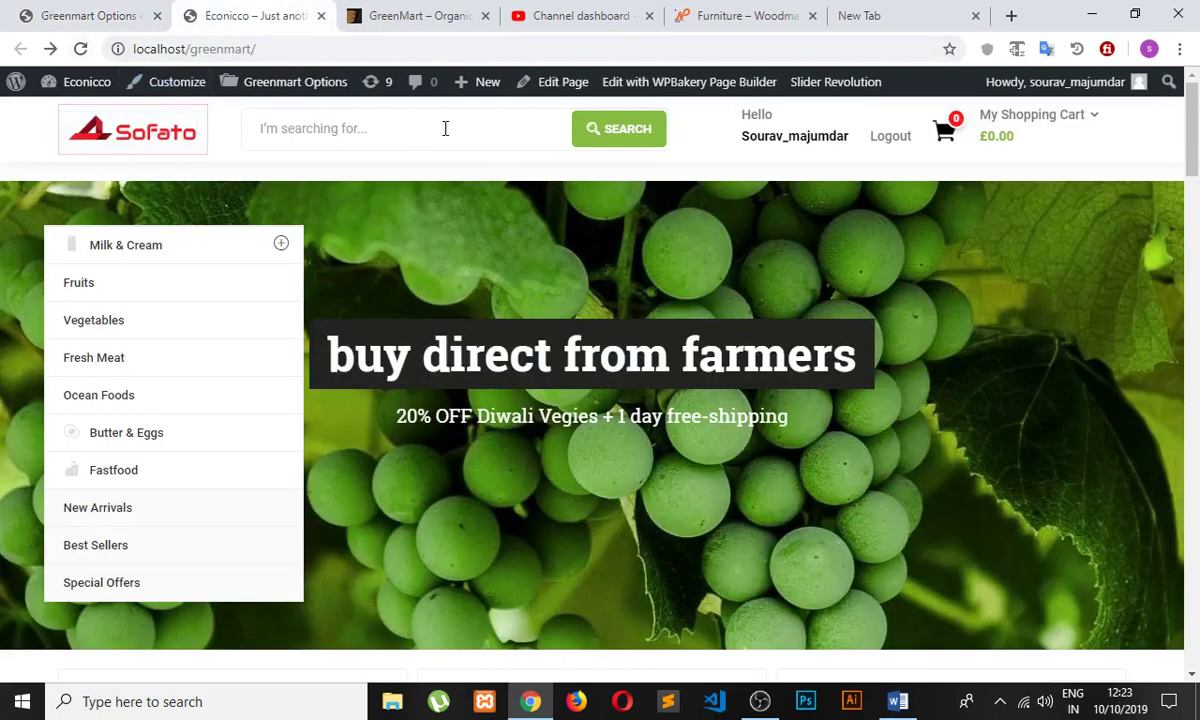
click(82, 49)
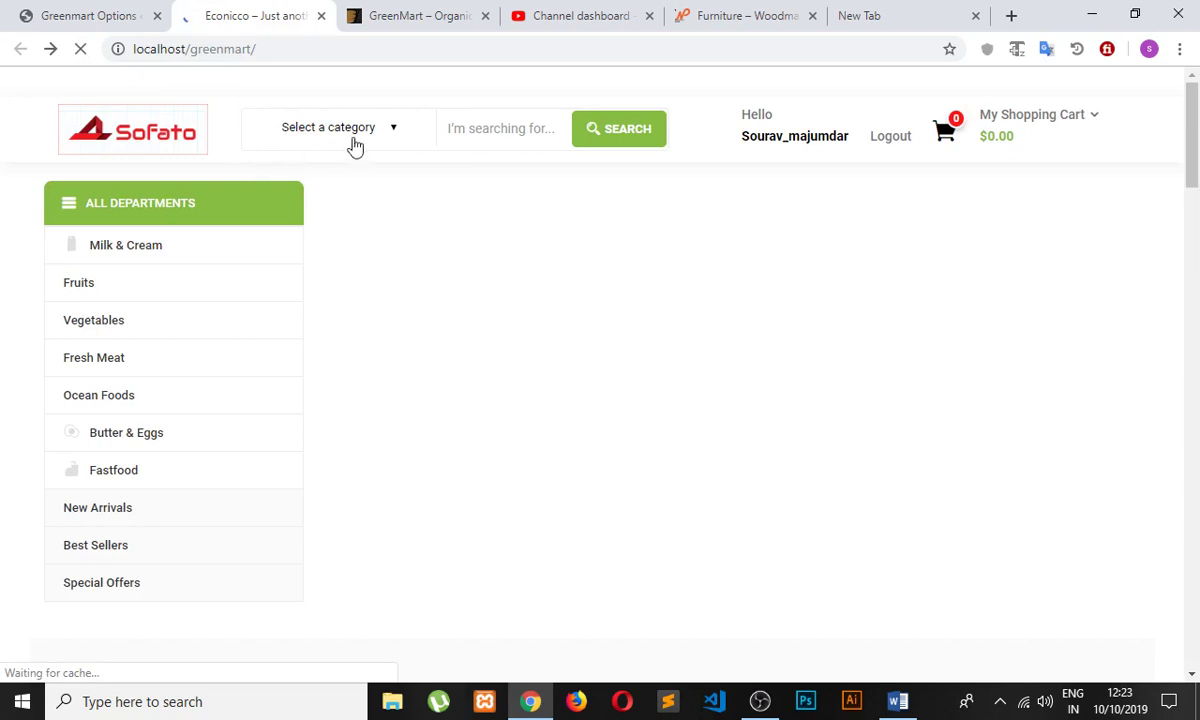
click(413, 134)
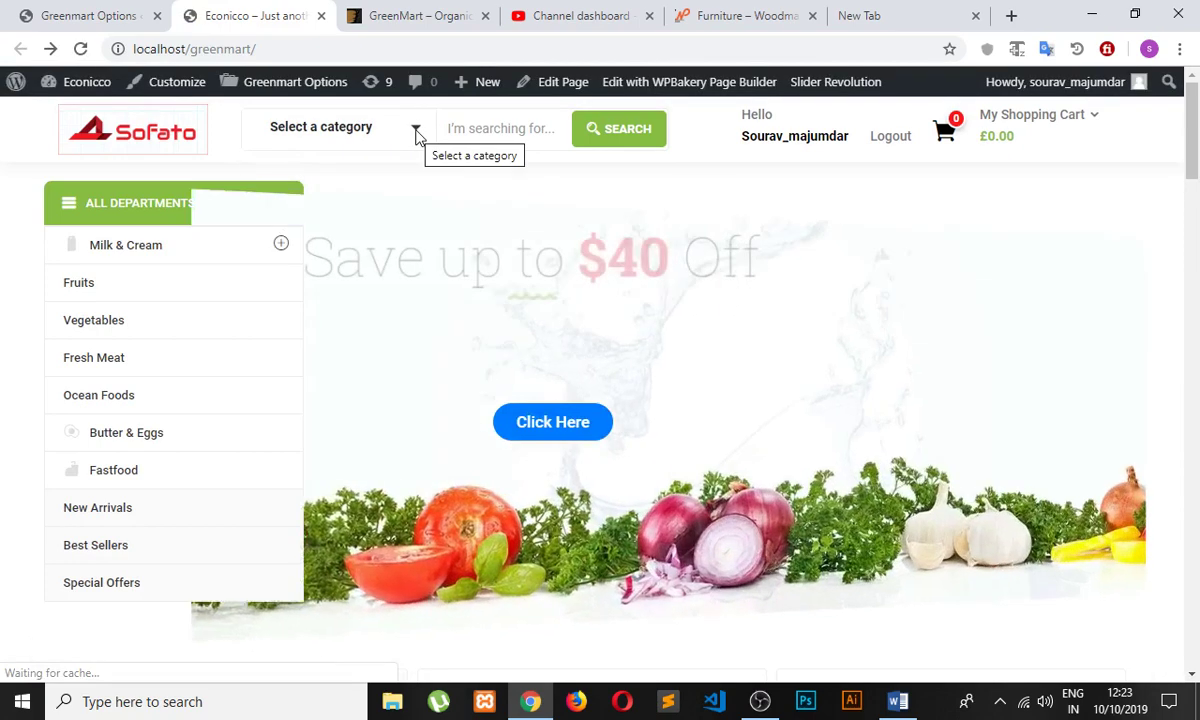
click(415, 134)
- Review the Autocomplete search setting and test it by searching the storefront for "tescot"
click(88, 15)
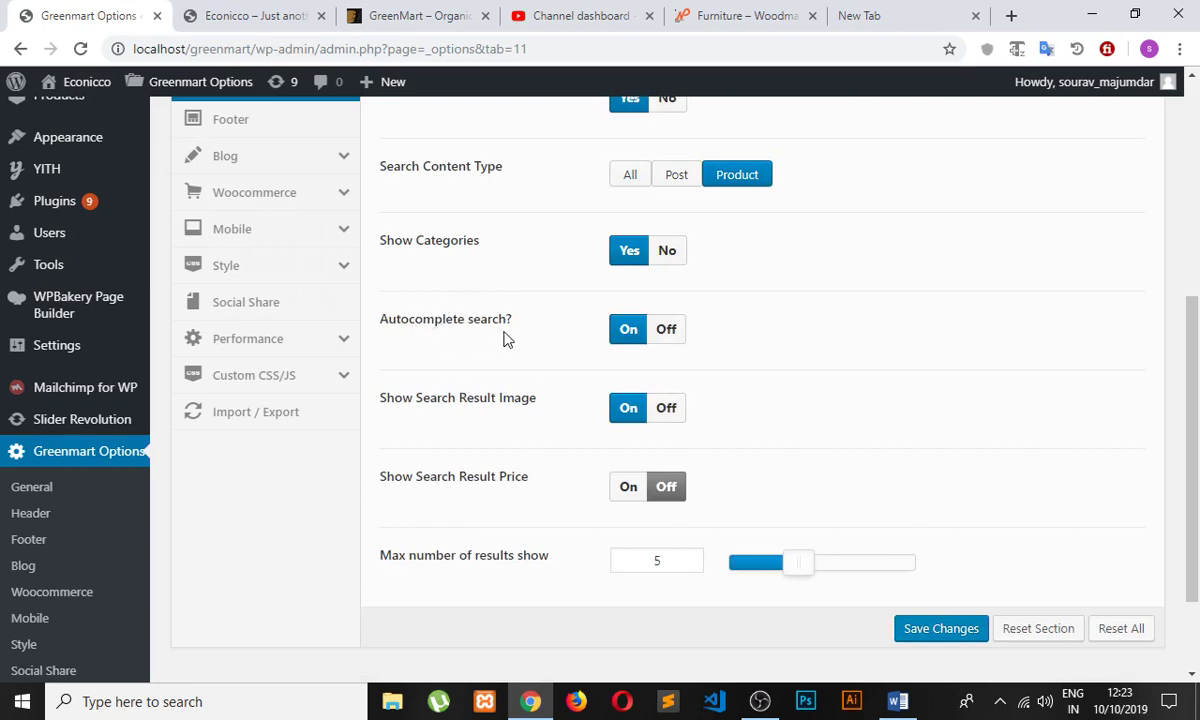
drag(357, 297, 494, 338)
click(404, 340)
click(240, 20)
scroll(515, 368, down, 10)
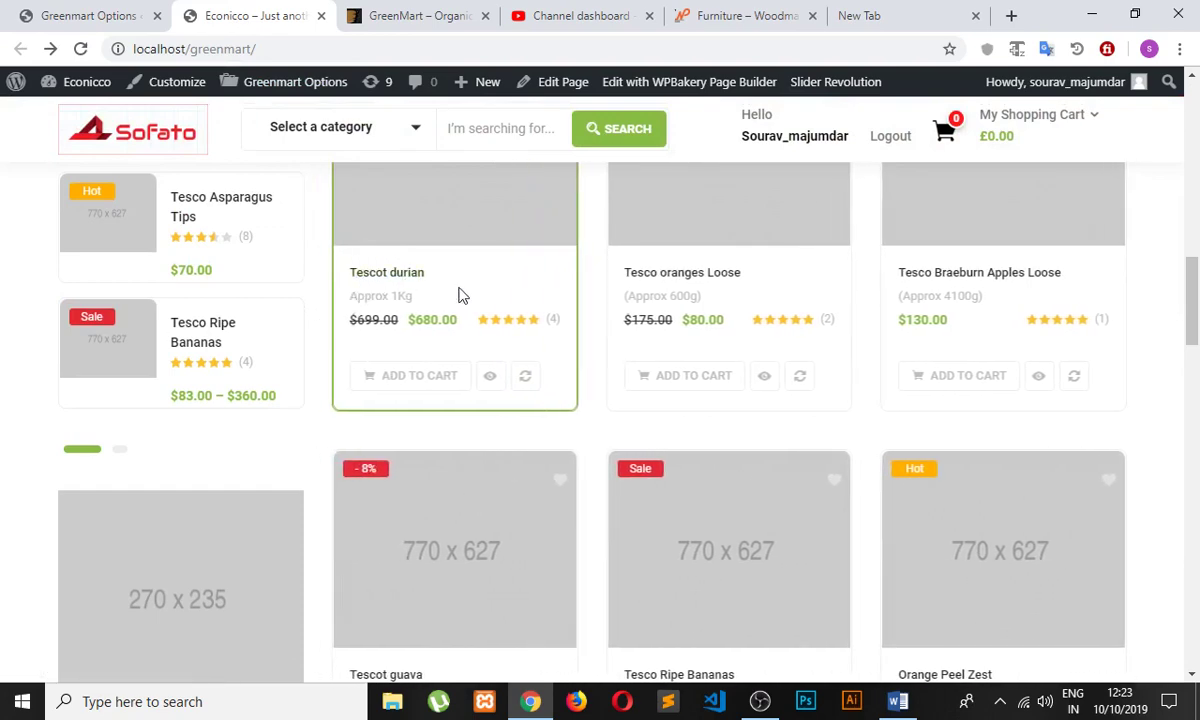
scroll(458, 295, up, 10)
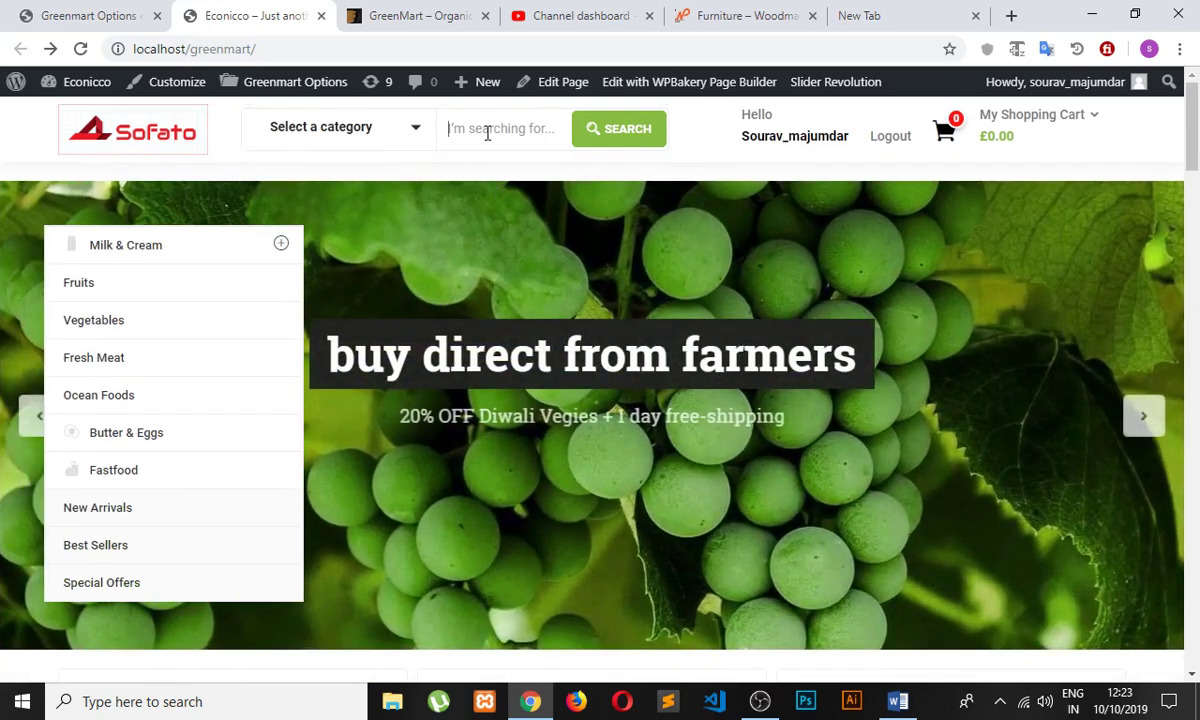
text(tescot)
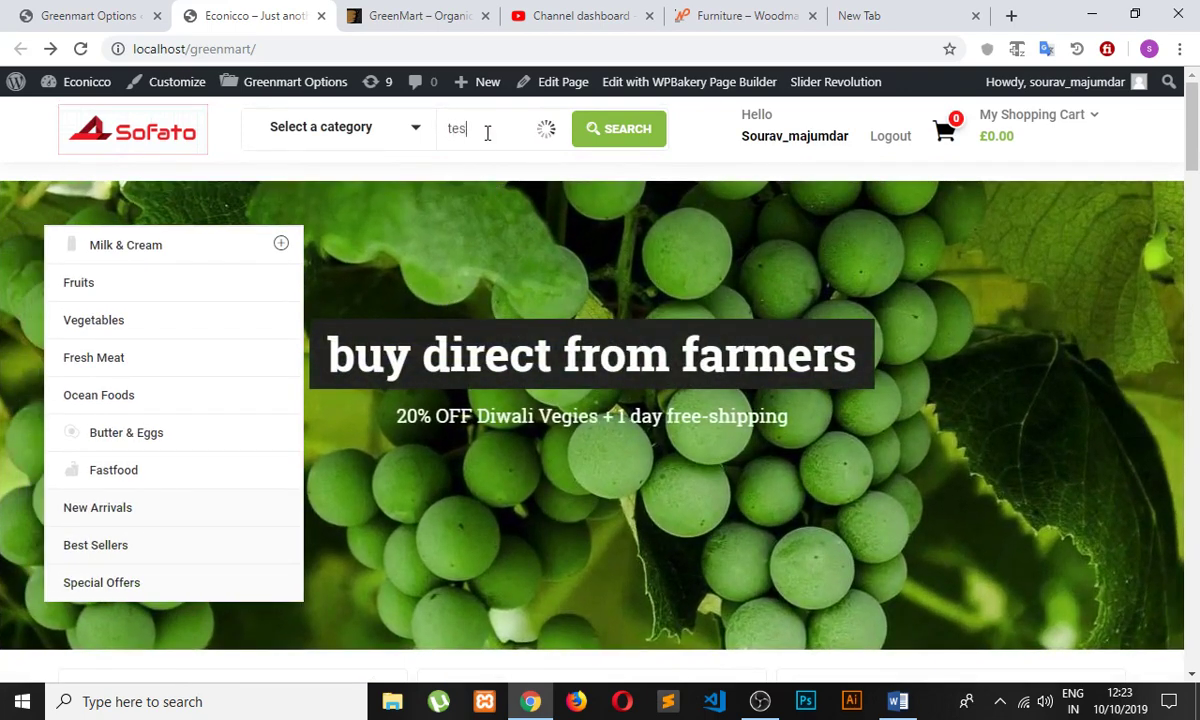
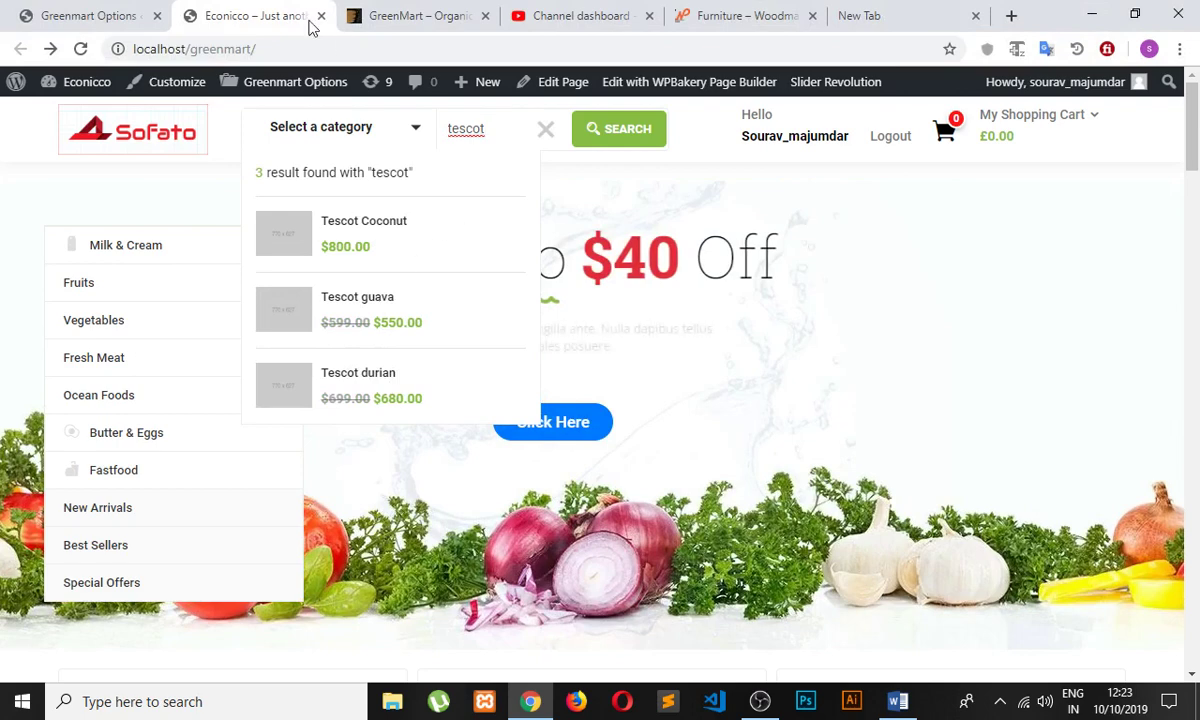
- Compare the search result image, price and maximum results settings with the storefront's suggestions for "tesco"
click(126, 16)
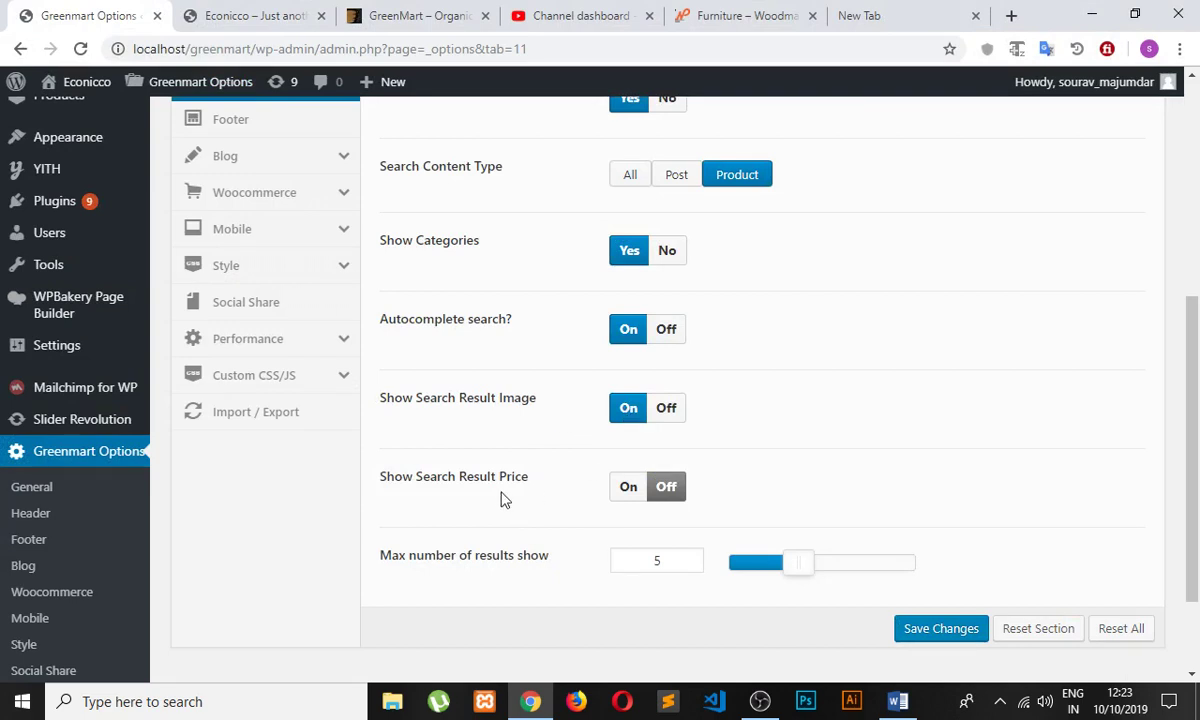
scroll(495, 485, down, 3)
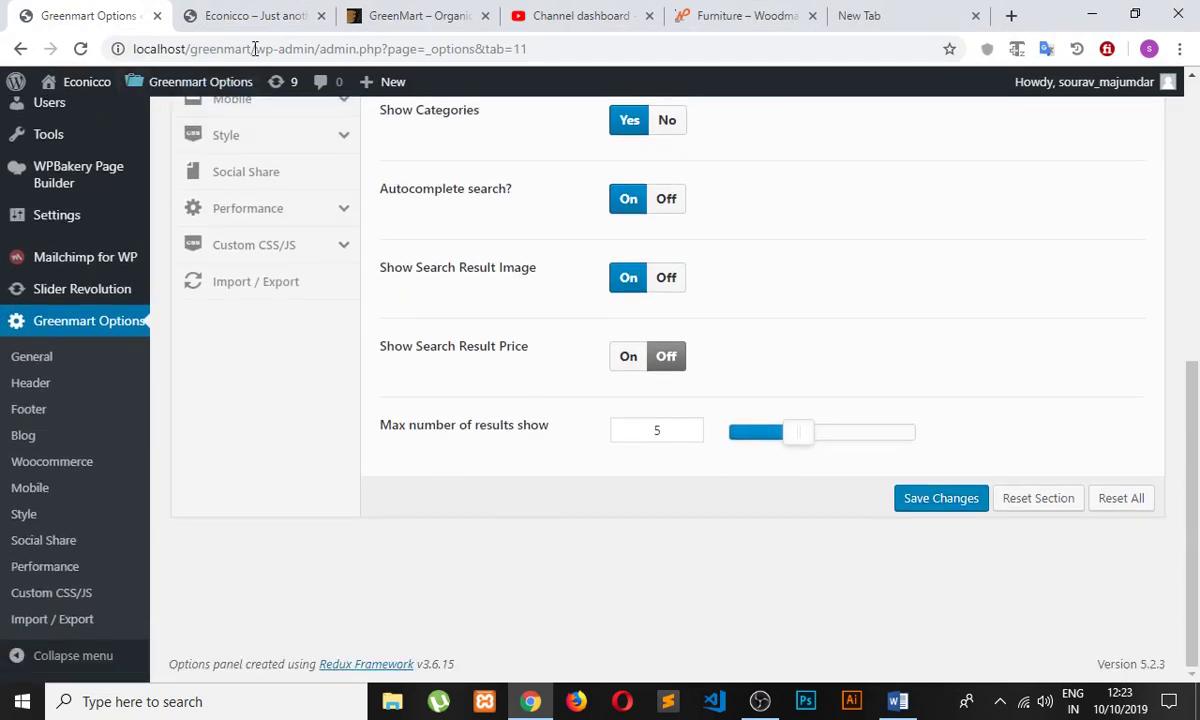
click(247, 18)
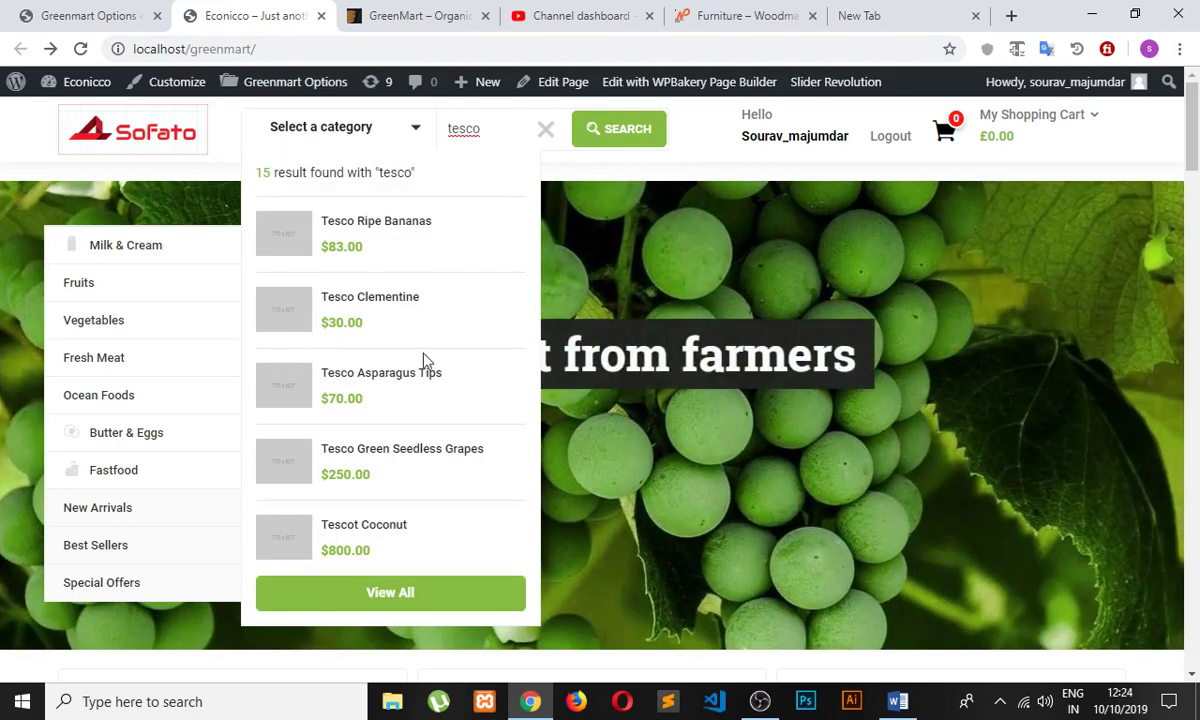
click(74, 12)
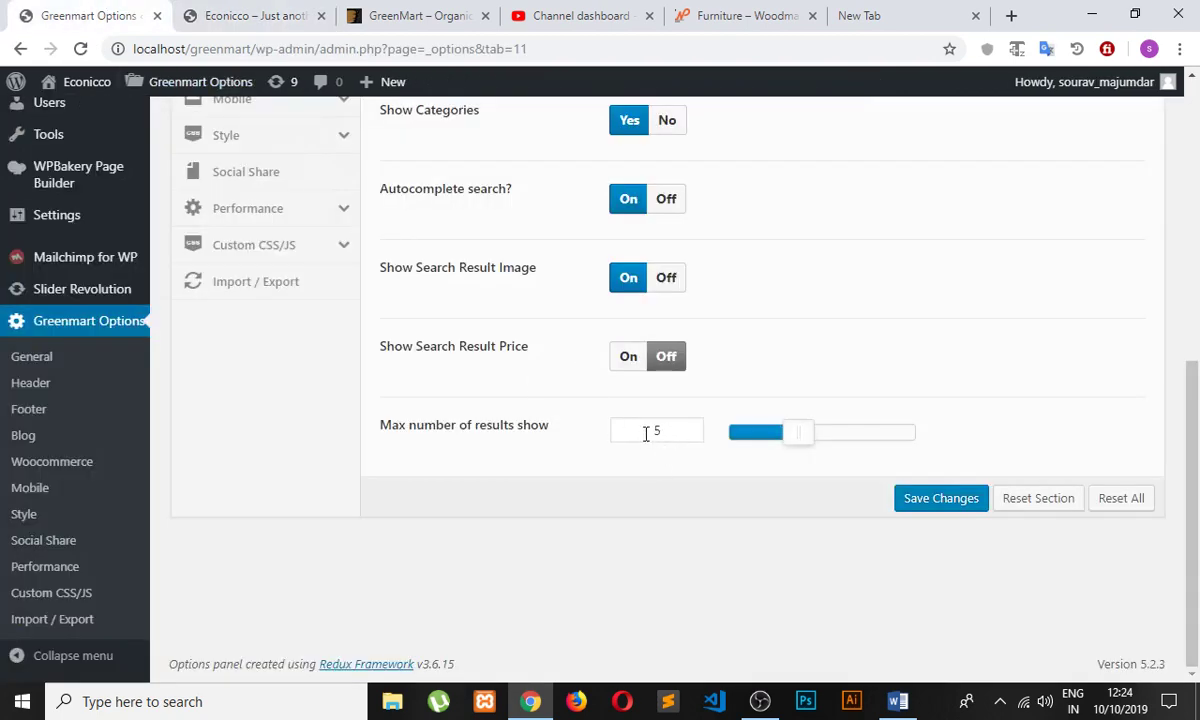
- Open the Menu mobile settings in the Mobile section of the theme options
scroll(356, 289, up, 2)
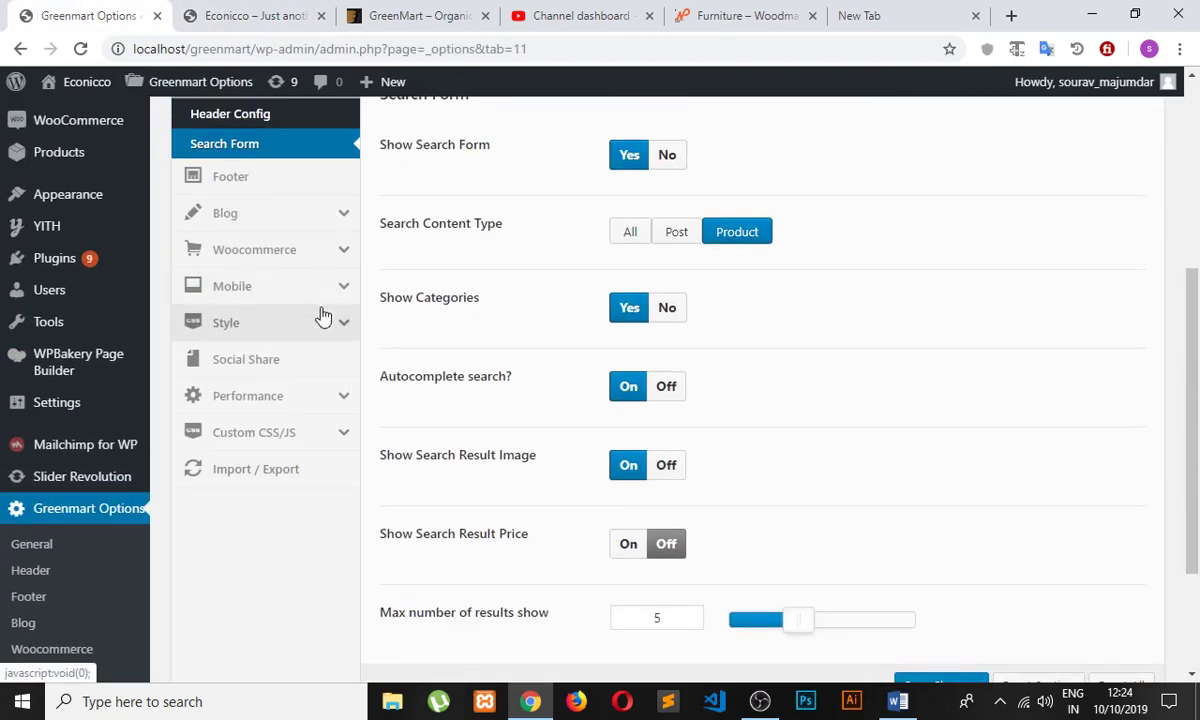
click(330, 290)
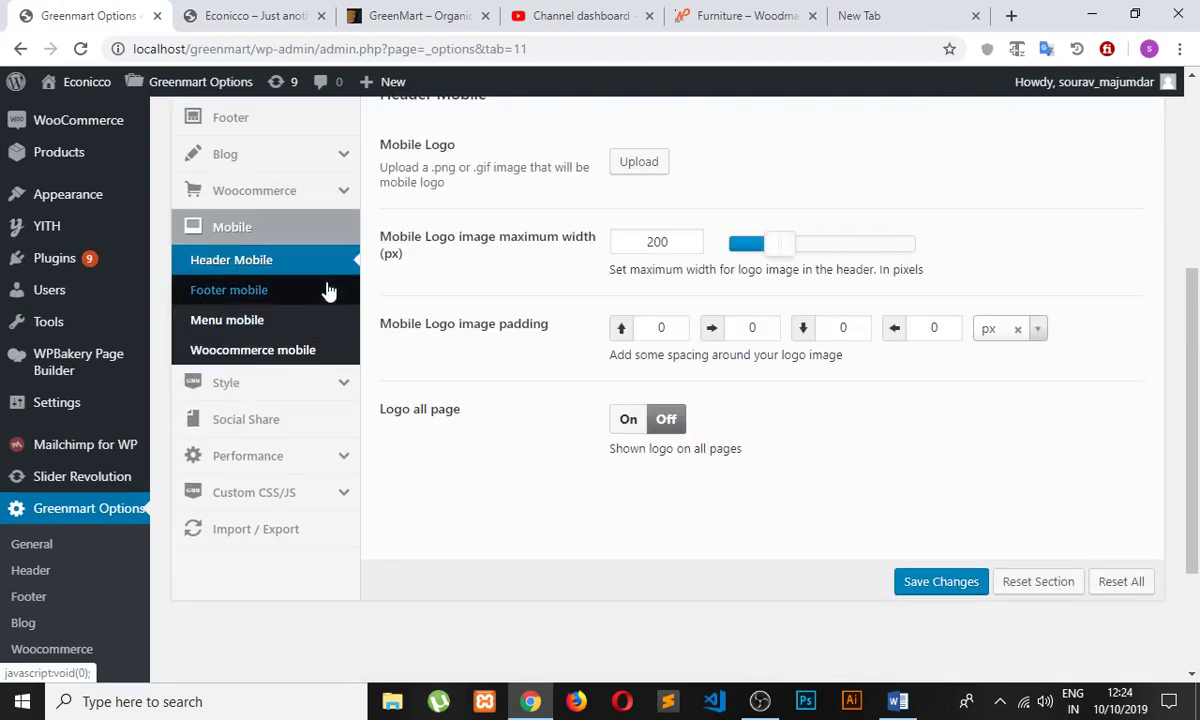
scroll(328, 290, up, 2)
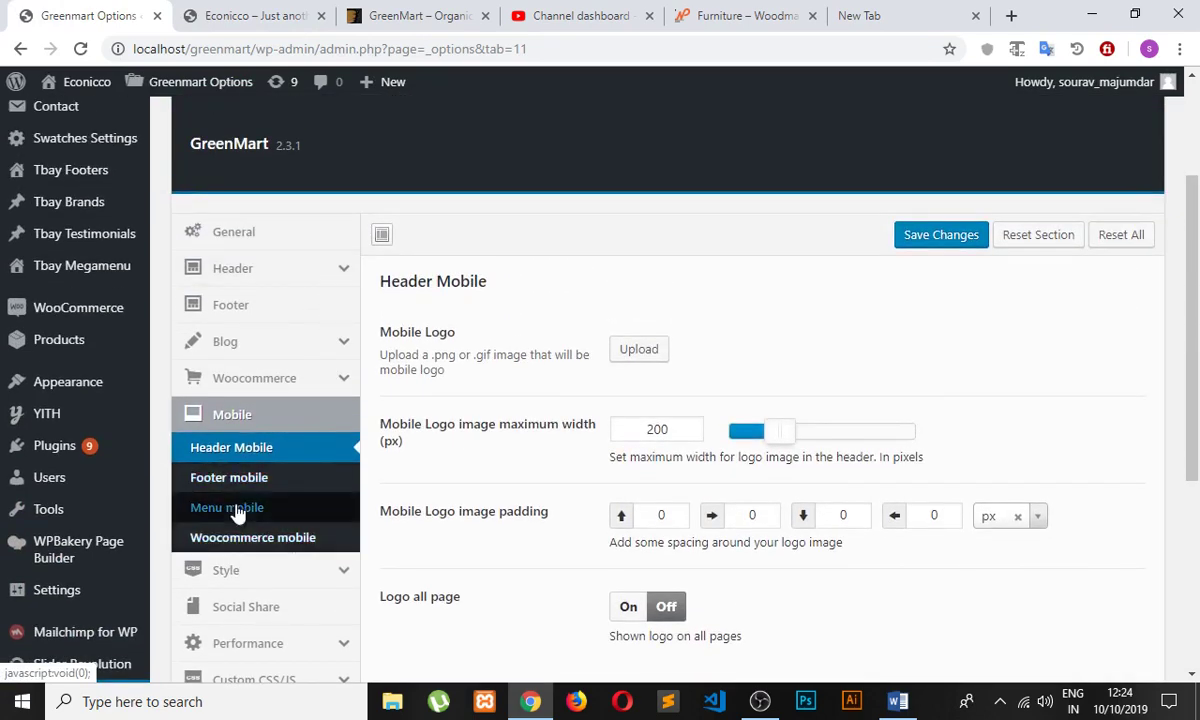
click(230, 508)
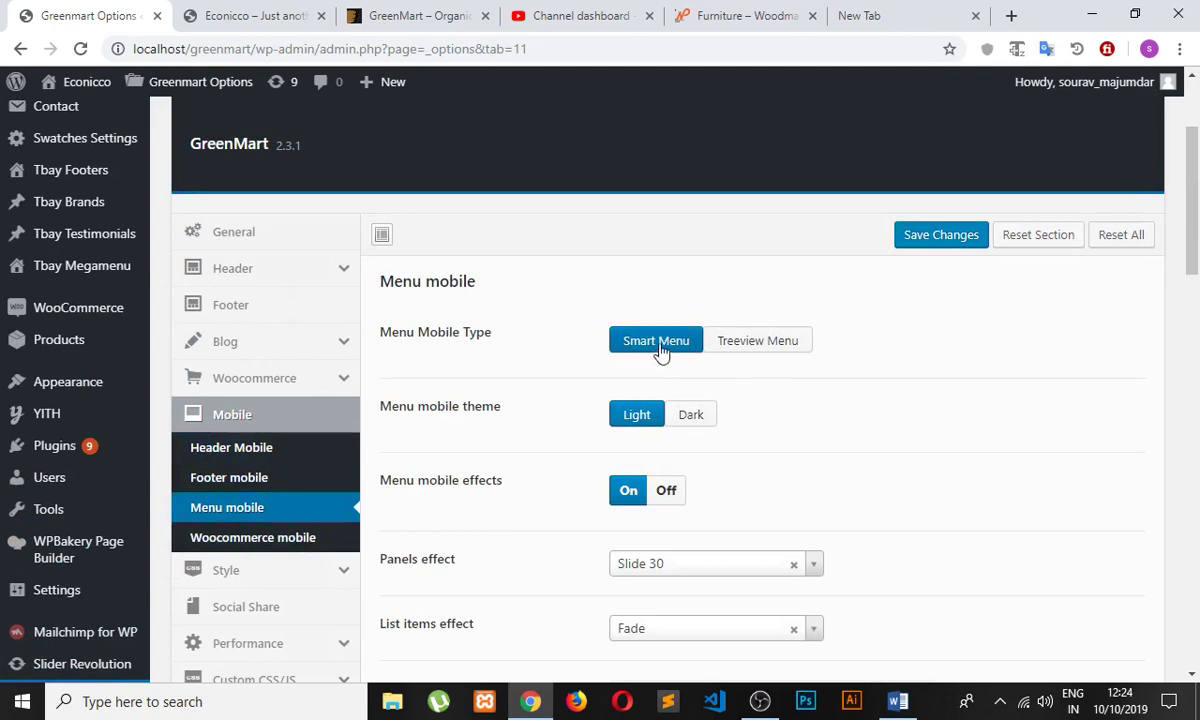
- Set Menu Mobile Type to Treeview Menu and save the changes
scroll(728, 372, down, 1)
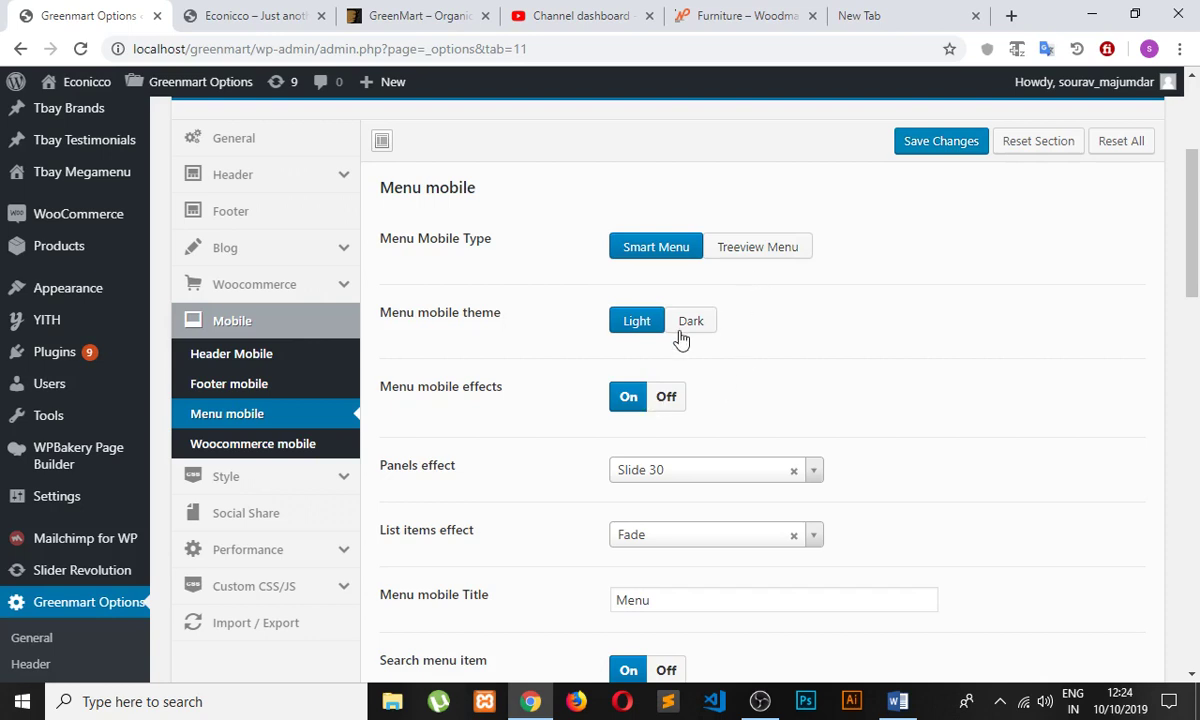
click(748, 252)
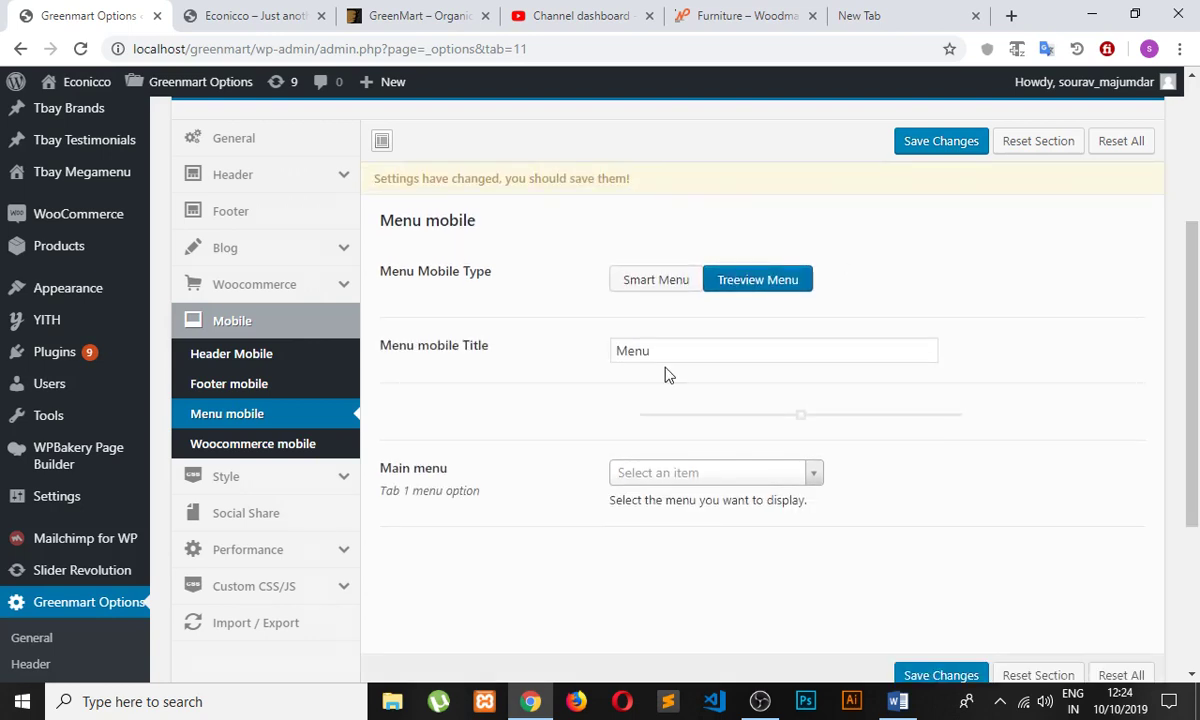
click(651, 290)
click(740, 286)
click(918, 145)
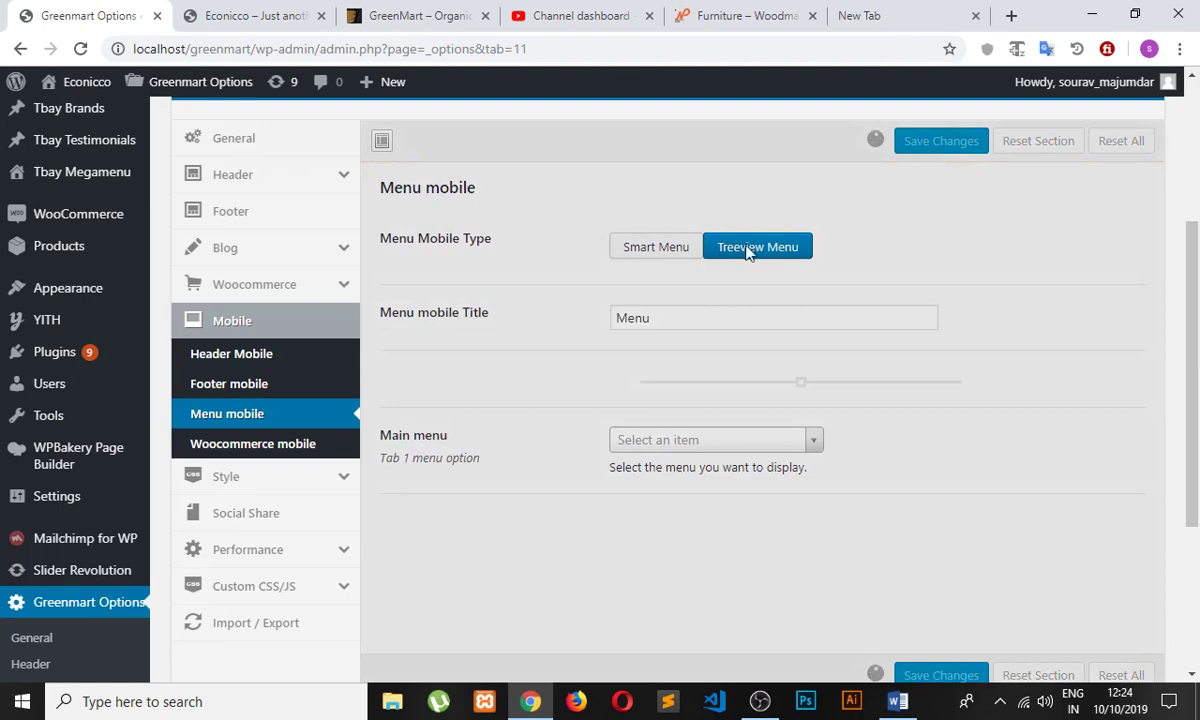
- Reload the storefront homepage in a phone-width browser window and look through its mobile layout
click(254, 16)
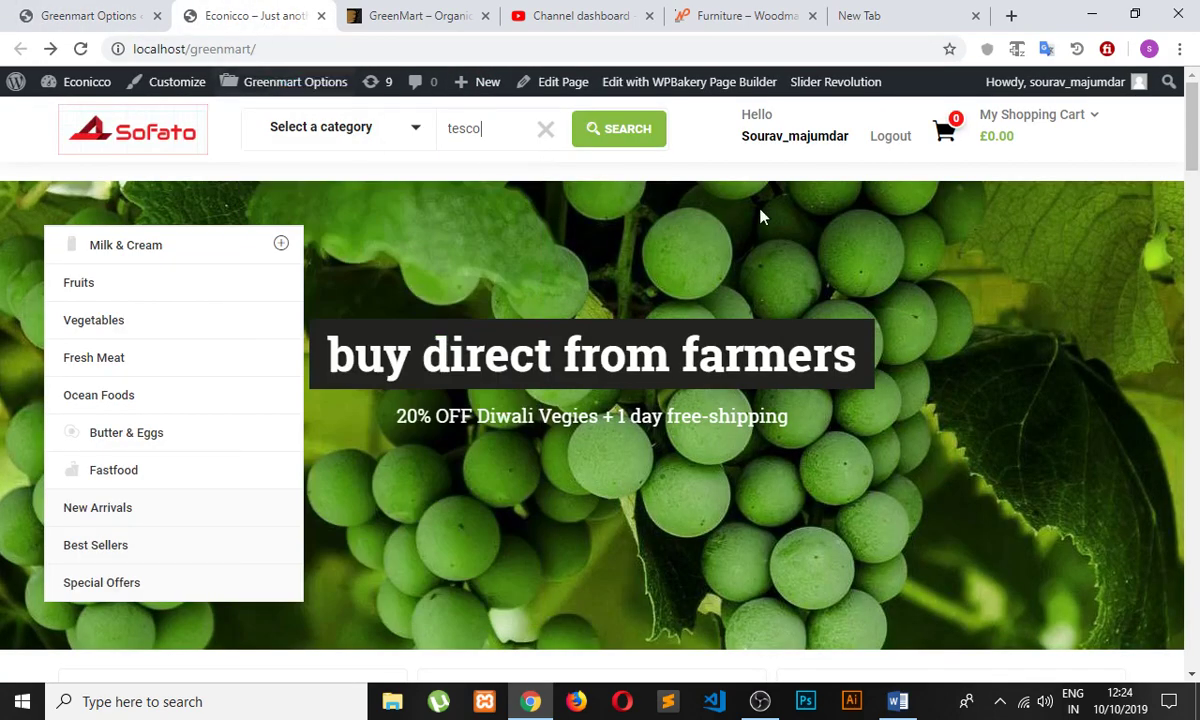
click(1135, 15)
click(309, 57)
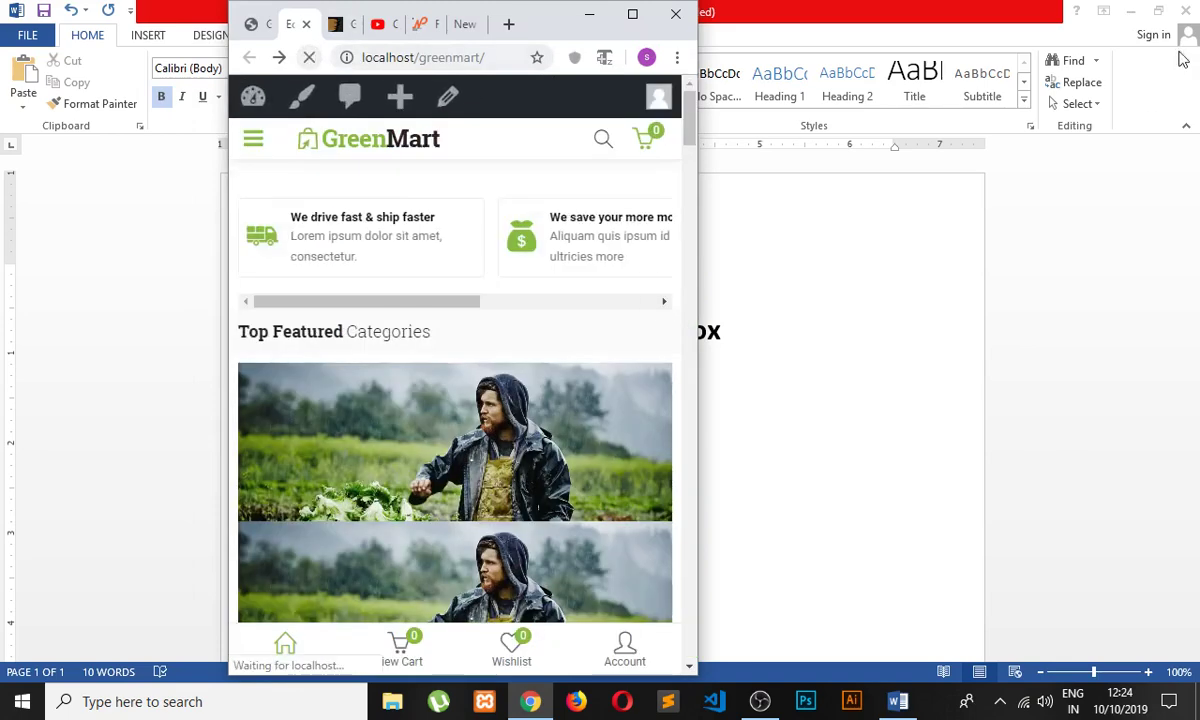
click(1131, 11)
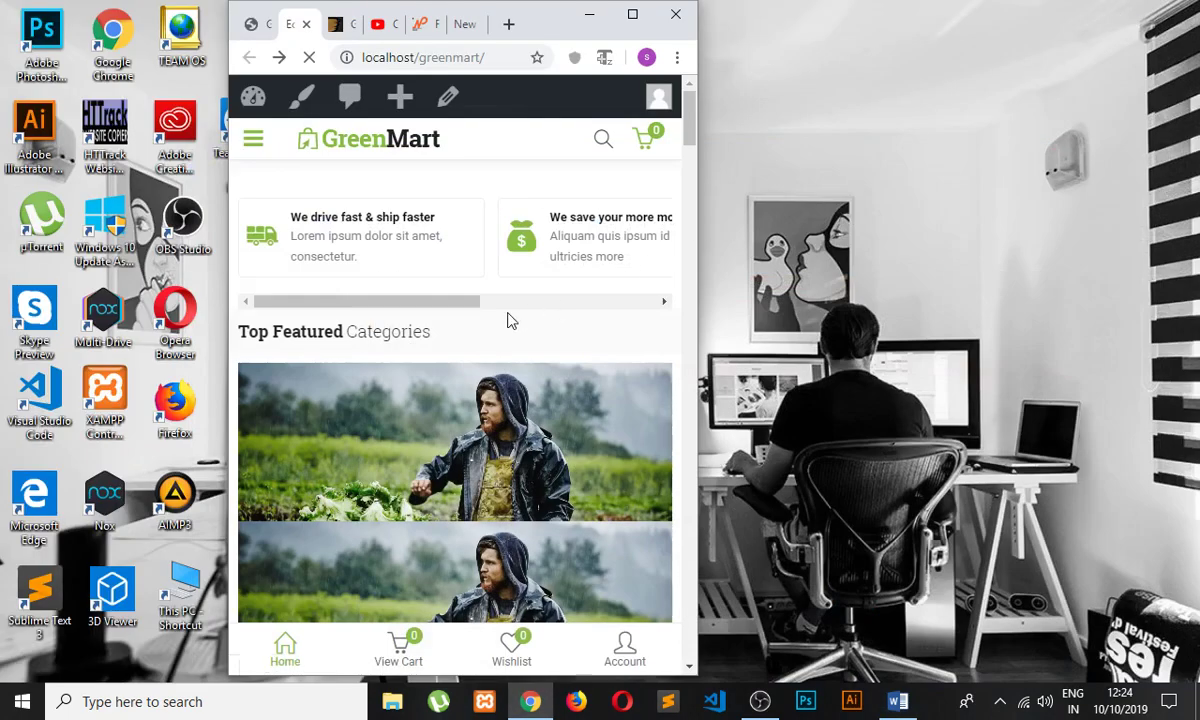
scroll(509, 318, down, 4)
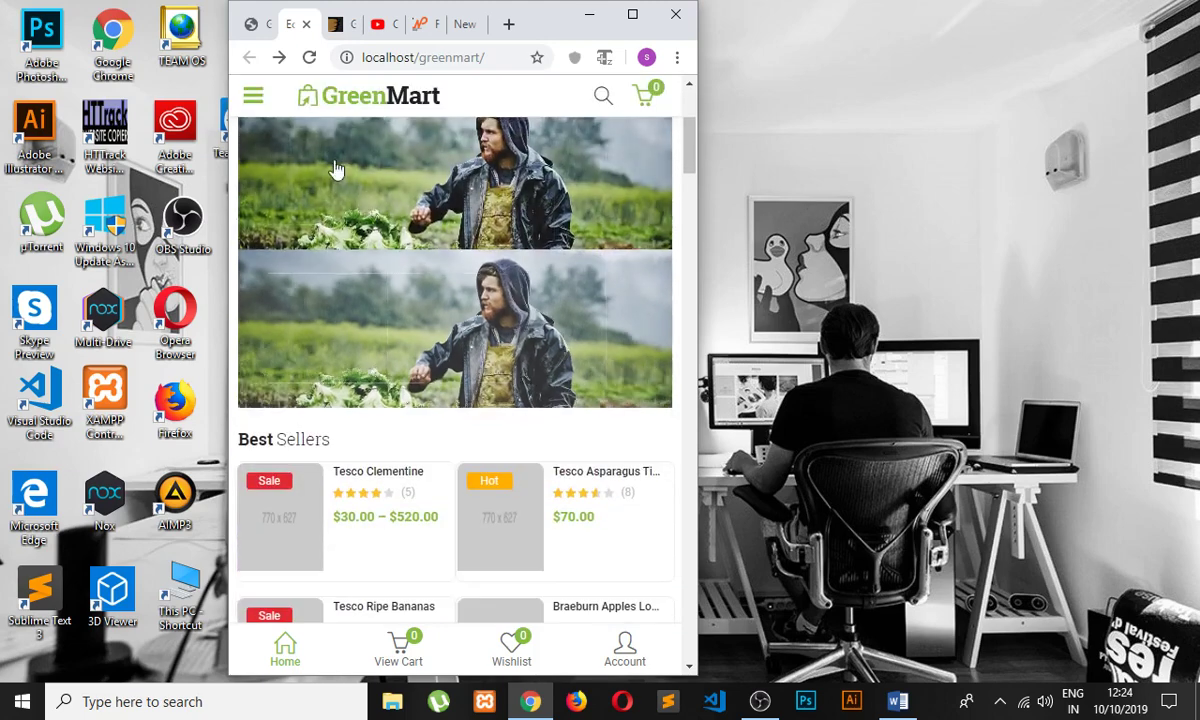
- Check the storefront's treeview mobile menu by expanding and collapsing its Home submenu, and close the menu
click(254, 100)
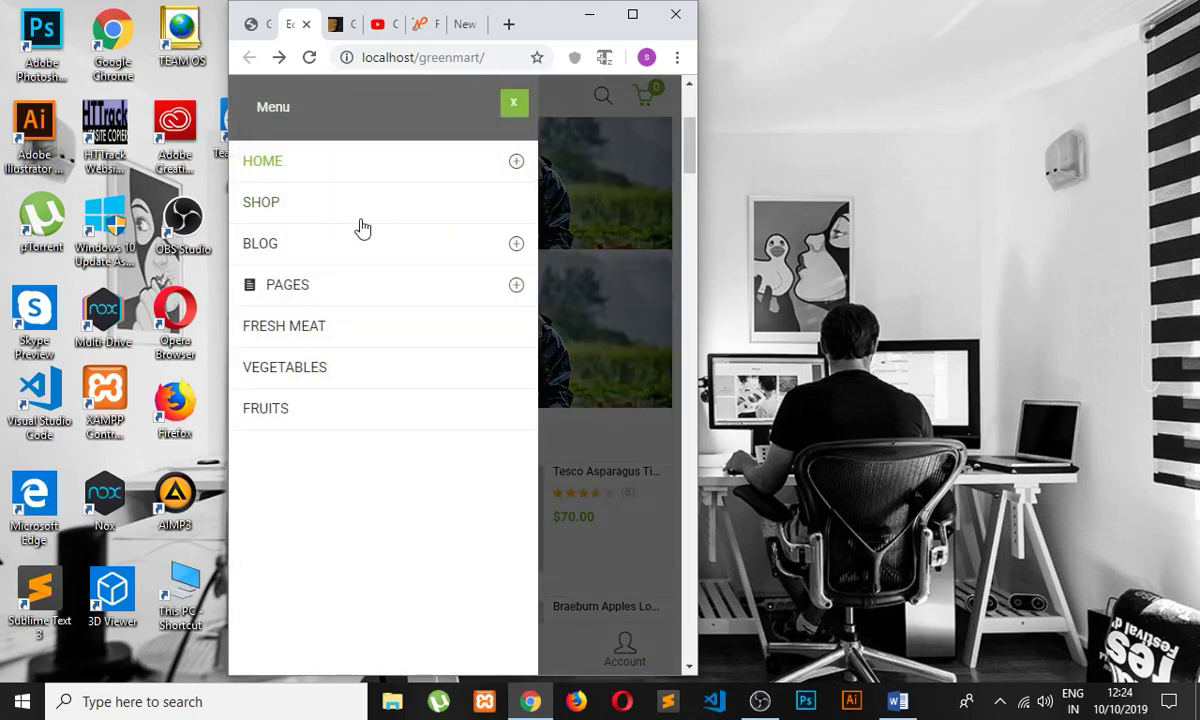
click(517, 163)
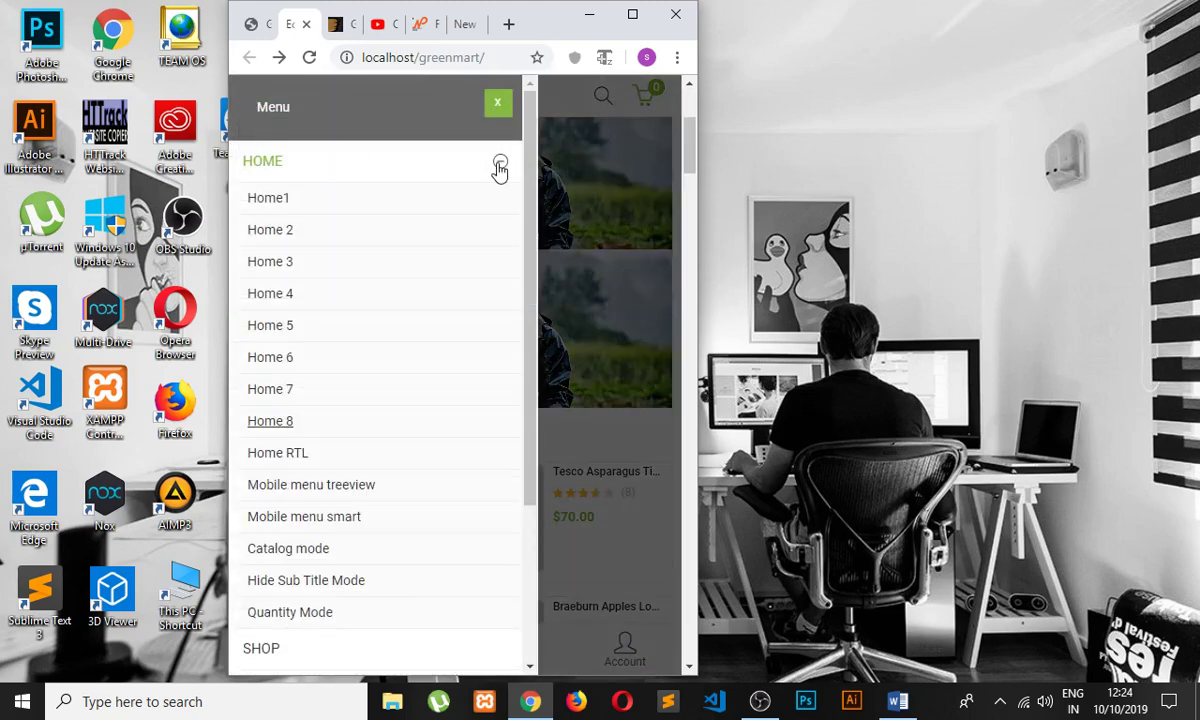
click(497, 164)
click(513, 106)
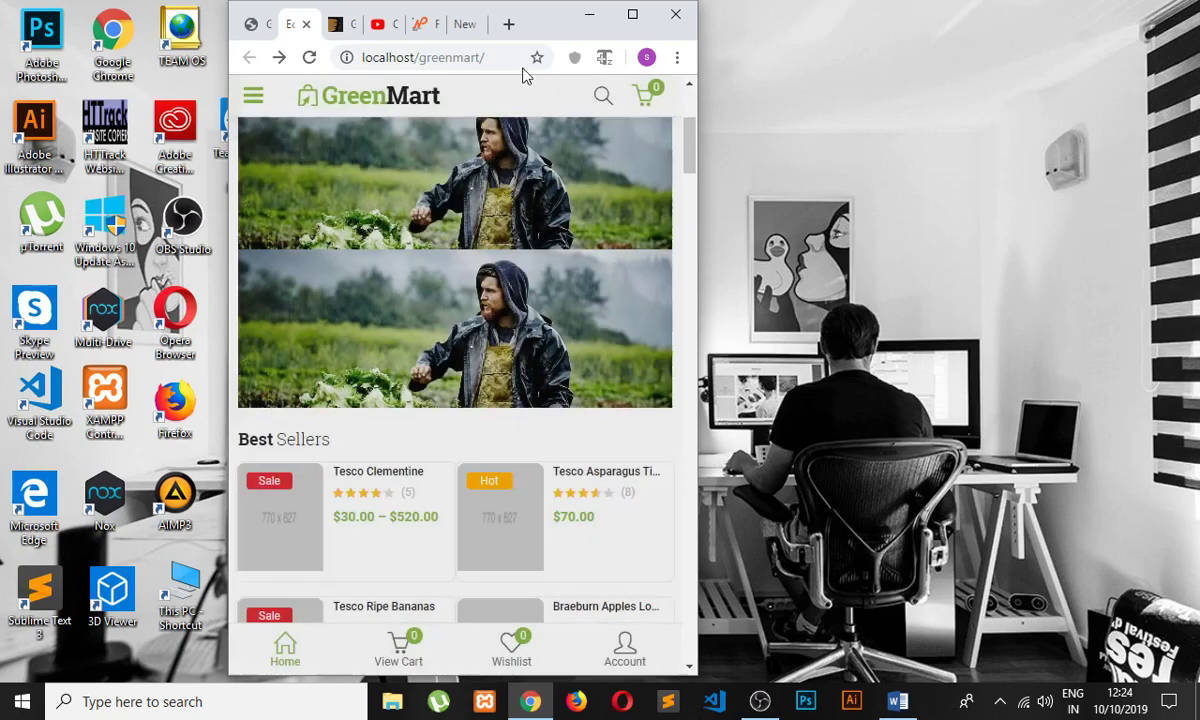
- Set Menu Mobile Type to Smart Menu in the theme options and save the changes
click(155, 10)
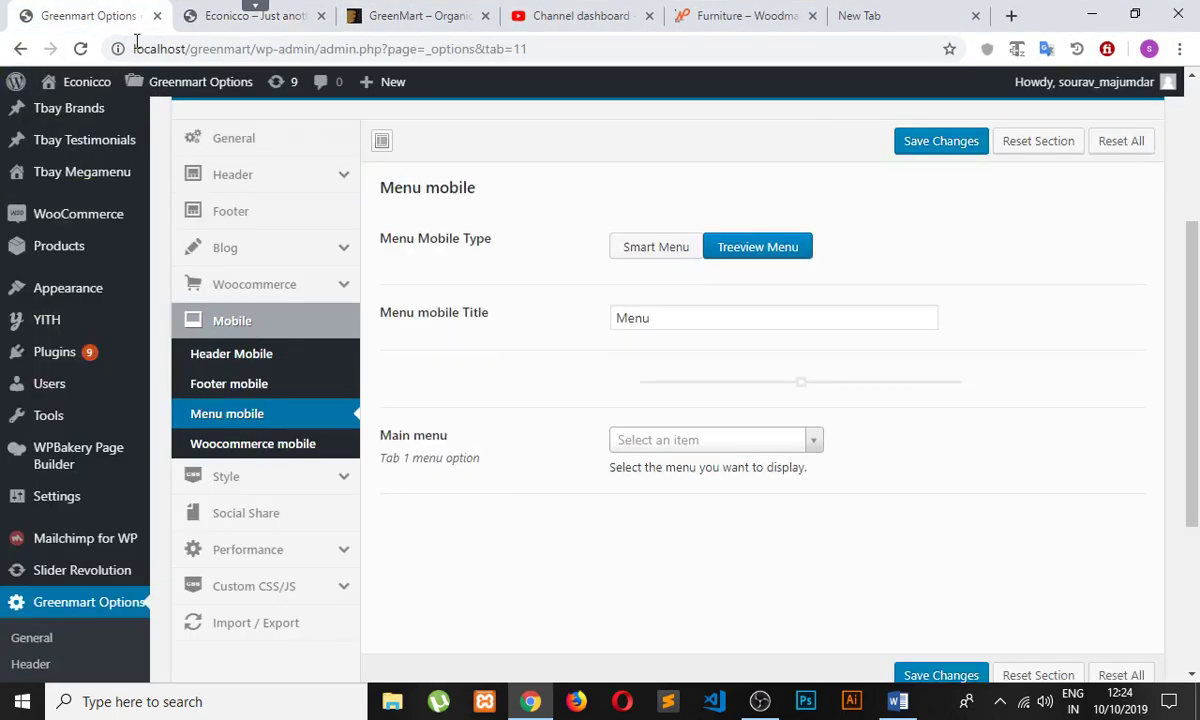
click(670, 248)
click(958, 141)
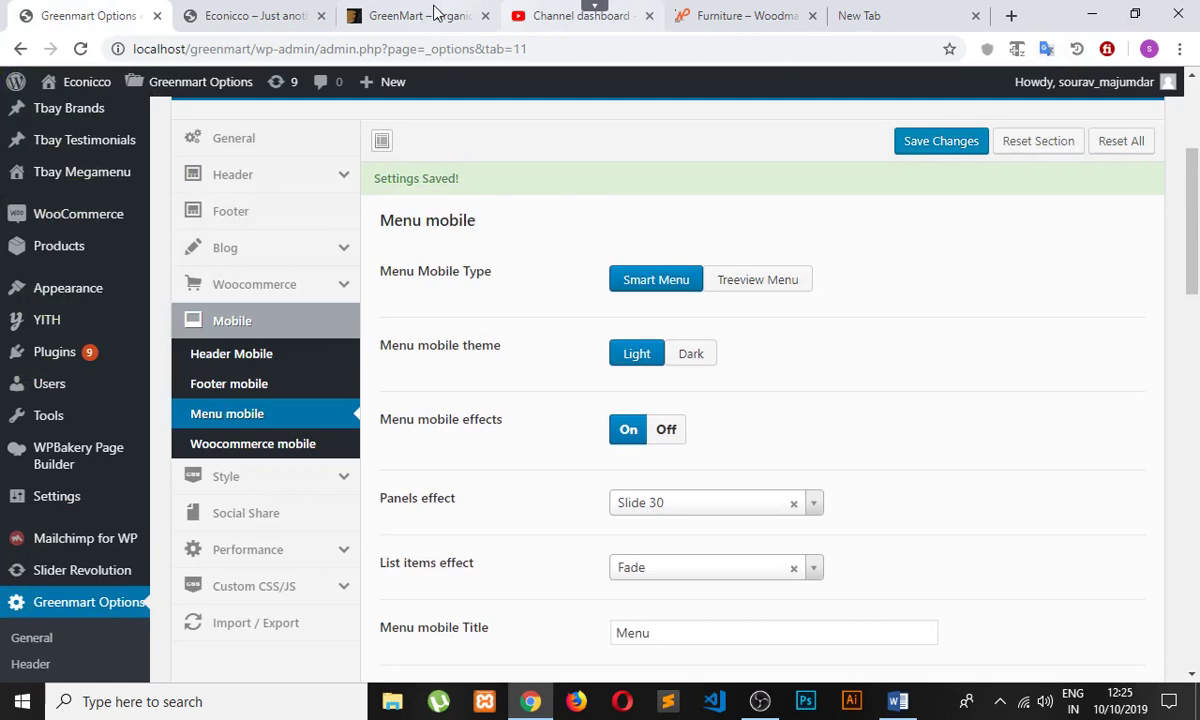
- Reload the storefront homepage and shrink the browser window to phone width
click(435, 12)
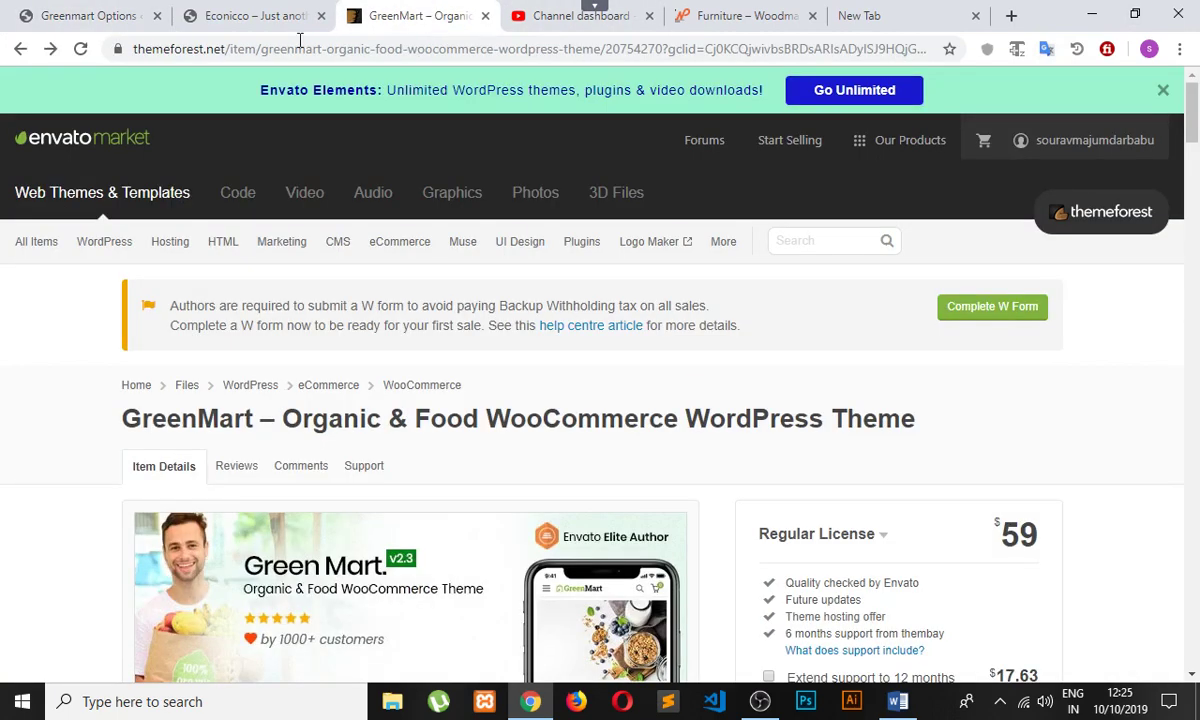
click(200, 16)
click(87, 53)
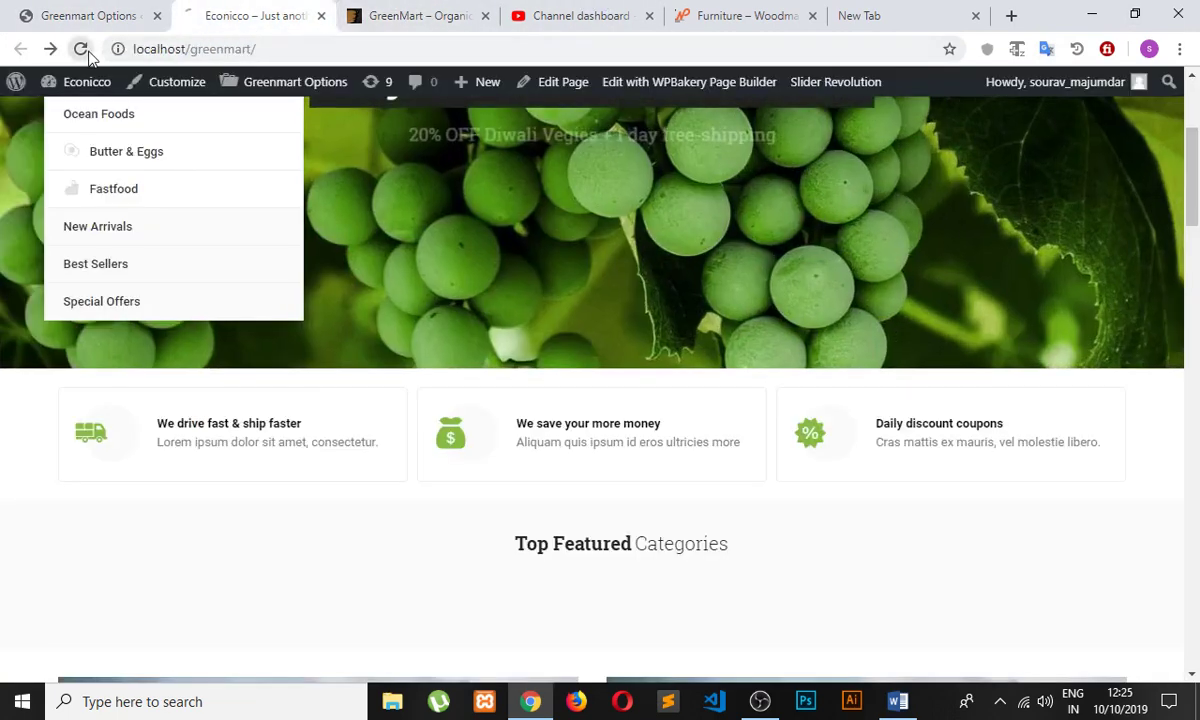
click(1135, 14)
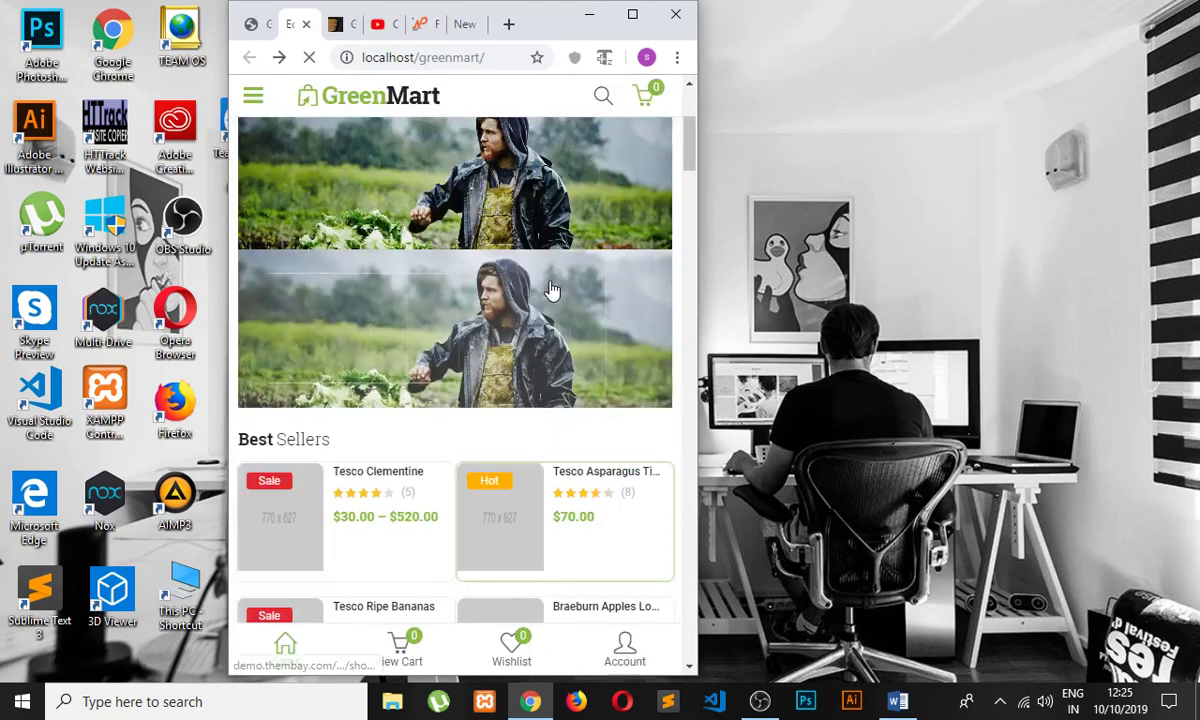
- Open the storefront's smart mobile menu and compare its Menu and Categories lists
click(253, 105)
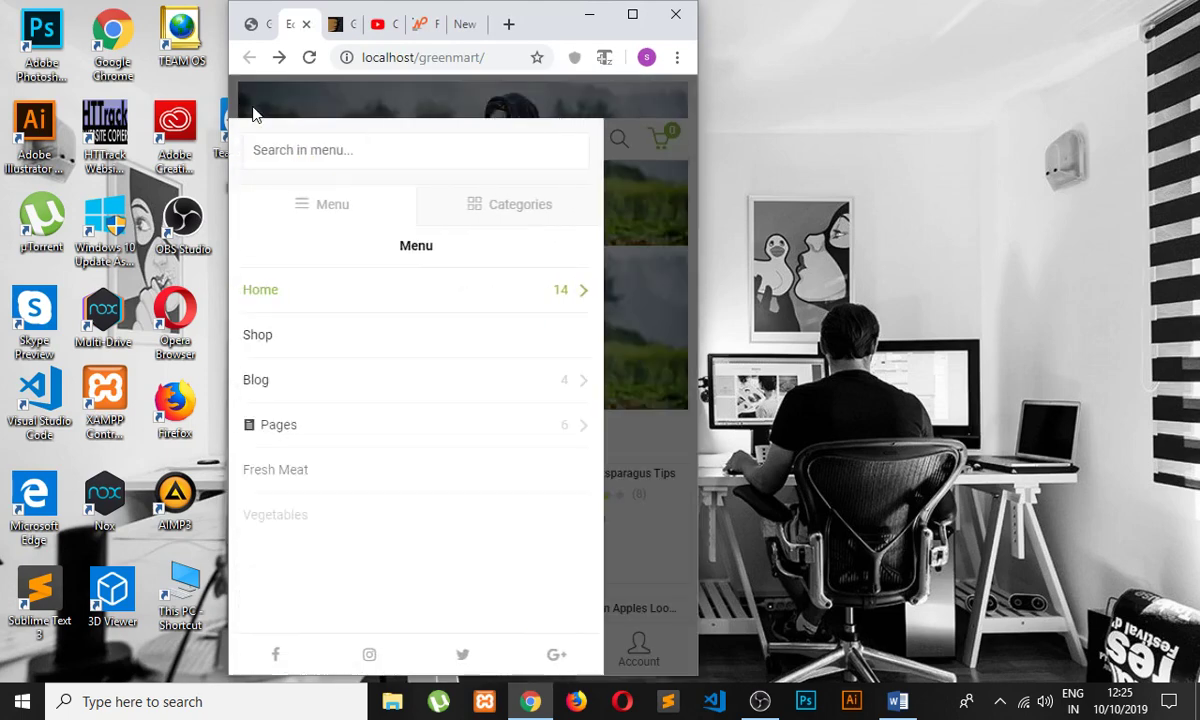
click(563, 203)
click(300, 202)
click(455, 203)
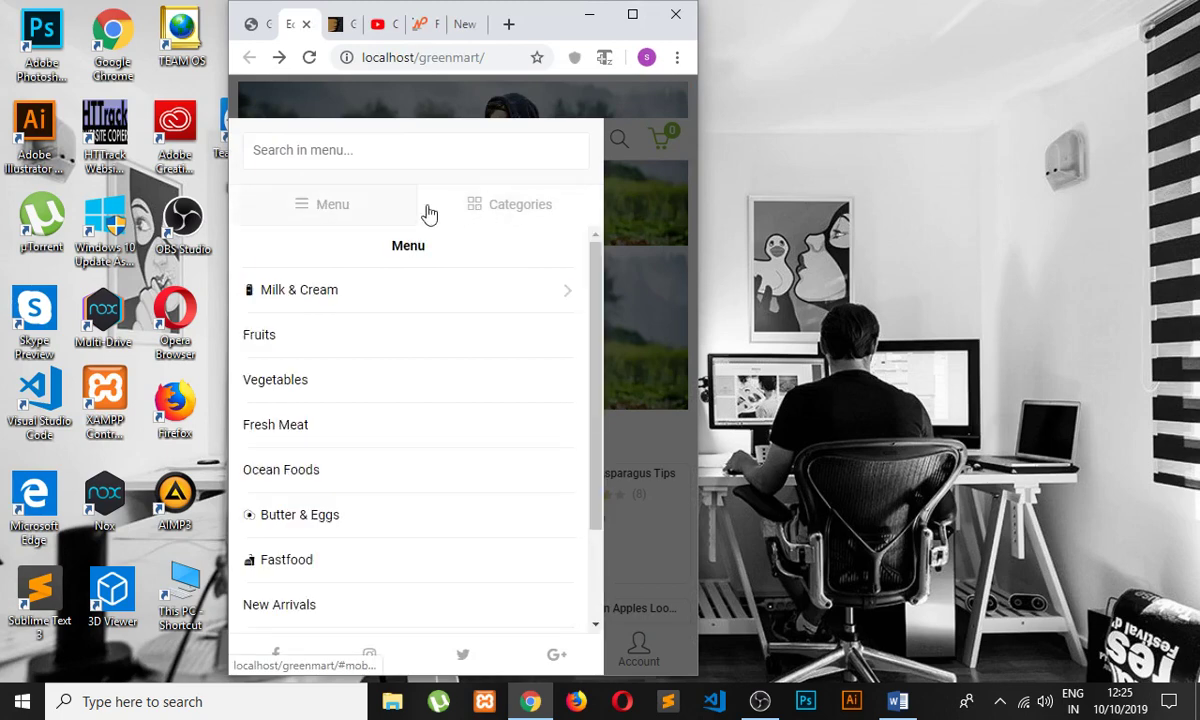
click(326, 208)
click(656, 174)
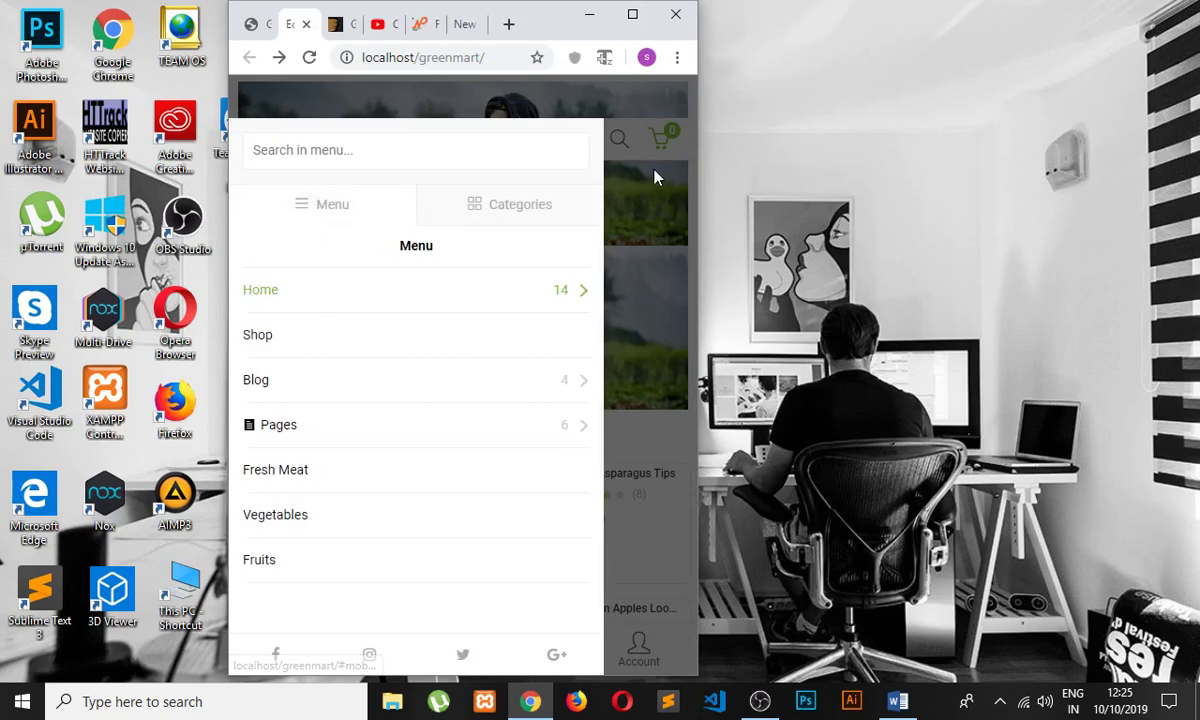
- Return to the full-size theme options, turn off Menu mobile counters, and save the changes
click(632, 14)
key(ctrl+shift+Tab)
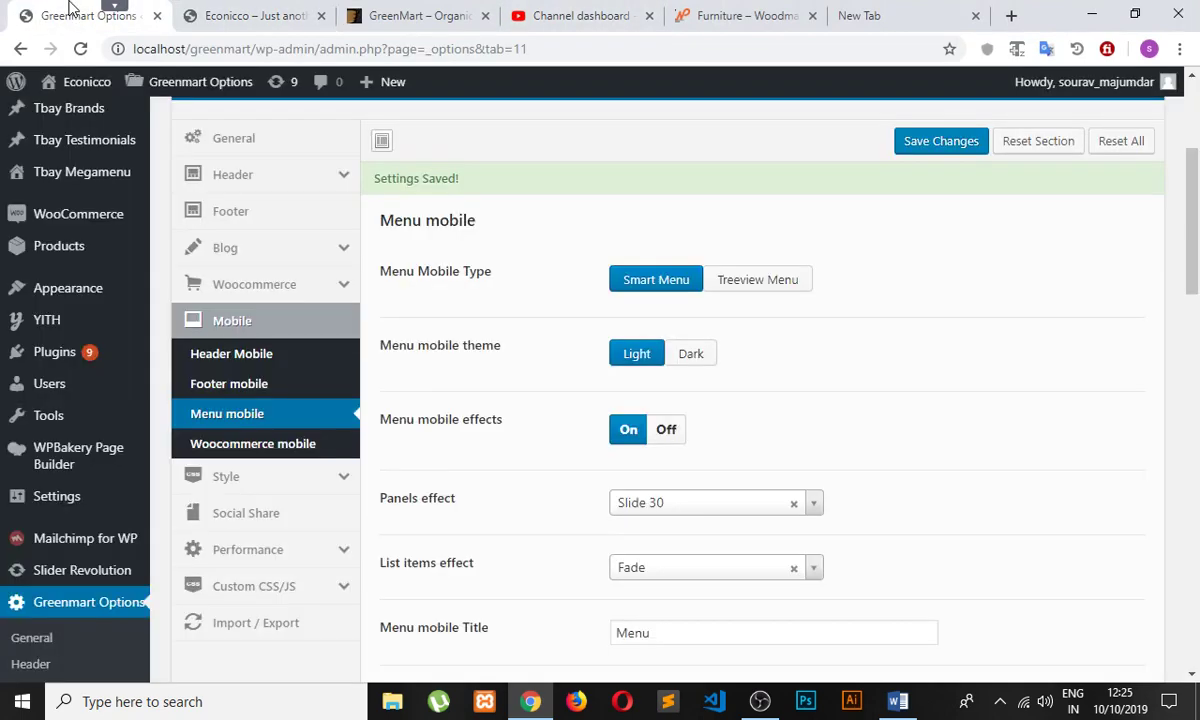
scroll(613, 279, down, 2)
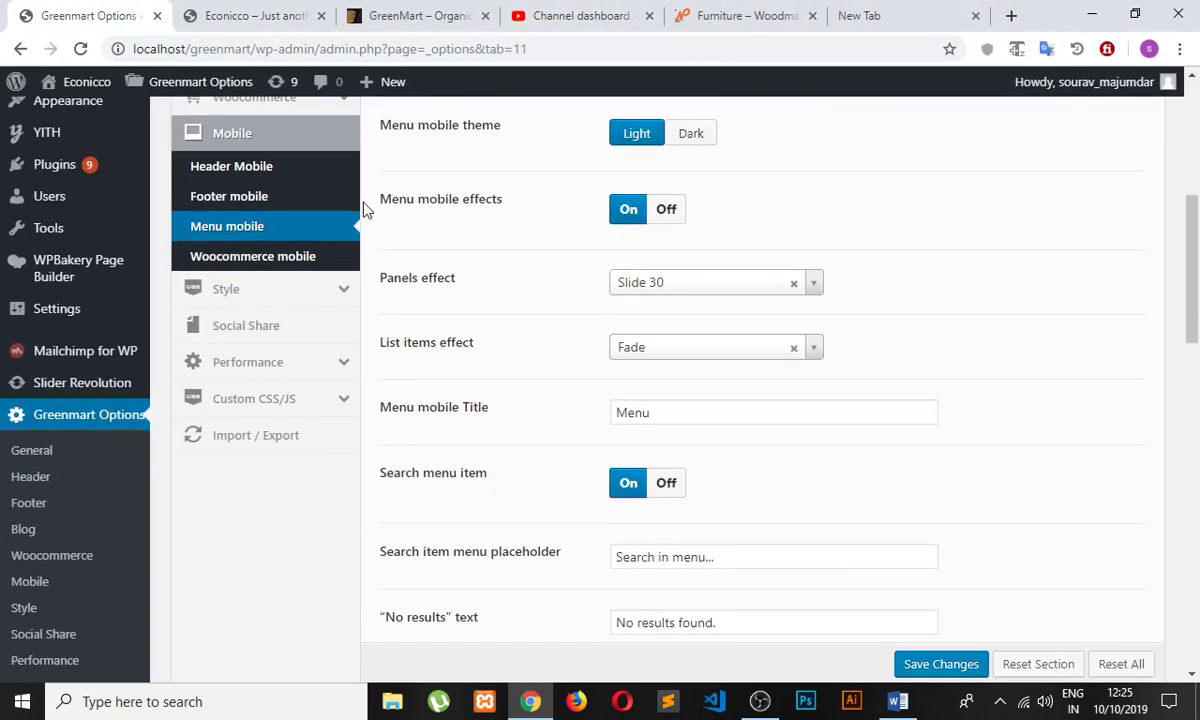
scroll(530, 275, down, 1)
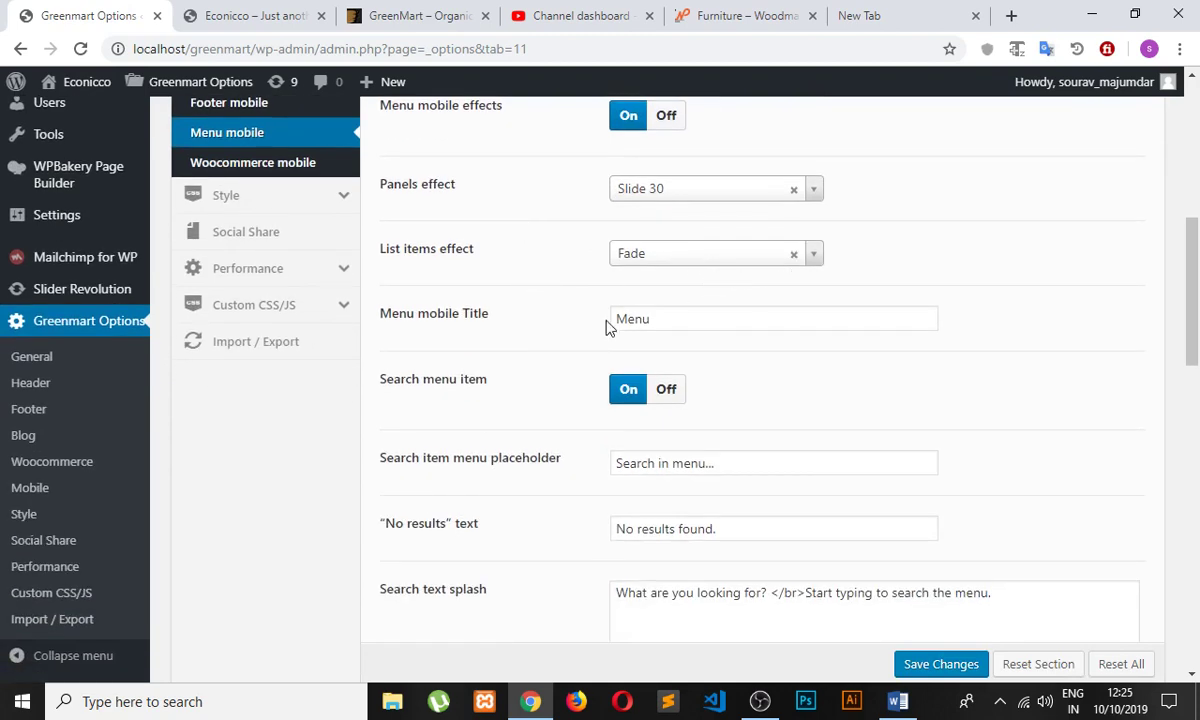
scroll(607, 327, down, 2)
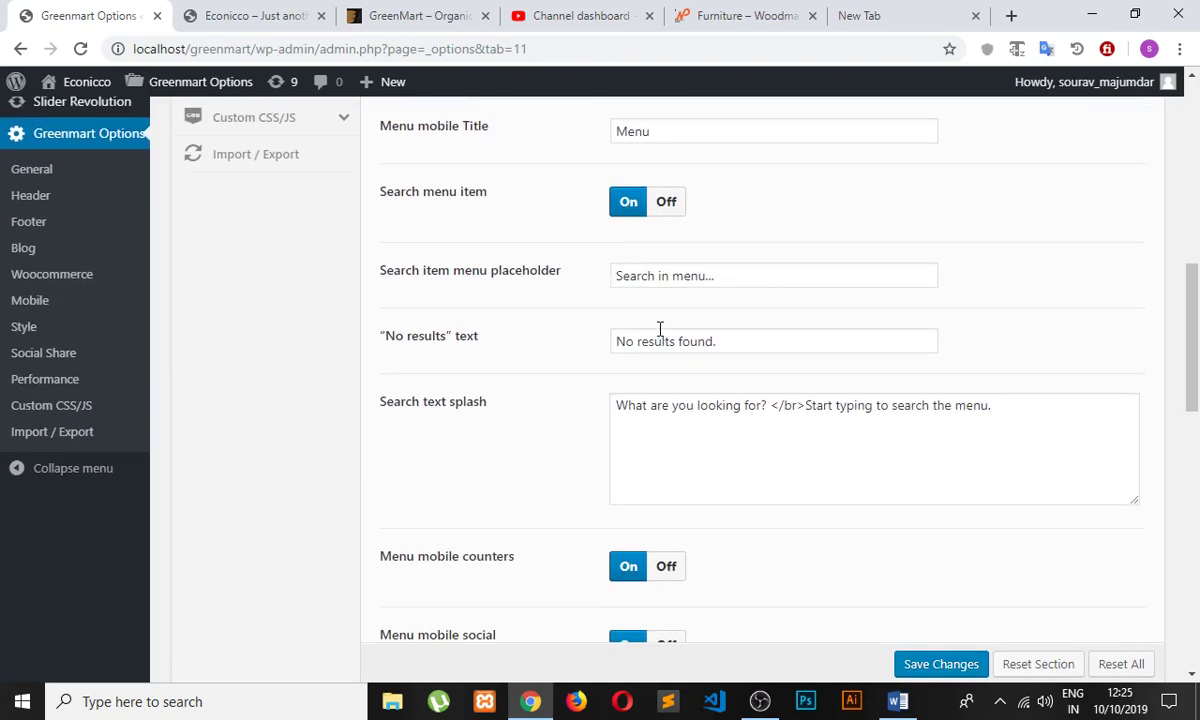
scroll(660, 332, down, 2)
scroll(660, 336, down, 2)
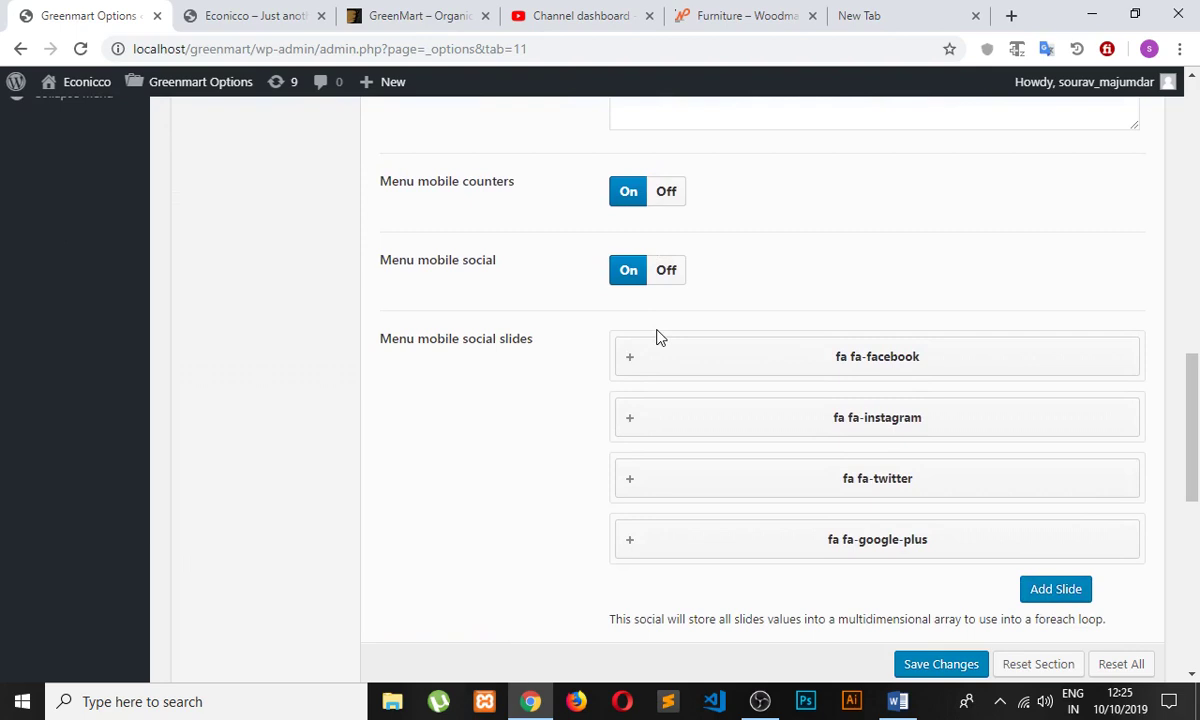
click(660, 191)
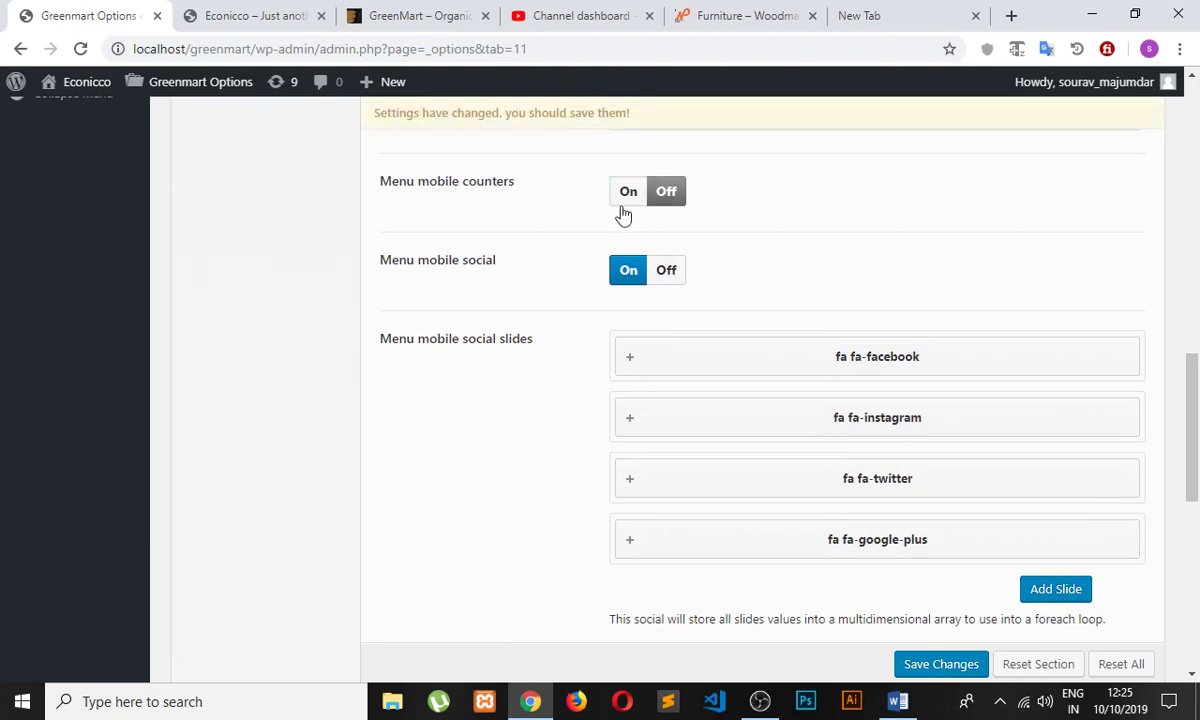
click(941, 664)
- Look over the remaining mobile menu settings for the social slides and the main menu tab
scroll(886, 556, down, 2)
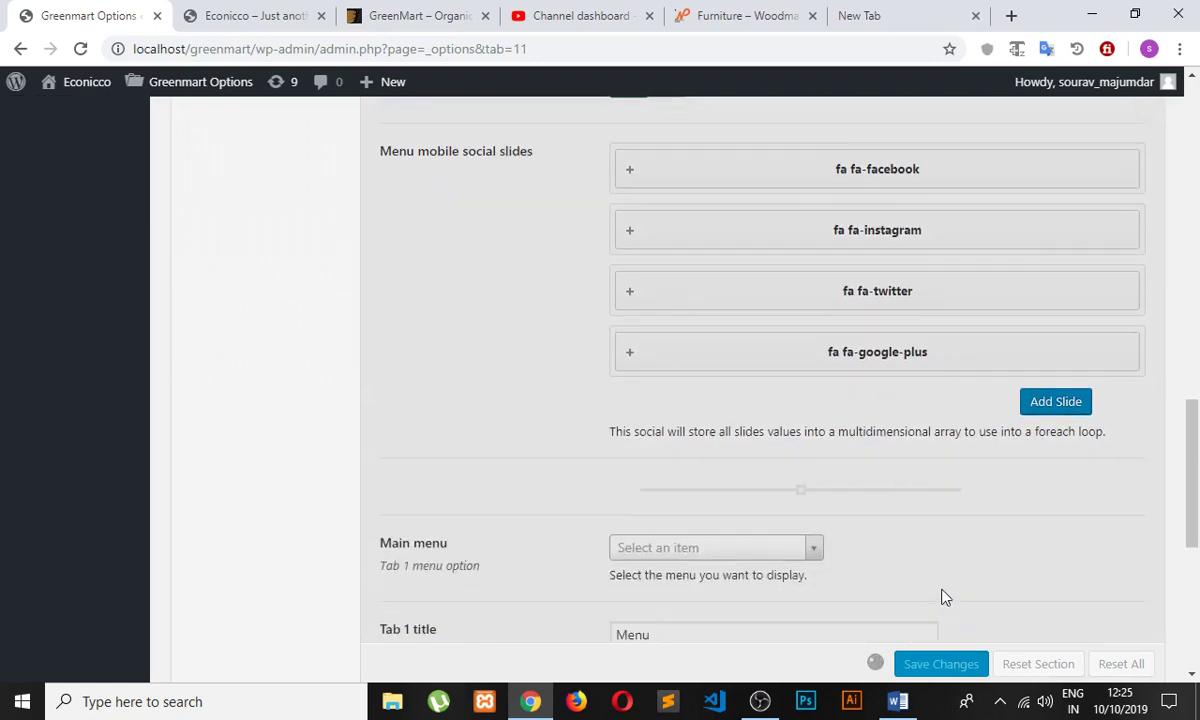
scroll(940, 598, down, 3)
scroll(779, 368, up, 5)
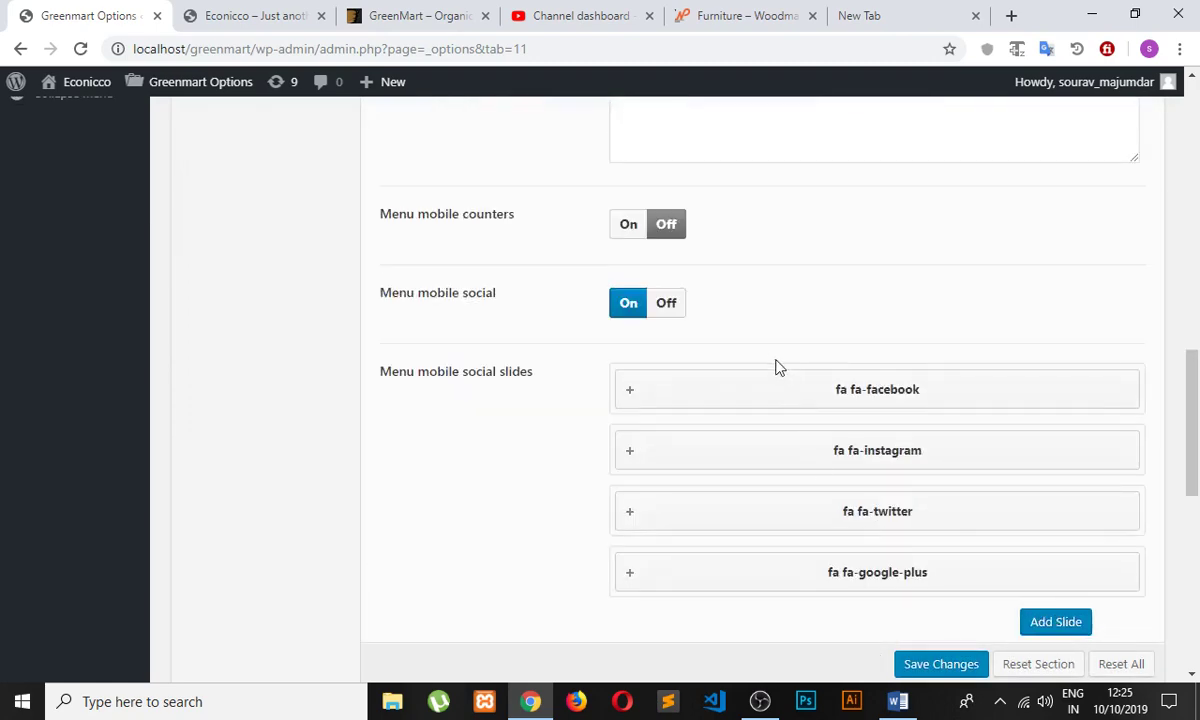
scroll(775, 365, up, 3)
- Reload the phone-width storefront, check the item counters and social links in its mobile menu, and return to the theme options
click(250, 17)
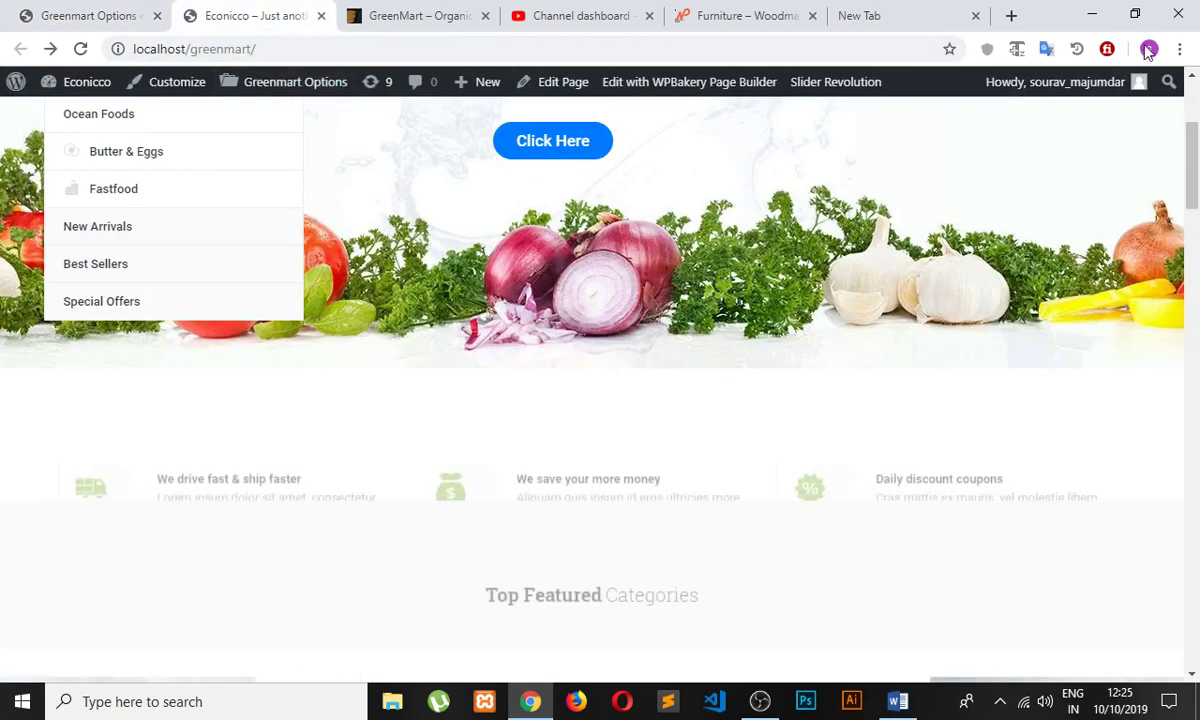
click(1135, 14)
click(309, 57)
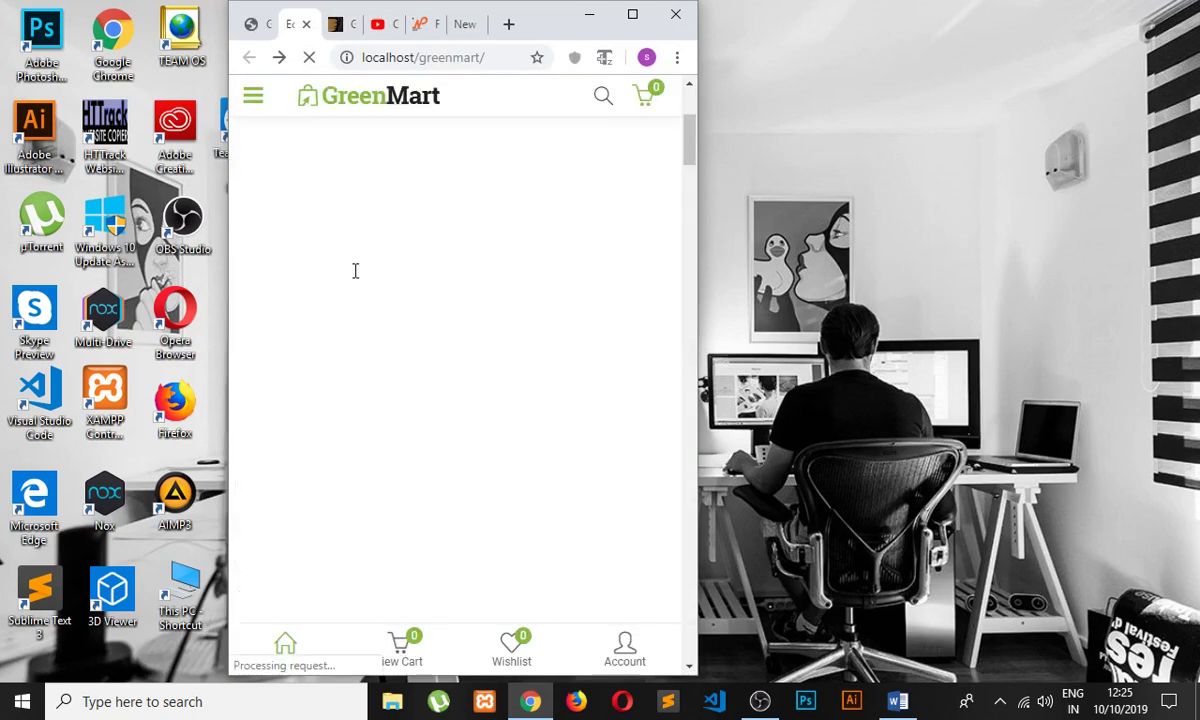
scroll(362, 302, down, 5)
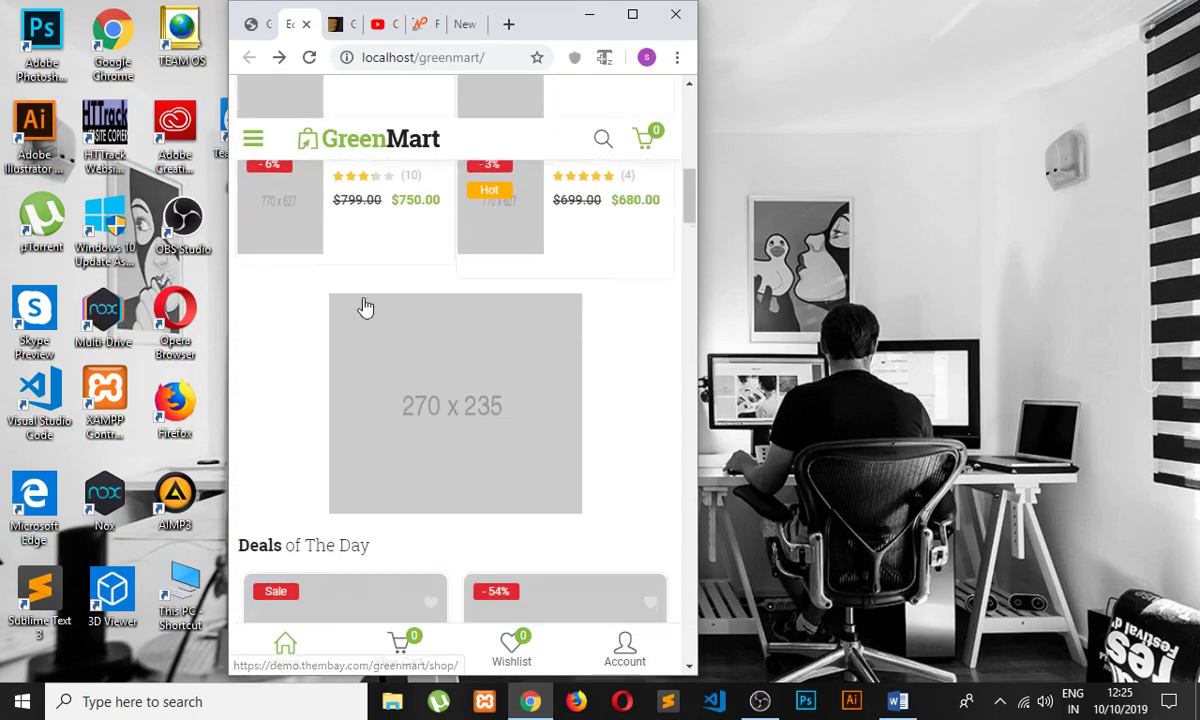
click(254, 143)
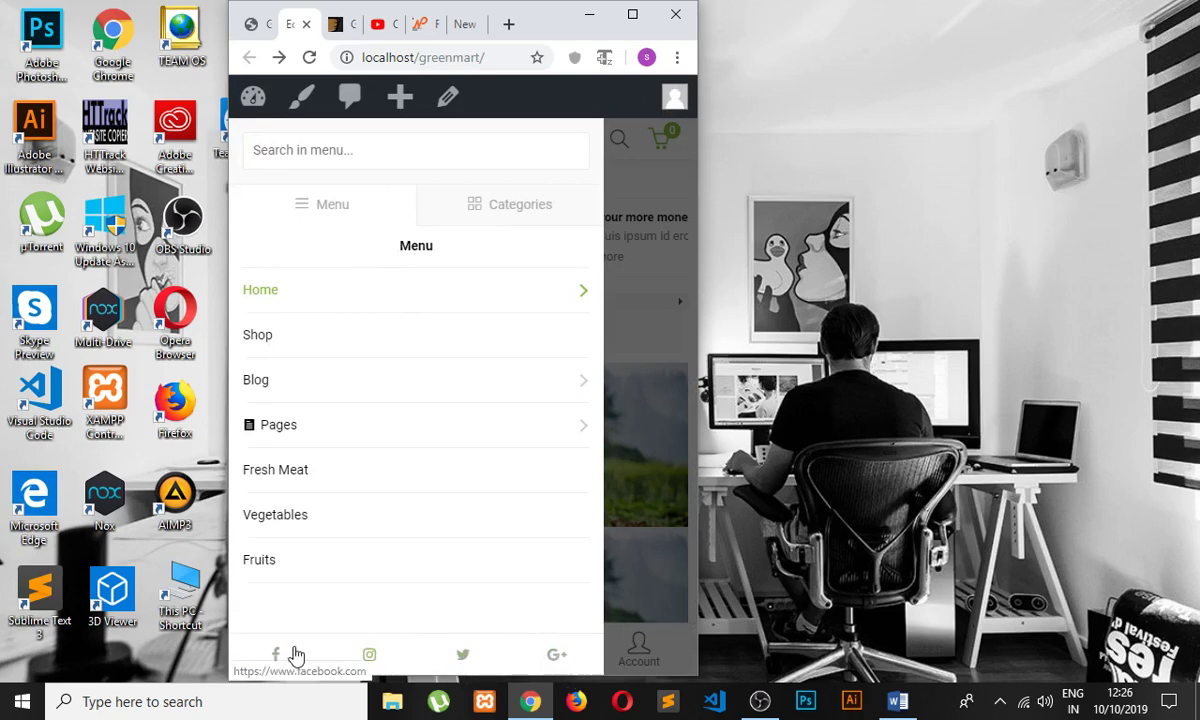
click(258, 24)
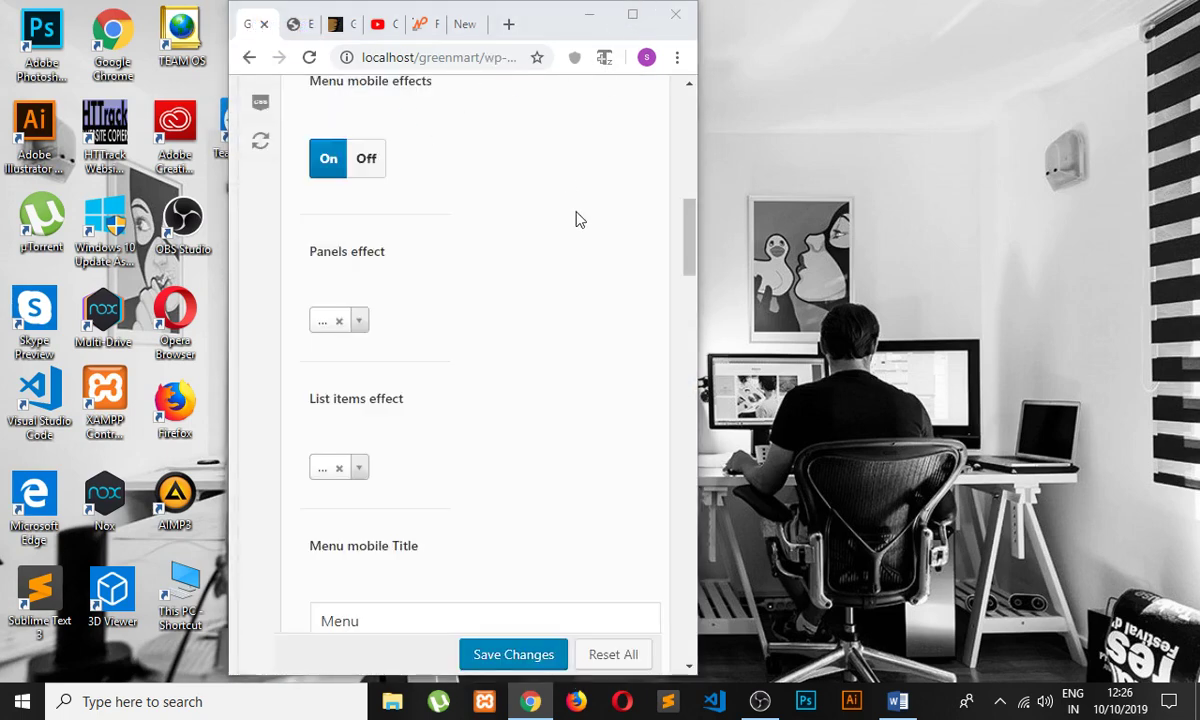
- Return to the full-size theme options, turn off Menu mobile social, and save the changes
click(633, 14)
scroll(563, 240, down, 5)
scroll(568, 260, up, 3)
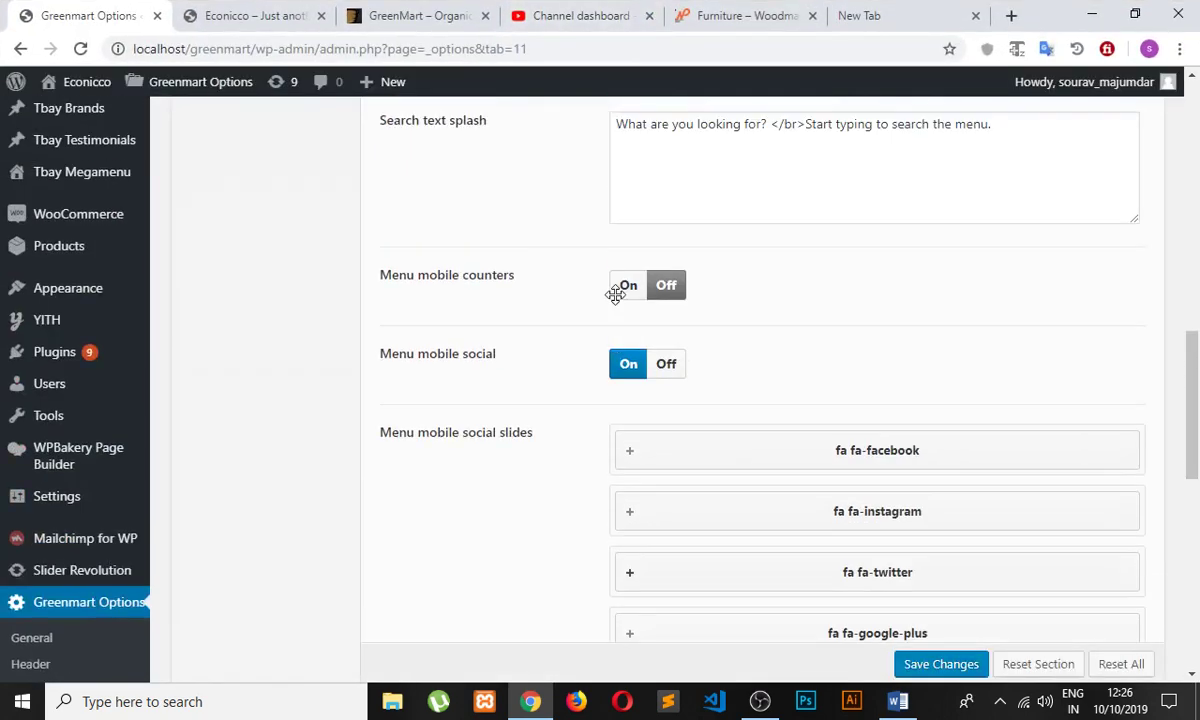
scroll(600, 290, down, 1)
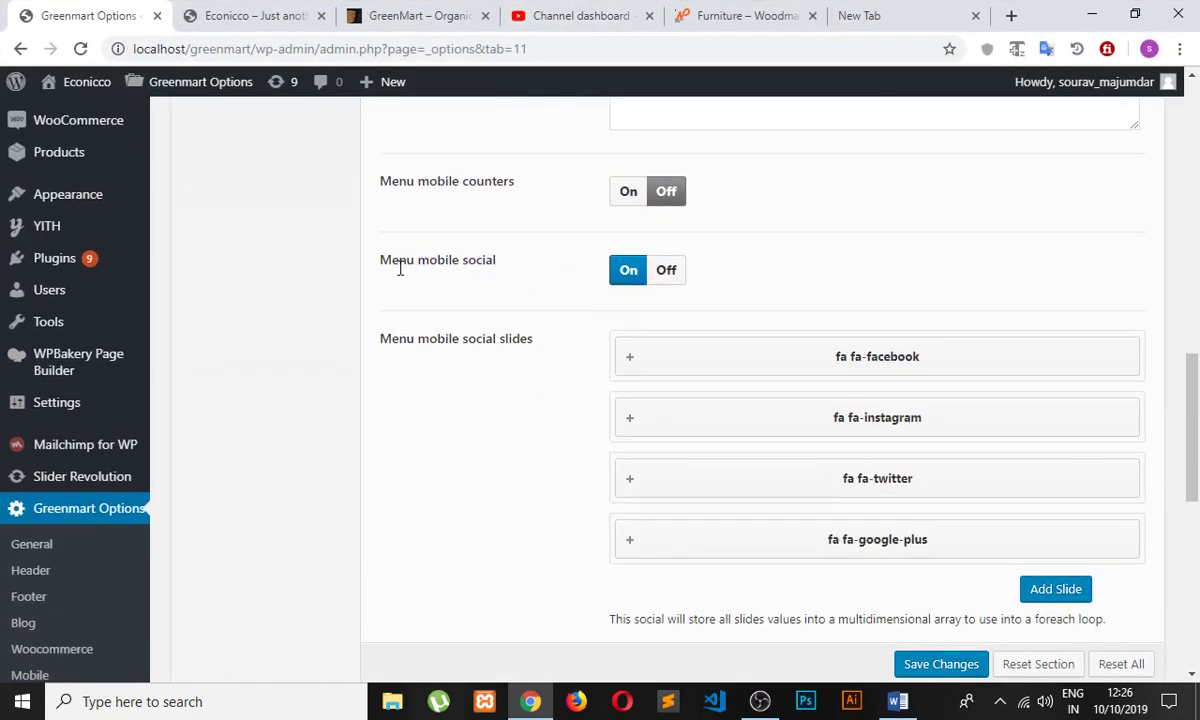
click(663, 272)
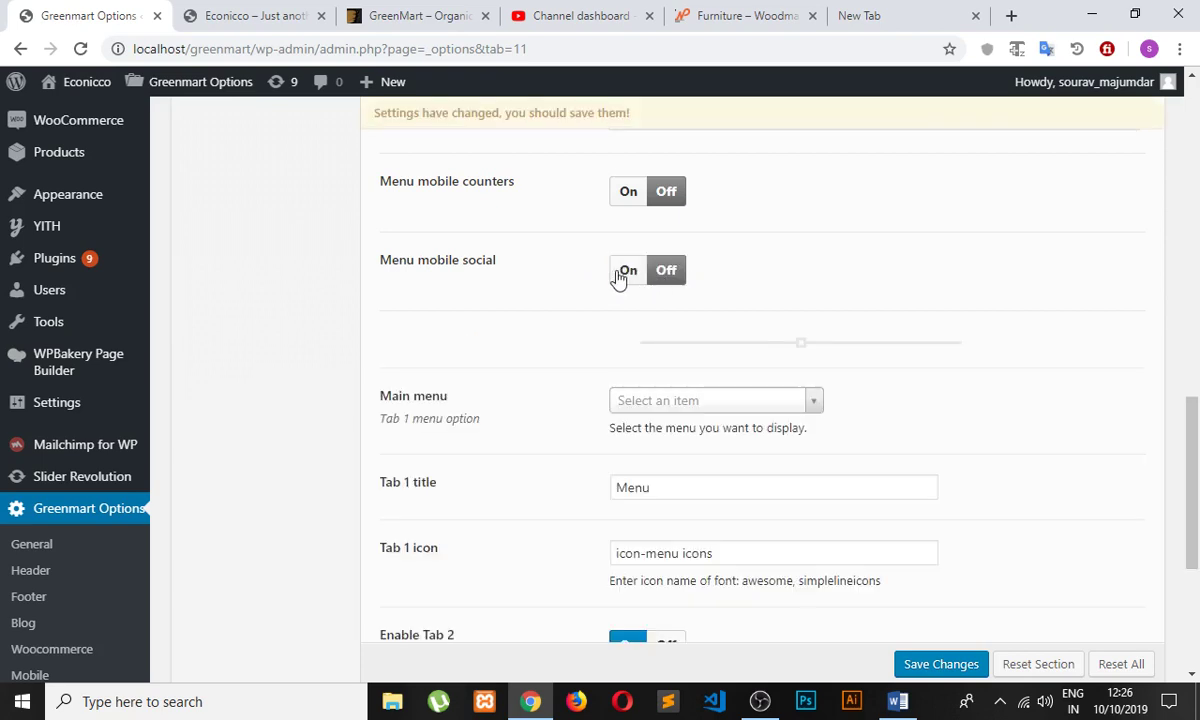
click(643, 277)
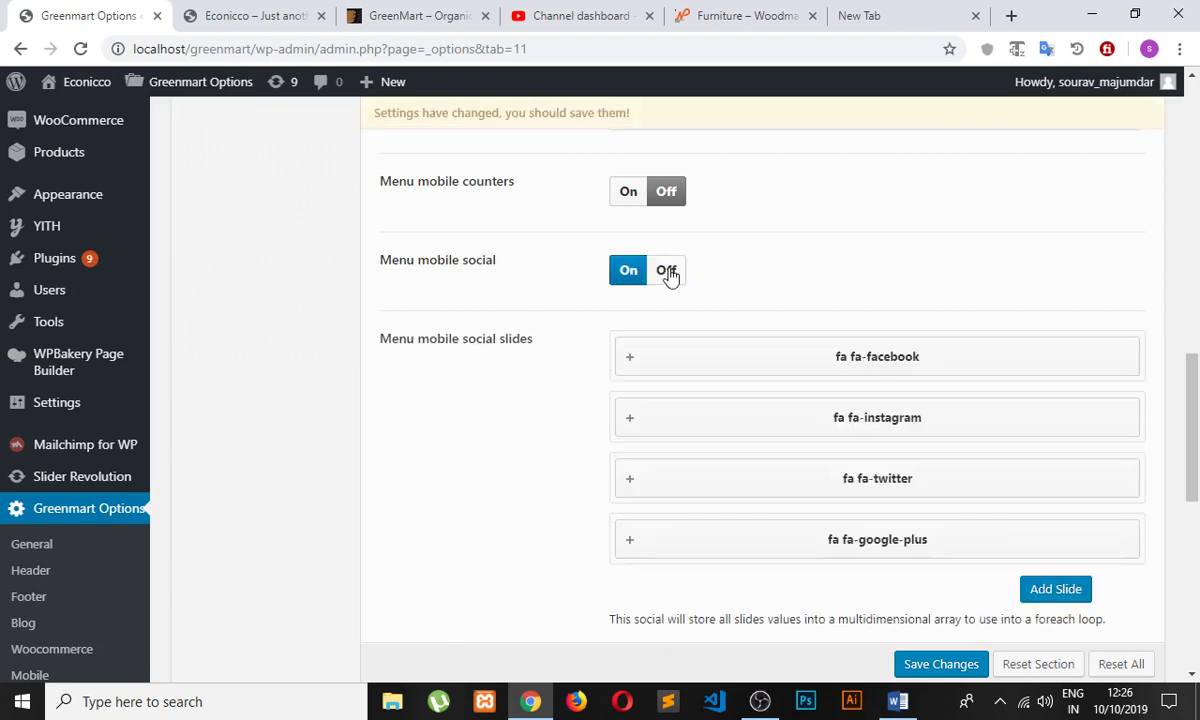
click(668, 276)
click(632, 276)
click(668, 272)
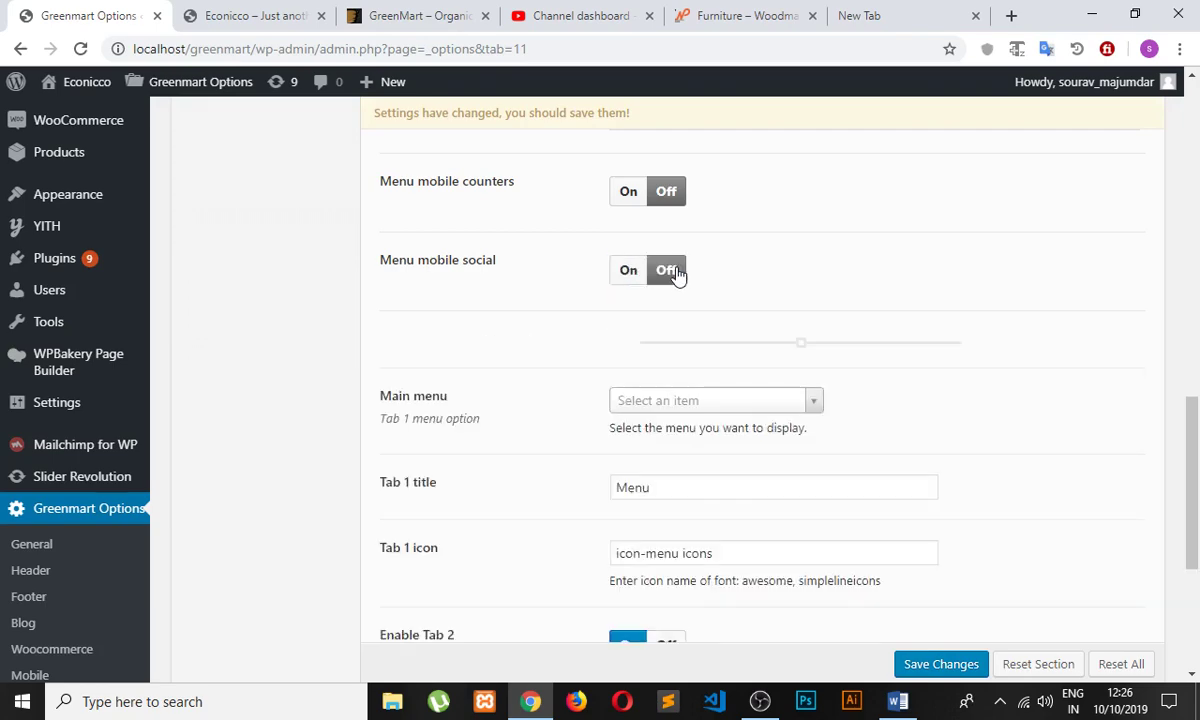
scroll(760, 364, down, 3)
click(953, 670)
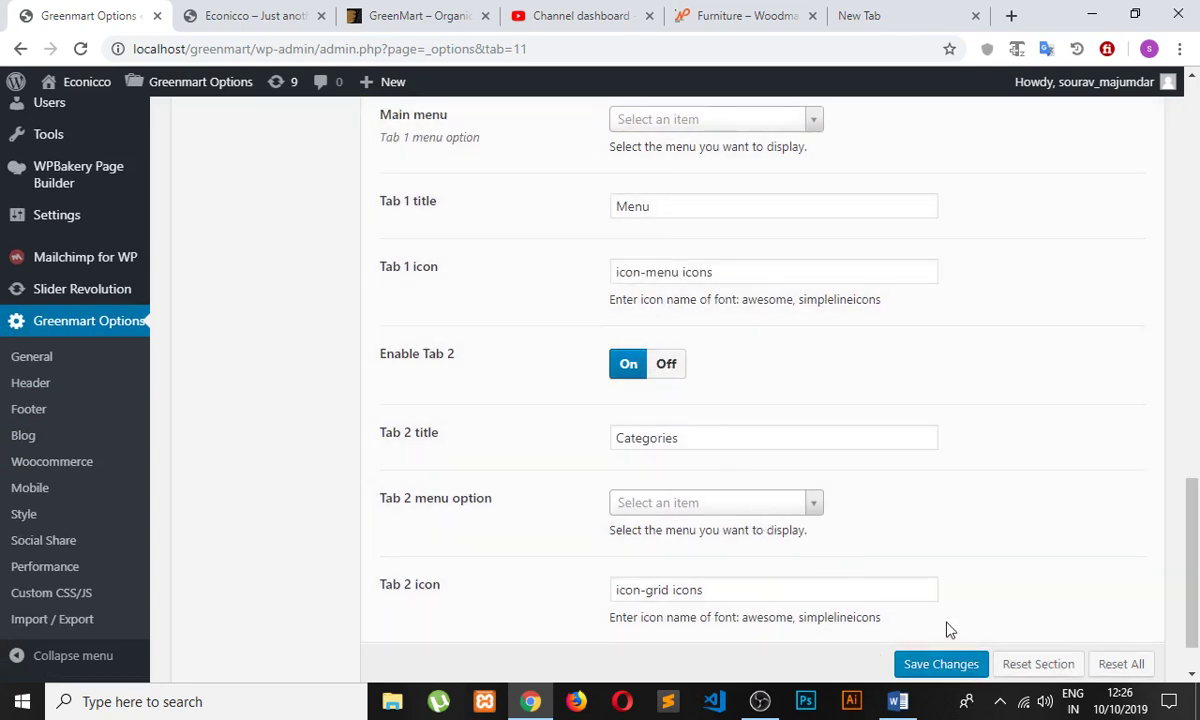
click(946, 666)
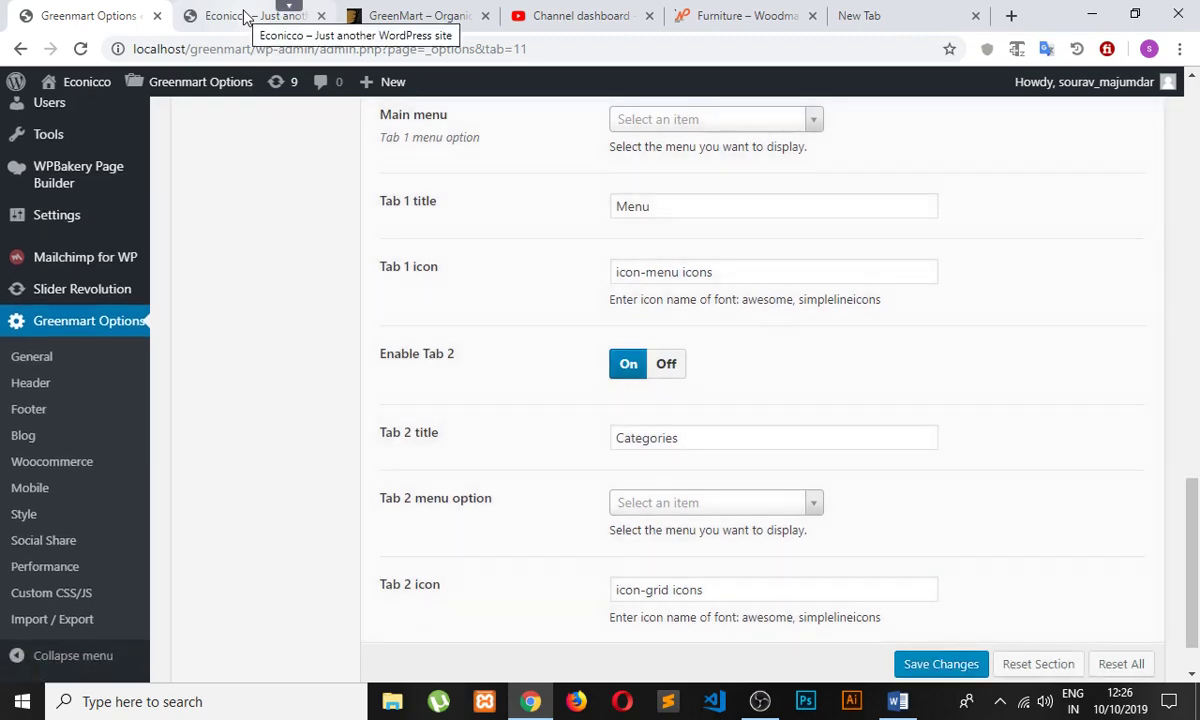
- Reload the storefront at phone width, check its mobile menu for the social links, and return to the full-size theme options
click(245, 16)
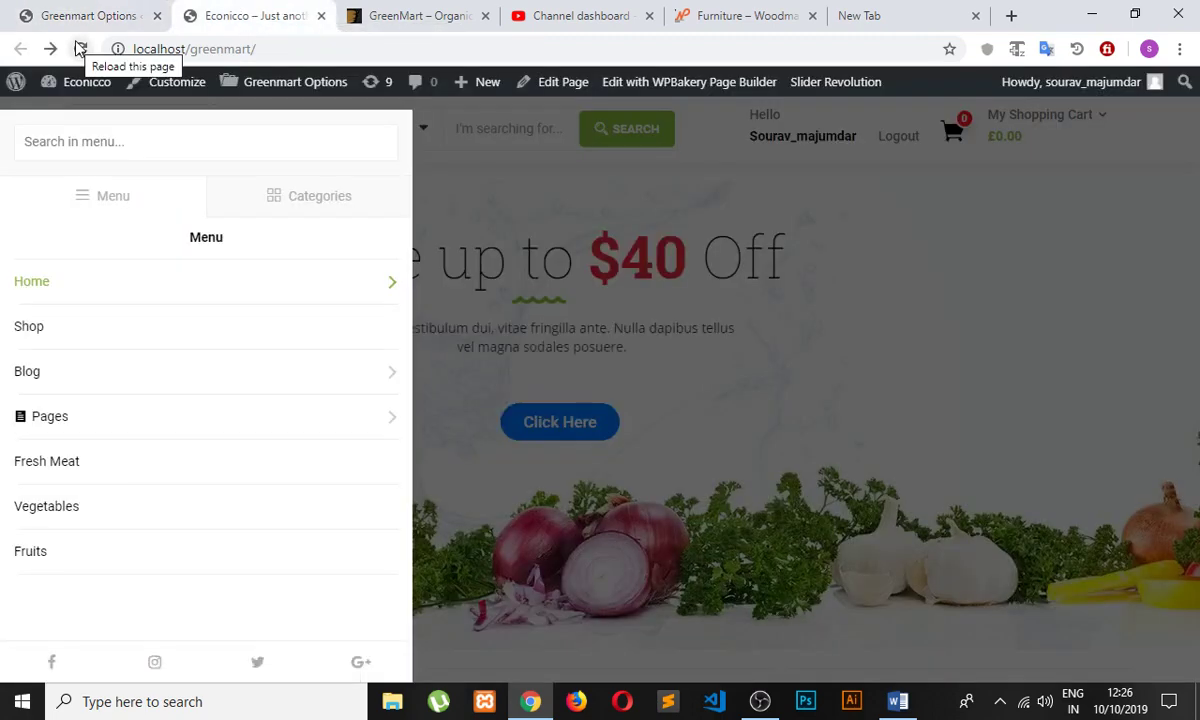
click(80, 48)
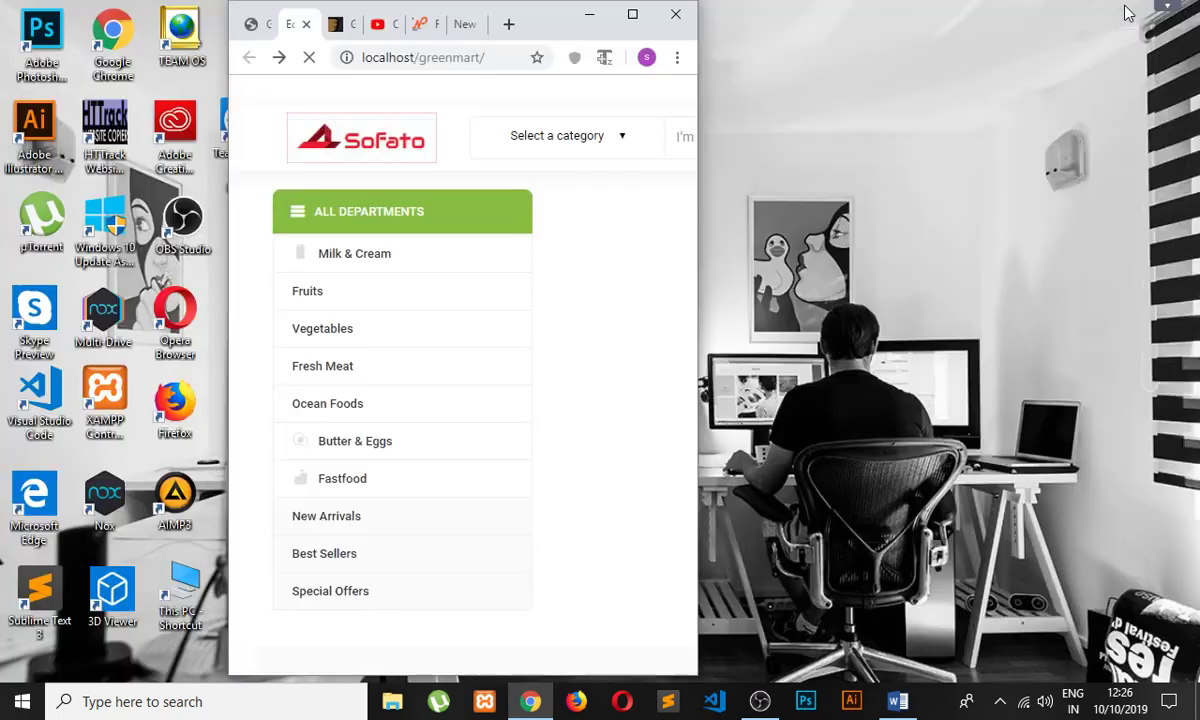
double_click(1056, 12)
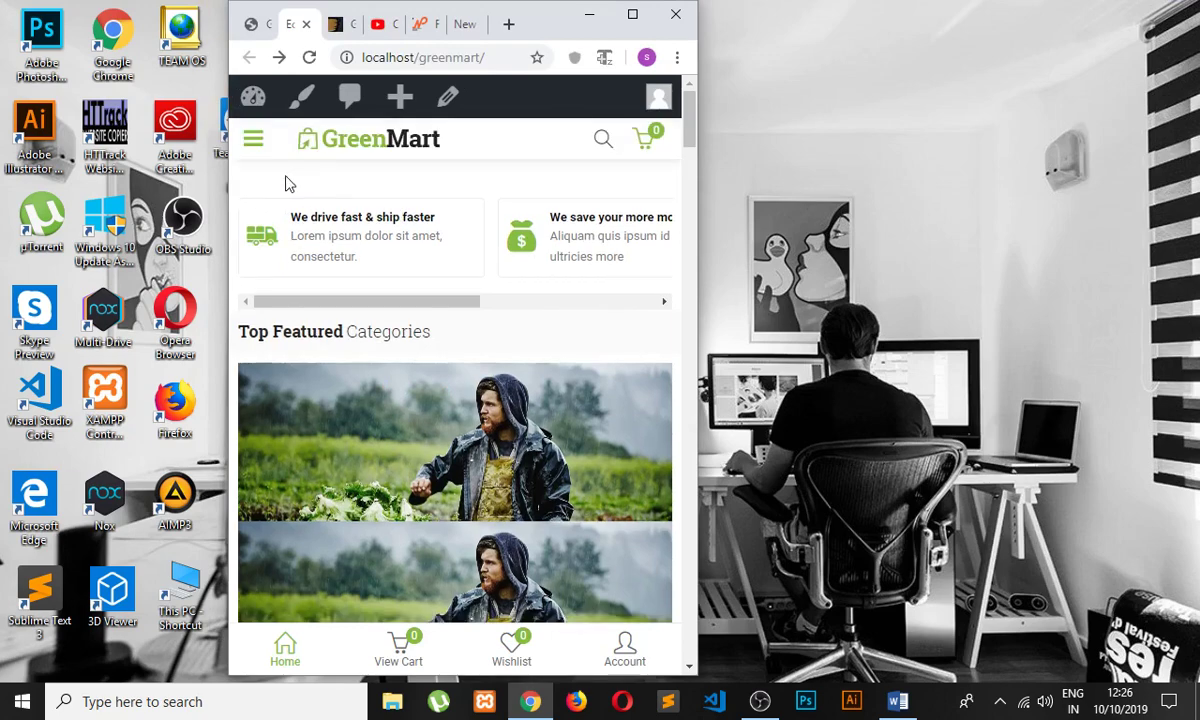
click(255, 145)
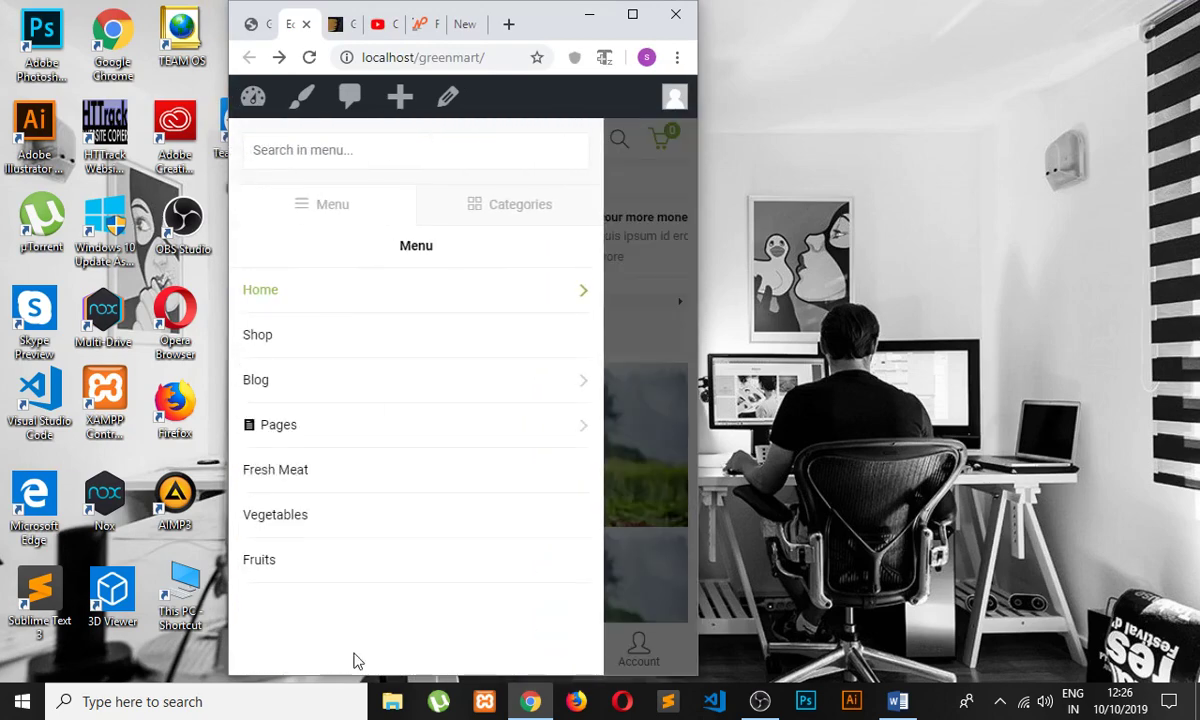
click(620, 288)
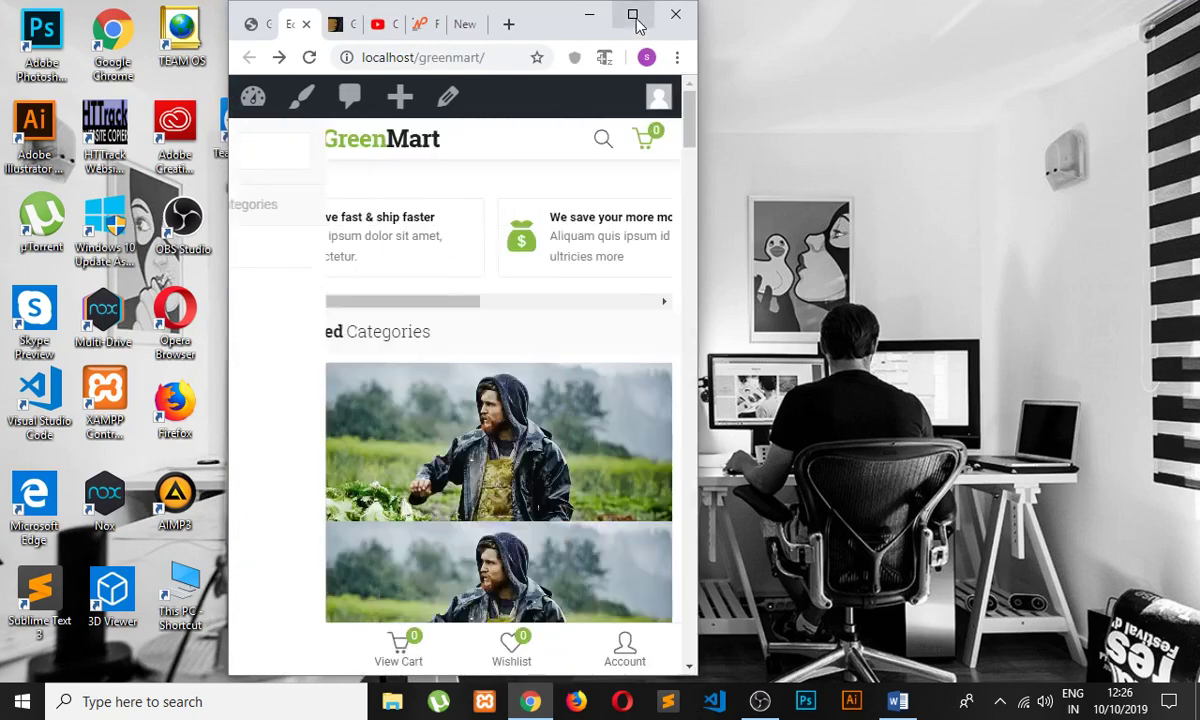
click(632, 14)
click(104, 18)
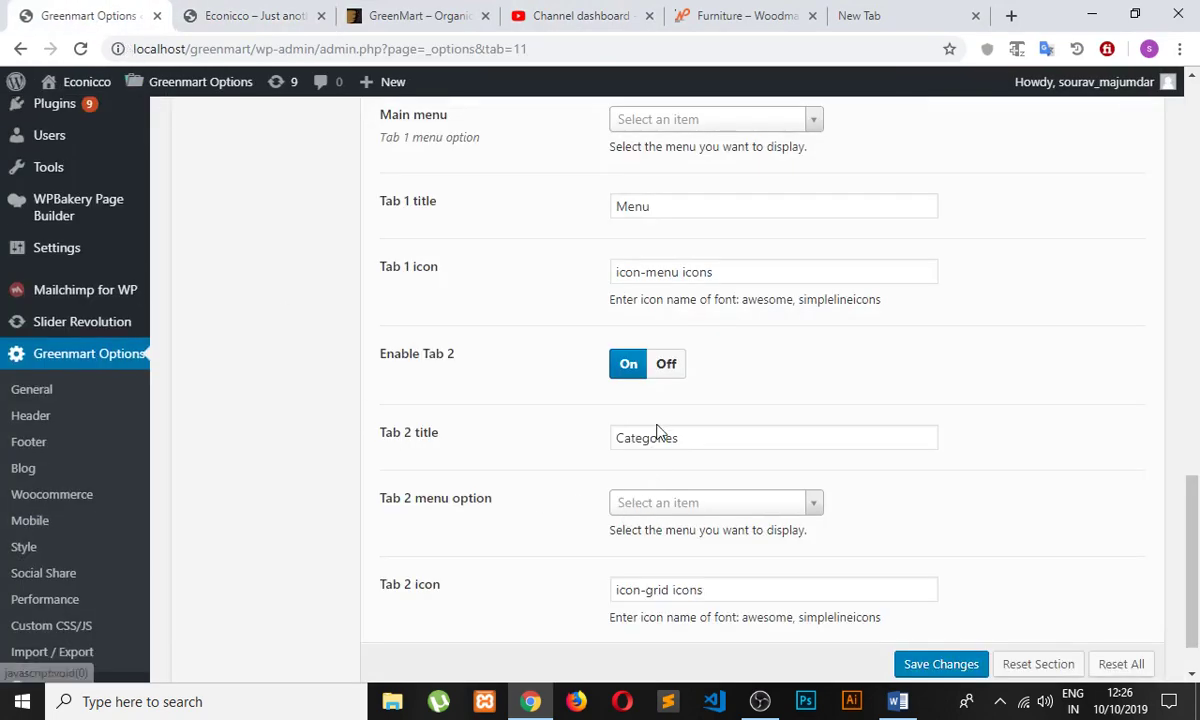
- Turn Menu mobile social back on, leave Enable Tab 2 on, and save the changes
click(664, 370)
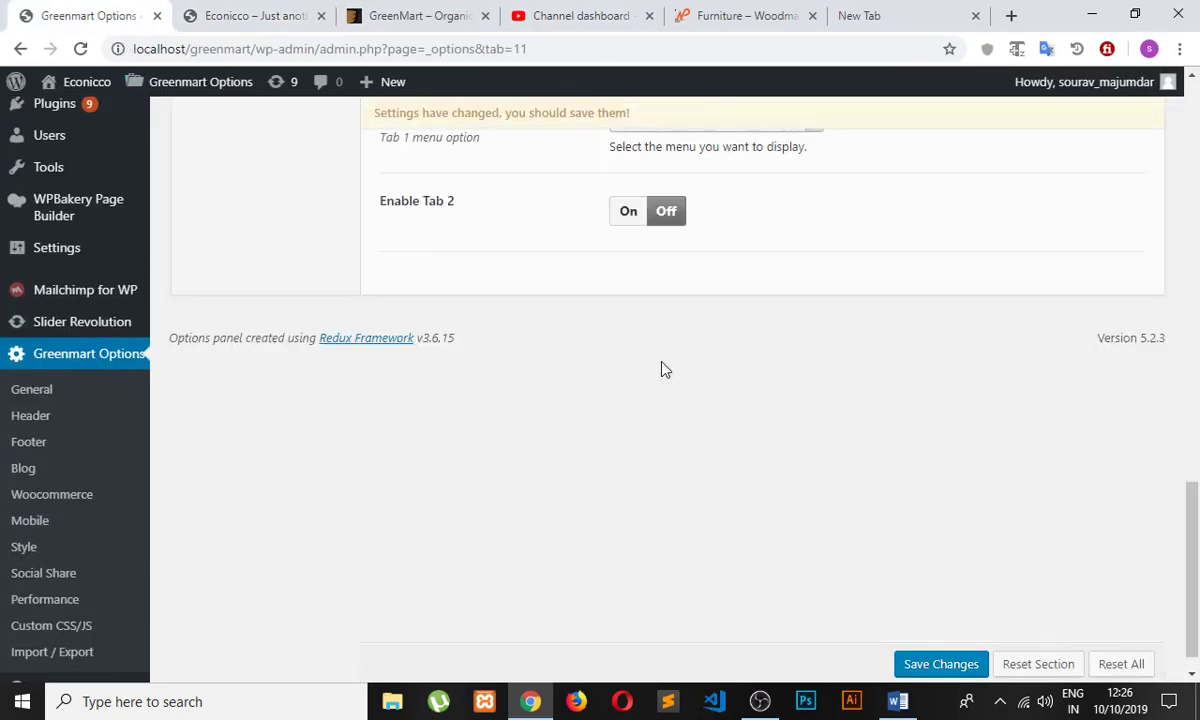
click(628, 211)
scroll(652, 365, up, 1)
scroll(652, 365, up, 1)
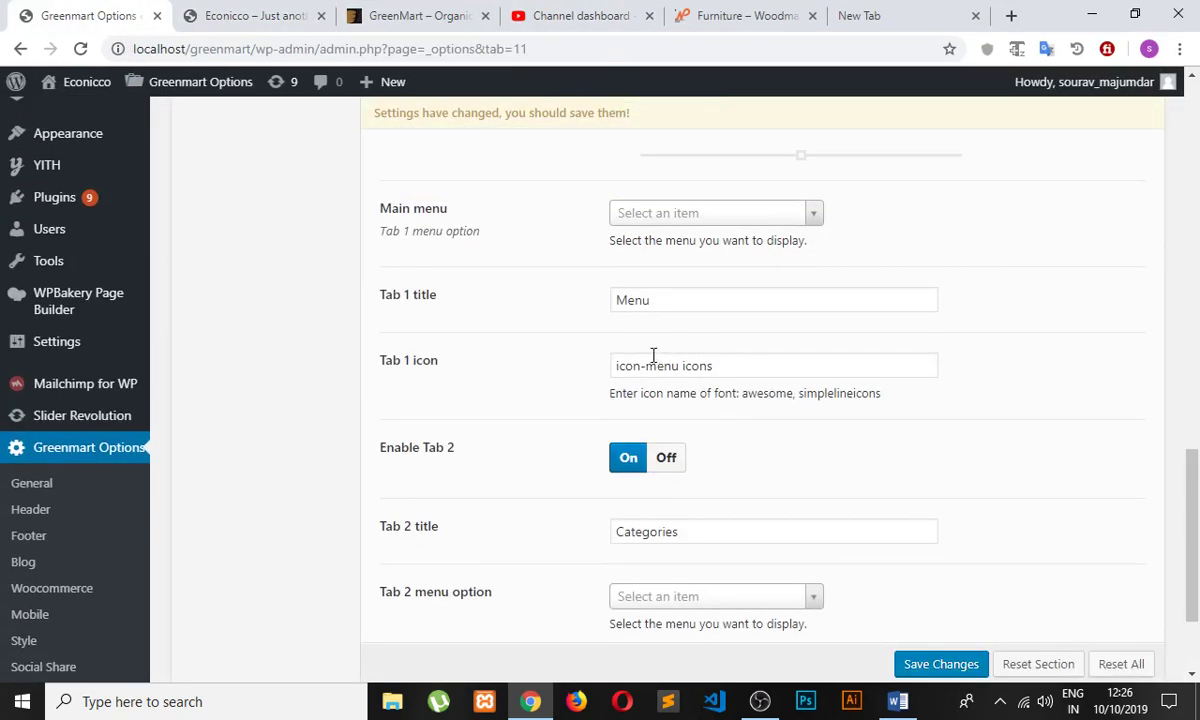
scroll(659, 322, up, 1)
scroll(659, 351, up, 2)
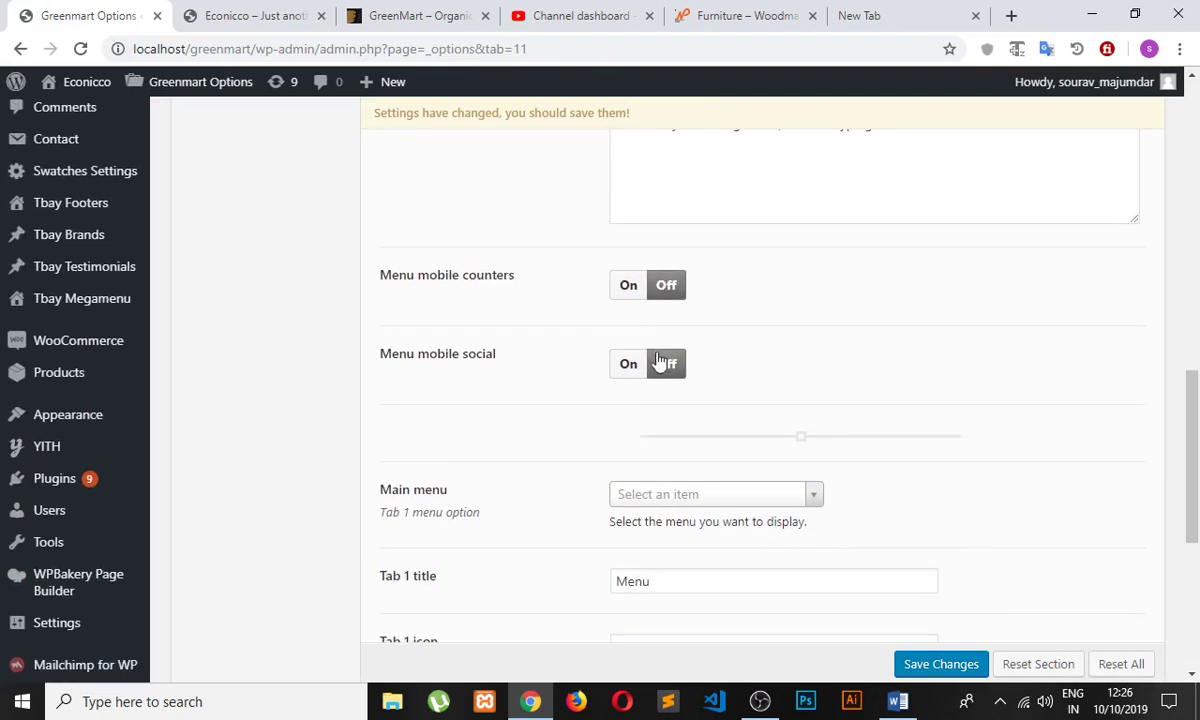
click(628, 364)
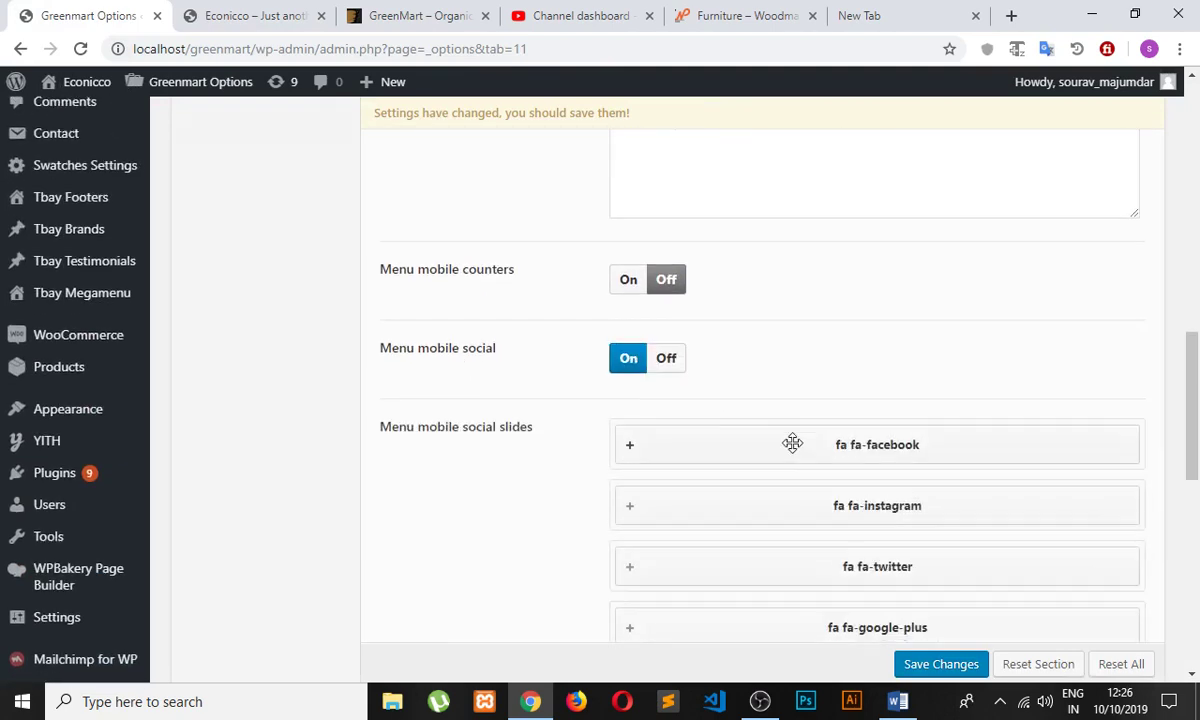
scroll(850, 520, down, 4)
click(942, 665)
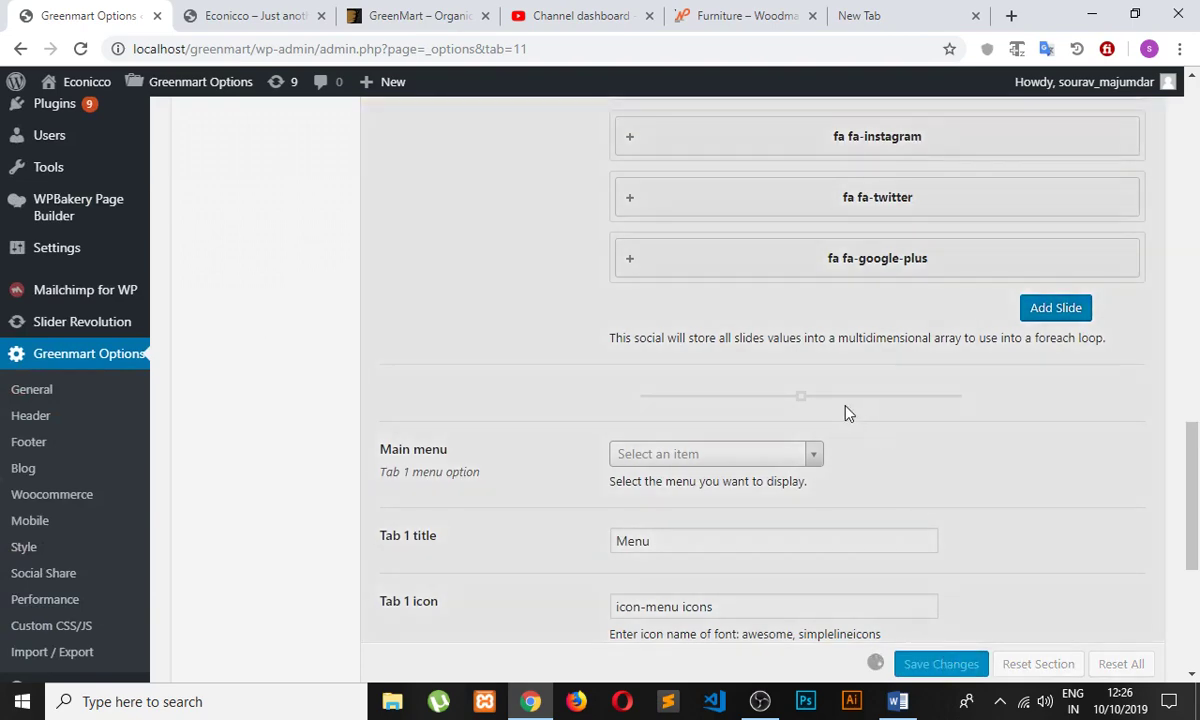
- Look over the mobile menu's tab 1 and tab 2 settings, including the choices offered for Main menu
scroll(790, 383, down, 3)
scroll(840, 432, down, 1)
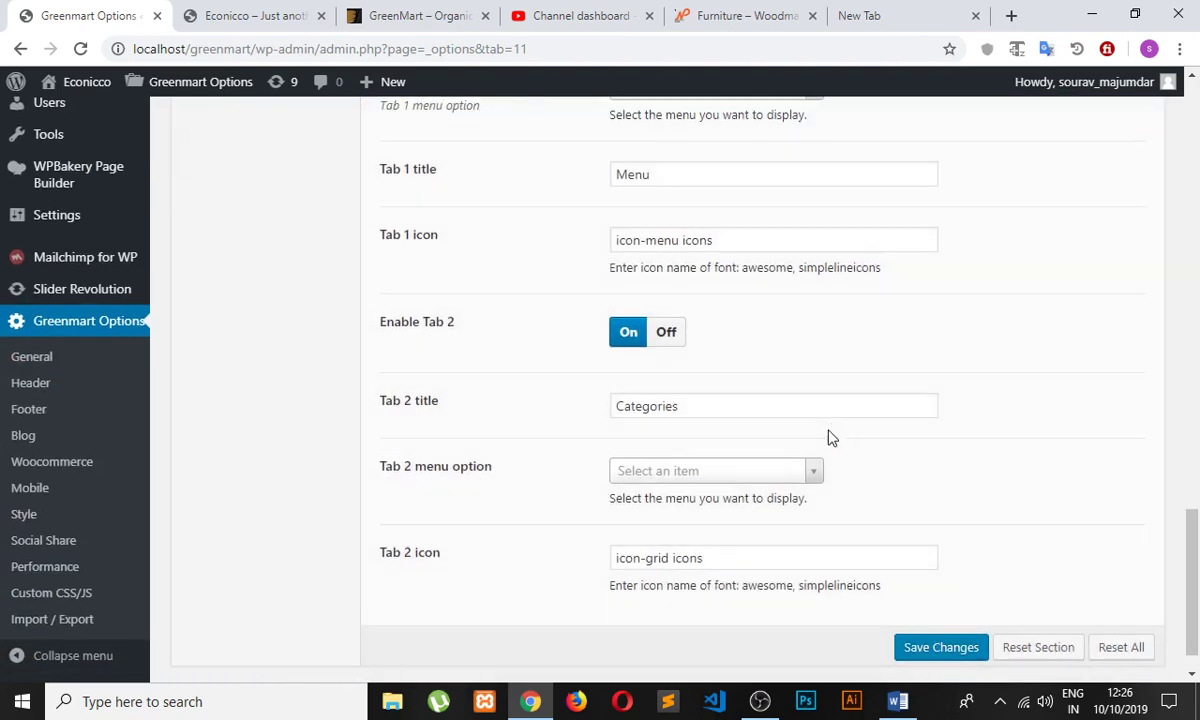
scroll(829, 440, up, 3)
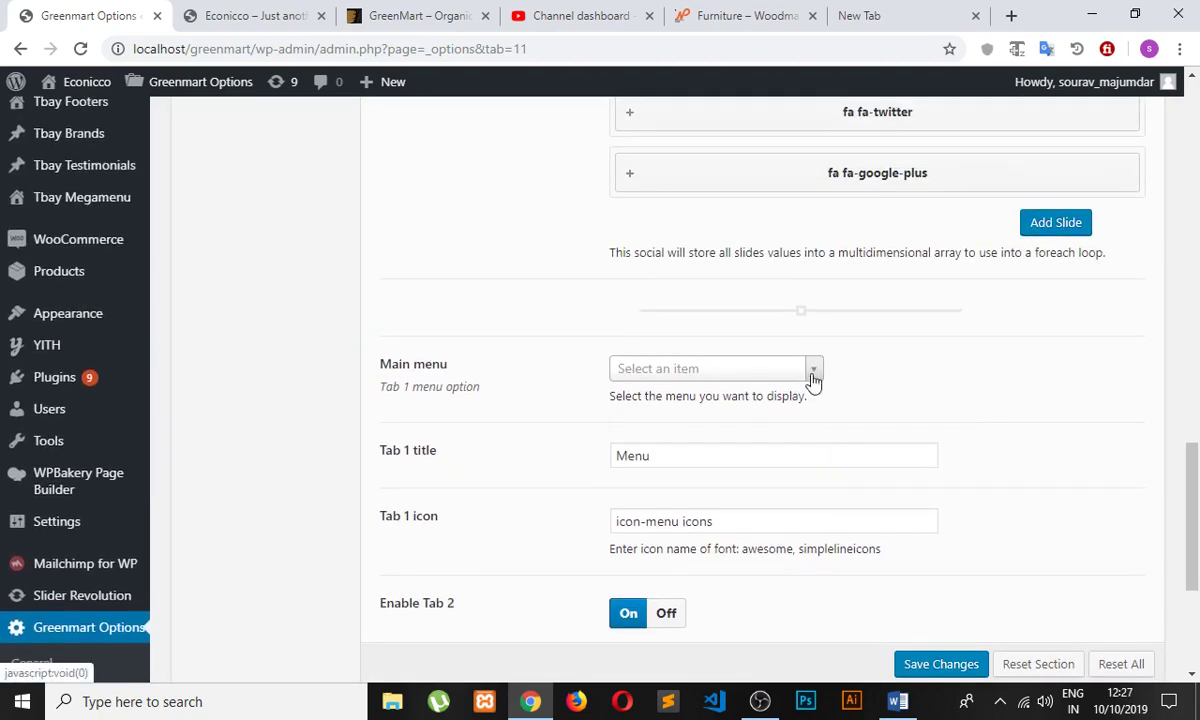
click(812, 373)
click(813, 376)
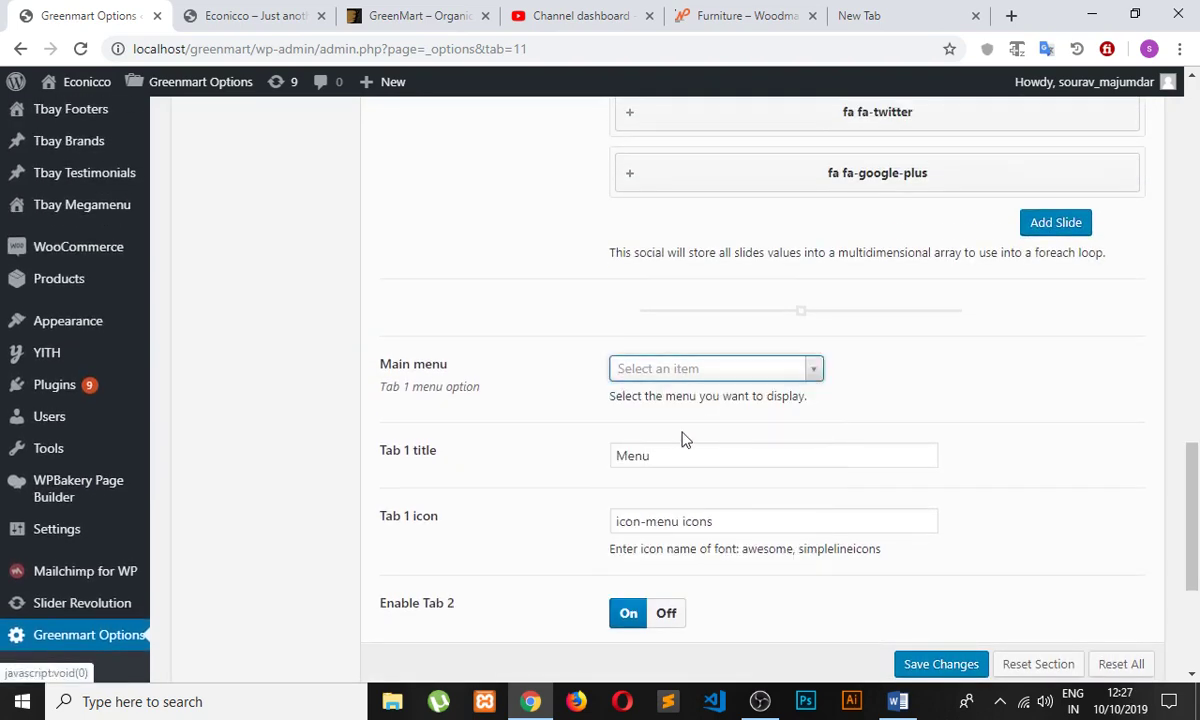
scroll(589, 453, down, 1)
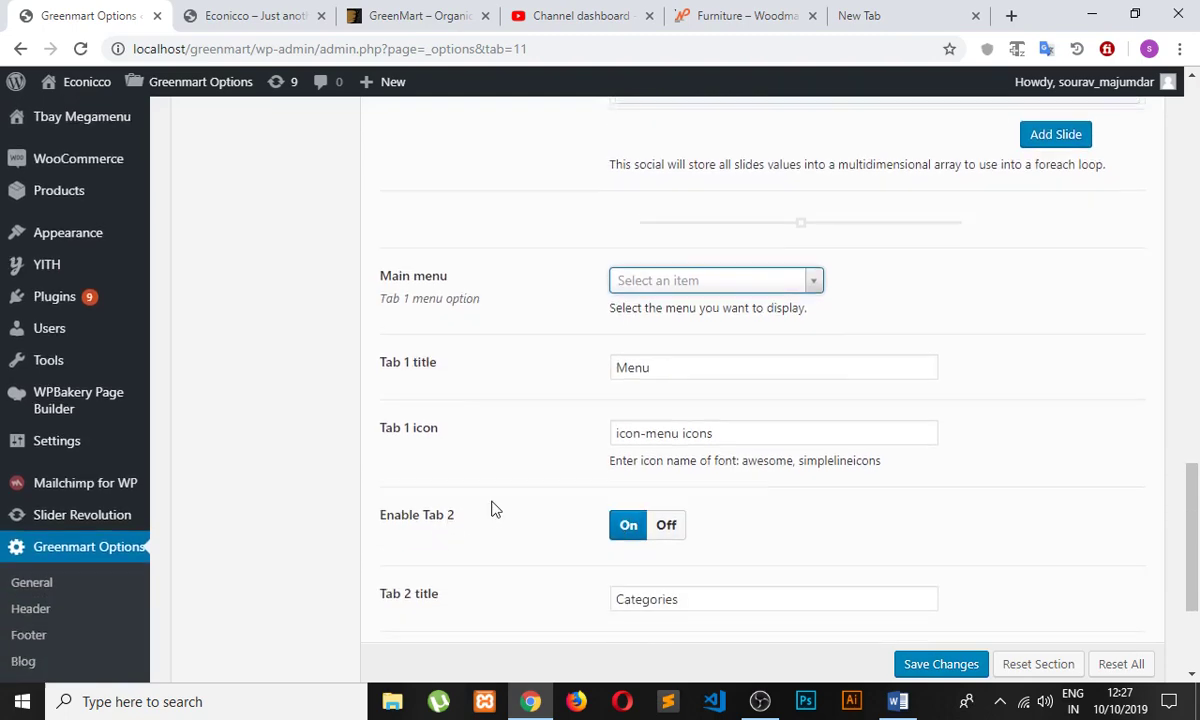
scroll(911, 509, up, 2)
scroll(905, 525, down, 2)
- Turn off Enable Tab 2 in the mobile menu settings and save the changes
click(665, 519)
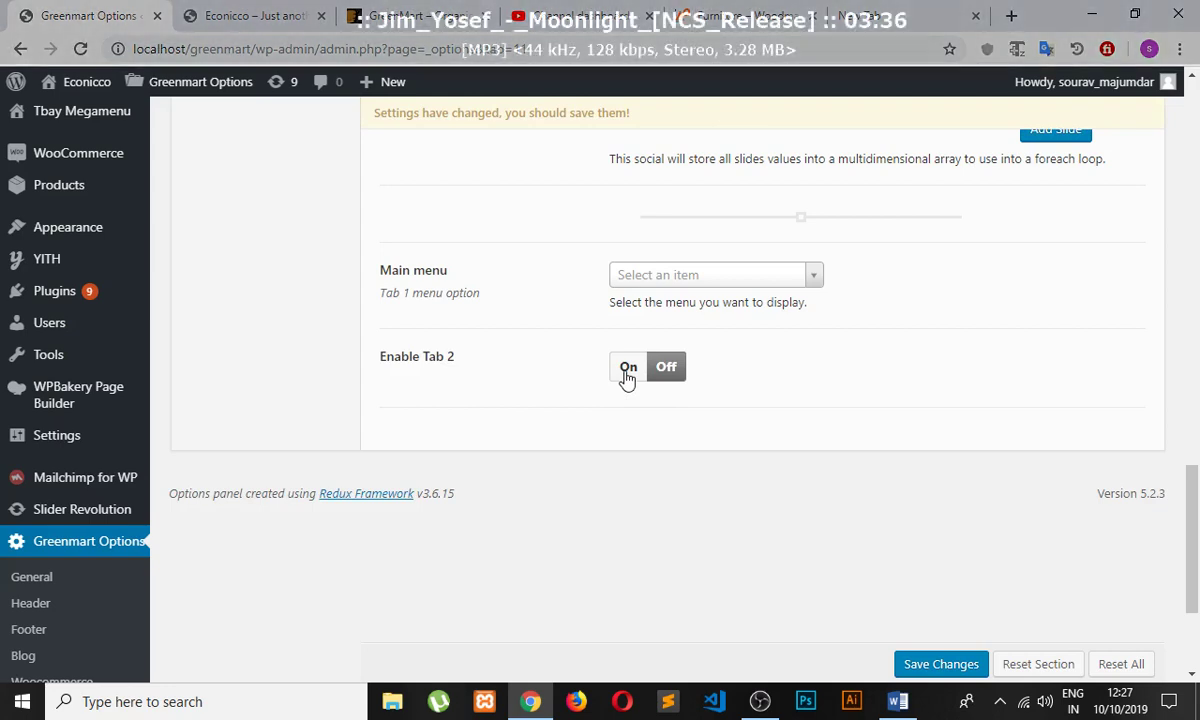
click(627, 372)
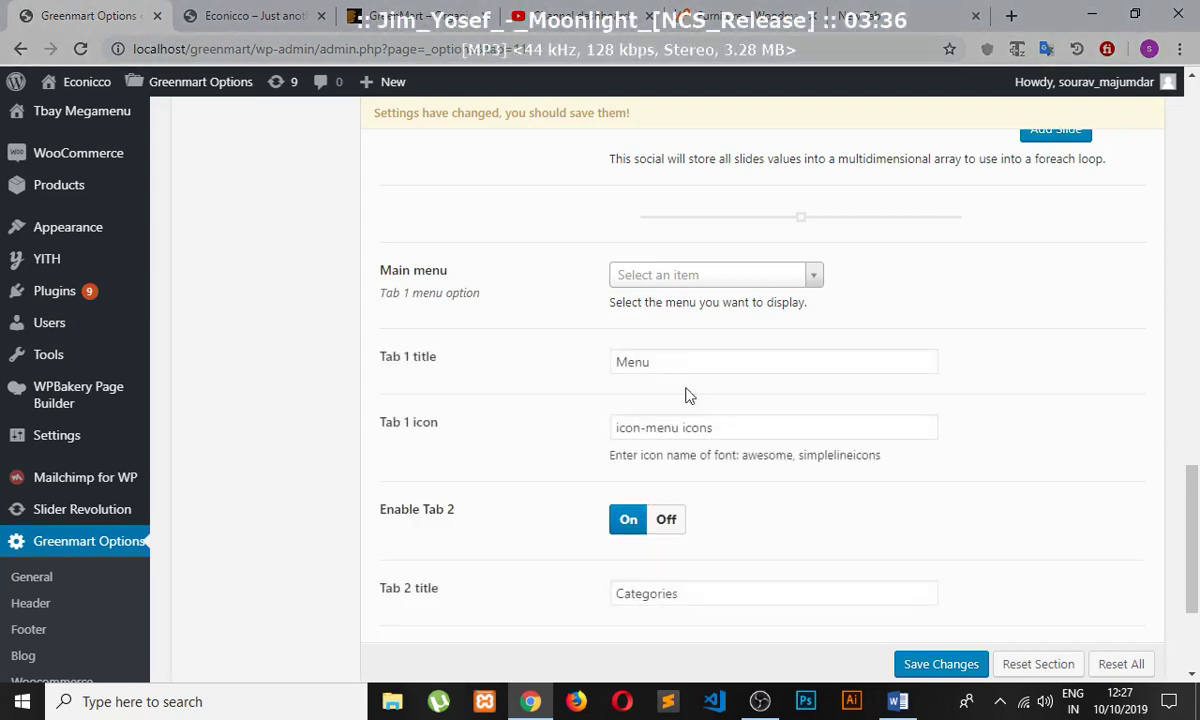
click(666, 519)
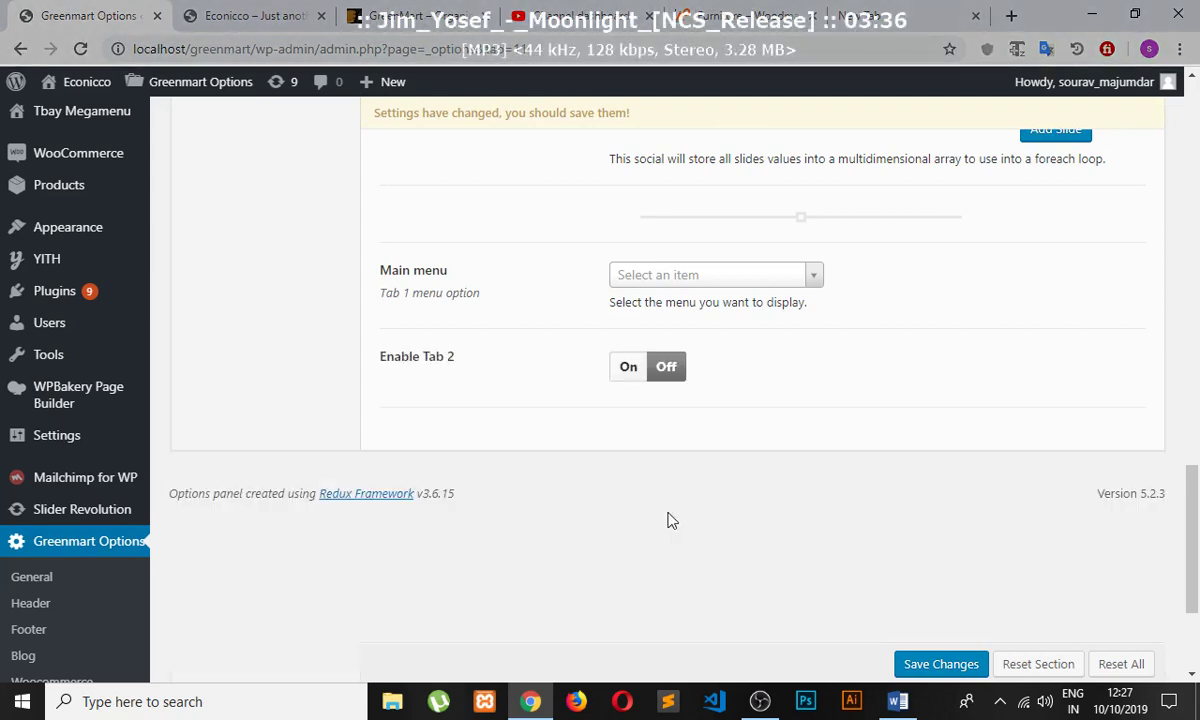
click(928, 668)
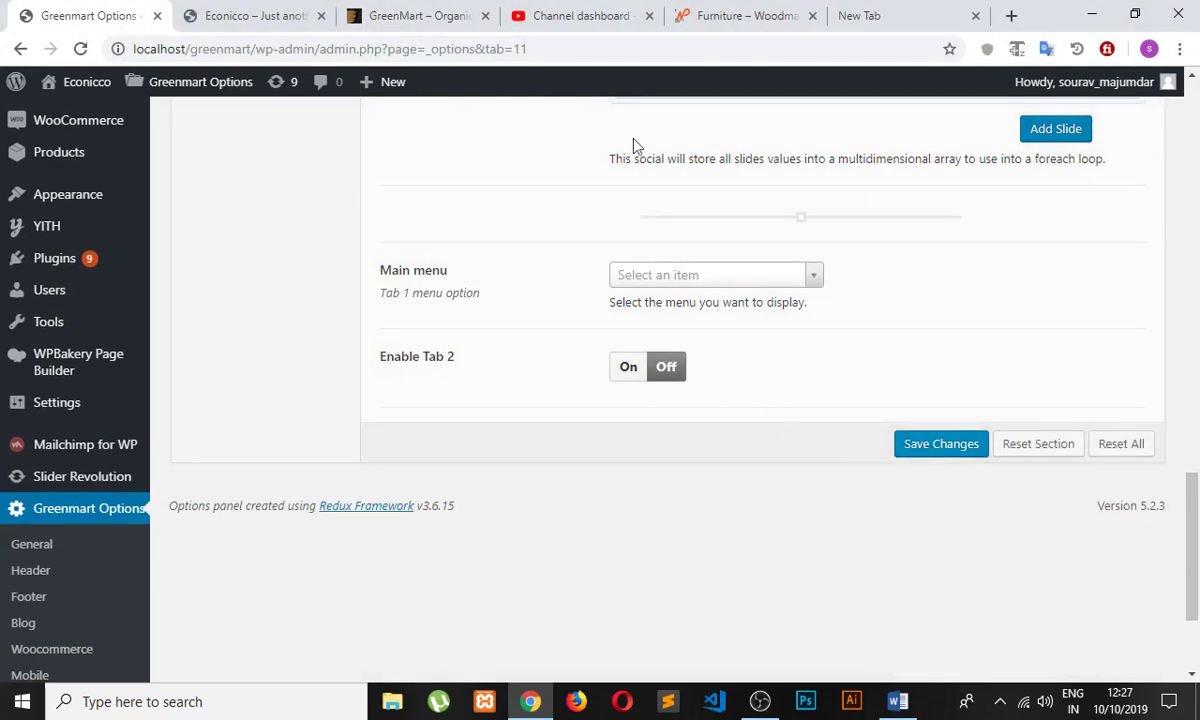
- Reload the storefront at phone width, check its mobile menu for the Categories tab, and return to the full-size theme options
click(216, 22)
click(80, 48)
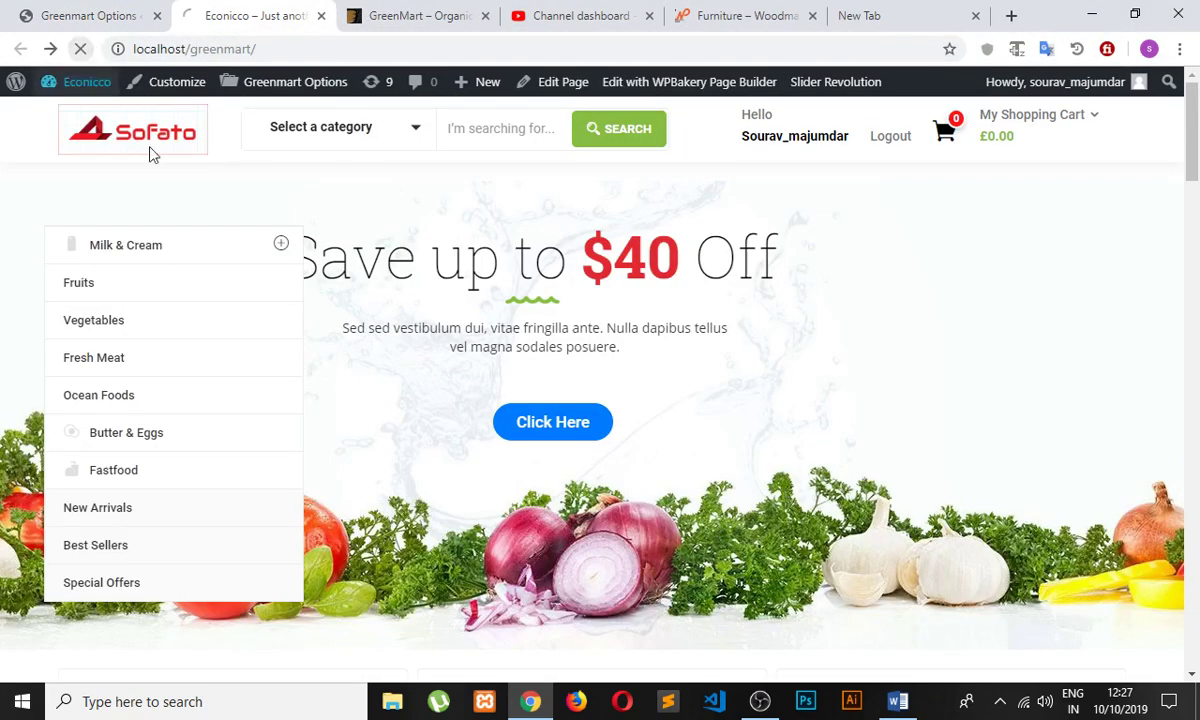
click(1137, 16)
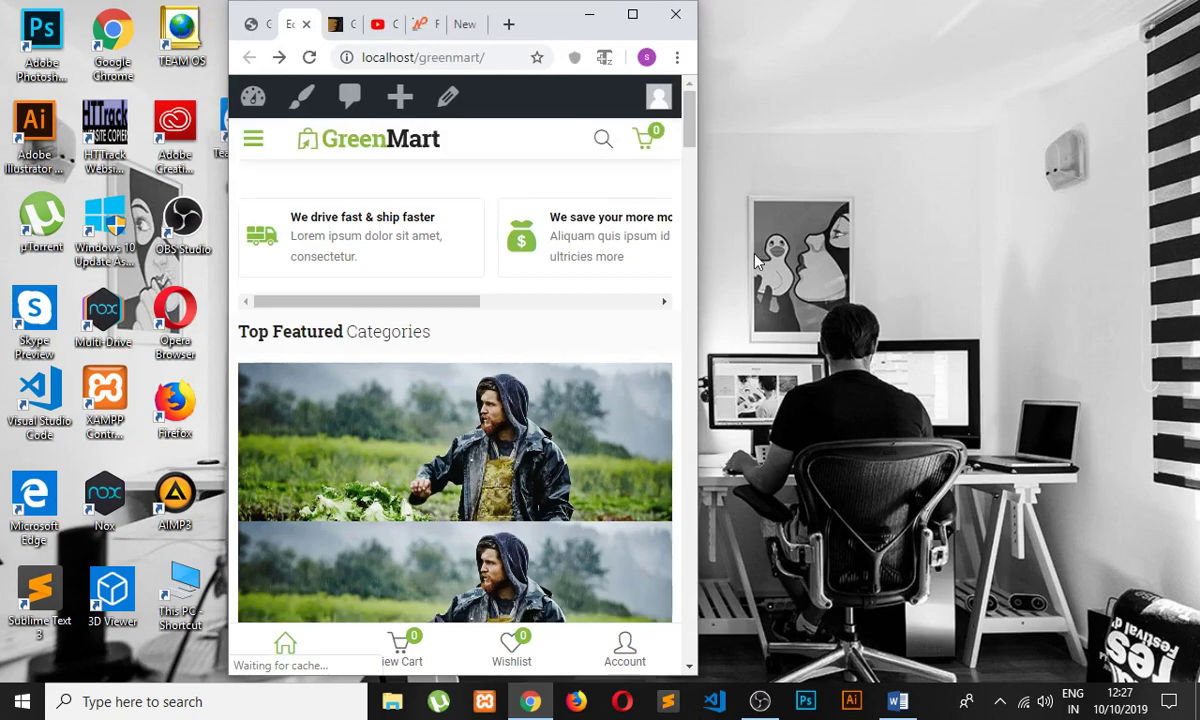
click(254, 142)
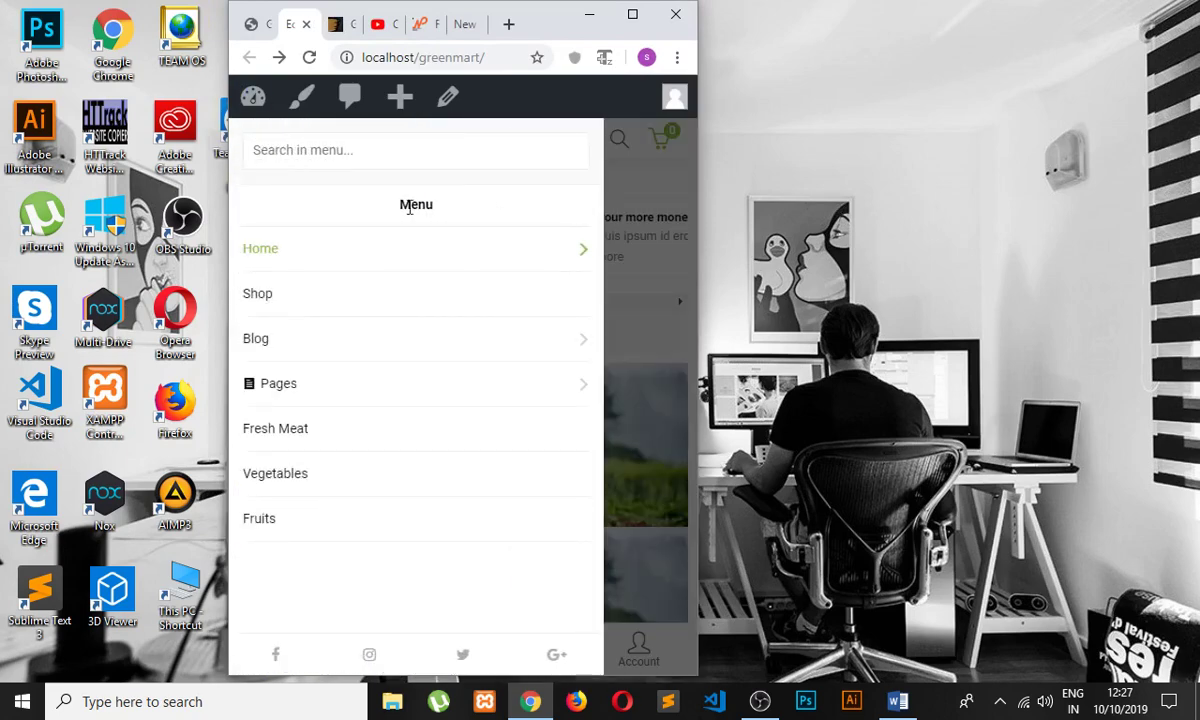
click(618, 272)
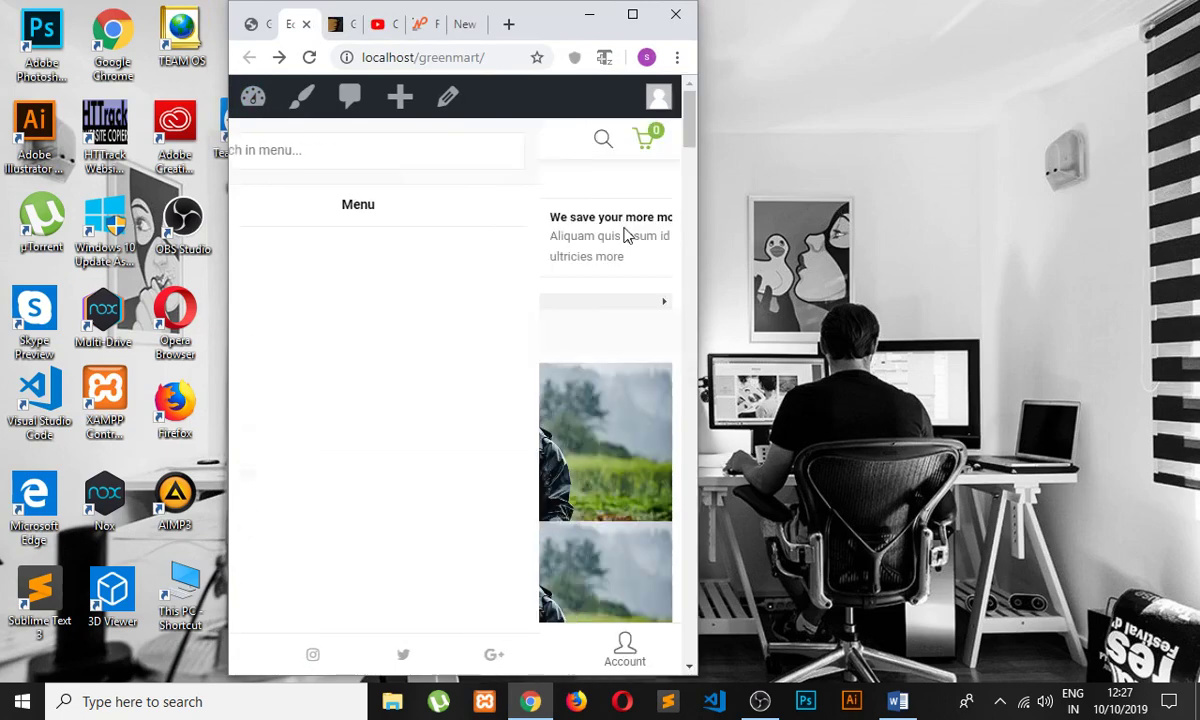
click(634, 14)
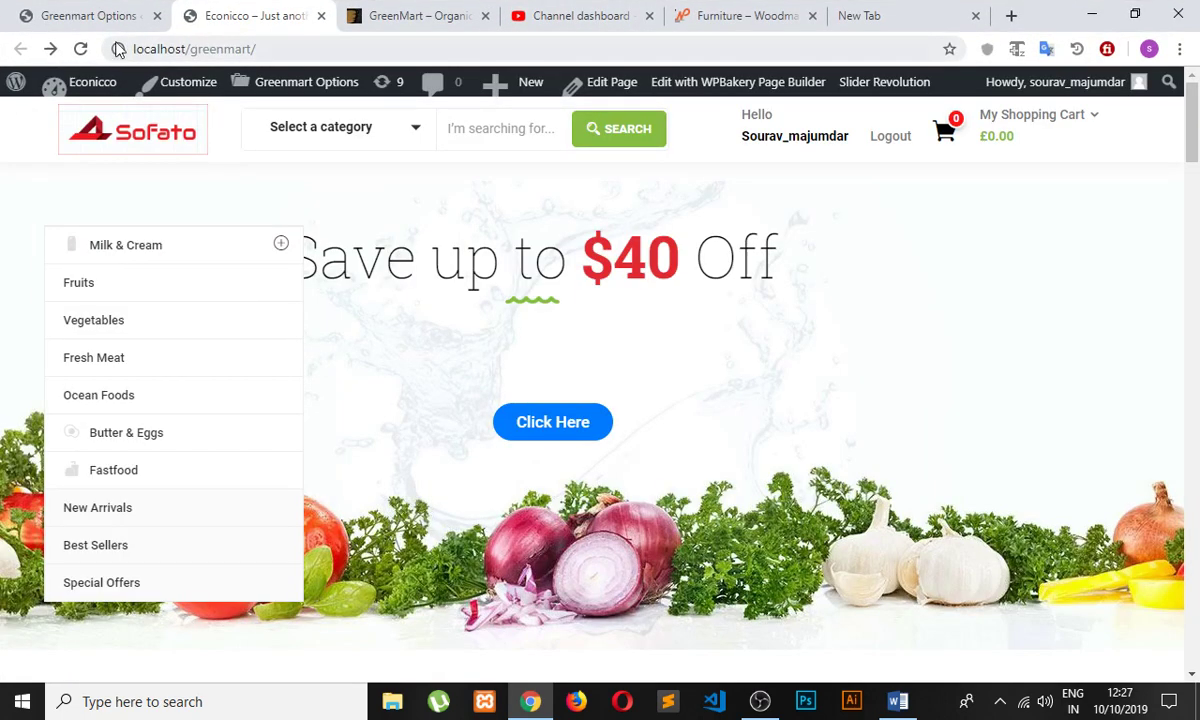
click(94, 17)
- Turn Enable Tab 2 back on in the mobile menu settings and save the changes
scroll(520, 310, up, 2)
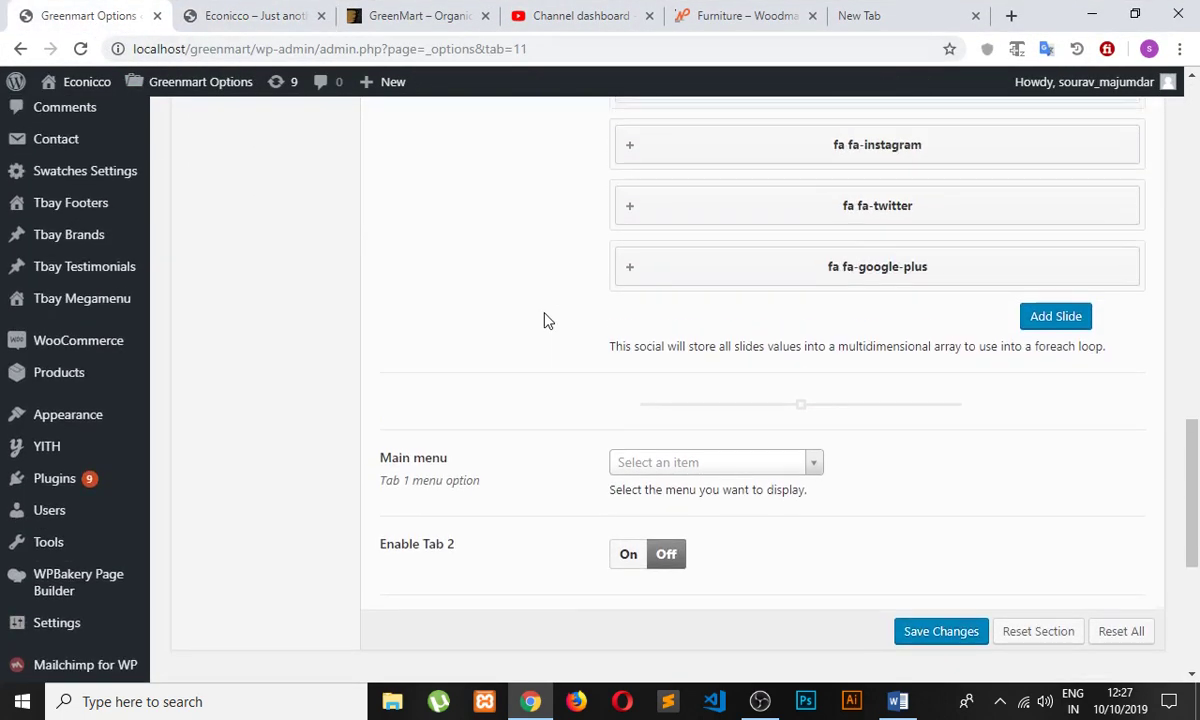
scroll(550, 335, down, 2)
click(628, 370)
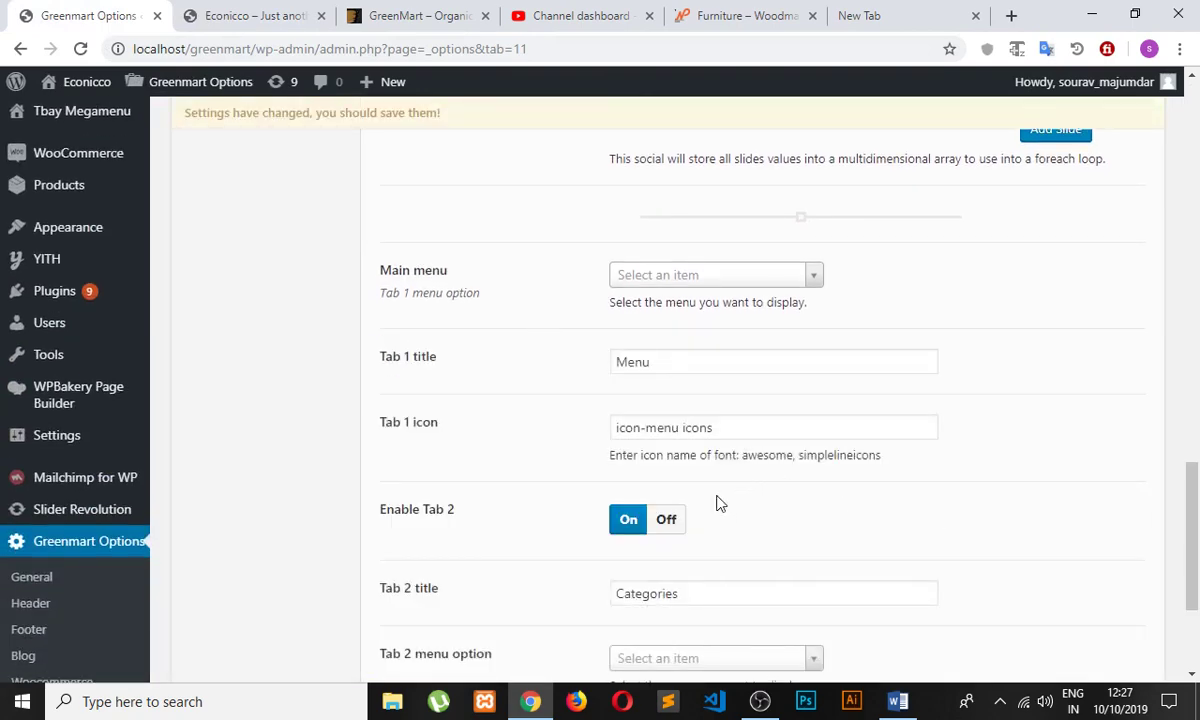
scroll(911, 576, down, 3)
click(952, 606)
- Open the Footer mobile settings in the Mobile section of the theme options
scroll(943, 555, up, 9)
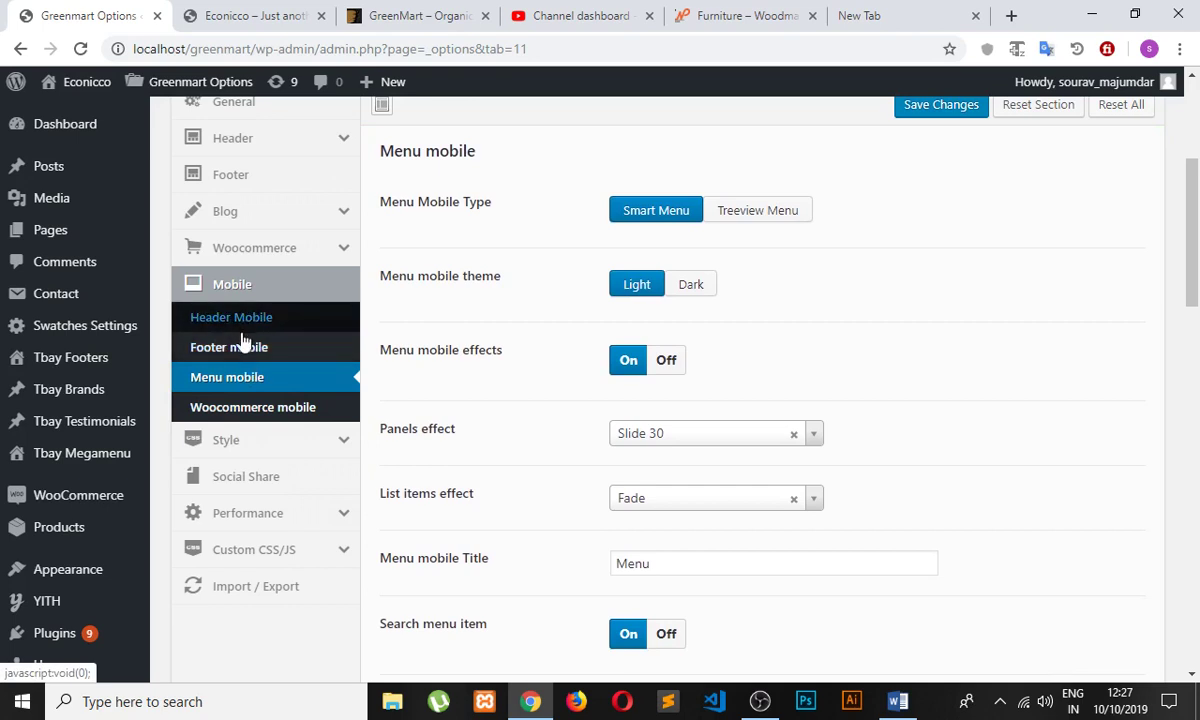
click(242, 344)
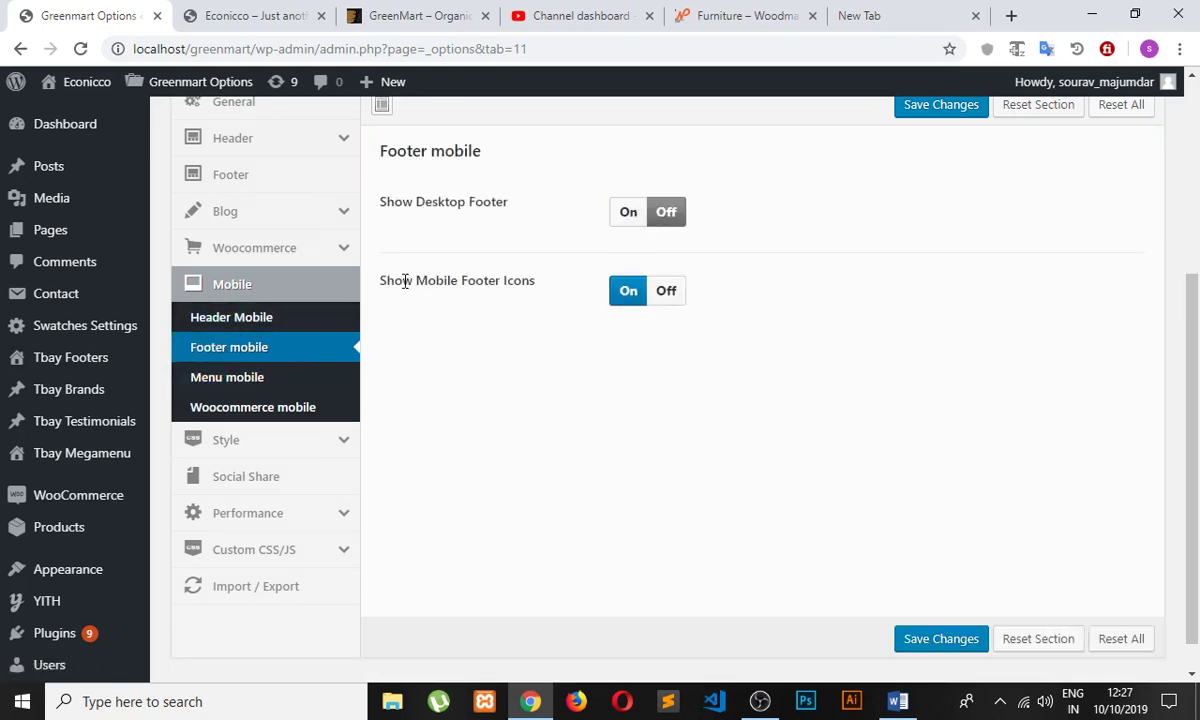
- View the storefront at phone width to examine its mobile footer icons, and return to the full-size Footer mobile settings
drag(386, 287, 579, 305)
click(255, 20)
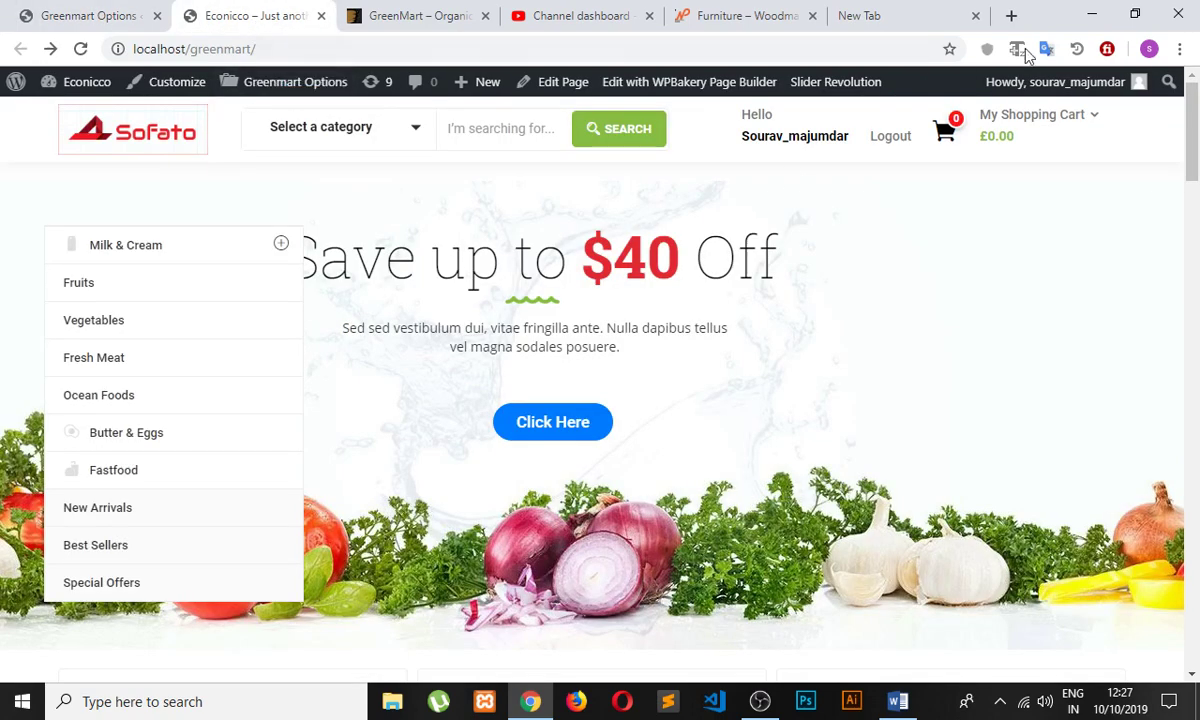
click(1136, 15)
scroll(603, 447, down, 2)
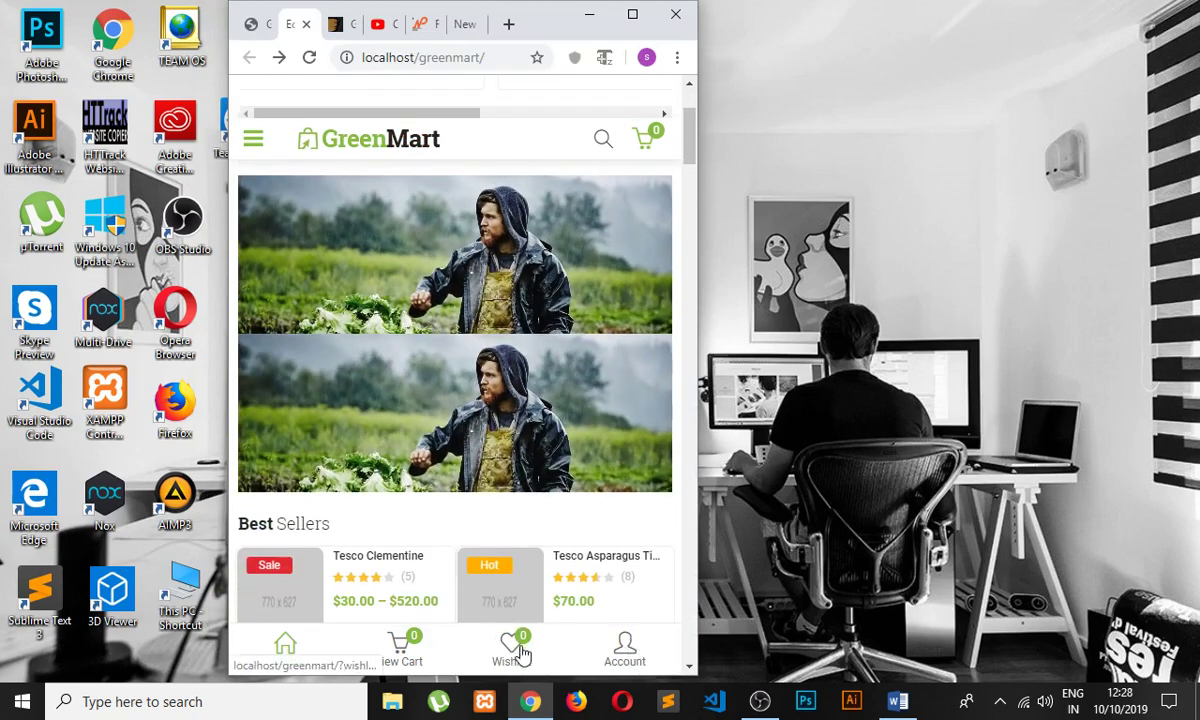
click(632, 14)
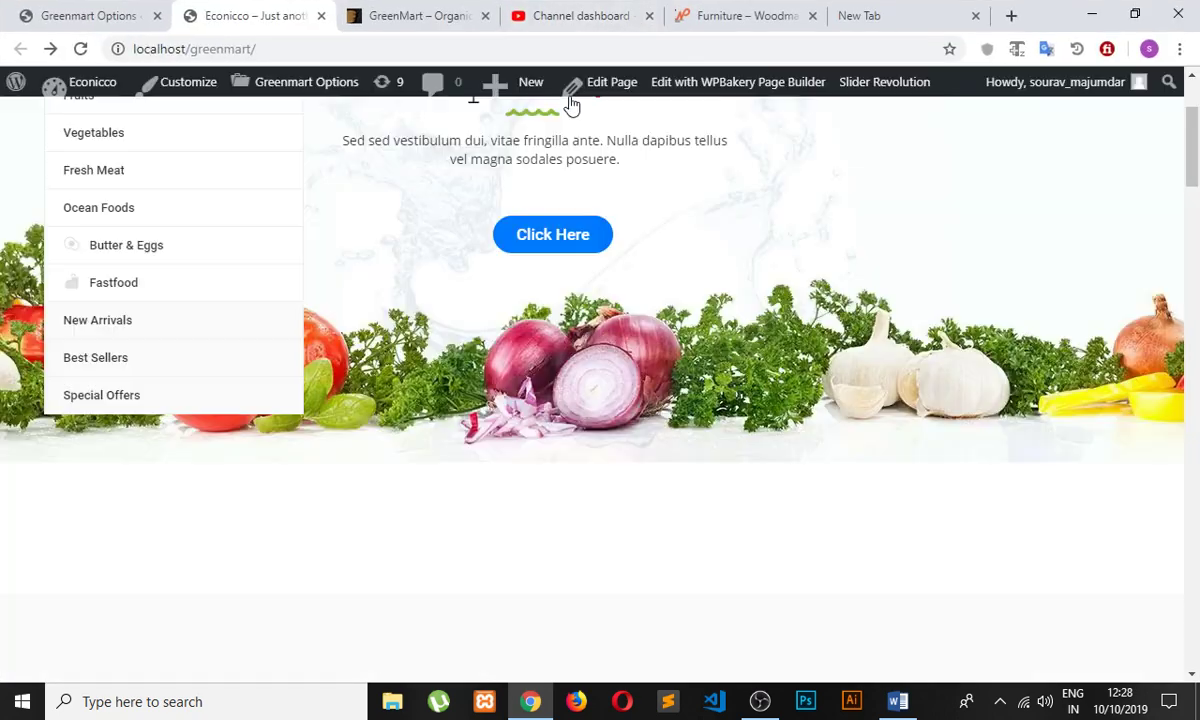
click(90, 18)
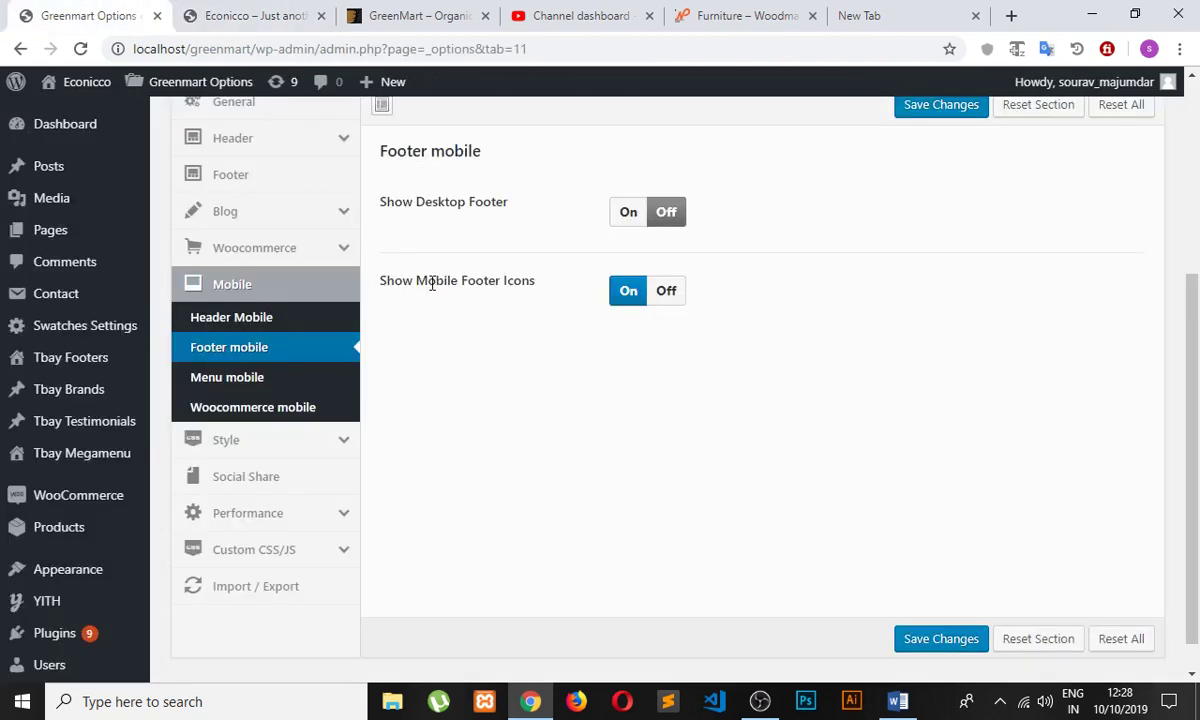
- Turn off Show Mobile Footer Icons in the Footer mobile settings and save the changes
click(662, 293)
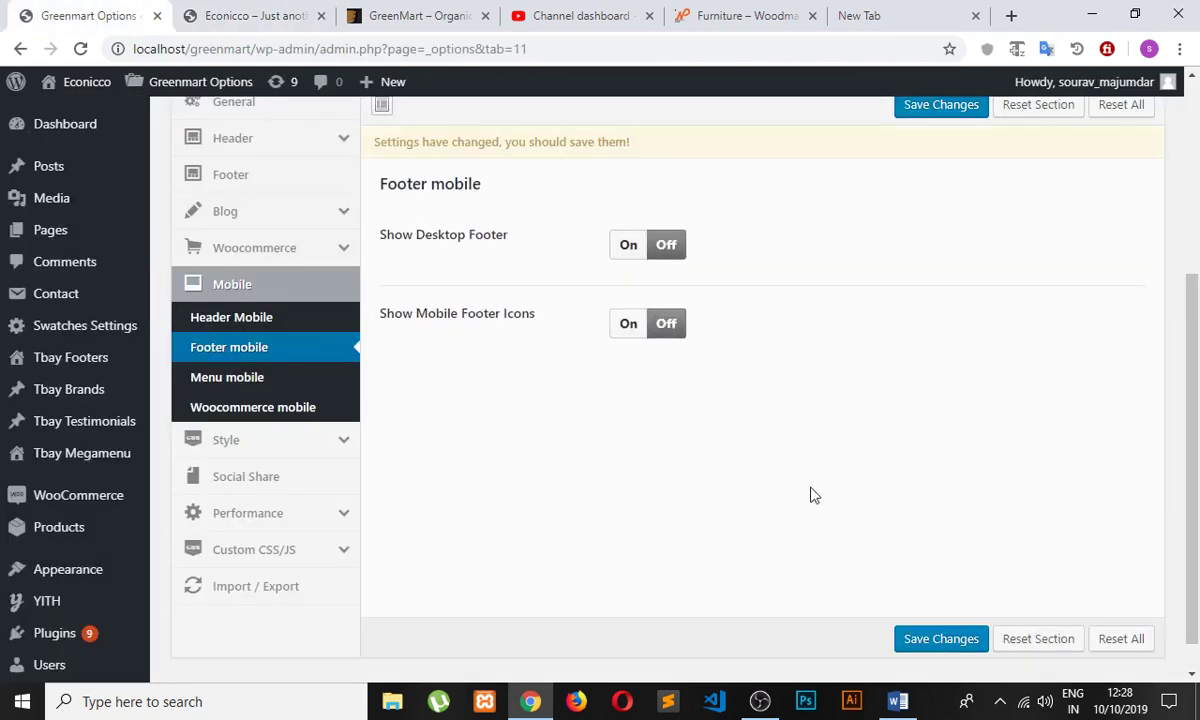
click(946, 640)
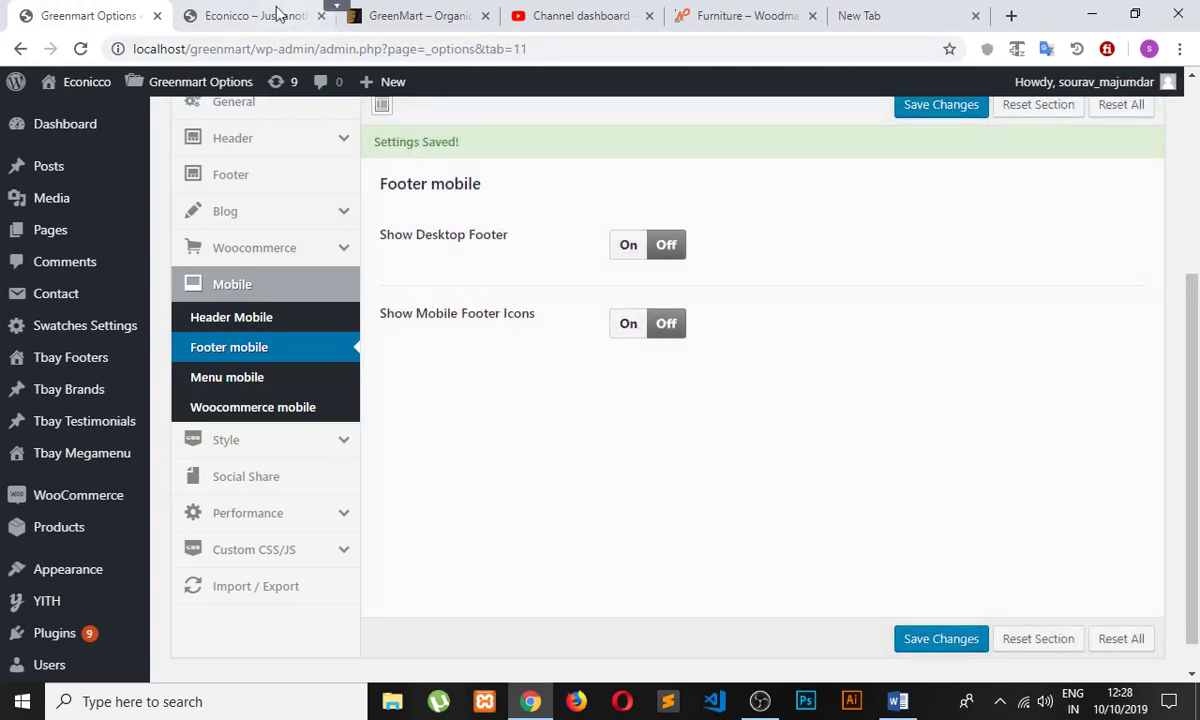
- Reload the storefront, look through it at phone width for the footer icons, and return to the full-size theme options
click(278, 12)
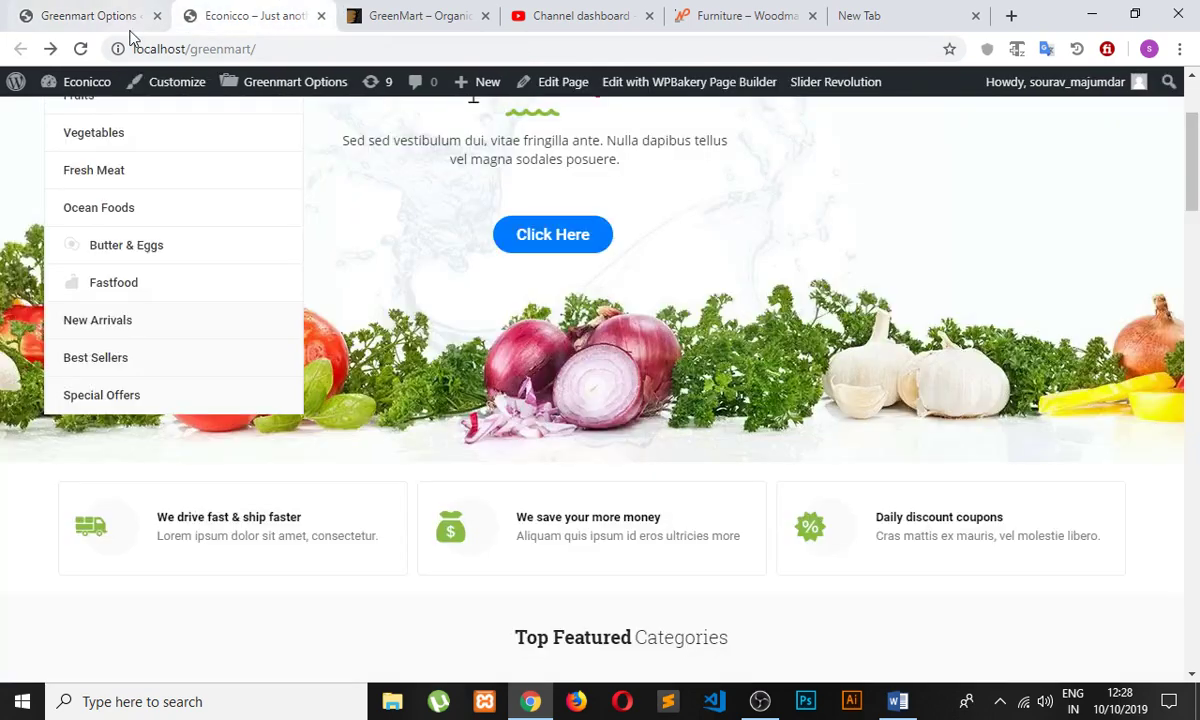
click(80, 48)
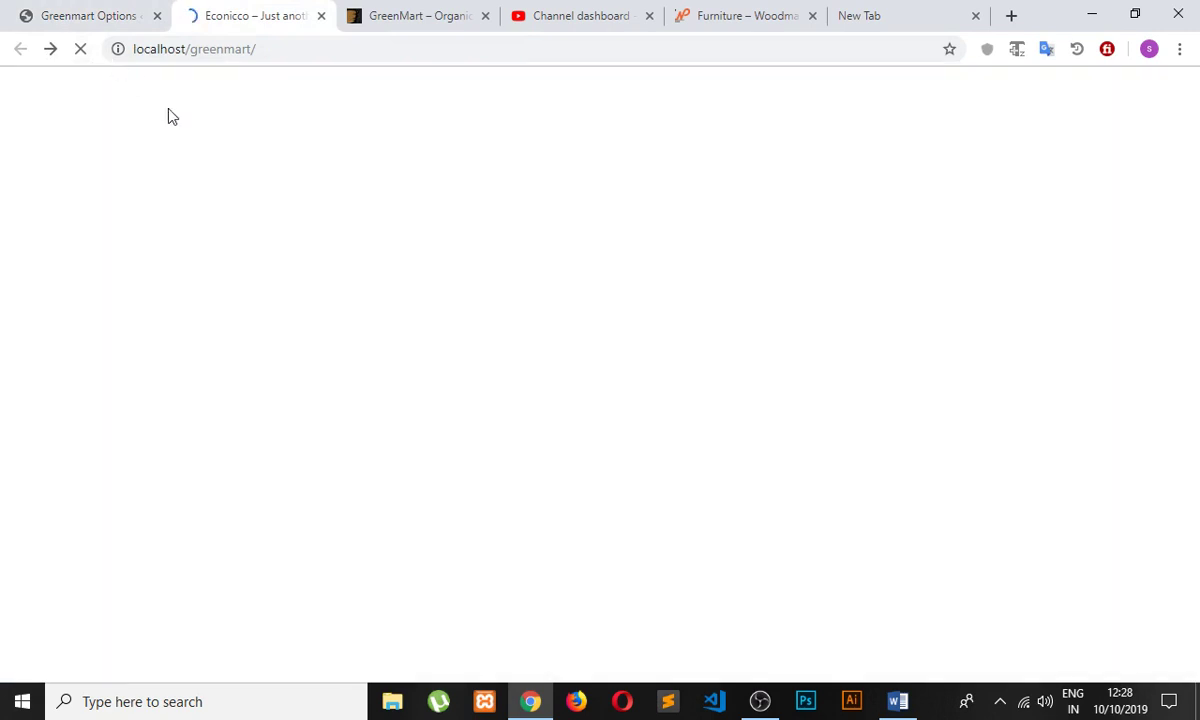
click(1136, 15)
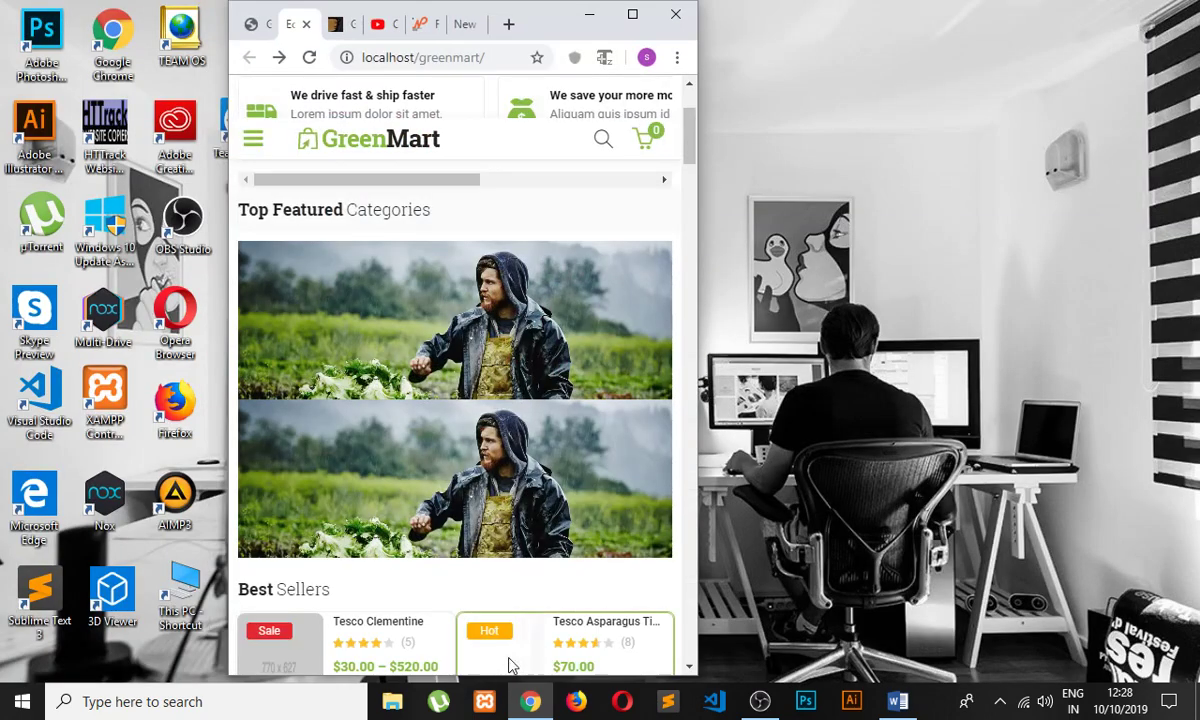
scroll(409, 285, down, 10)
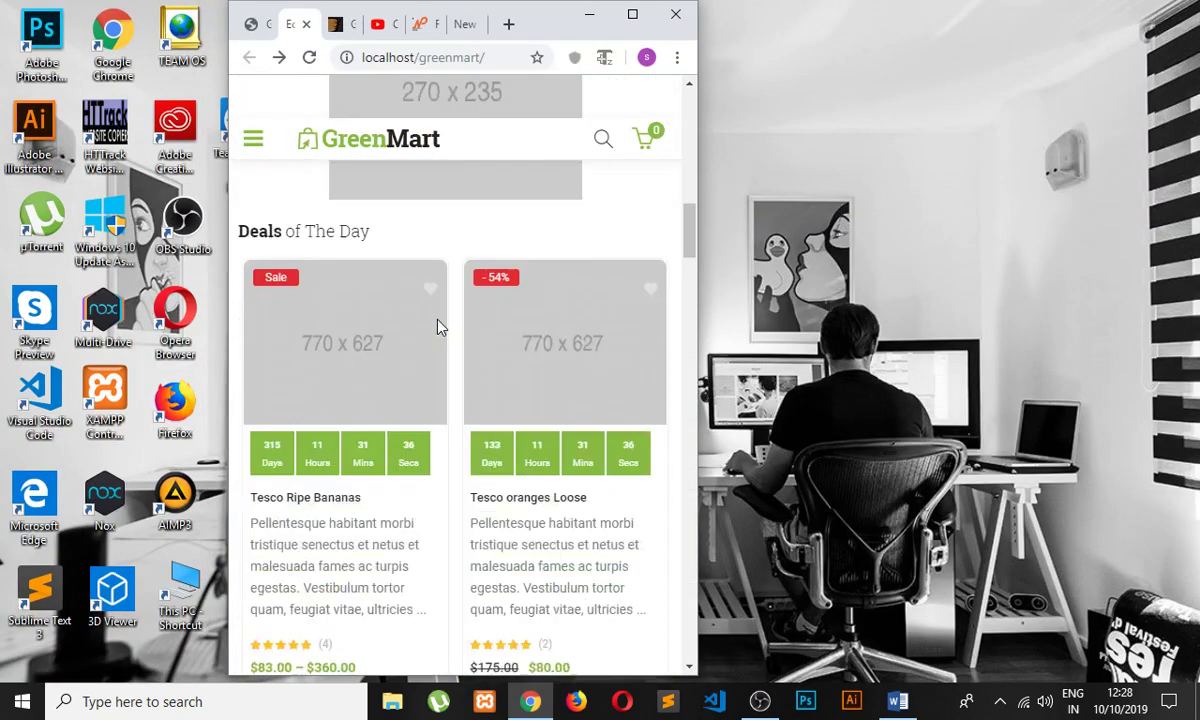
scroll(437, 330, up, 12)
double_click(370, 8)
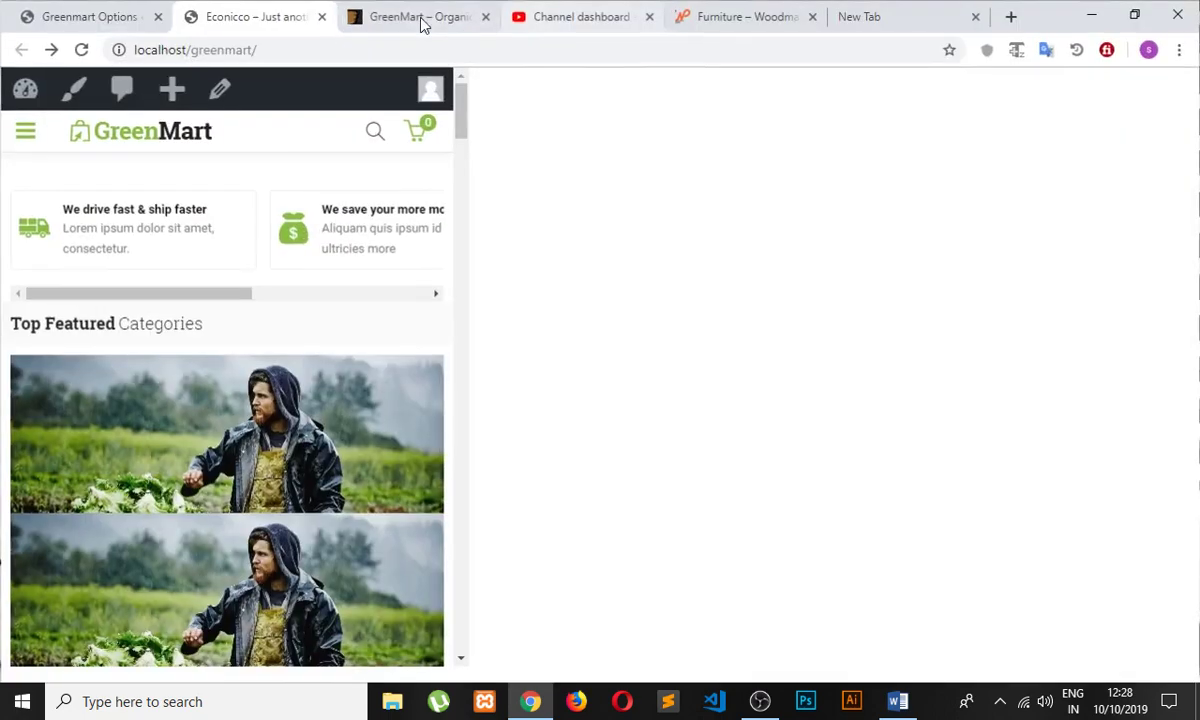
click(113, 15)
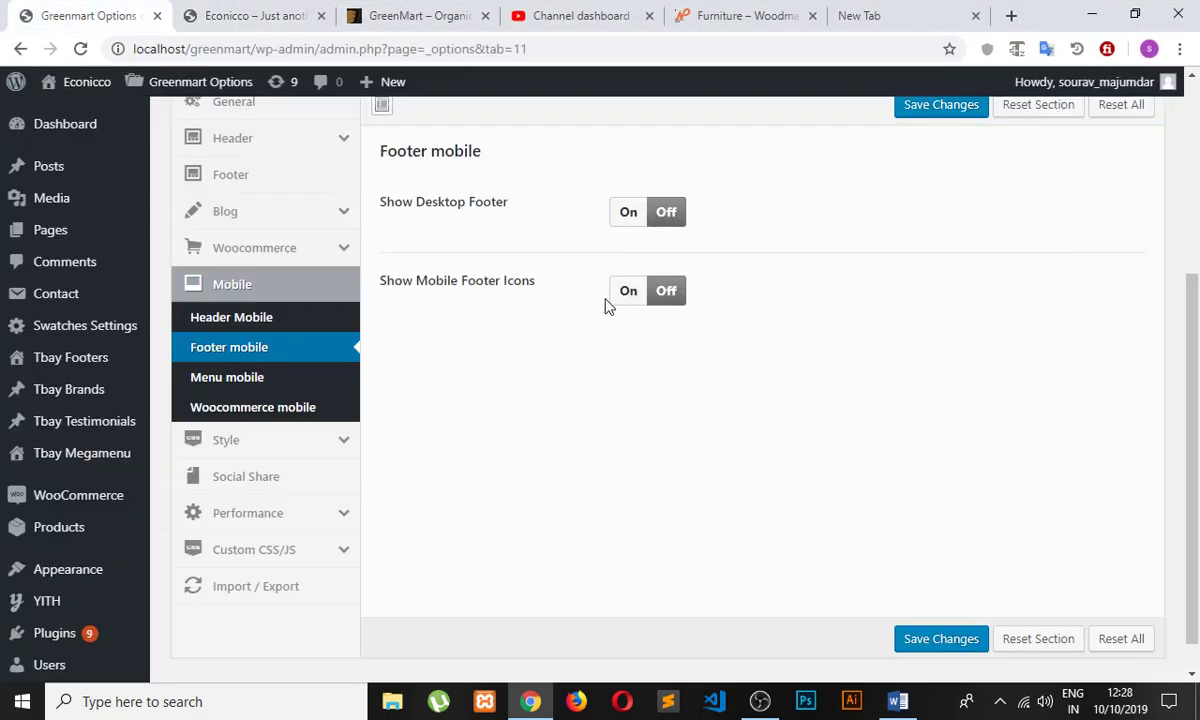
- Turn Show Mobile Footer Icons back on in the Footer mobile settings and save the changes
click(630, 292)
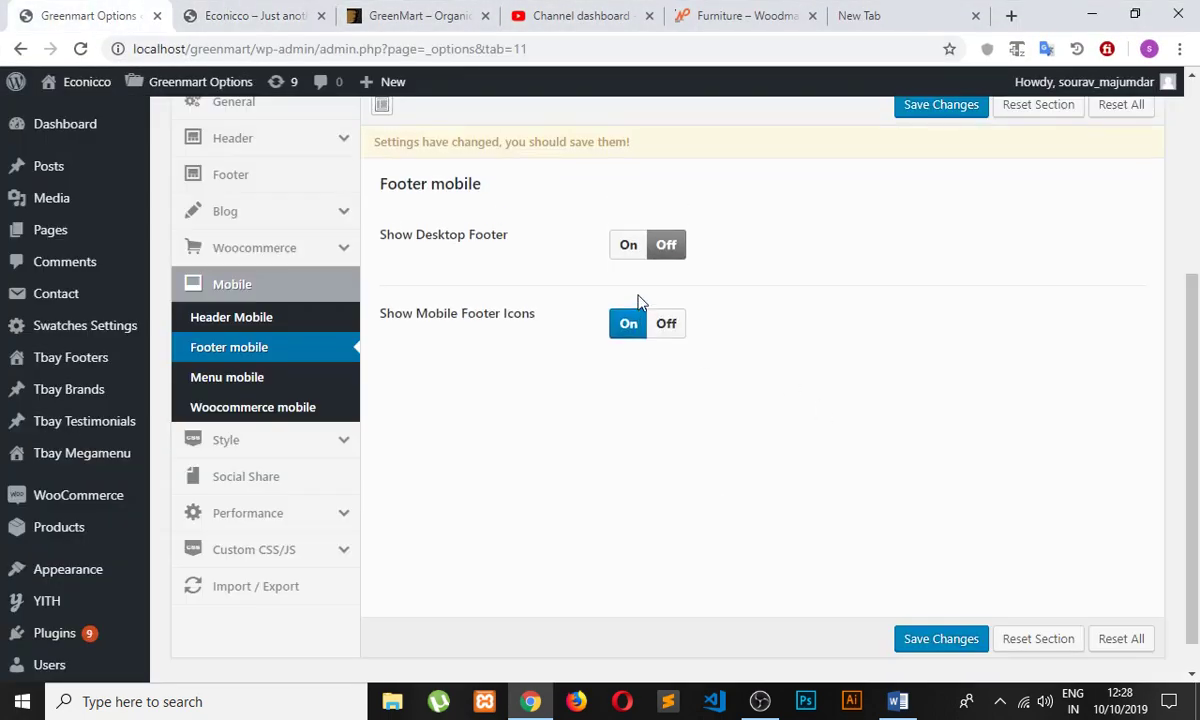
click(940, 639)
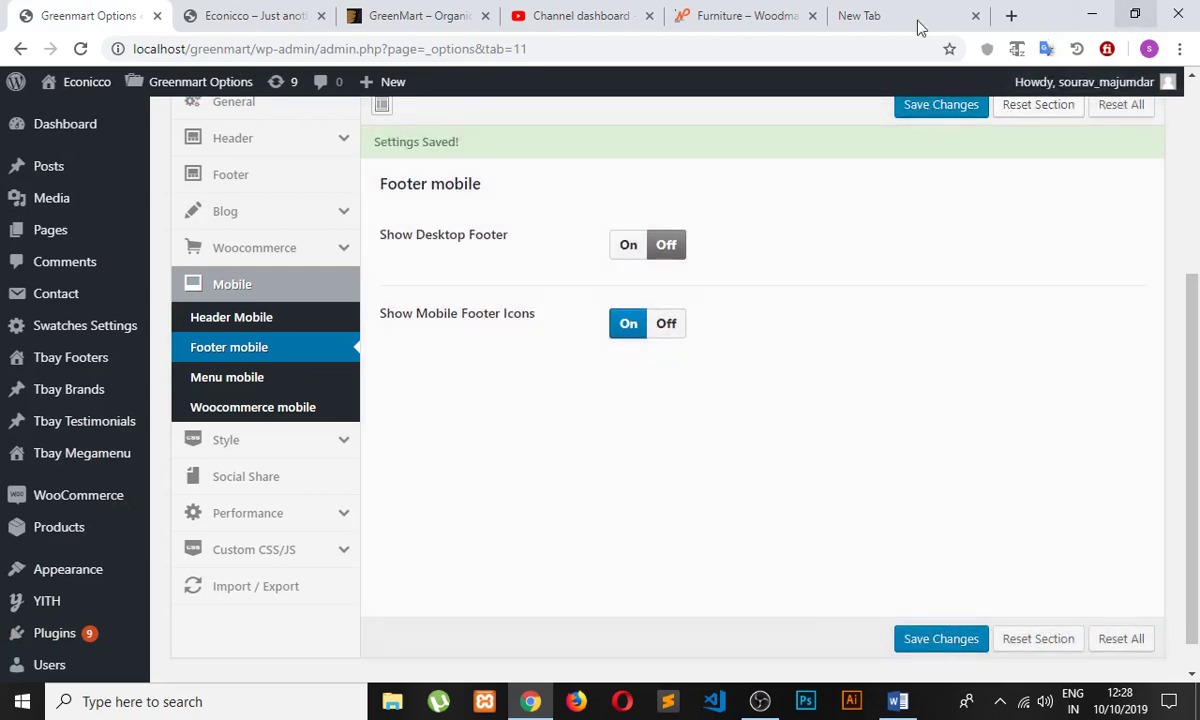
- Reload the storefront again, recheck the mobile footer icons at phone width, and return to the full-size Footer mobile settings
click(254, 15)
click(80, 48)
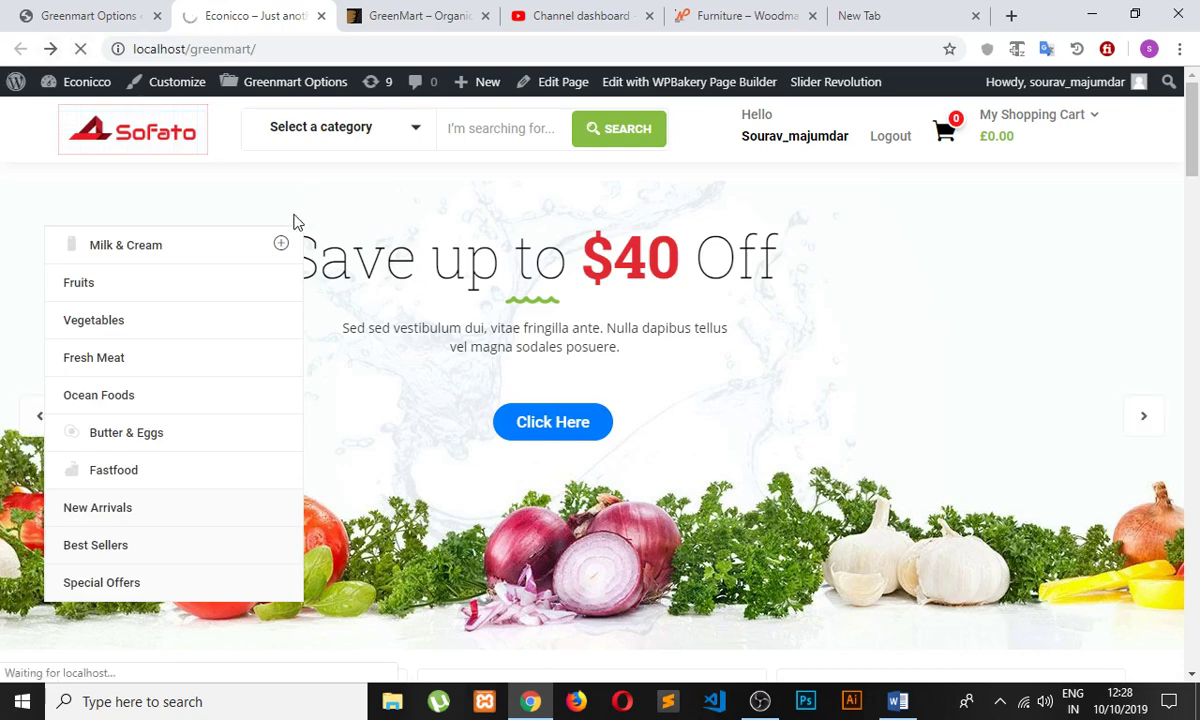
click(1135, 15)
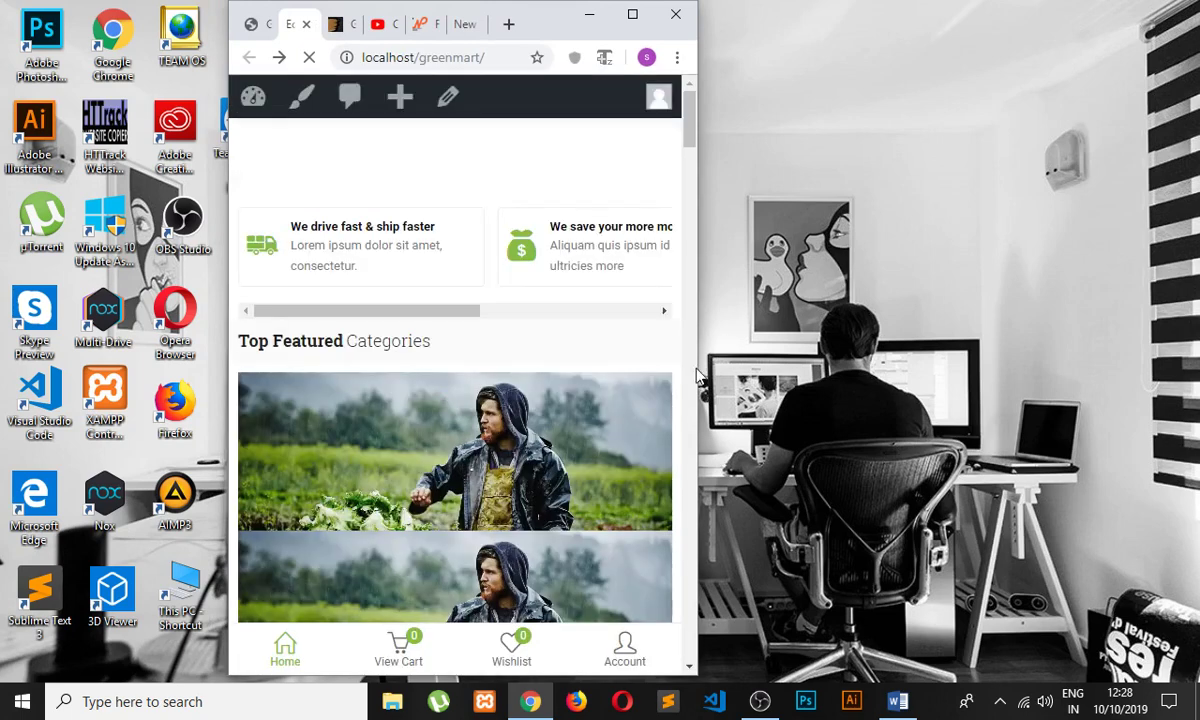
double_click(605, 30)
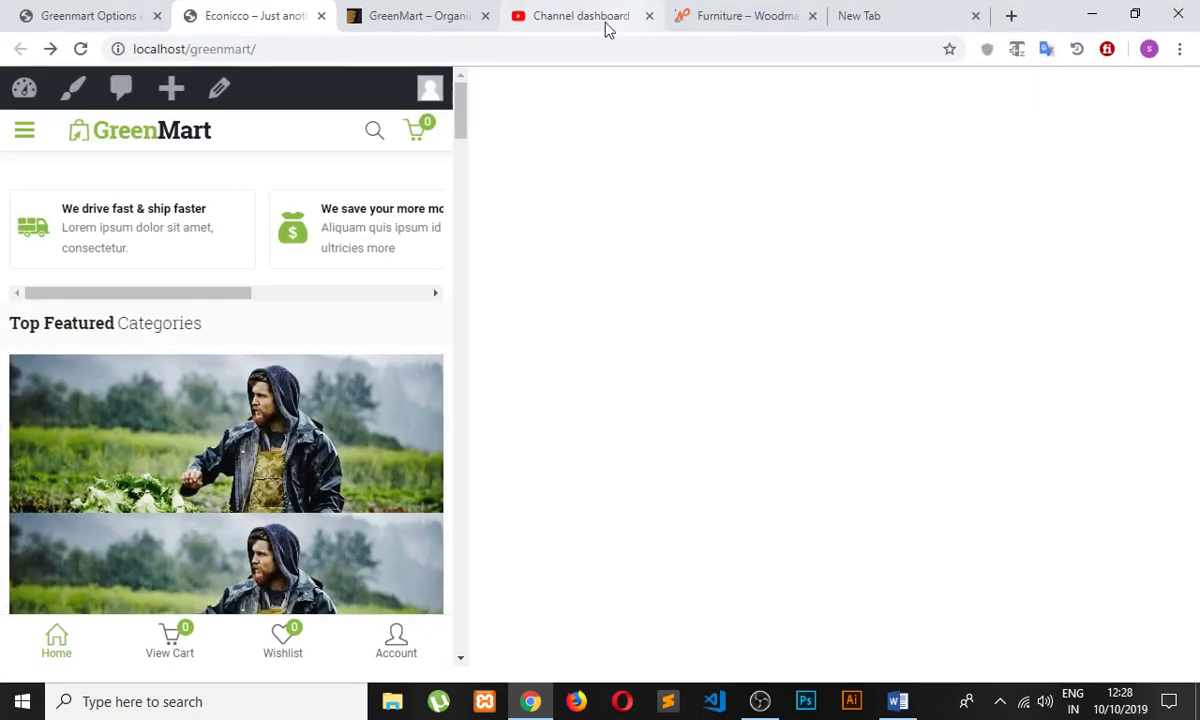
click(84, 17)
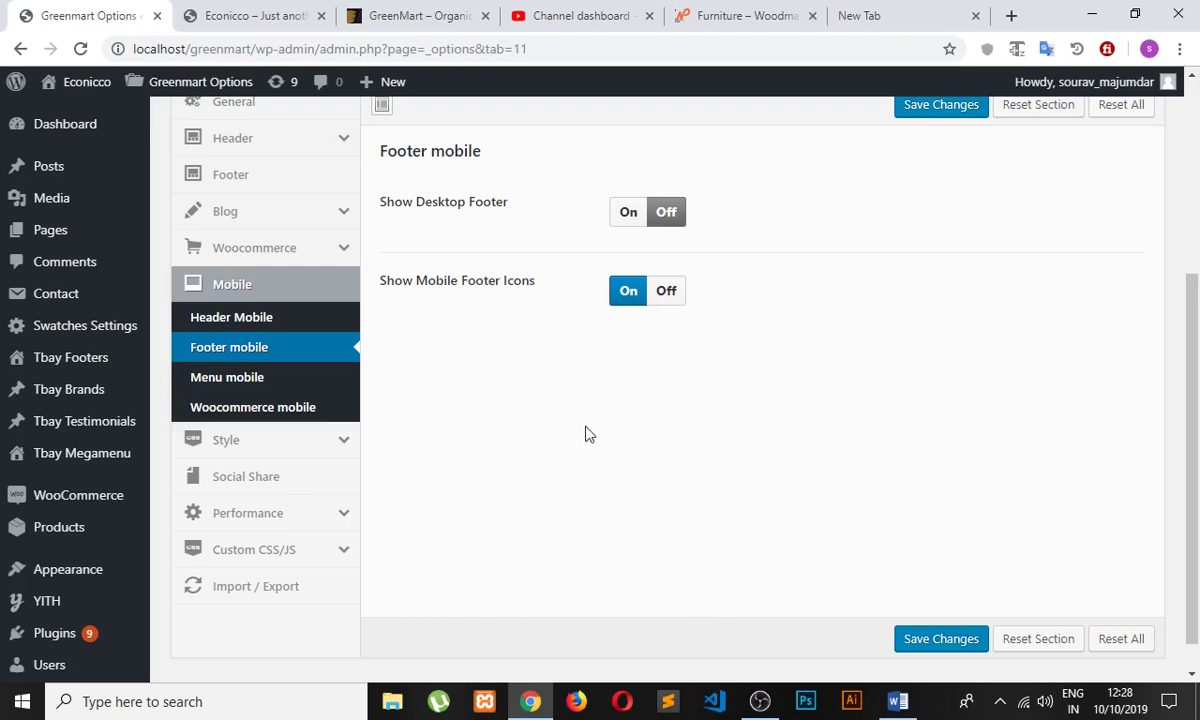
- Open the main Footer section of the theme options and review the Footer Layout Type setting
scroll(487, 482, down, 1)
scroll(400, 420, up, 3)
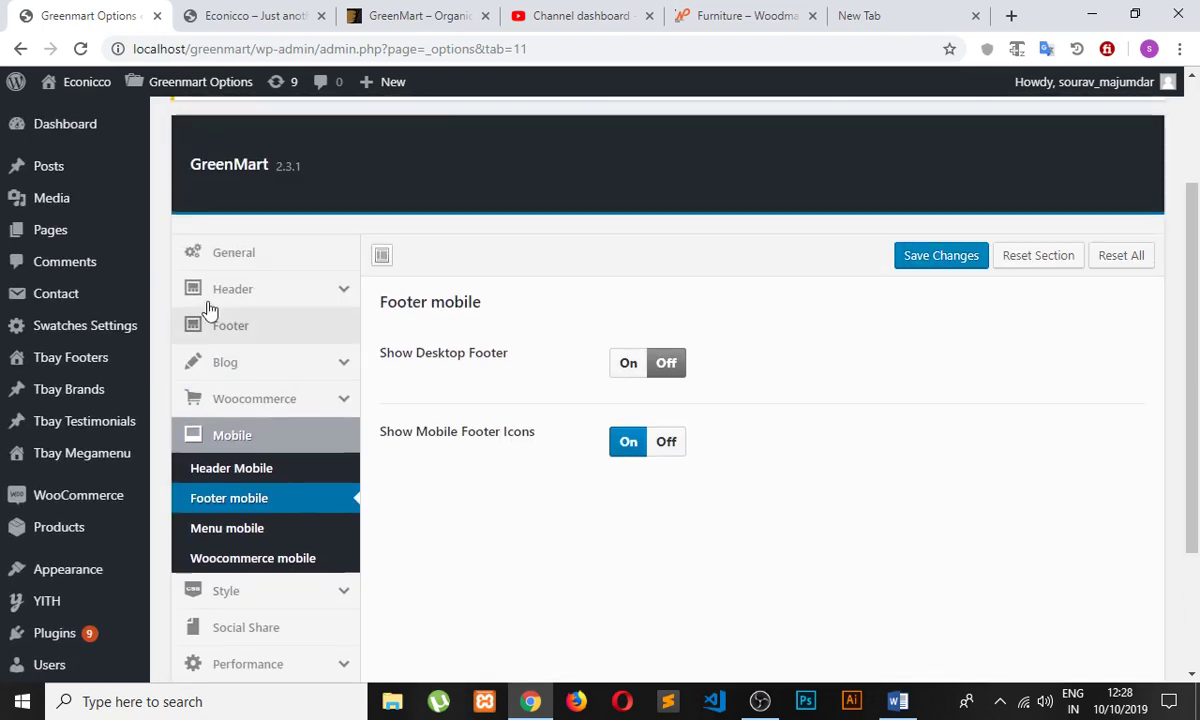
click(273, 343)
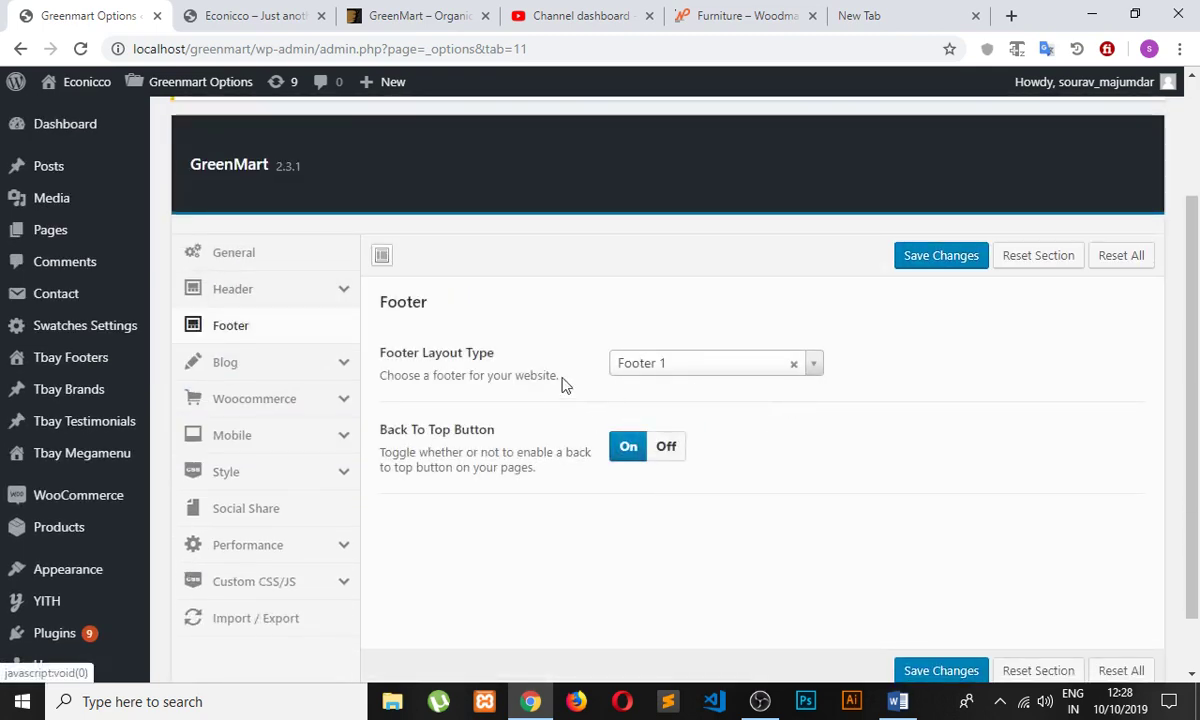
drag(381, 354, 519, 362)
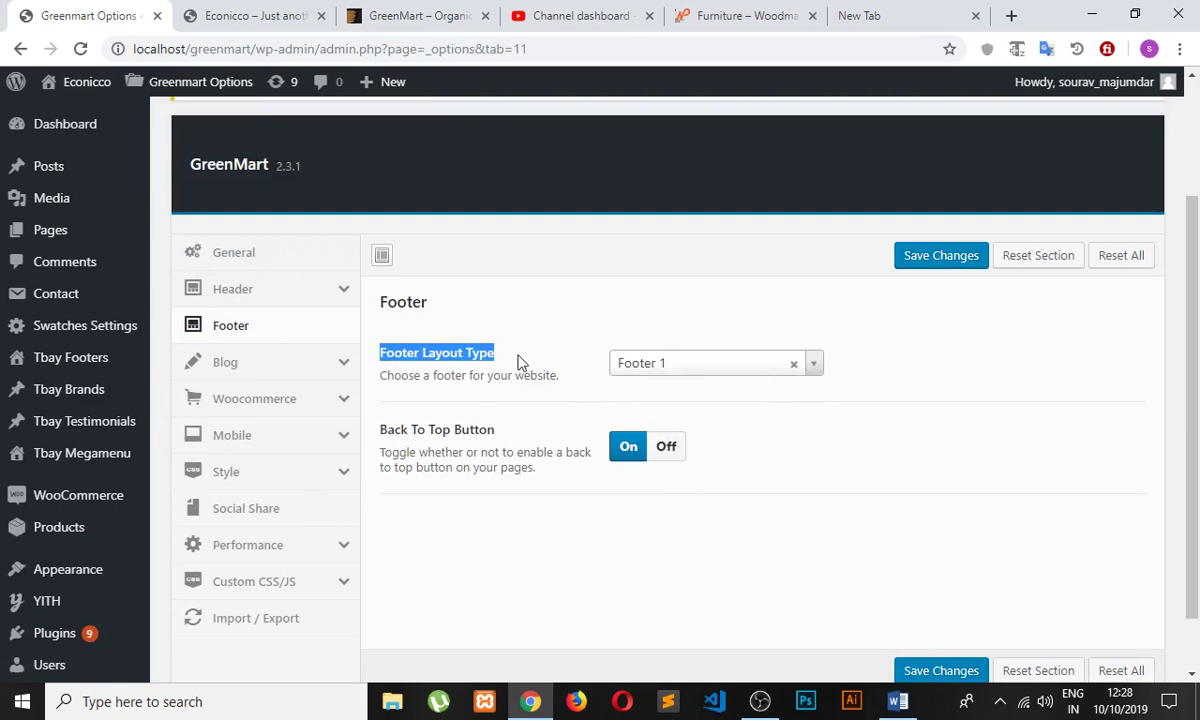
click(527, 521)
scroll(80, 235, down, 1)
- Open the list of all Tbay Footers in the WordPress admin
mouse_move(85, 289)
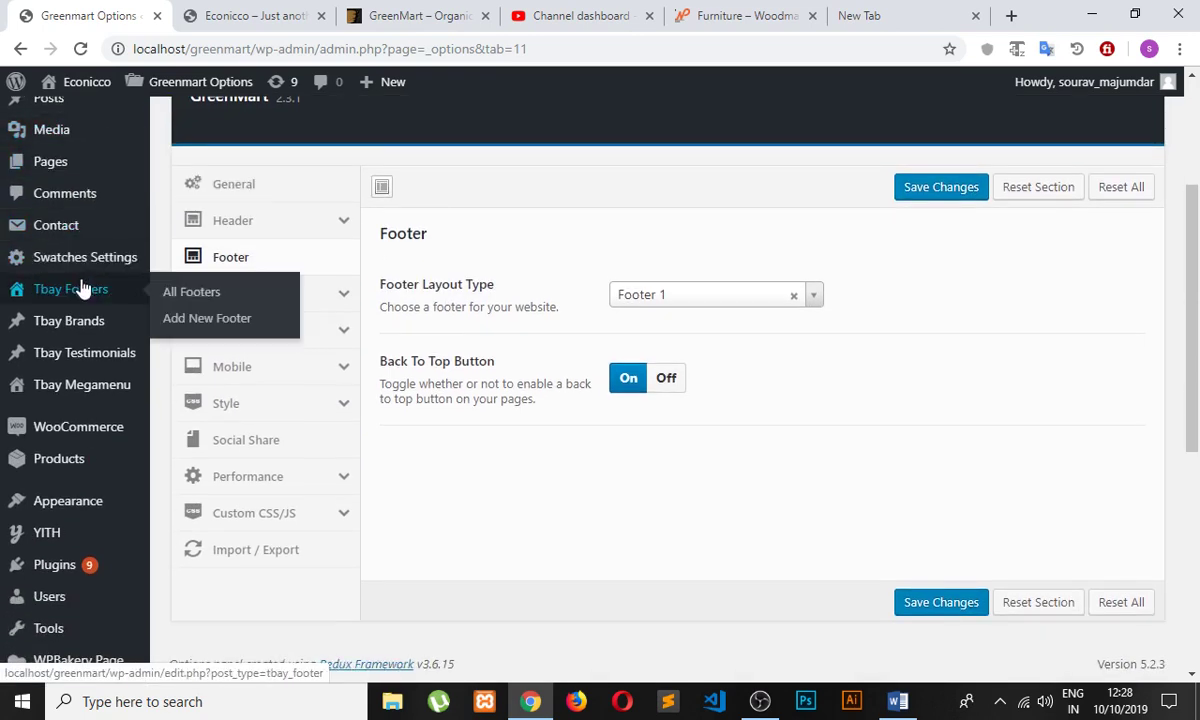
click(200, 296)
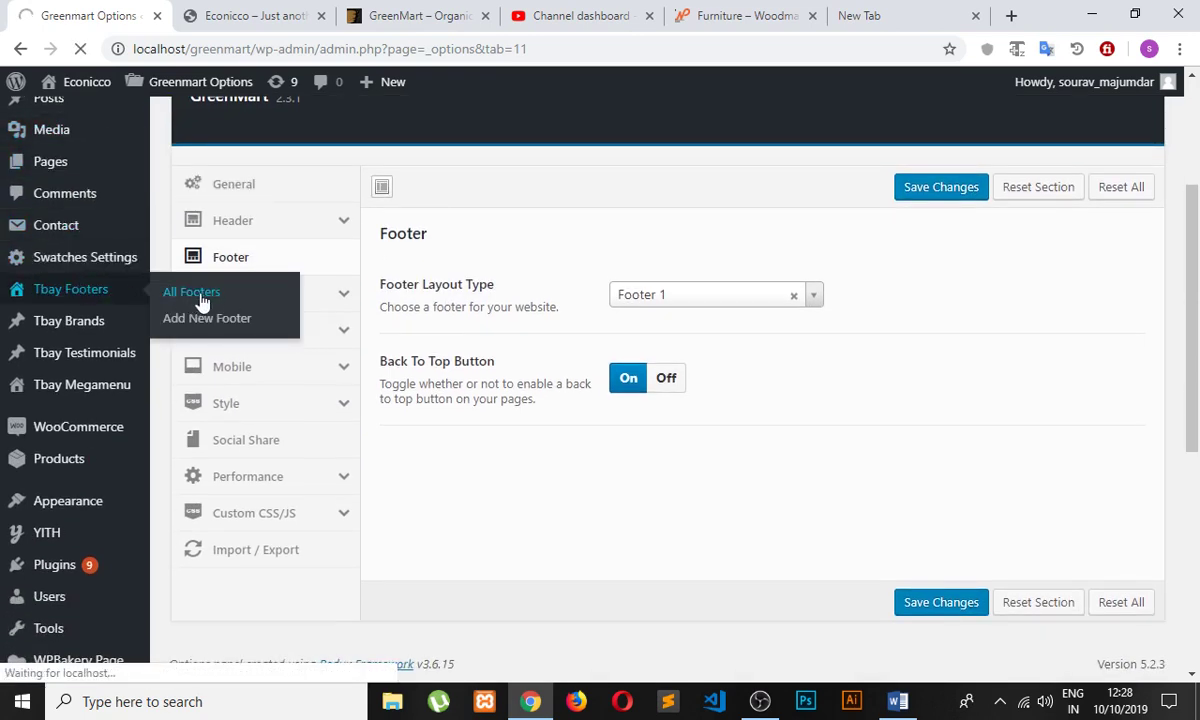
- Examine the desktop footer at the end of the storefront home page and return to the Tbay Footer list
click(255, 15)
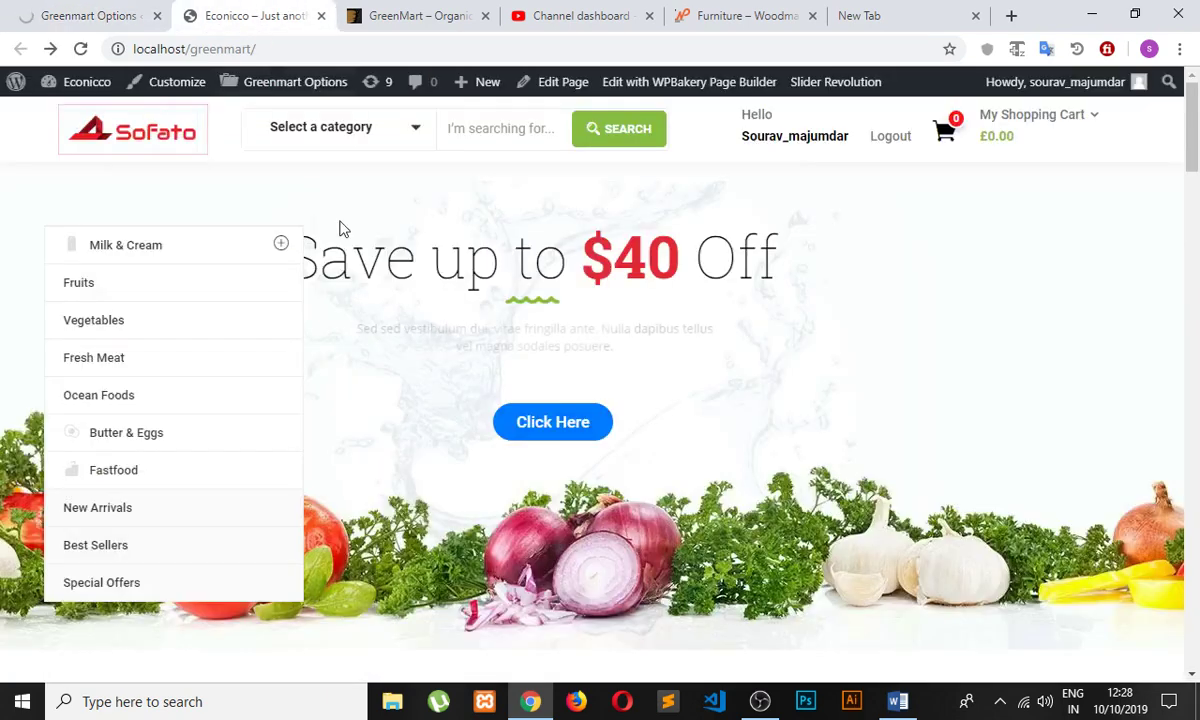
scroll(600, 480, down, 10)
scroll(697, 510, down, 6)
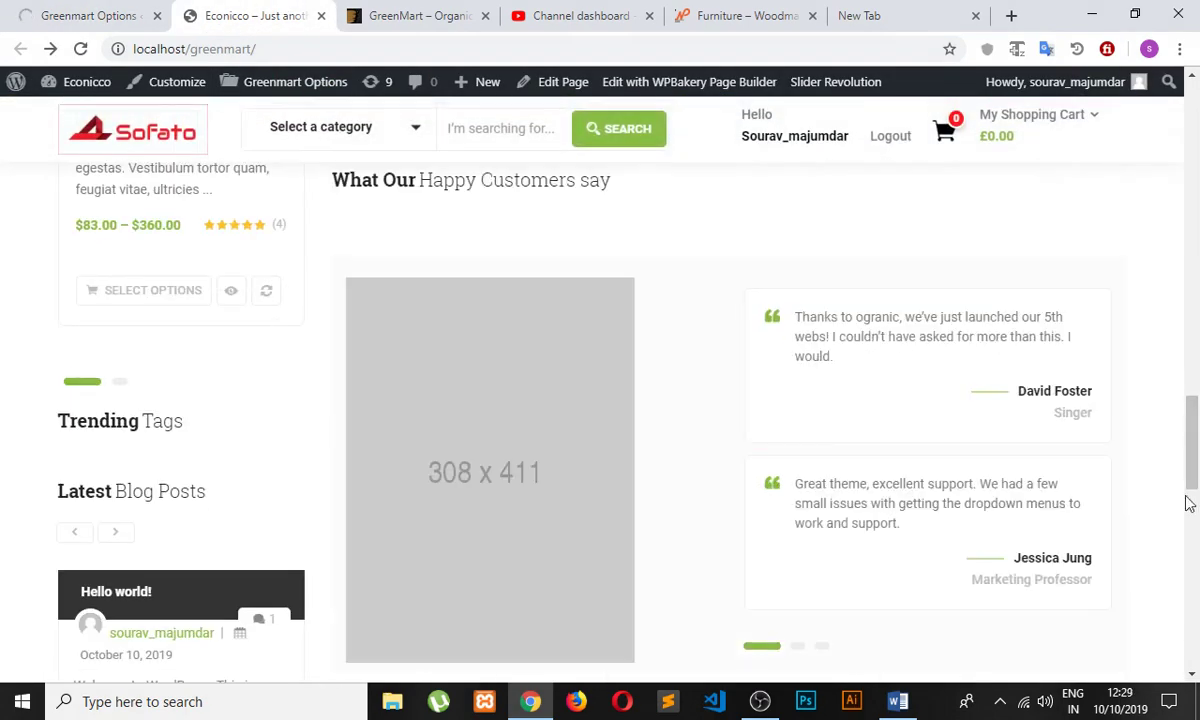
drag(1196, 420, 1192, 598)
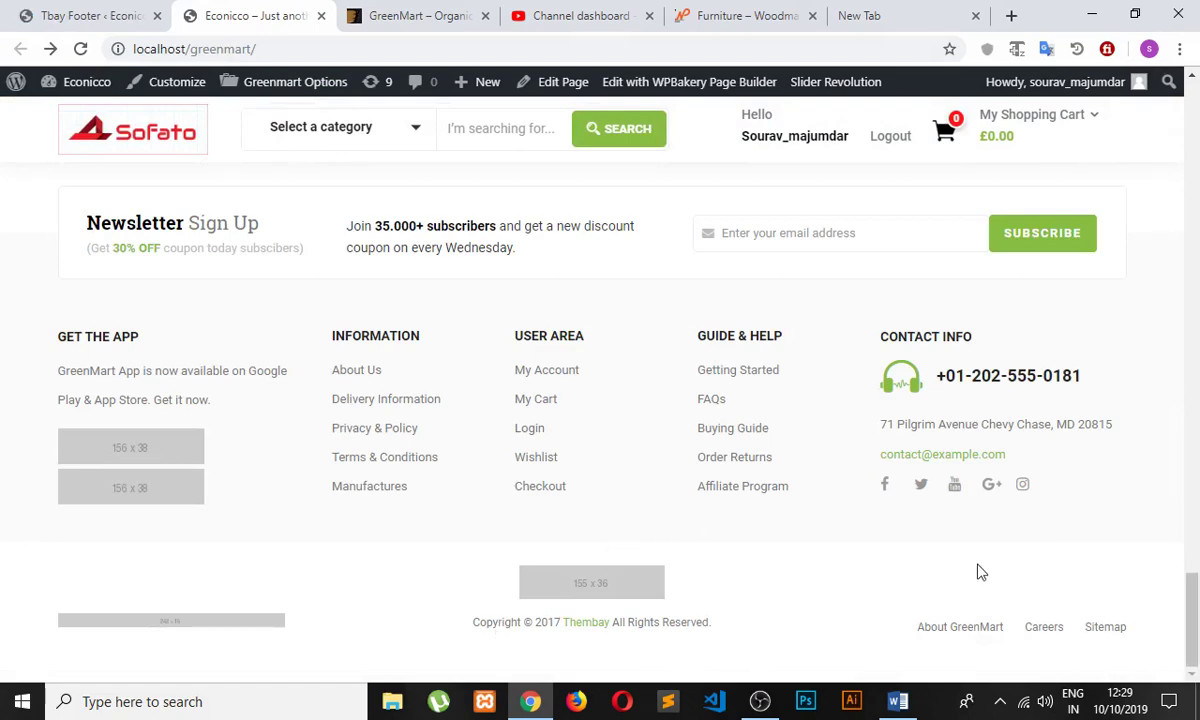
click(90, 14)
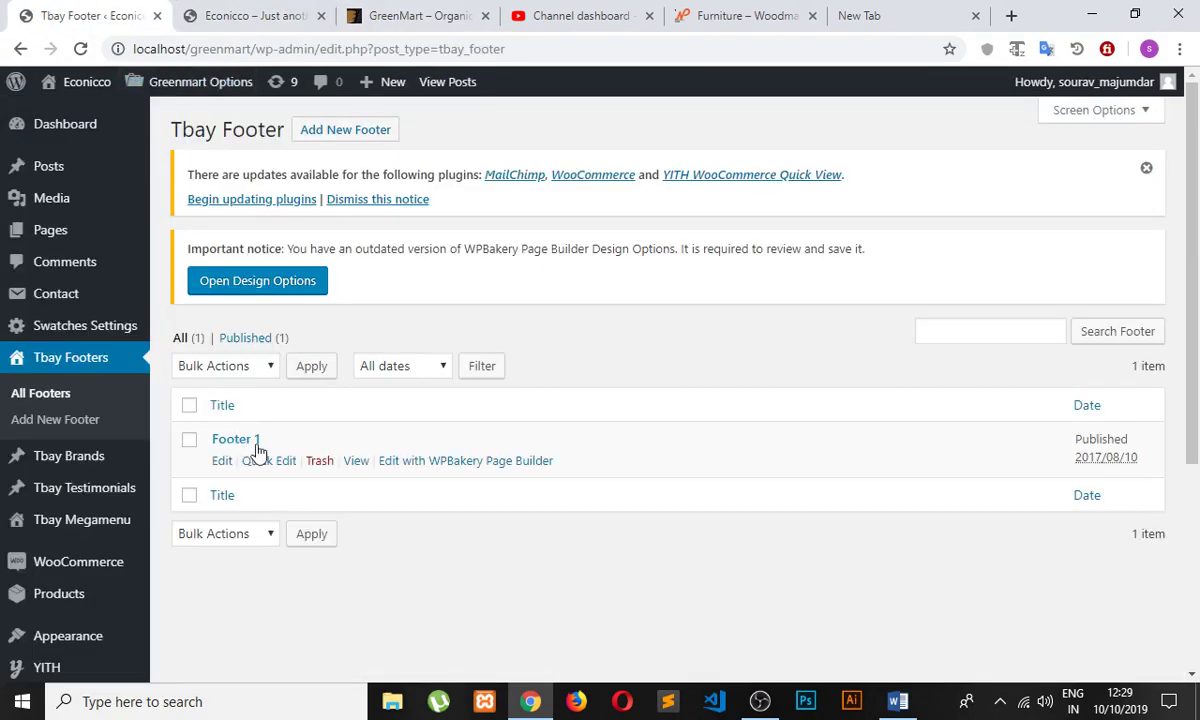
- Open Footer 1 for editing and review its WPBakery Page Builder rows, down to the row with the copyright text
click(223, 461)
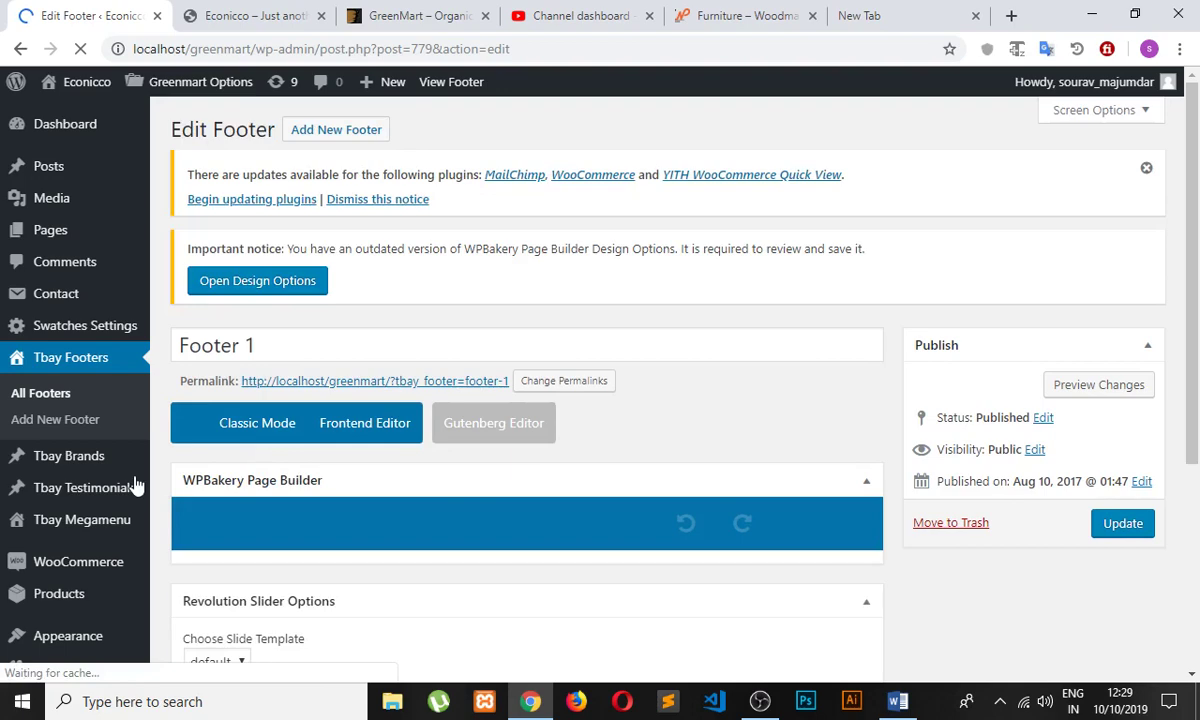
scroll(316, 420, down, 3)
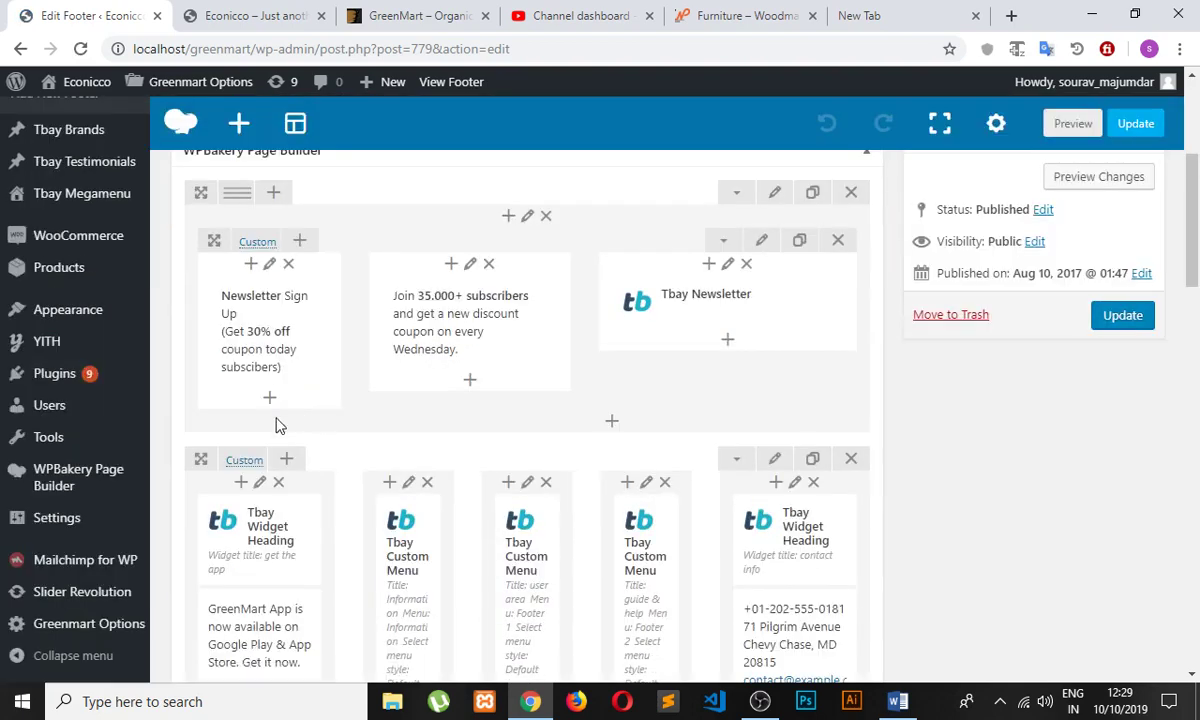
scroll(549, 610, down, 4)
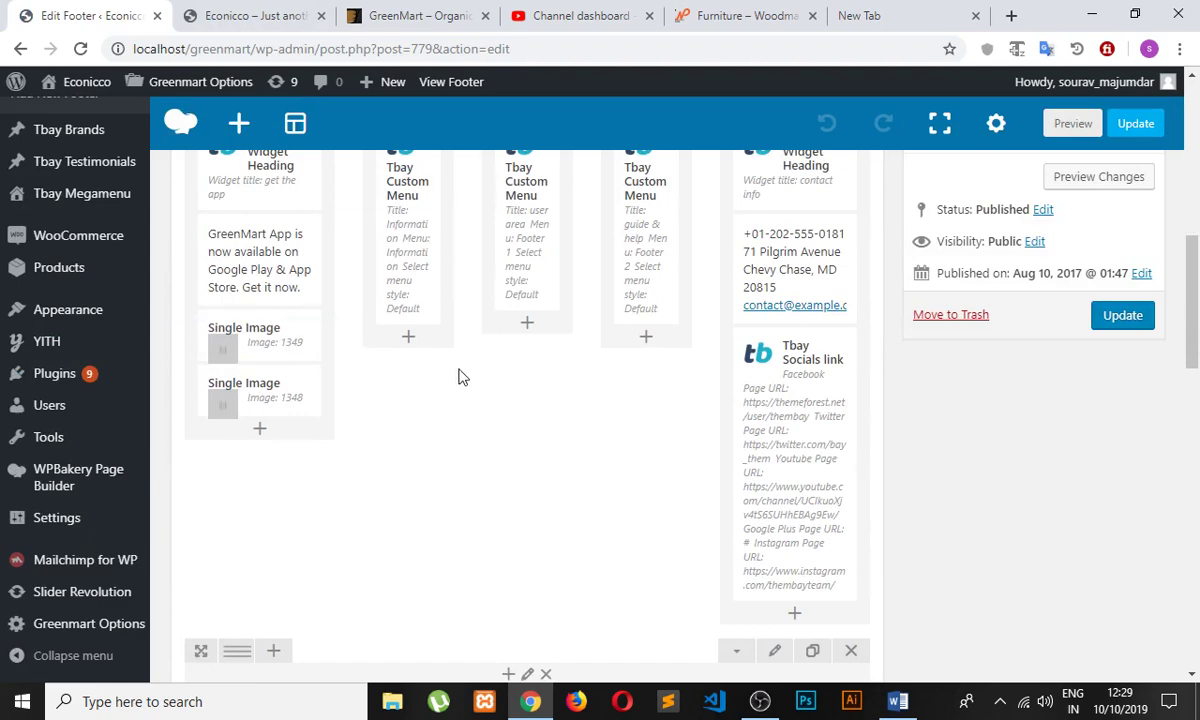
scroll(461, 375, up, 3)
scroll(461, 376, down, 3)
scroll(536, 455, down, 8)
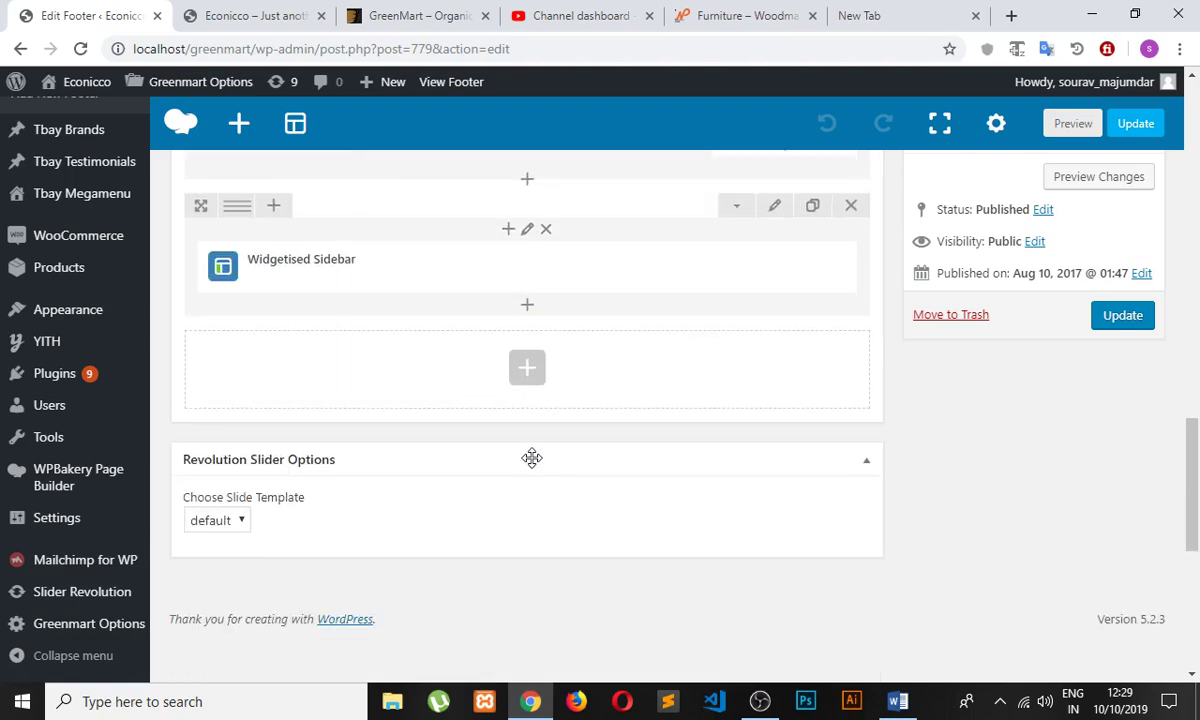
scroll(531, 458, up, 2)
scroll(352, 393, up, 2)
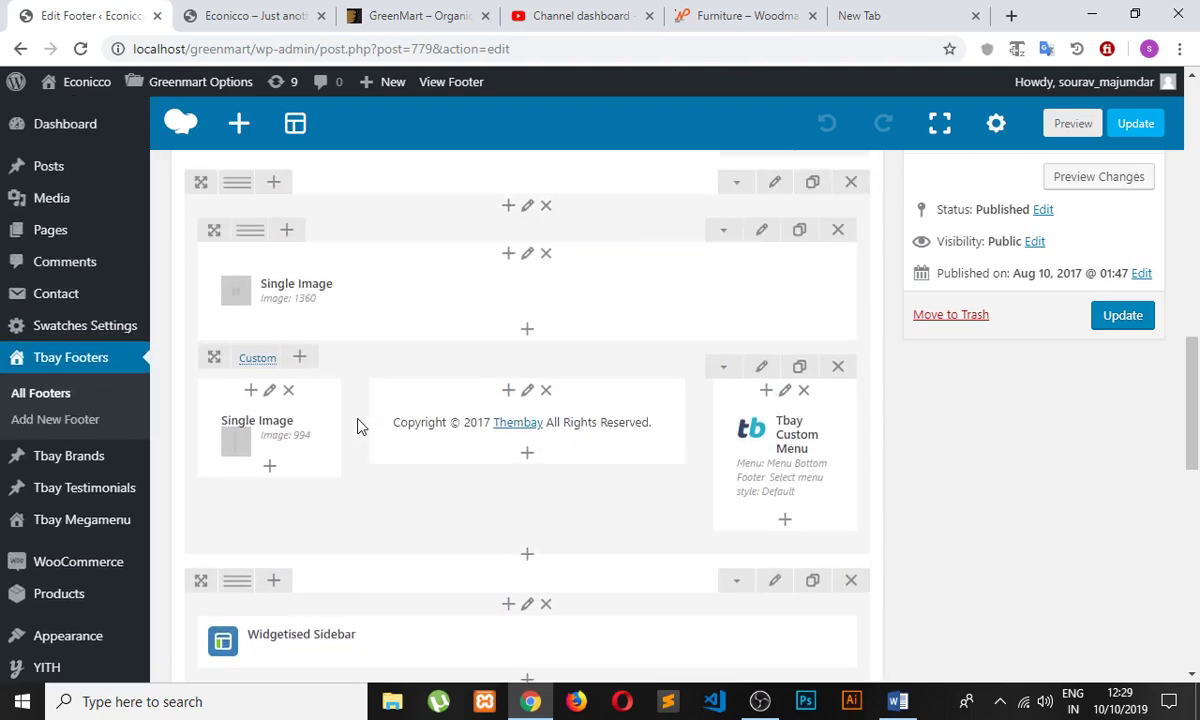
- Change the year in Footer 1's copyright text block to 2019 and save the element
mouse_move(496, 433)
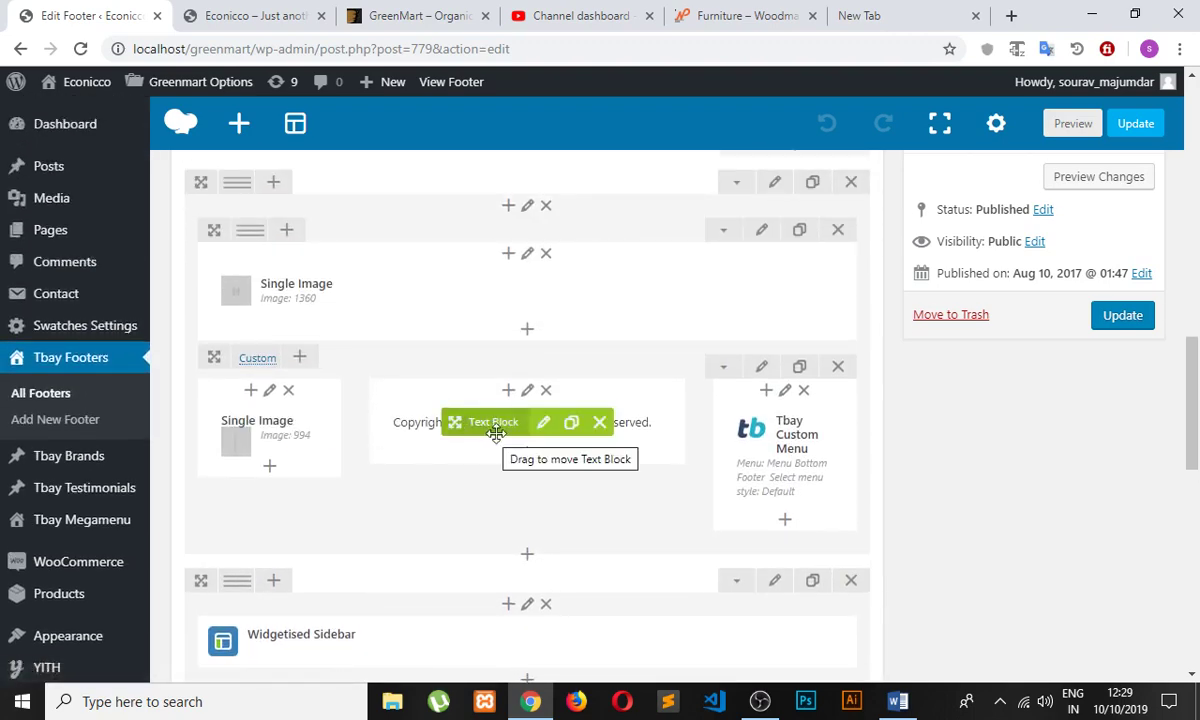
click(543, 423)
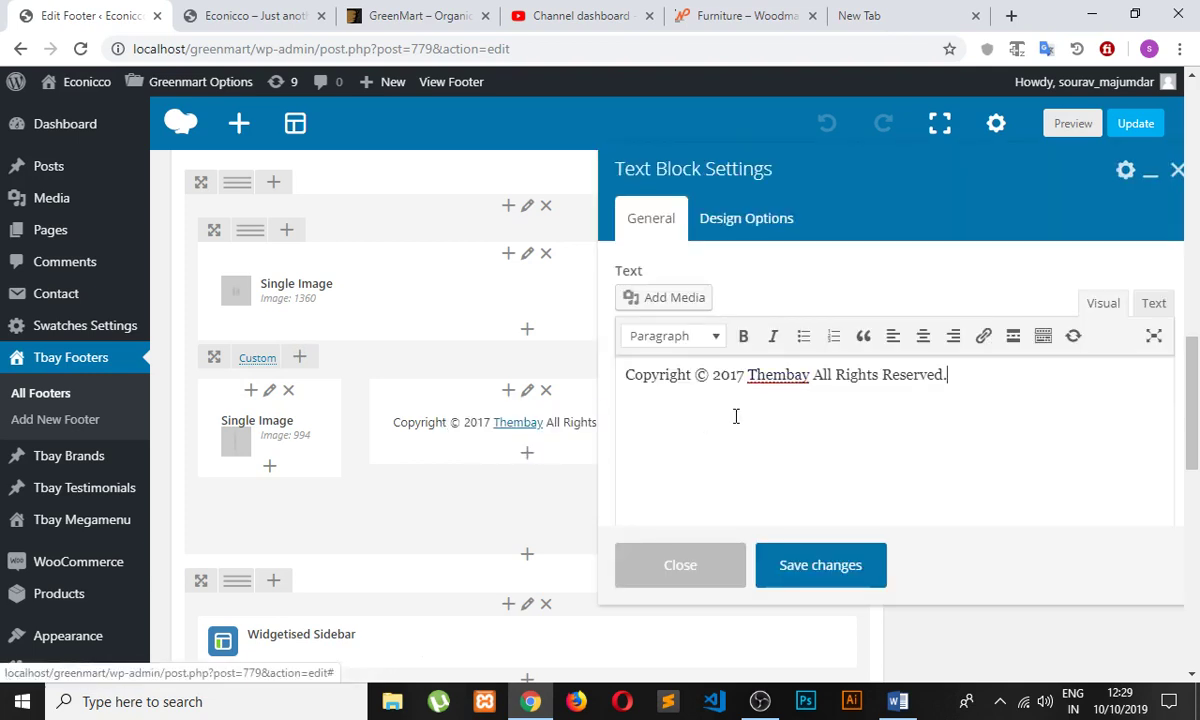
click(745, 385)
key(BackSpace)
key(BackSpace)
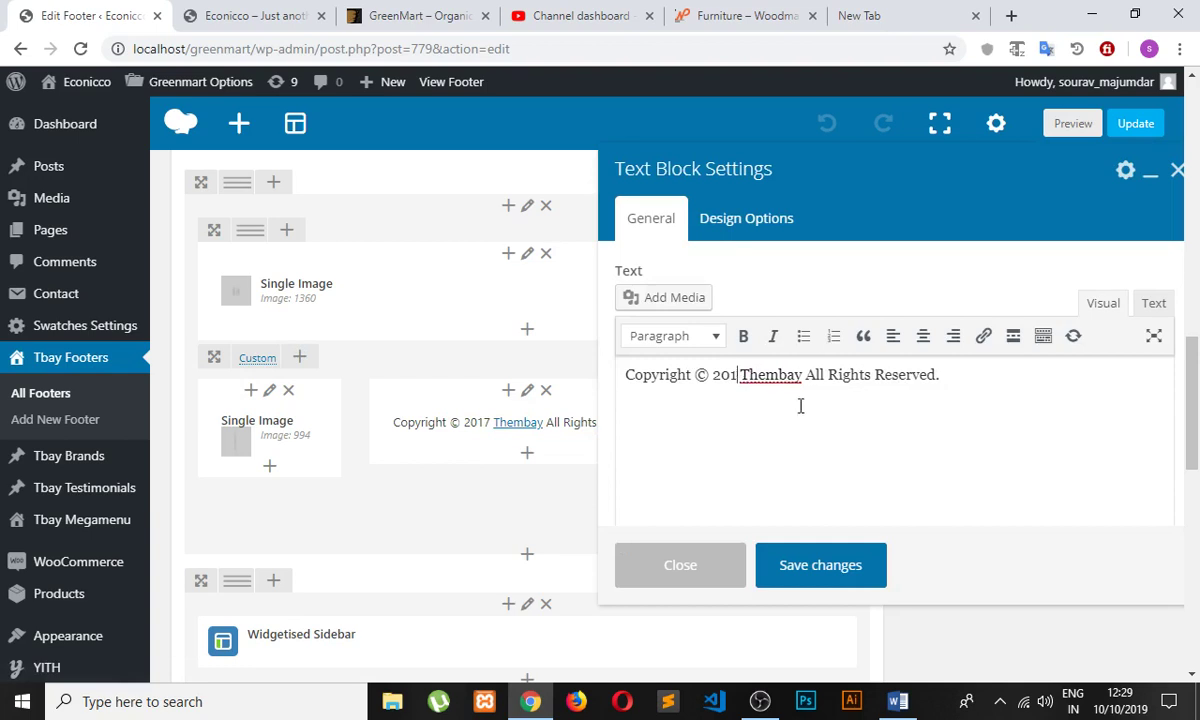
text(9)
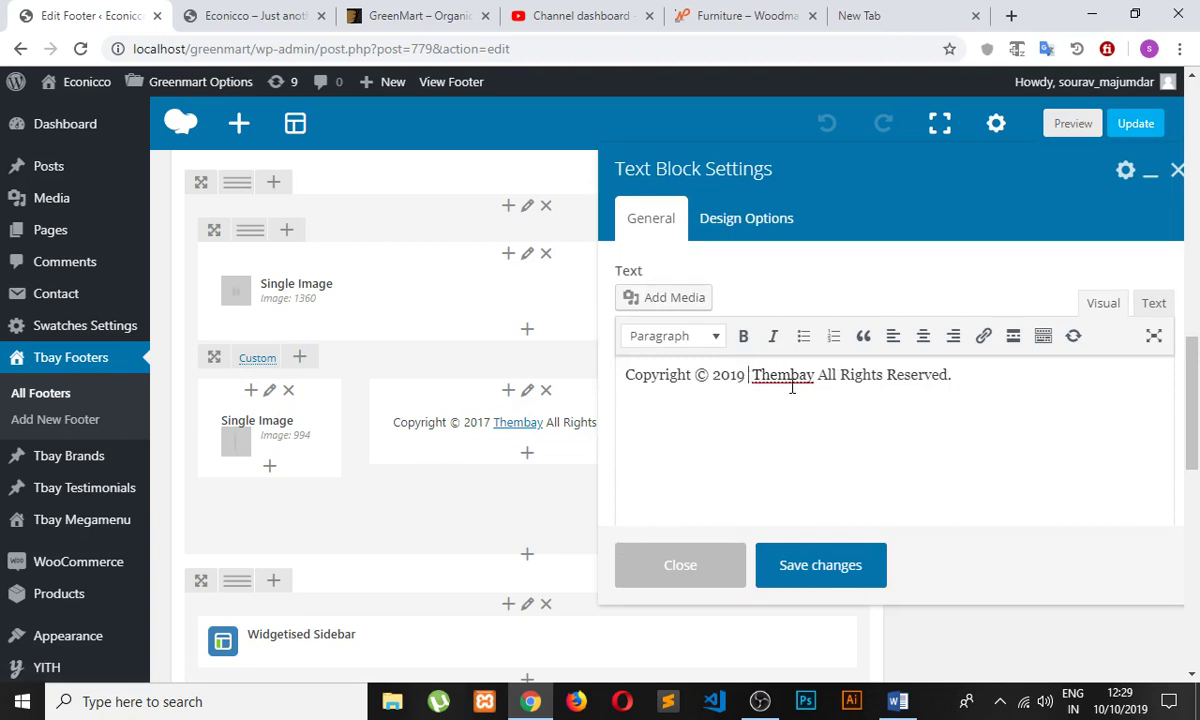
click(793, 567)
- Open the Single Image element beside the copyright text and remove its placeholder image, checking its place in the storefront footer
mouse_move(256, 425)
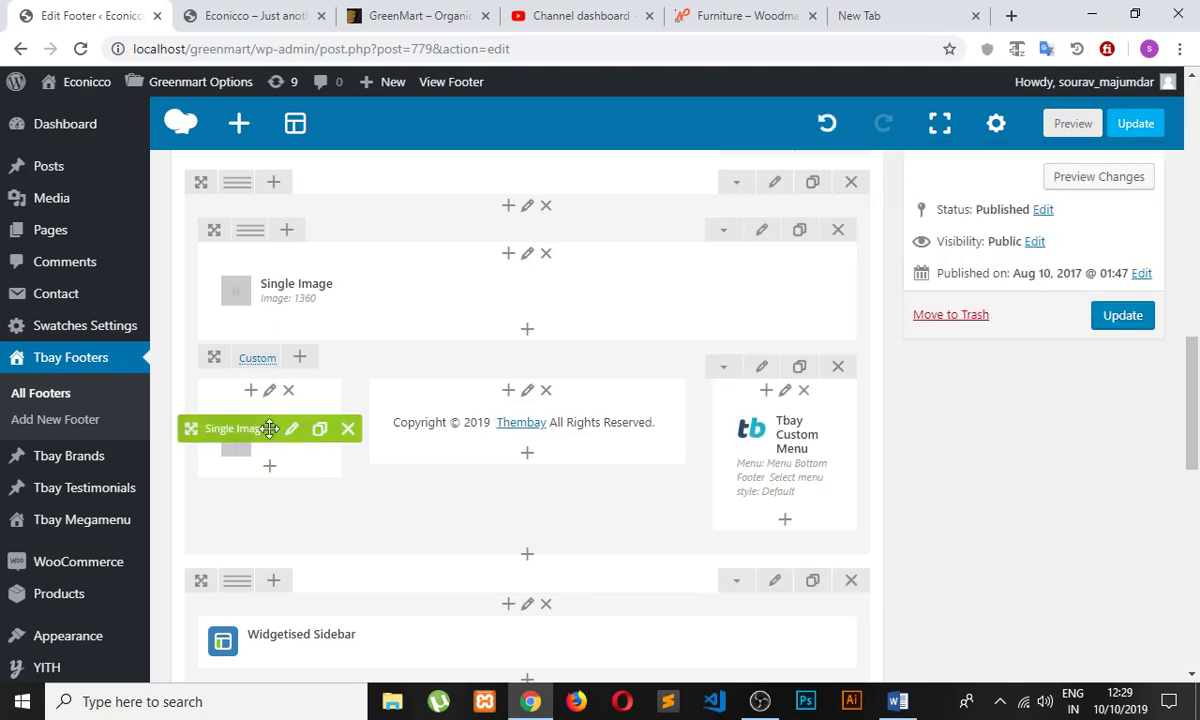
click(294, 430)
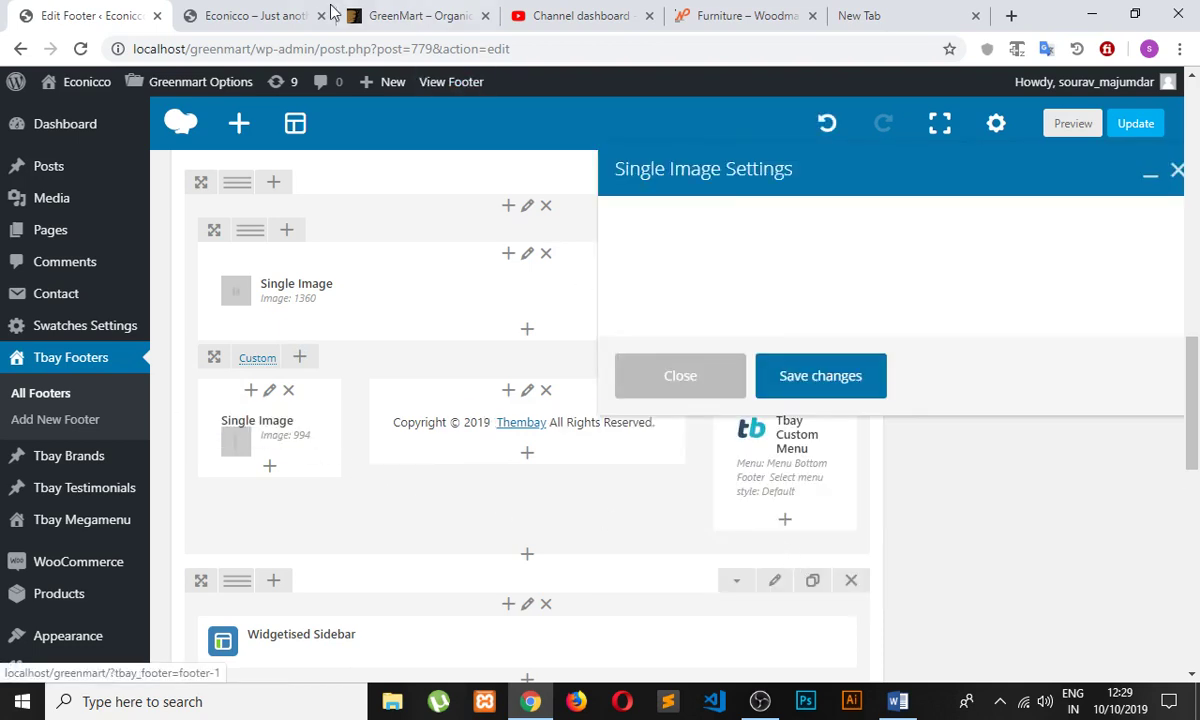
click(258, 17)
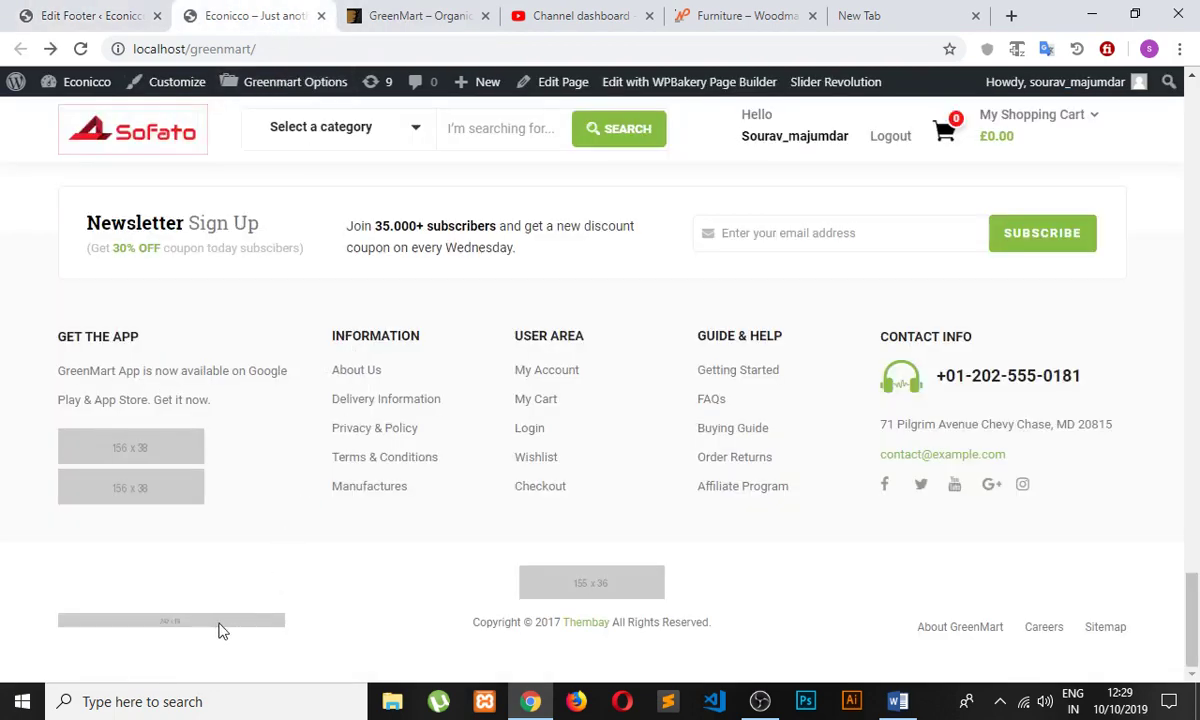
click(95, 16)
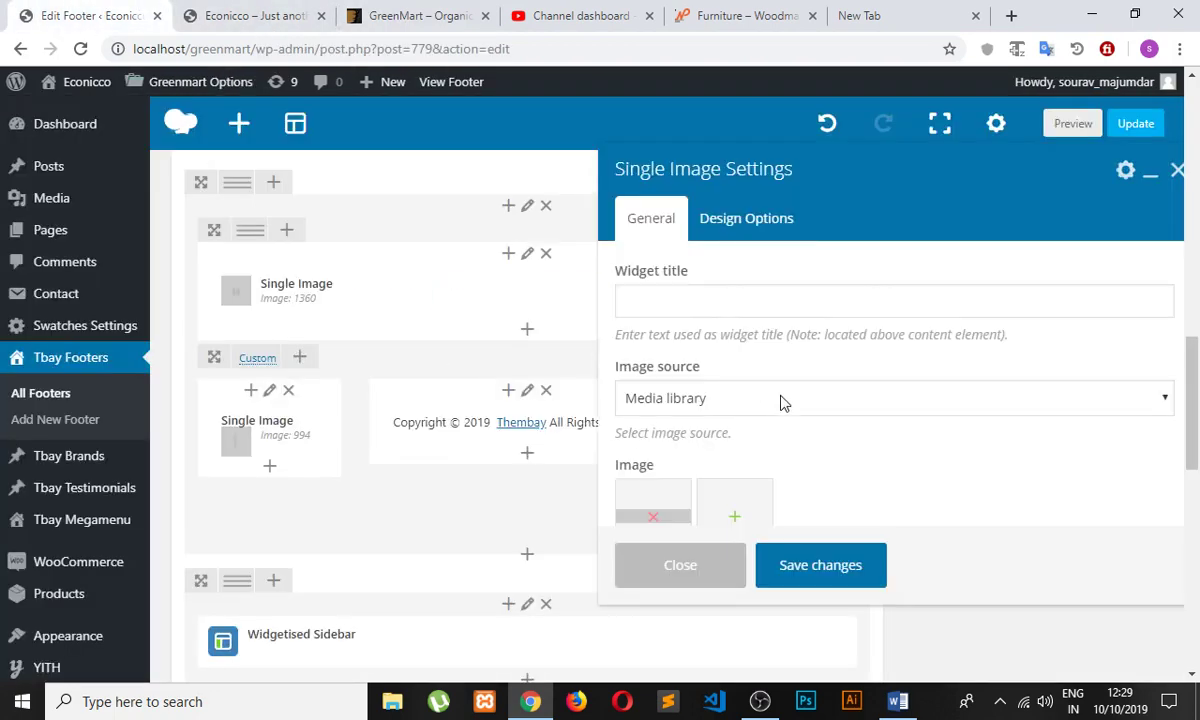
click(653, 516)
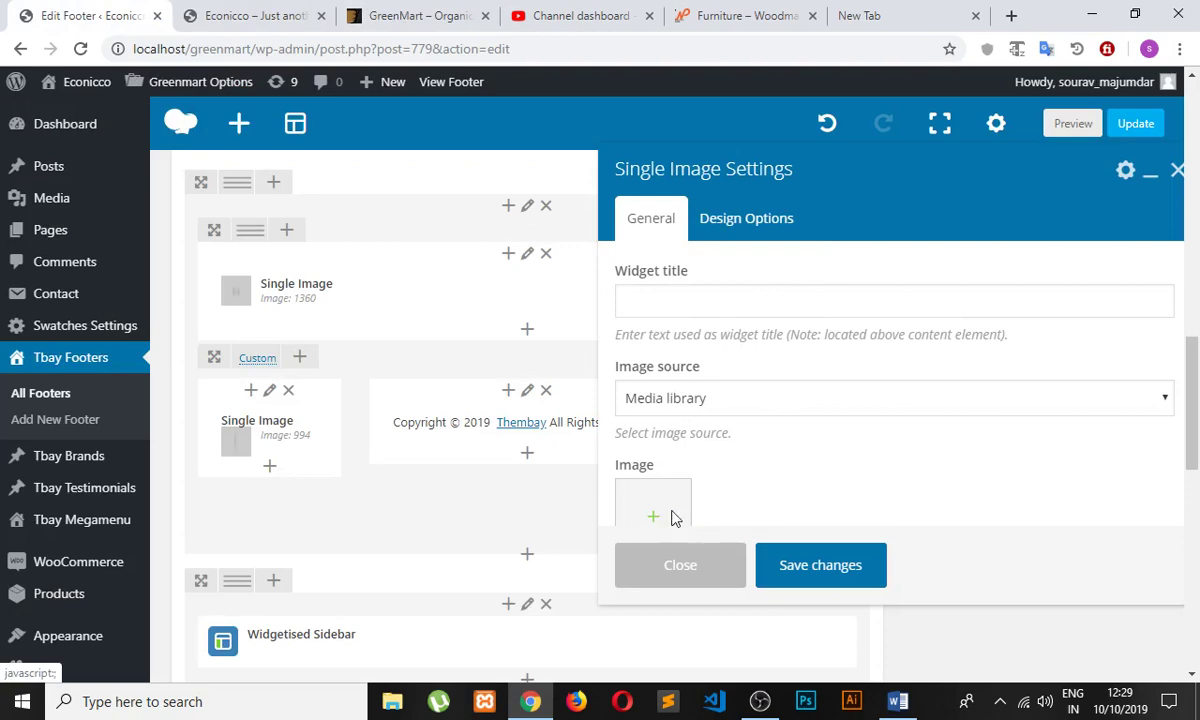
- Upload the payments image from the RGB logo folder, set it as the Single Image element's picture and save the element
click(673, 517)
click(78, 158)
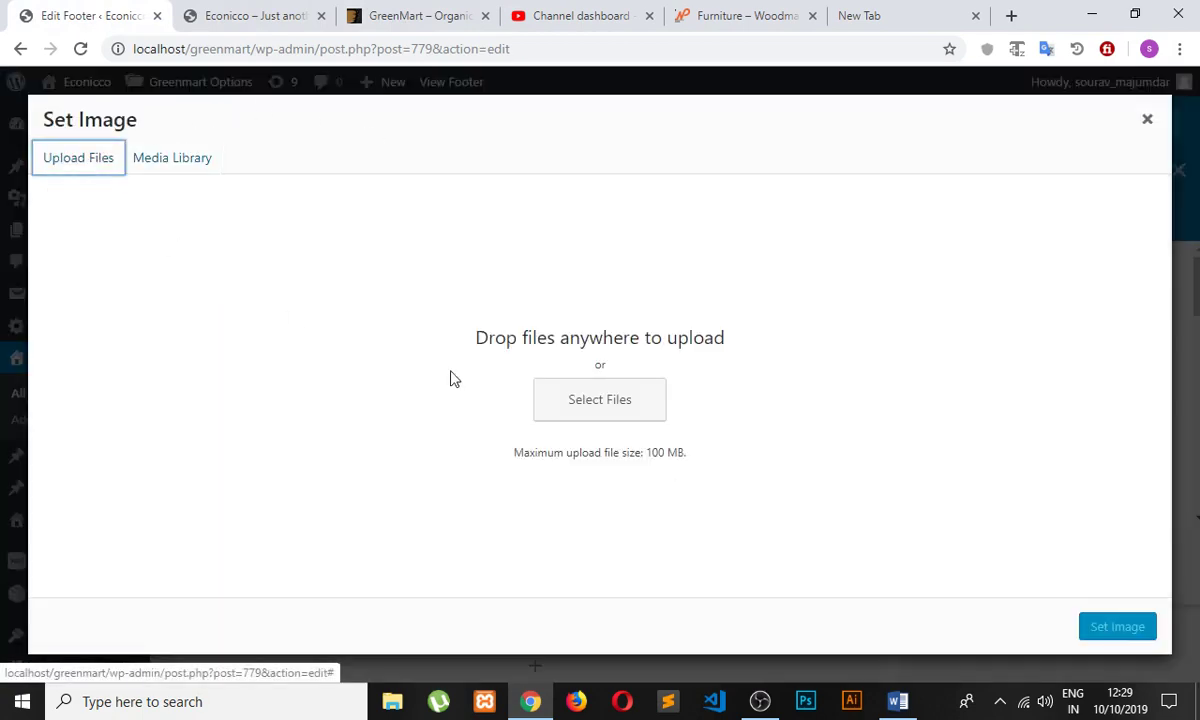
click(562, 398)
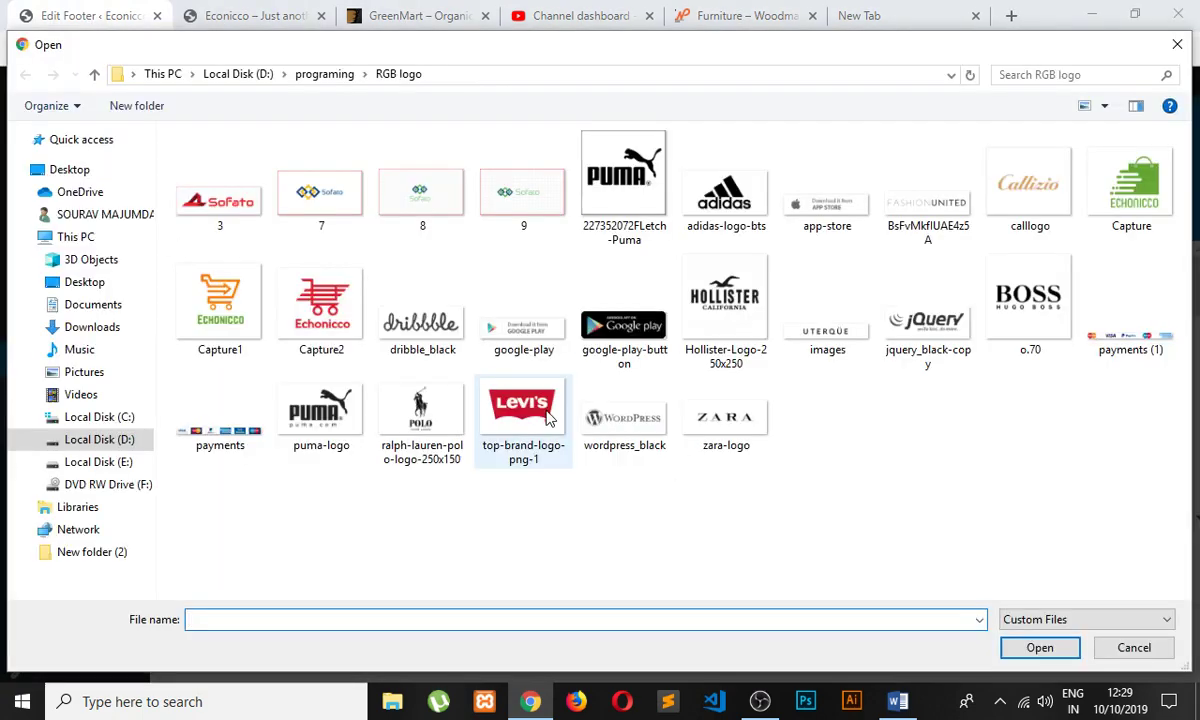
click(238, 450)
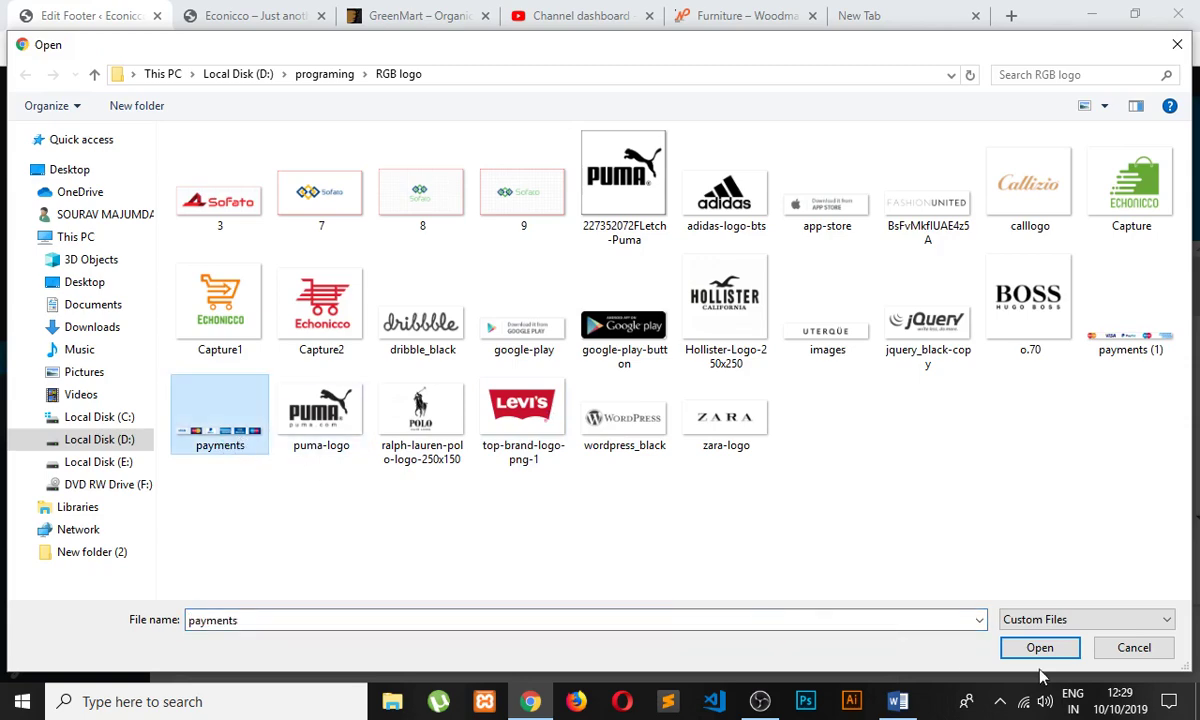
click(1064, 650)
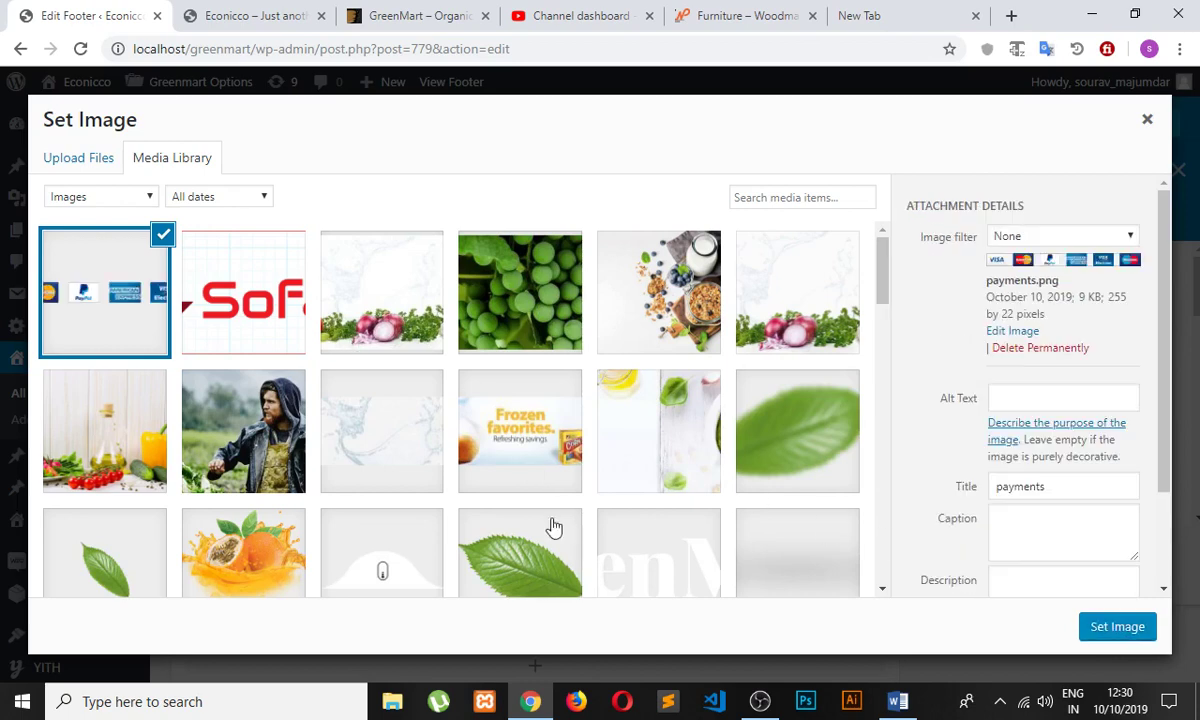
click(1118, 626)
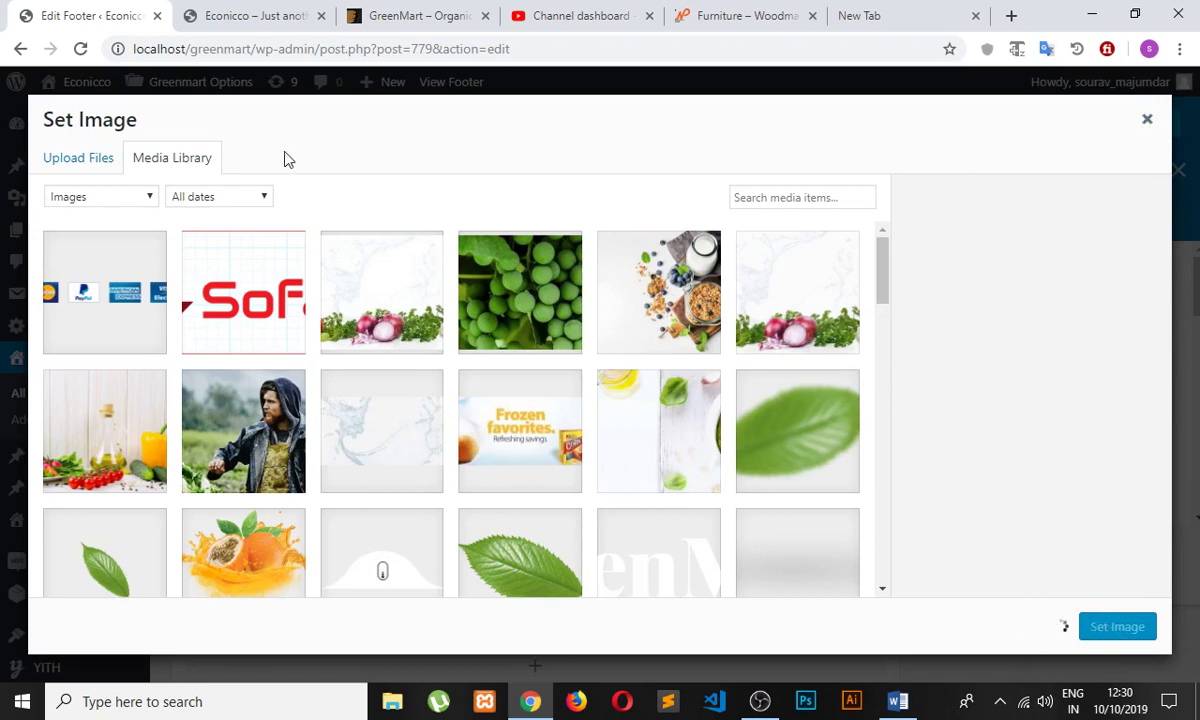
click(276, 30)
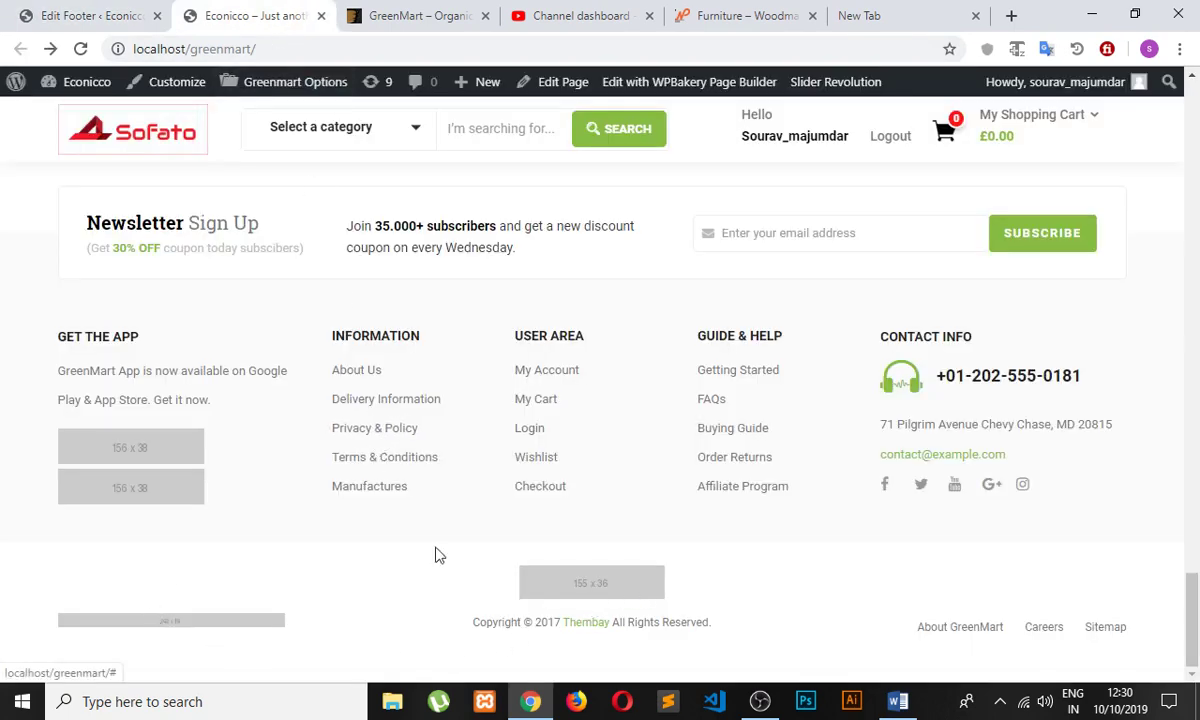
click(100, 16)
click(1114, 625)
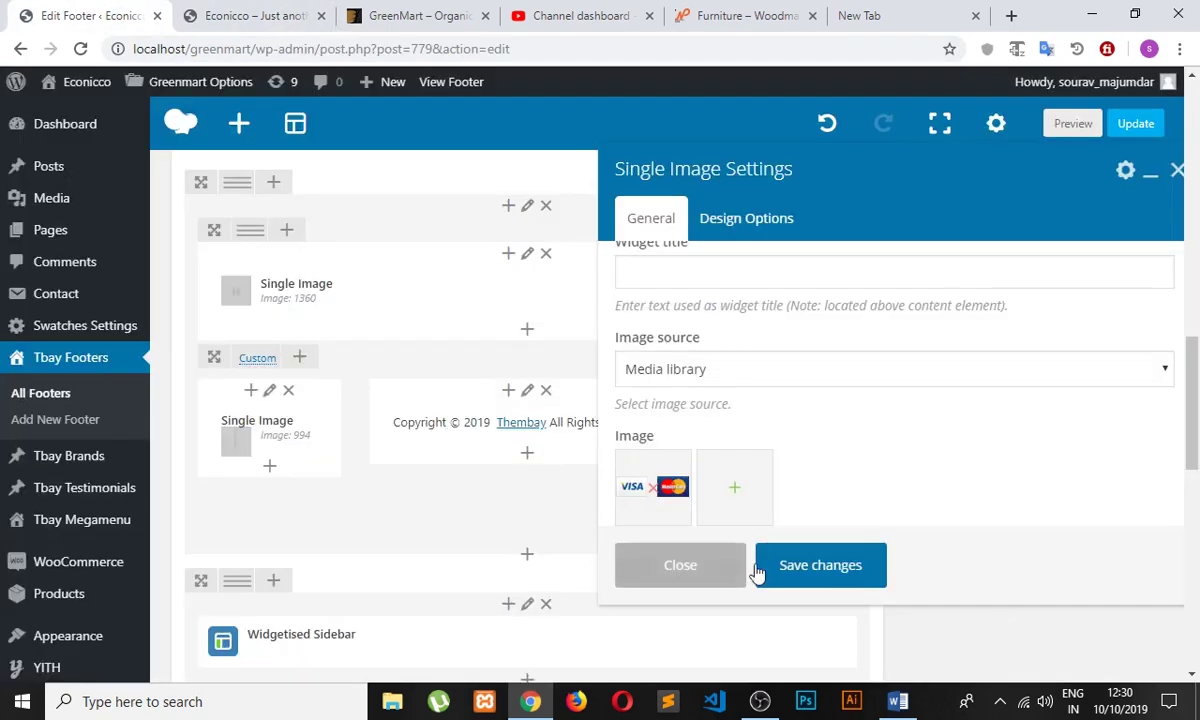
click(818, 568)
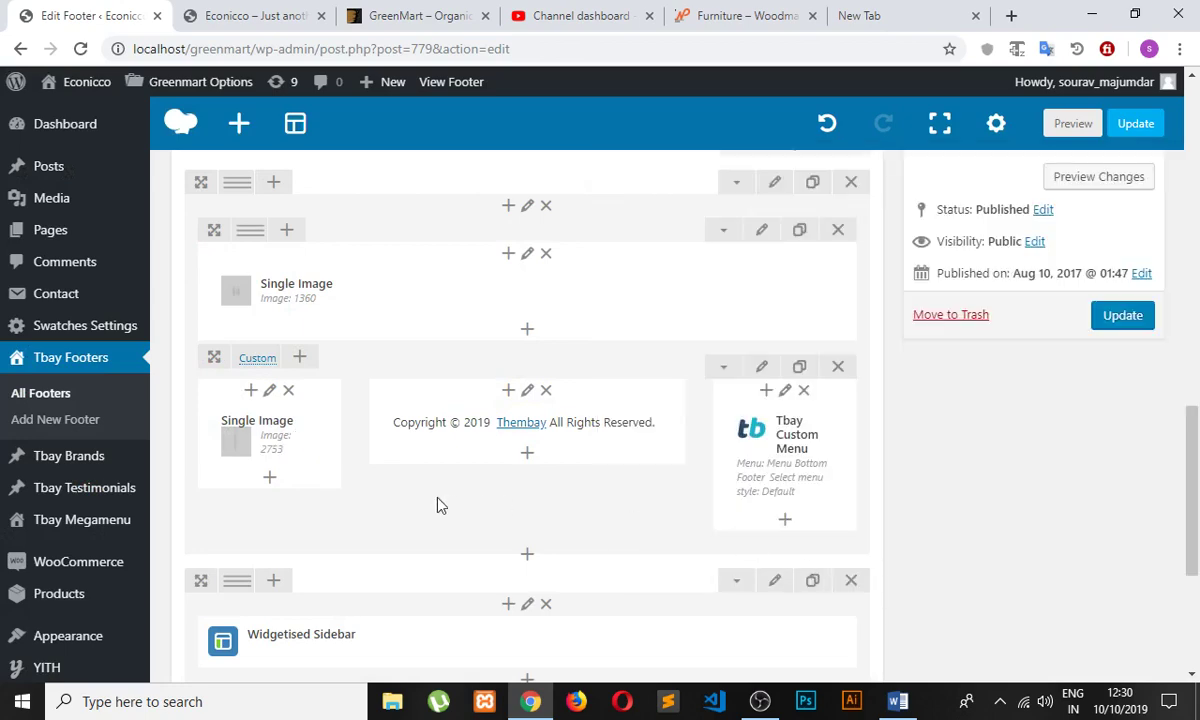
- Review the edited bottom row of Footer 1 and update the footer
scroll(440, 510, down, 2)
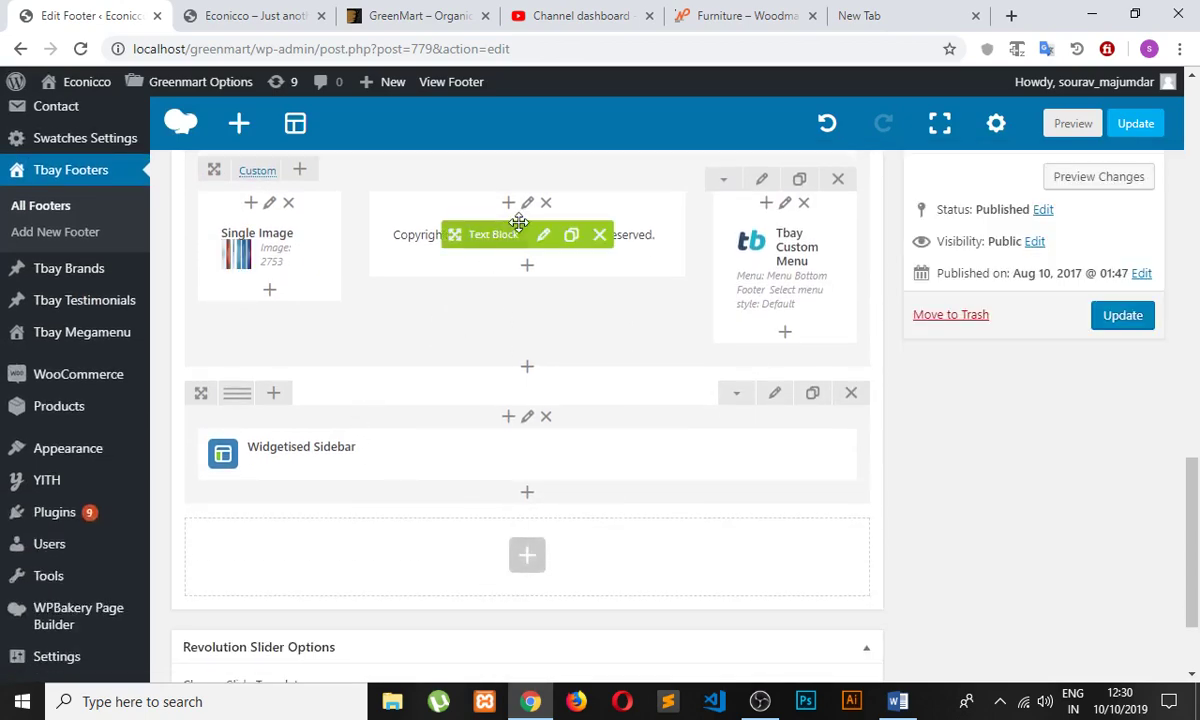
scroll(579, 327, up, 1)
scroll(440, 305, up, 1)
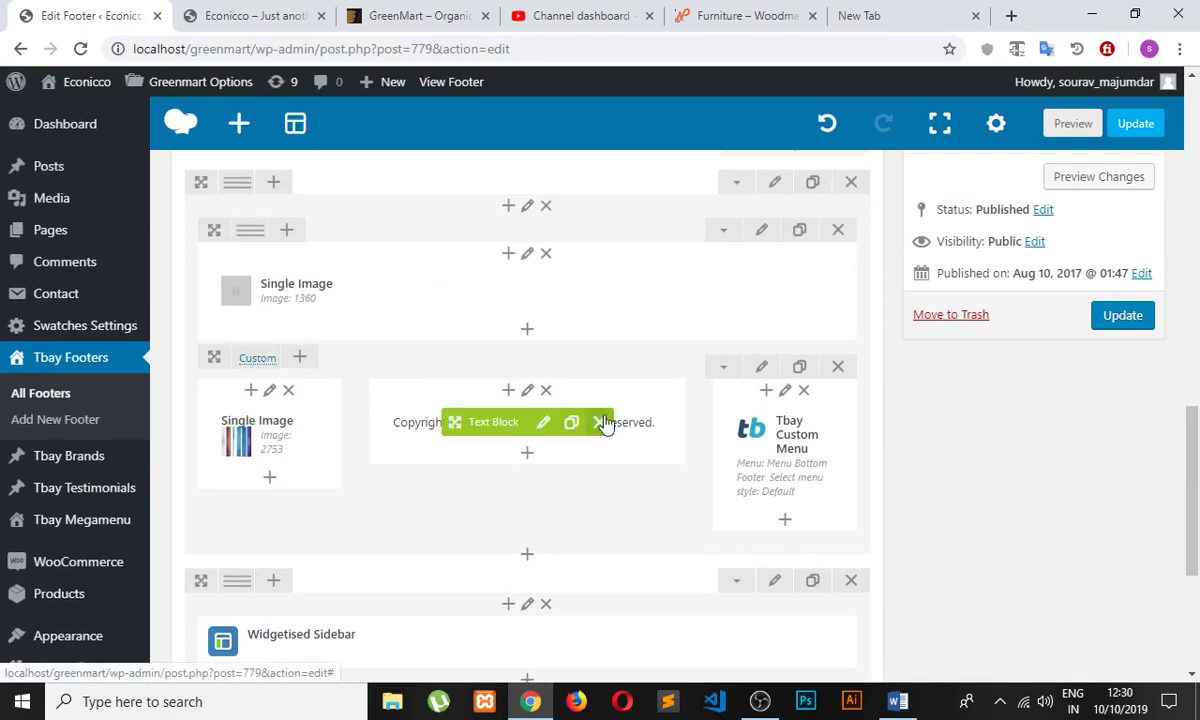
scroll(604, 420, up, 2)
click(1120, 318)
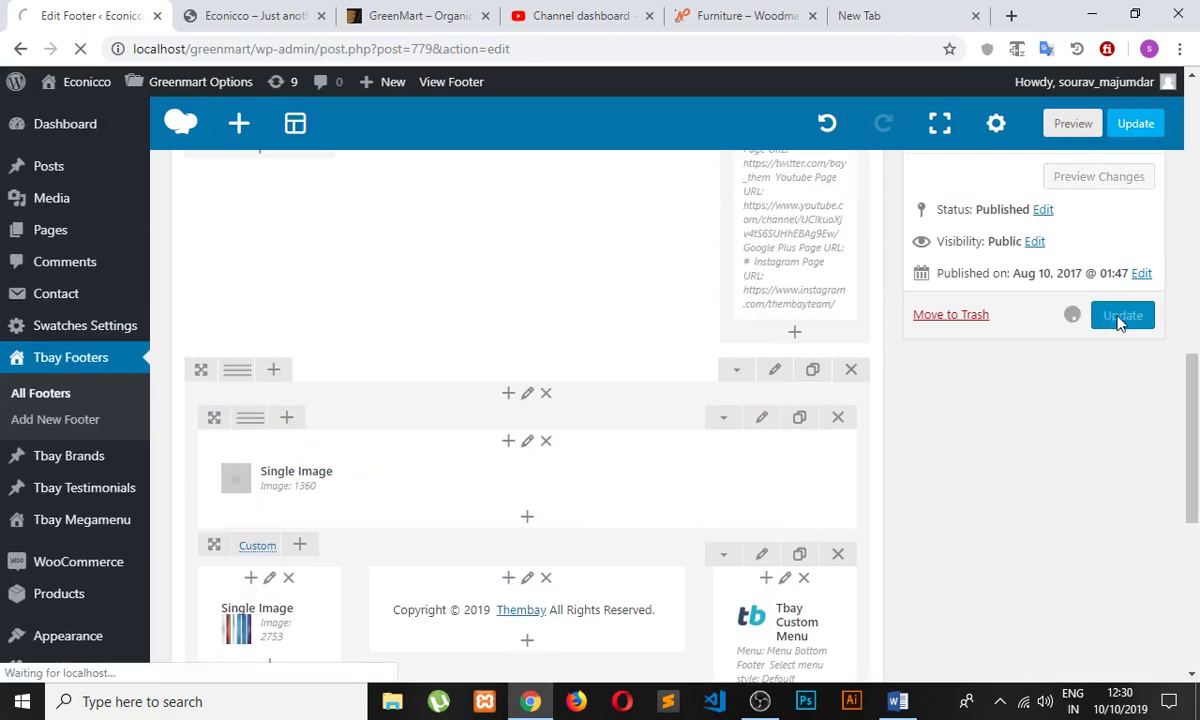
- Reload the storefront home page and check the payment image and copyright year in its footer
click(258, 17)
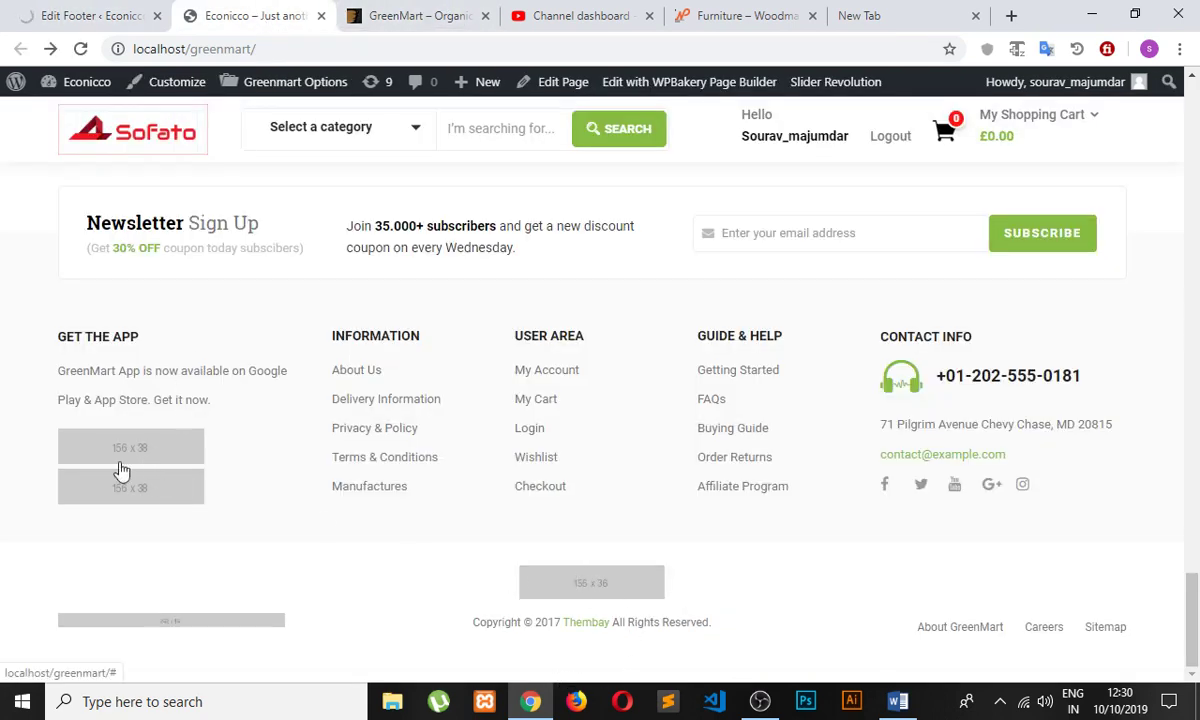
click(80, 10)
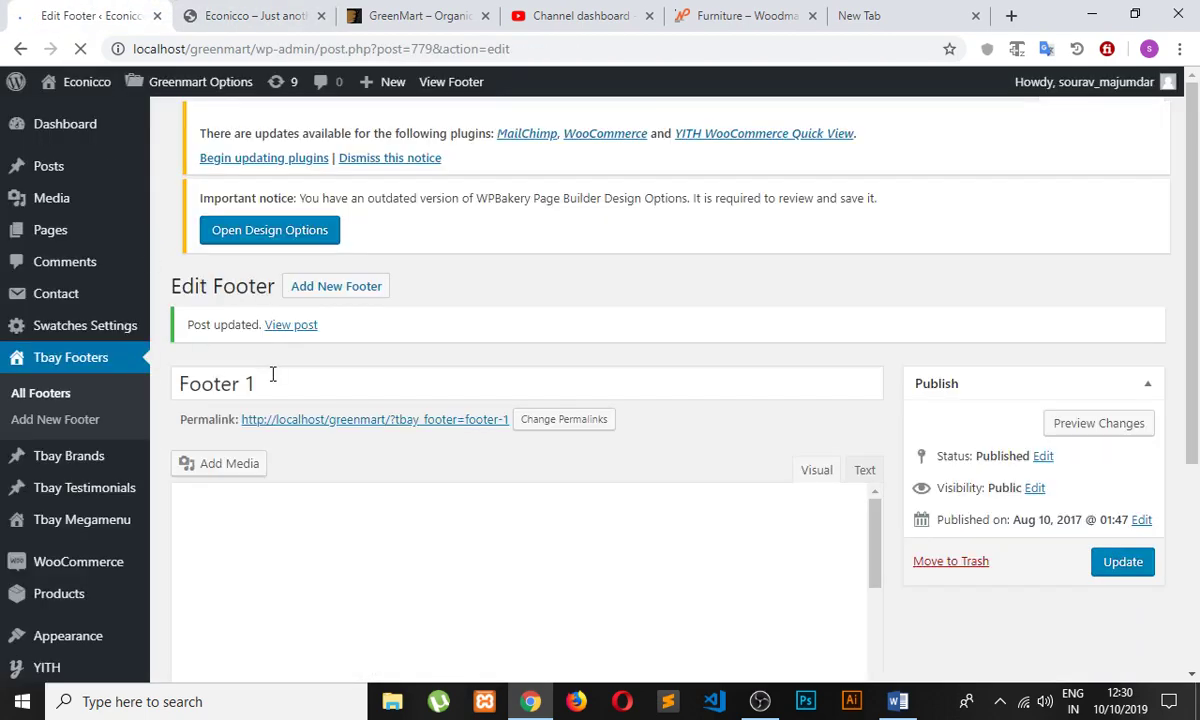
click(225, 12)
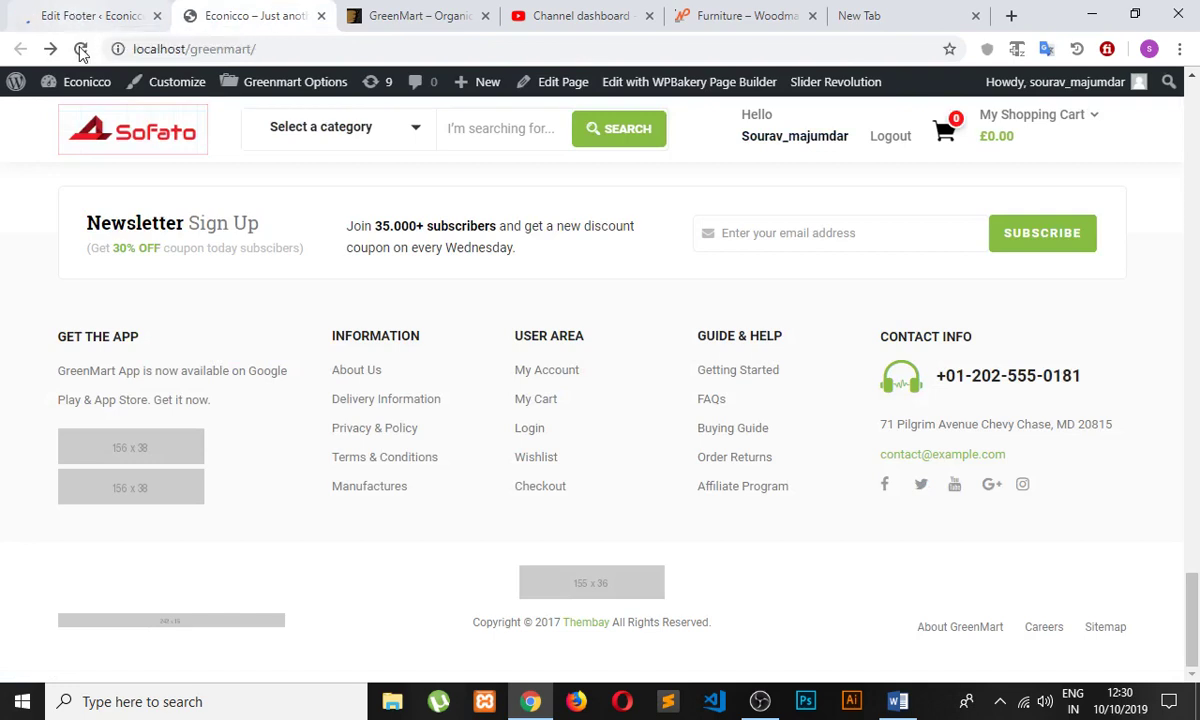
click(81, 50)
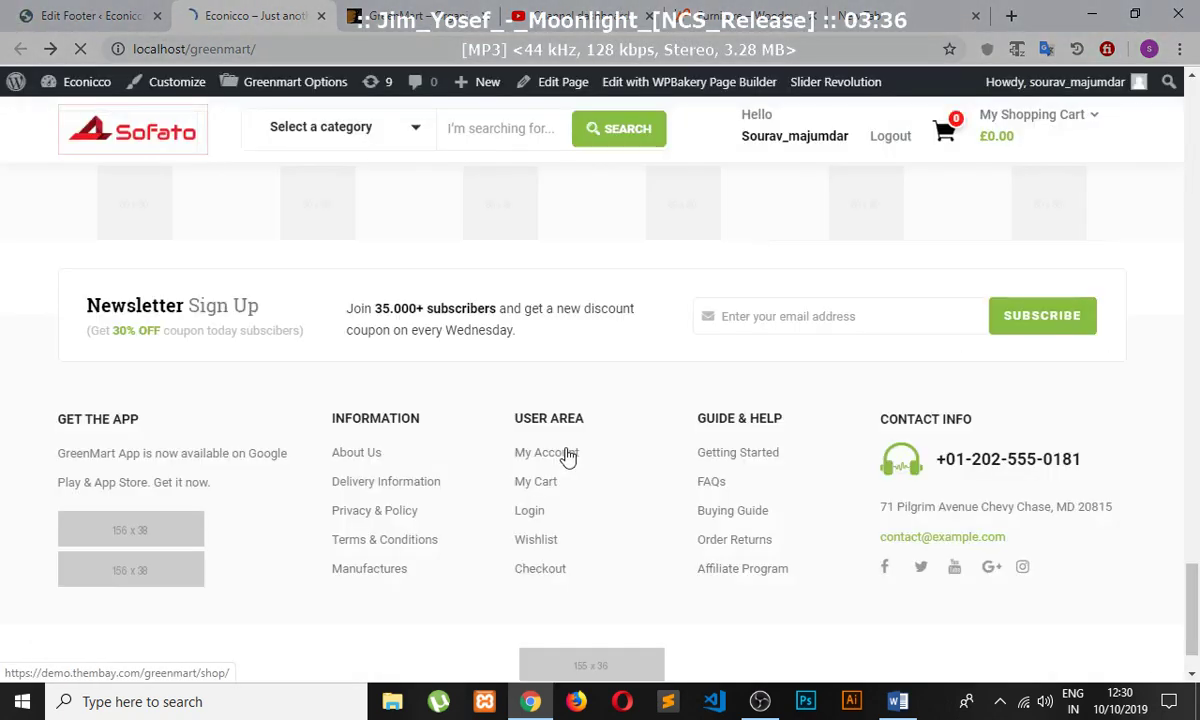
scroll(566, 456, down, 1)
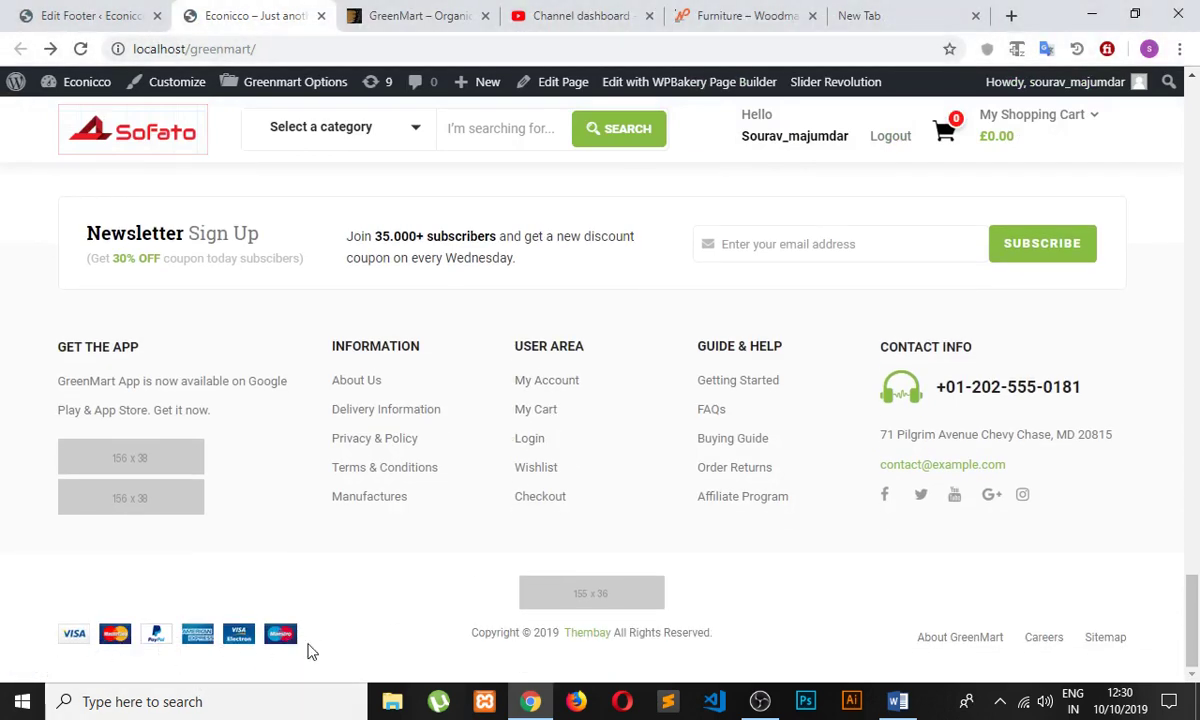
drag(560, 636, 535, 636)
click(519, 655)
- Back in Footer 1, remove the placeholder from the first Single Image element under the app download text
click(72, 16)
scroll(367, 421, down, 10)
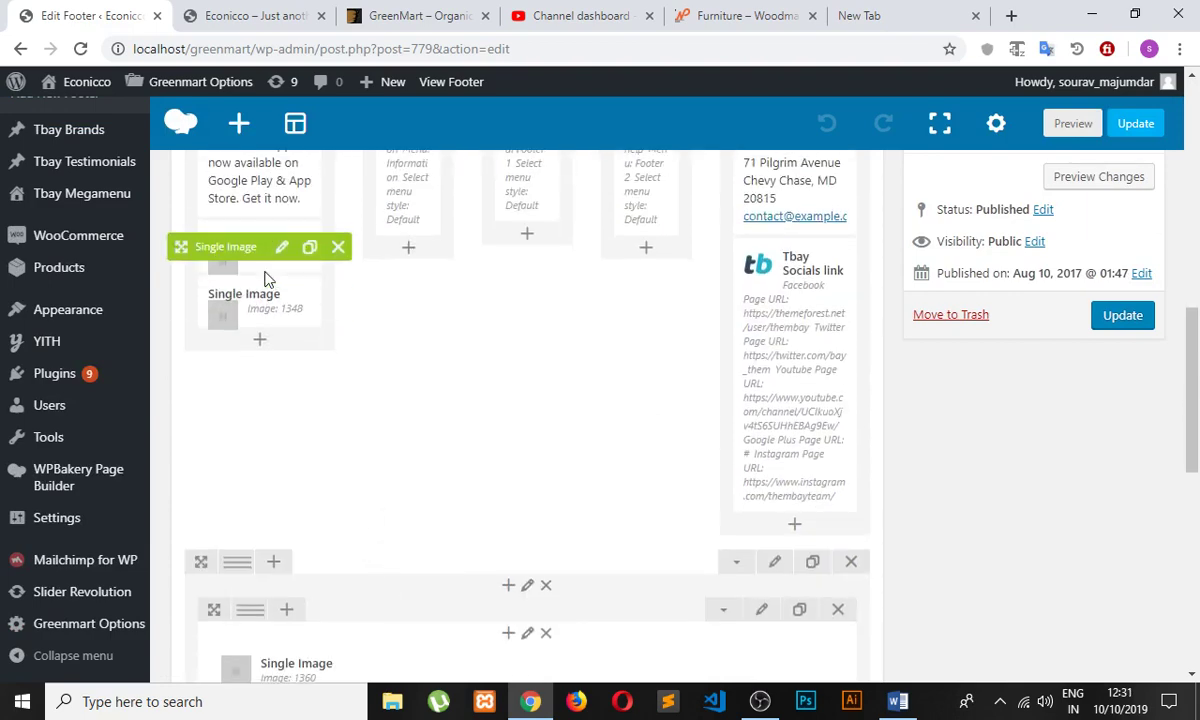
click(276, 244)
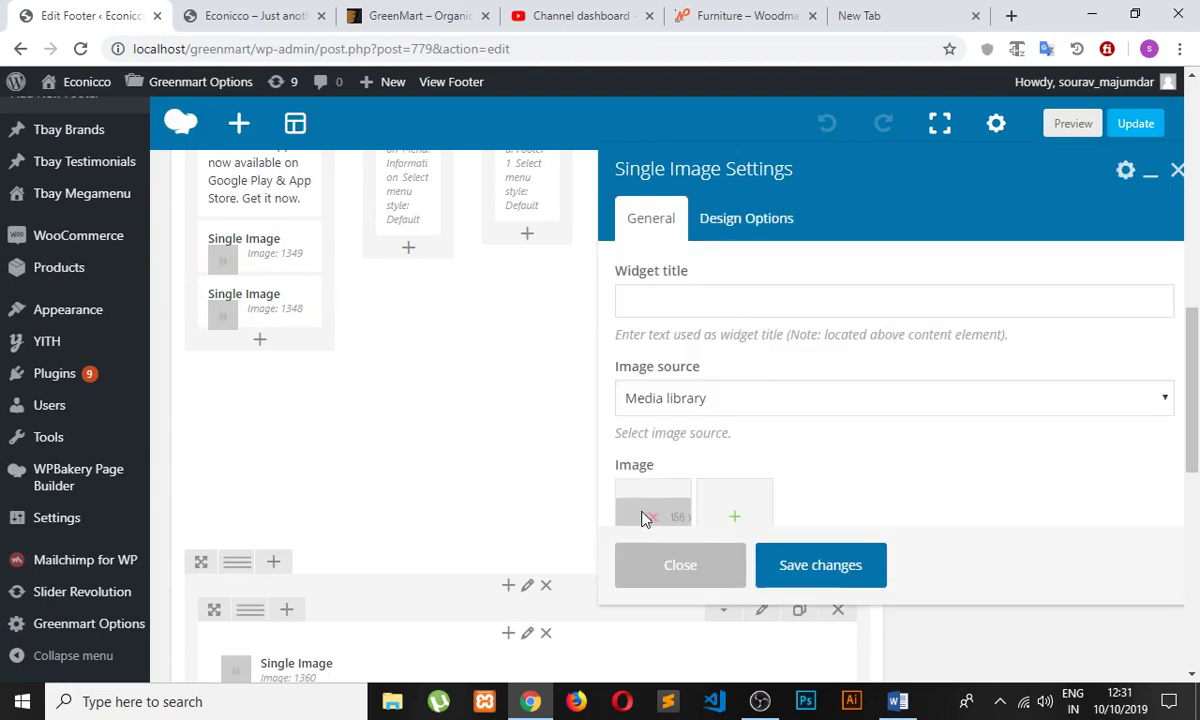
click(650, 519)
- Upload the google-play image from the RGB logo folder and set it as the picture of this Single Image element
click(660, 522)
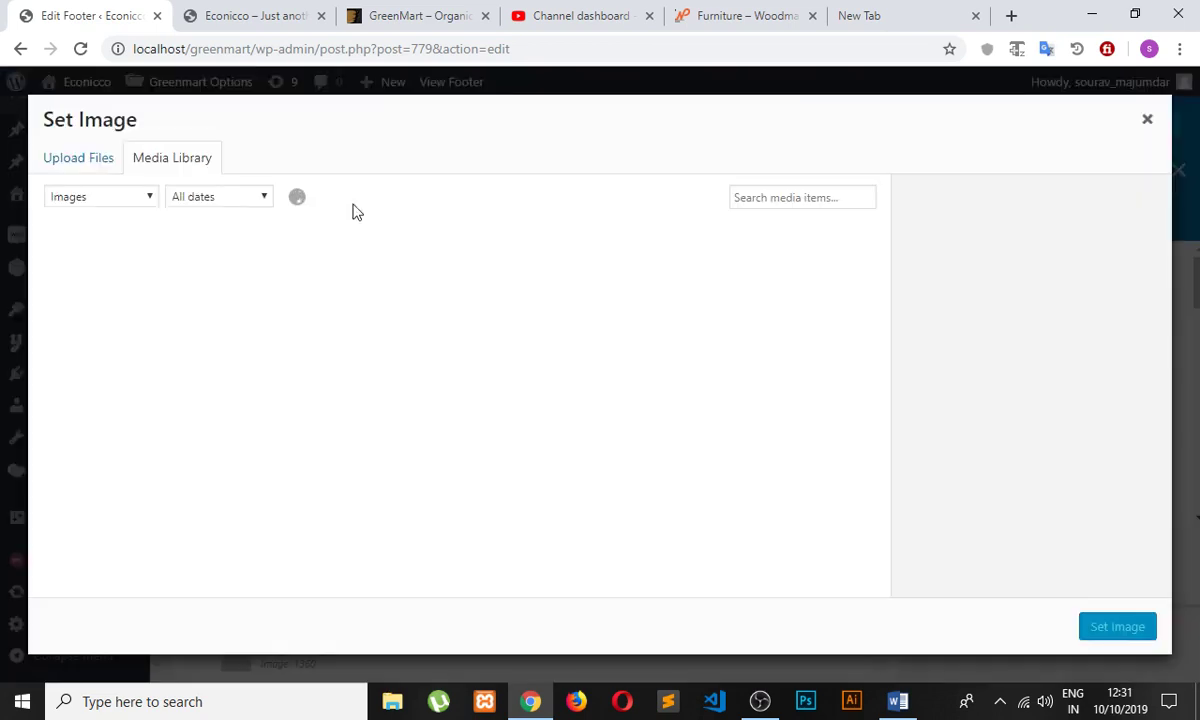
click(83, 158)
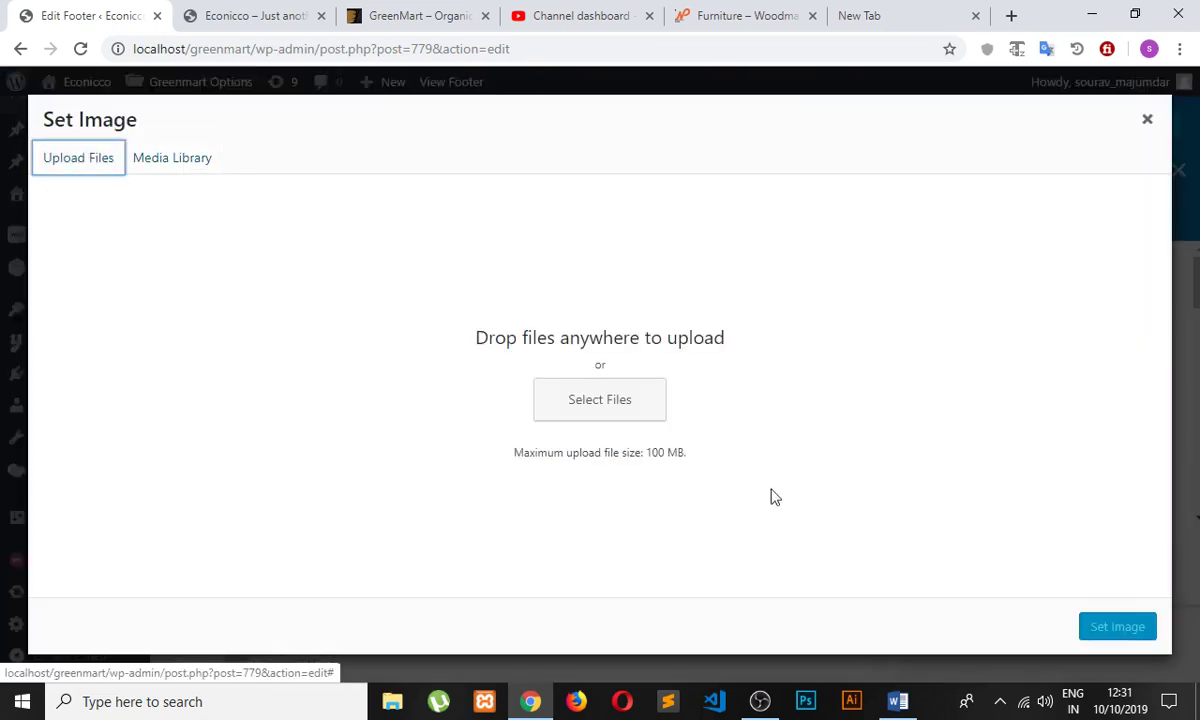
click(616, 409)
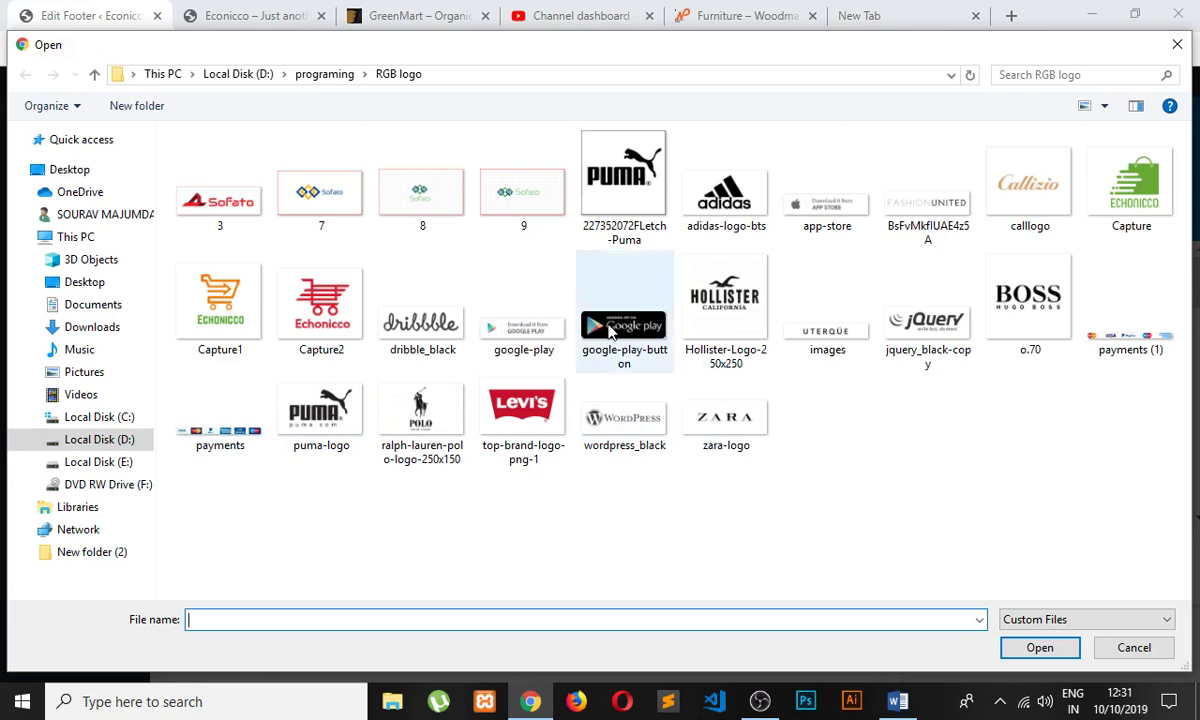
click(550, 330)
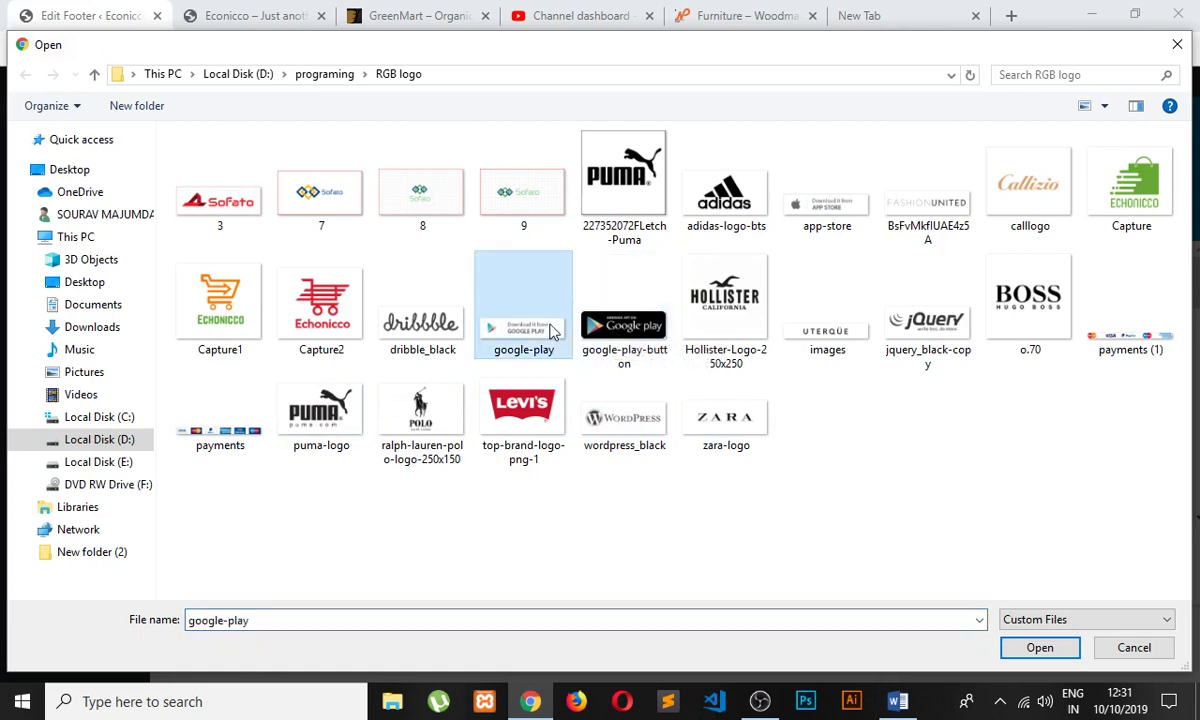
click(643, 335)
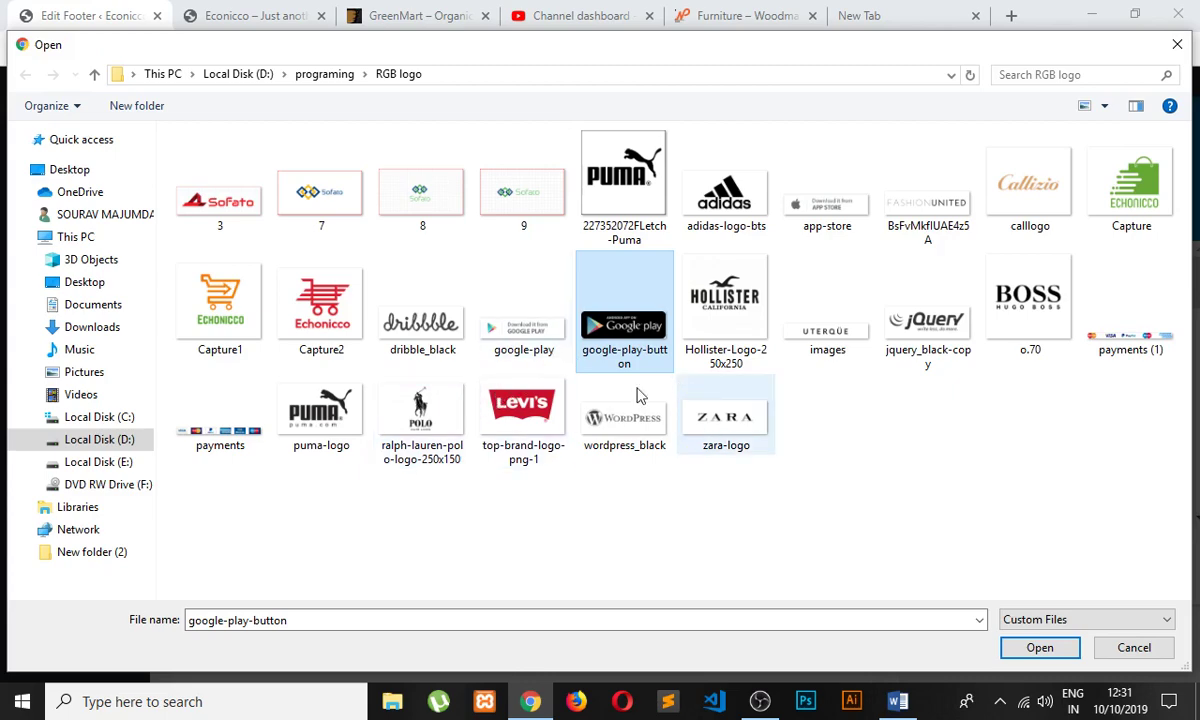
click(507, 323)
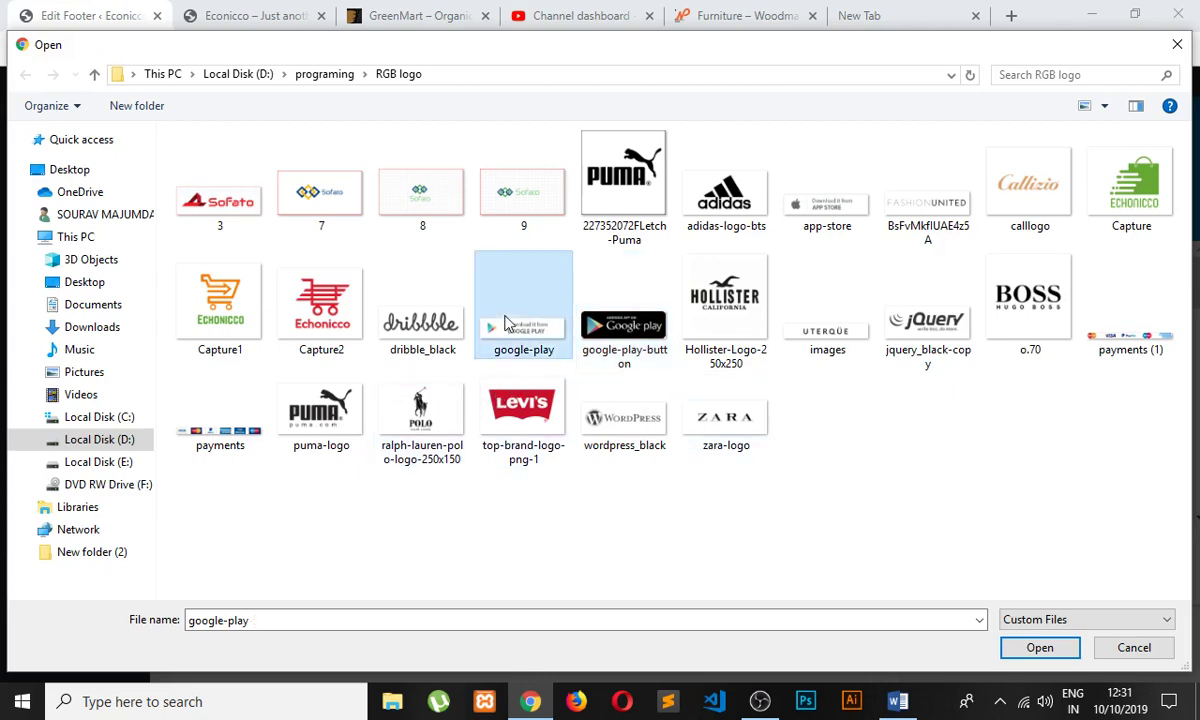
click(1039, 647)
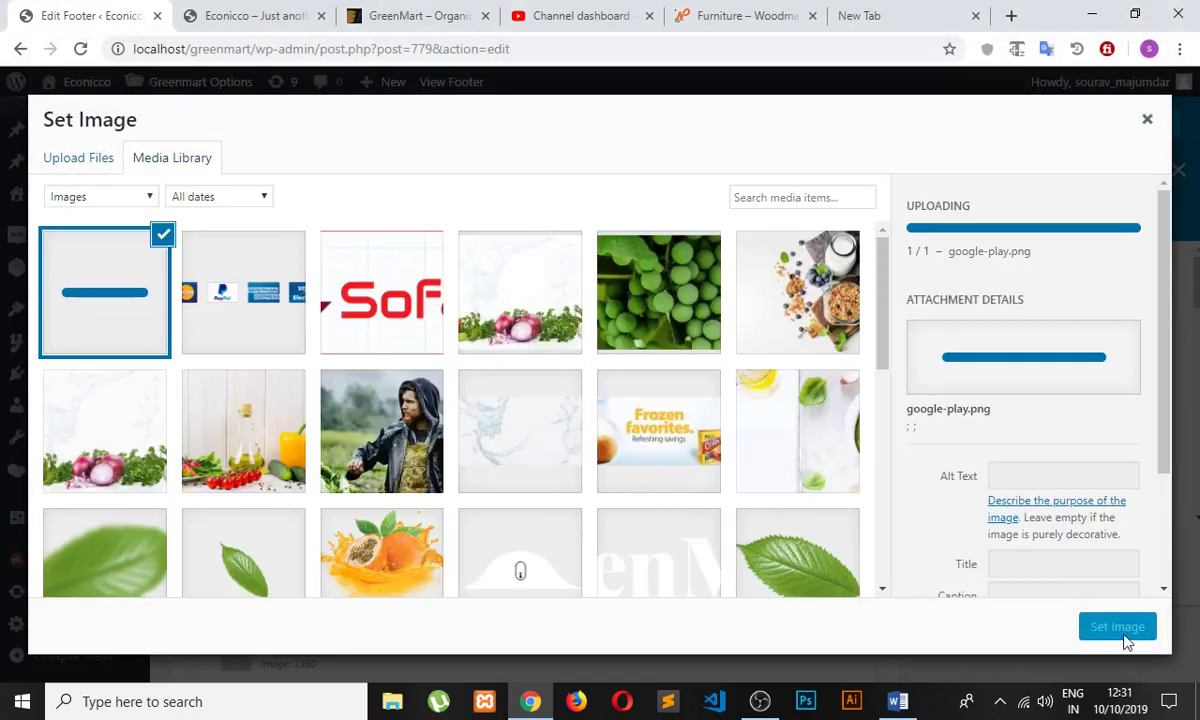
click(1125, 640)
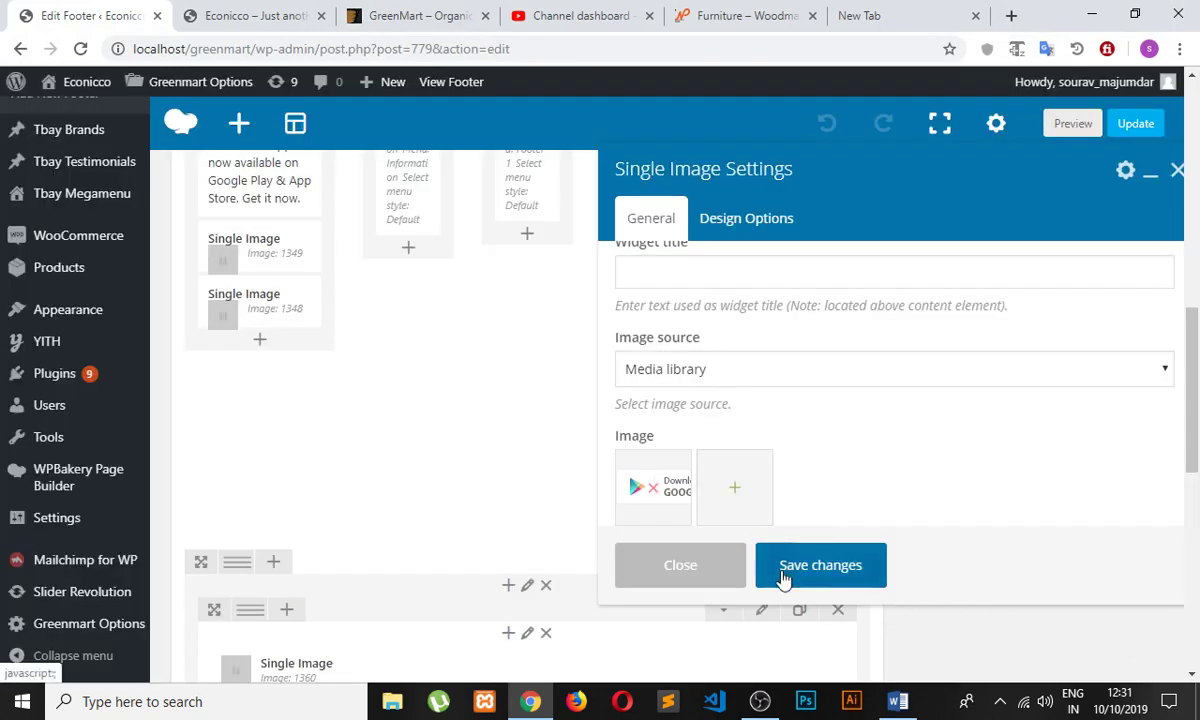
- Save the Google Play image element and remove the placeholder from the second Single Image element below it
click(820, 566)
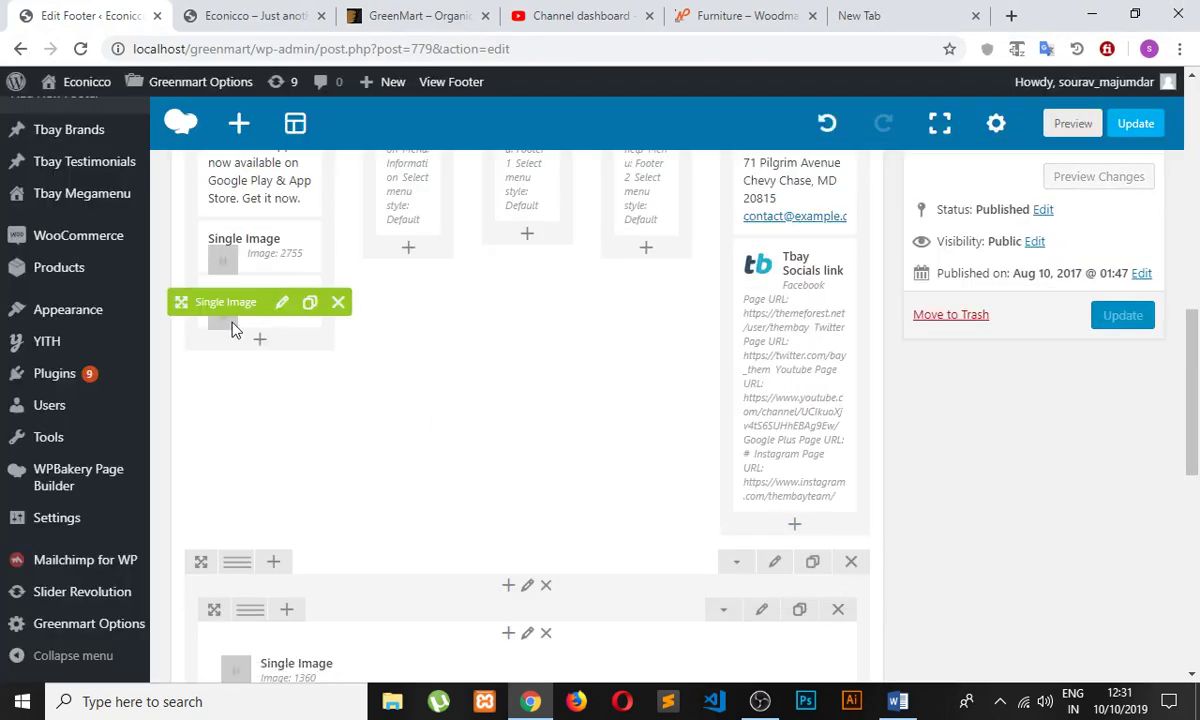
click(282, 304)
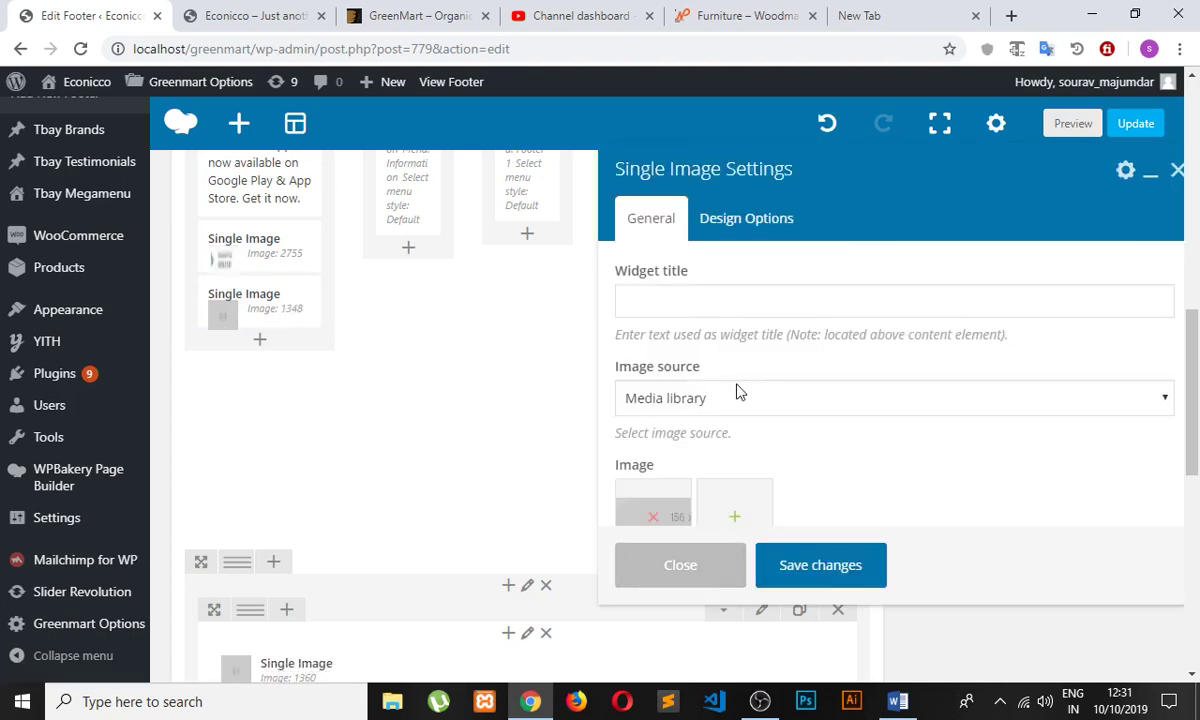
click(656, 517)
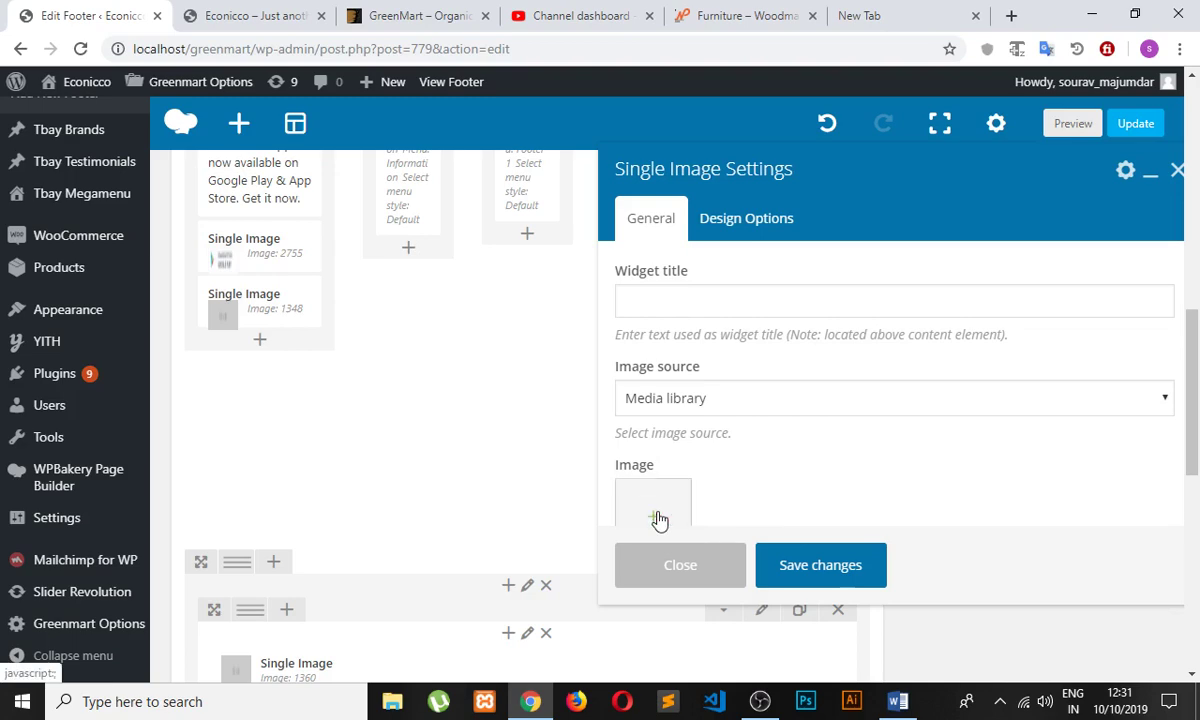
- Upload the app-store image from the RGB logo folder, set it as the second Single Image's picture, and save the element
click(656, 517)
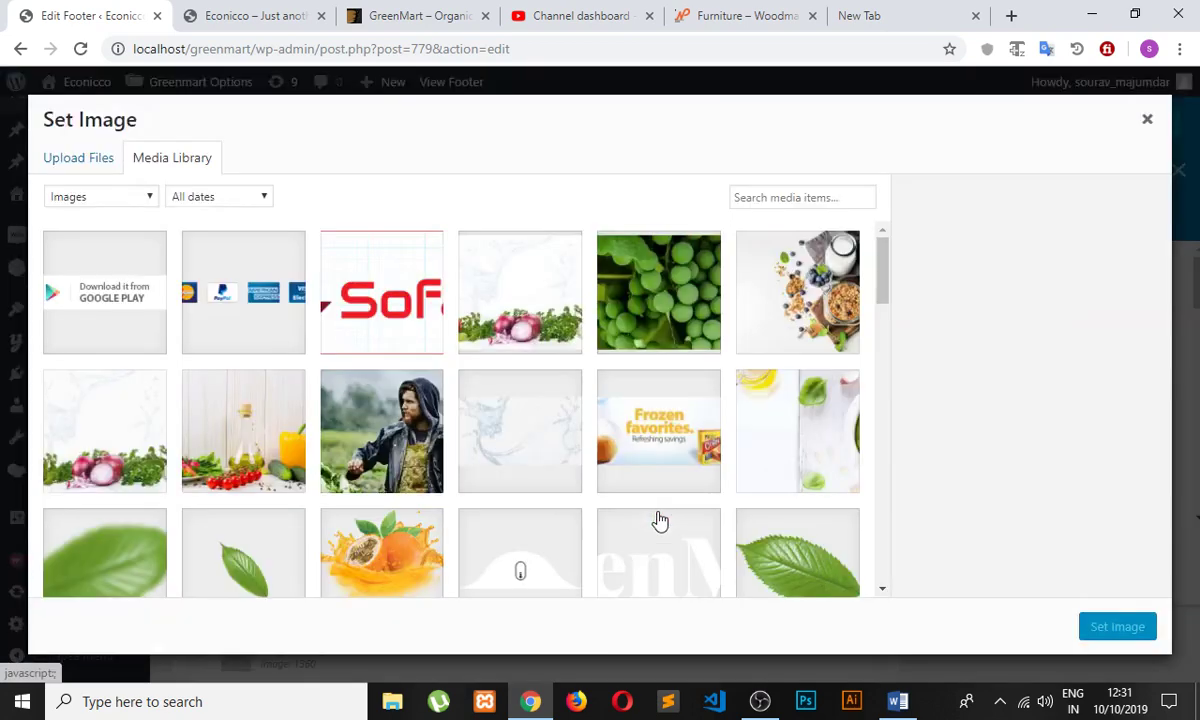
click(88, 162)
click(618, 397)
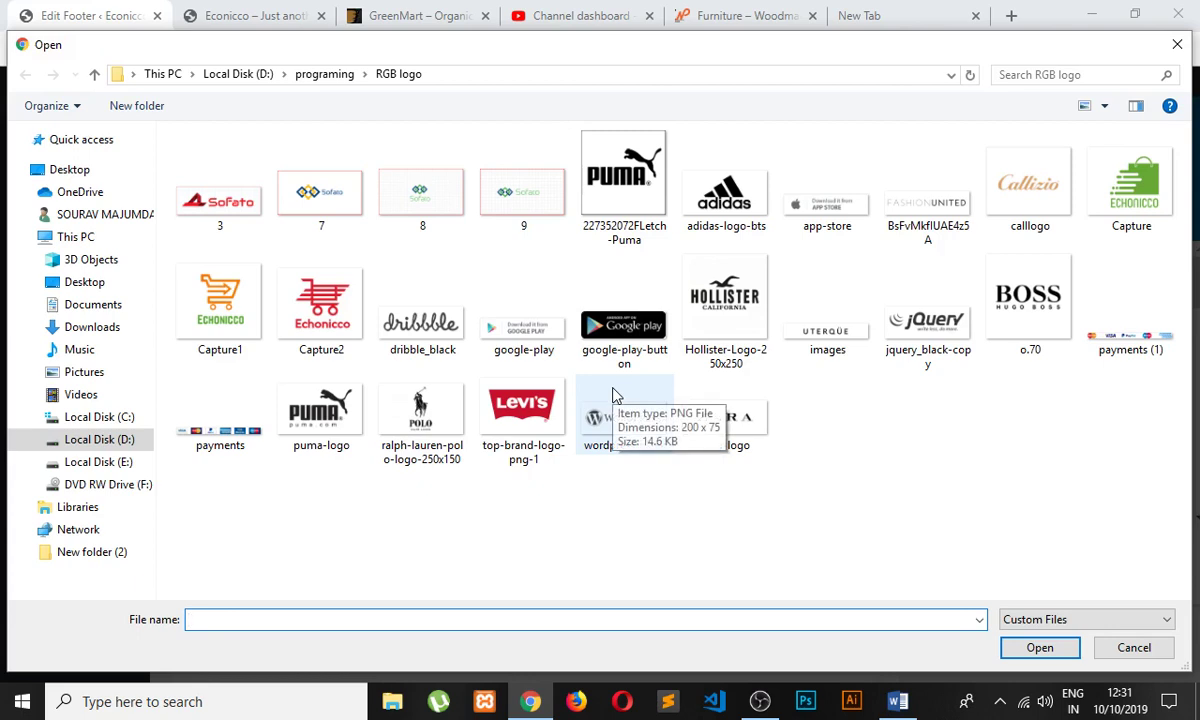
click(830, 228)
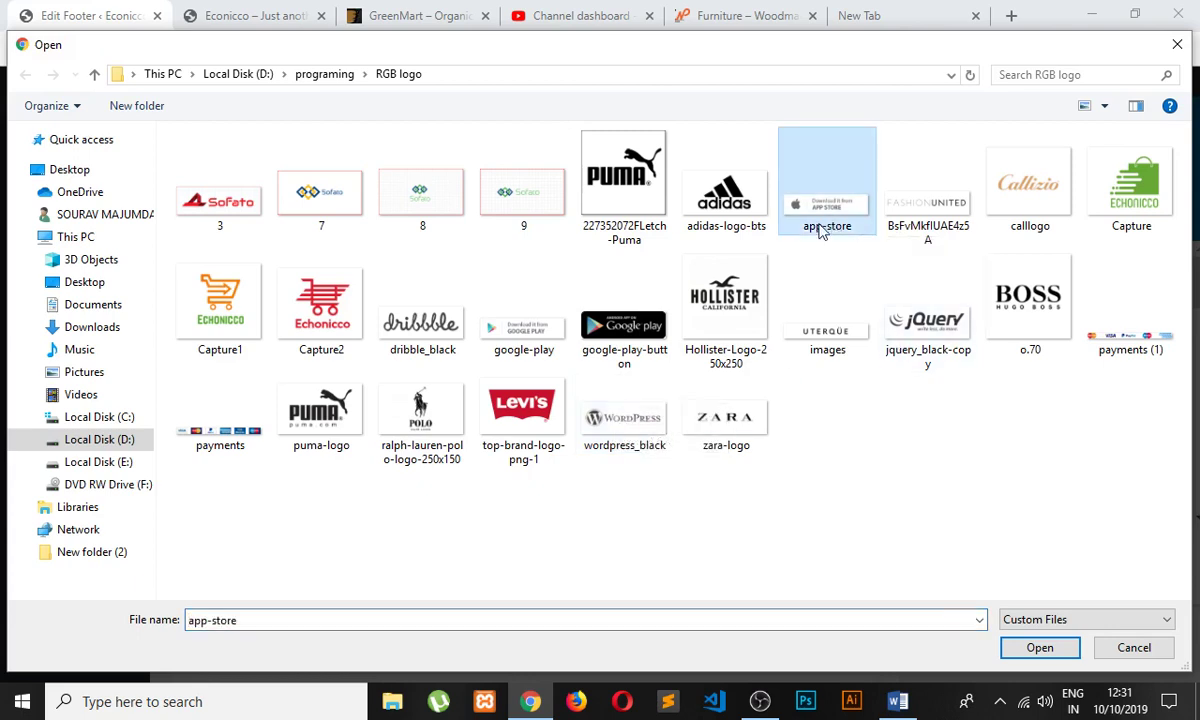
click(1036, 647)
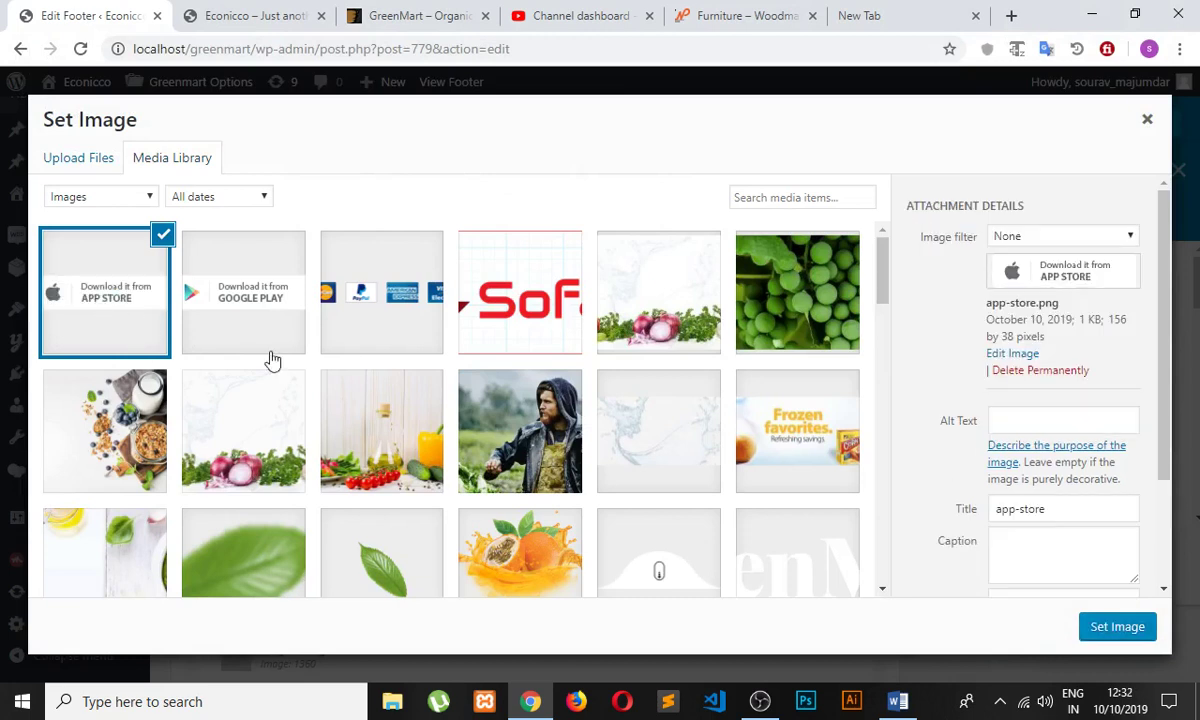
click(1117, 626)
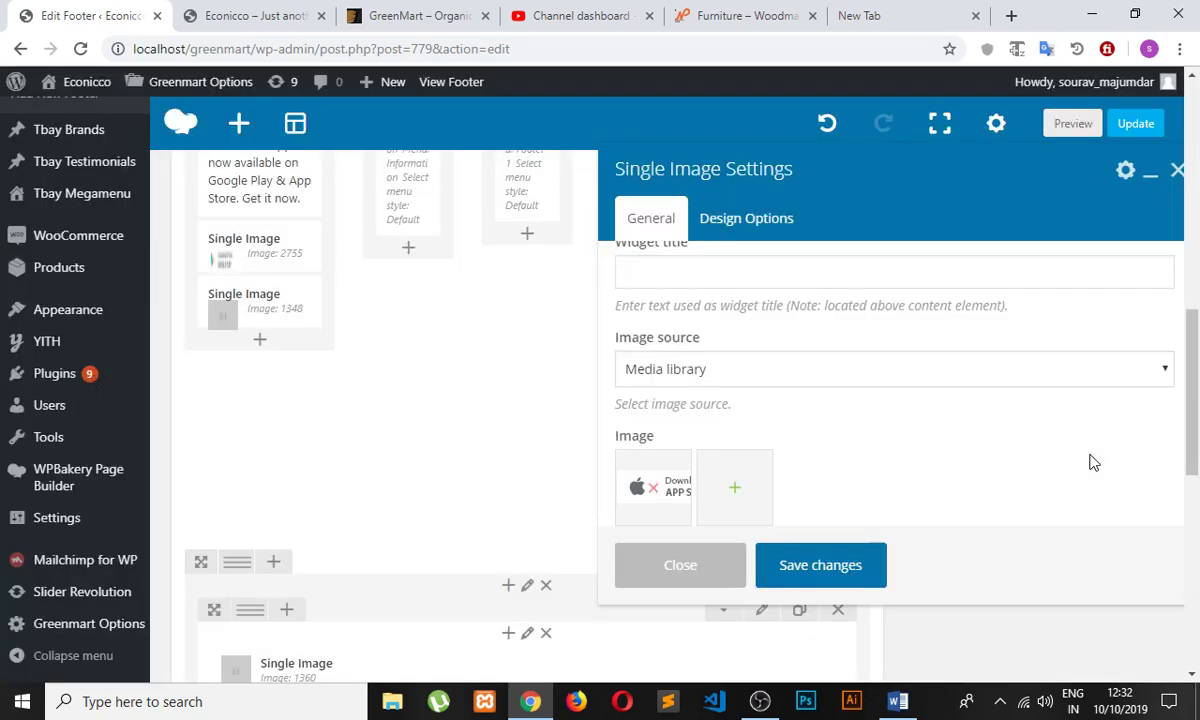
click(795, 550)
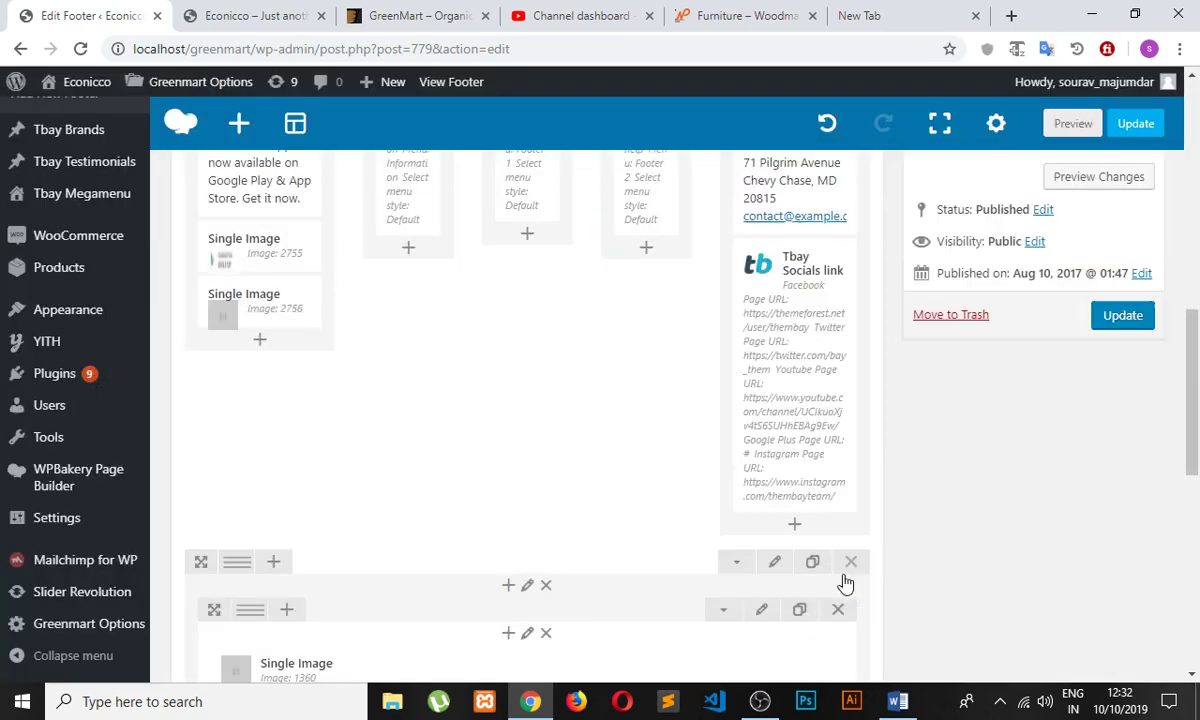
- Update Footer 1 and reload the storefront home page to check the Google Play and App Store badges
click(1127, 124)
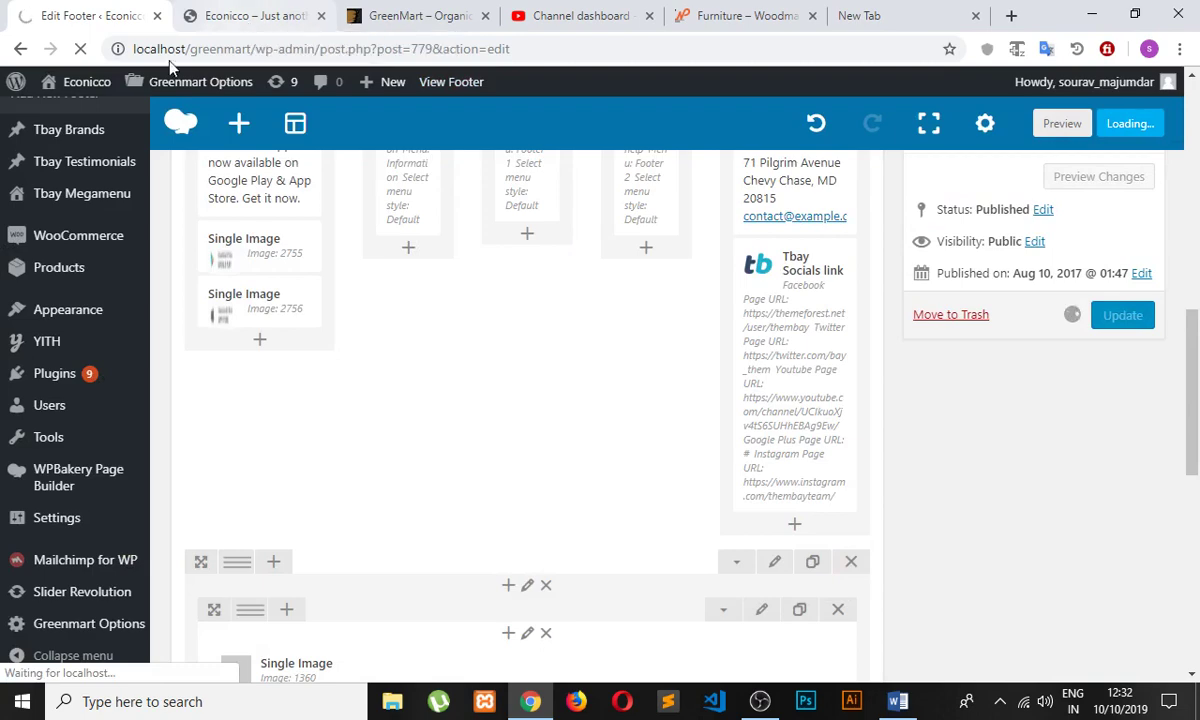
click(240, 16)
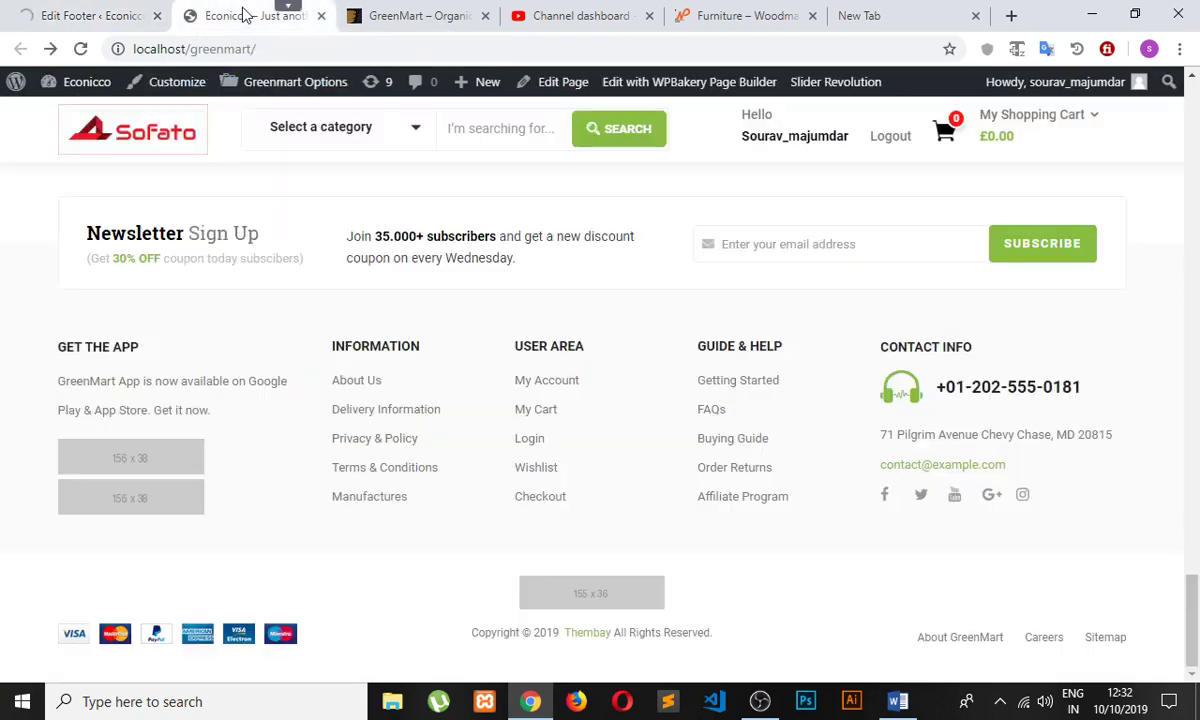
click(91, 18)
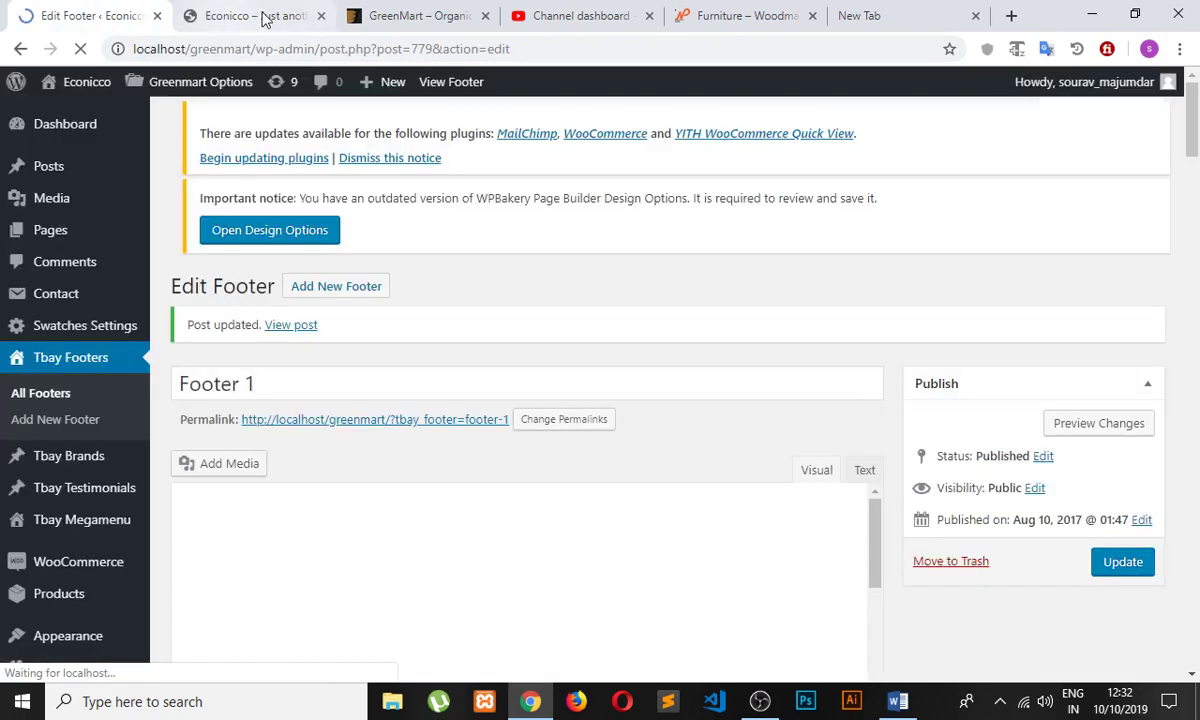
click(258, 17)
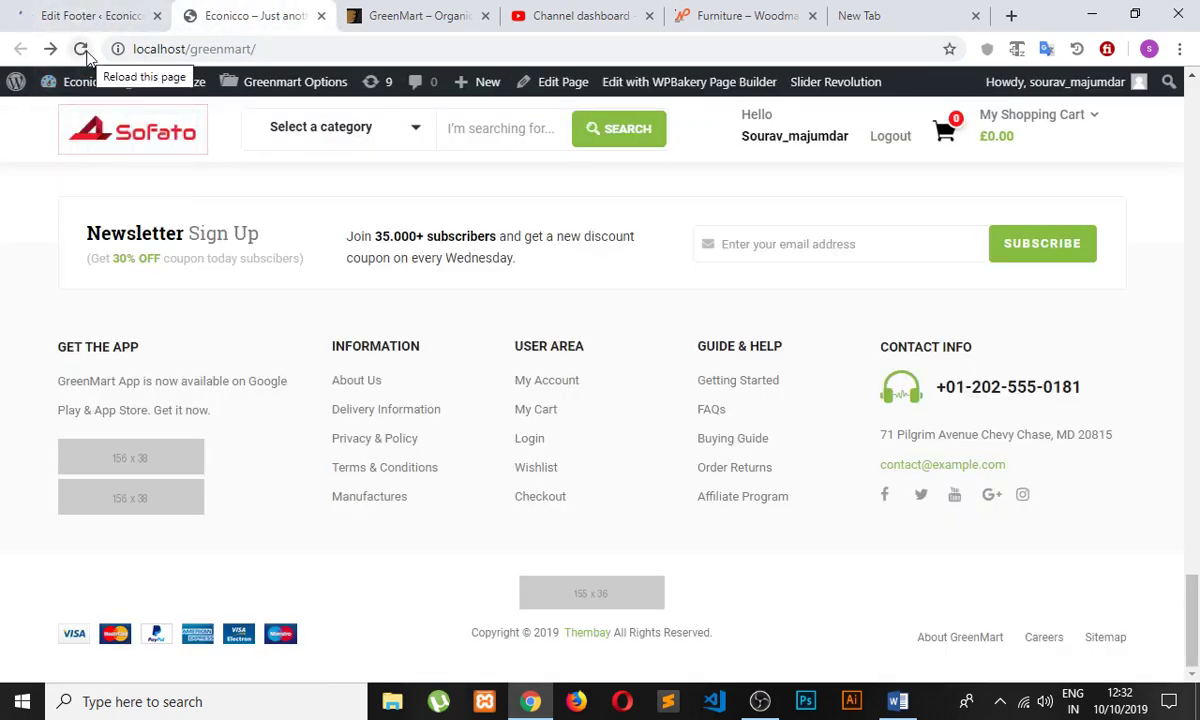
click(120, 17)
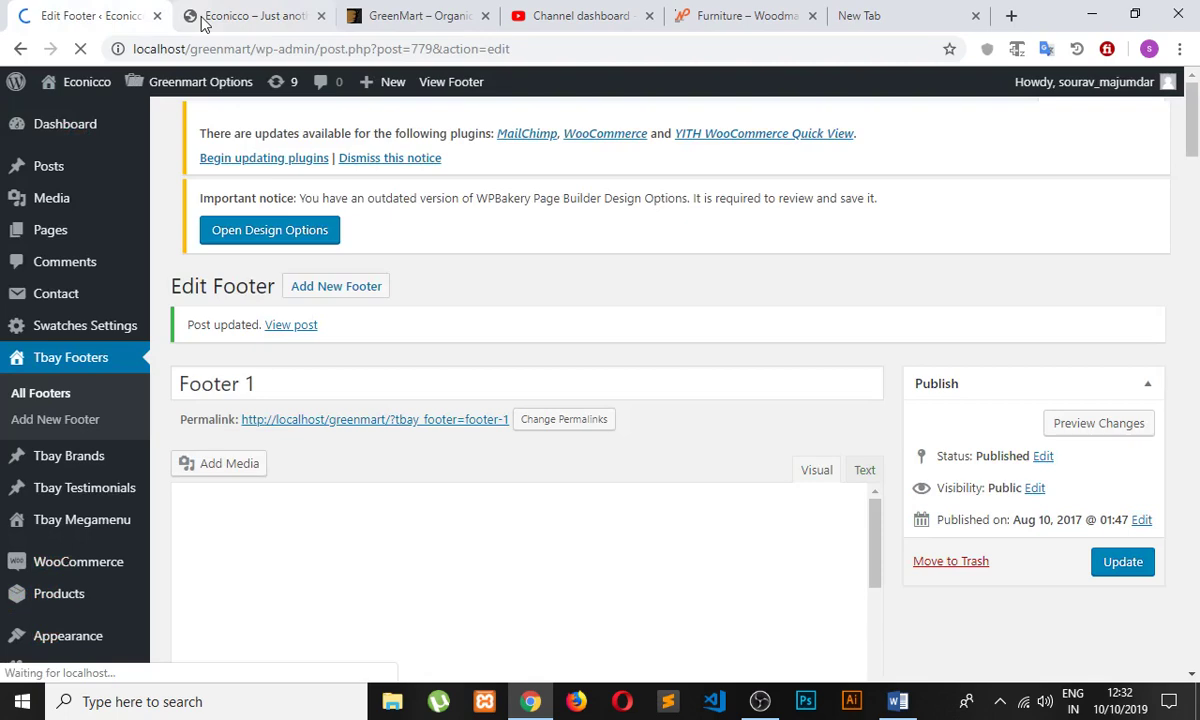
click(203, 22)
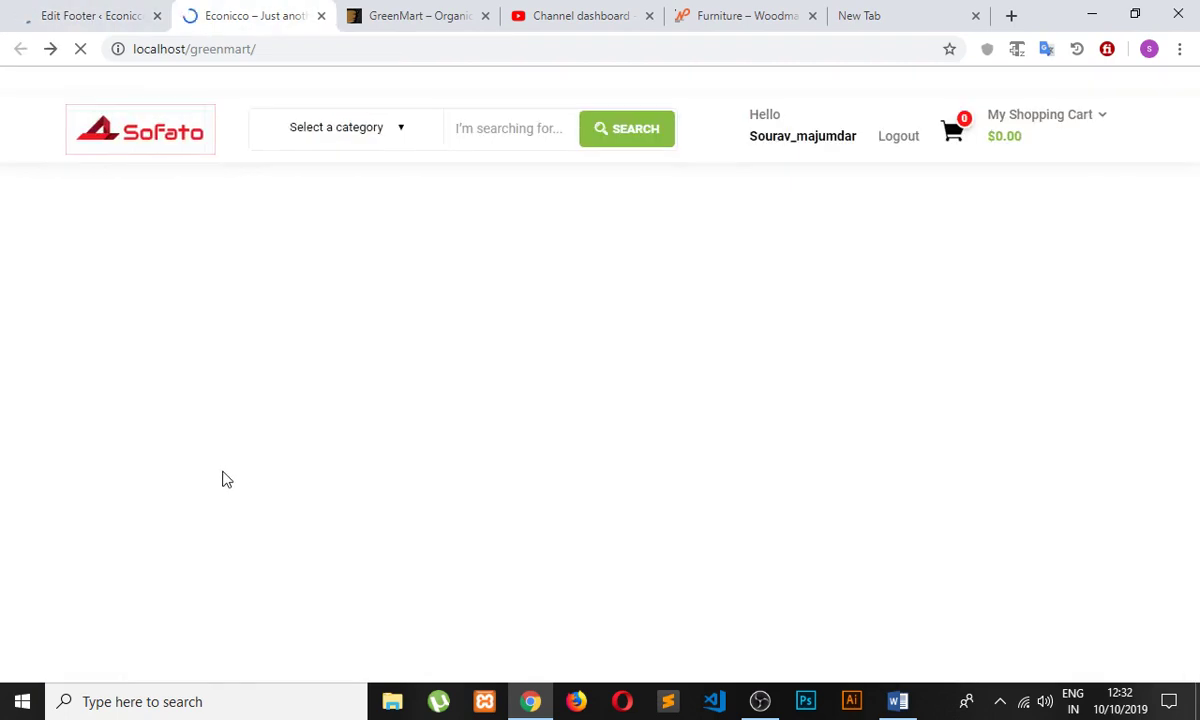
scroll(233, 461, down, 3)
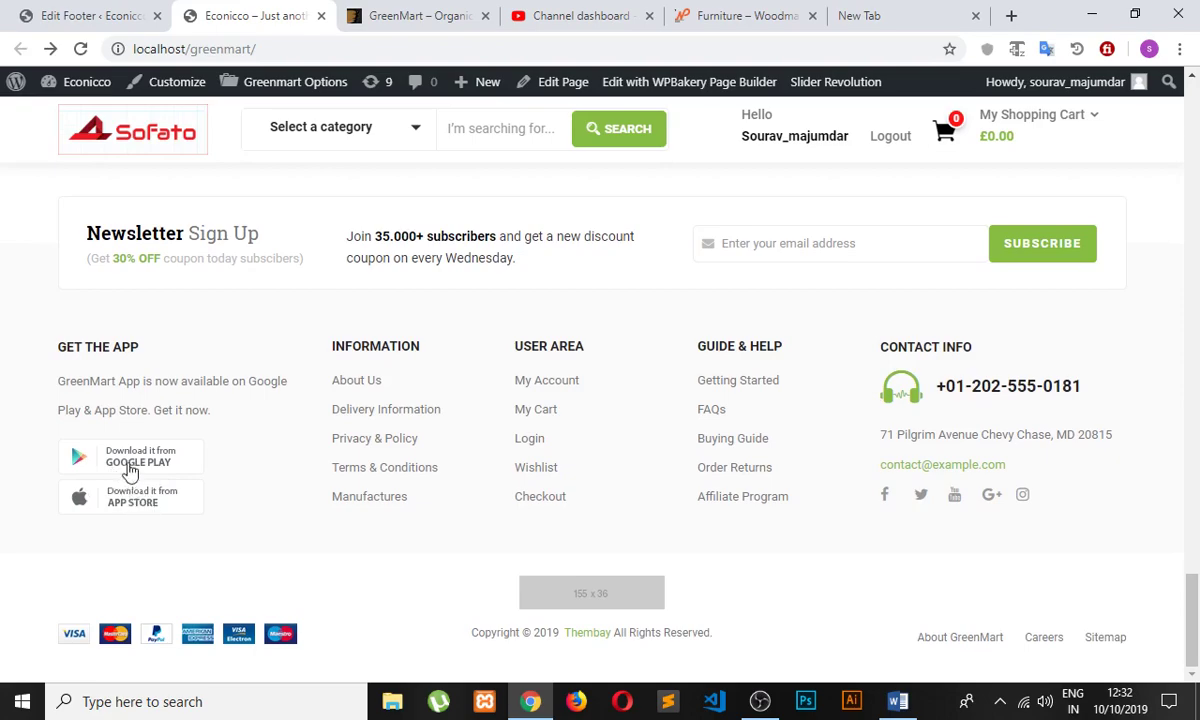
scroll(332, 498, up, 10)
scroll(334, 498, up, 10)
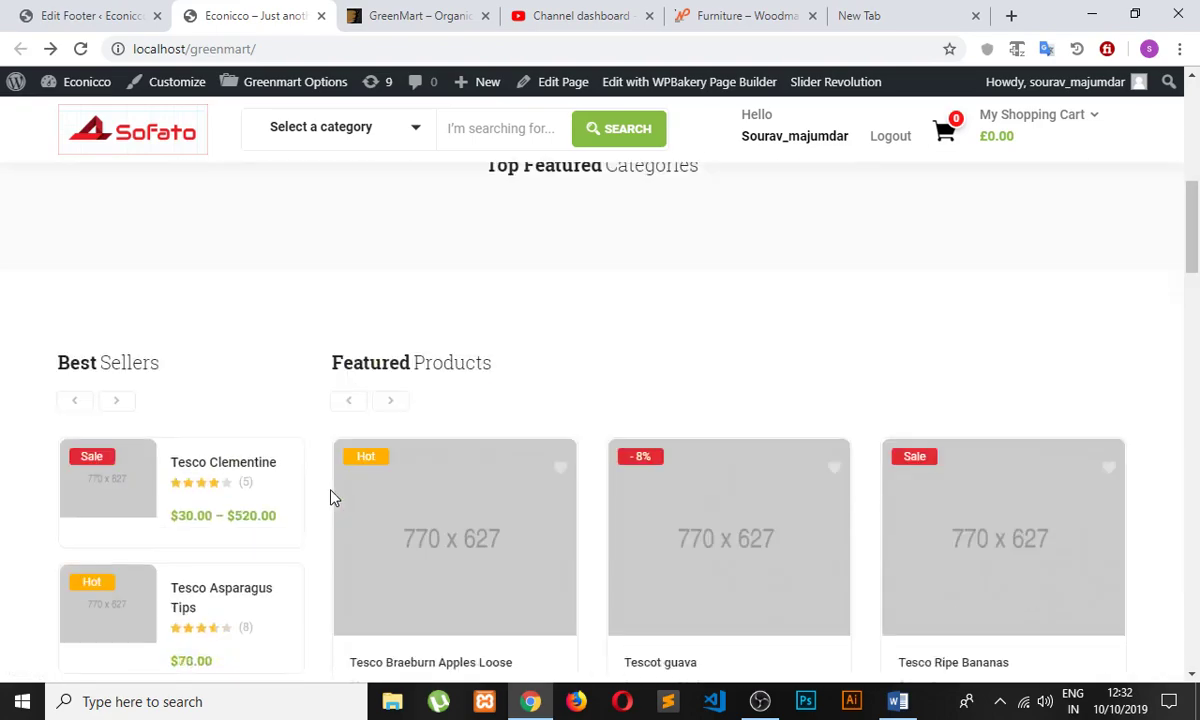
- Return to the admin's Footer 1 page, open the WordPress dashboard and look over its notices
click(100, 15)
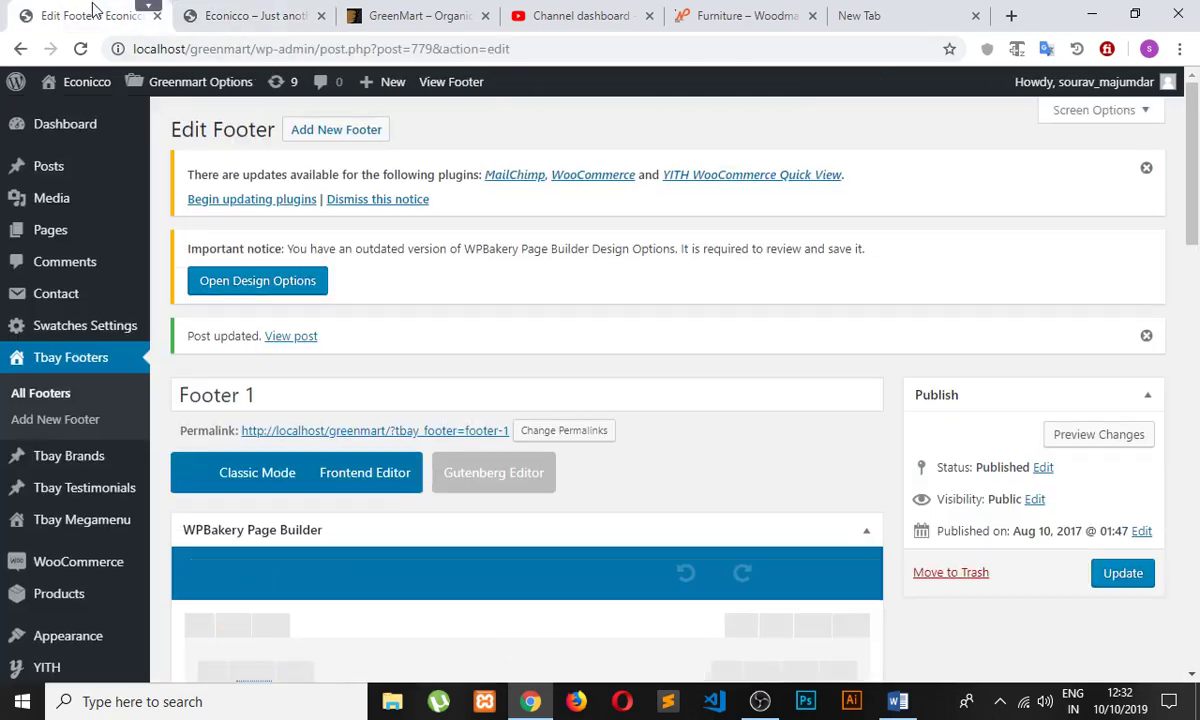
scroll(40, 360, down, 6)
scroll(40, 390, up, 5)
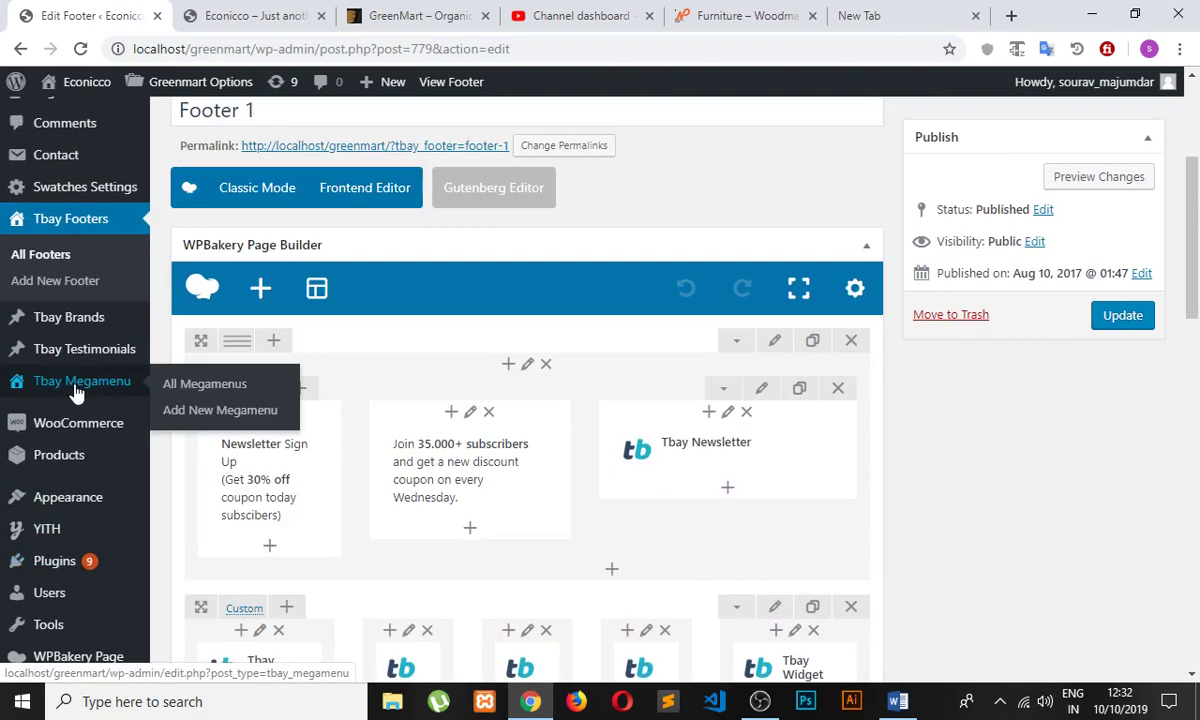
click(87, 122)
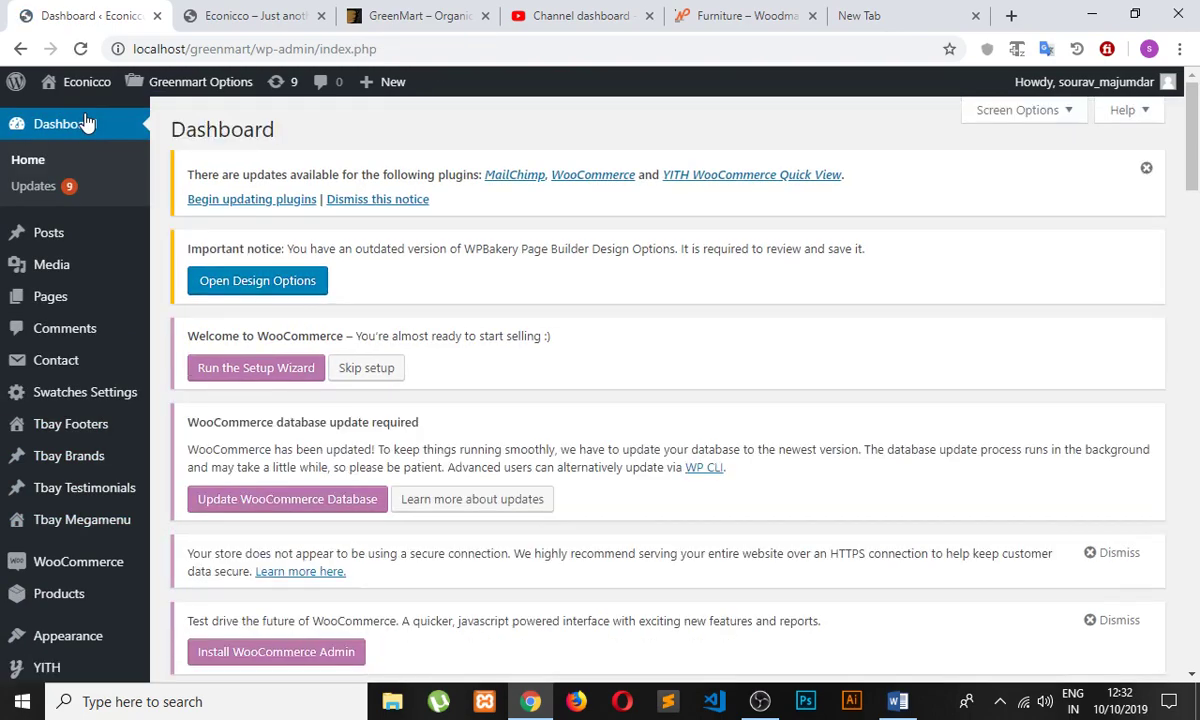
scroll(356, 482, down, 9)
scroll(350, 485, up, 9)
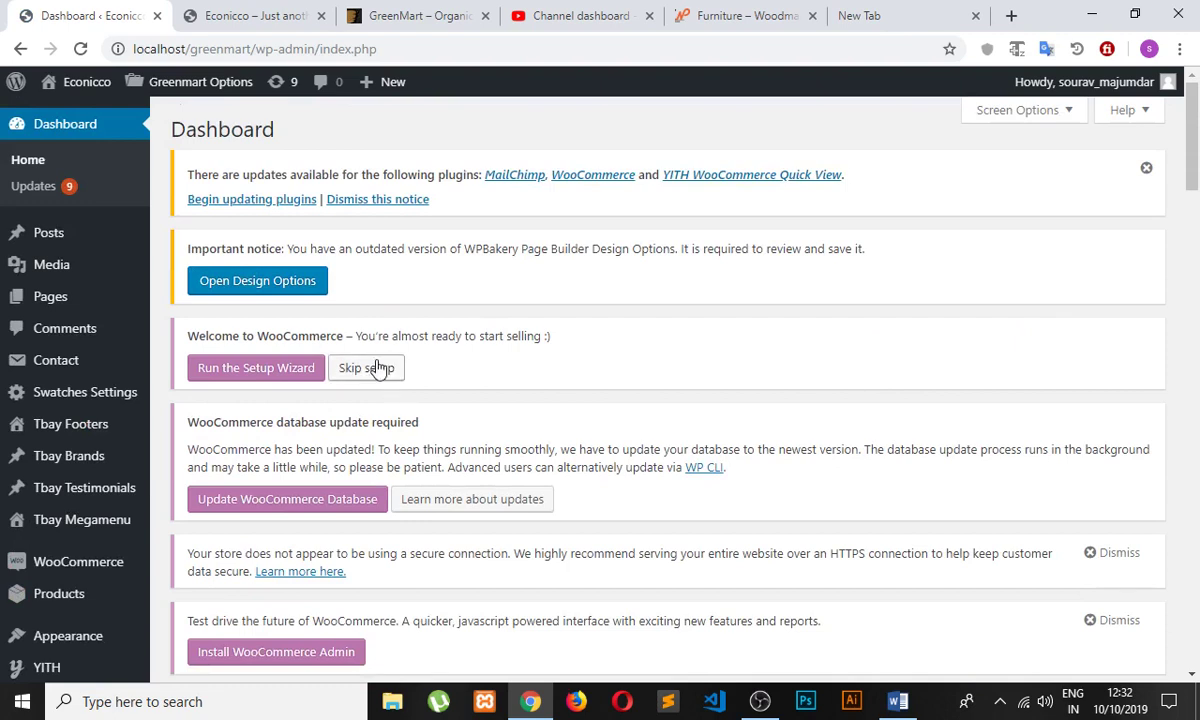
- Look through the store setup page of the WooCommerce setup wizard, skip it for now and return to the dashboard
click(258, 370)
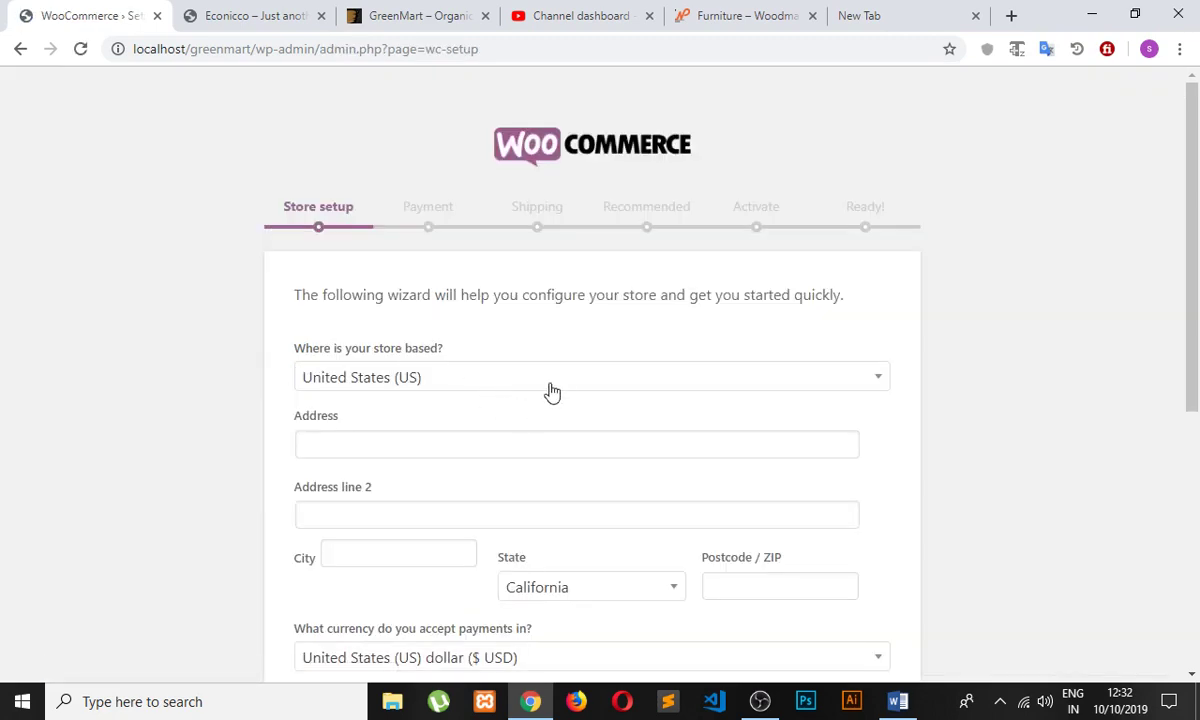
click(552, 391)
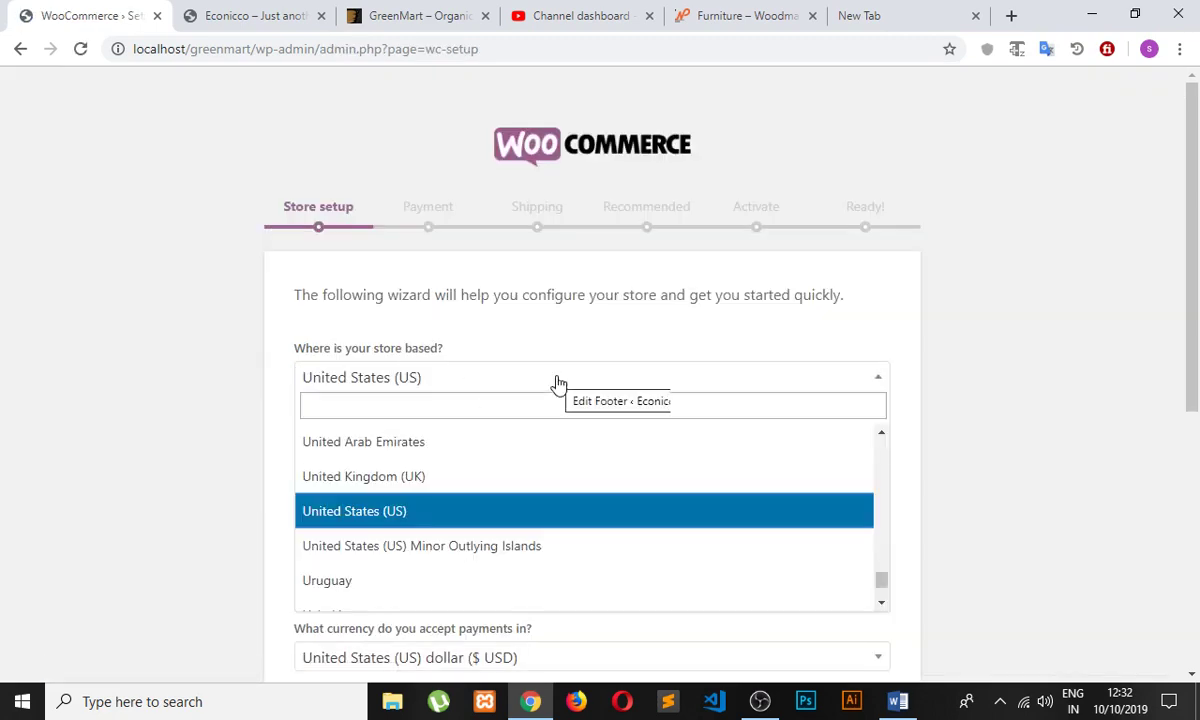
click(557, 384)
scroll(463, 368, down, 5)
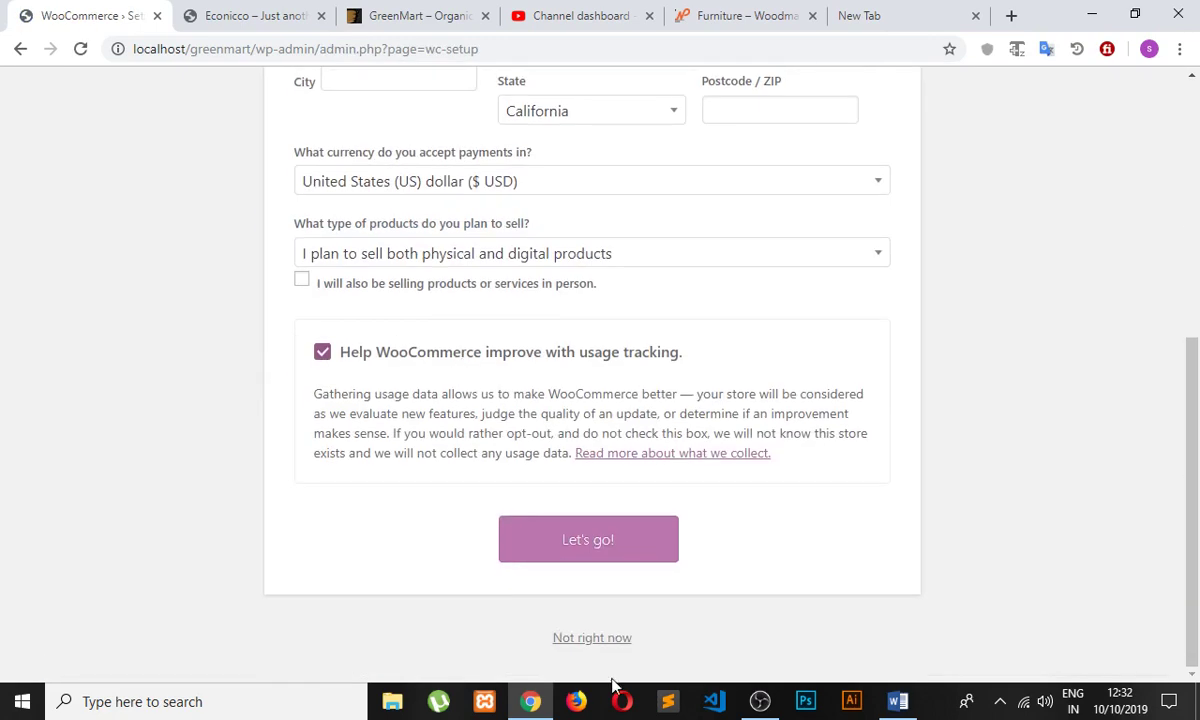
click(592, 637)
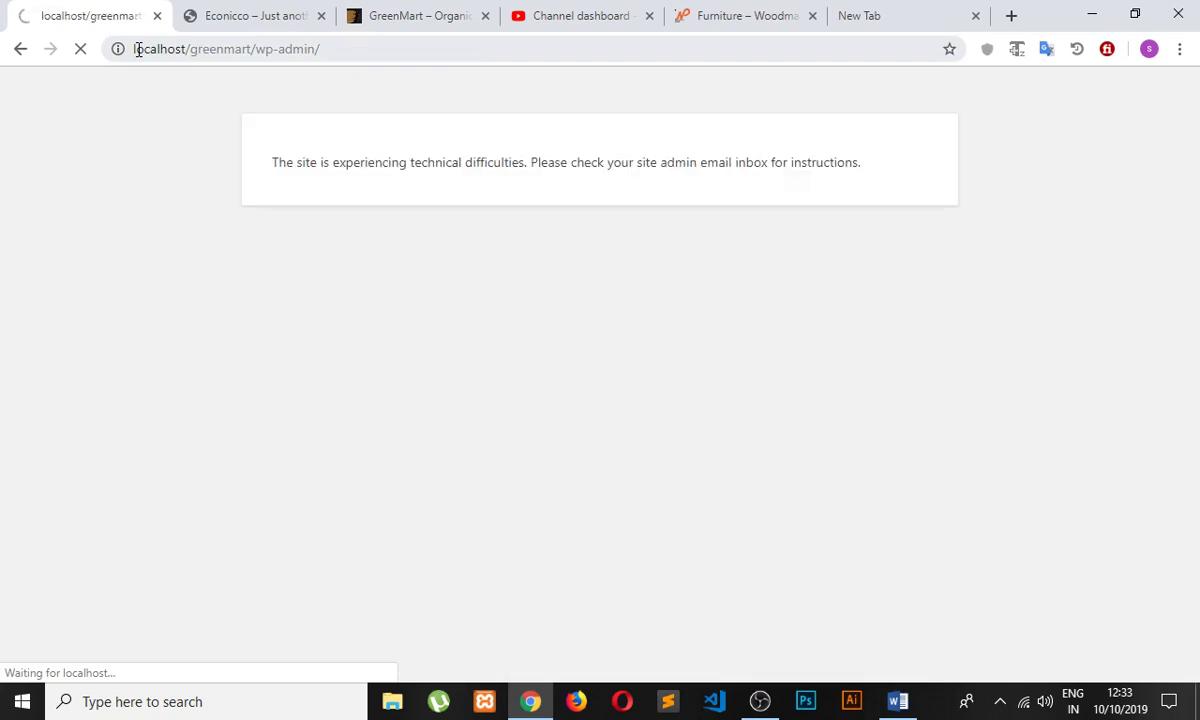
click(20, 49)
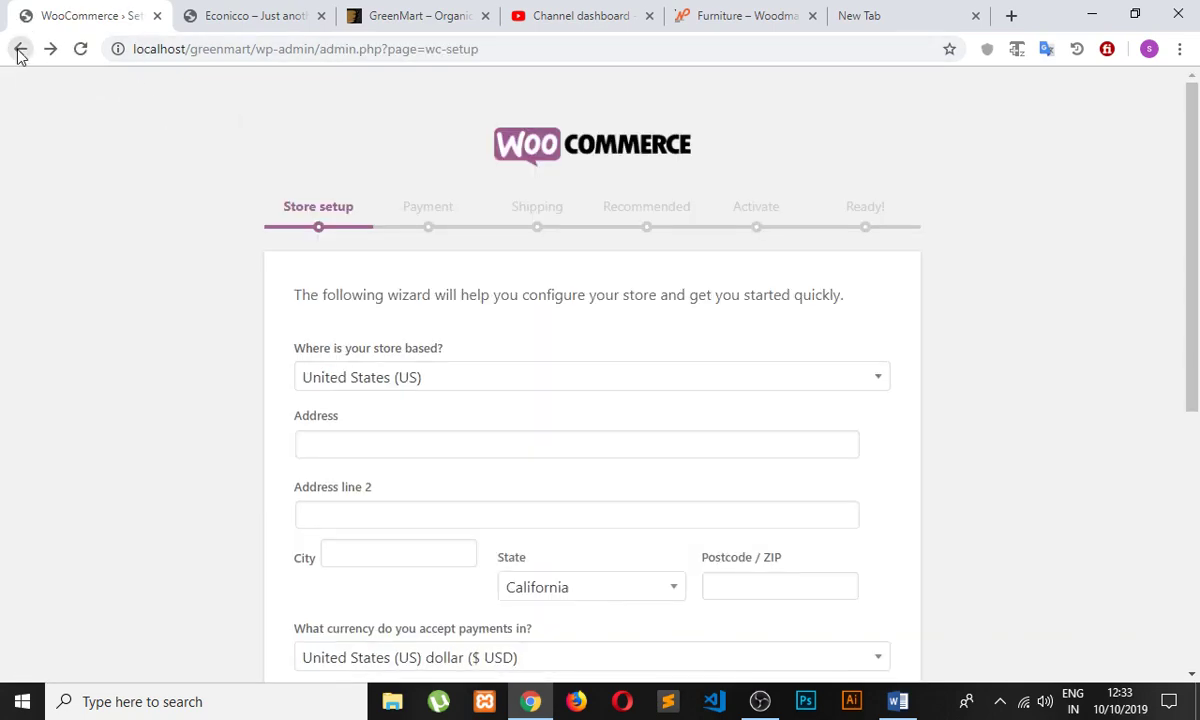
click(18, 50)
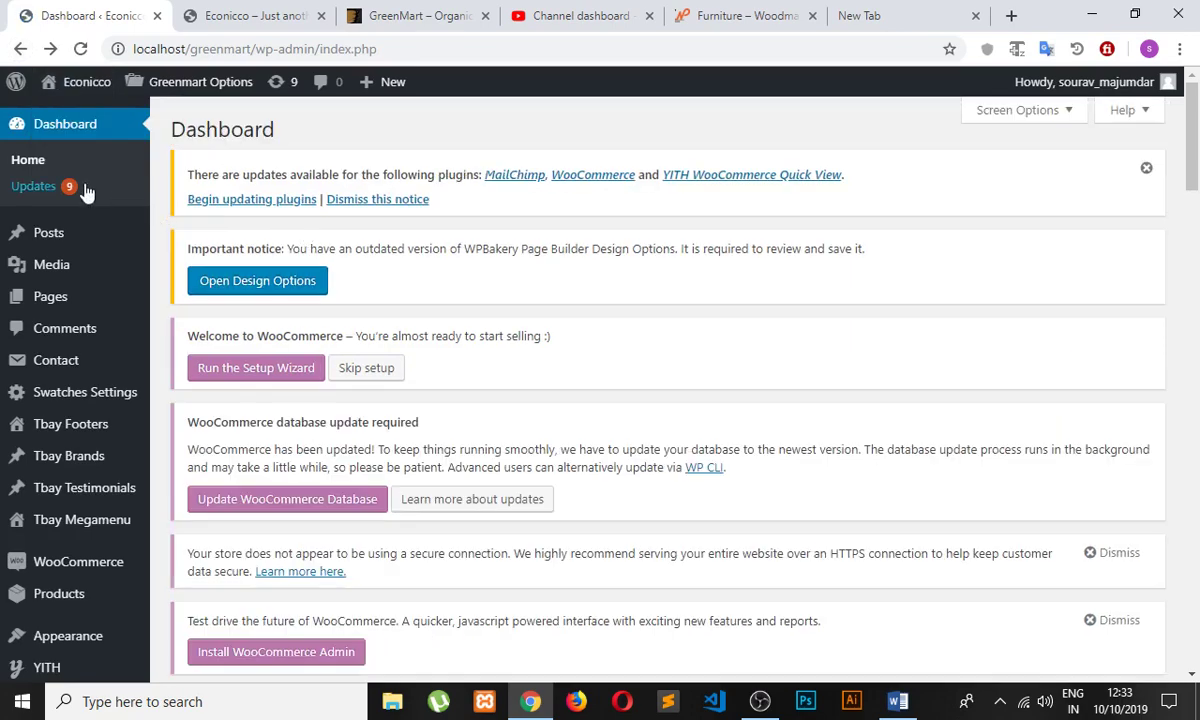
- Reload the WordPress dashboard and look through its notices and widgets
click(62, 131)
scroll(201, 257, down, 10)
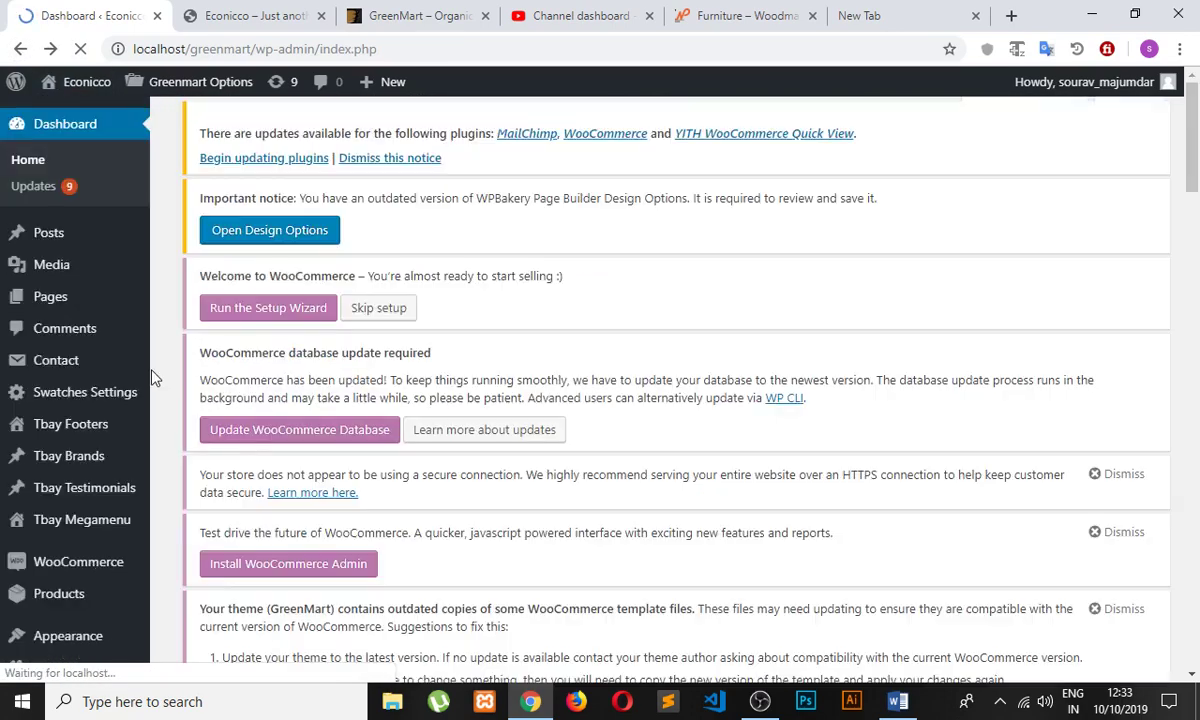
scroll(128, 393, down, 8)
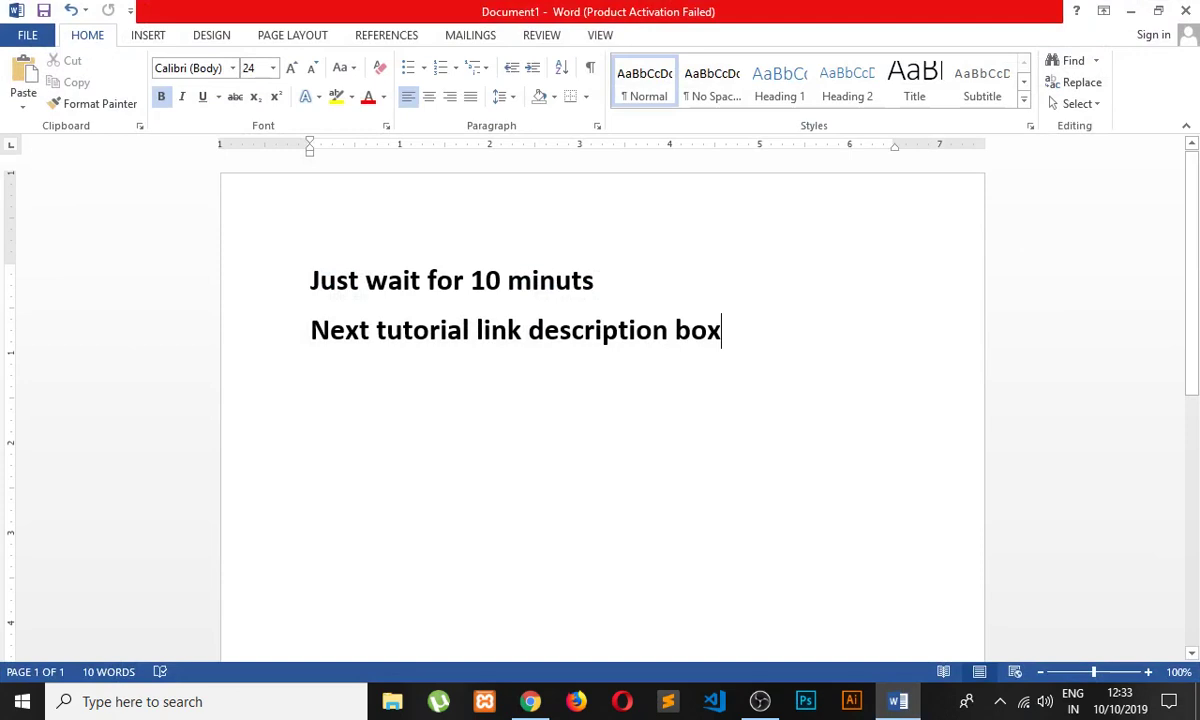
- In the Word document, add the line "Thanks for watching" below "Next tutorial link description box"
key(Return)
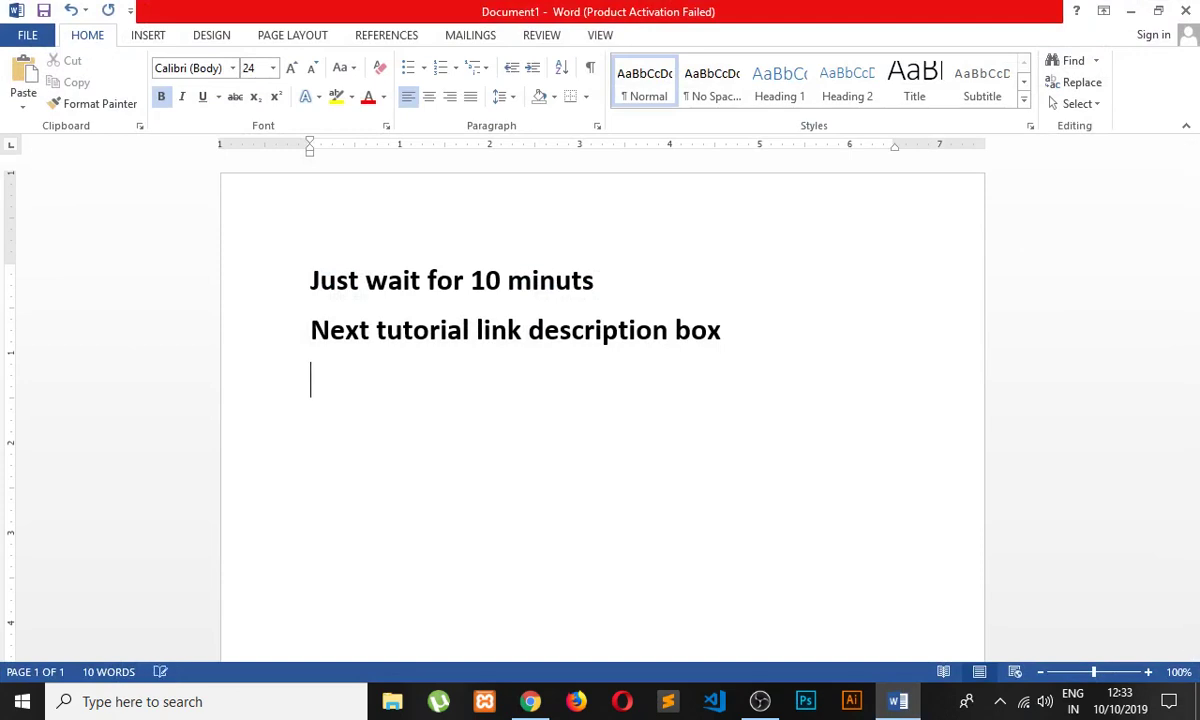
text(thank)
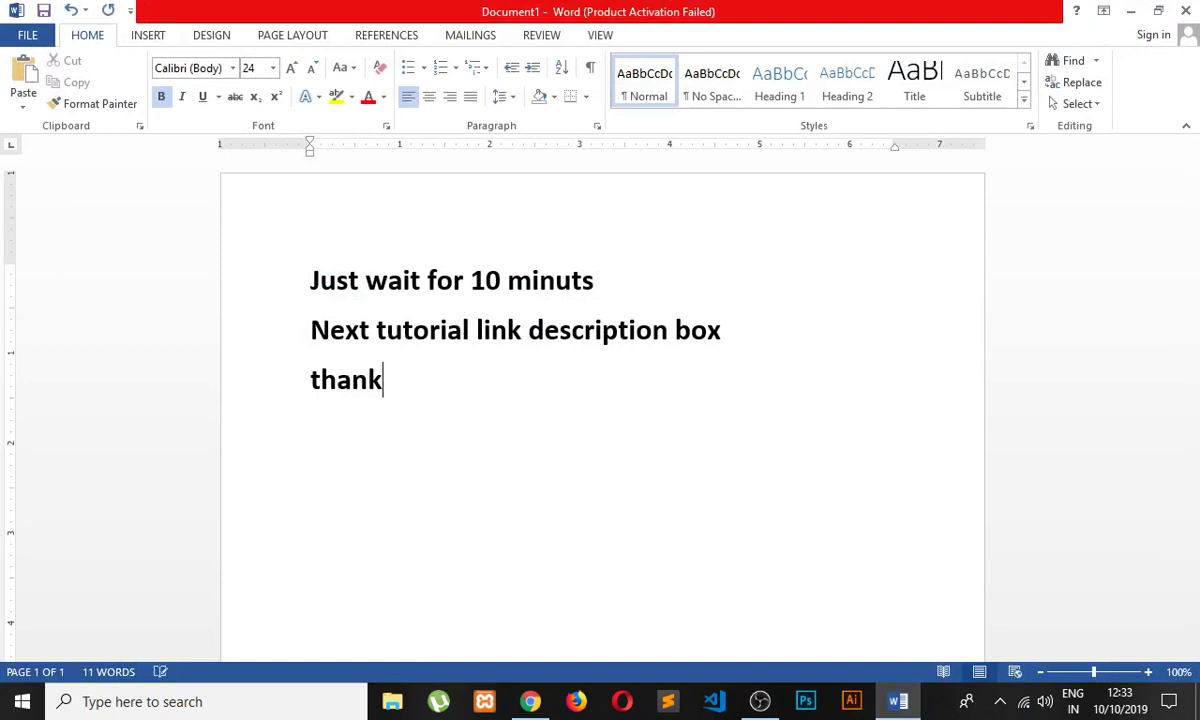
text(s foe)
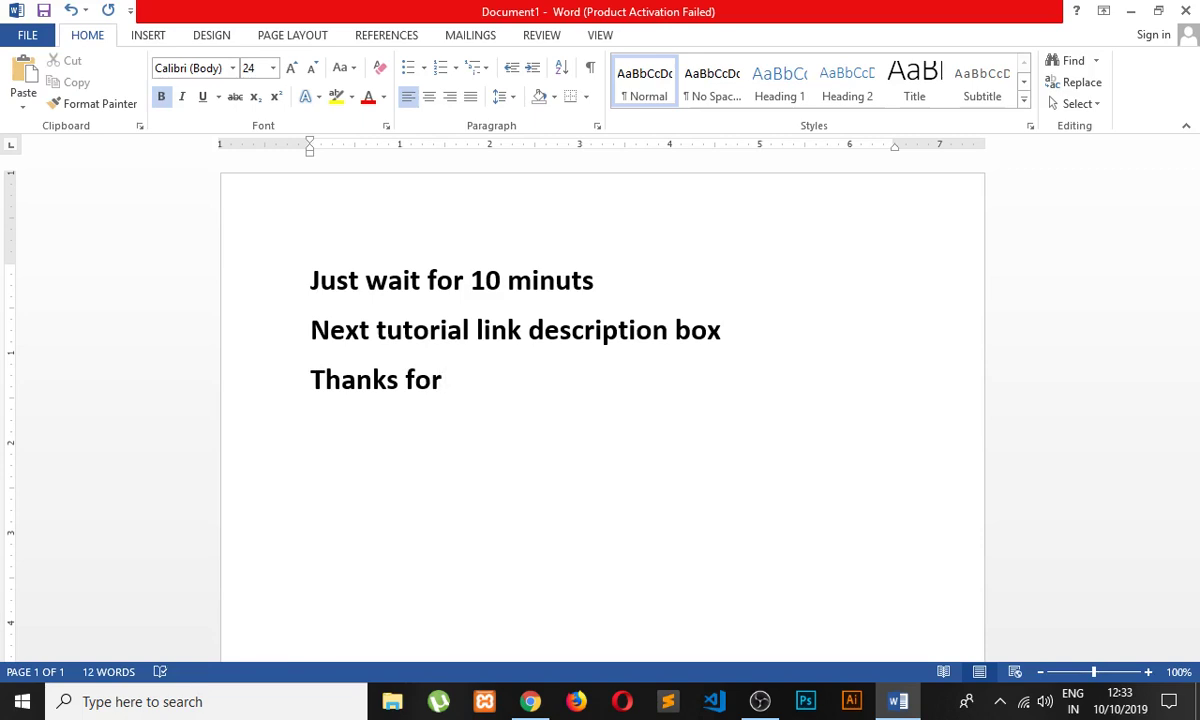
text( watchi)
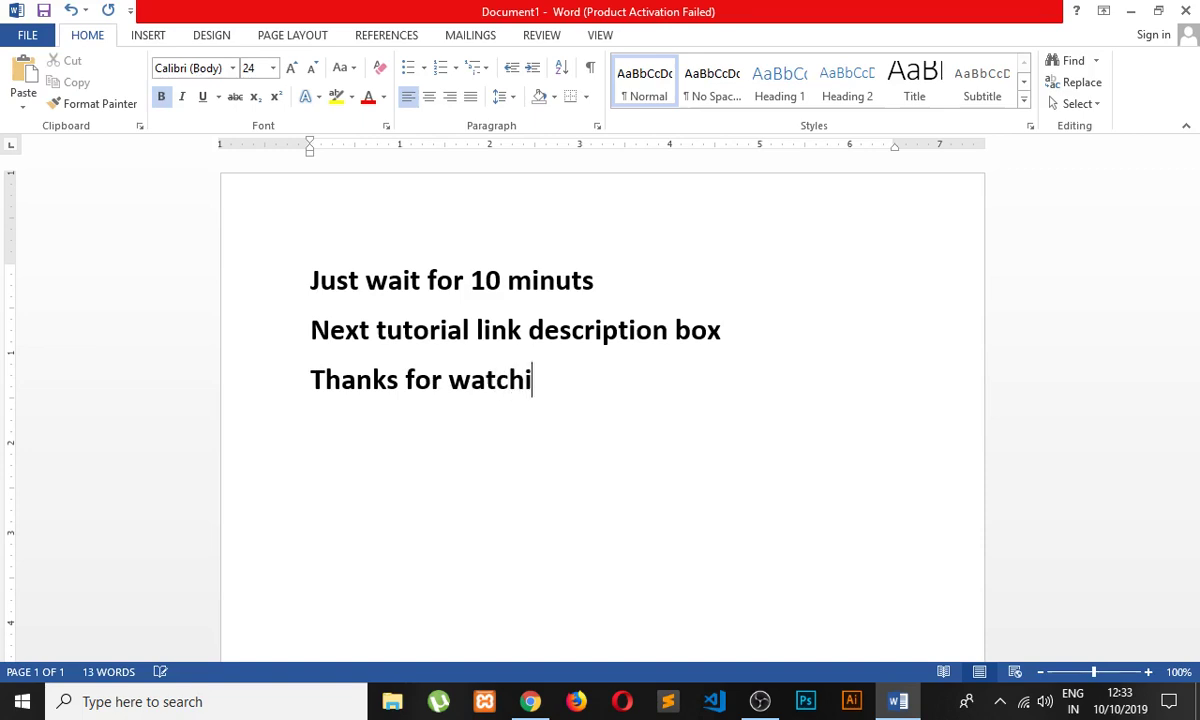
text(ng)
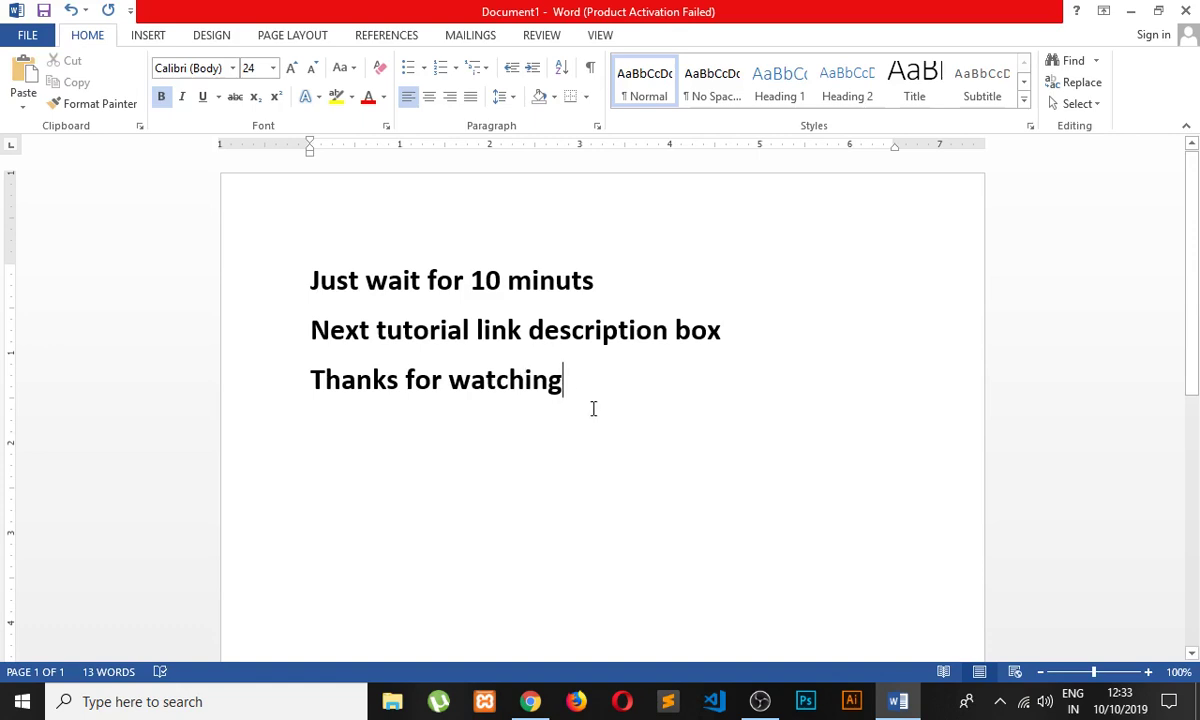
key(Return)
- Enlarge the "Thanks for watching" line to font size 72
drag(543, 402, 270, 372)
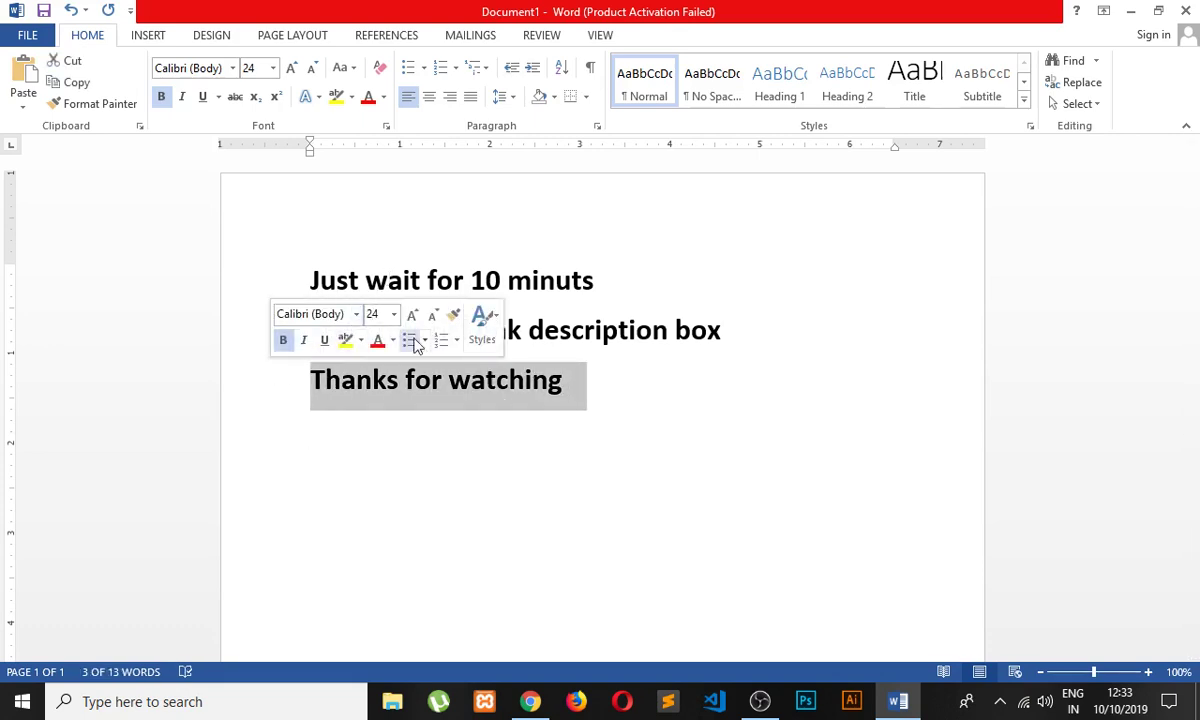
click(412, 314)
click(412, 314)
click(412, 314)
click(412, 314)
click(412, 314)
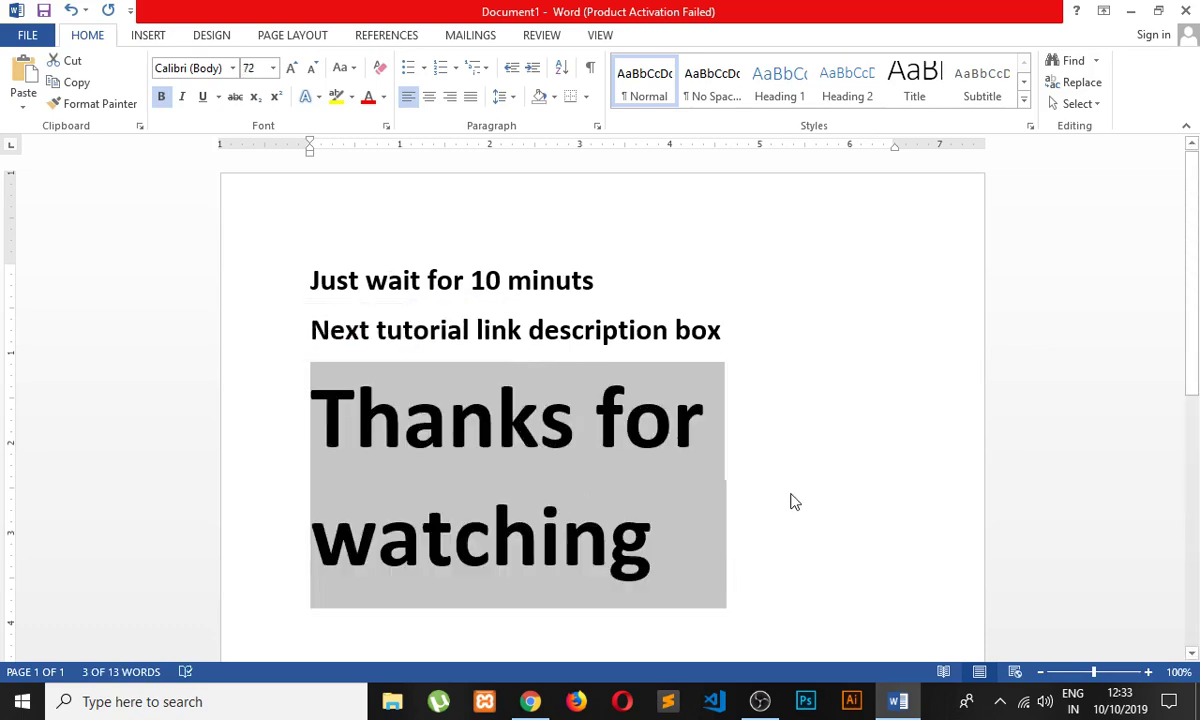
click(675, 498)
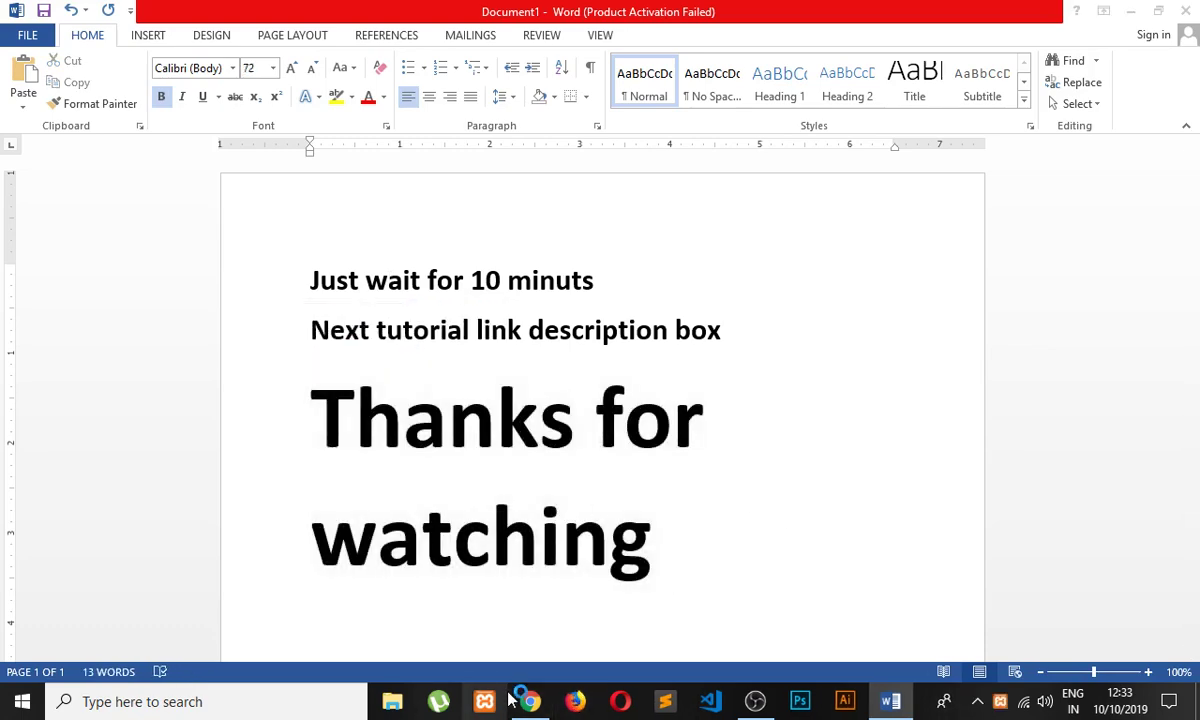
- Switch back to the WordPress dashboard in Chrome
click(492, 701)
click(492, 701)
click(530, 701)
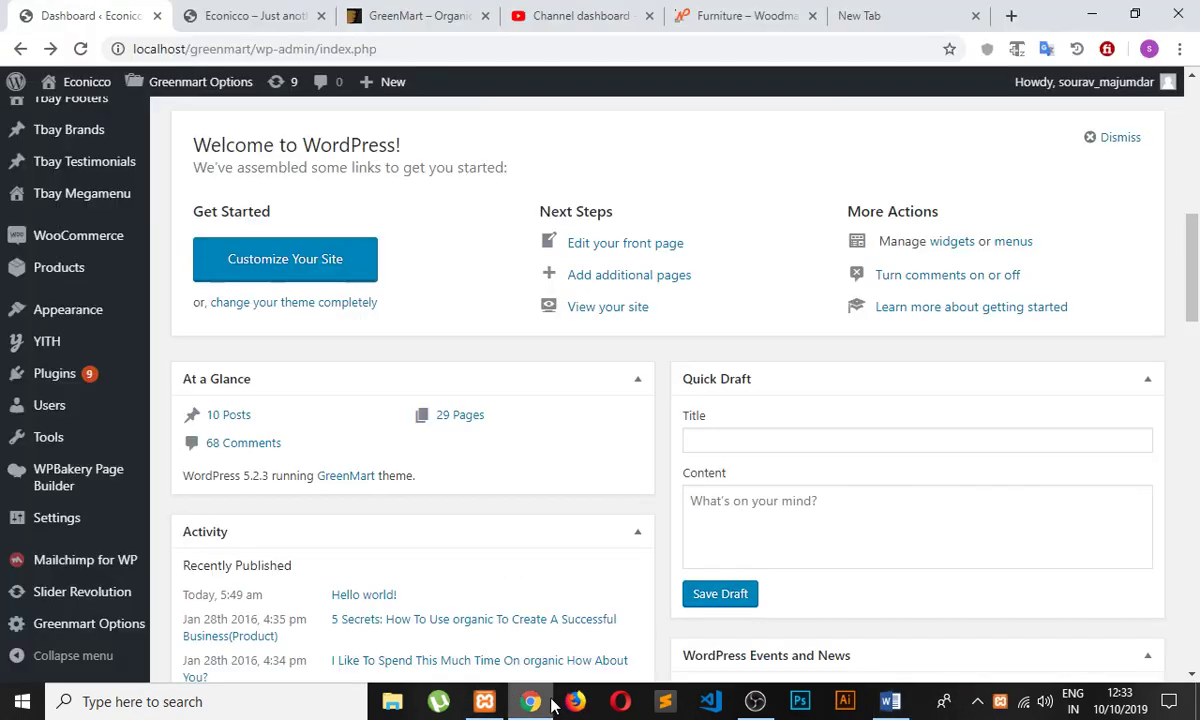